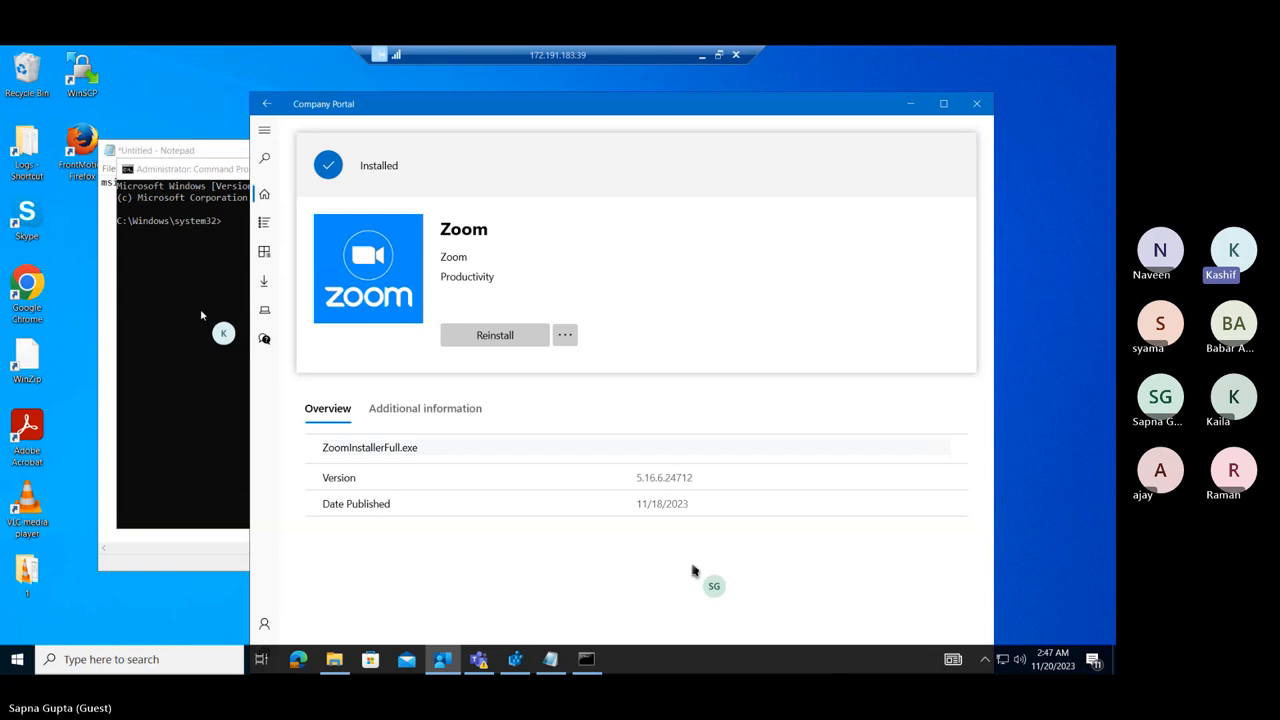
Open the Program Files folder on the Windows (C:) drive in File Explorer to check for a Zoom folder.
left_click(24, 662)
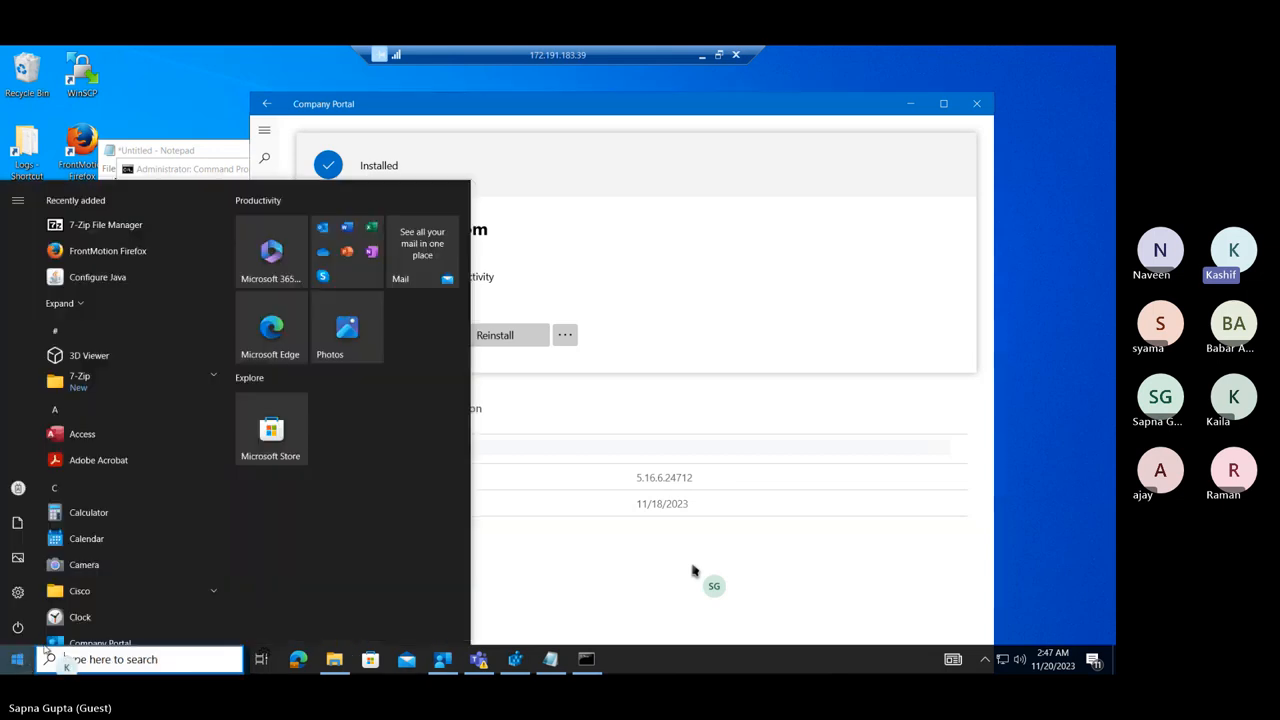
left_click(336, 662)
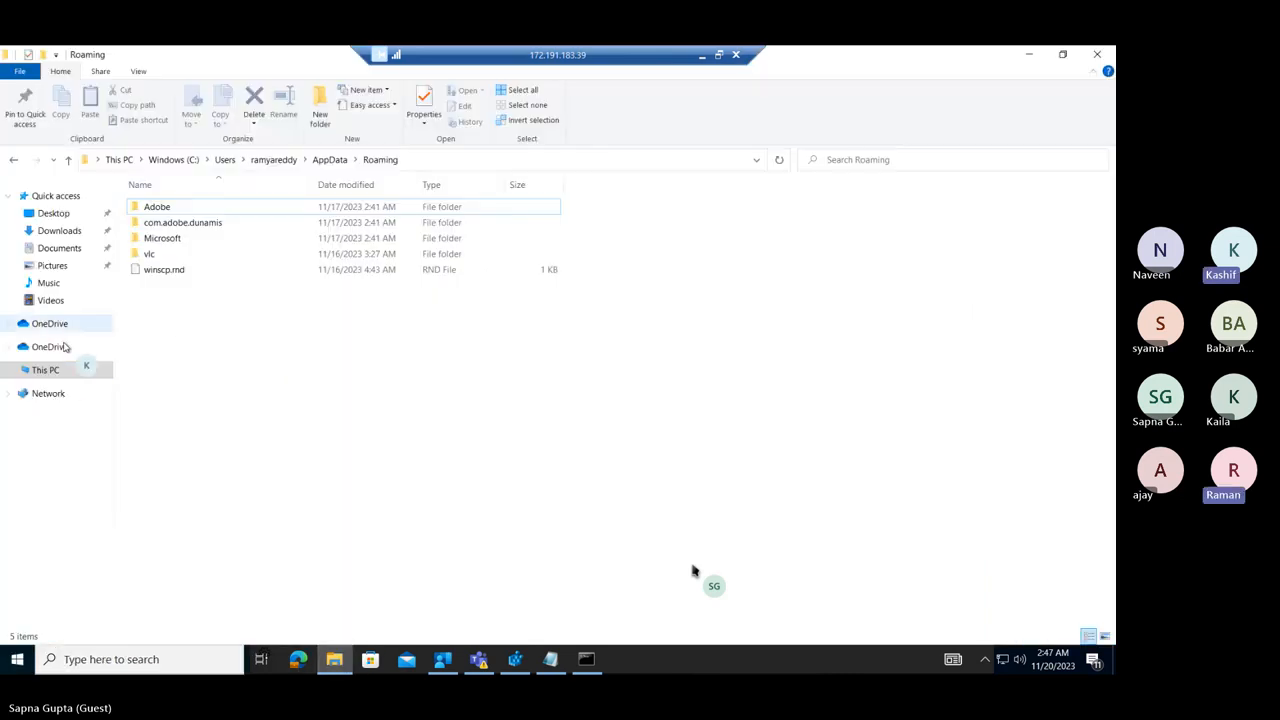
left_click(50, 370)
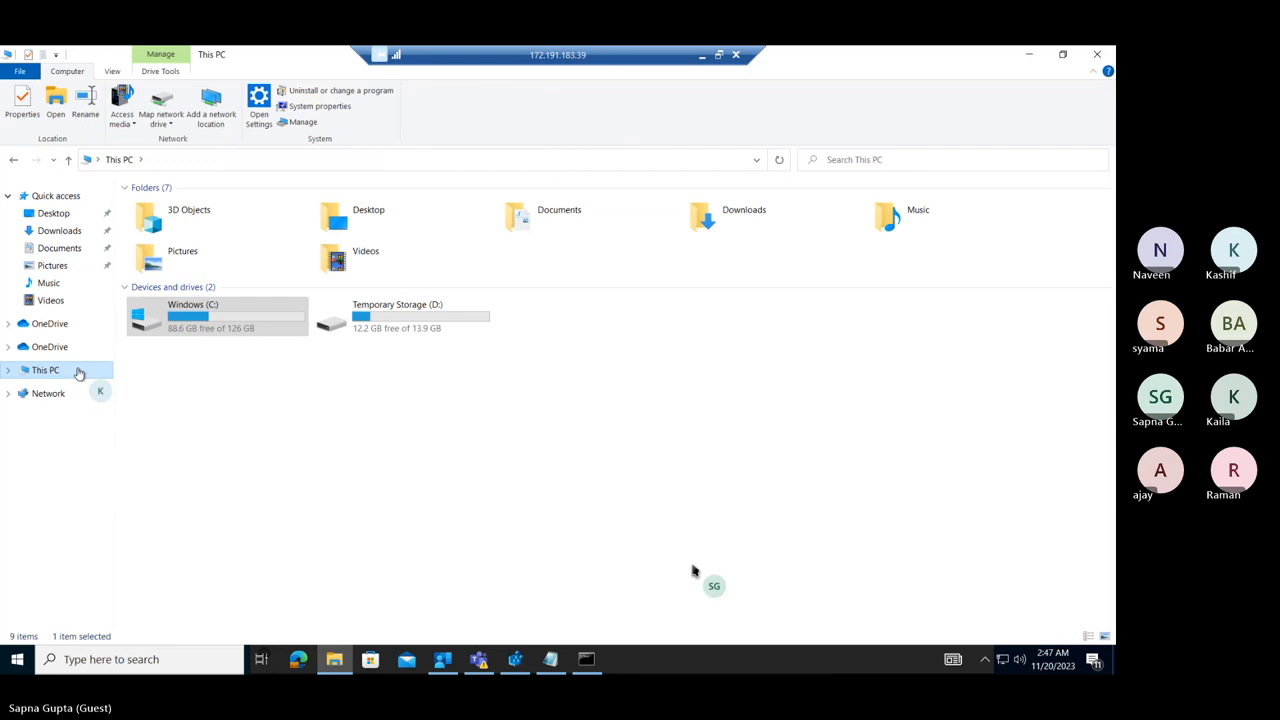
double_click(266, 327)
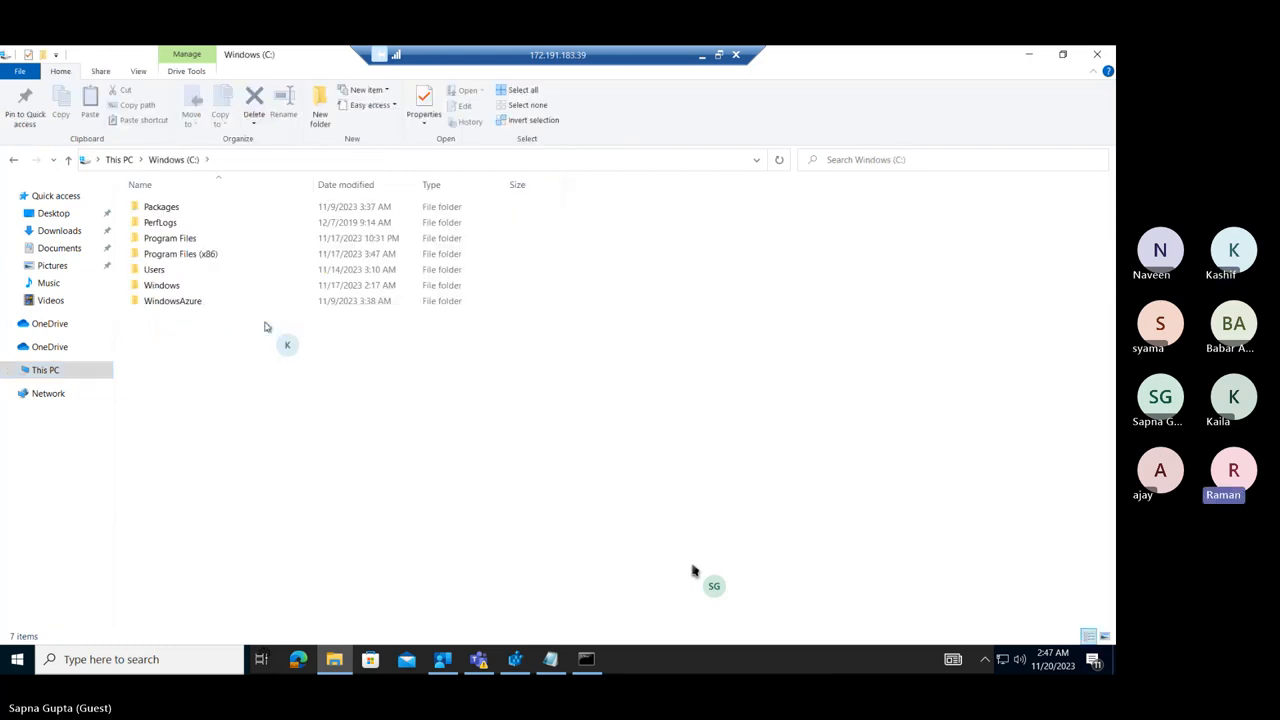
key("p")
key("p")
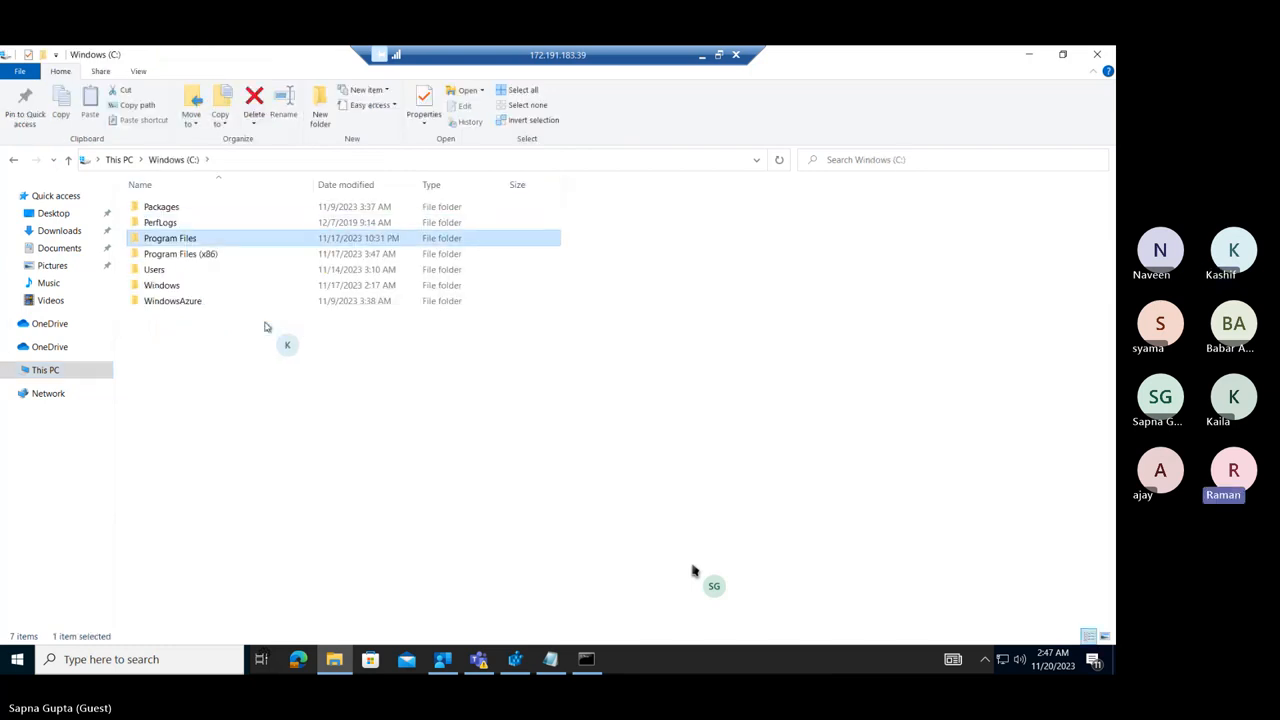
key("Return")
Open the current user's roaming application data folder by running %appdata%.
right_click(18, 659)
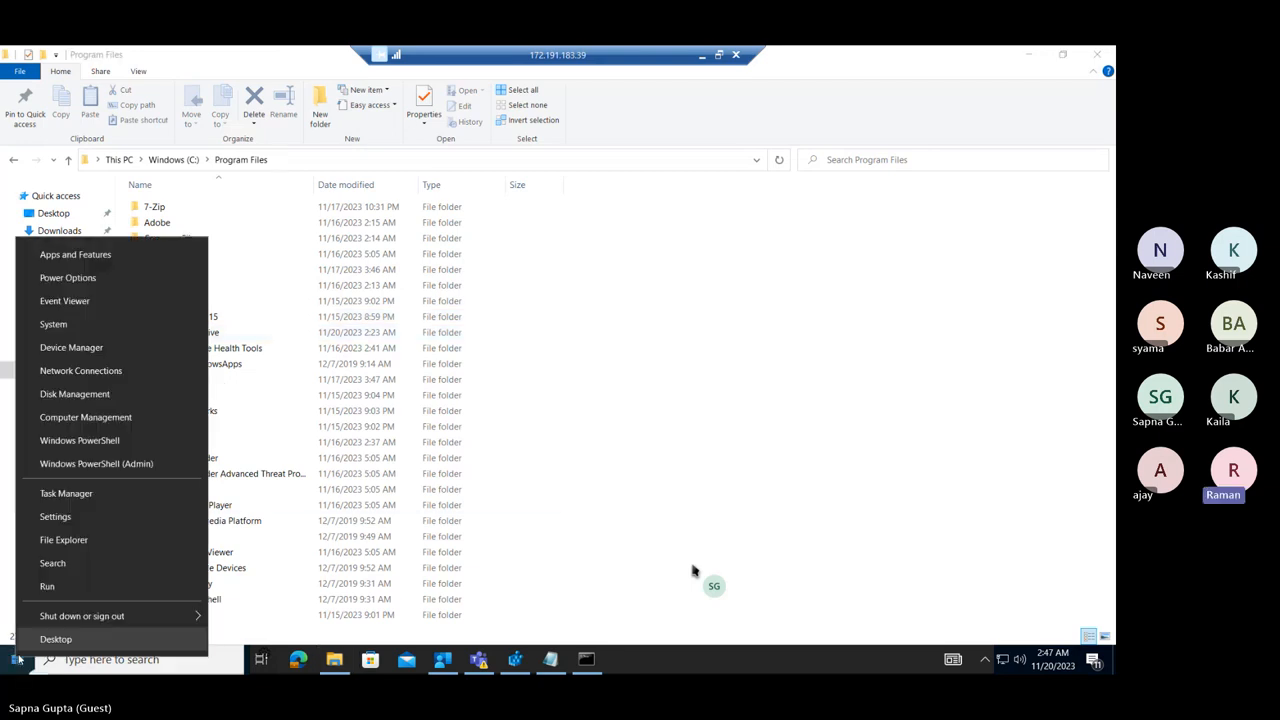
left_click(114, 592)
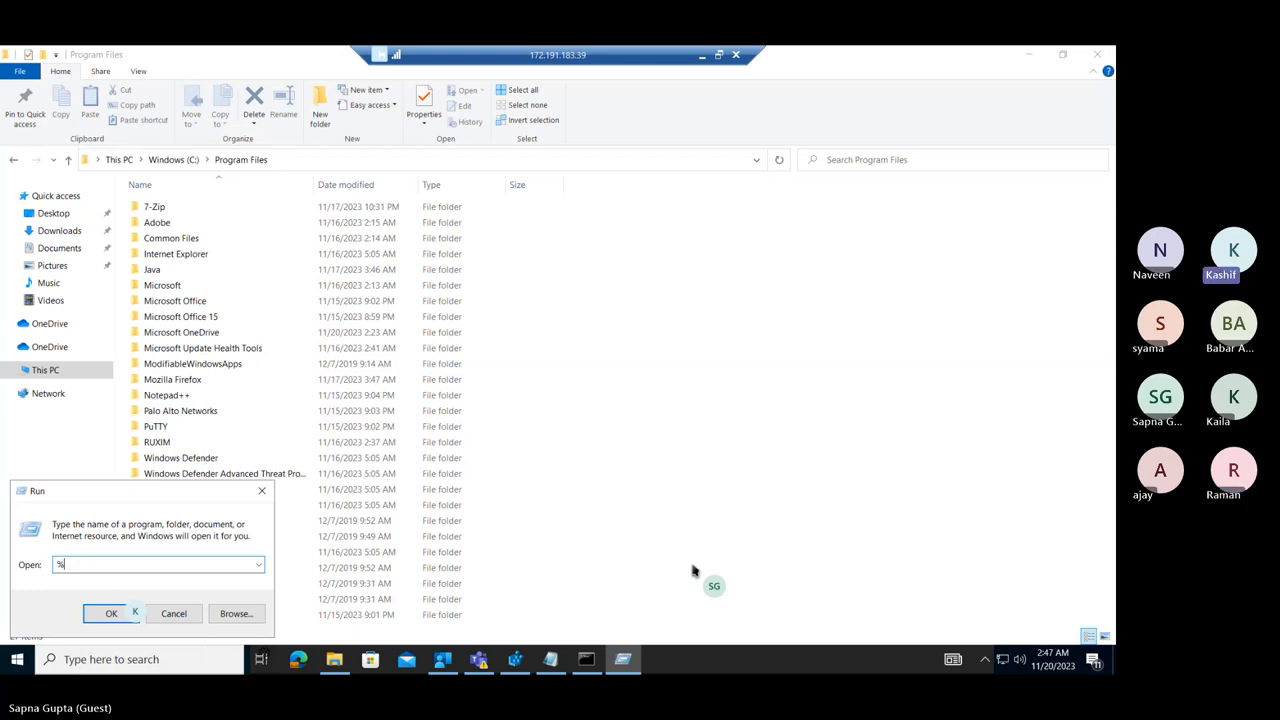
type("%appdata%%")
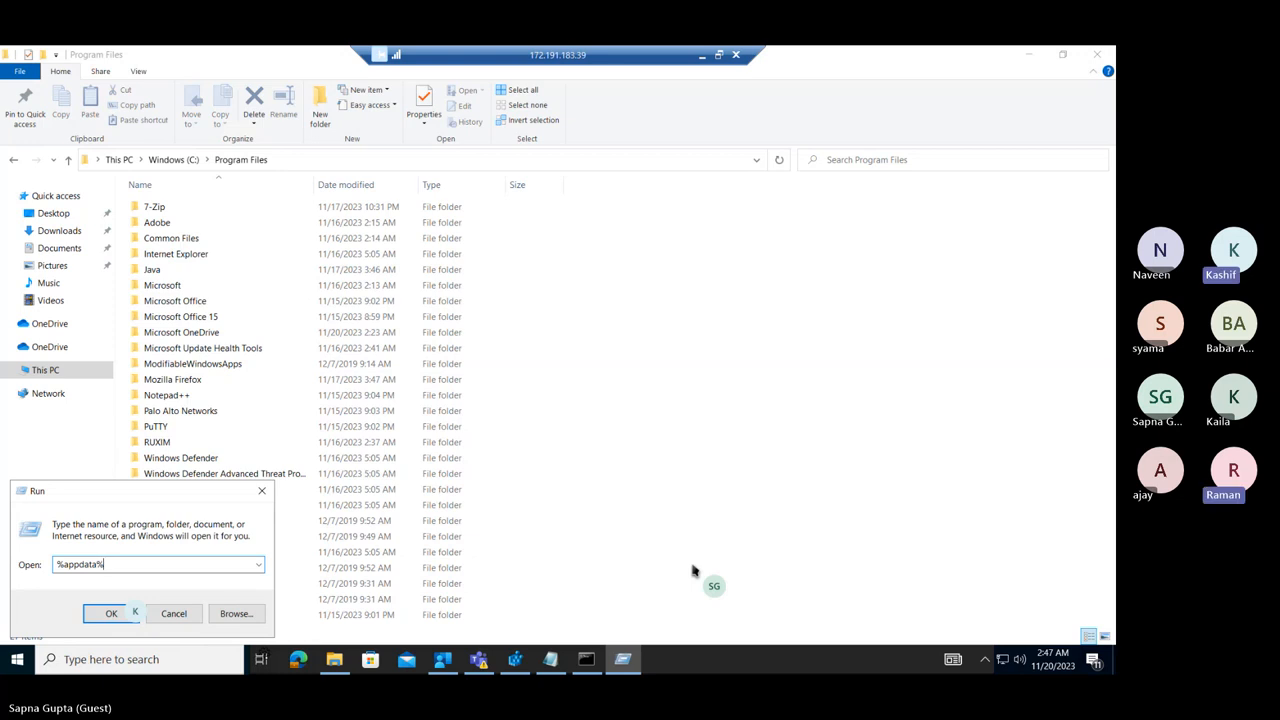
key("Return")
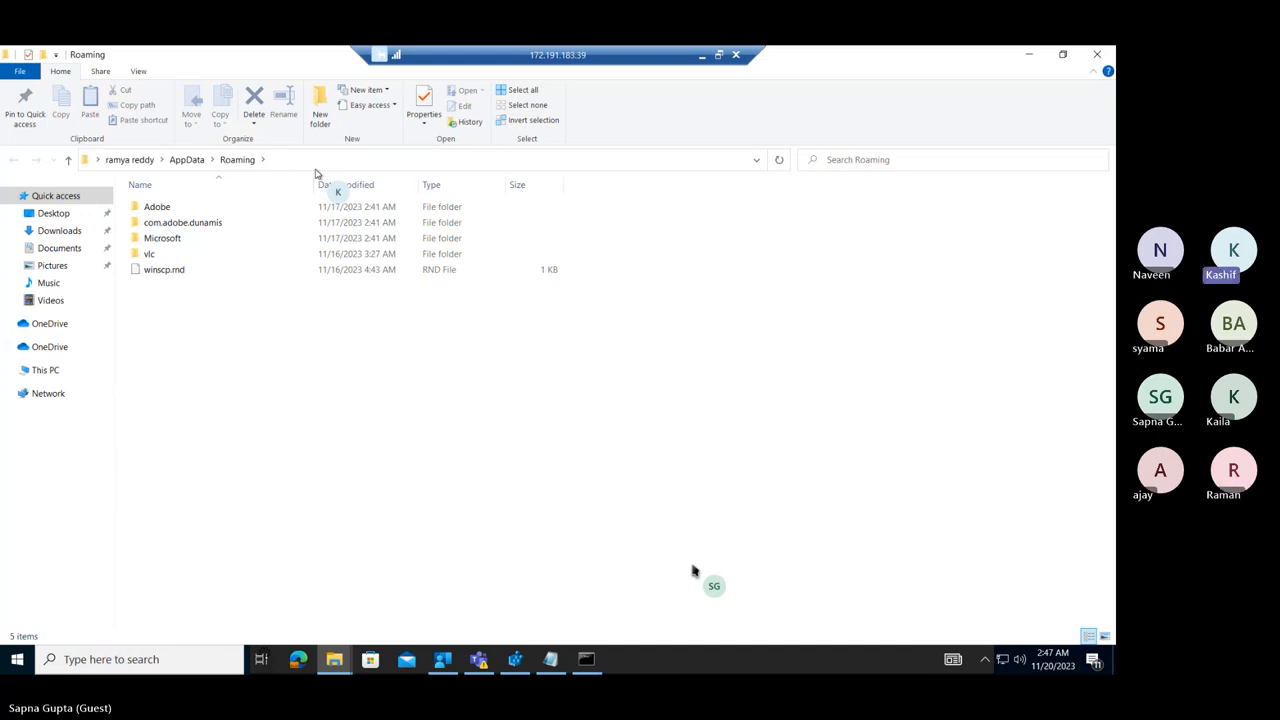
Search Windows for "zoom" to check for an installed app, and dismiss the search.
left_click(115, 659)
type("zoom")
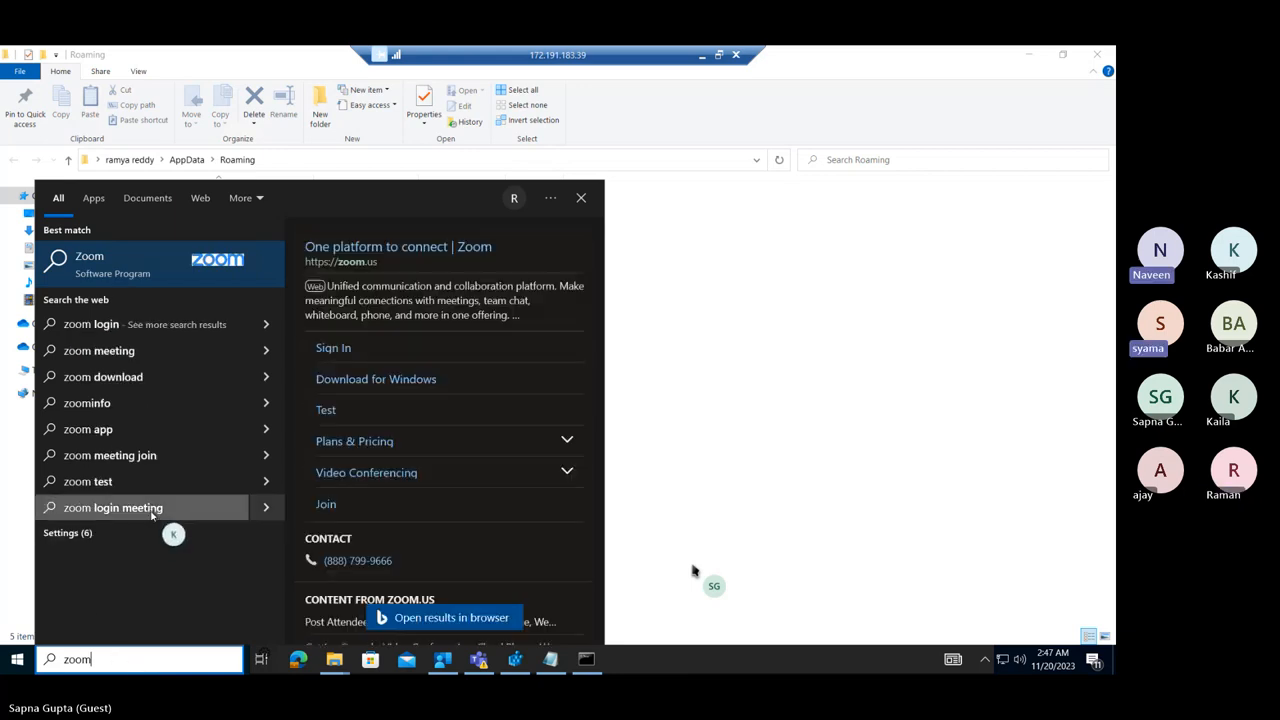
left_click(850, 521)
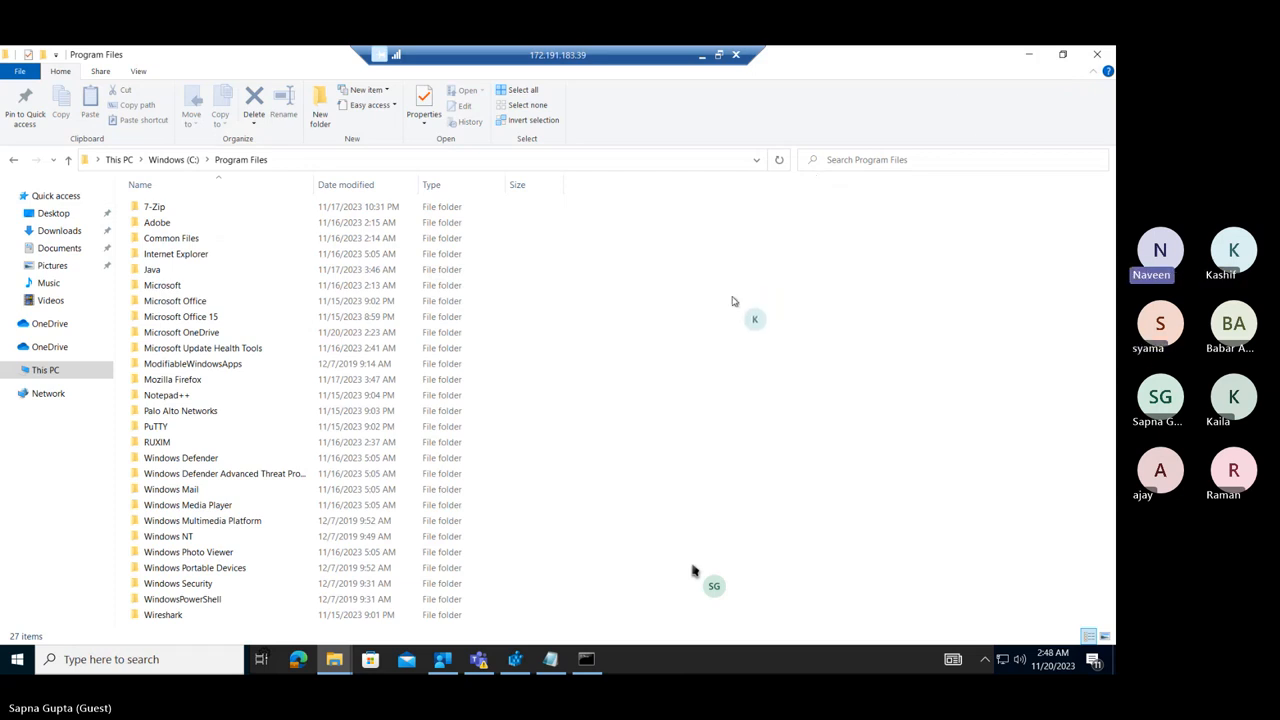
Look through Program Files (x86) on the C: drive for a Zoom folder, and minimize File Explorer.
left_click(168, 303)
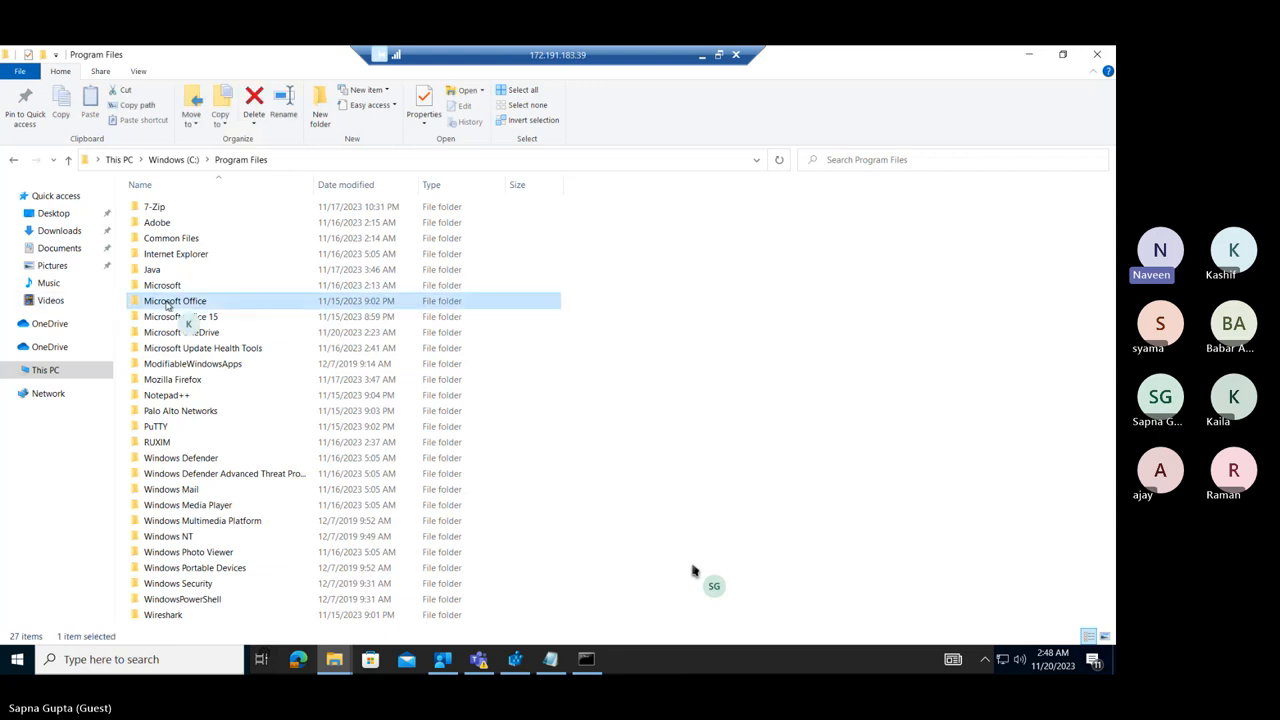
left_click(172, 160)
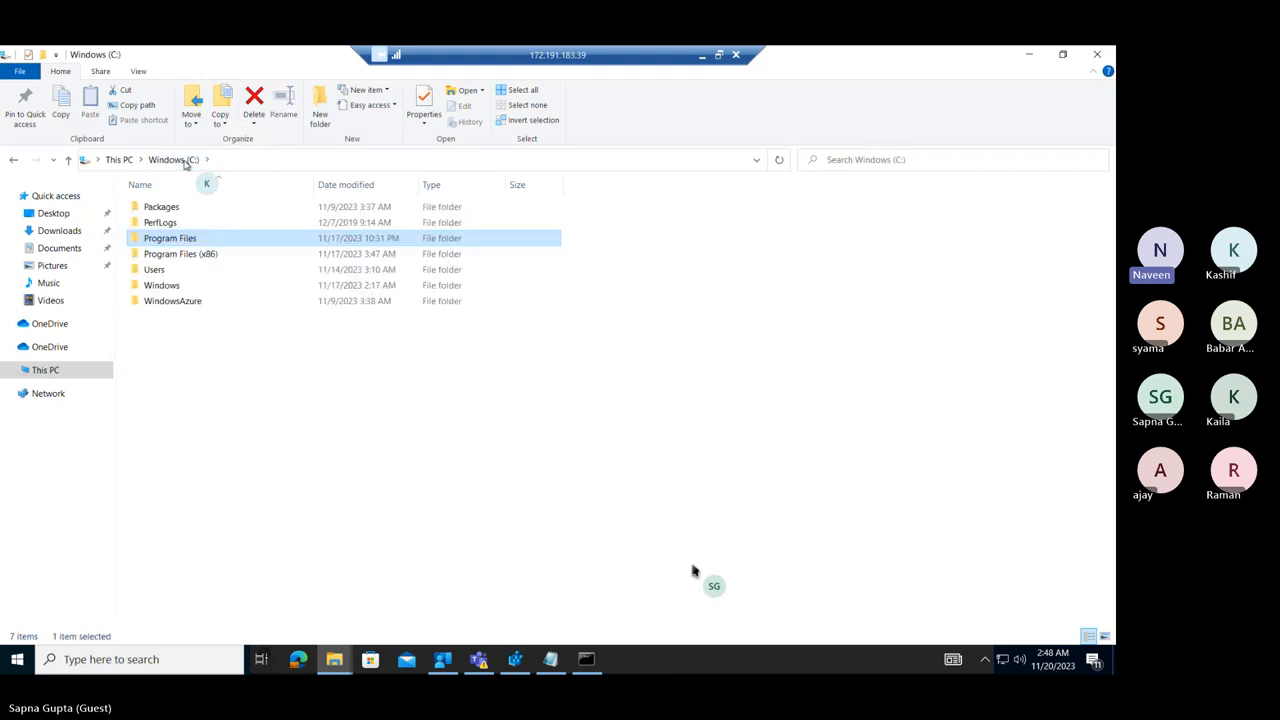
double_click(192, 254)
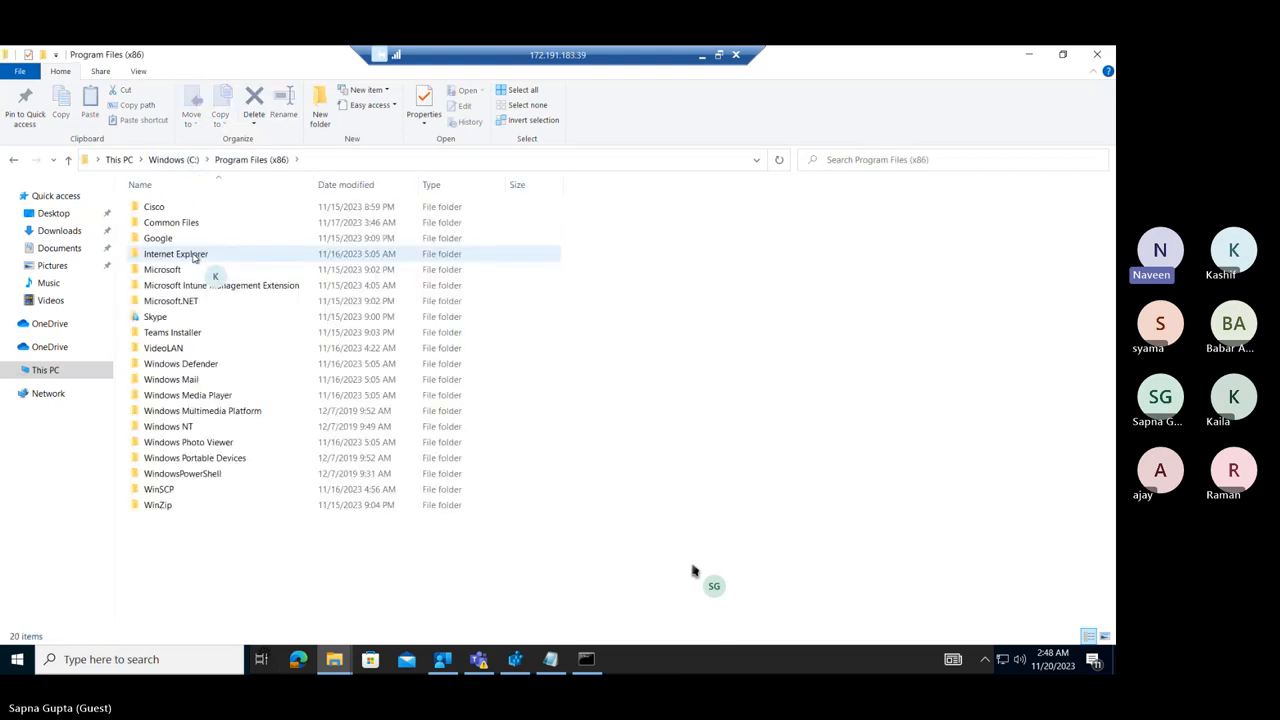
left_click(183, 366)
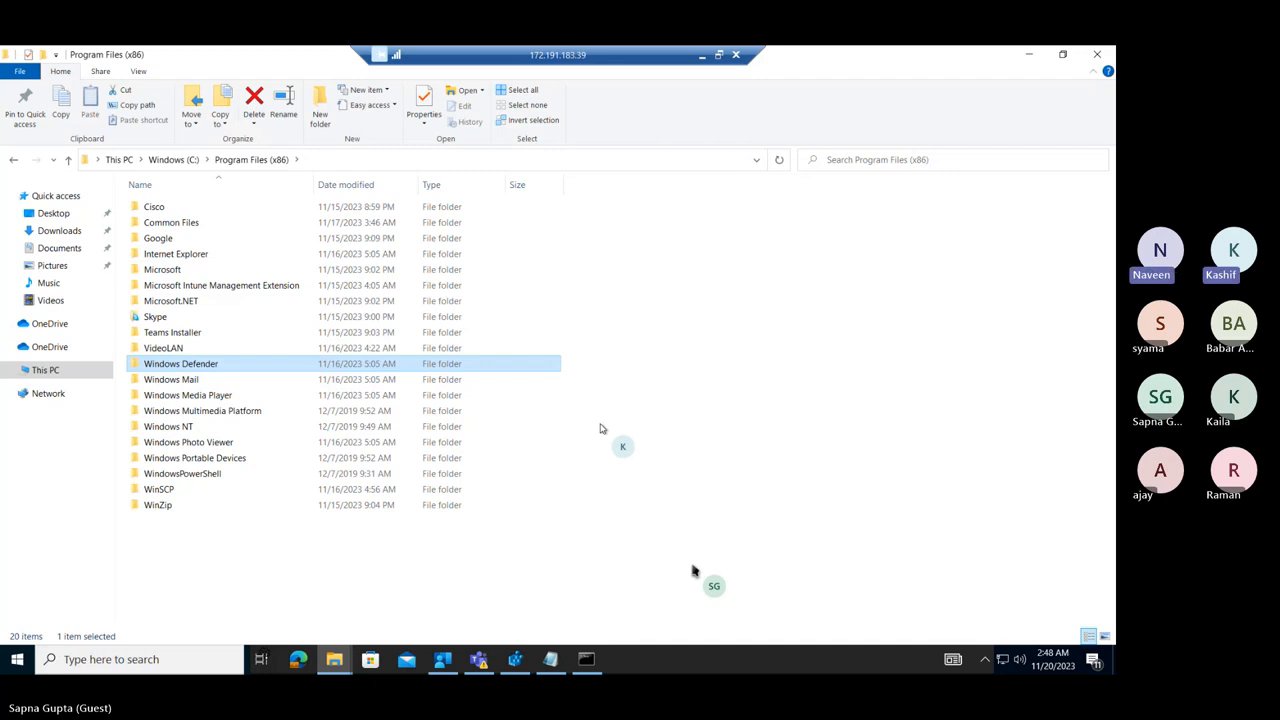
left_click(614, 436)
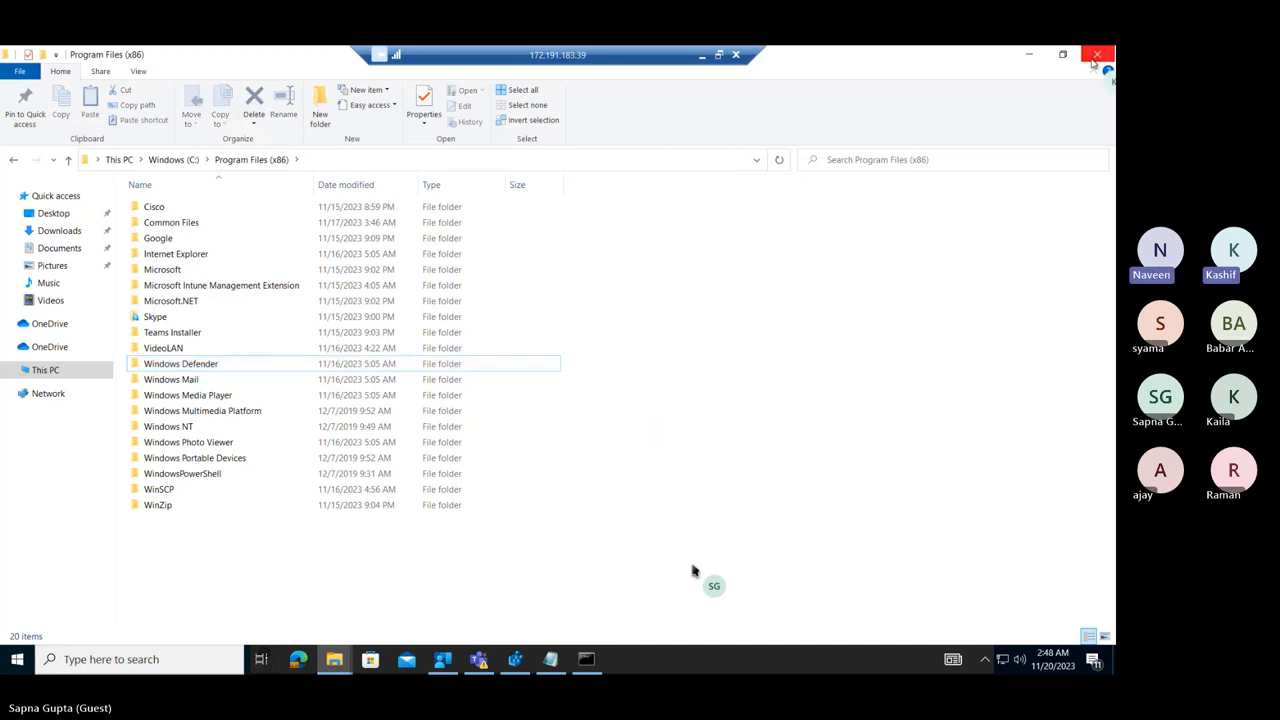
left_click(1030, 56)
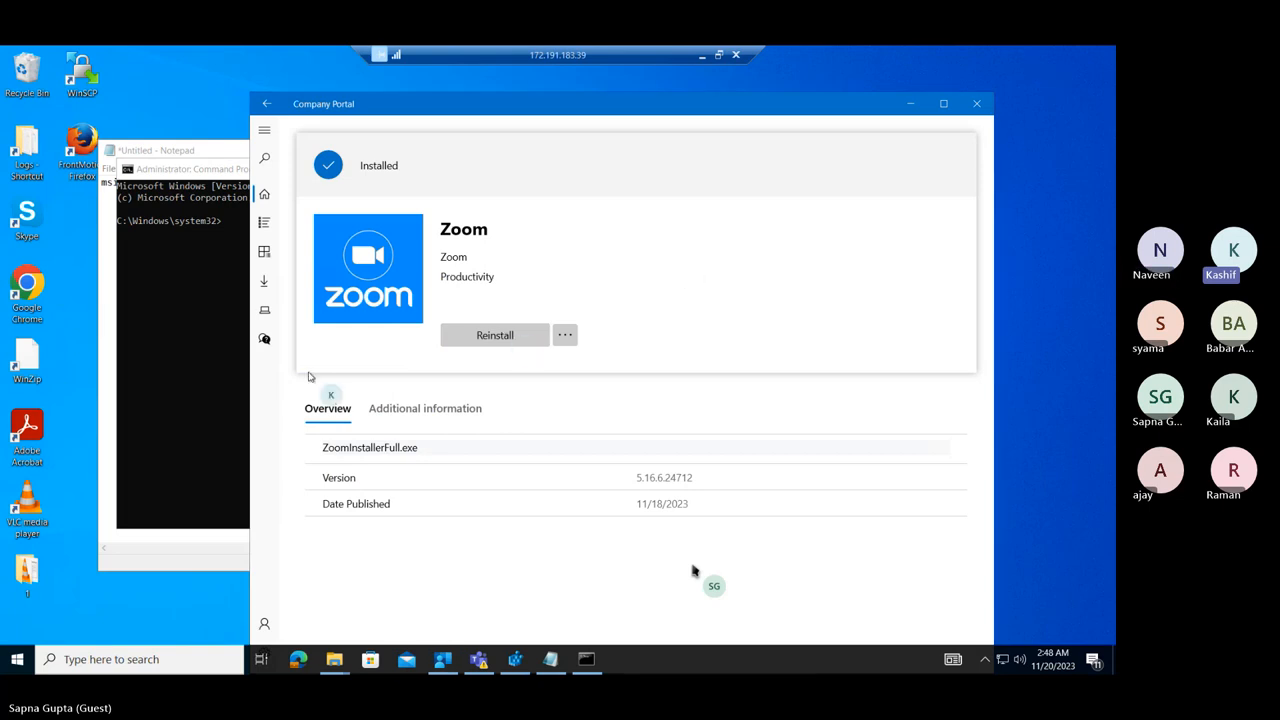
left_click(208, 405)
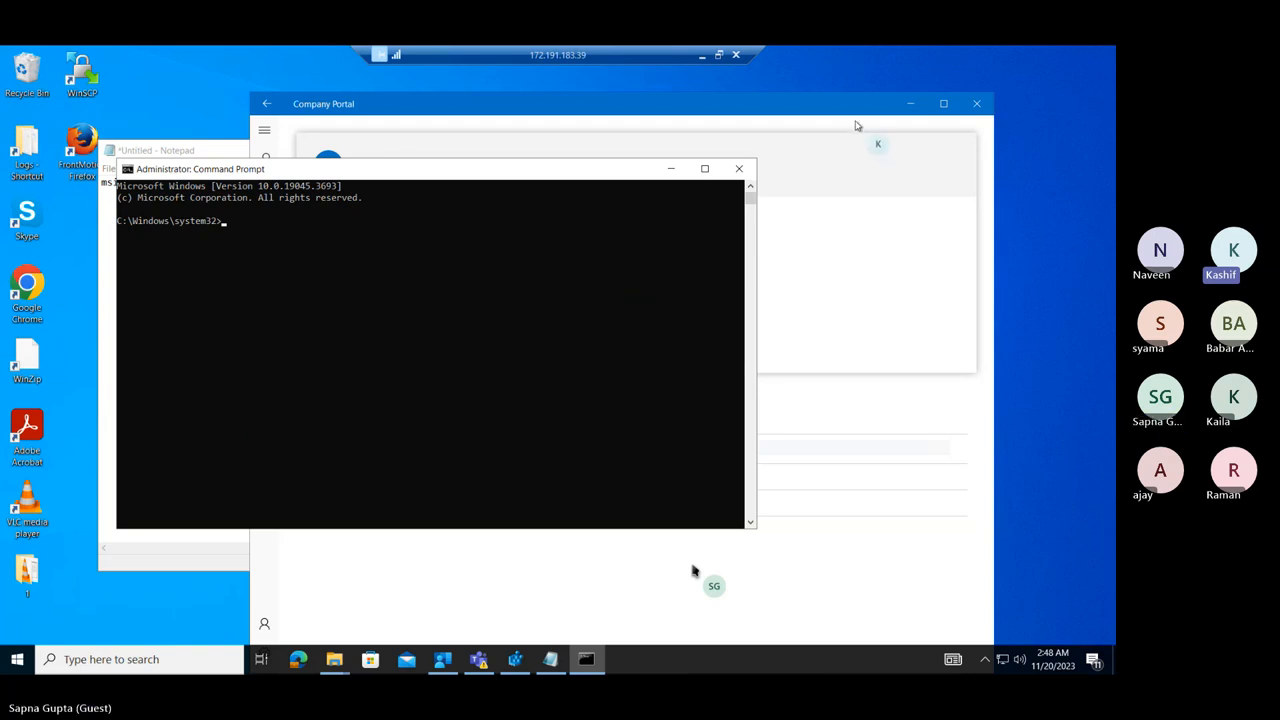
left_click(521, 117)
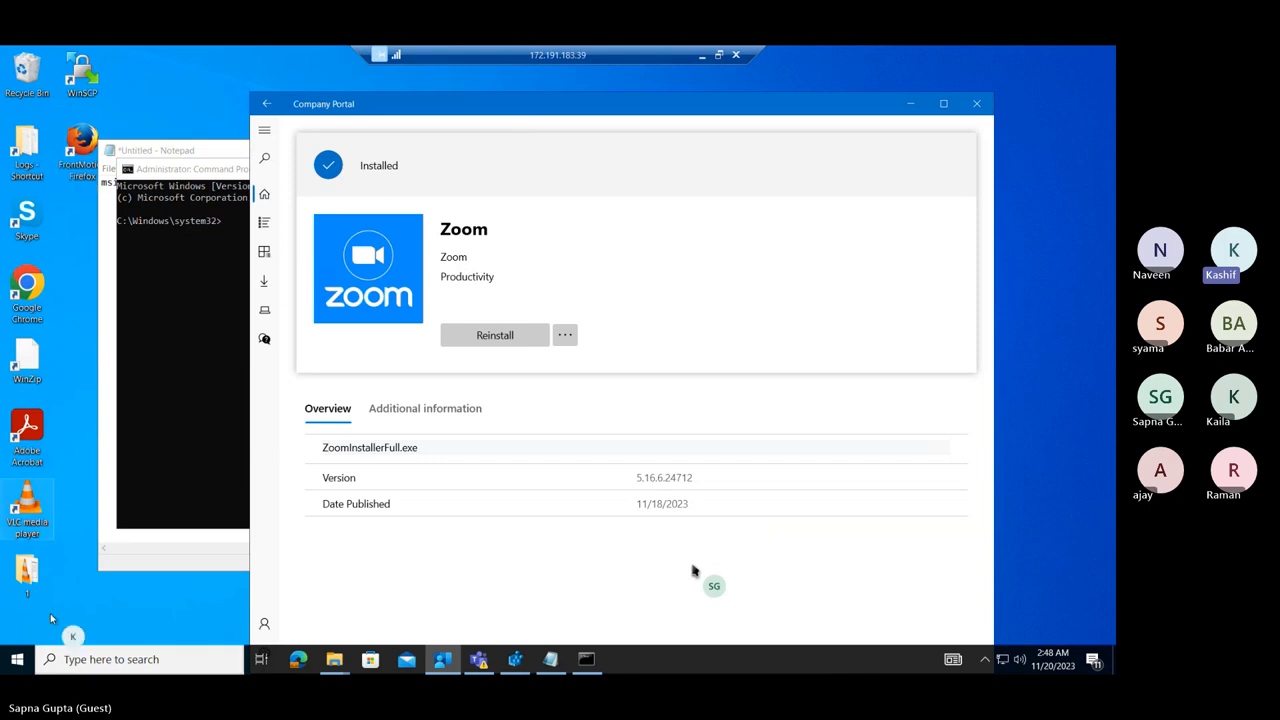
Switch to Microsoft Edge and search the web for "zoom download".
left_click(298, 659)
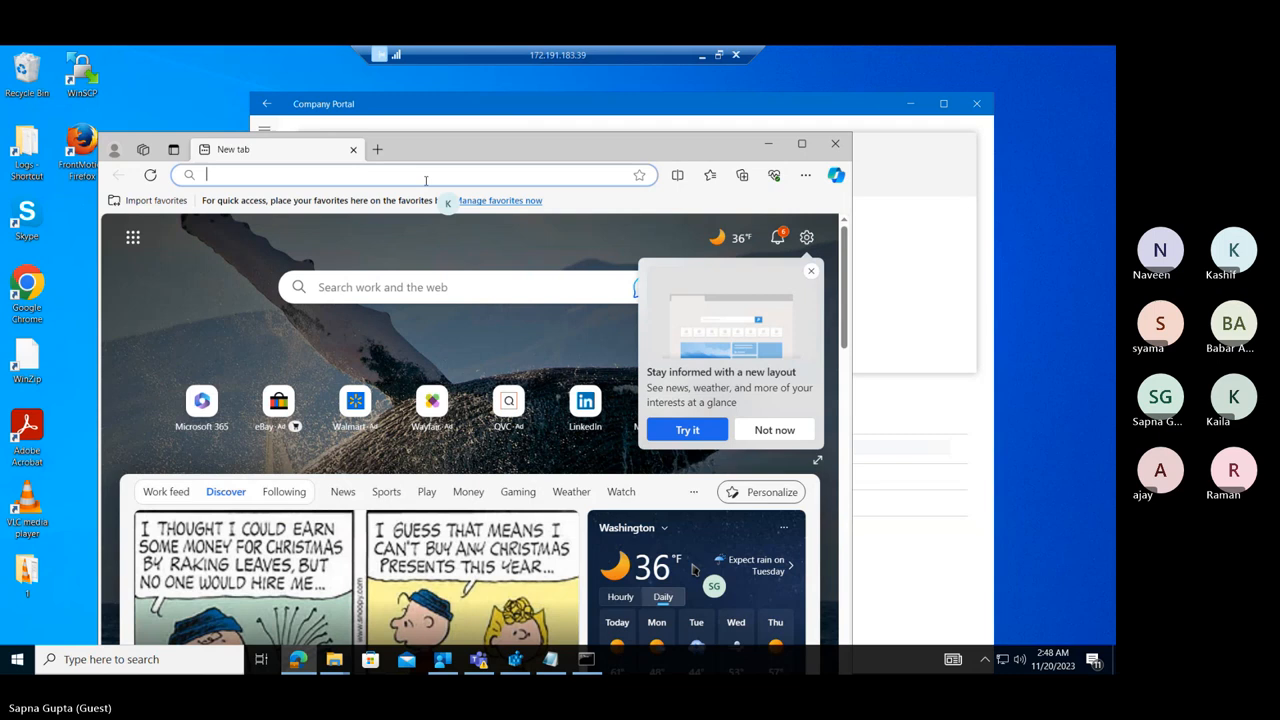
left_click(440, 176)
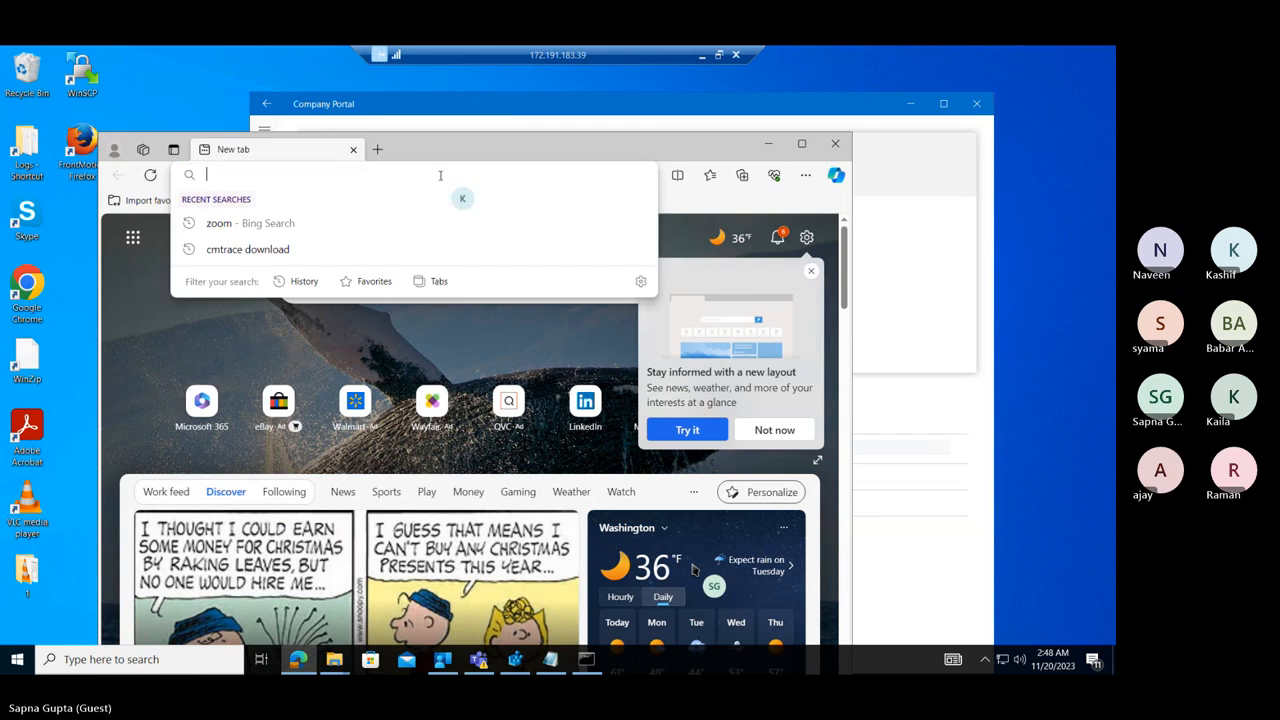
type("zo")
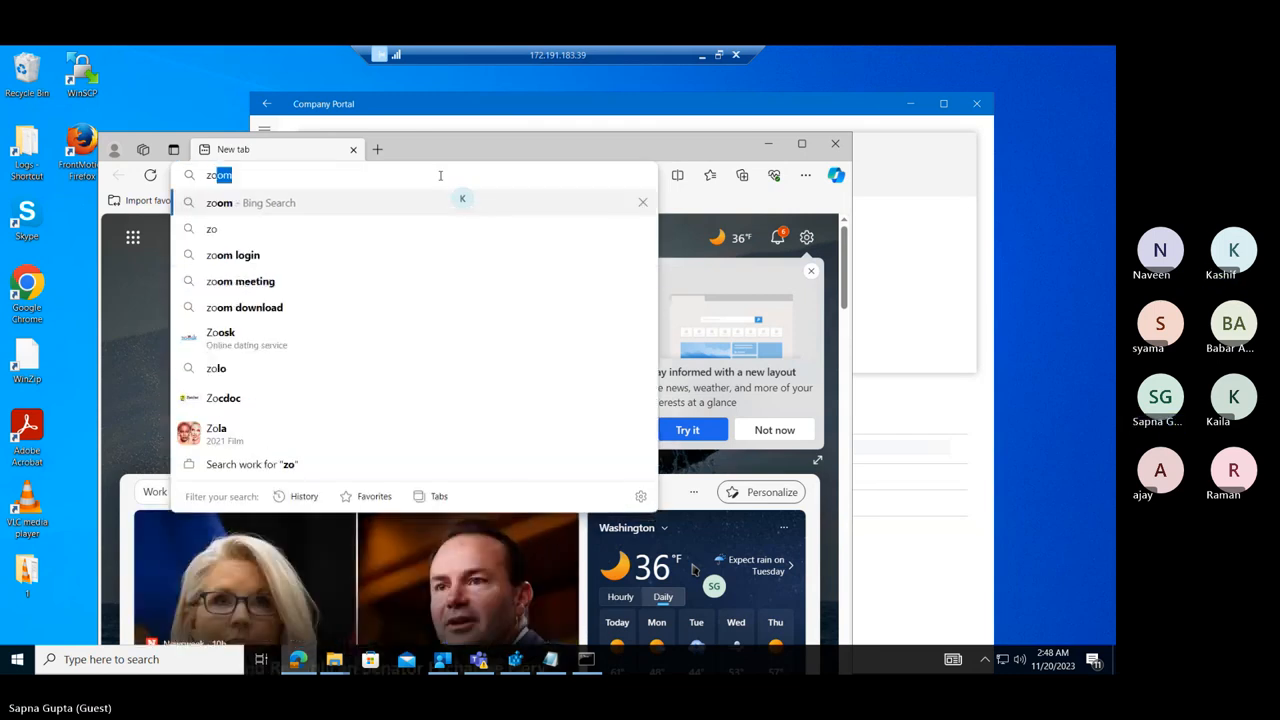
type("om d")
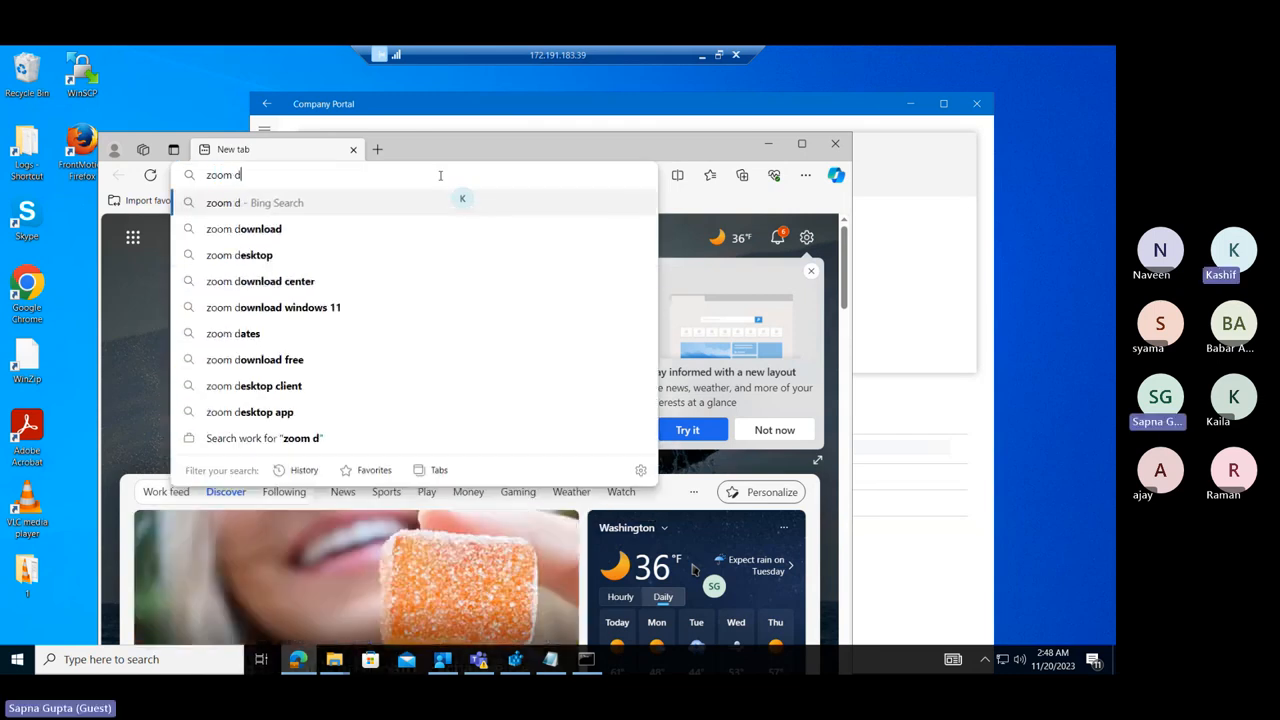
type("ownload")
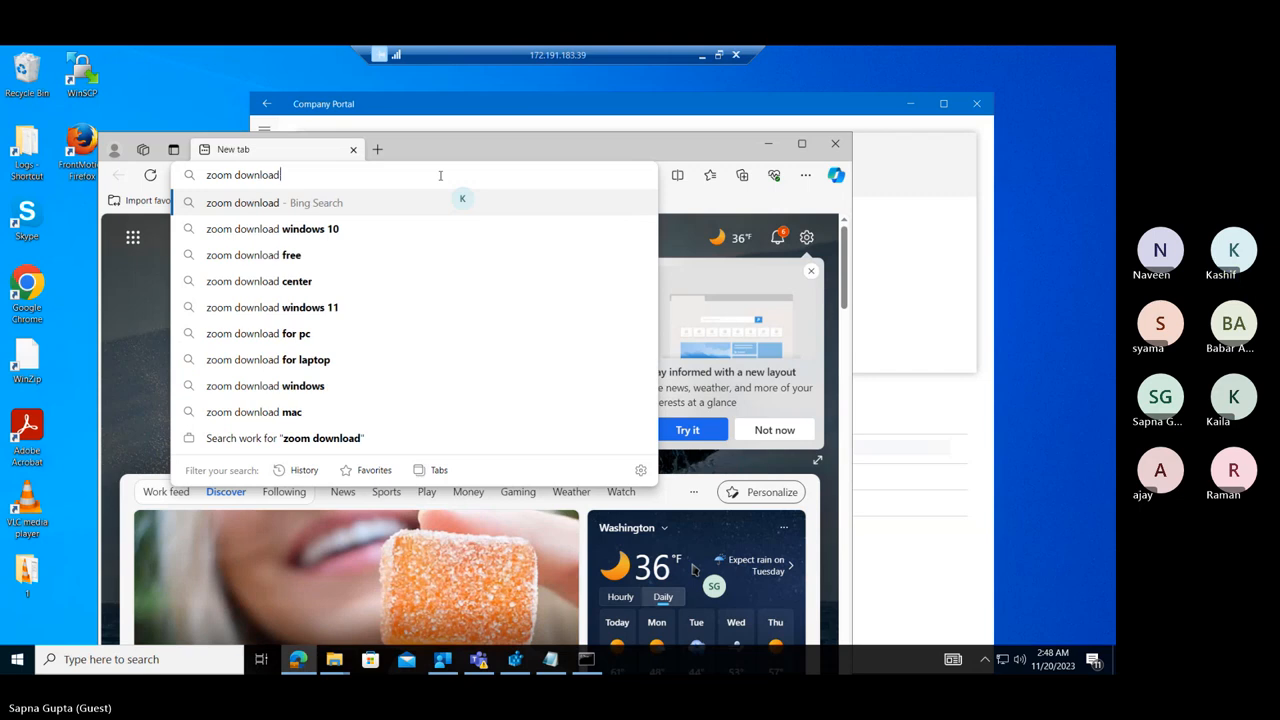
key("Return")
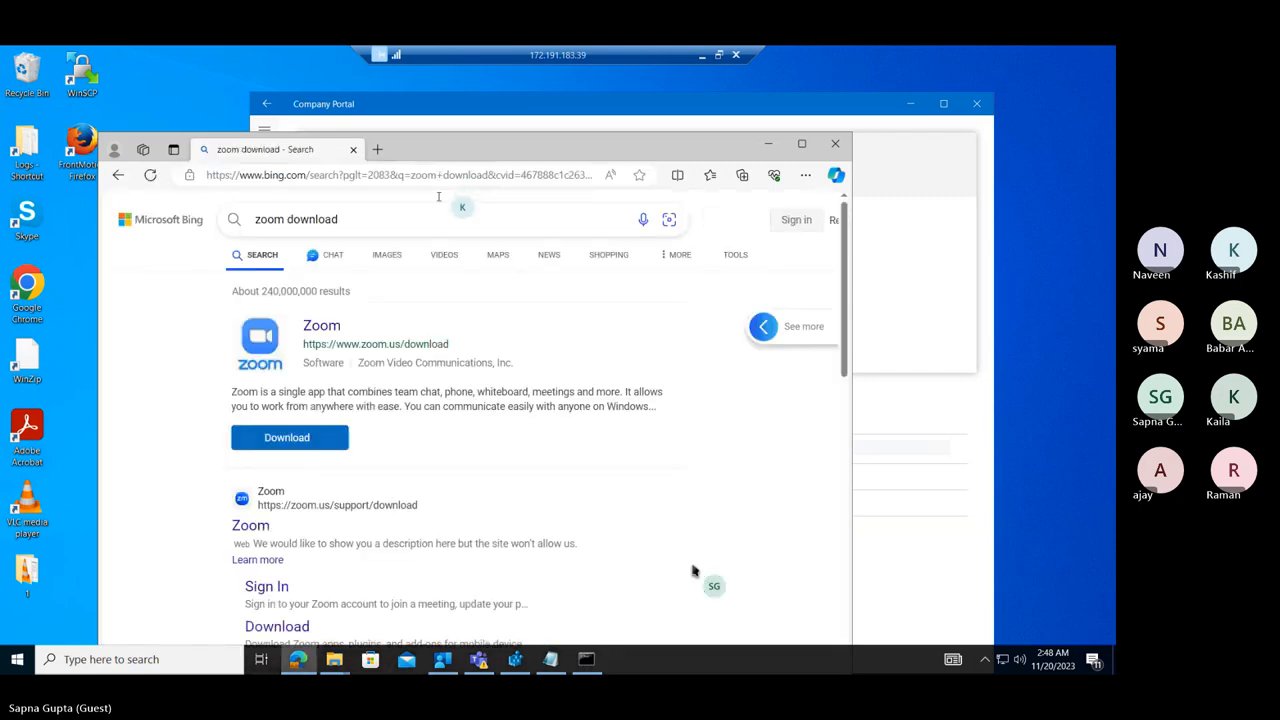
Download ZoomInstaller.exe from the zoom.us support download page, run it, and minimize the browser.
left_click(252, 533)
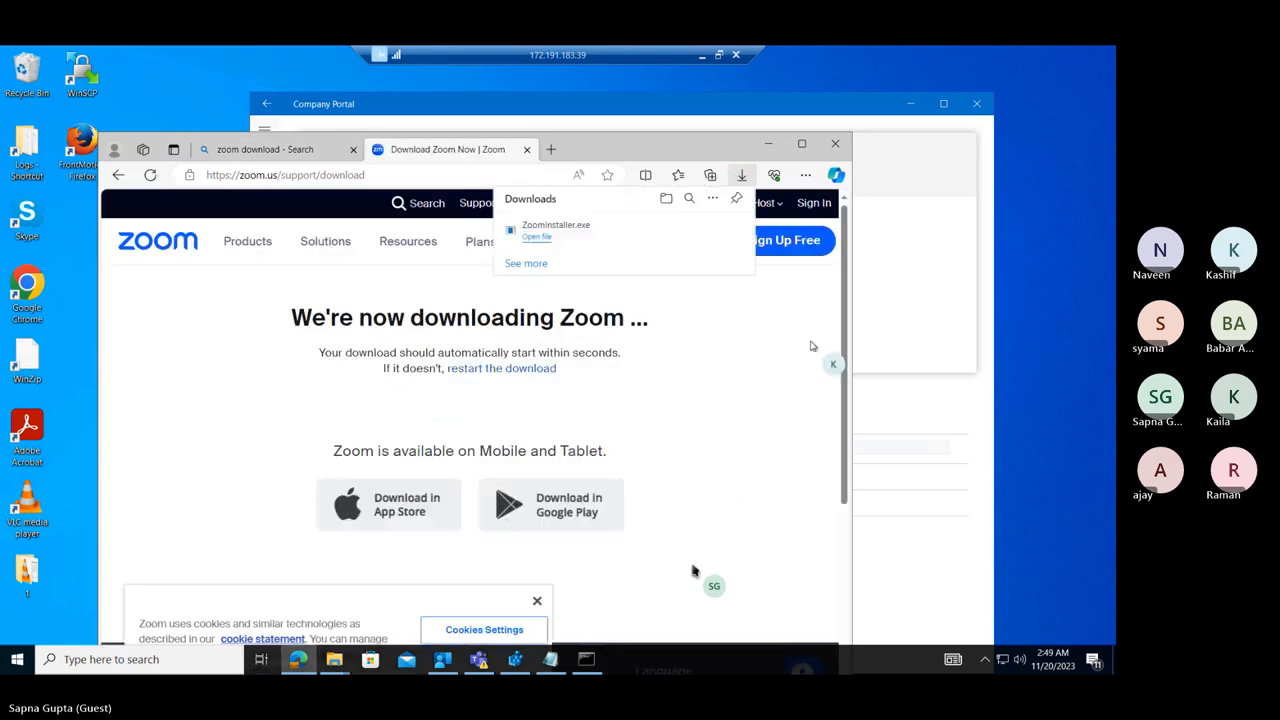
left_click(588, 234)
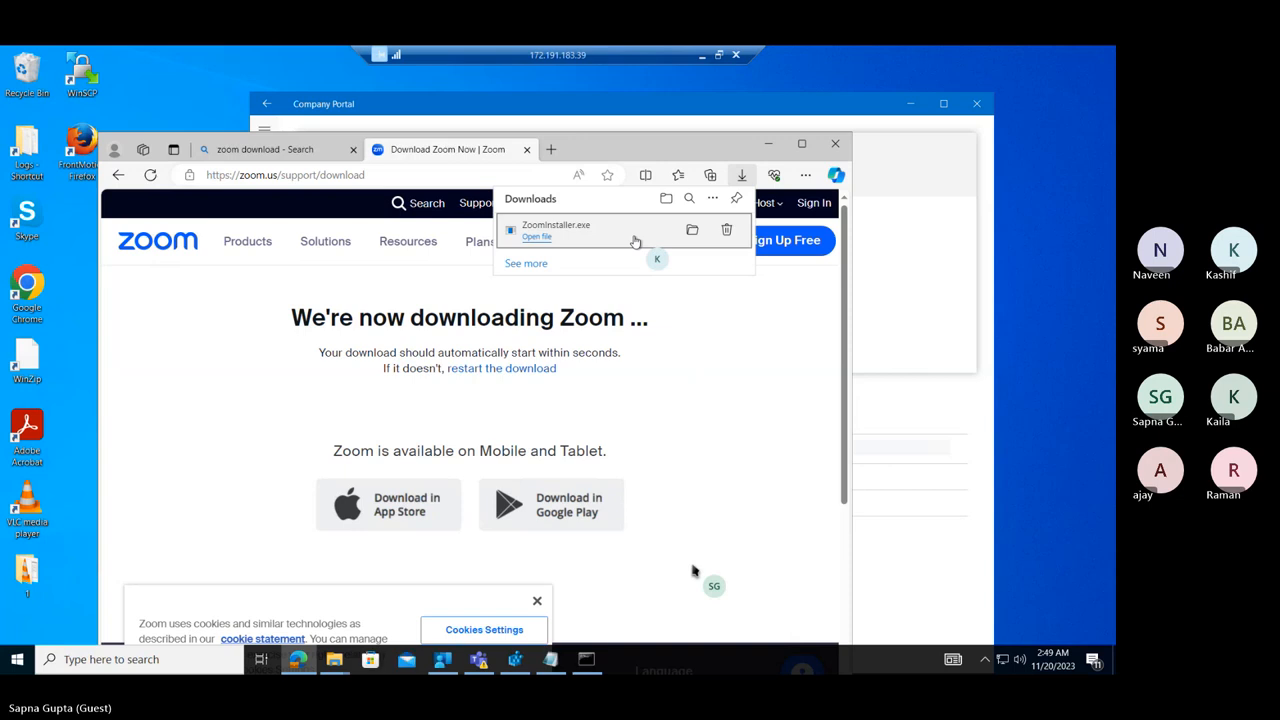
left_click(769, 147)
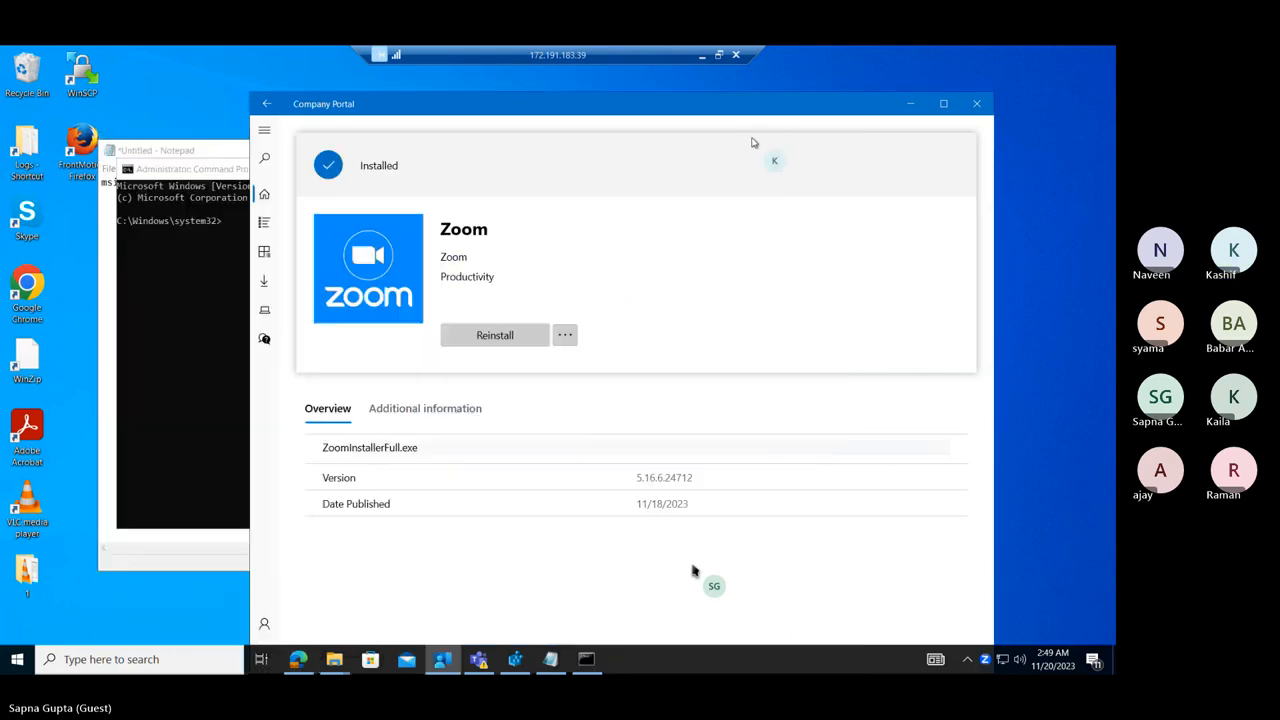
Turn off automatic updates of the Zoom desktop client and finish the installation.
left_click(202, 170)
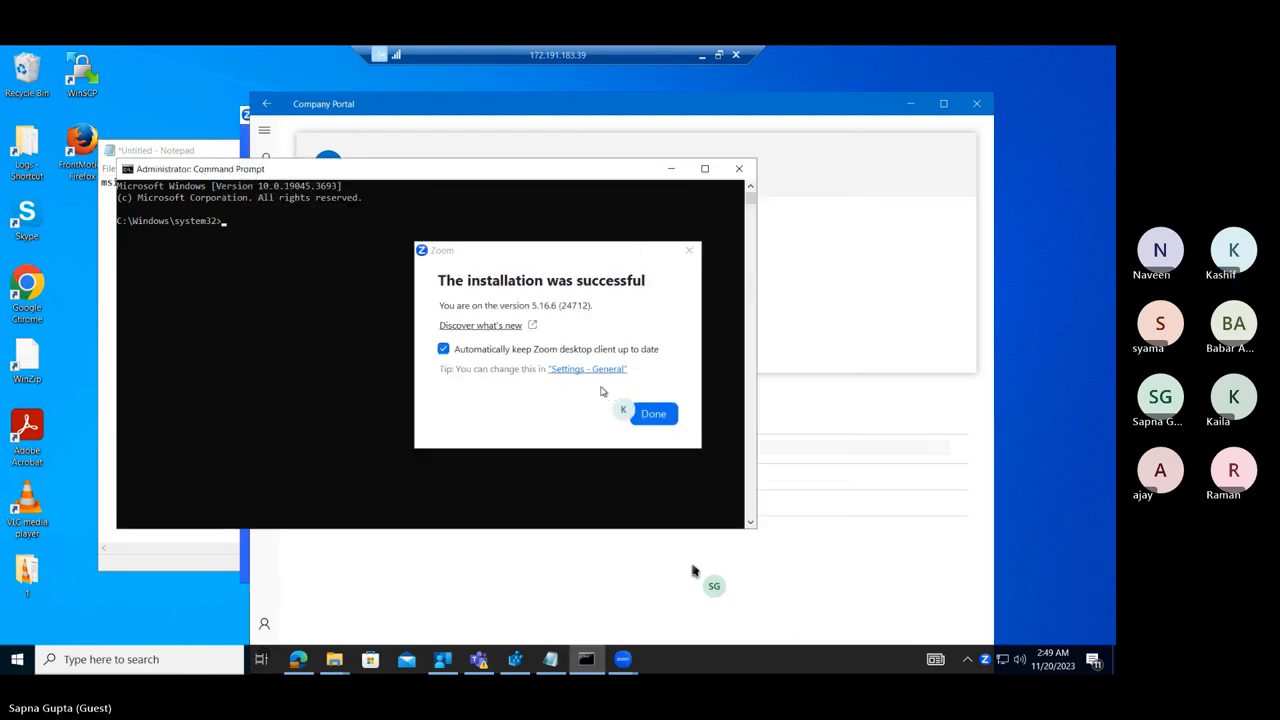
left_click(443, 349)
left_click(632, 415)
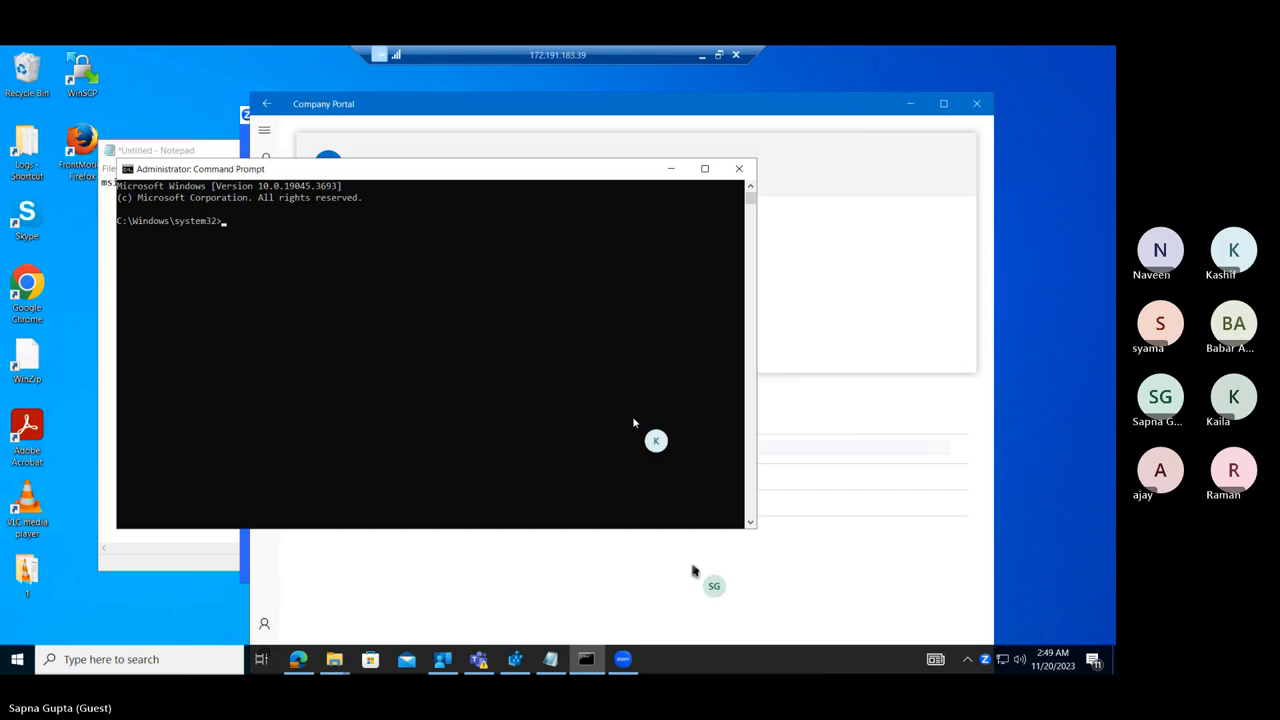
Clear the desktop by minimizing Command Prompt, Company Portal and Notepad and closing the Zoom window.
left_click(670, 169)
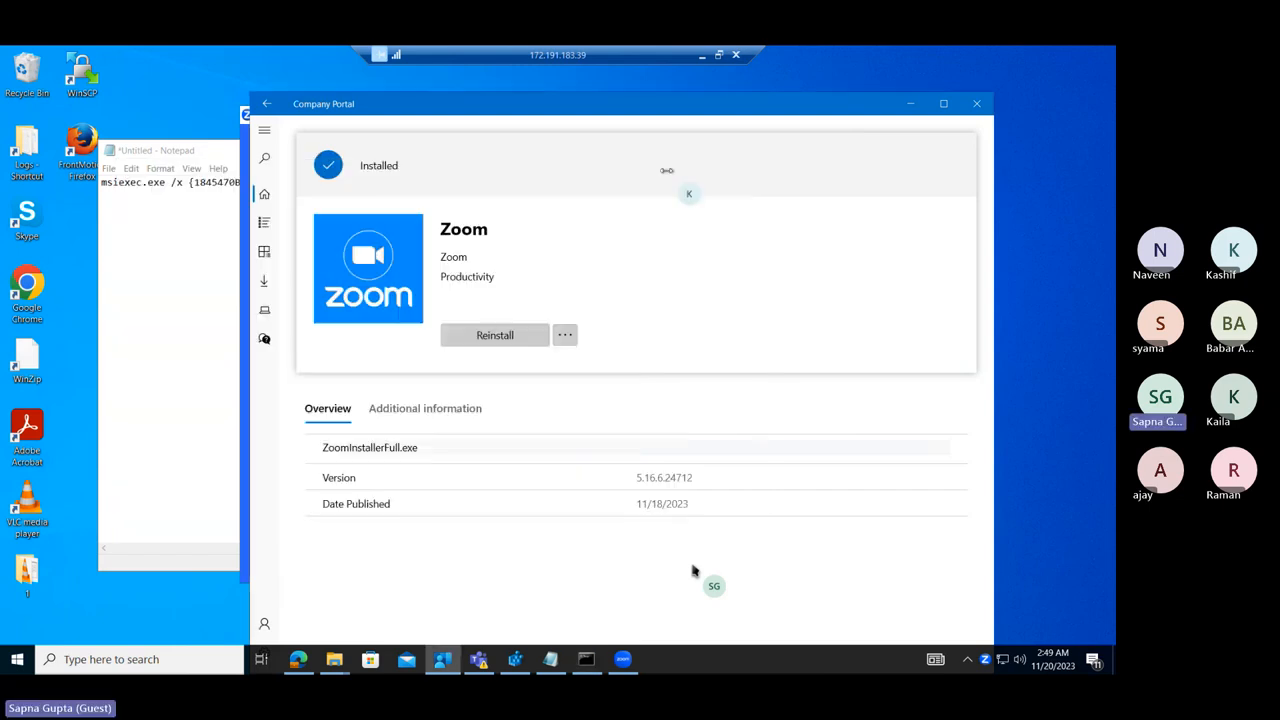
left_click(910, 103)
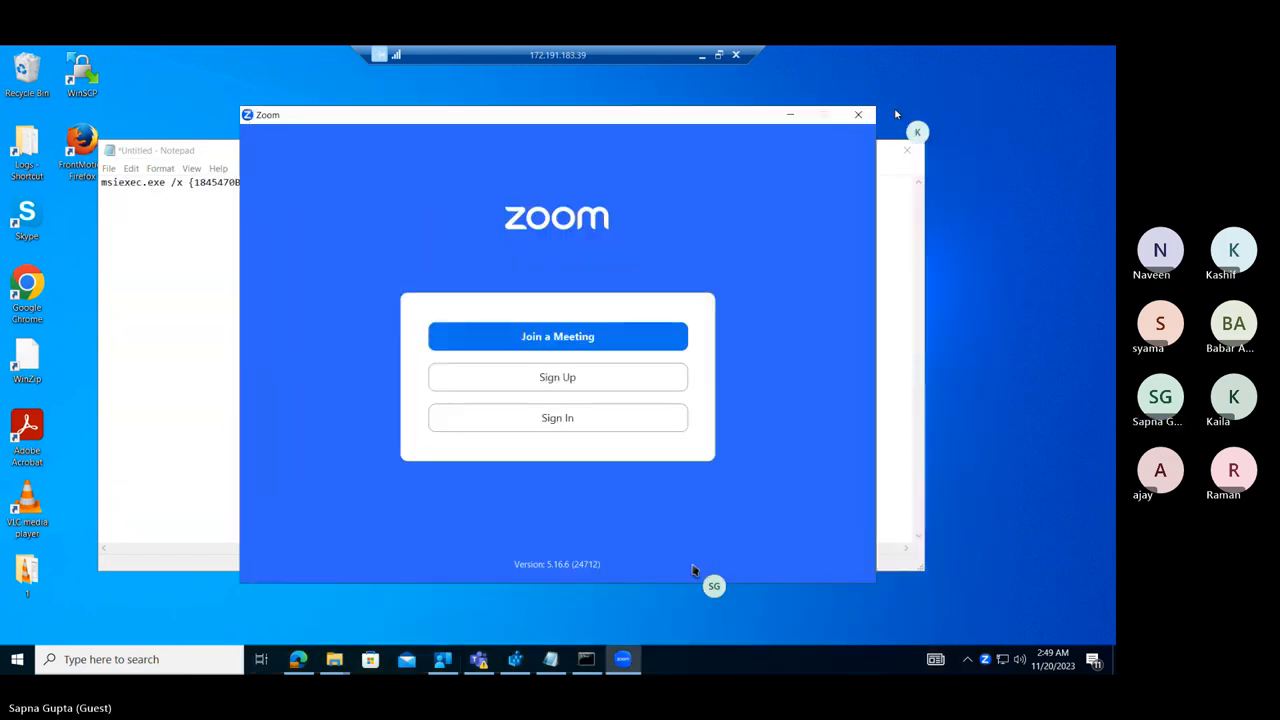
left_click(858, 116)
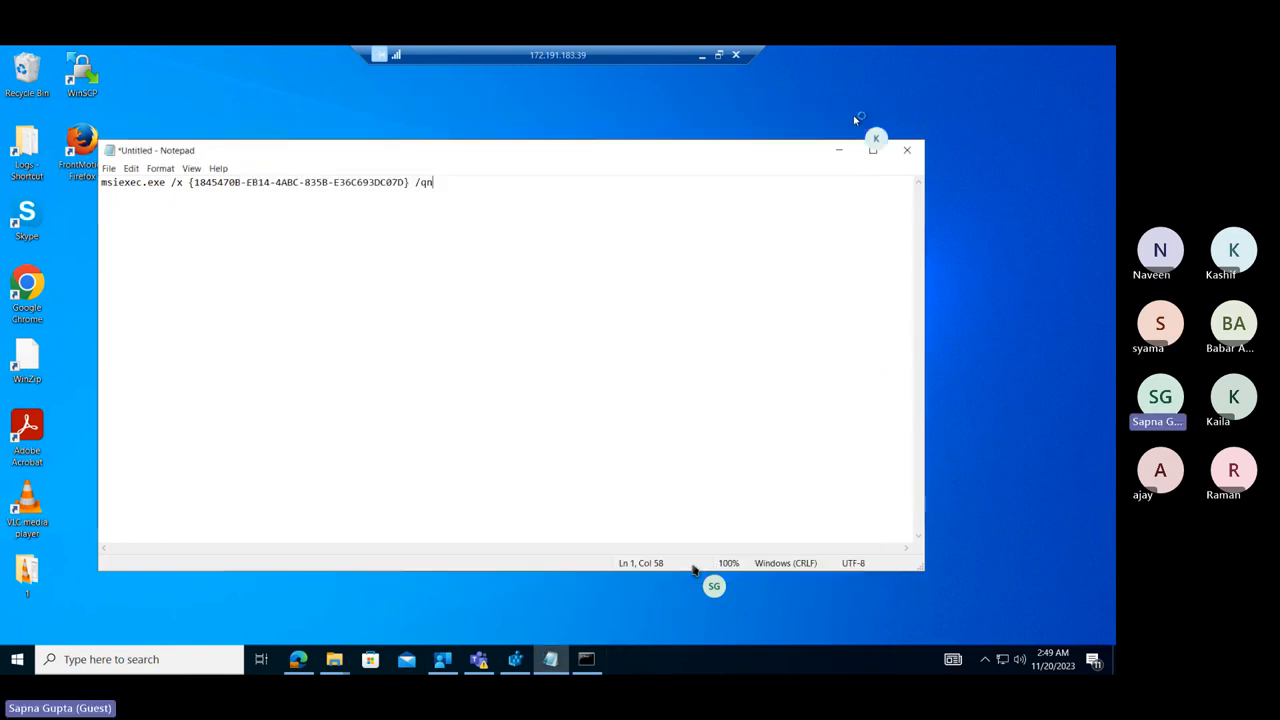
left_click(838, 150)
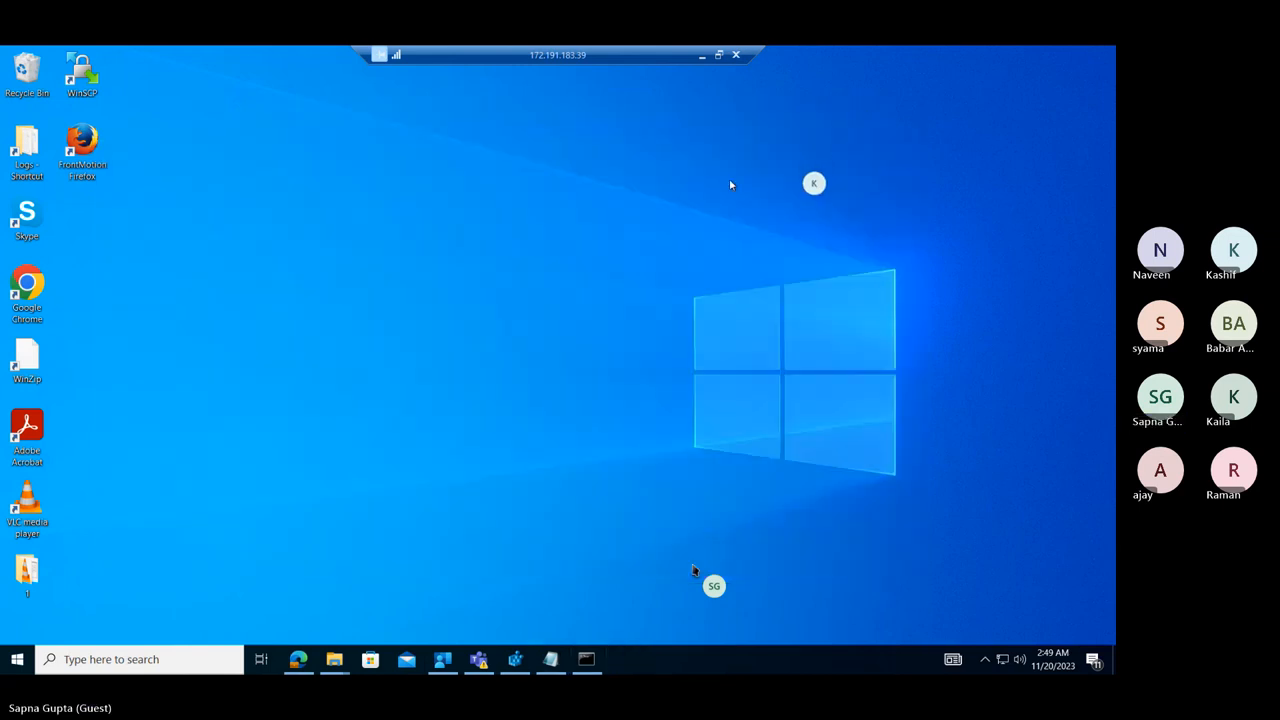
Search the remote machine for "zoom" and open the file location of the Zoom app.
left_click(16, 660)
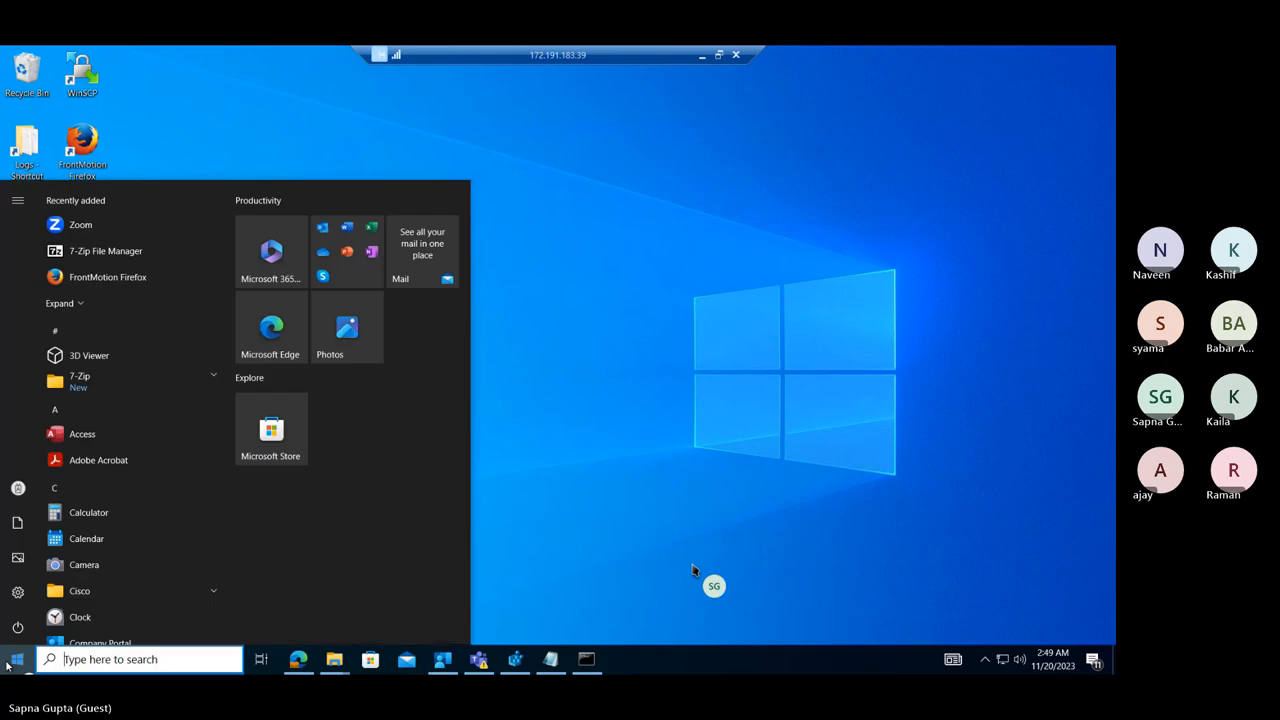
type("zoom")
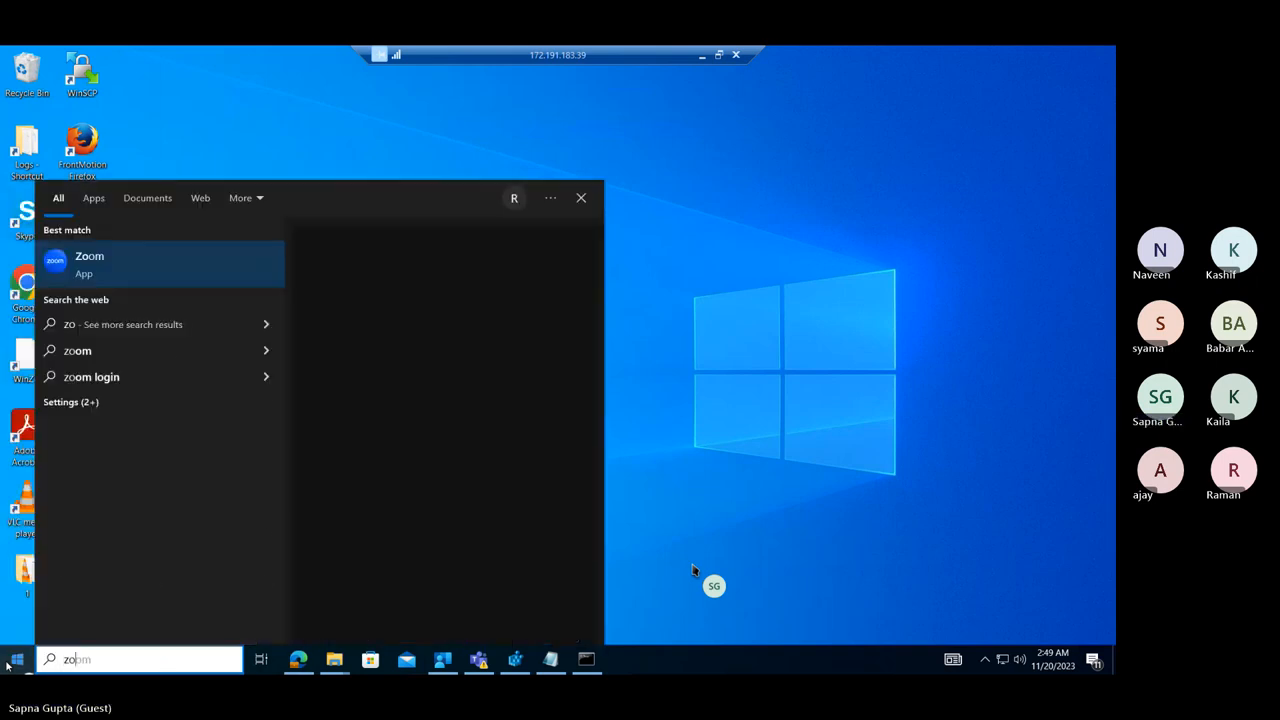
right_click(197, 271)
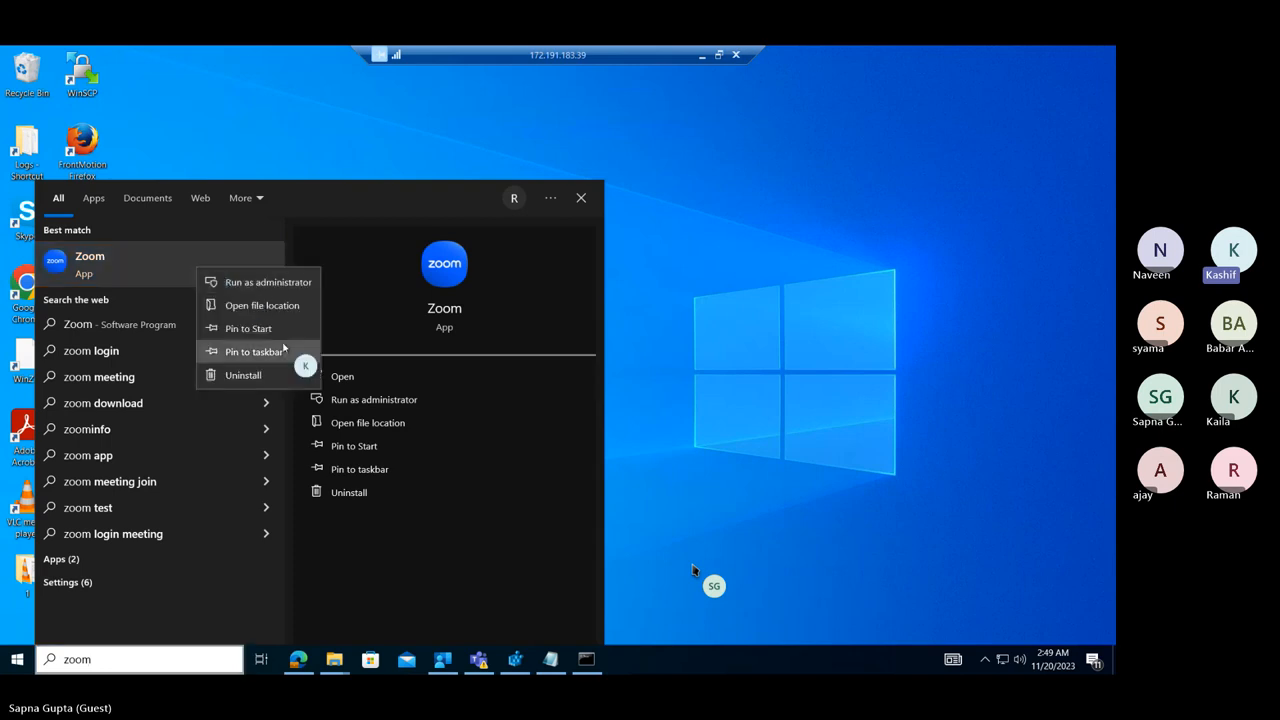
left_click(279, 308)
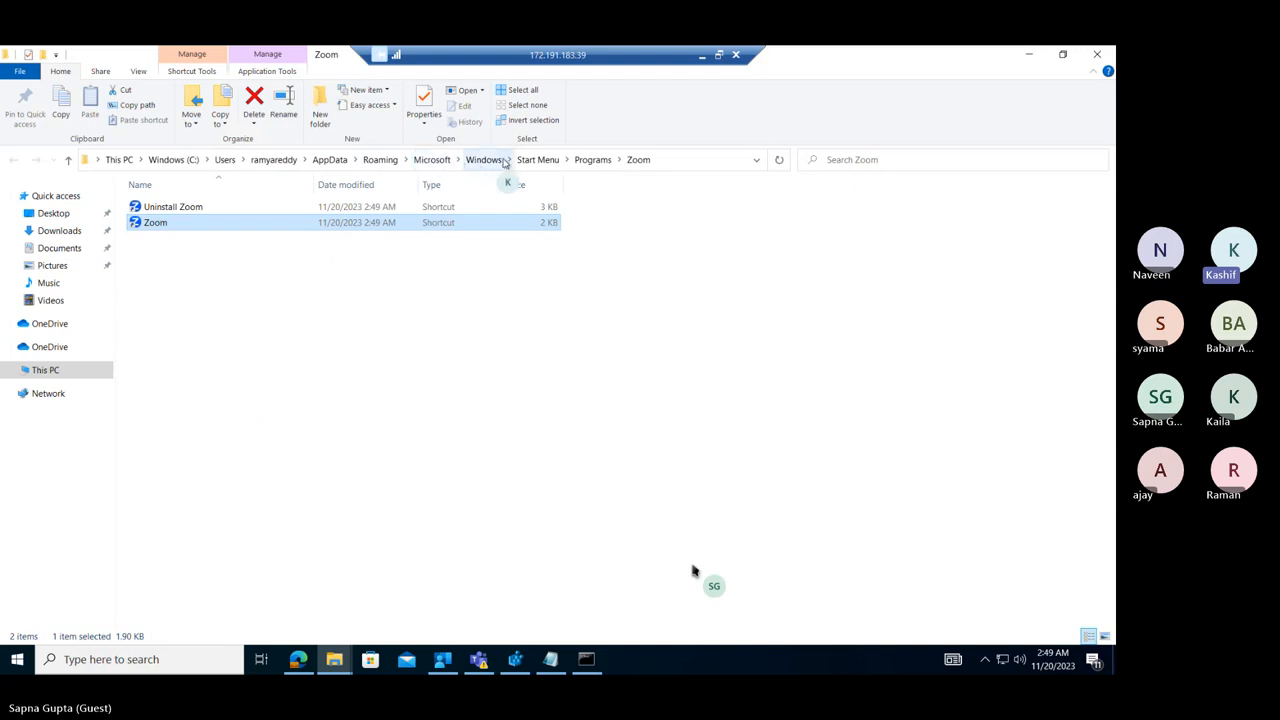
Check the target path in the Zoom shortcut's properties and close the dialog.
right_click(192, 223)
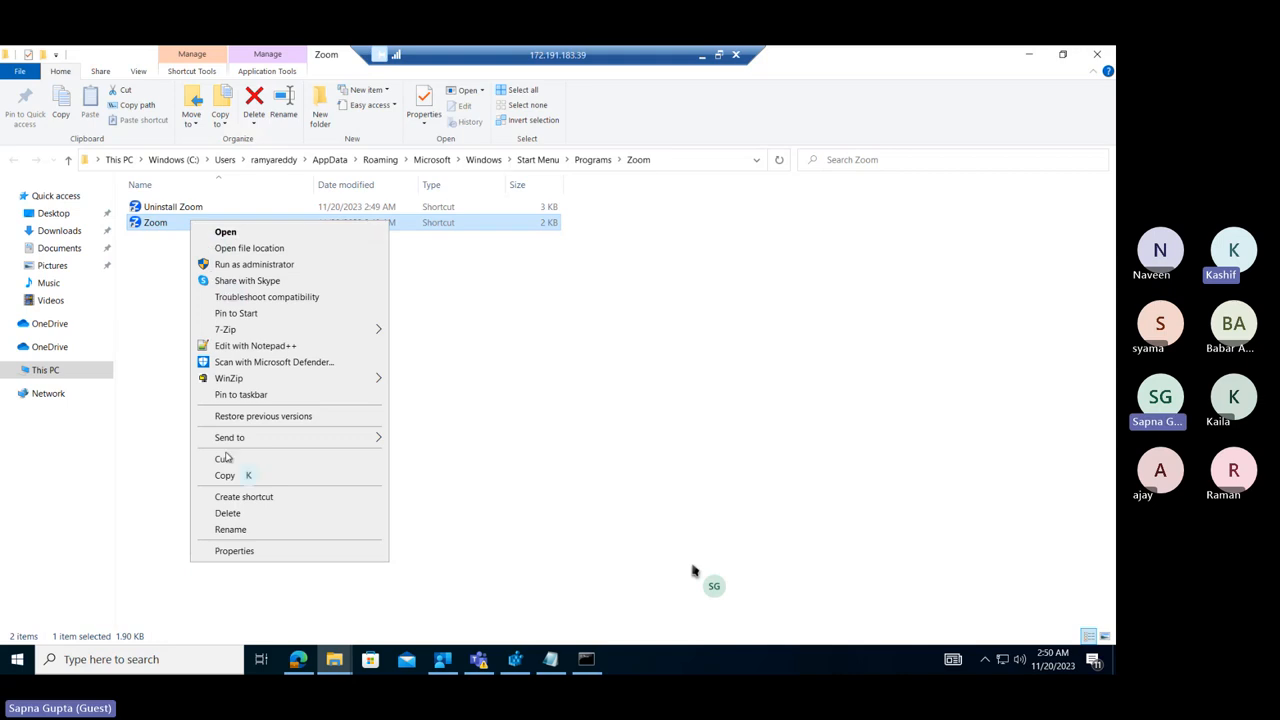
left_click(231, 552)
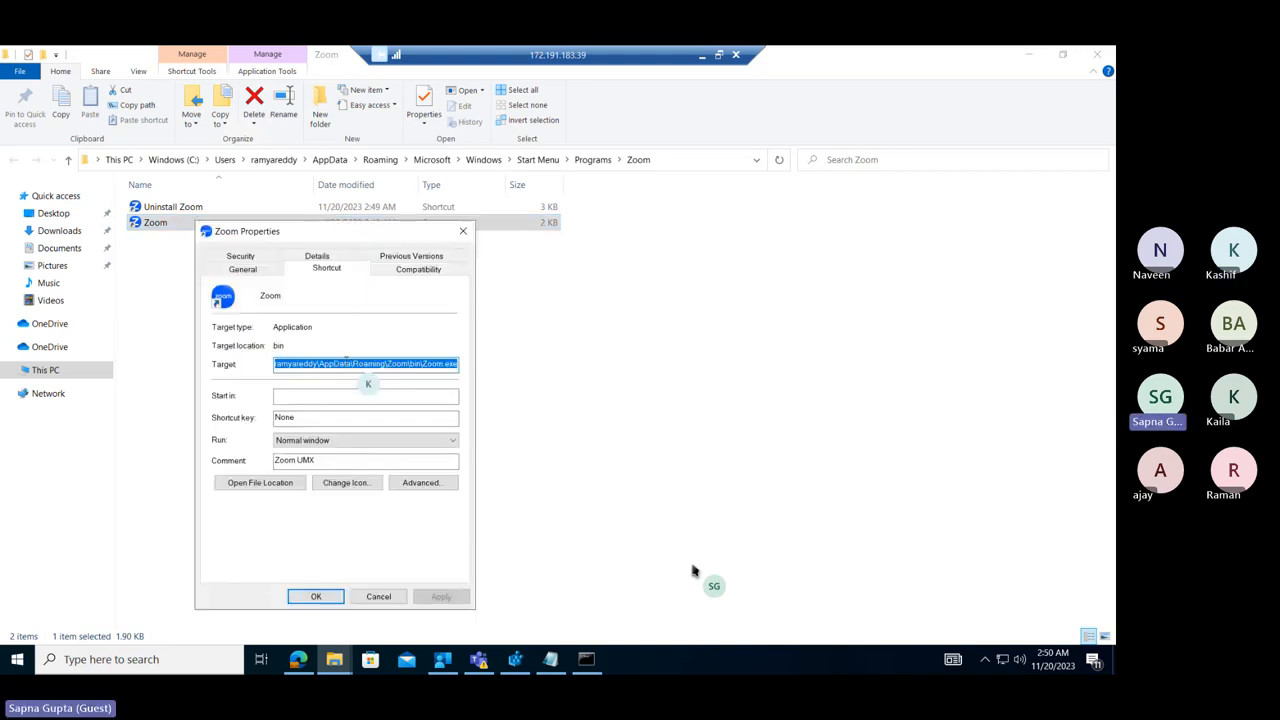
left_click_drag(368, 363, 437, 362)
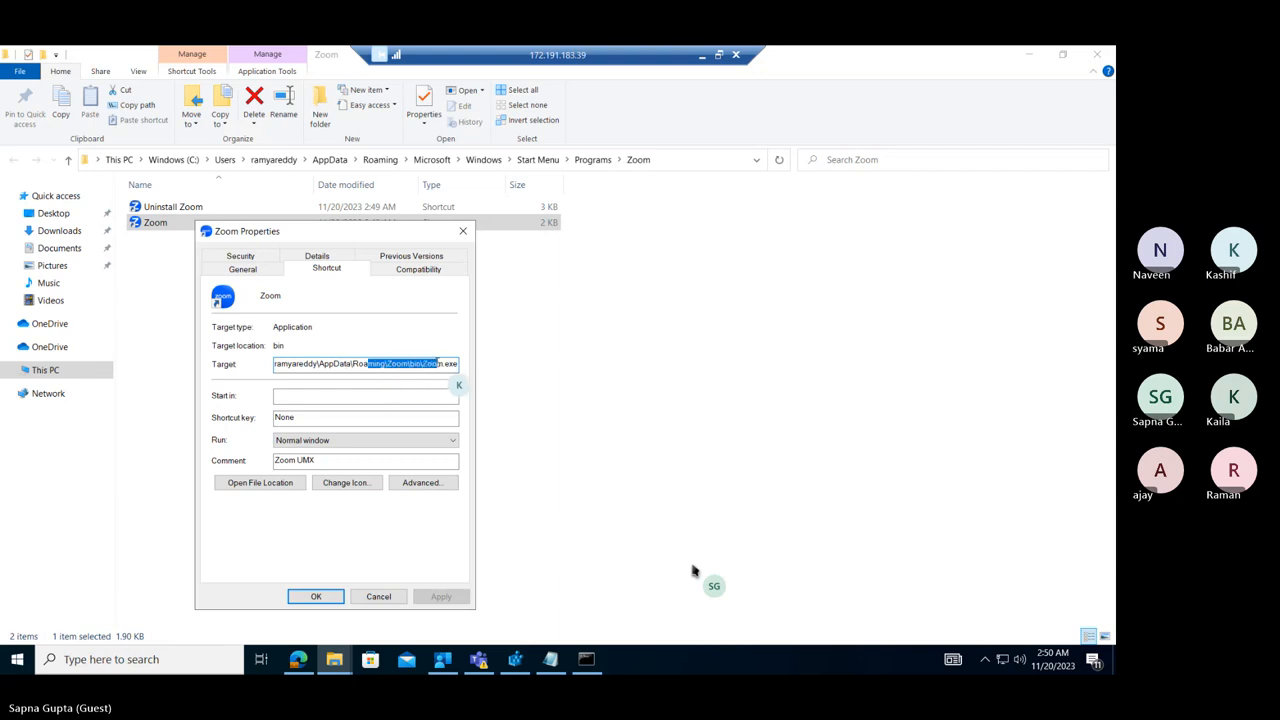
left_click(366, 363)
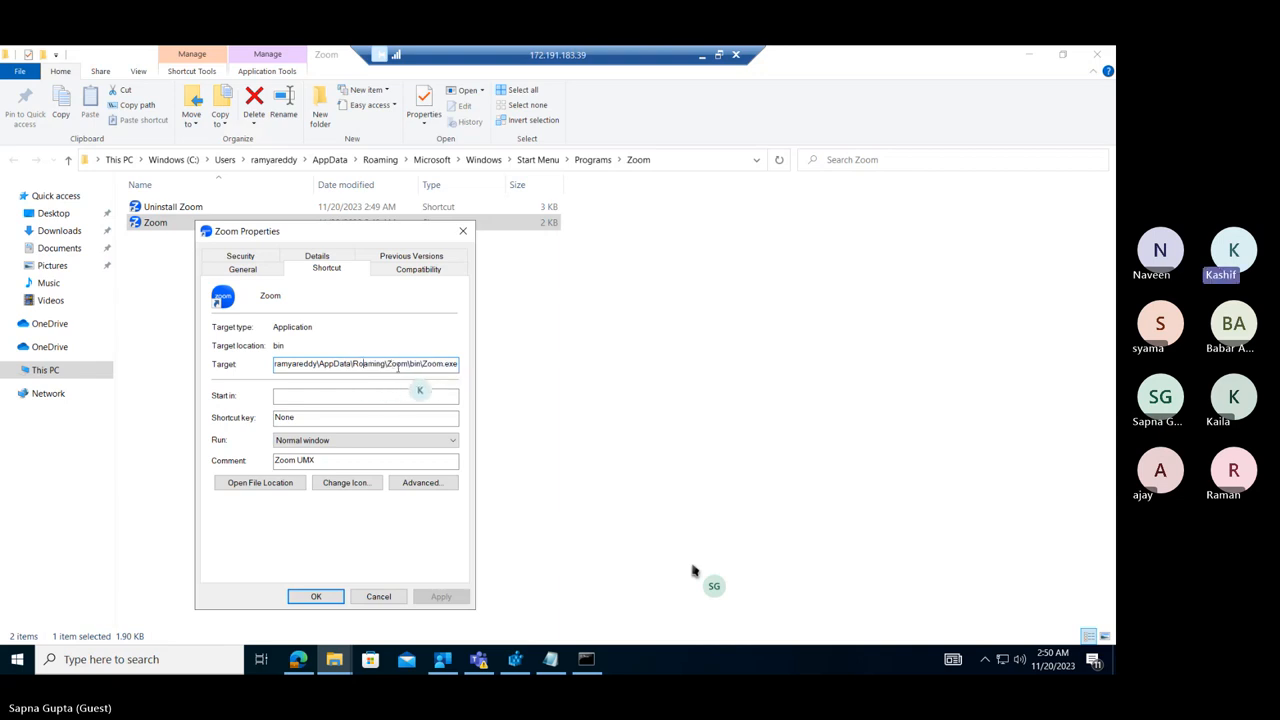
left_click(463, 238)
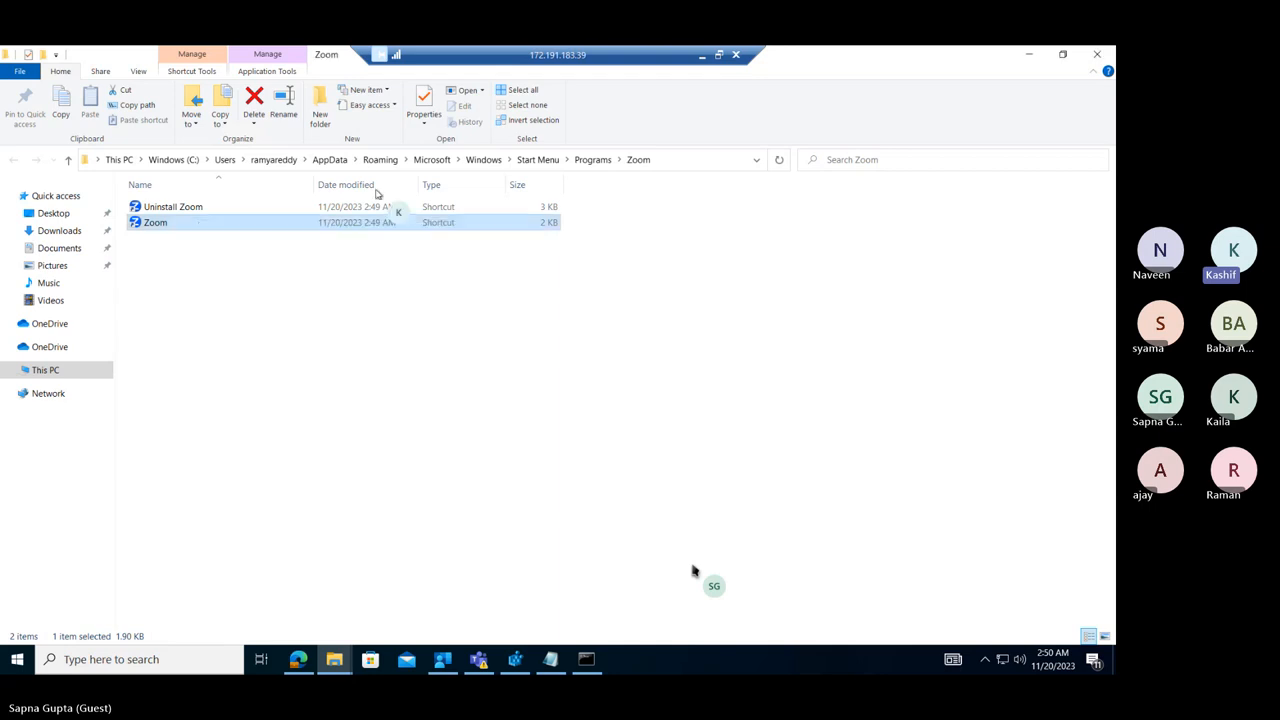
Browse to the AppData\Roaming\Zoom\bin folder and locate Zoom.exe.
left_click(380, 160)
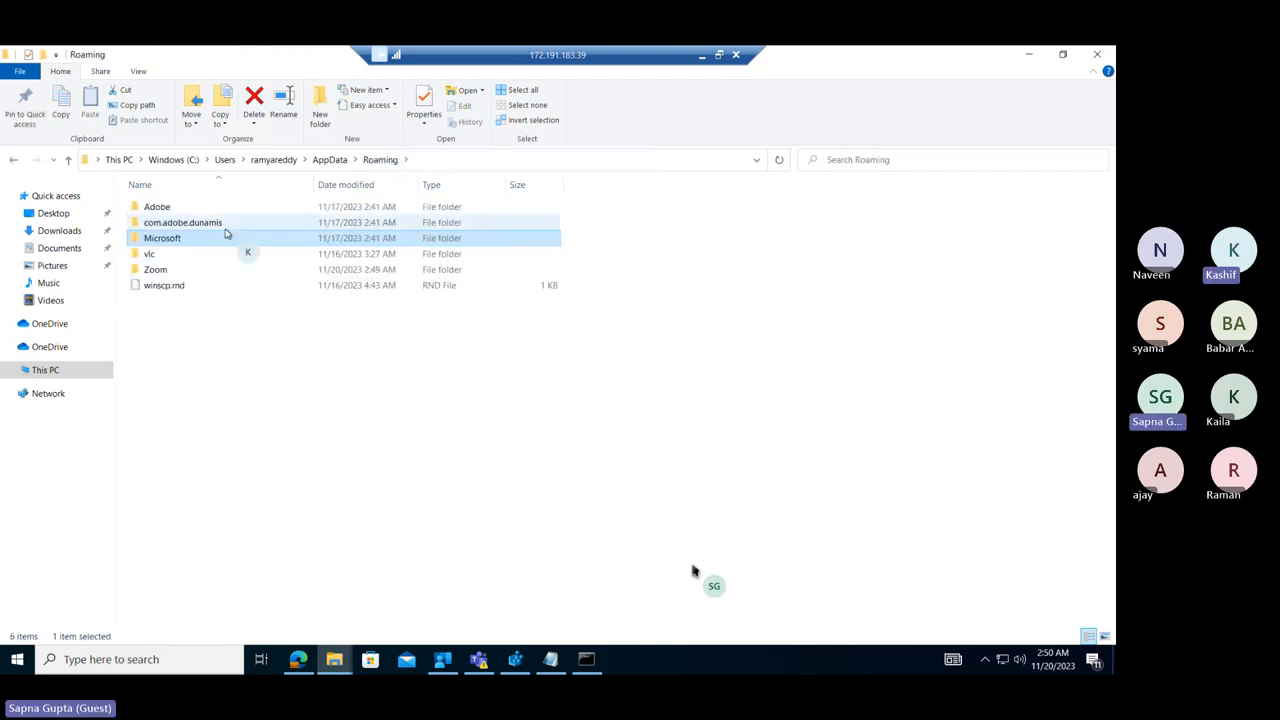
double_click(157, 270)
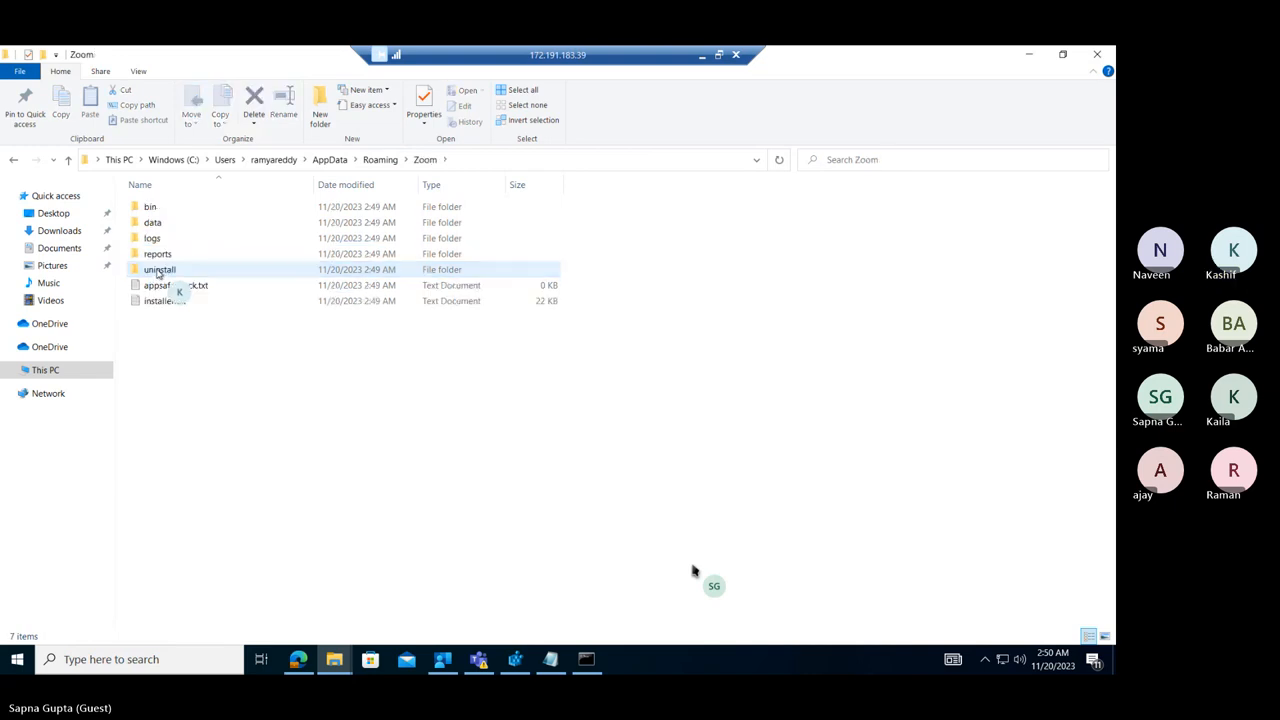
double_click(158, 210)
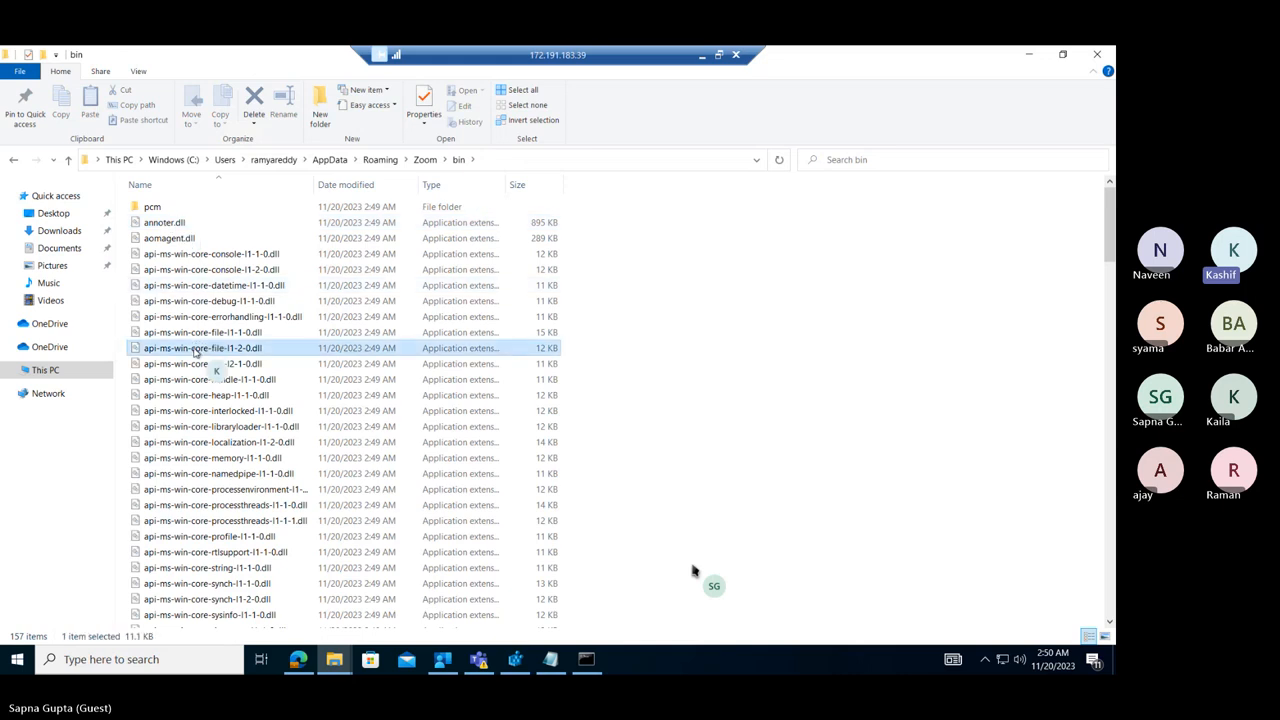
left_click(196, 350)
type("zoom")
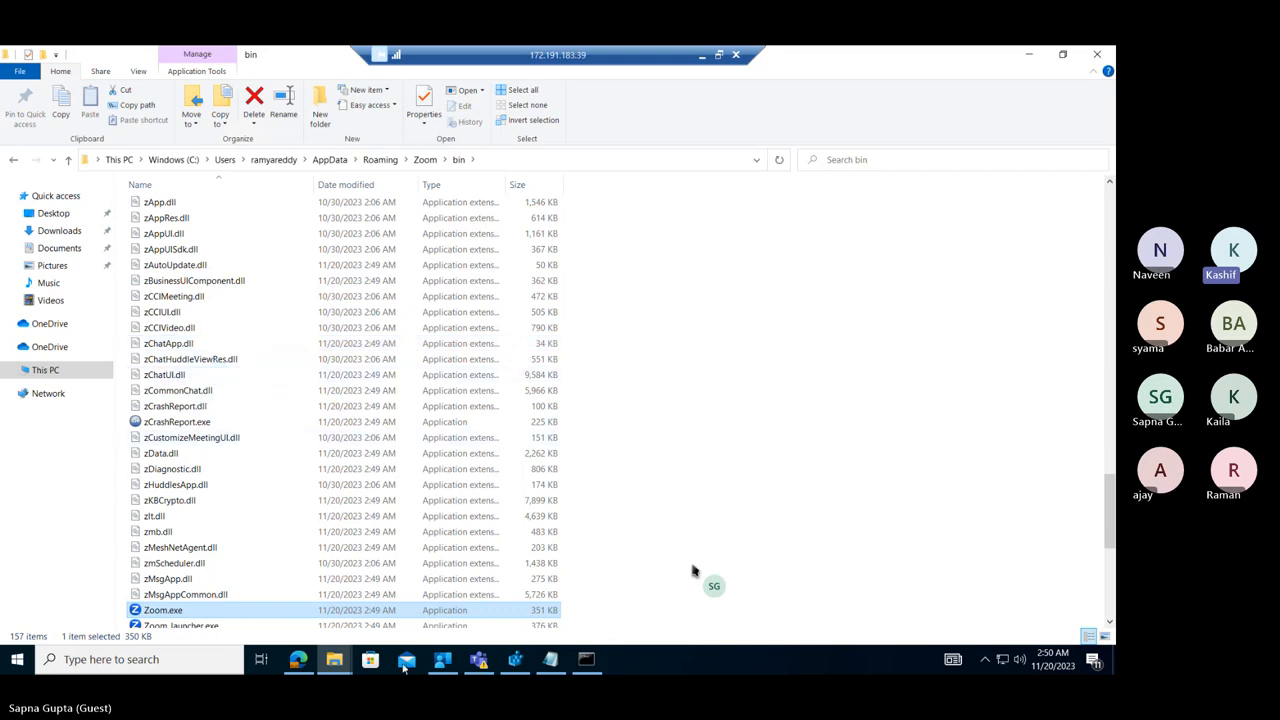
Minimize the remote session and examine the System and User options of Install behavior in the Zoom app's Program settings in Intune.
left_click(700, 55)
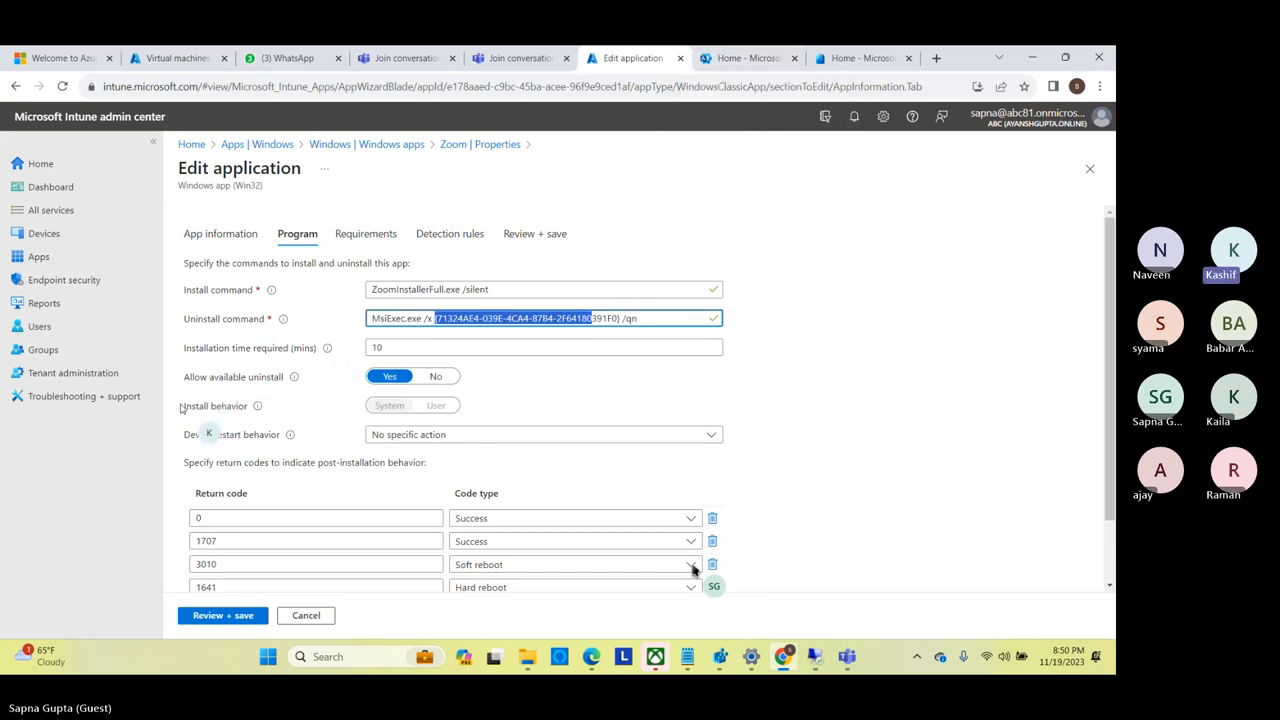
left_click_drag(180, 407, 252, 406)
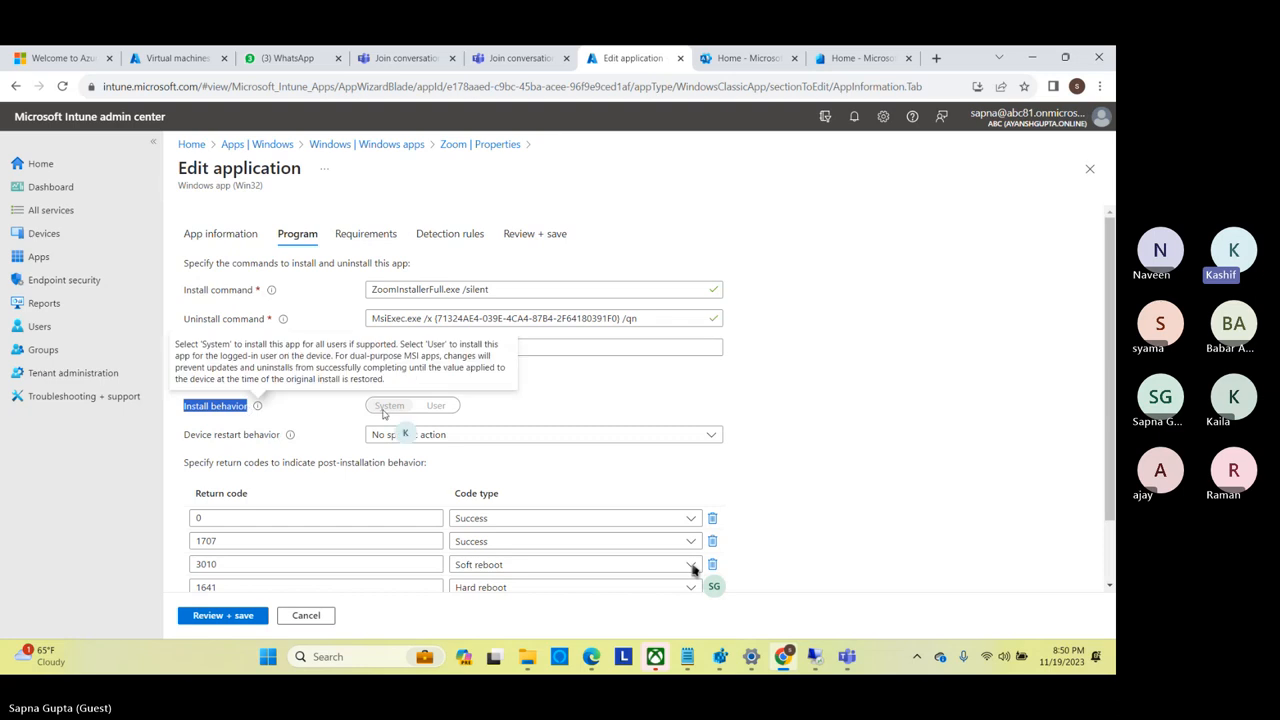
left_click(398, 409)
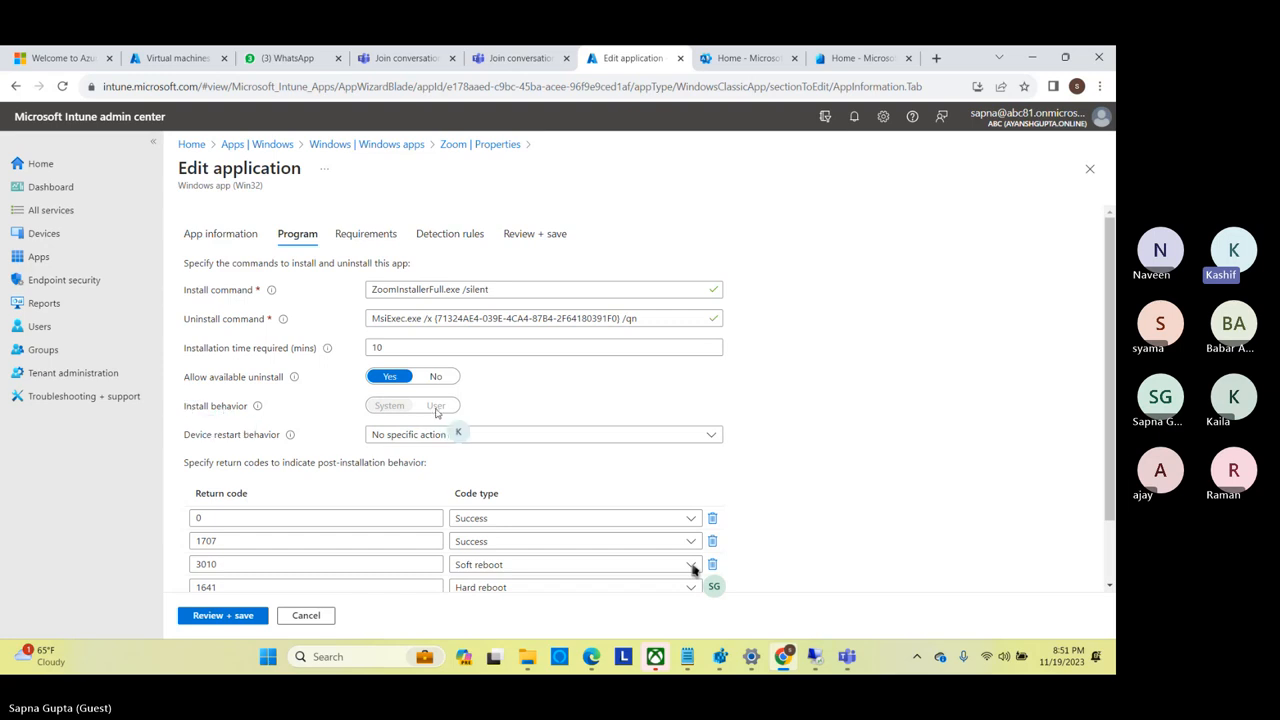
left_click_drag(470, 412, 434, 408)
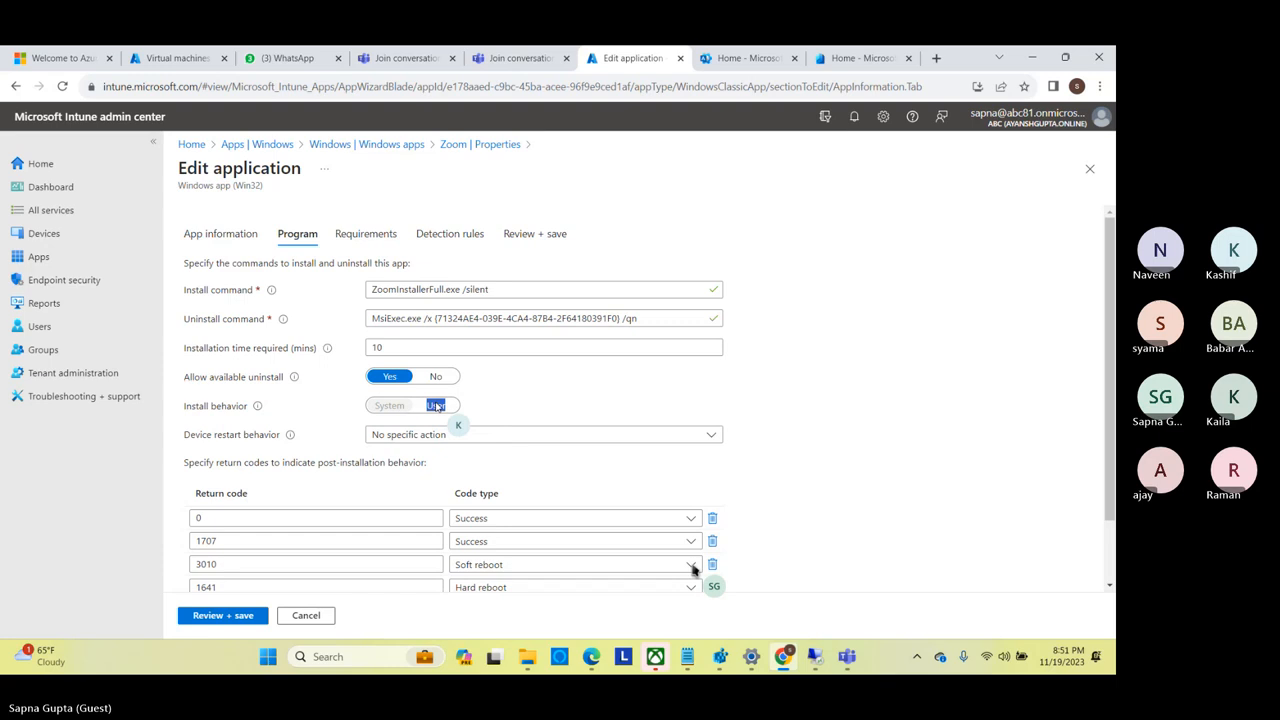
left_click(201, 411)
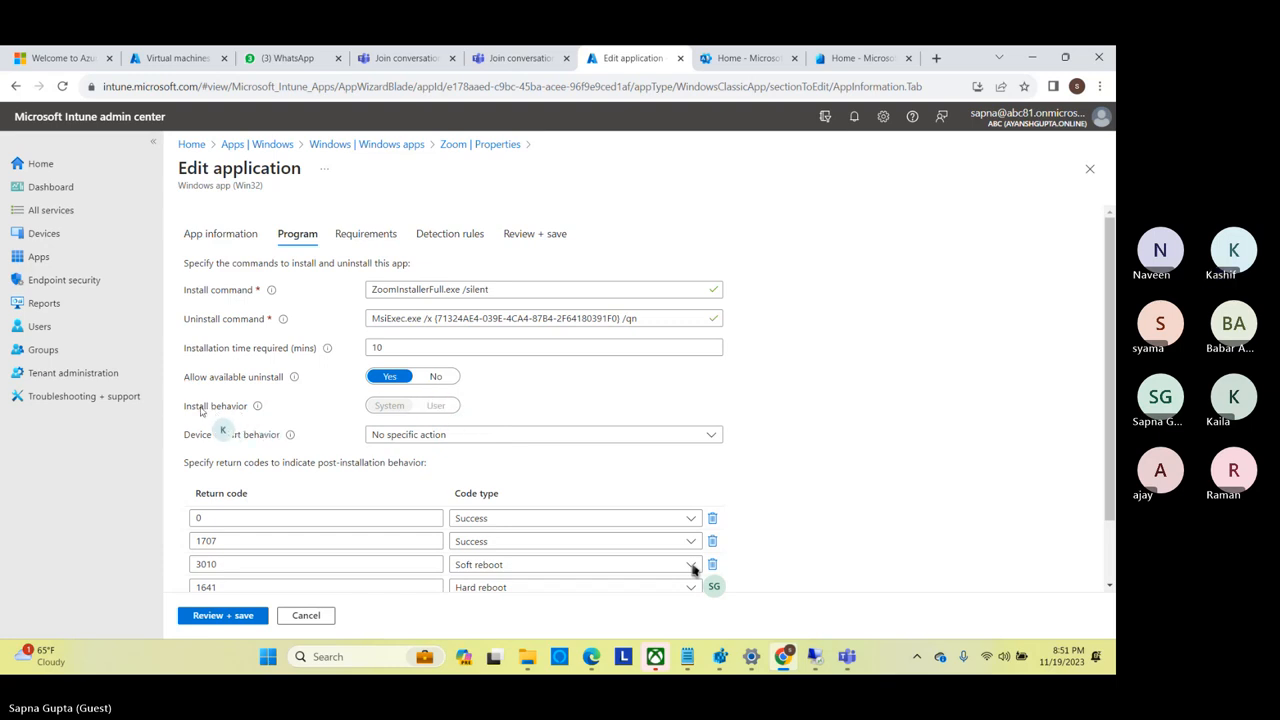
left_click_drag(201, 411, 418, 416)
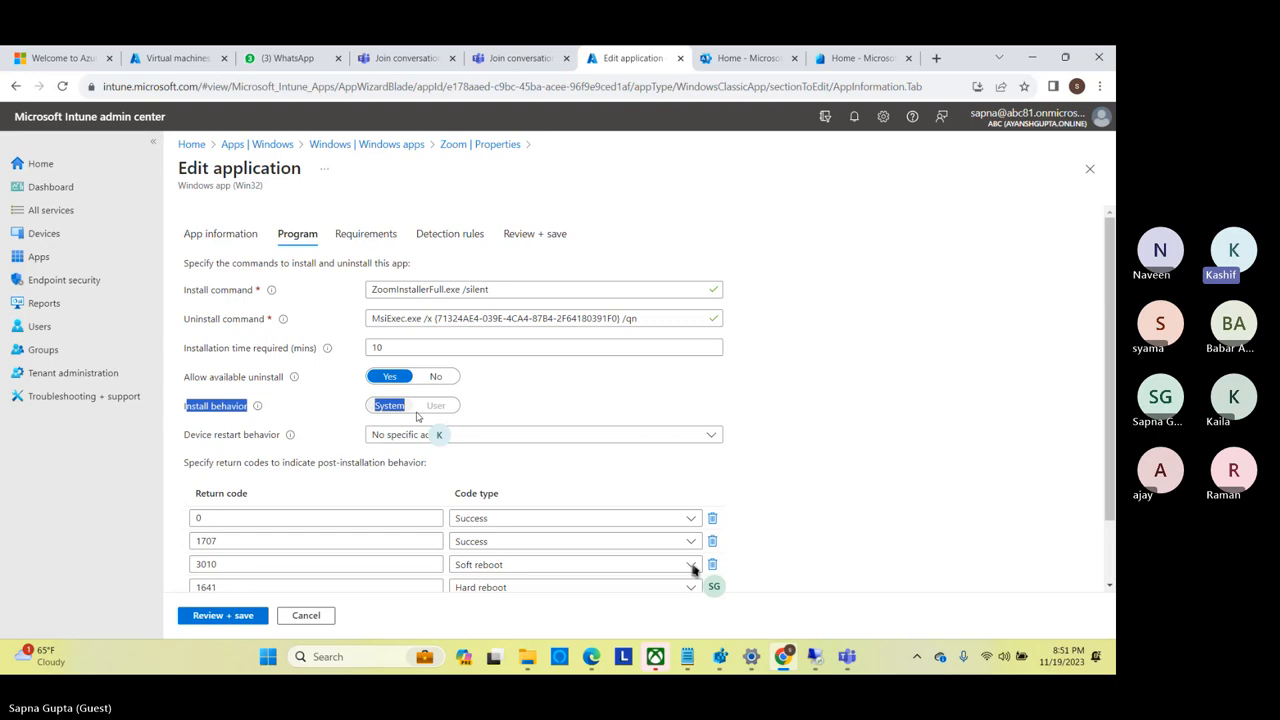
left_click_drag(418, 416, 511, 411)
left_click(494, 387)
left_click(503, 393)
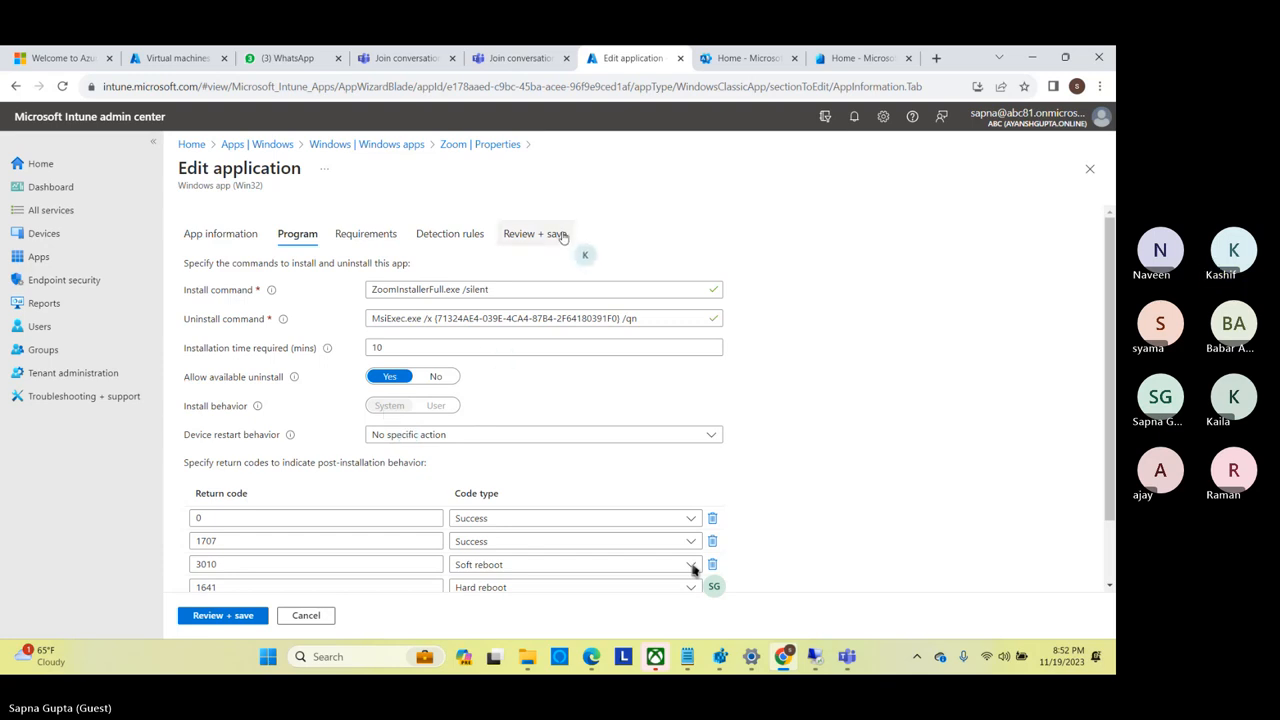
Search the web for "zoom msi" in a new browser tab and open the Zoom Installers support article.
left_click(937, 59)
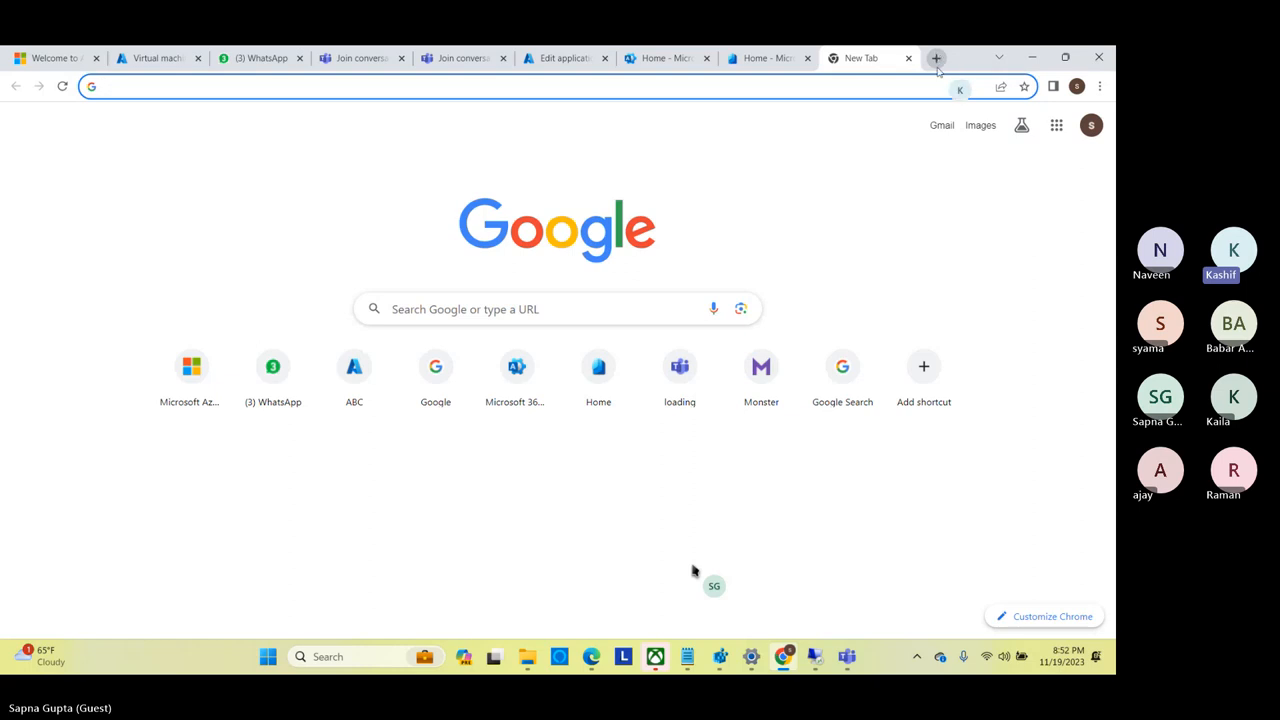
left_click(901, 90)
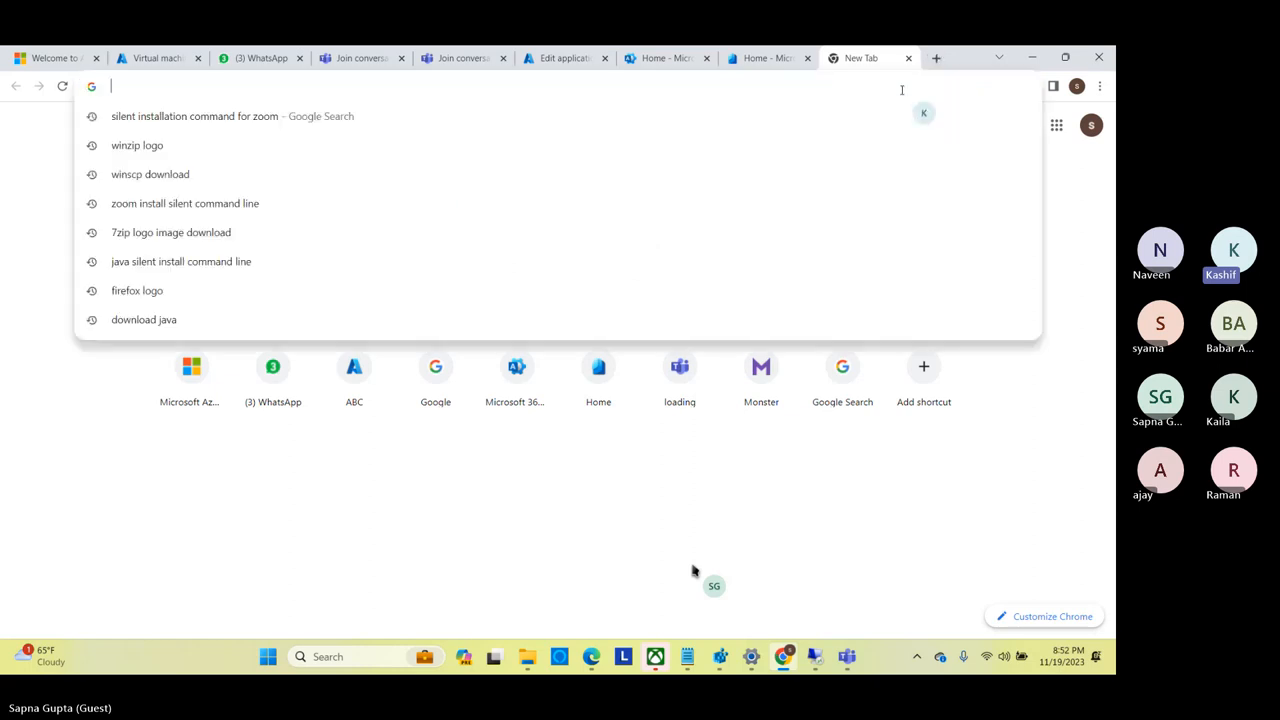
type("zoom")
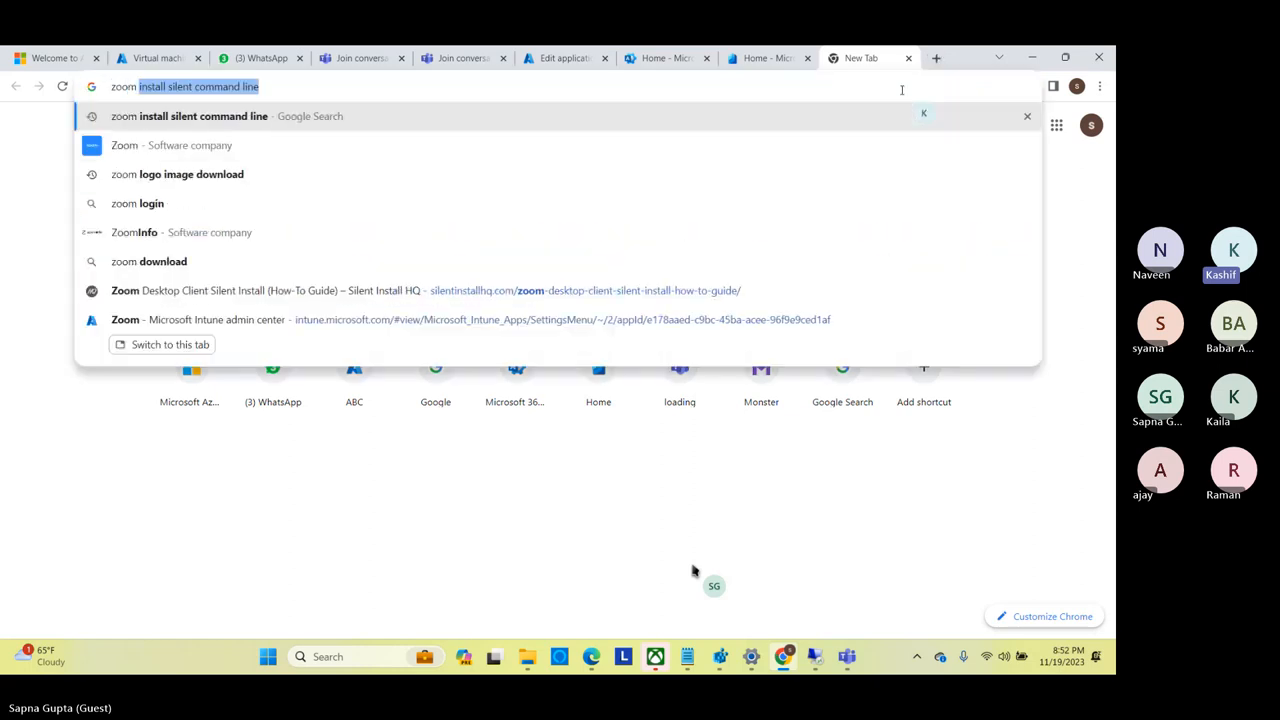
type(" msi")
key("Return")
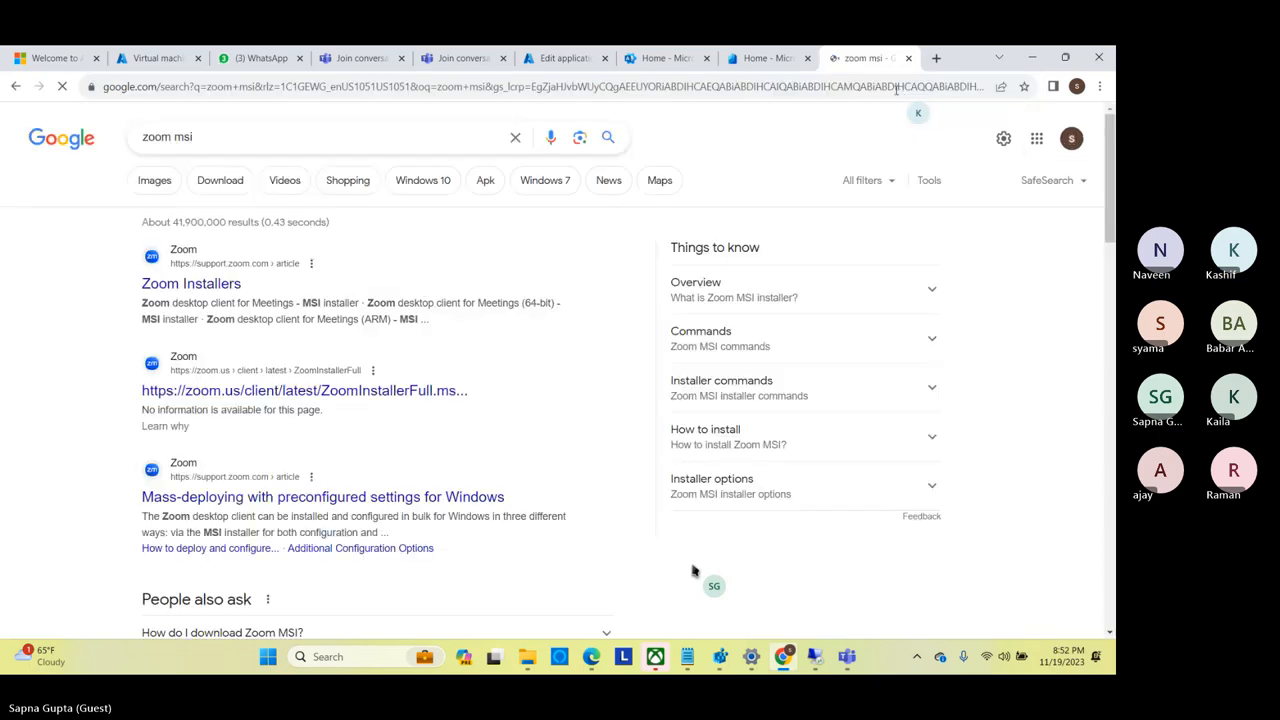
left_click(190, 281)
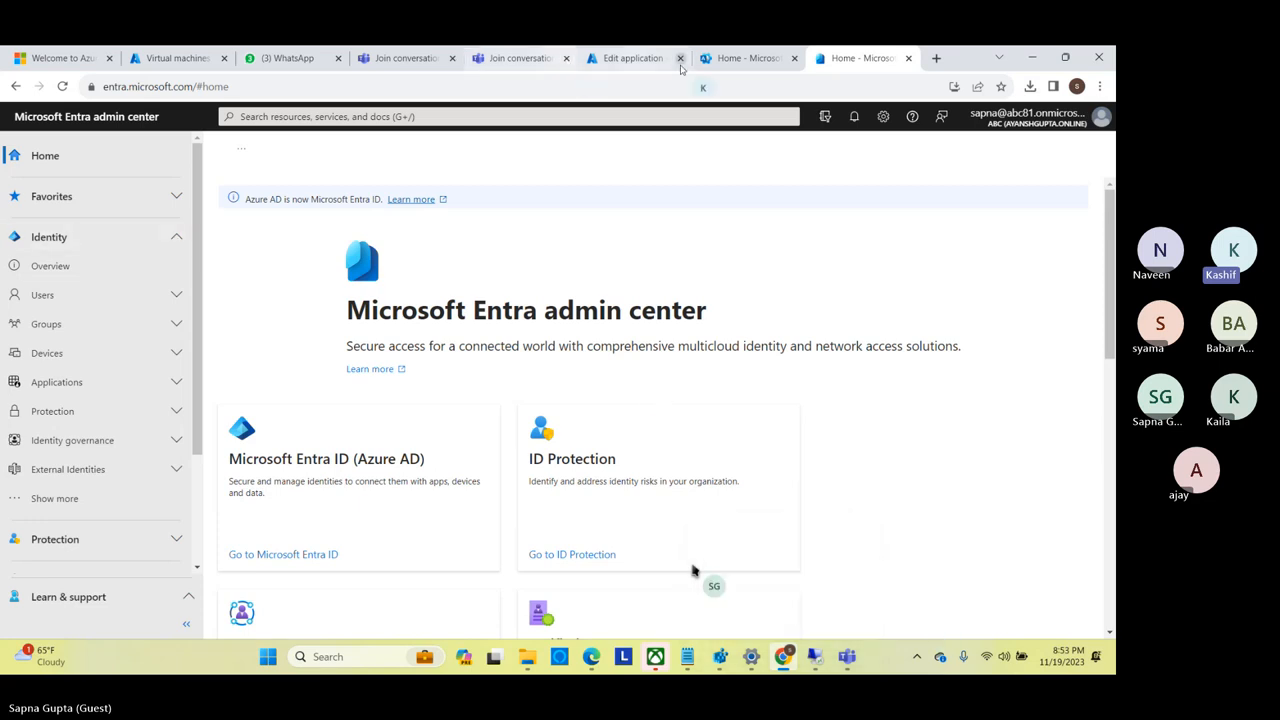
Show the downloaded ZoomInstallerFull.msi in its folder.
left_click(1030, 86)
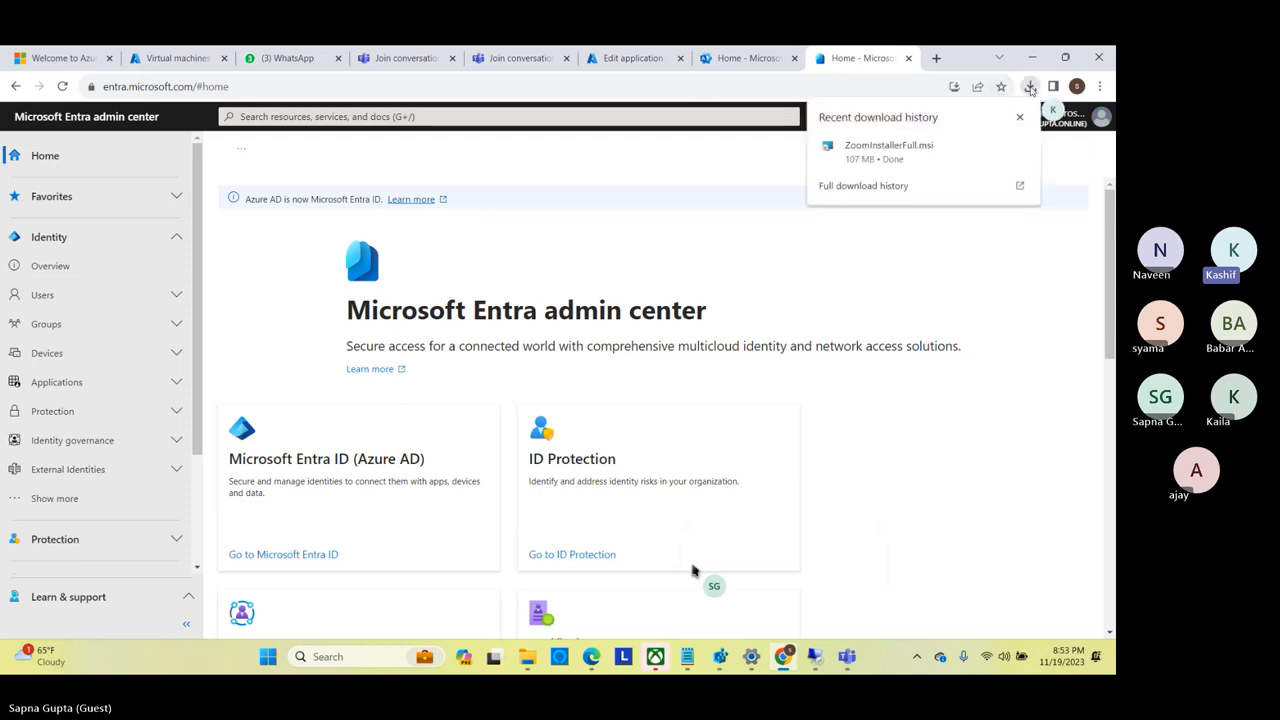
mouse_move(937, 149)
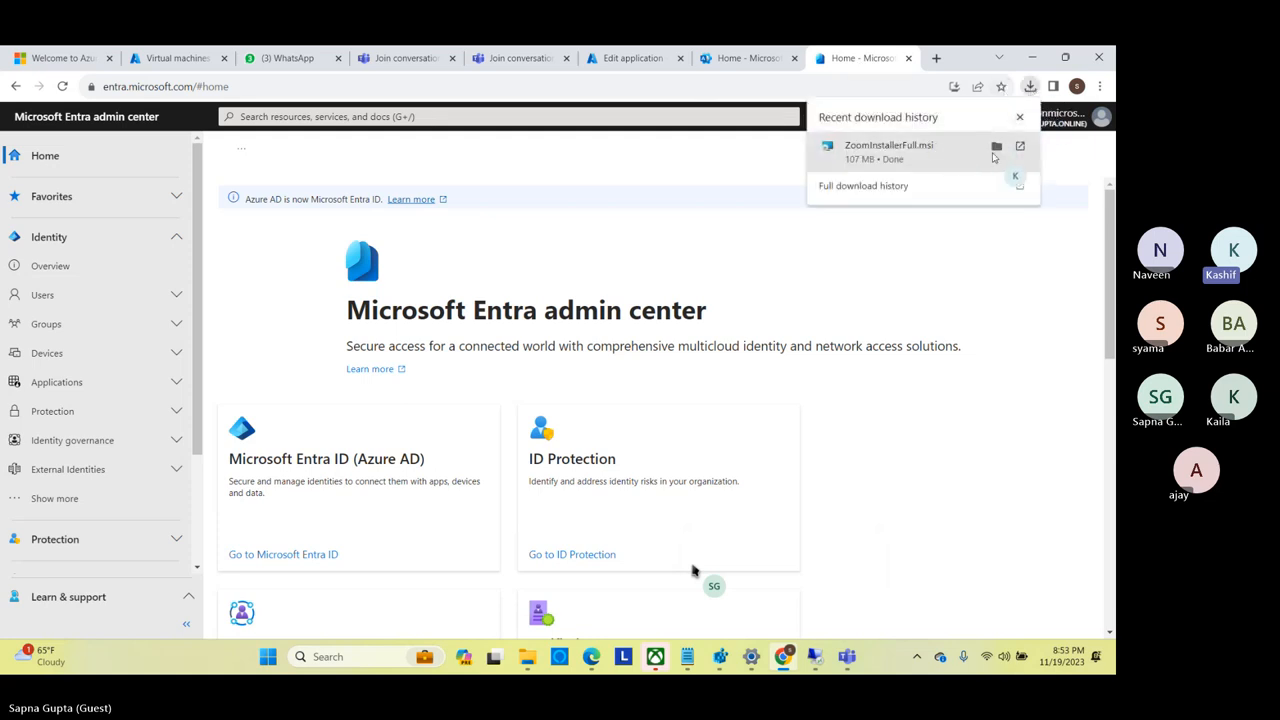
left_click(996, 147)
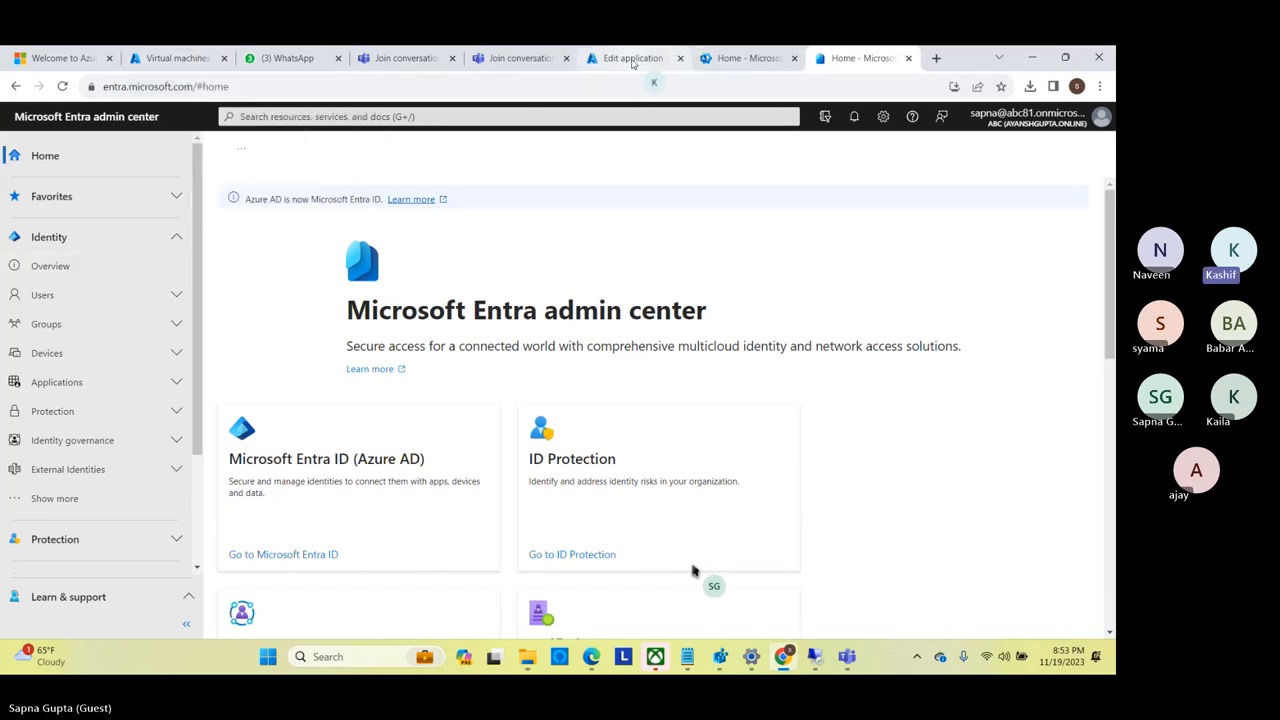
Return to the Intune admin center, open the Windows apps list and start adding a new app.
left_click(632, 60)
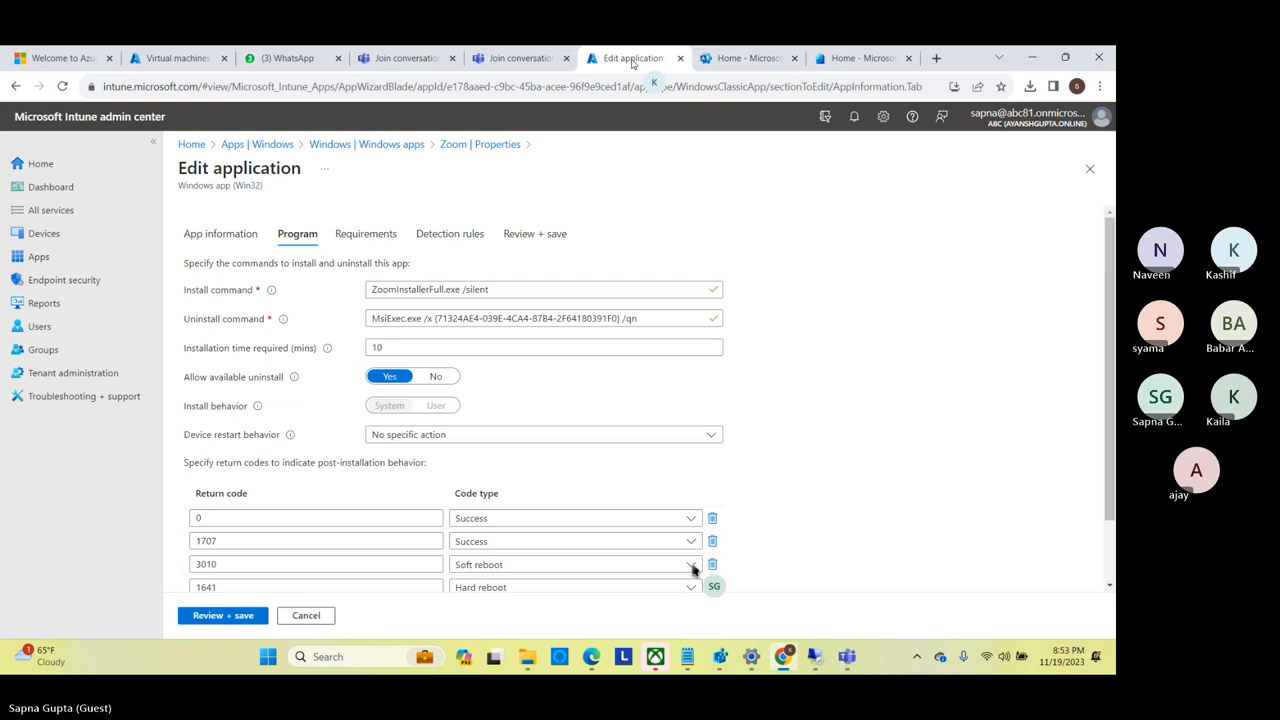
left_click(52, 260)
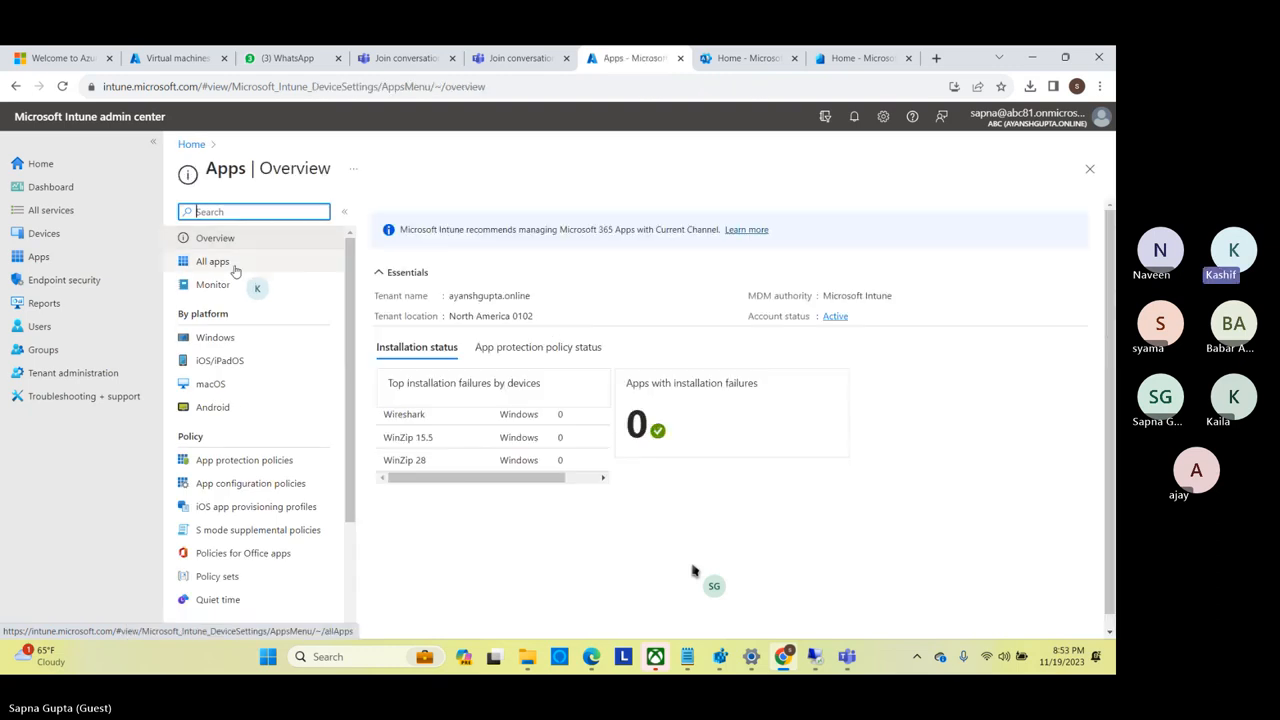
left_click(231, 337)
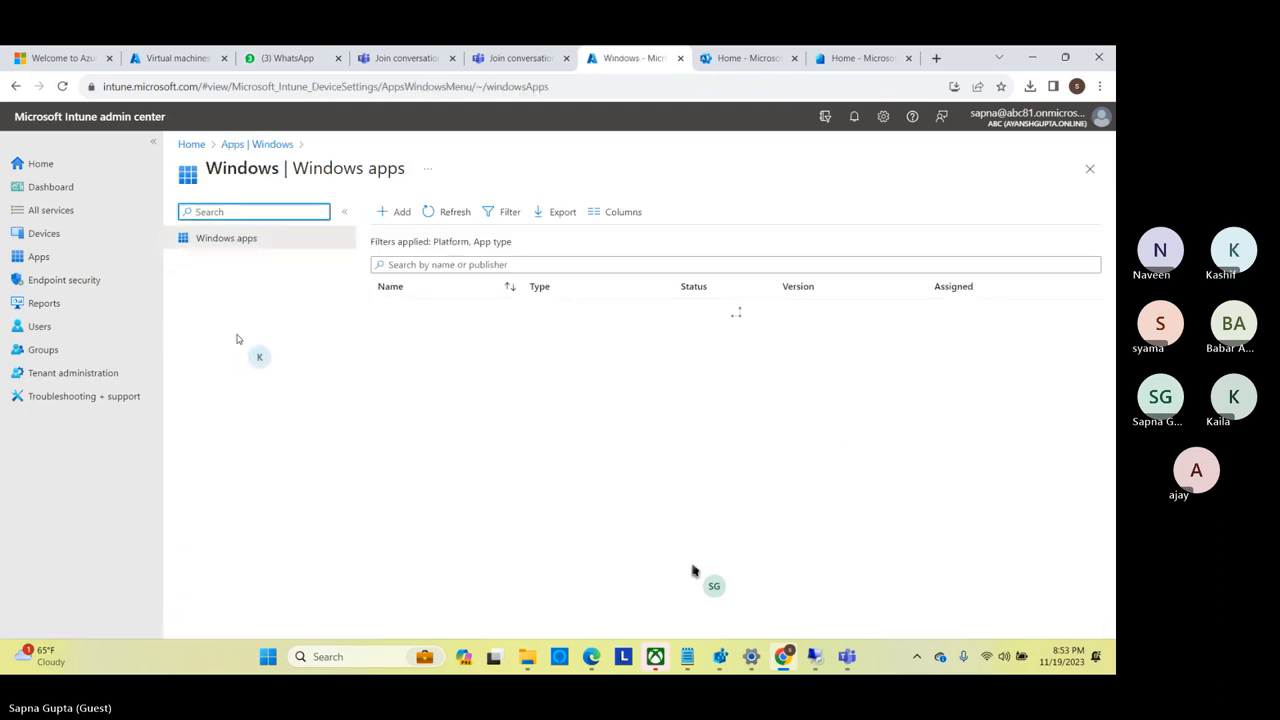
left_click(393, 214)
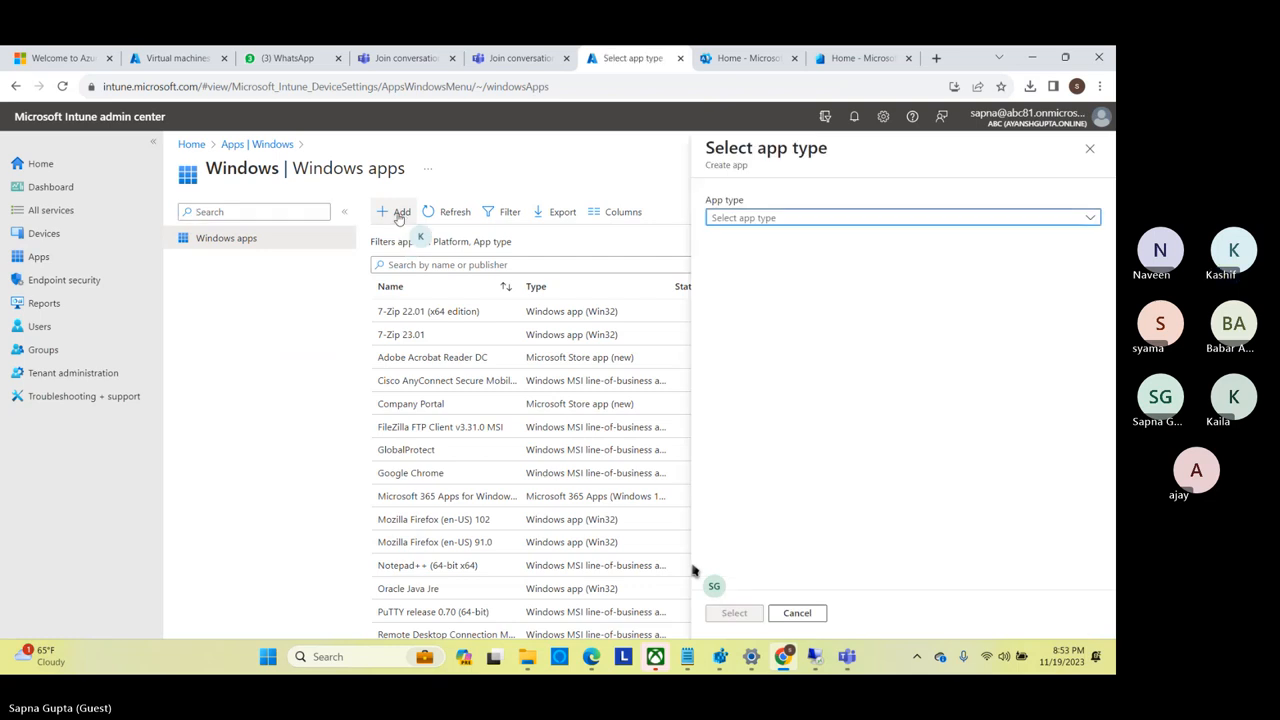
Choose Windows app (Win32) as the app type and open the app package file selection.
left_click(815, 220)
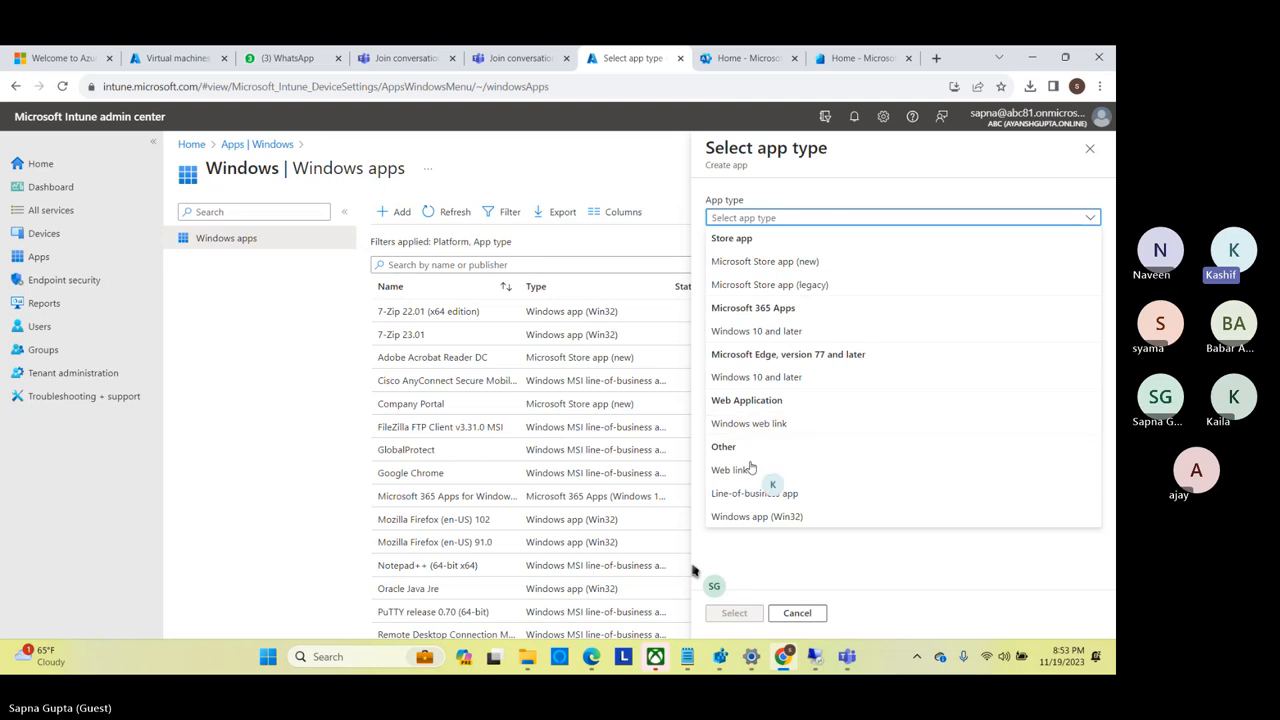
left_click(743, 494)
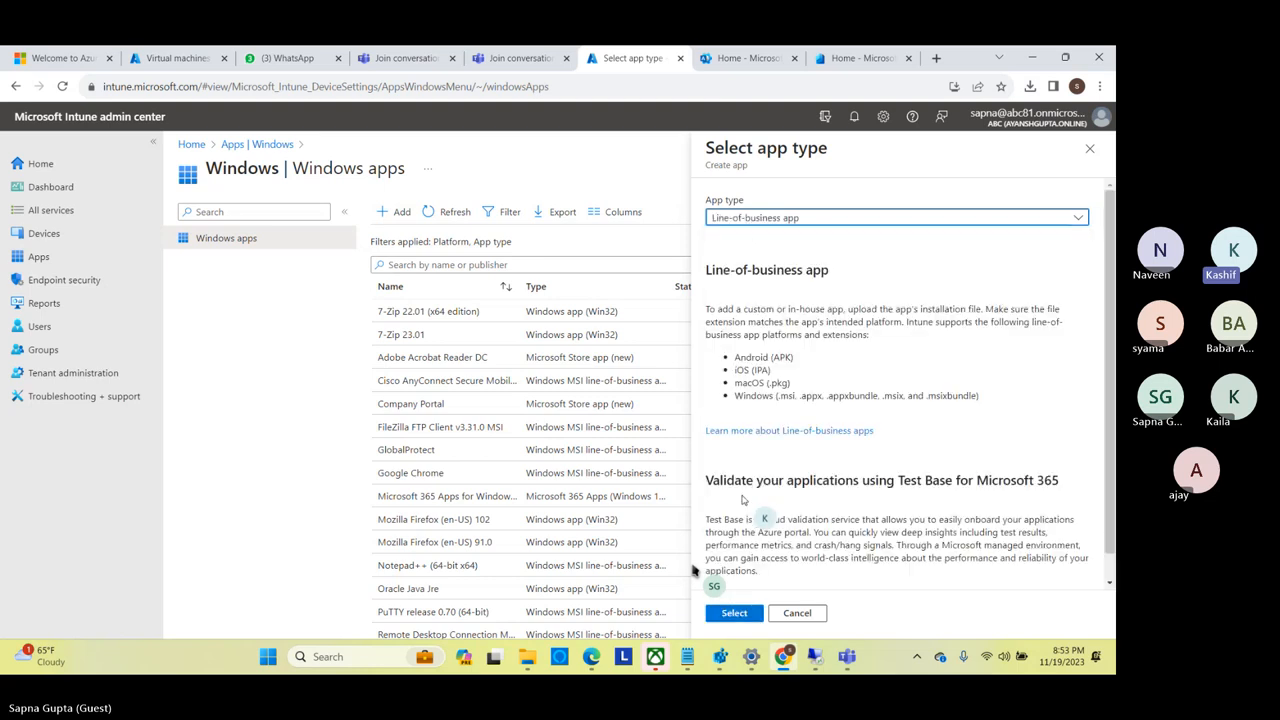
left_click(808, 217)
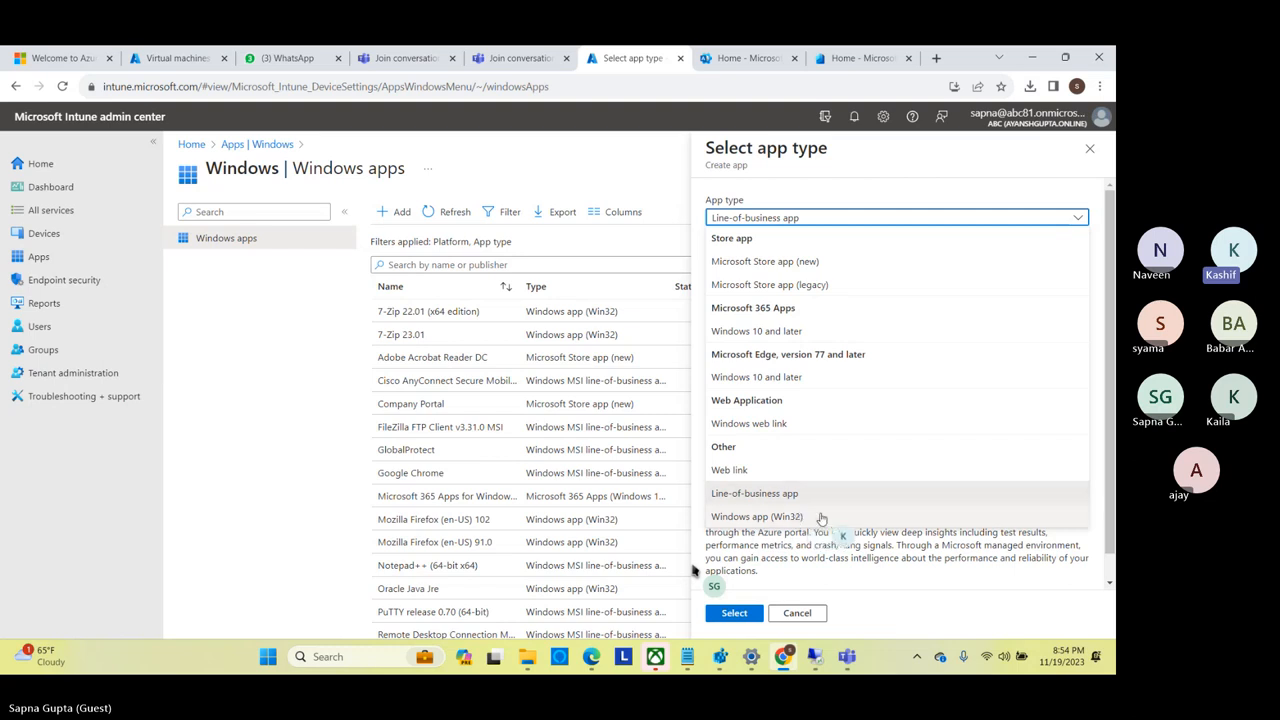
left_click(821, 519)
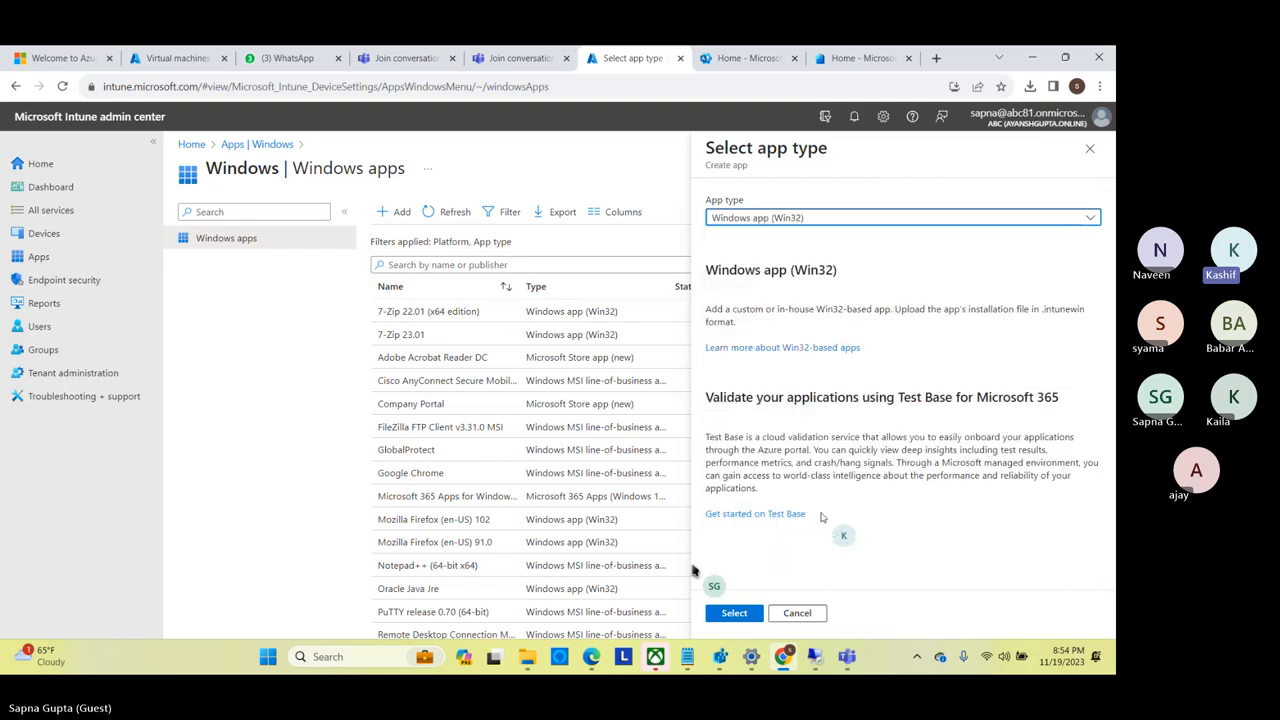
left_click(735, 613)
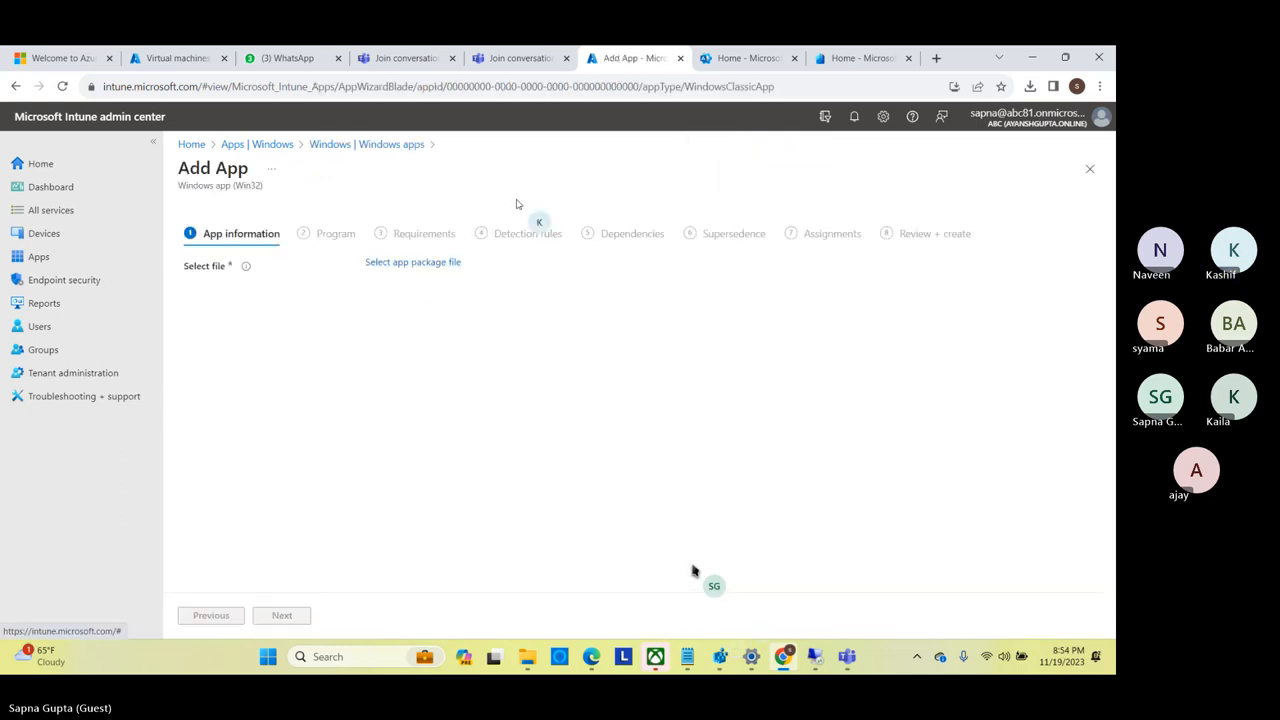
left_click(414, 264)
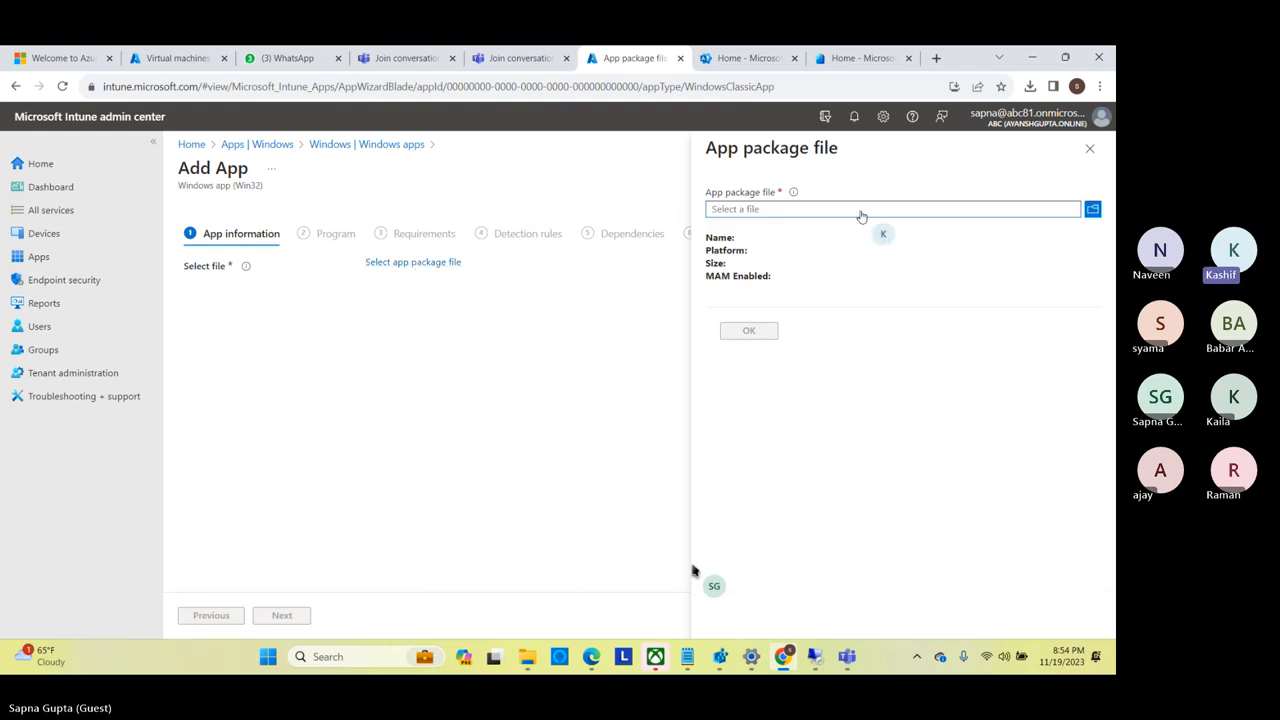
left_click(861, 216)
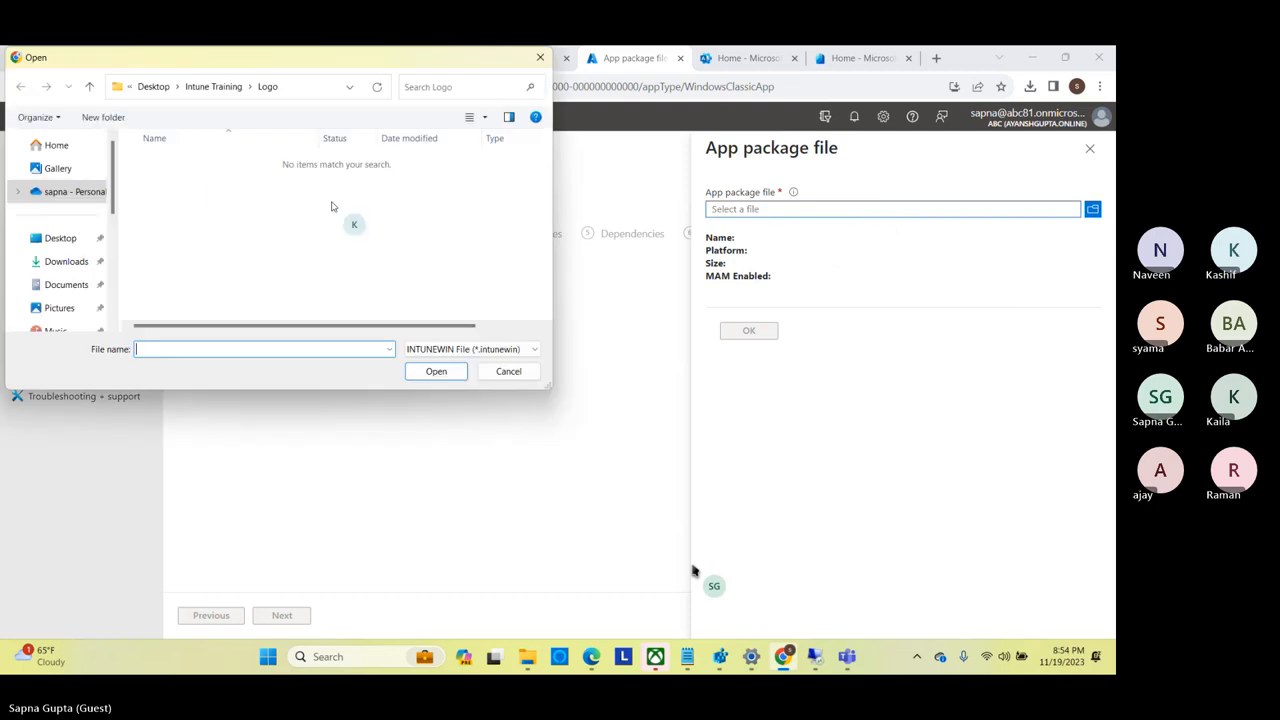
left_click(64, 261)
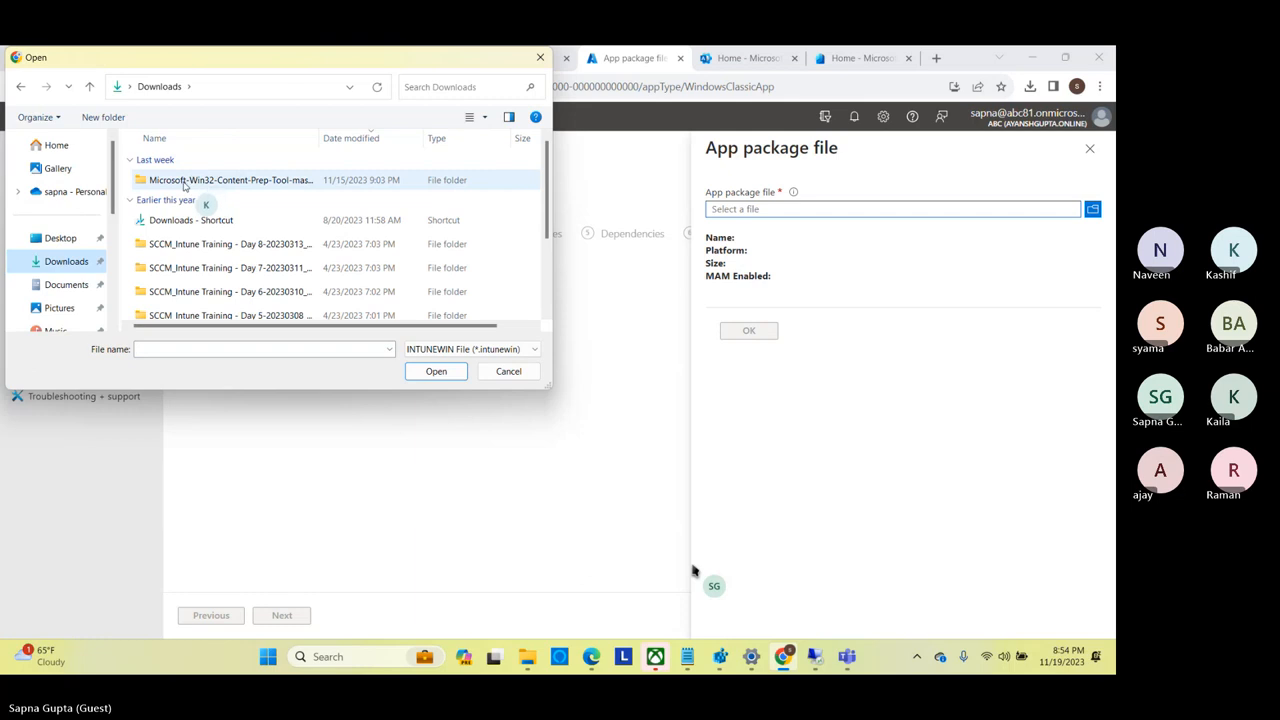
scroll(545, 228, "down", 2)
scroll(545, 228, "down", 1)
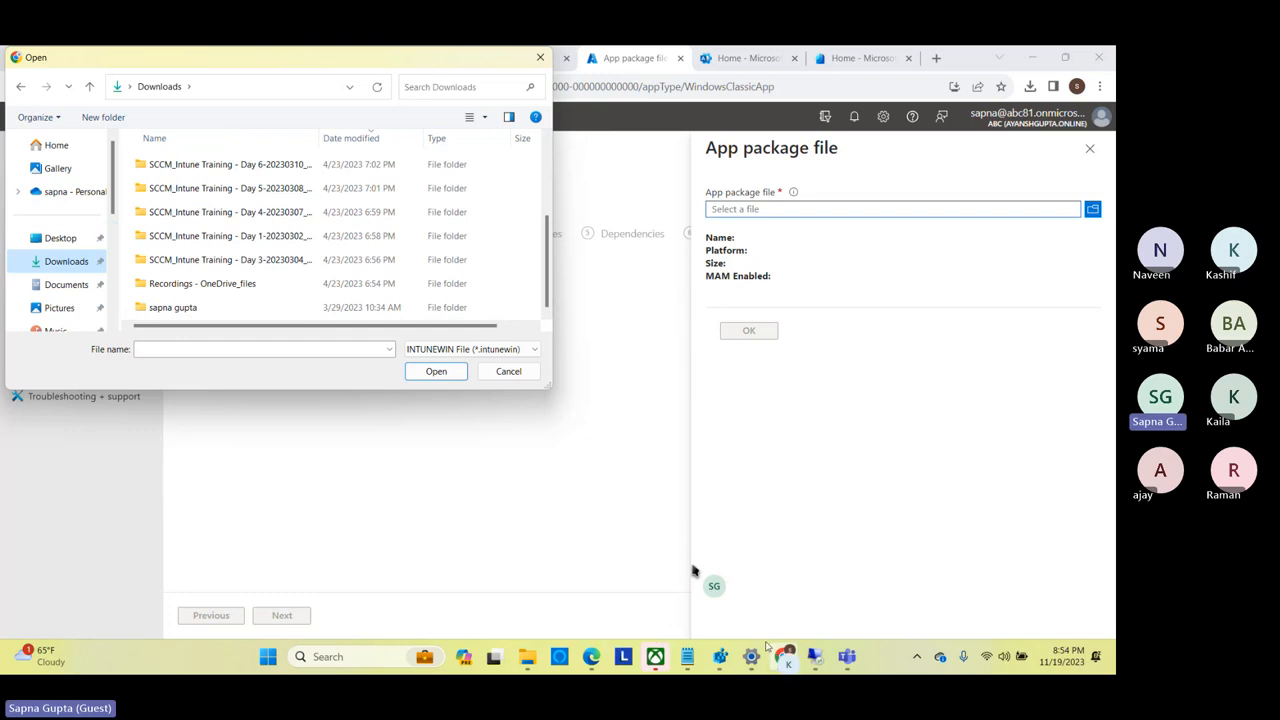
mouse_move(549, 671)
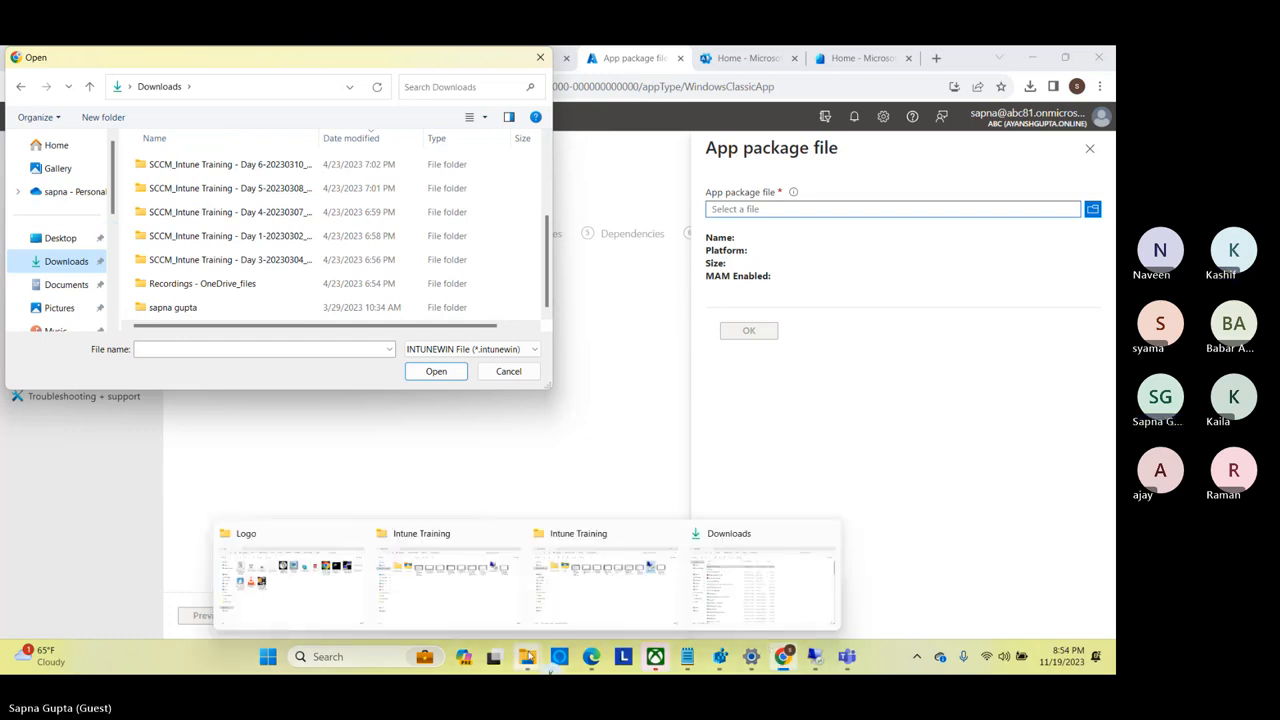
left_click(746, 568)
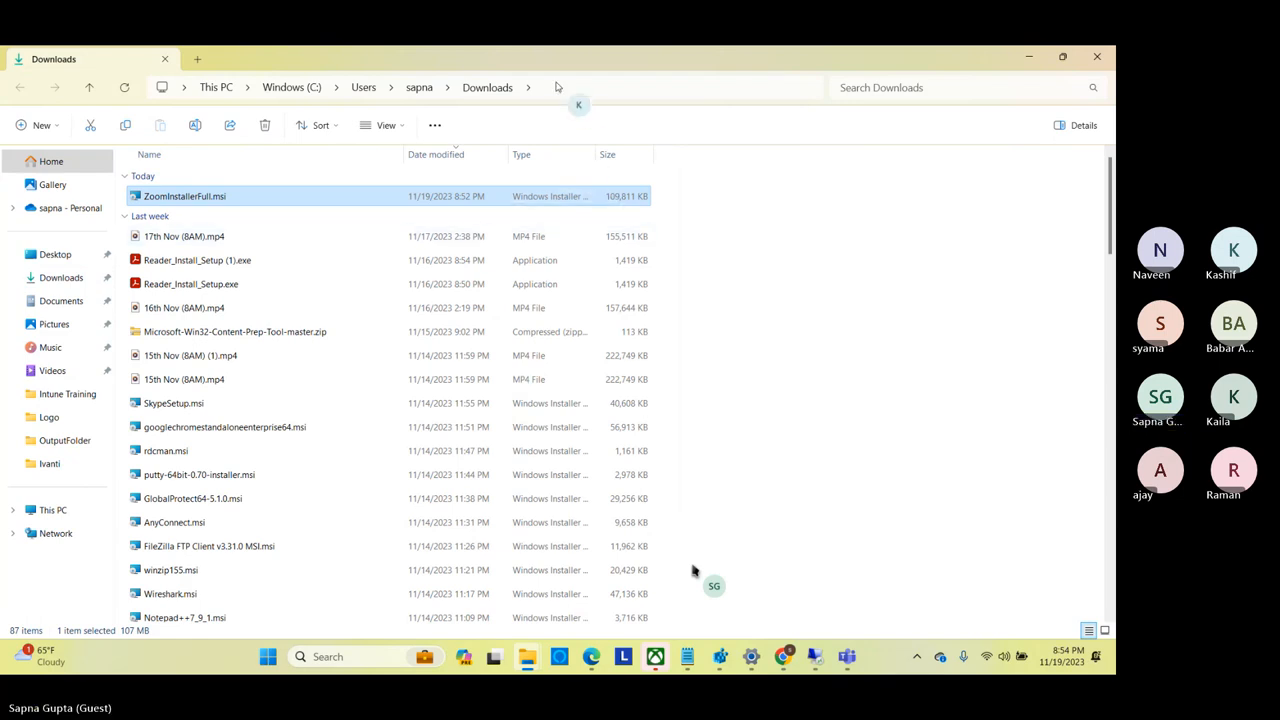
left_click(551, 85)
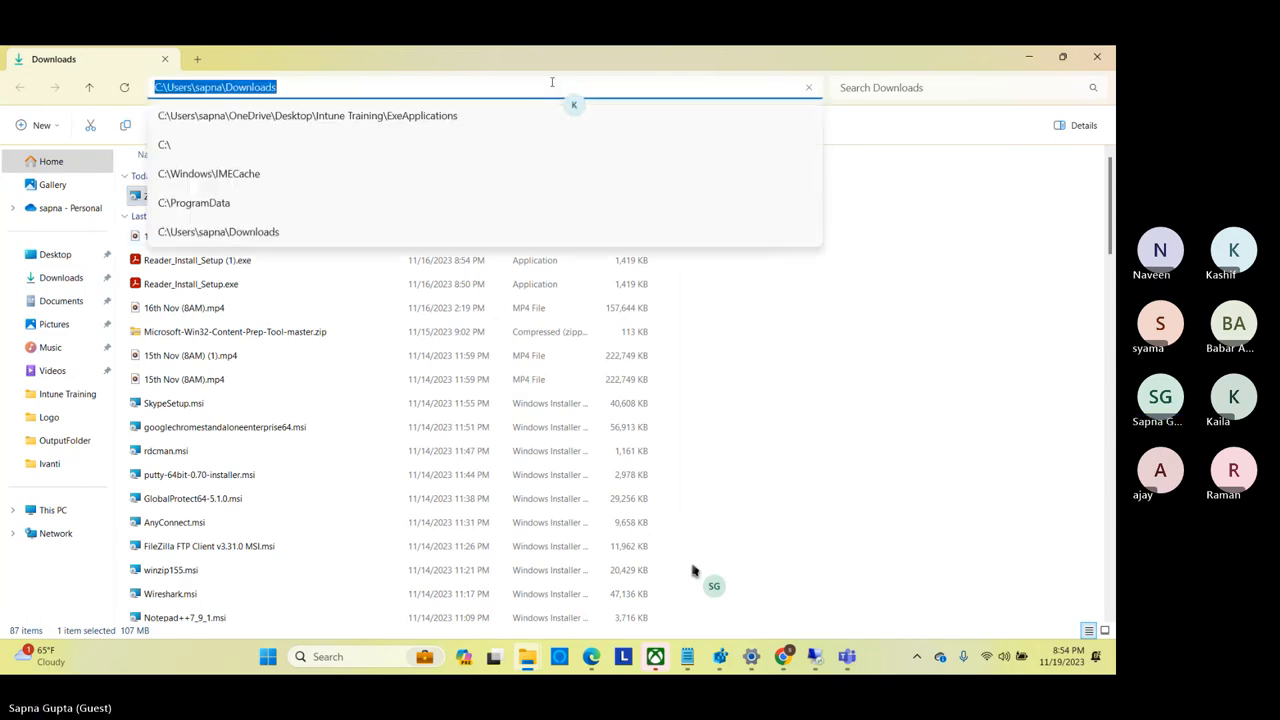
left_click(1028, 56)
left_click(1028, 56)
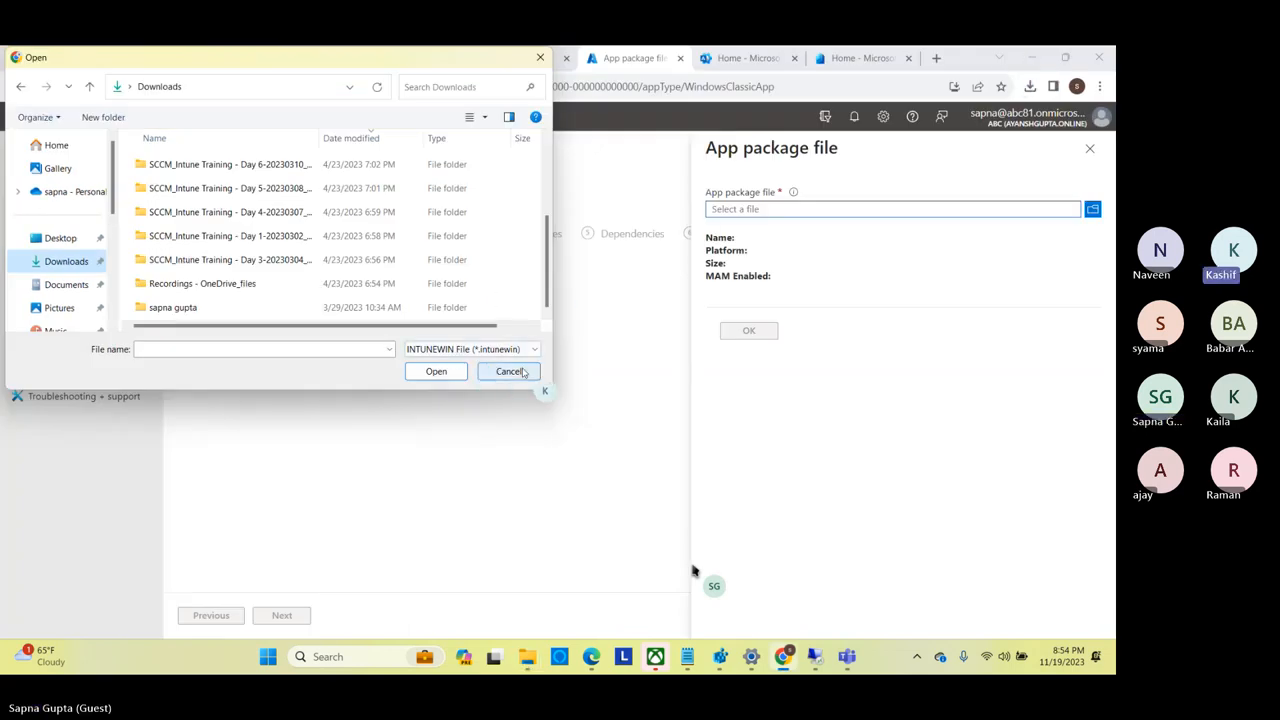
left_click(508, 371)
Copy ZoomInstallerFull.msi from Downloads into the Zoom folder of ExeApplications\SourceFolder.
mouse_move(527, 665)
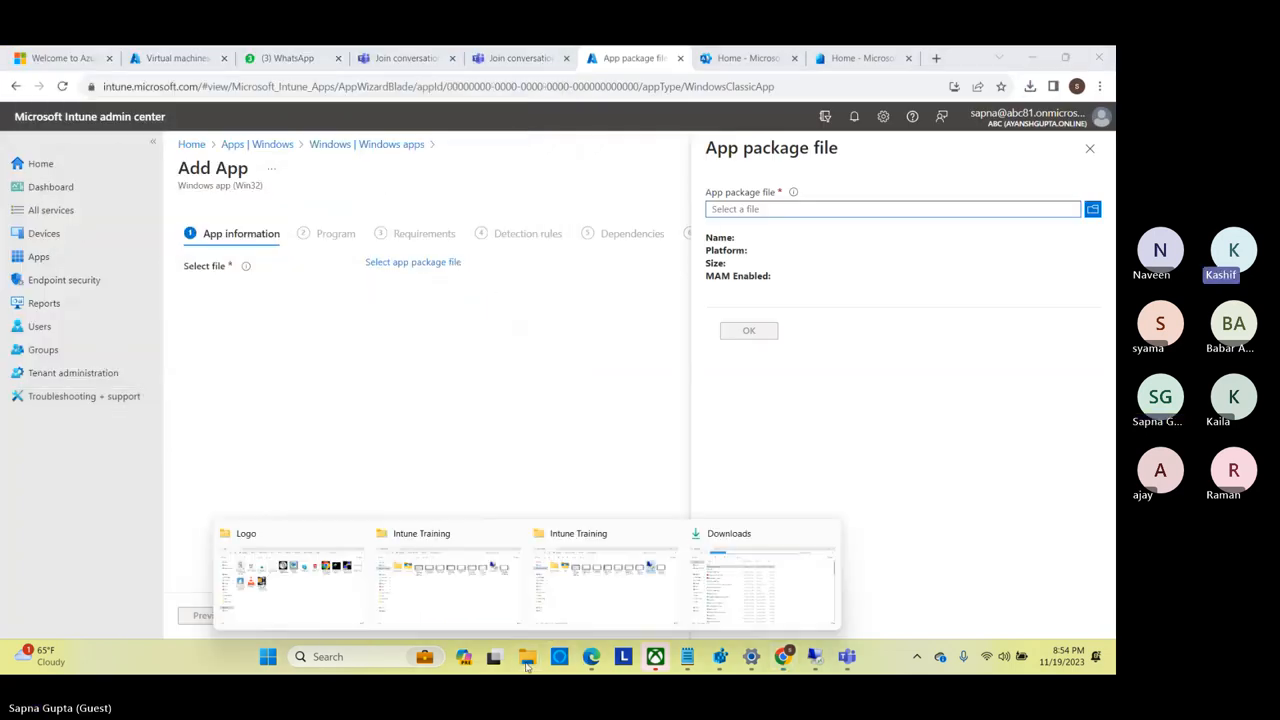
left_click(740, 575)
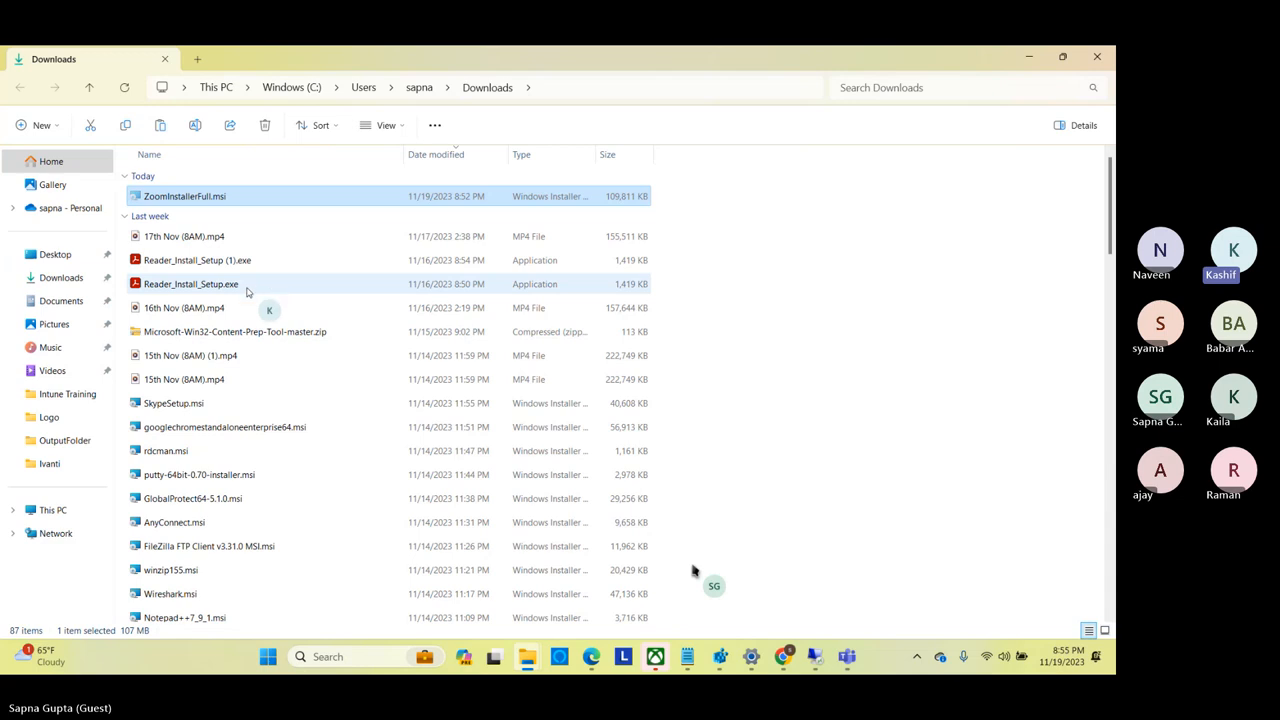
left_click(73, 442)
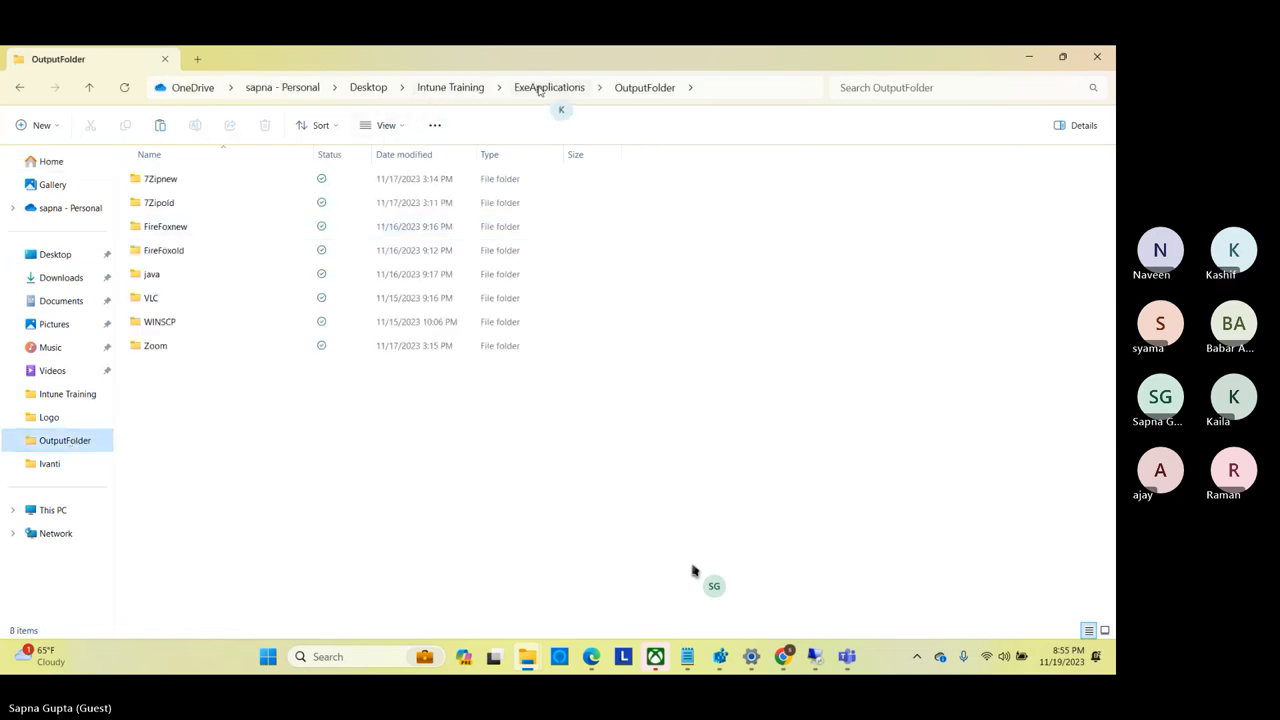
left_click(548, 88)
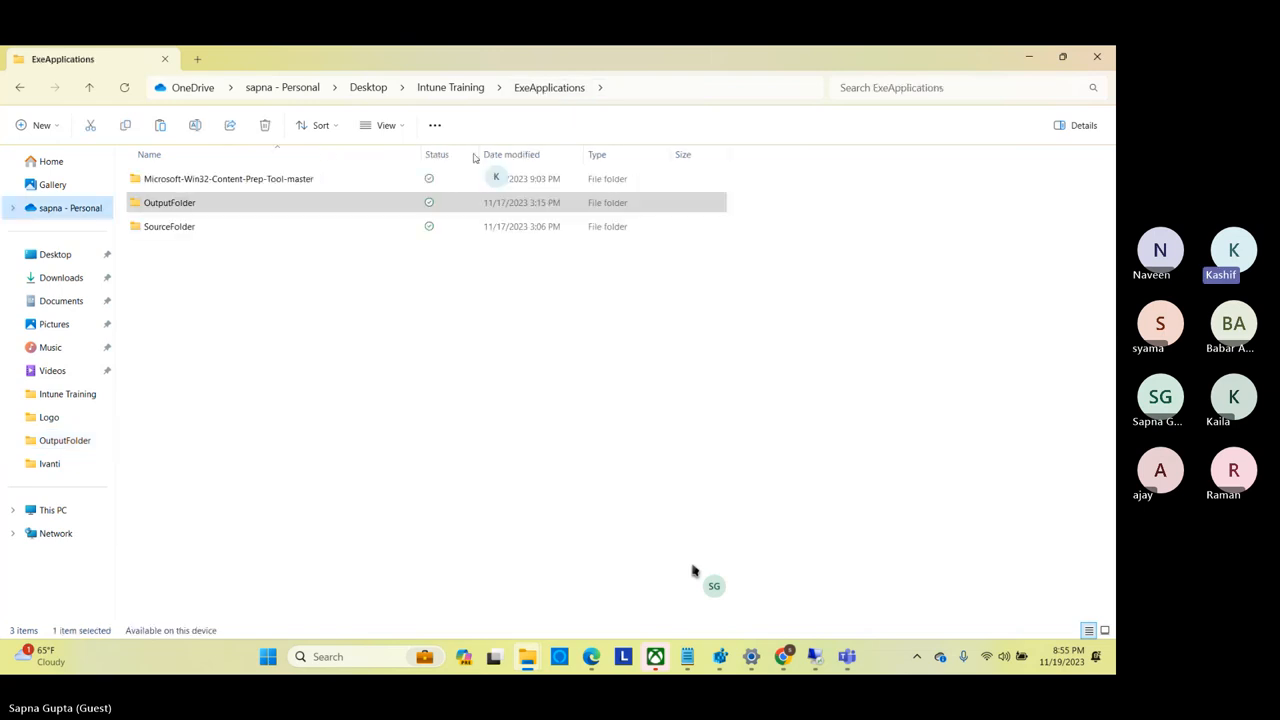
double_click(177, 229)
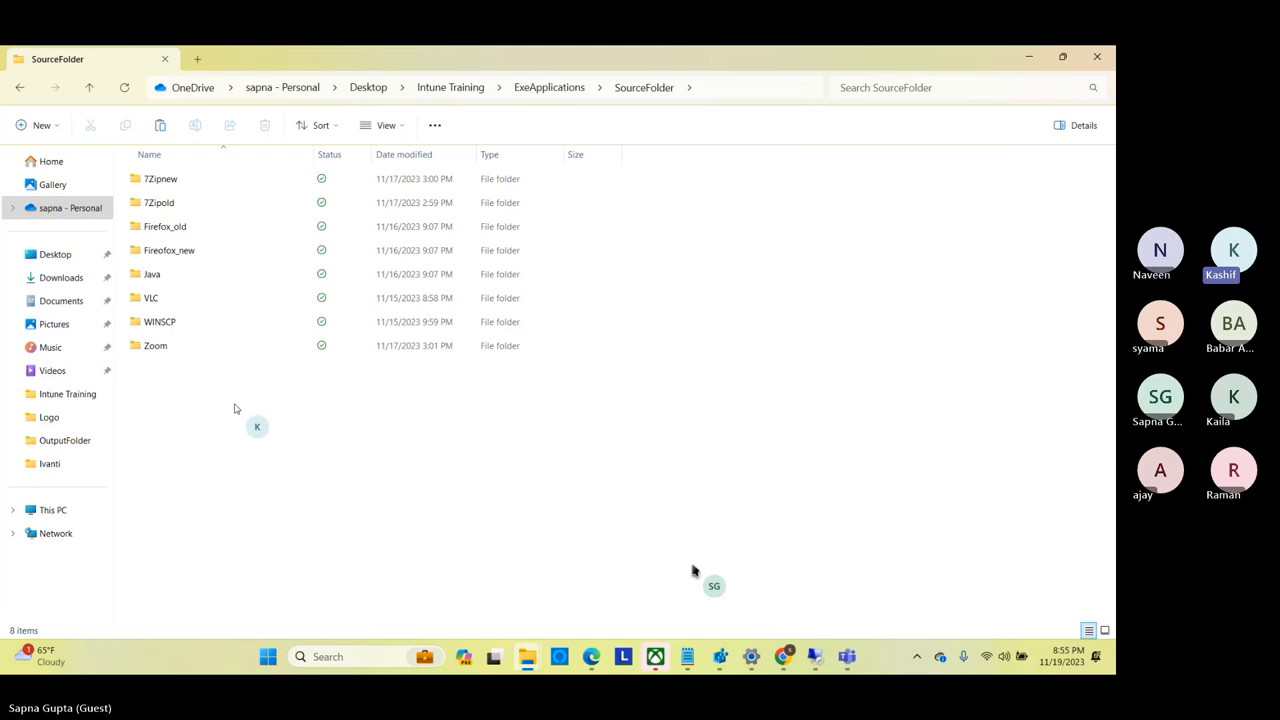
right_click(234, 408)
double_click(154, 350)
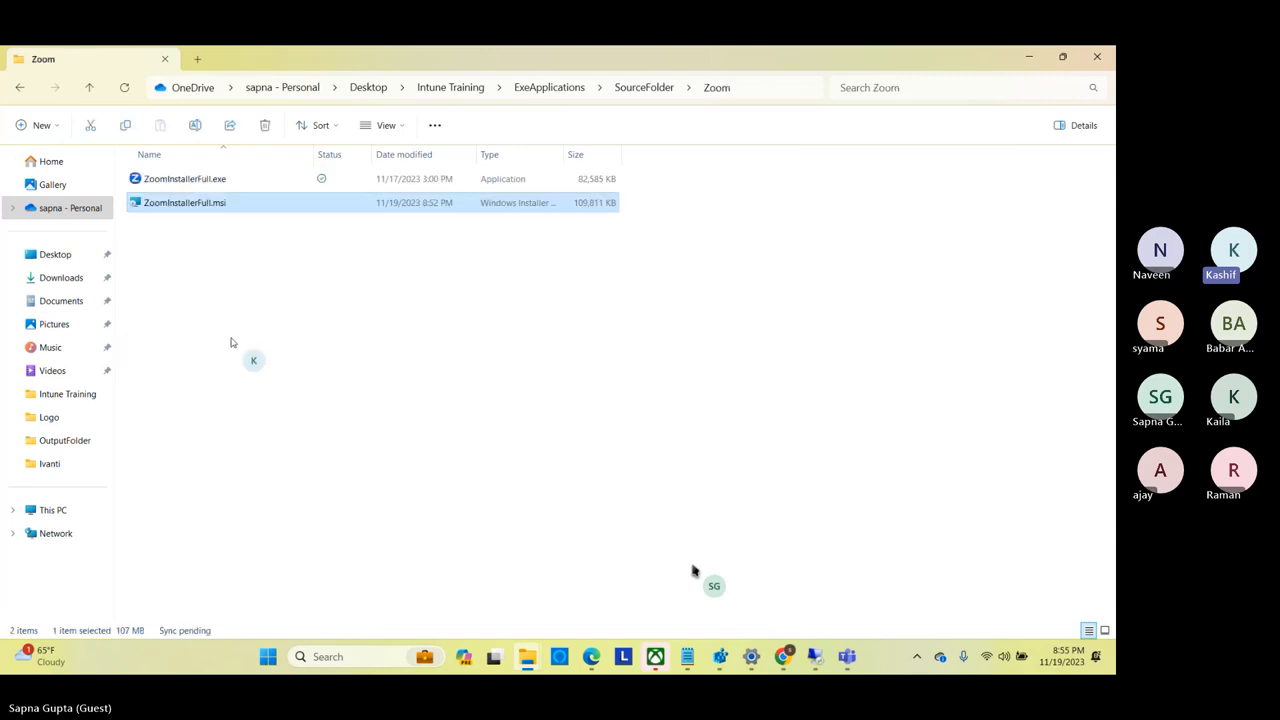
Permanently delete ZoomInstallerFull.exe from the Zoom source folder.
left_click(193, 183)
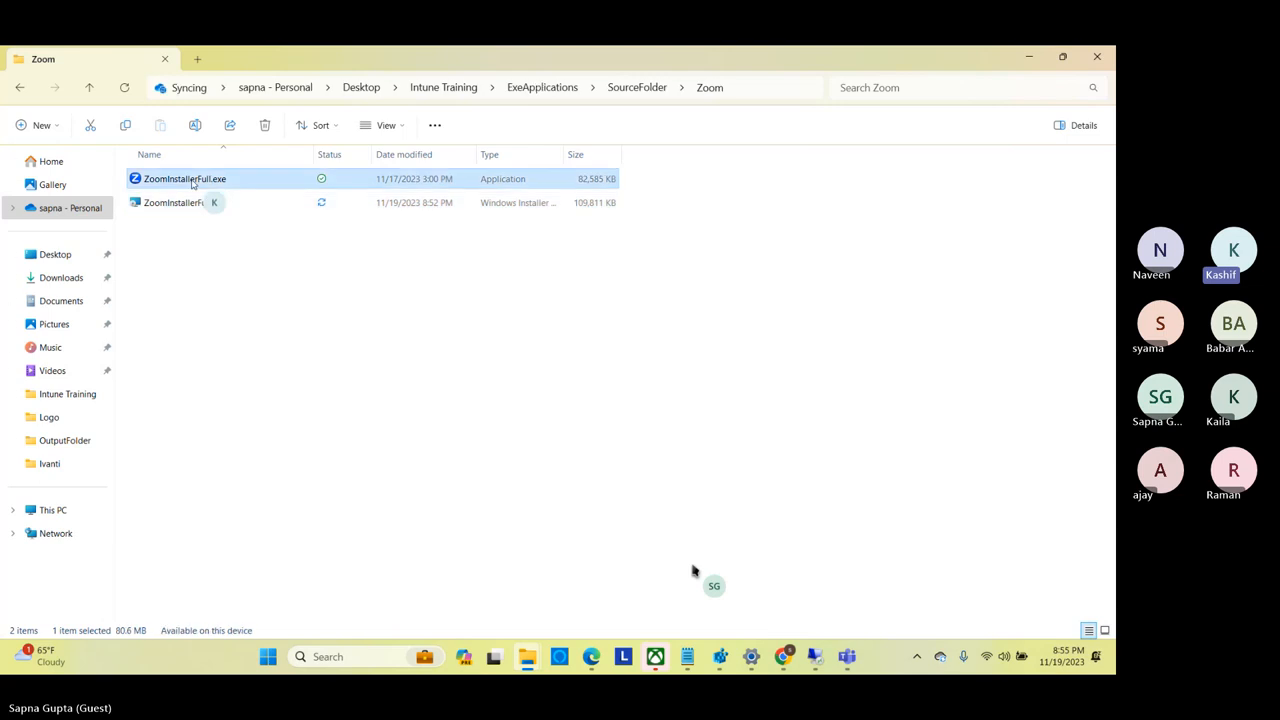
key("shift+Delete")
key("Return")
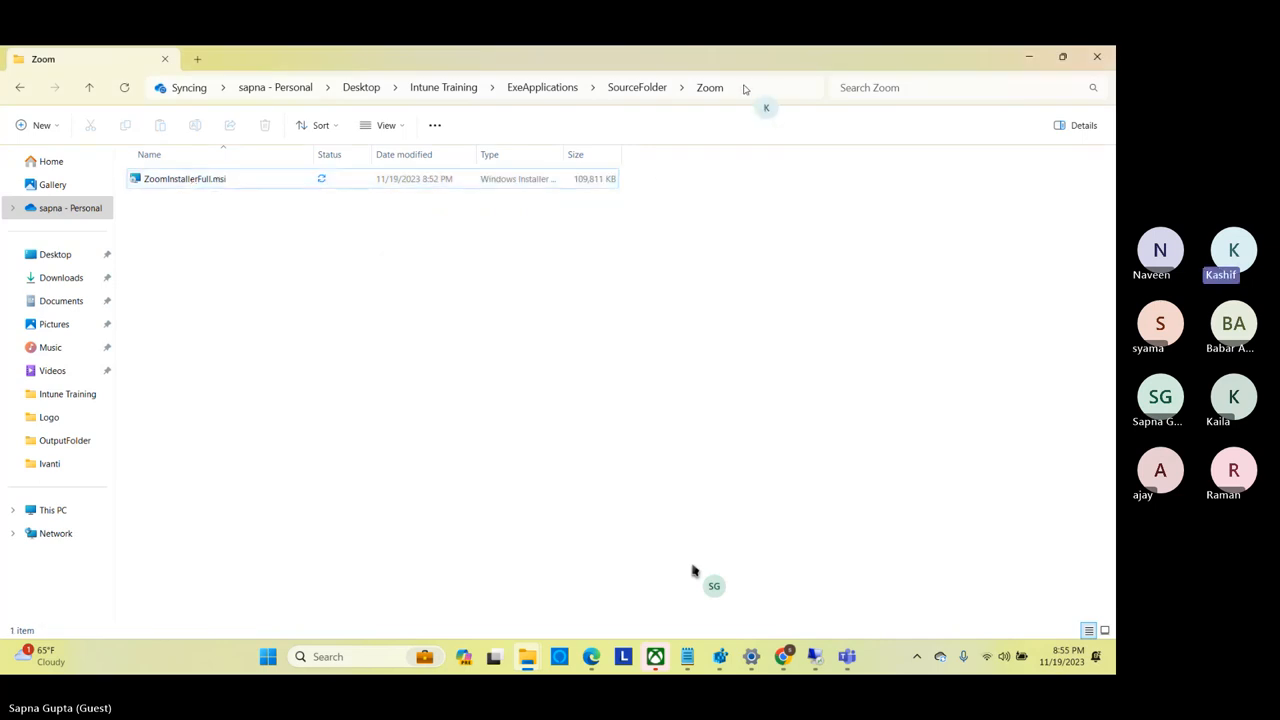
Go back to ExeApplications and open the Microsoft-Win32-Content-Prep-Tool-master folder.
left_click(744, 88)
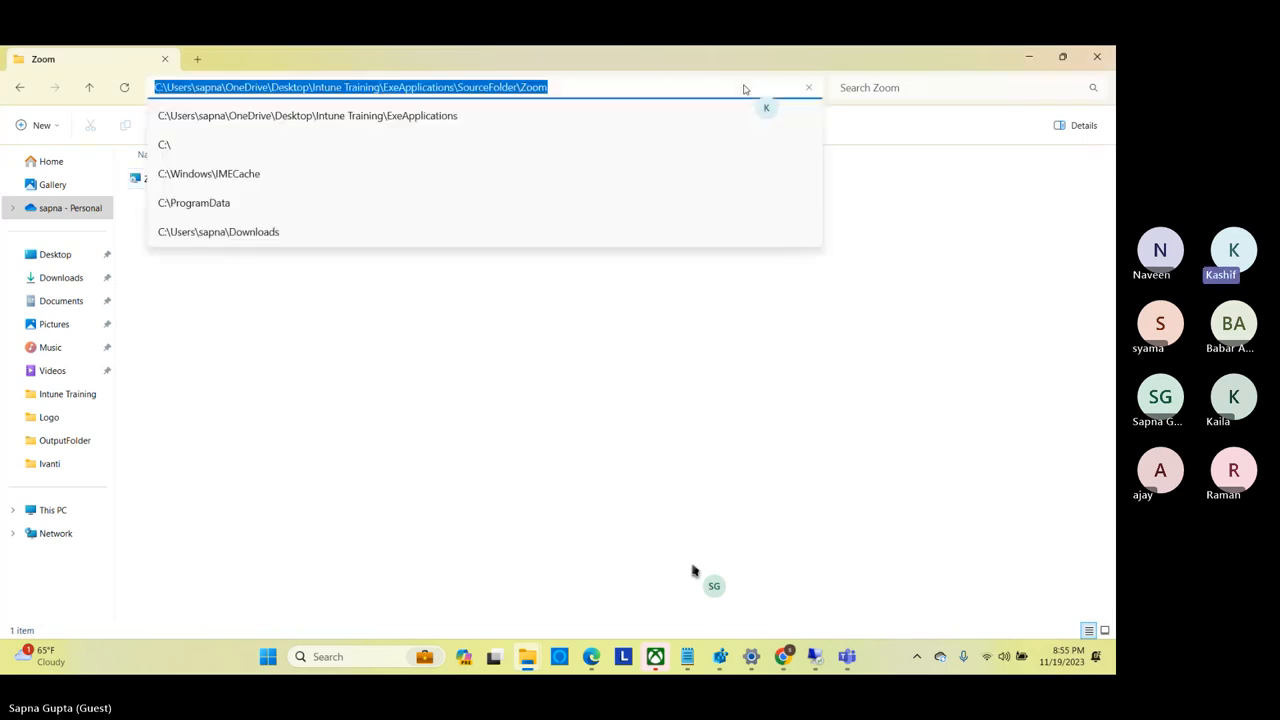
left_click(566, 421)
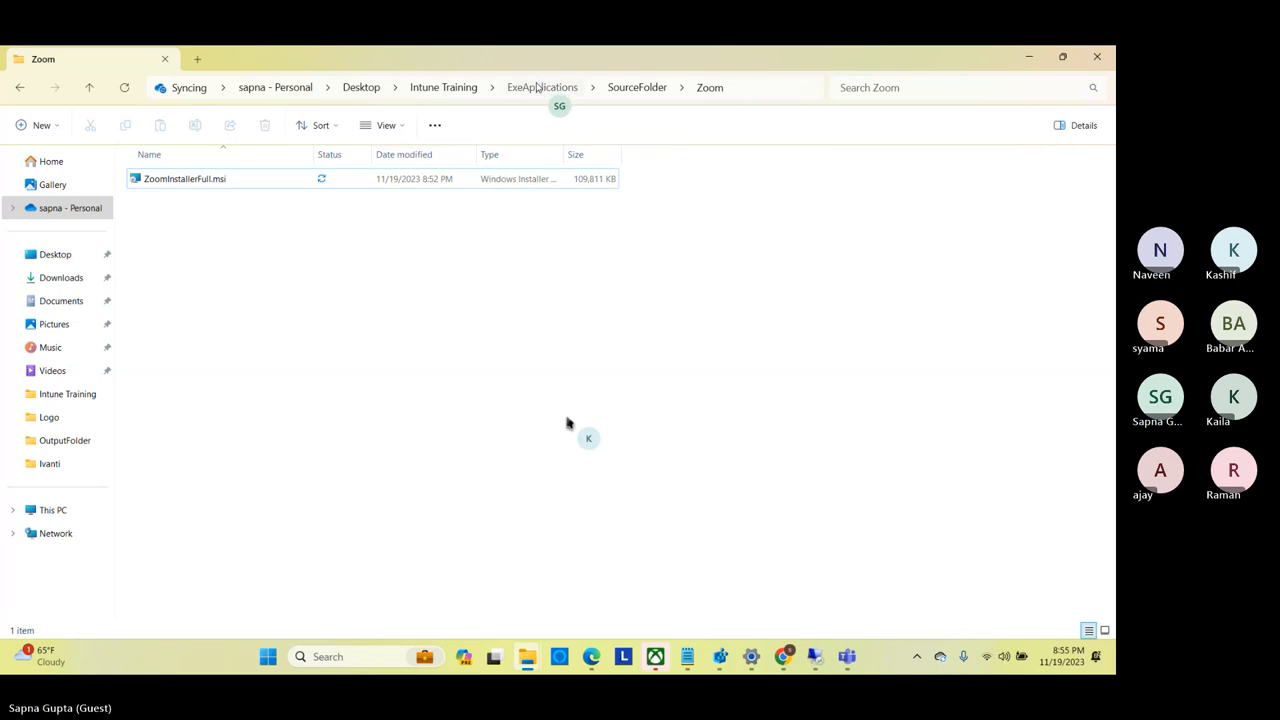
left_click(537, 88)
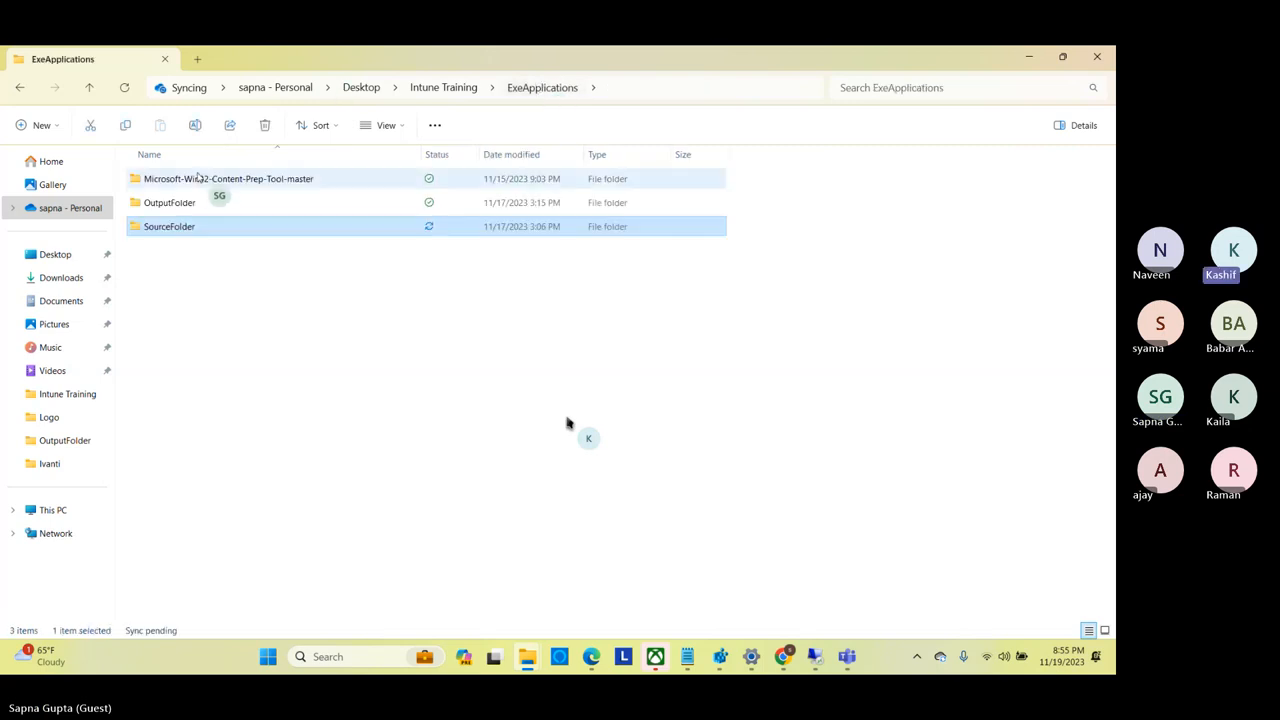
left_click(198, 178)
double_click(198, 178)
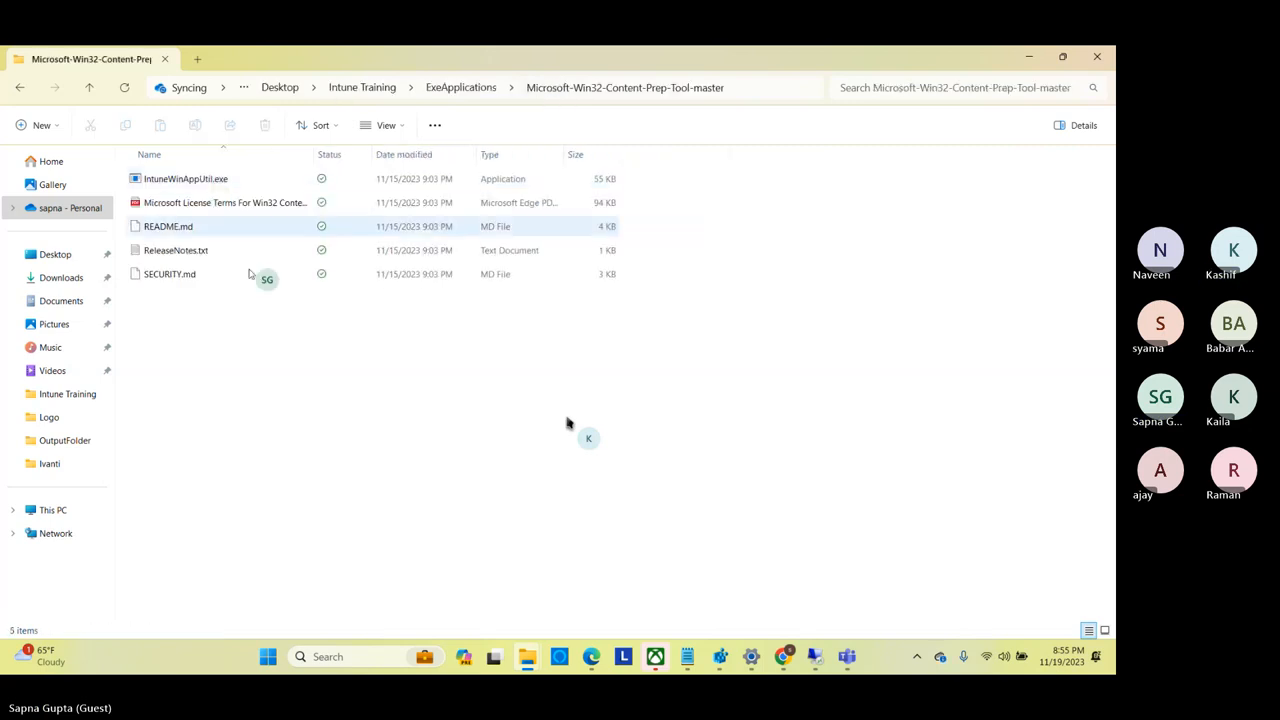
Launch Command Prompt as administrator and move its window clear of the prep tool folder's file list and path.
left_click(321, 659)
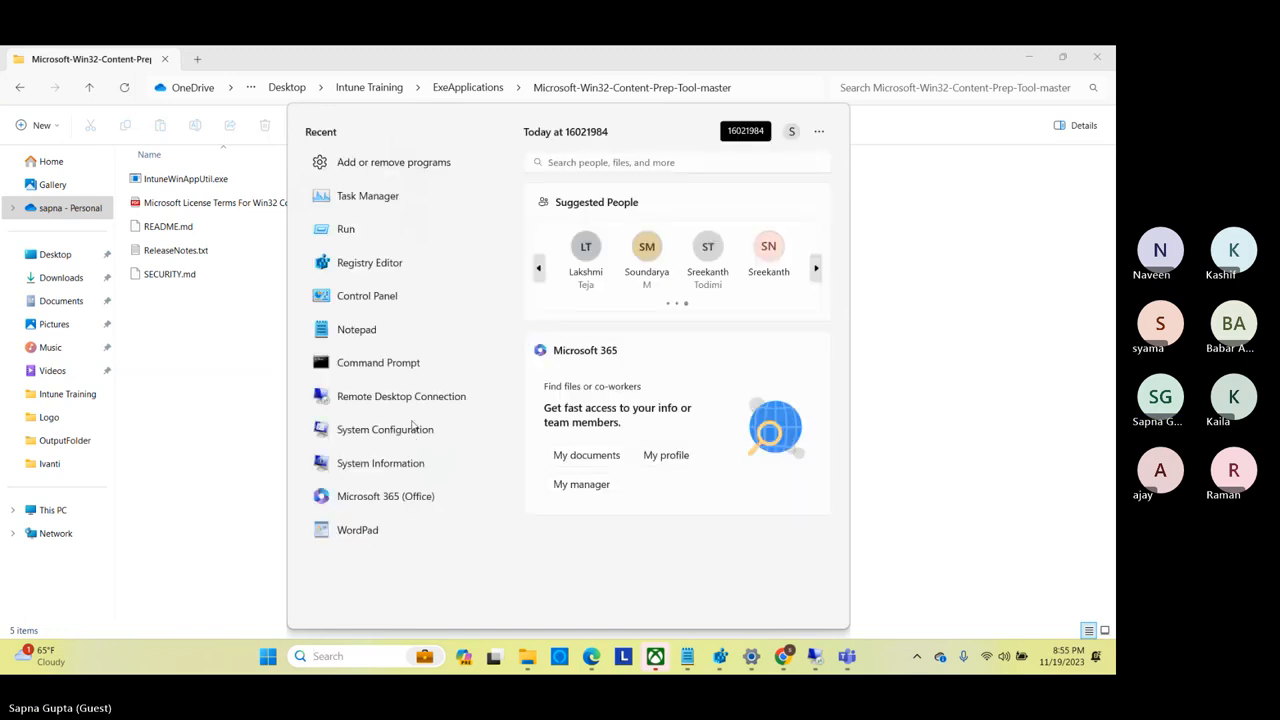
right_click(438, 377)
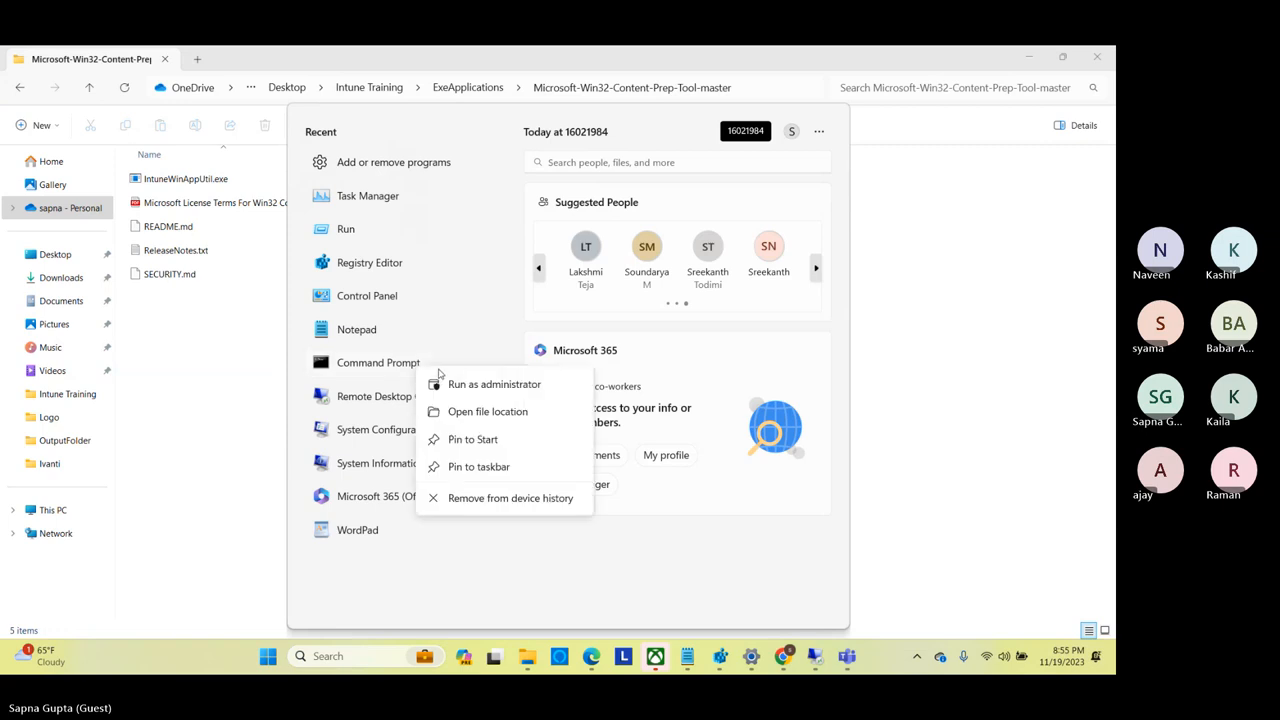
left_click(452, 385)
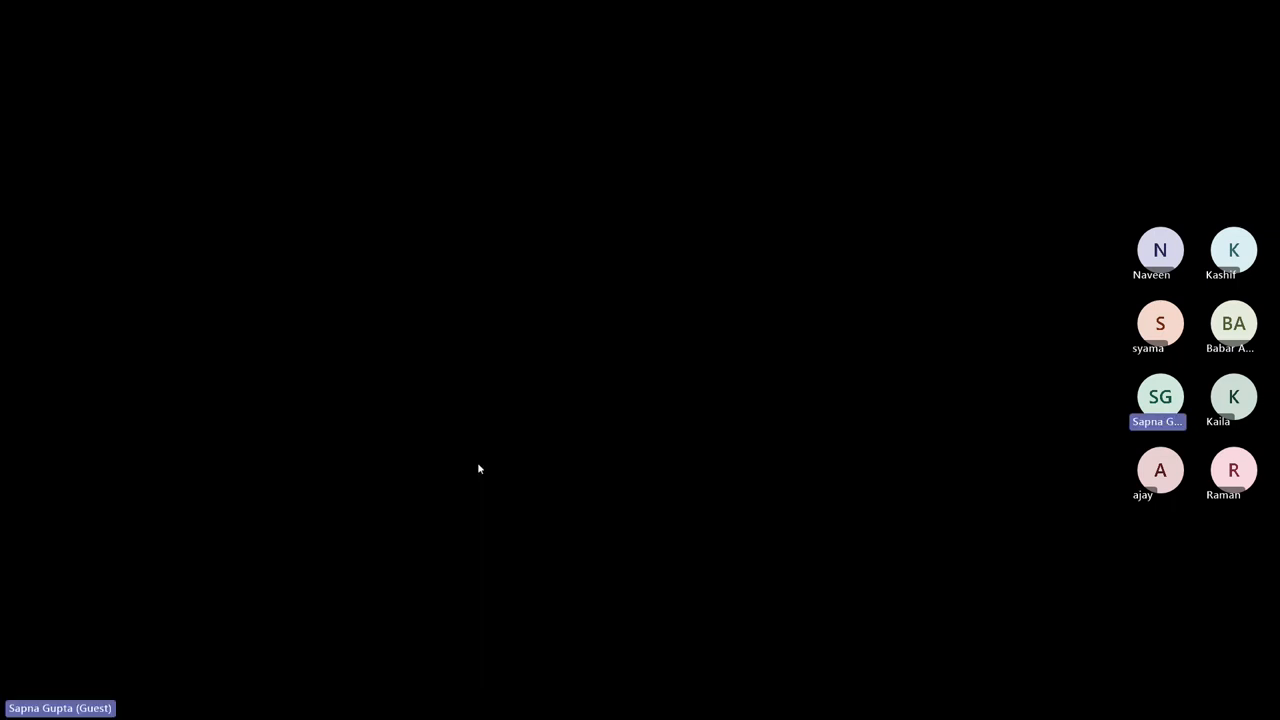
left_click(477, 463)
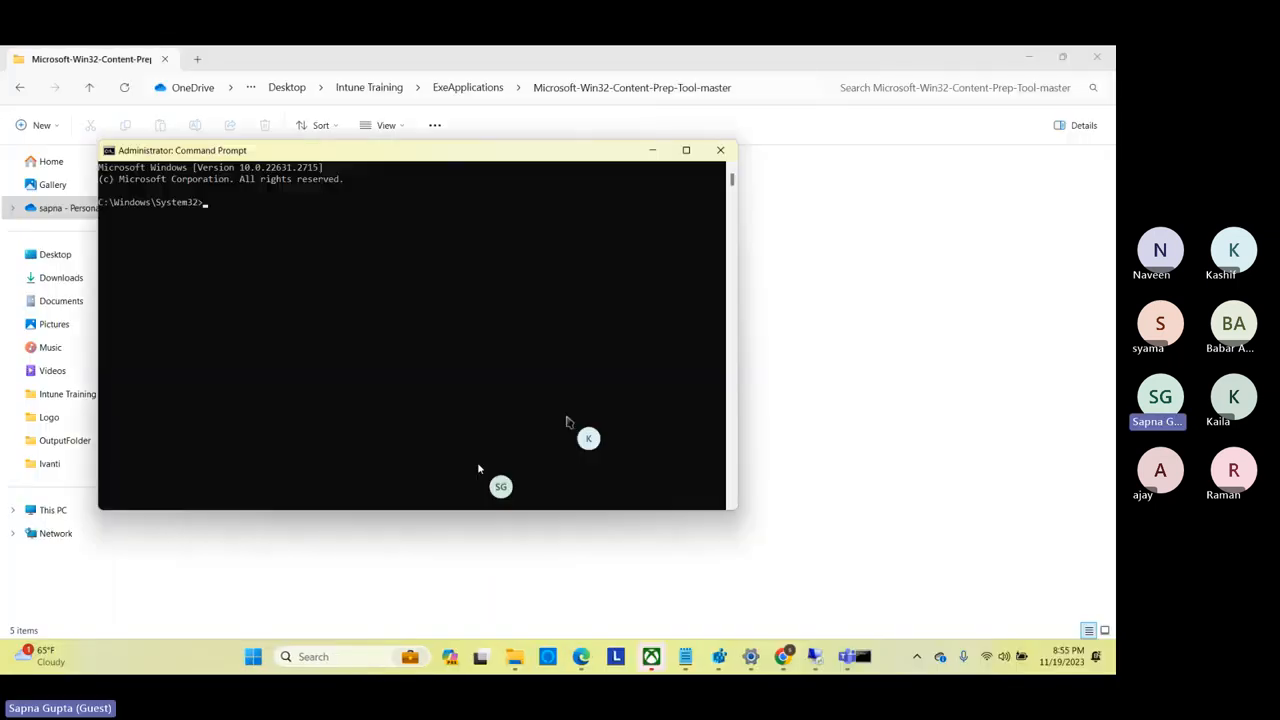
left_click_drag(480, 467, 614, 376)
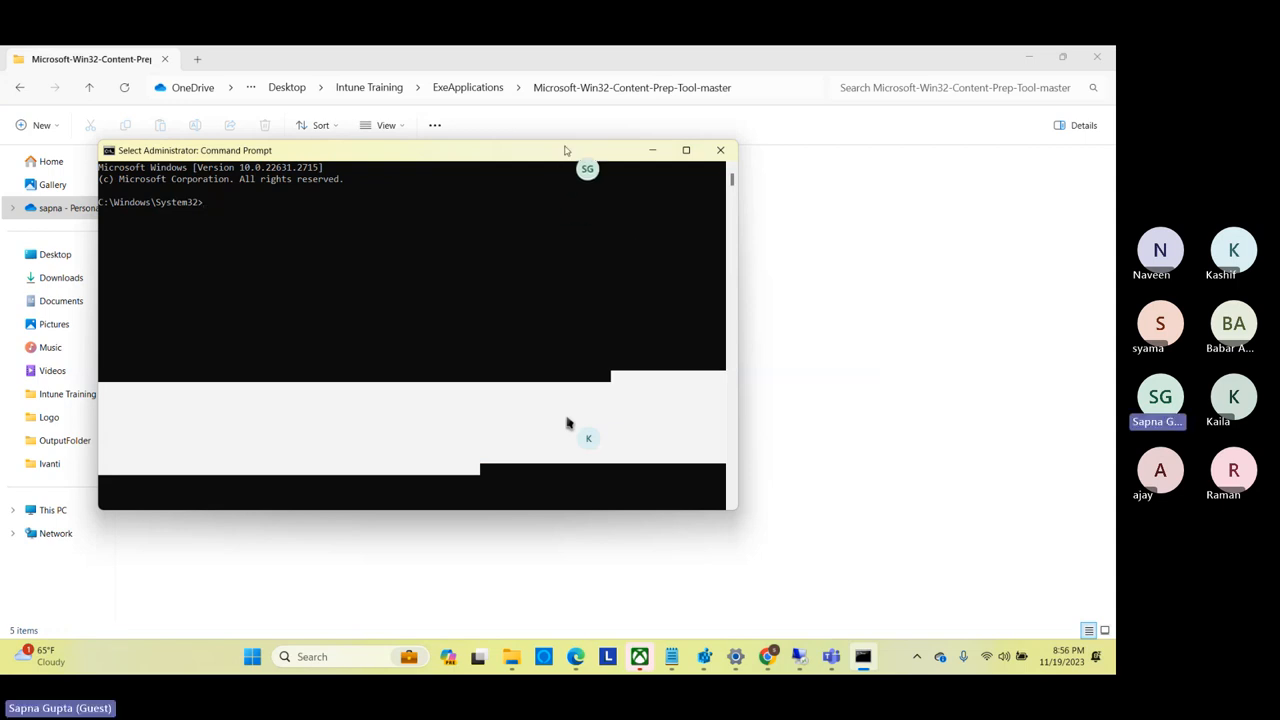
left_click_drag(584, 151, 656, 306)
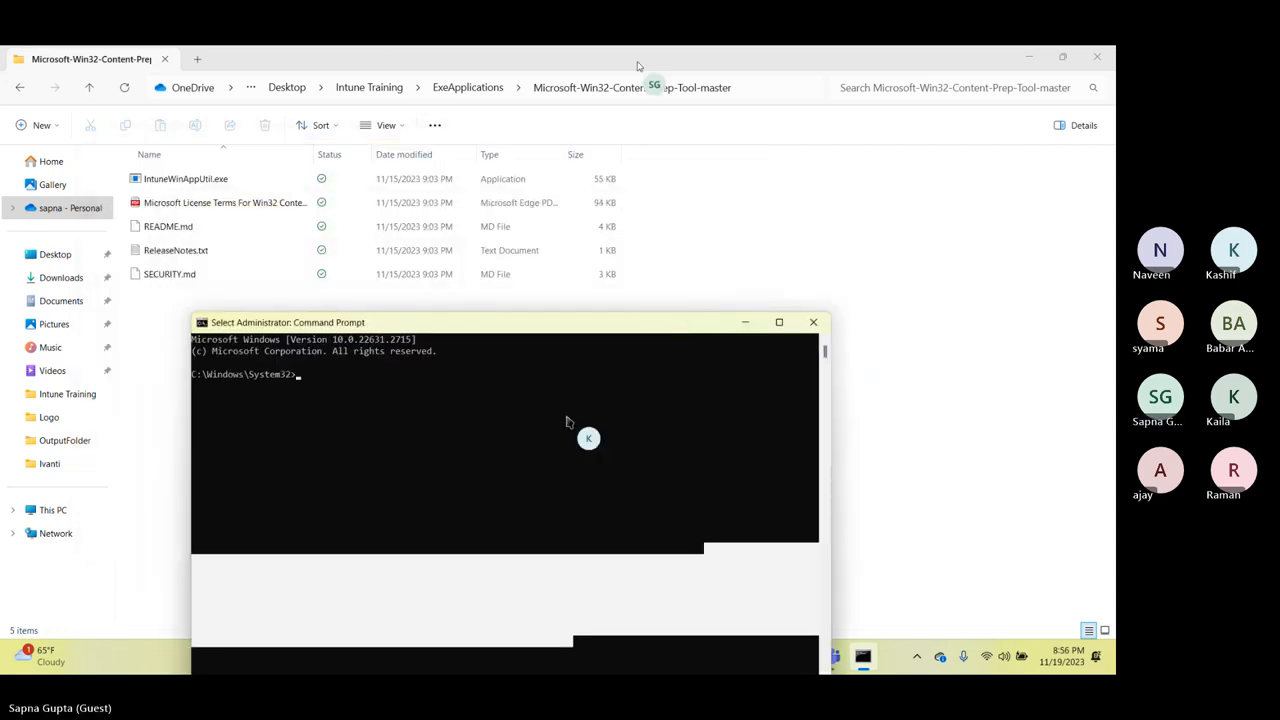
Change the Command Prompt directory to the Microsoft-Win32-Content-Prep-Tool-master folder using the path copied from File Explorer.
left_click(750, 90)
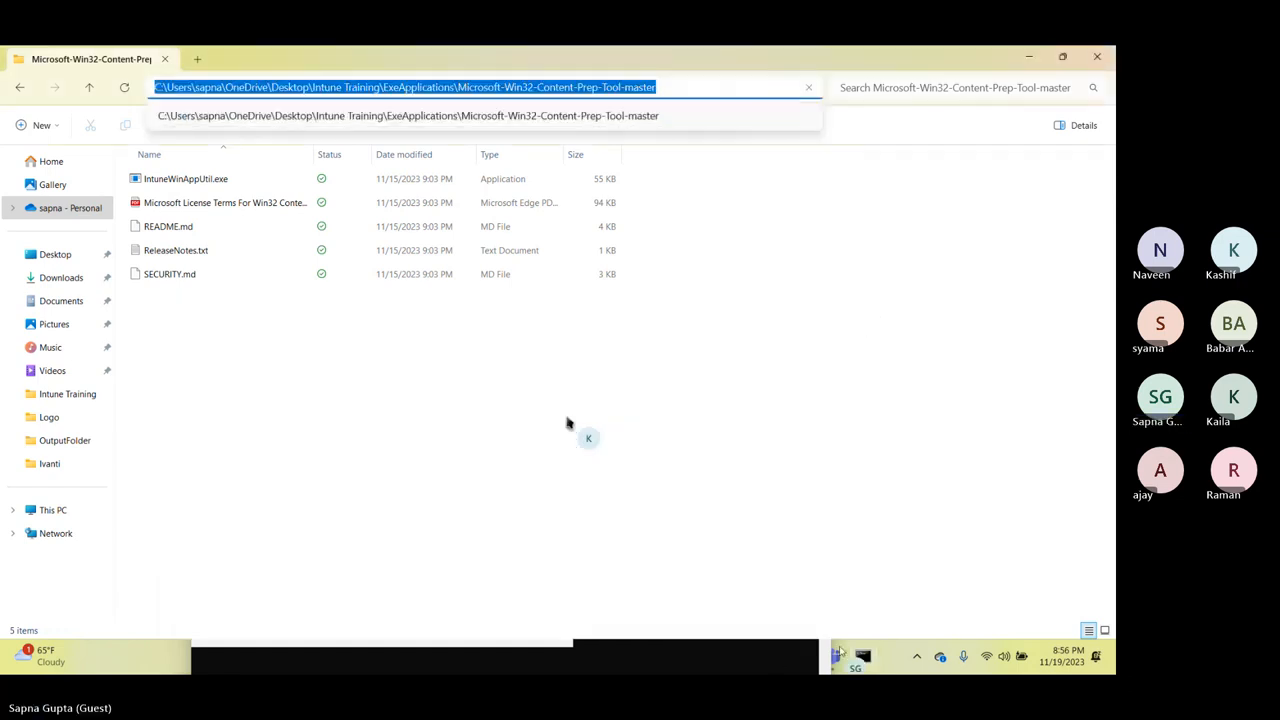
left_click(862, 663)
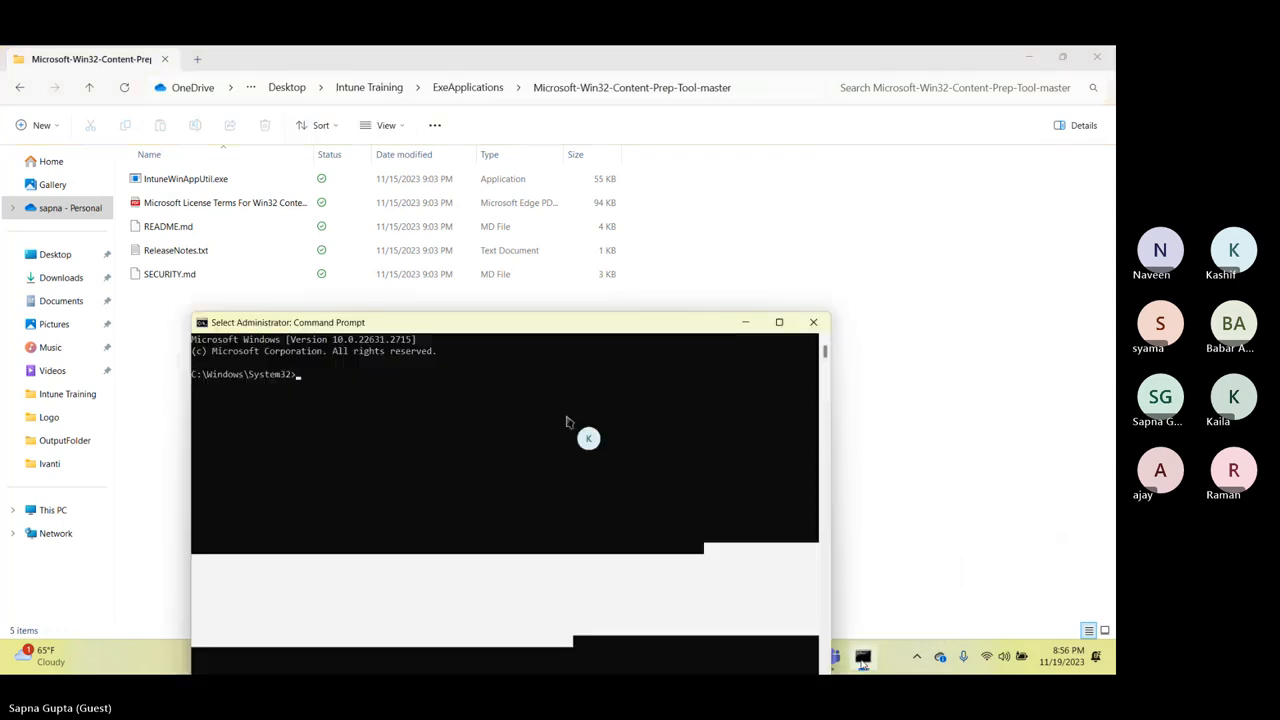
type("cd")
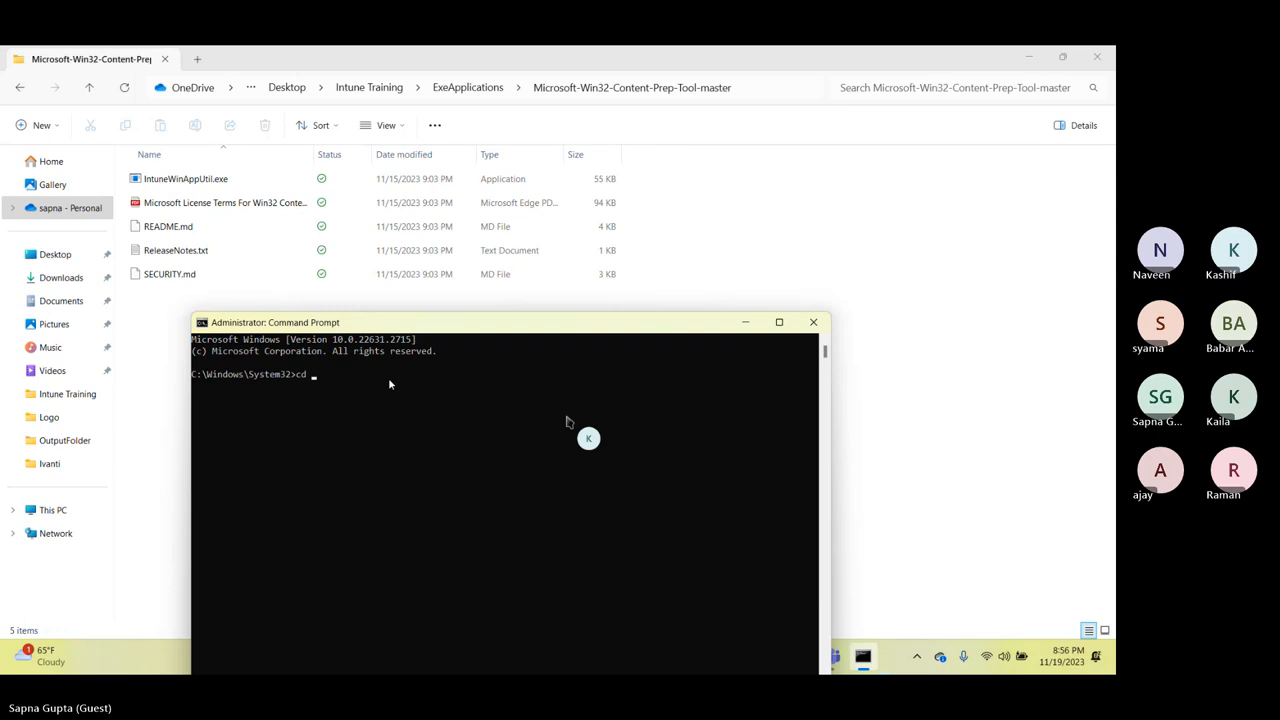
type("C:\\Users\\sapna\\OneDrive\\Desktop\\Intune Training\\ExeApplications\\Microsoft-Win32-Content-Prep-Tool-master")
key("Return")
Run IntuneWinAppUtil.exe from the prep tool folder.
type("int")
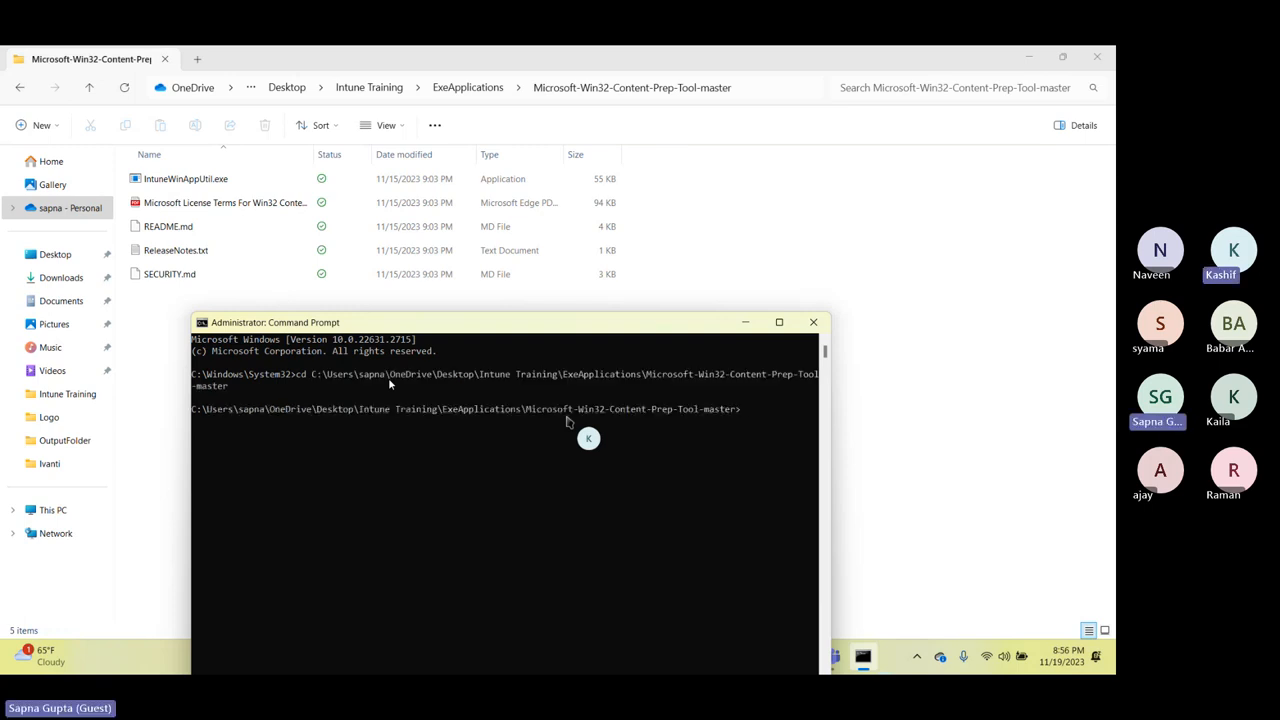
key("Tab")
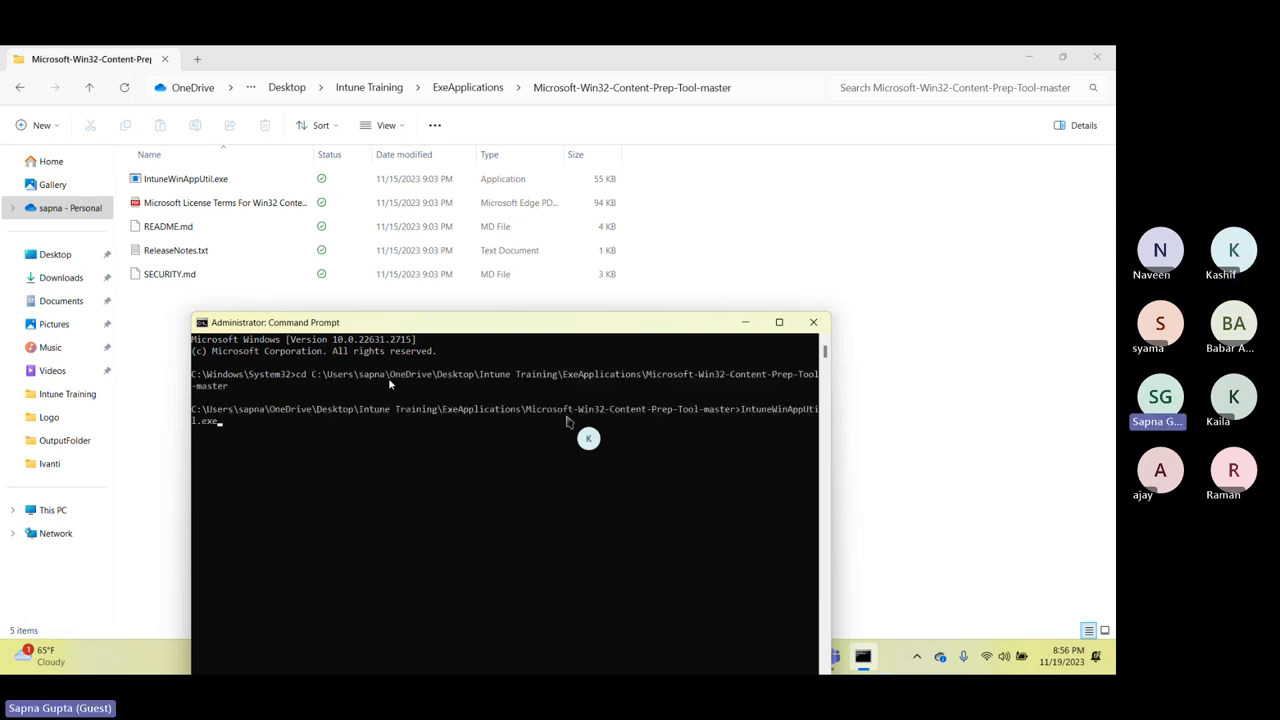
key("Return")
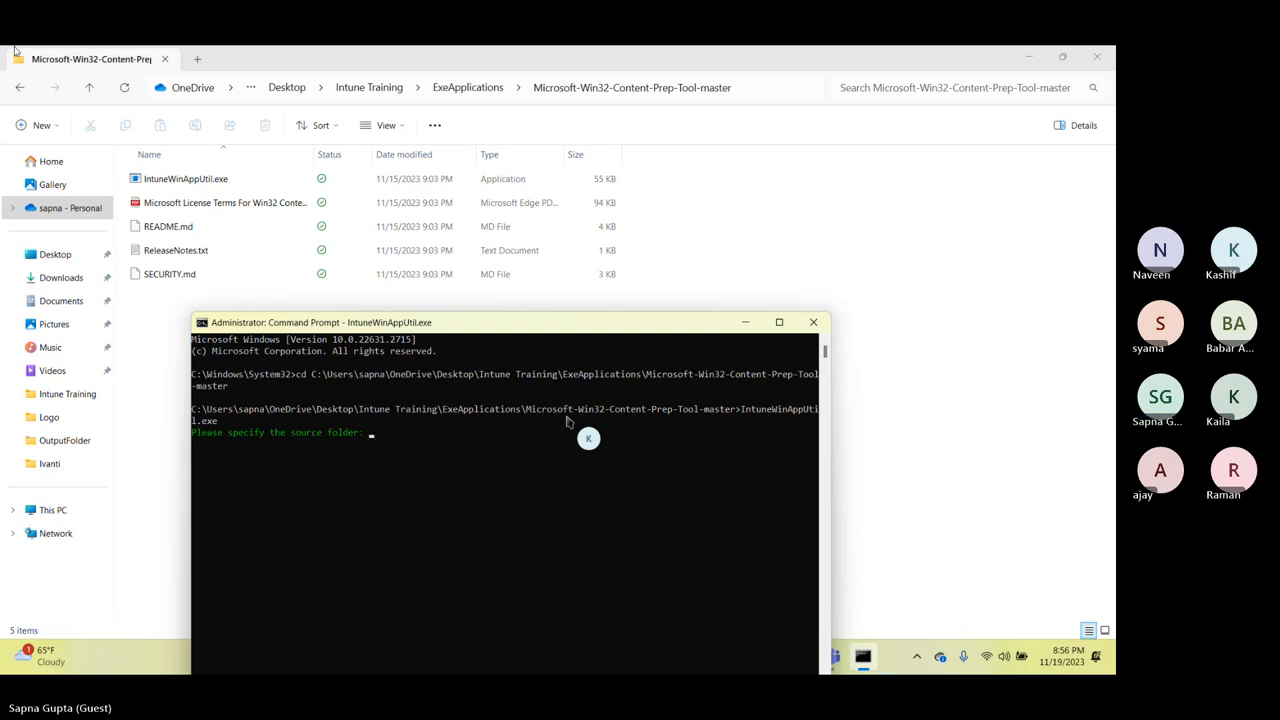
Copy the path of ExeApplications\SourceFolder\Zoom and submit it to IntuneWinAppUtil as the source folder.
left_click(477, 89)
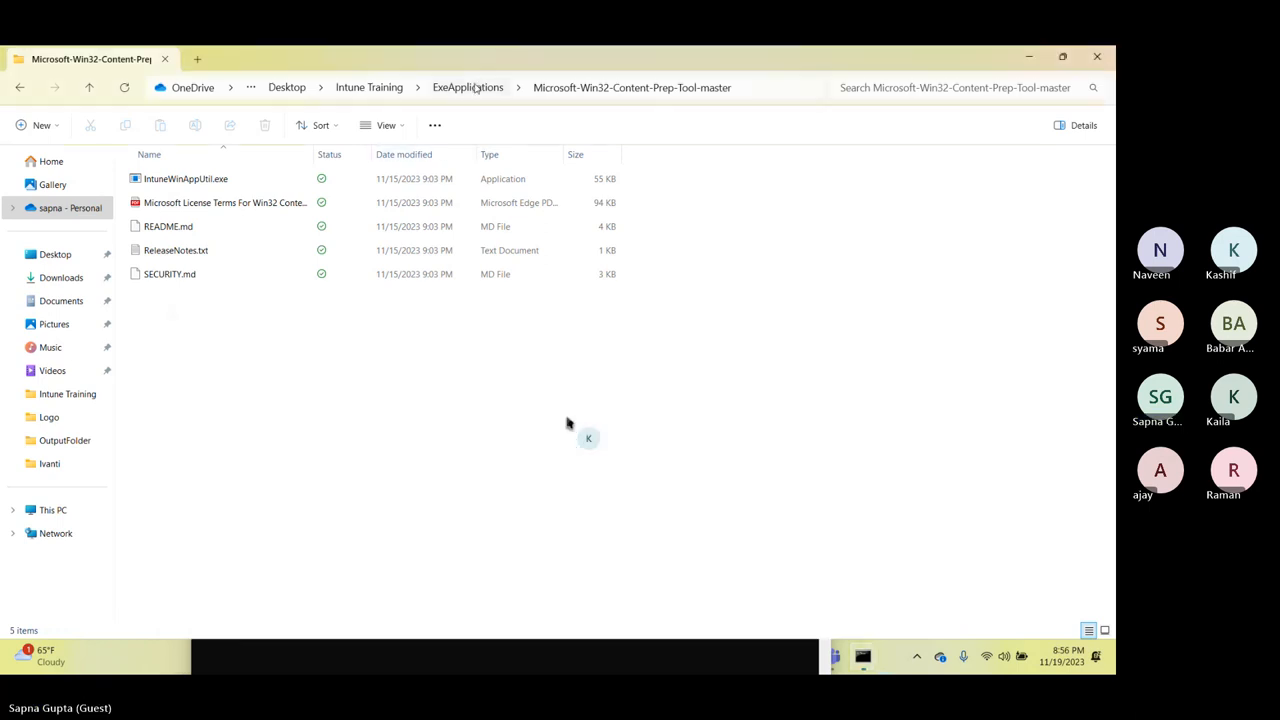
left_click(170, 232)
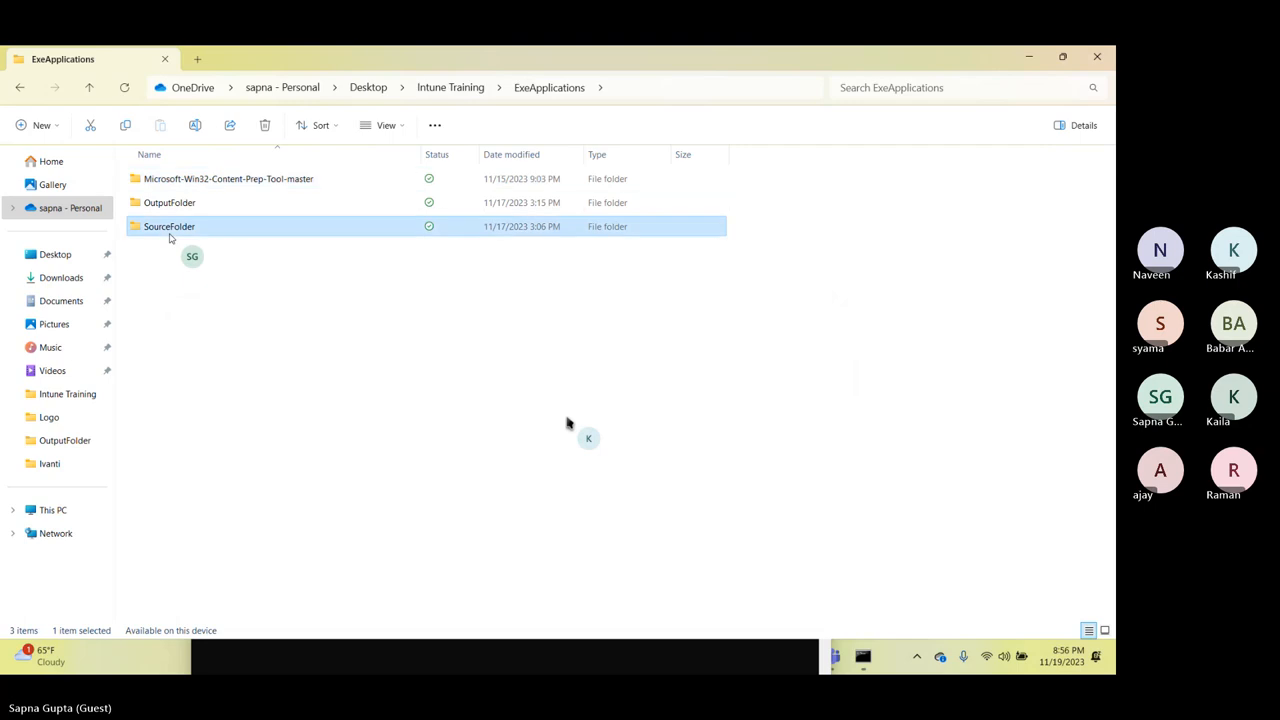
double_click(169, 234)
left_click(158, 350)
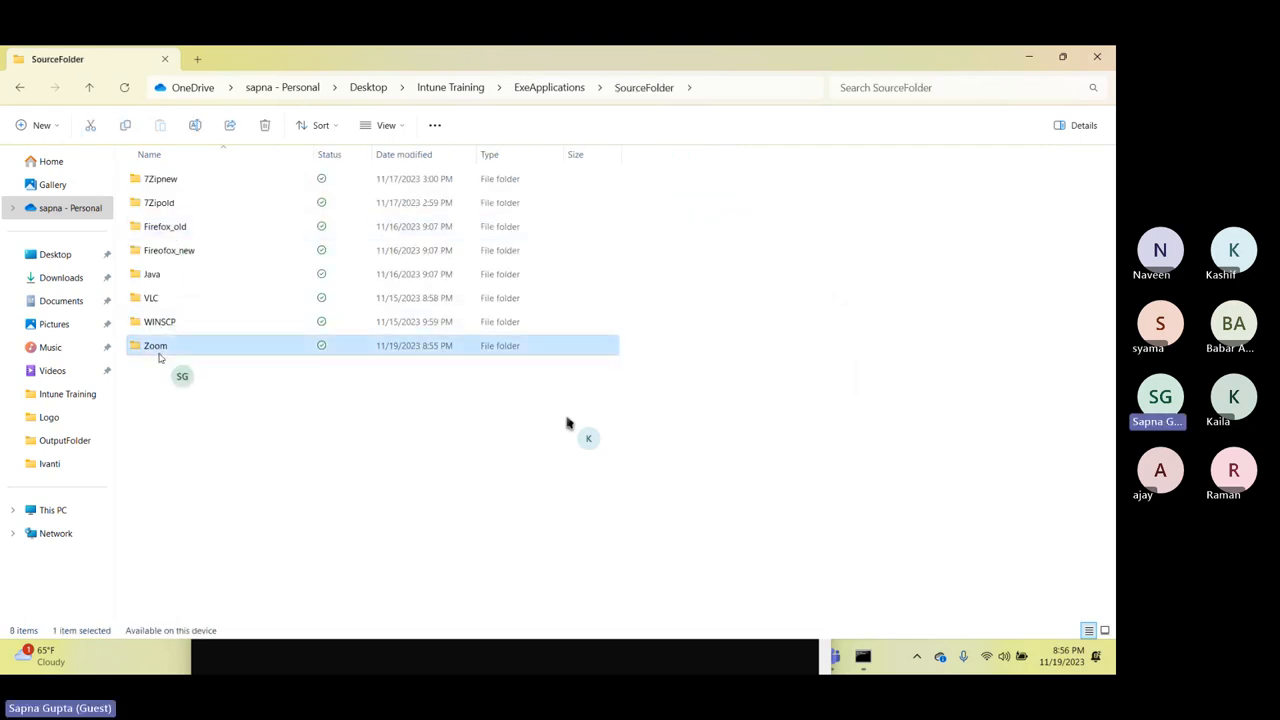
double_click(158, 350)
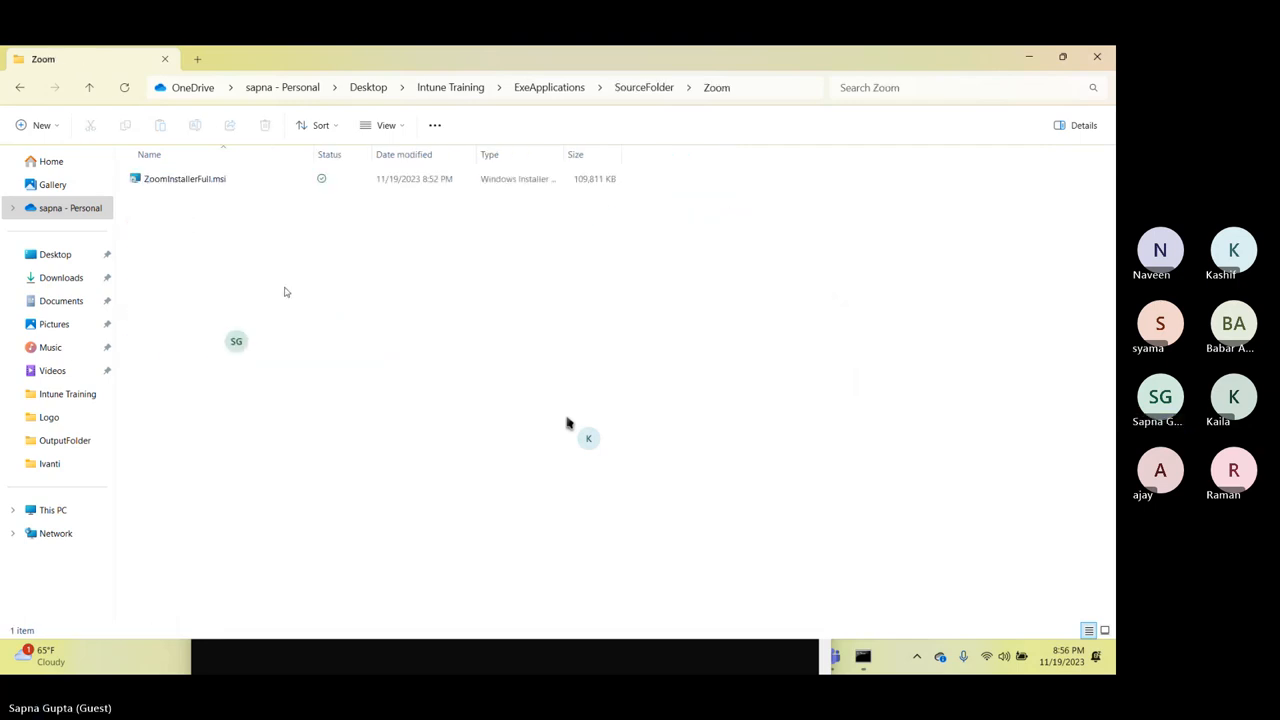
left_click(742, 86)
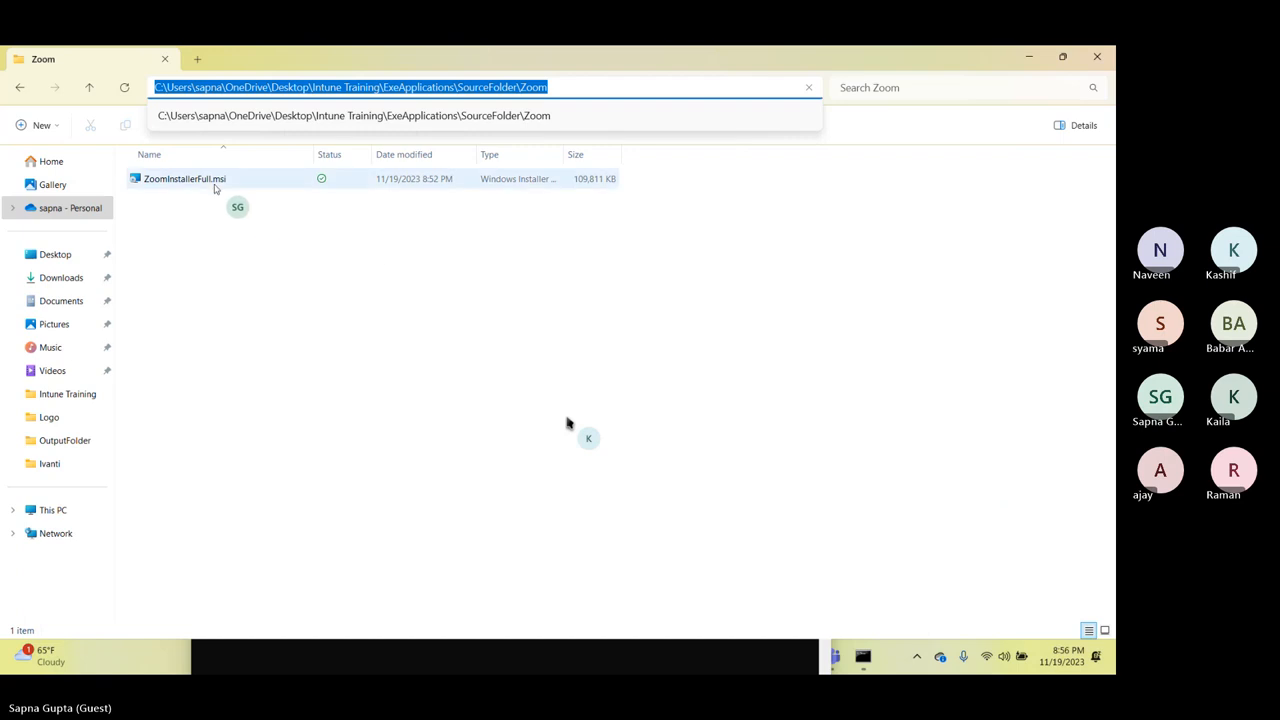
left_click(214, 187)
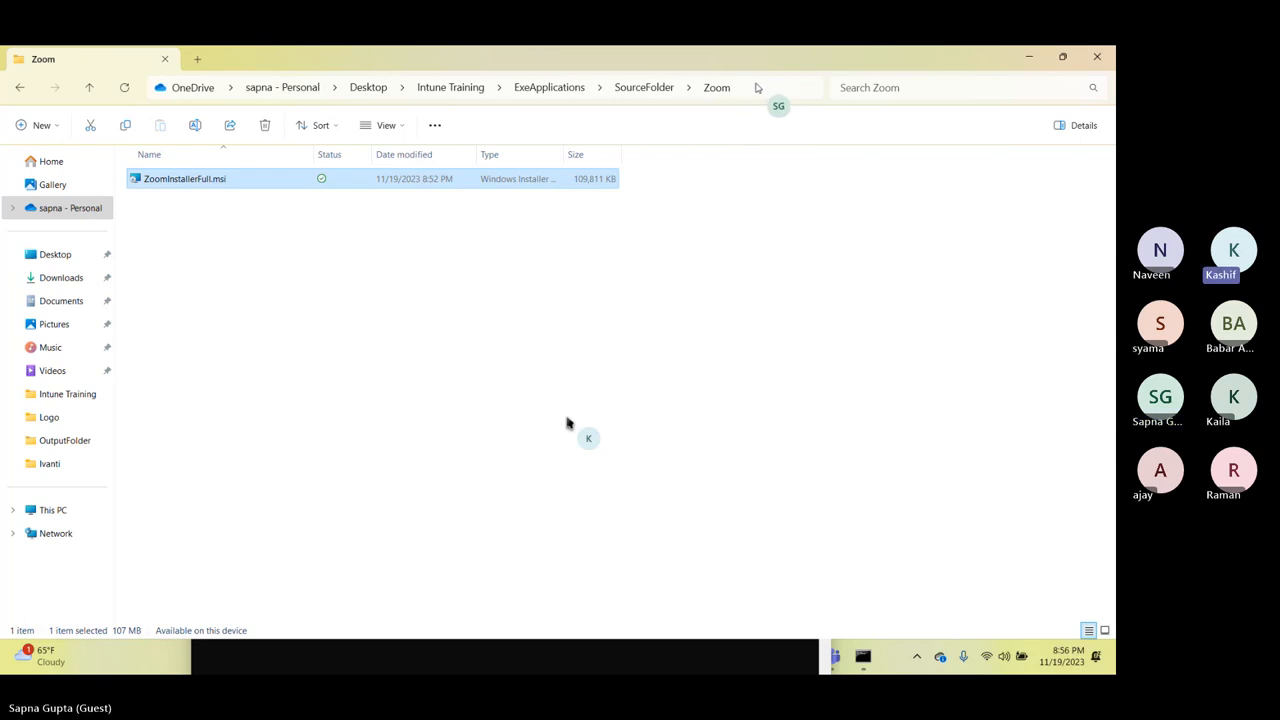
left_click(757, 87)
key("ctrl+c")
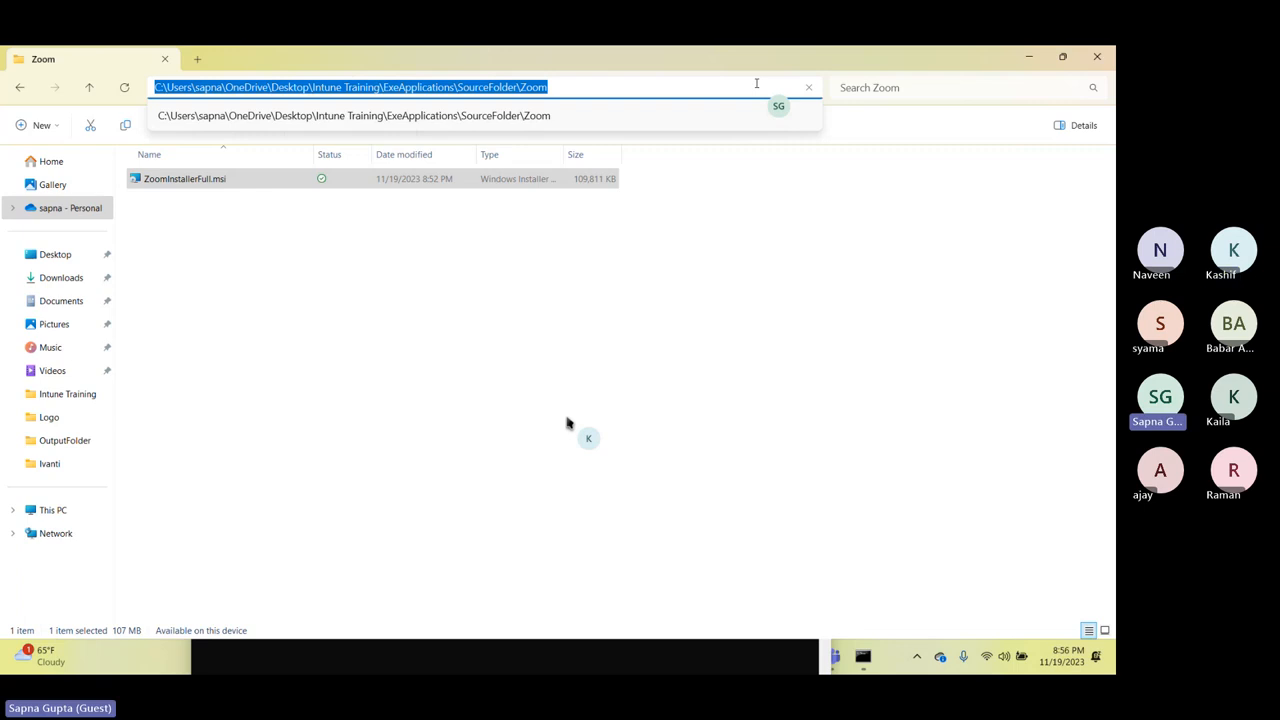
left_click(733, 659)
key("ctrl+v")
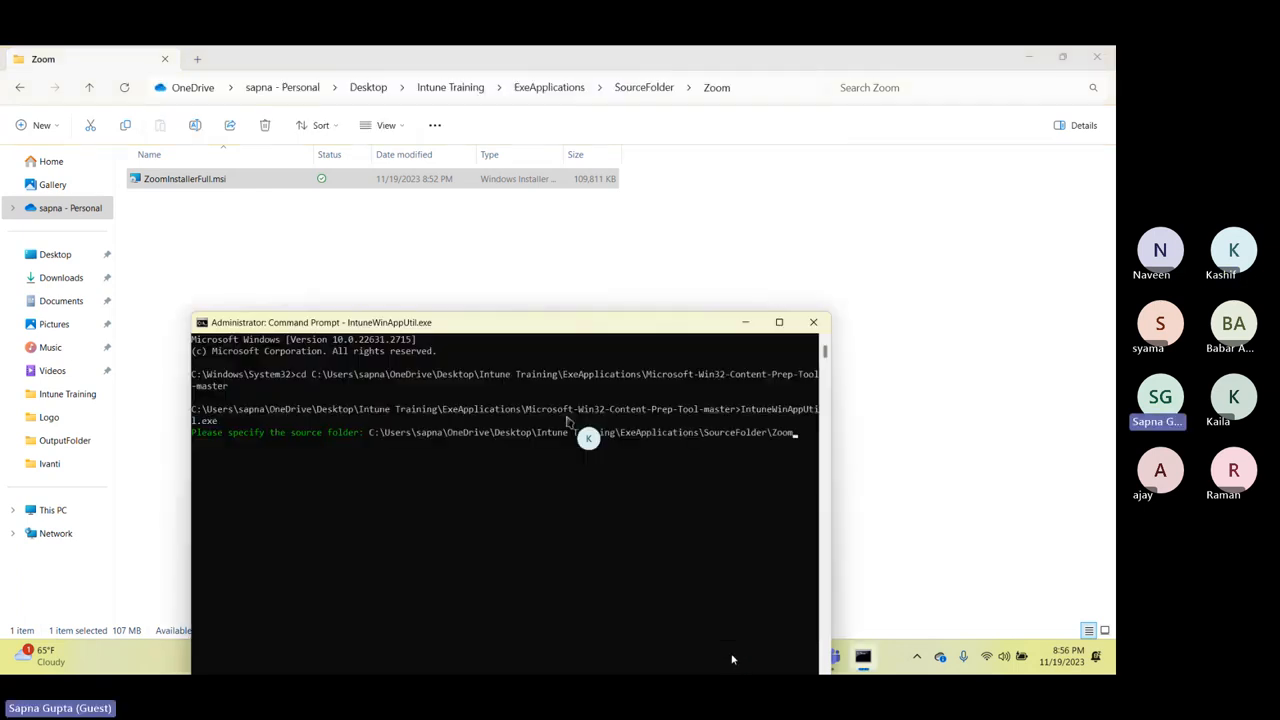
key("Return")
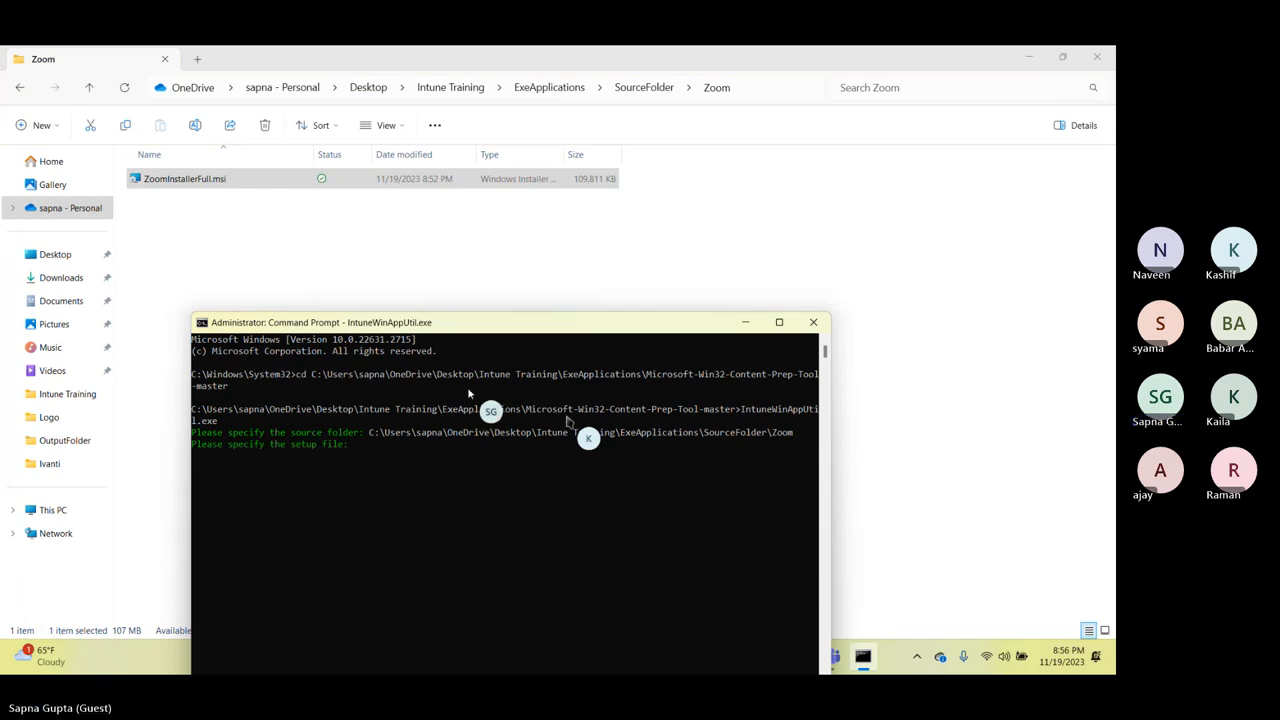
Copy the full file name ZoomInstallerFull.msi from the Zoom source folder and submit it as the setup file.
left_click(409, 251)
left_click(164, 178)
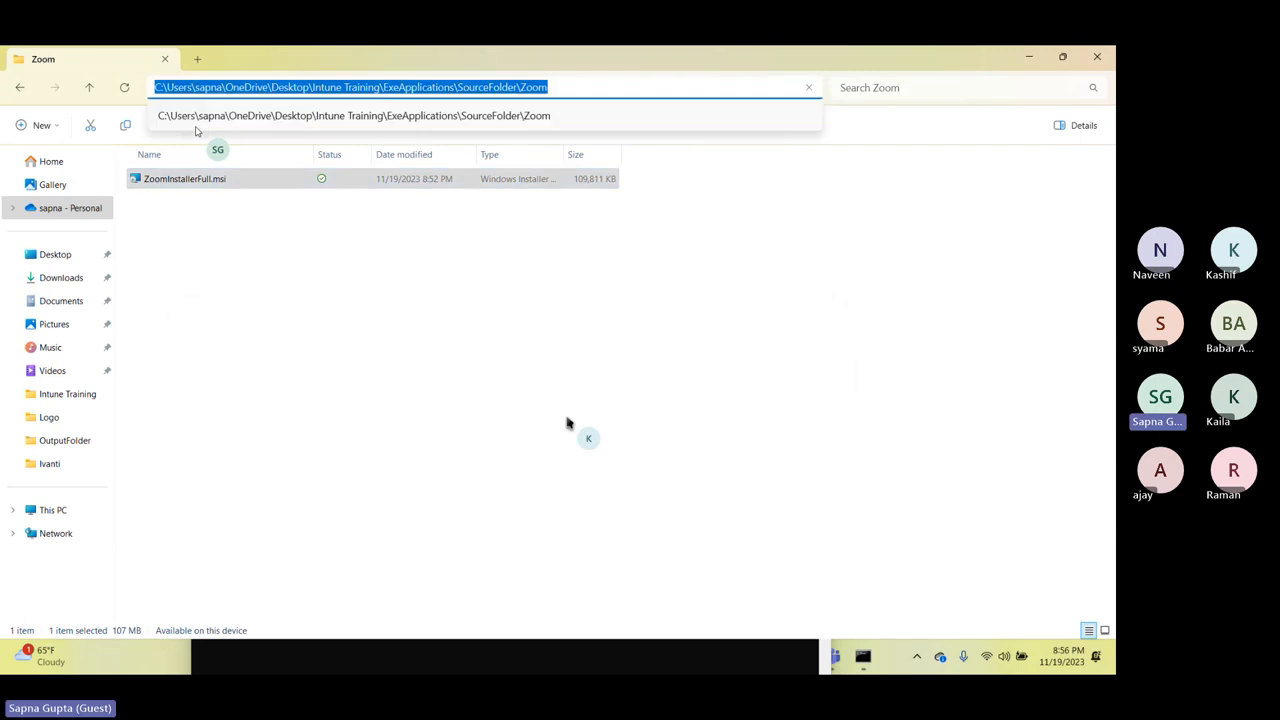
left_click(195, 126)
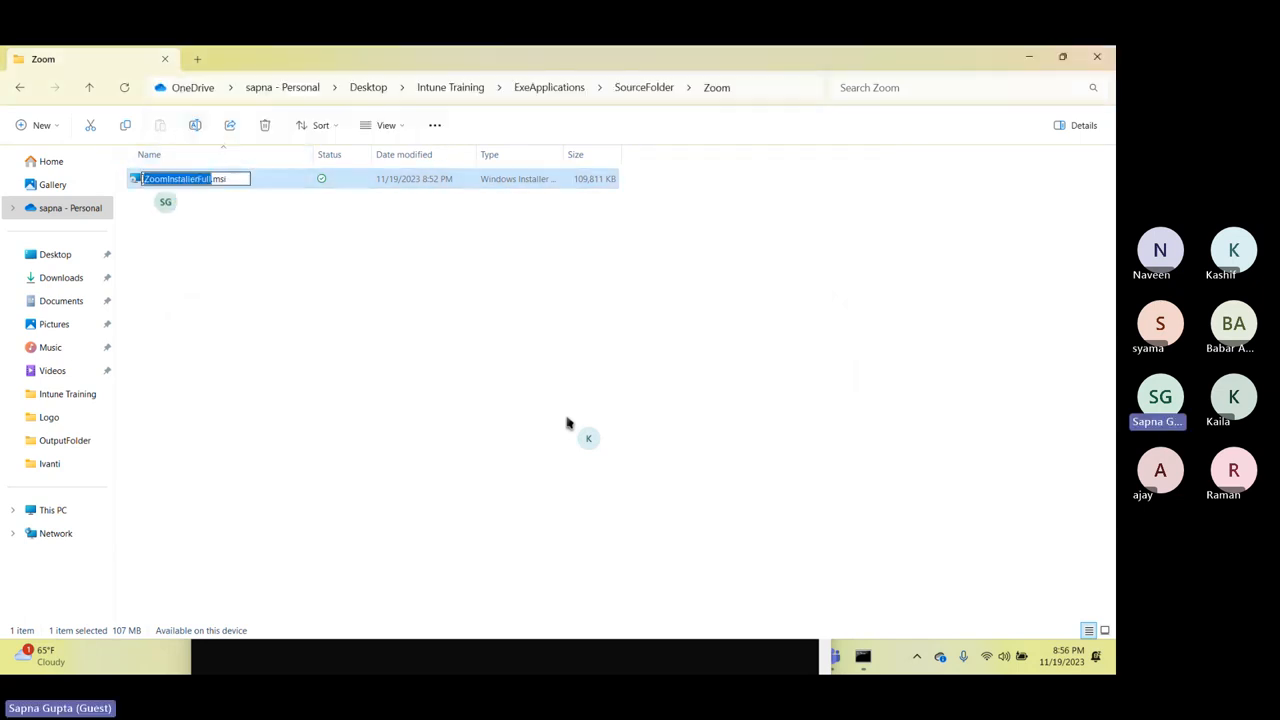
left_click_drag(143, 180, 227, 182)
key("ctrl+c")
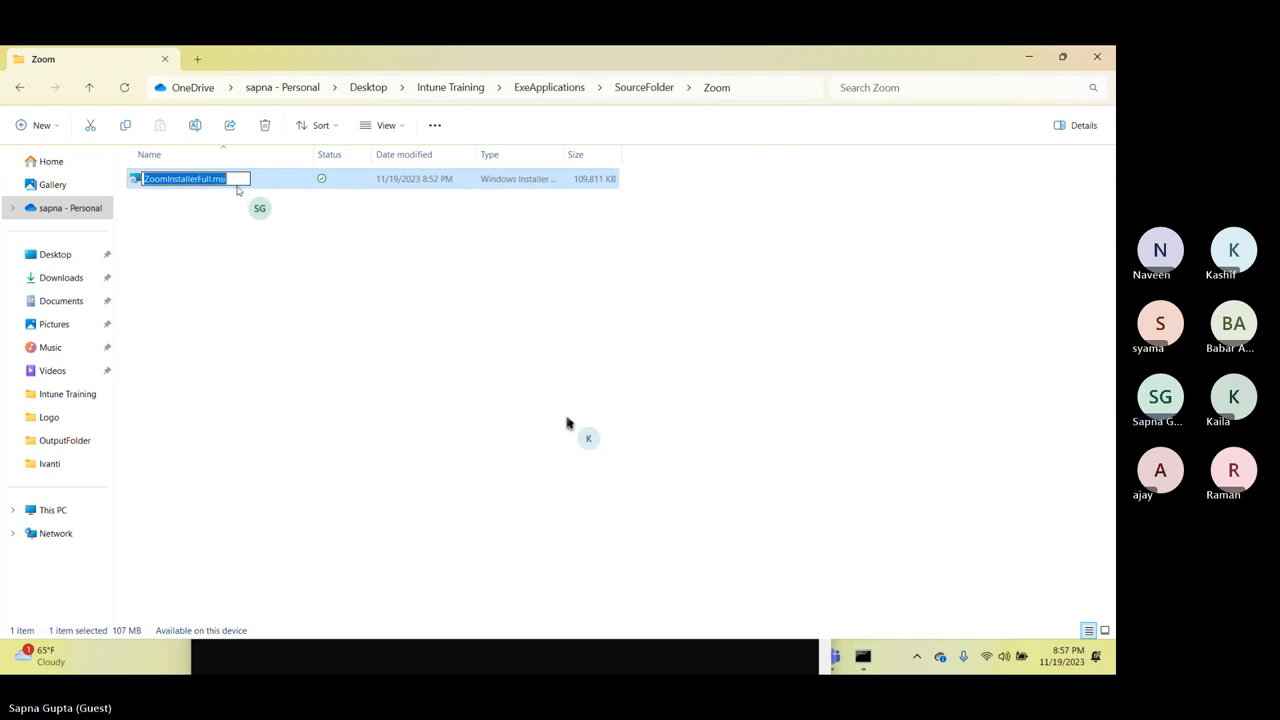
left_click(430, 647)
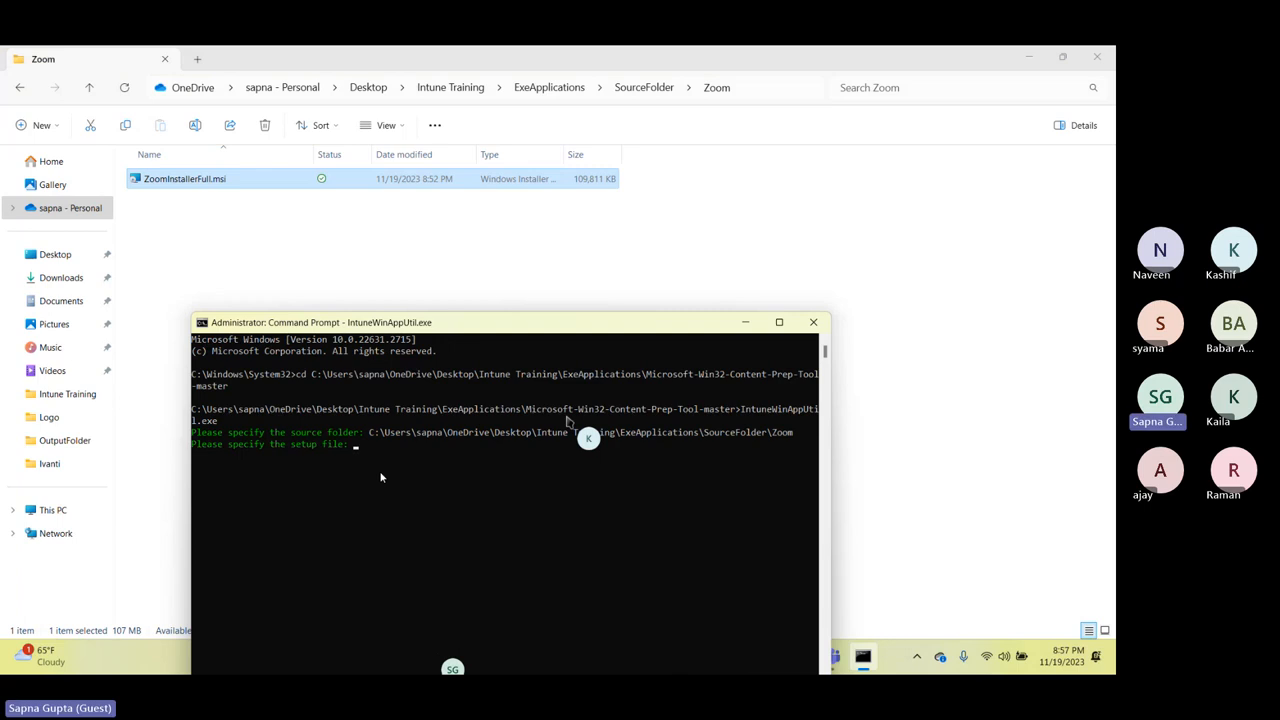
key("ctrl+v")
key("Return")
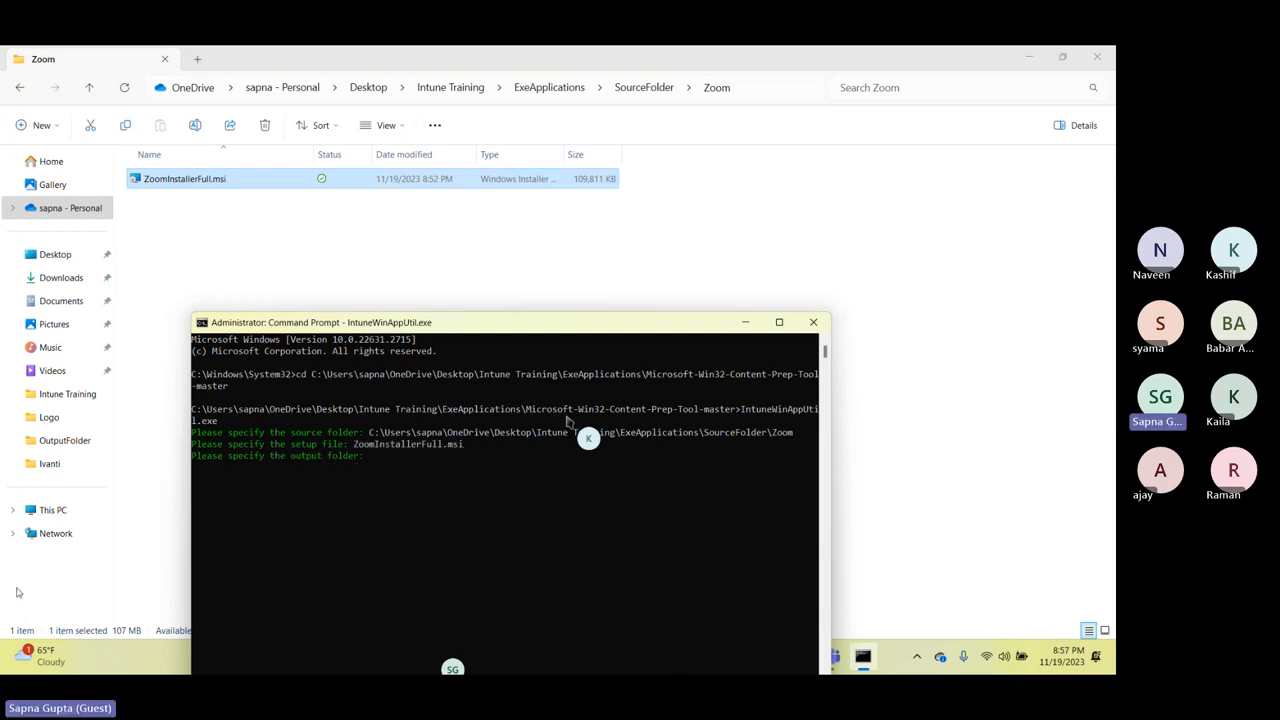
Delete the old ZoomInstallerFull.intunewin from the Zoom folder in OutputFolder.
left_click(84, 444)
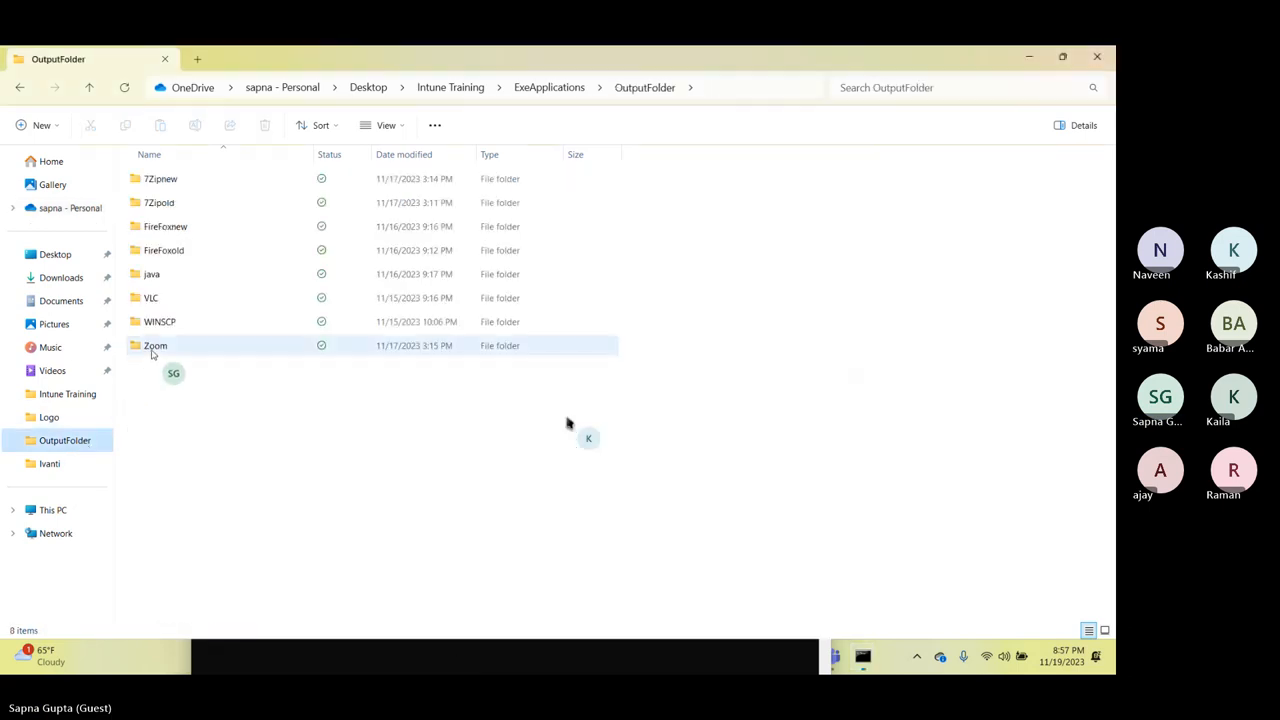
double_click(150, 346)
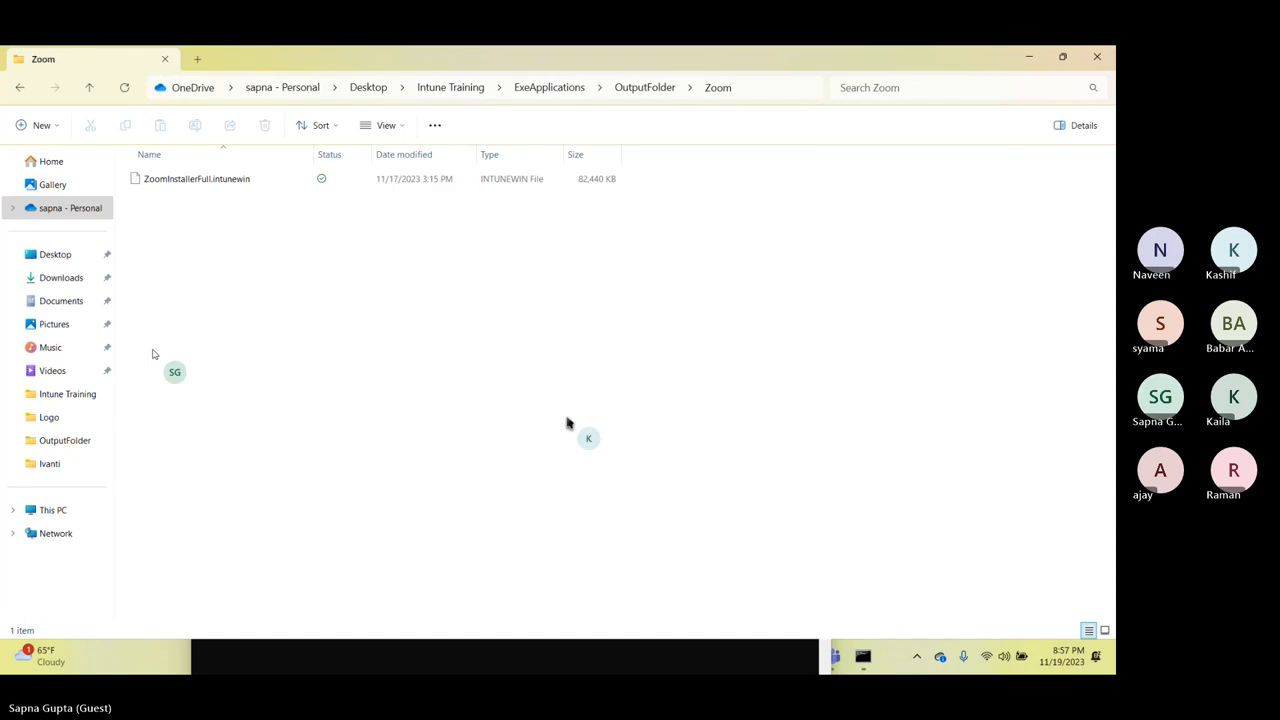
left_click(228, 180)
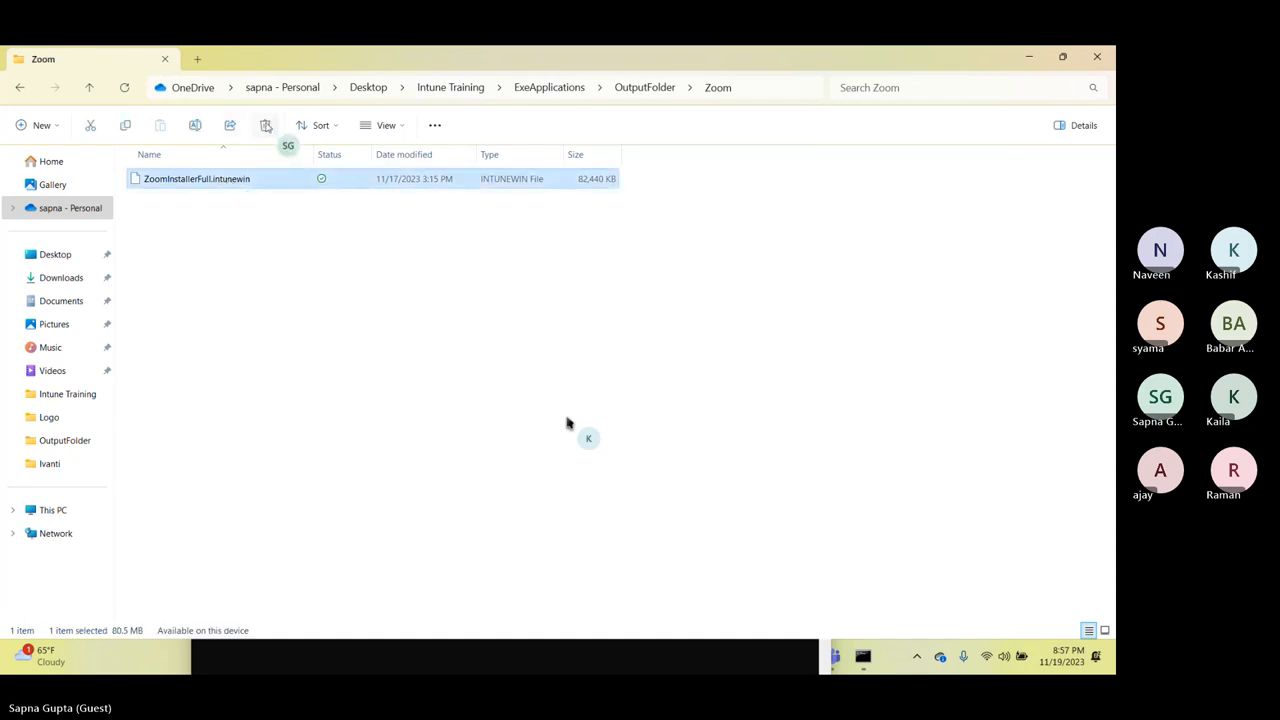
left_click(268, 126)
key("ctrl+c")
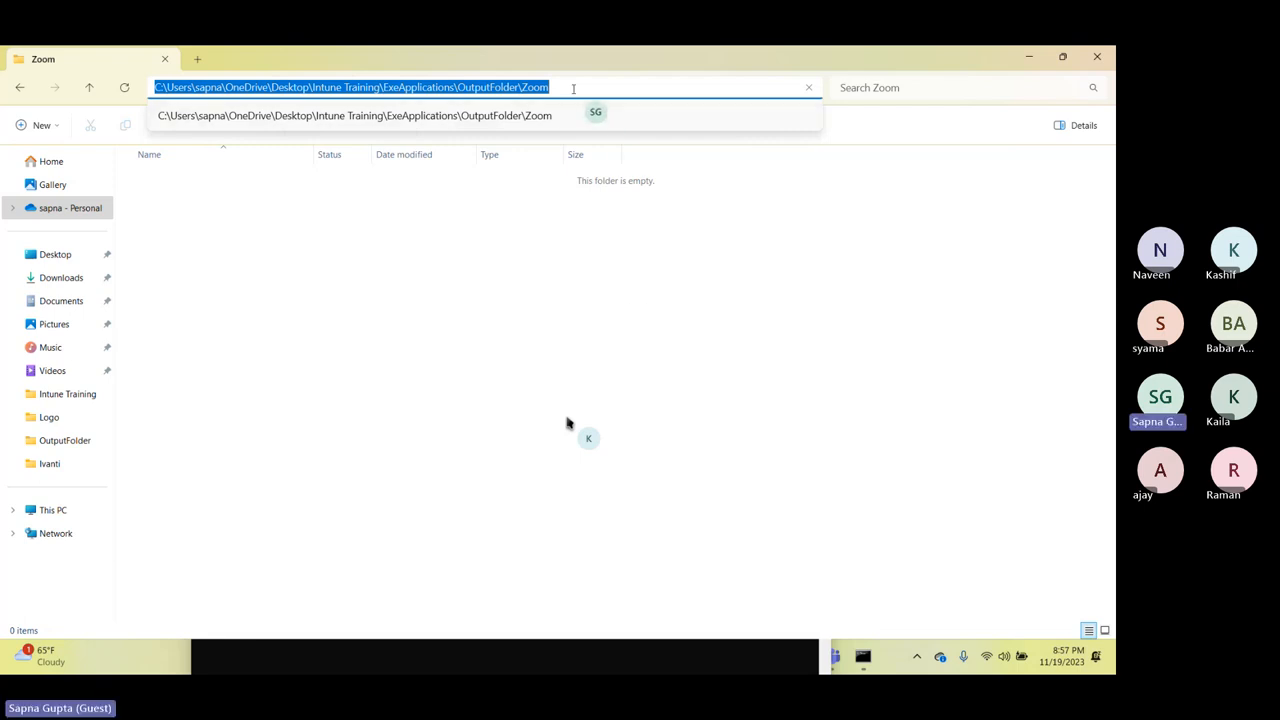
Submit the ExeApplications\OutputFolder\Zoom path as the output folder and answer n to specifying a catalog folder.
left_click(648, 660)
key("ctrl+v")
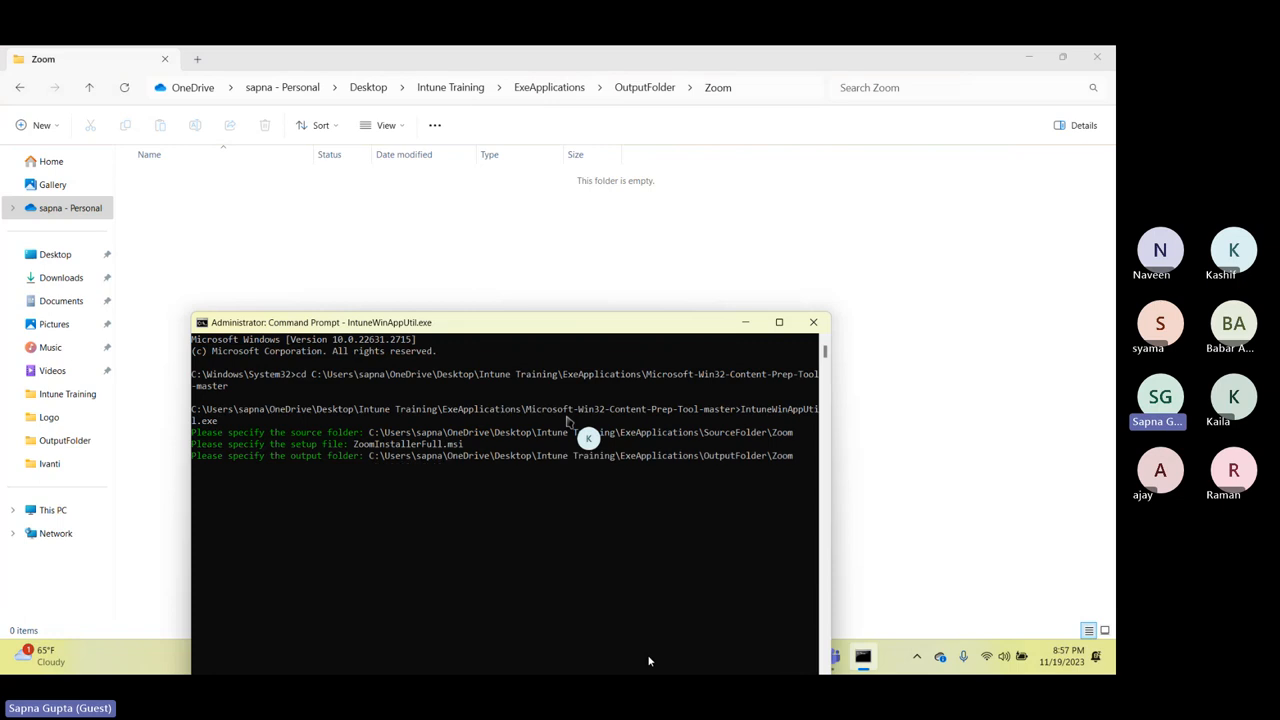
key("Return")
type("n")
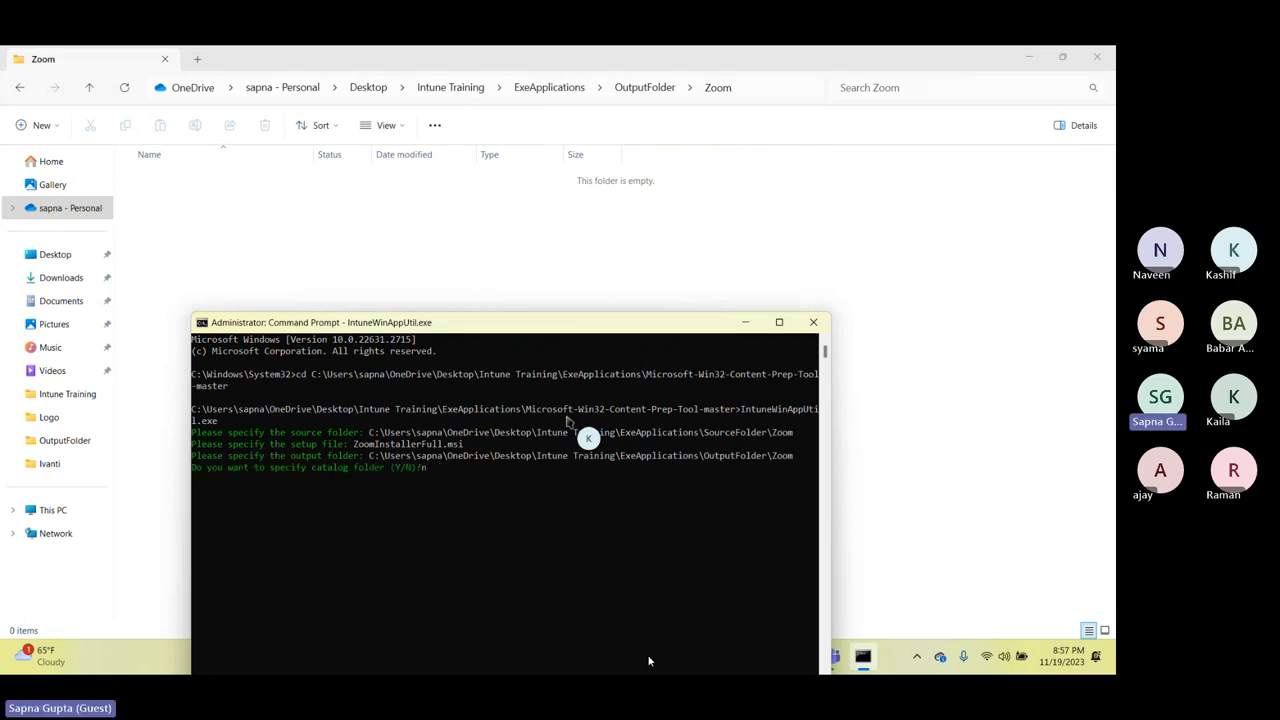
key("Return")
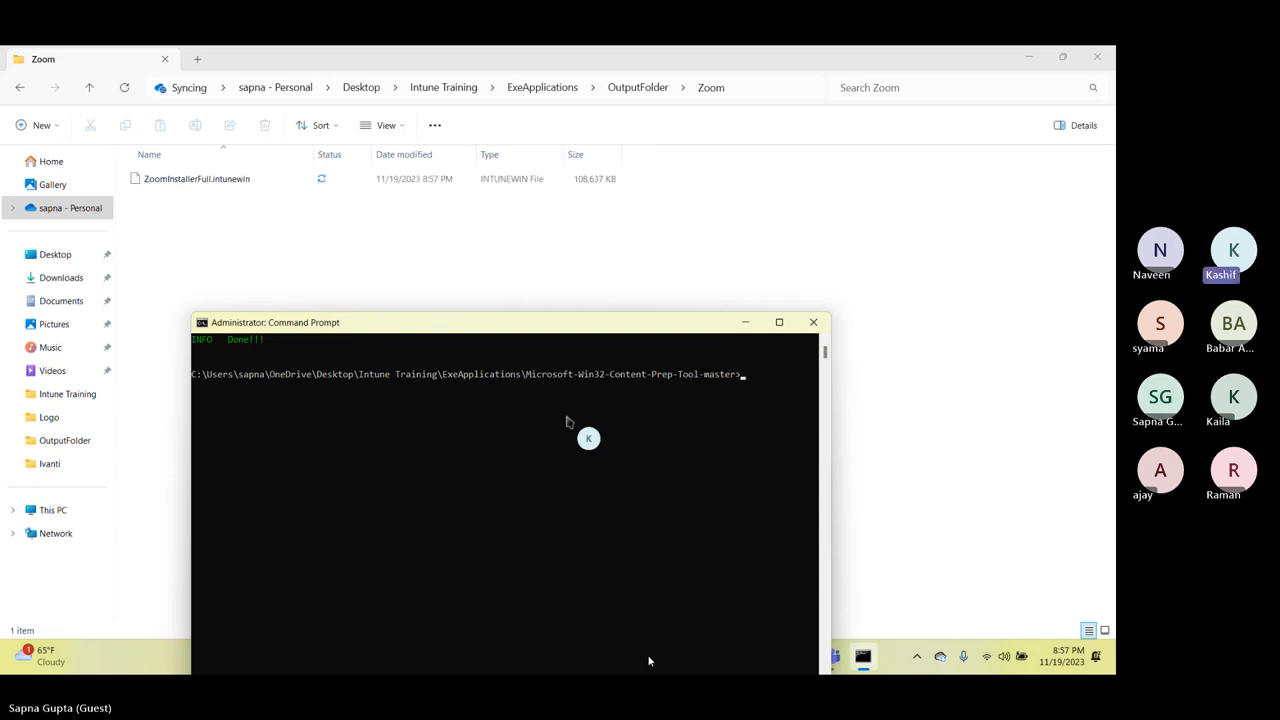
Minimize the Command Prompt window and switch to the Add App page in the Intune admin center.
left_click(746, 323)
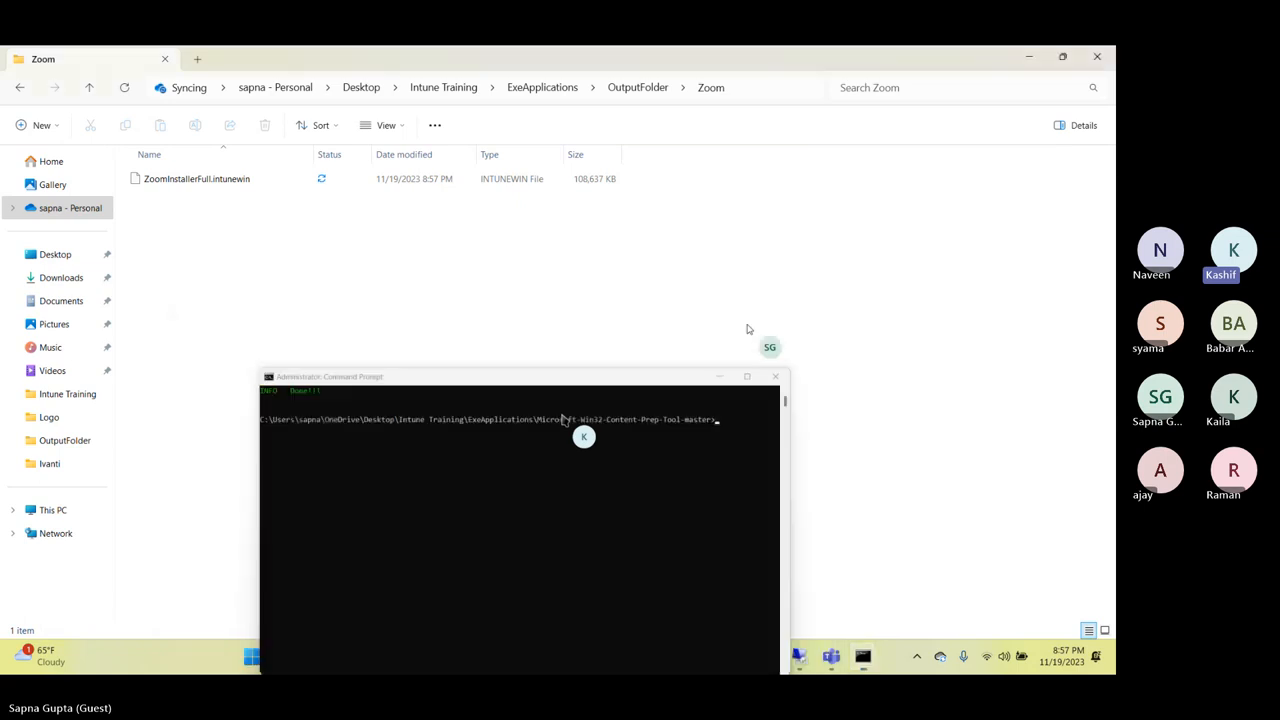
left_click(871, 532)
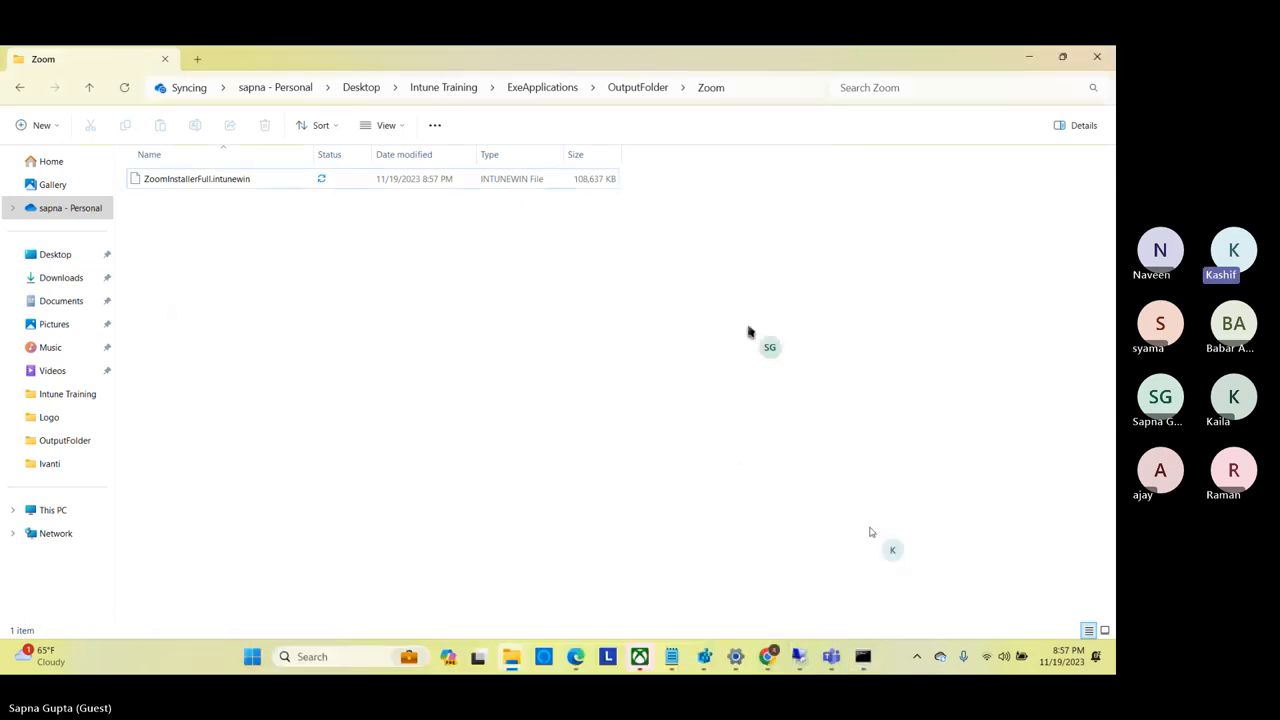
mouse_move(768, 657)
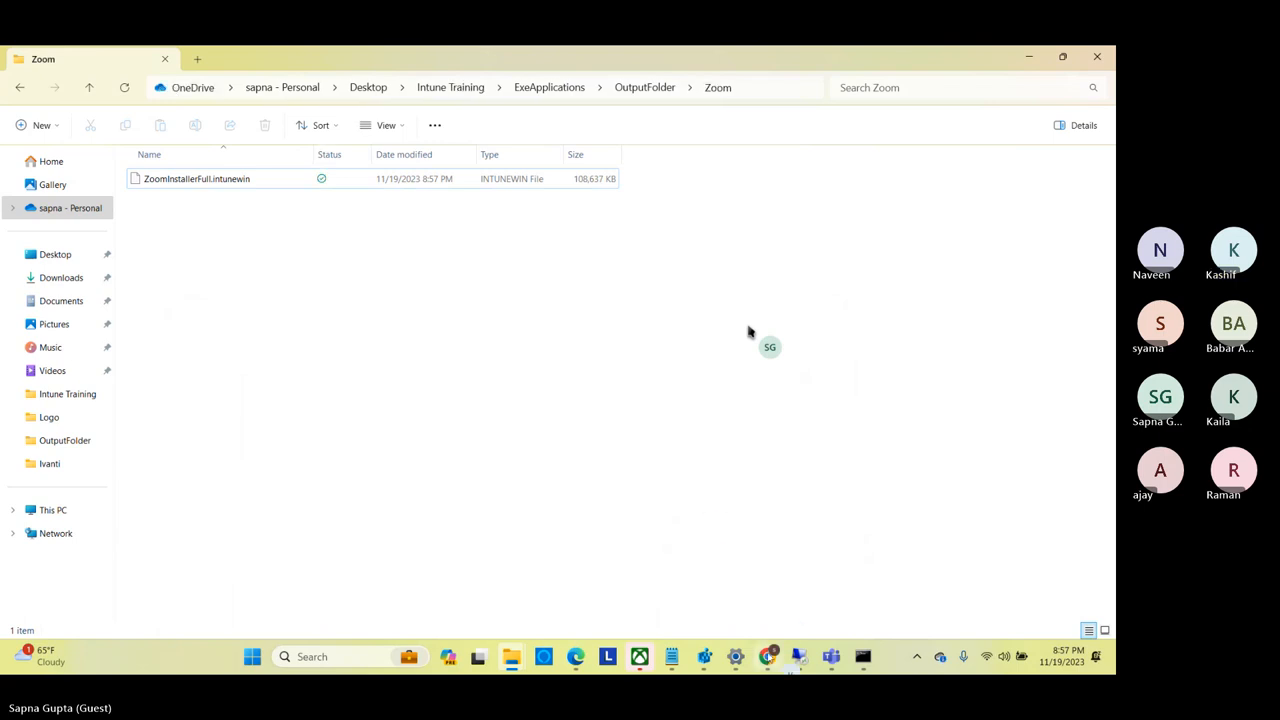
key("alt+Tab")
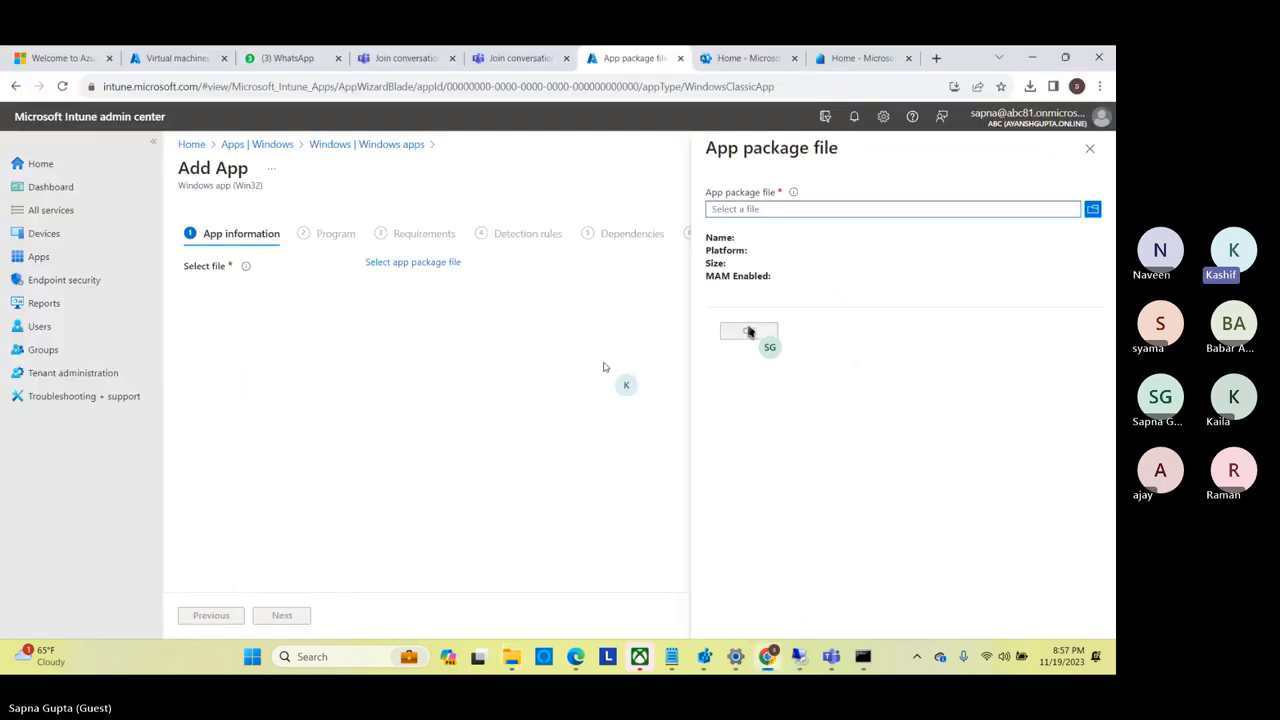
Load ZoomInstallerFull.intunewin from the ExeApplications\OutputFolder\Zoom folder as the app package file and accept it.
left_click(821, 212)
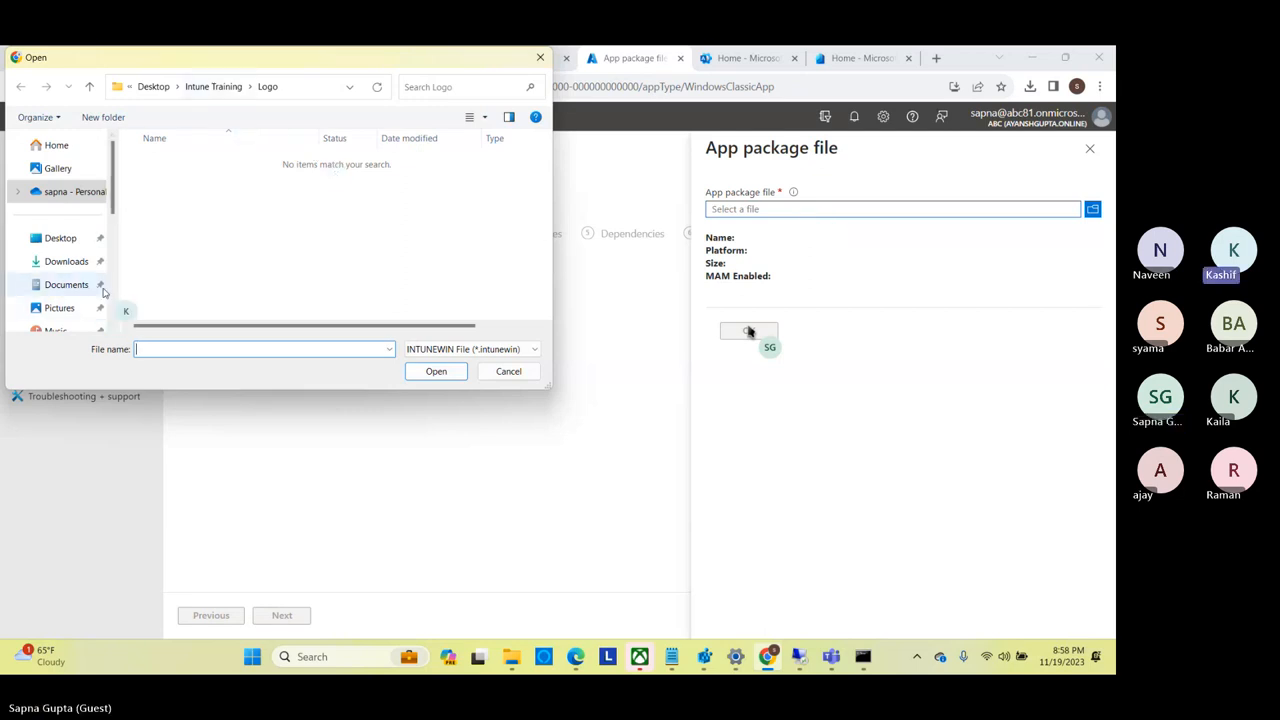
left_click(210, 87)
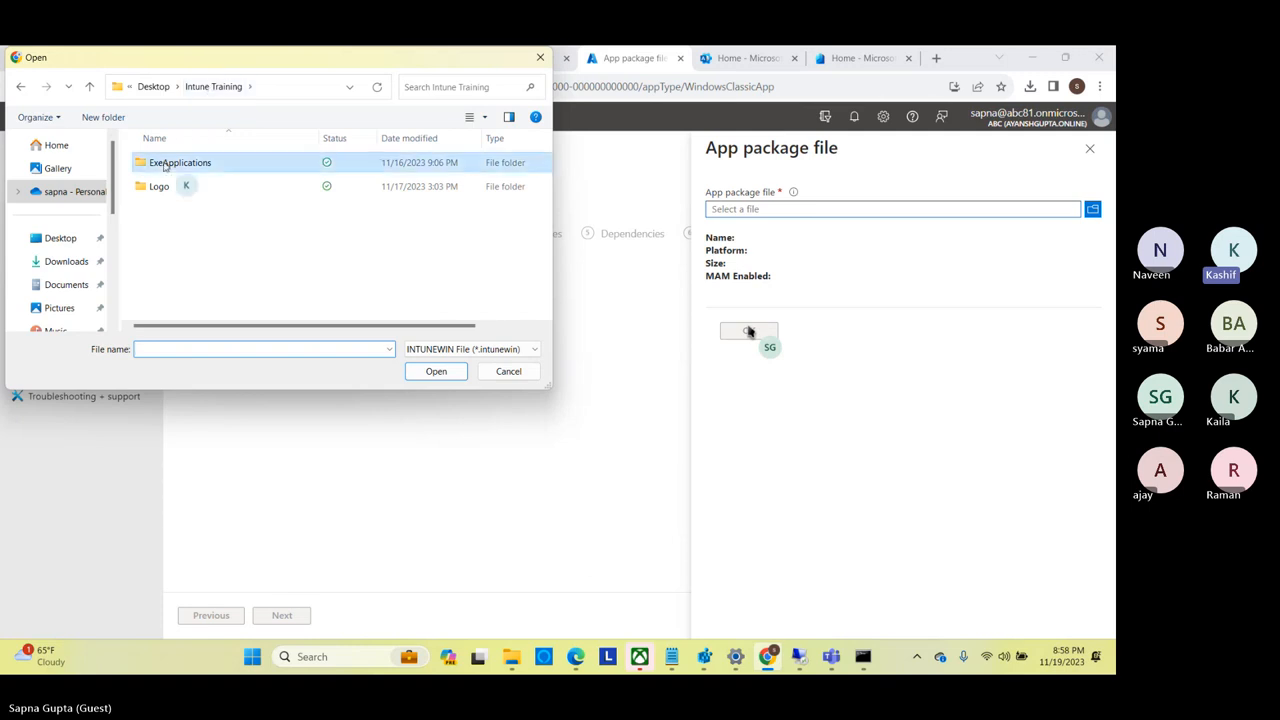
double_click(166, 163)
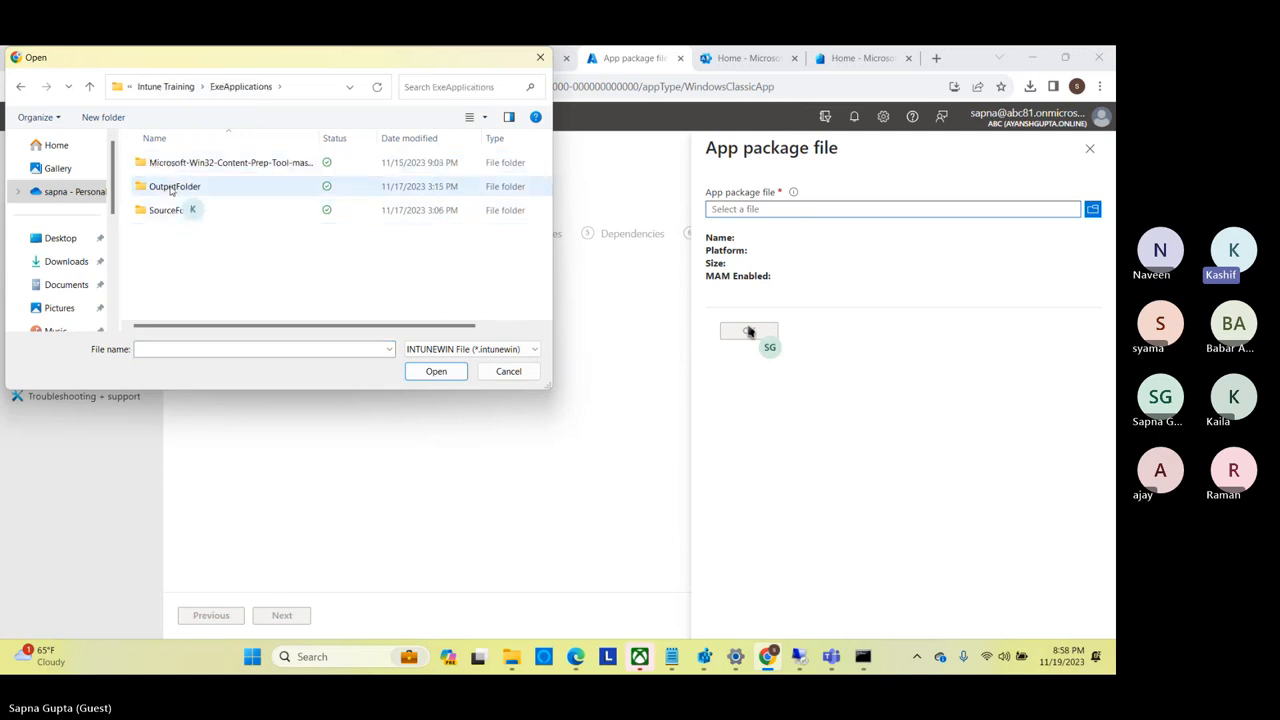
left_click(172, 190)
double_click(172, 190)
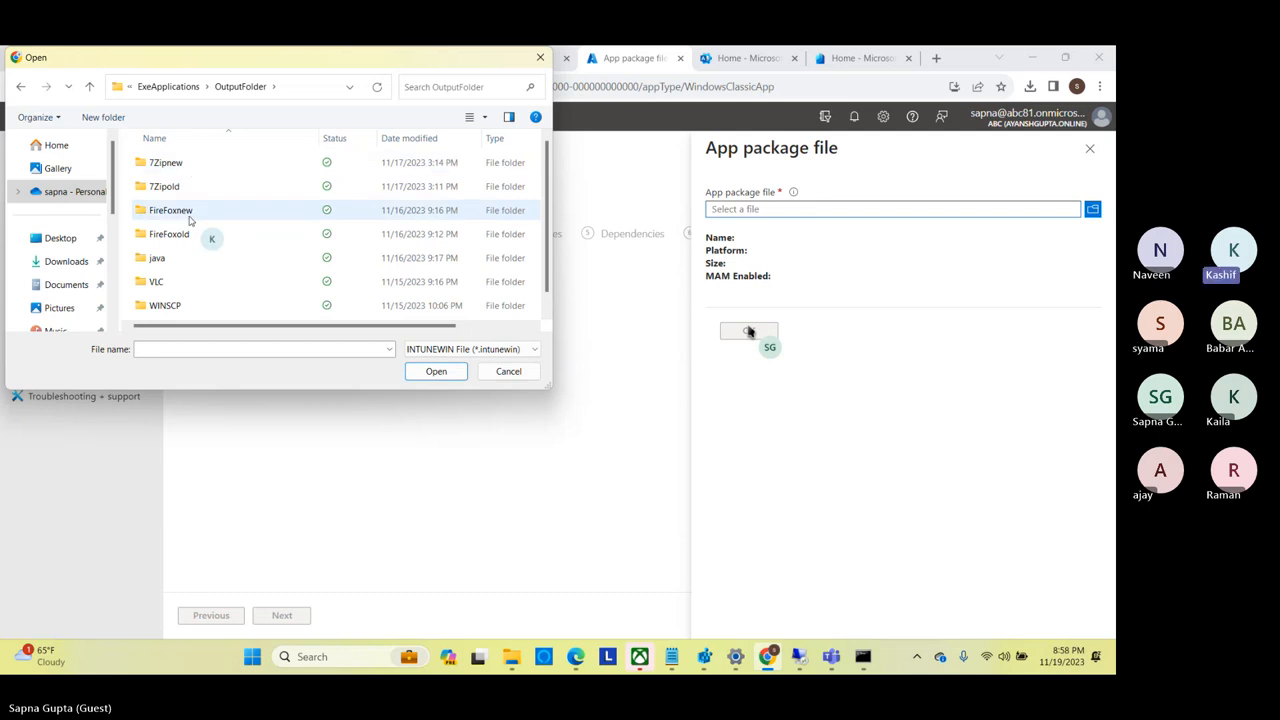
scroll(182, 307, "down", 1)
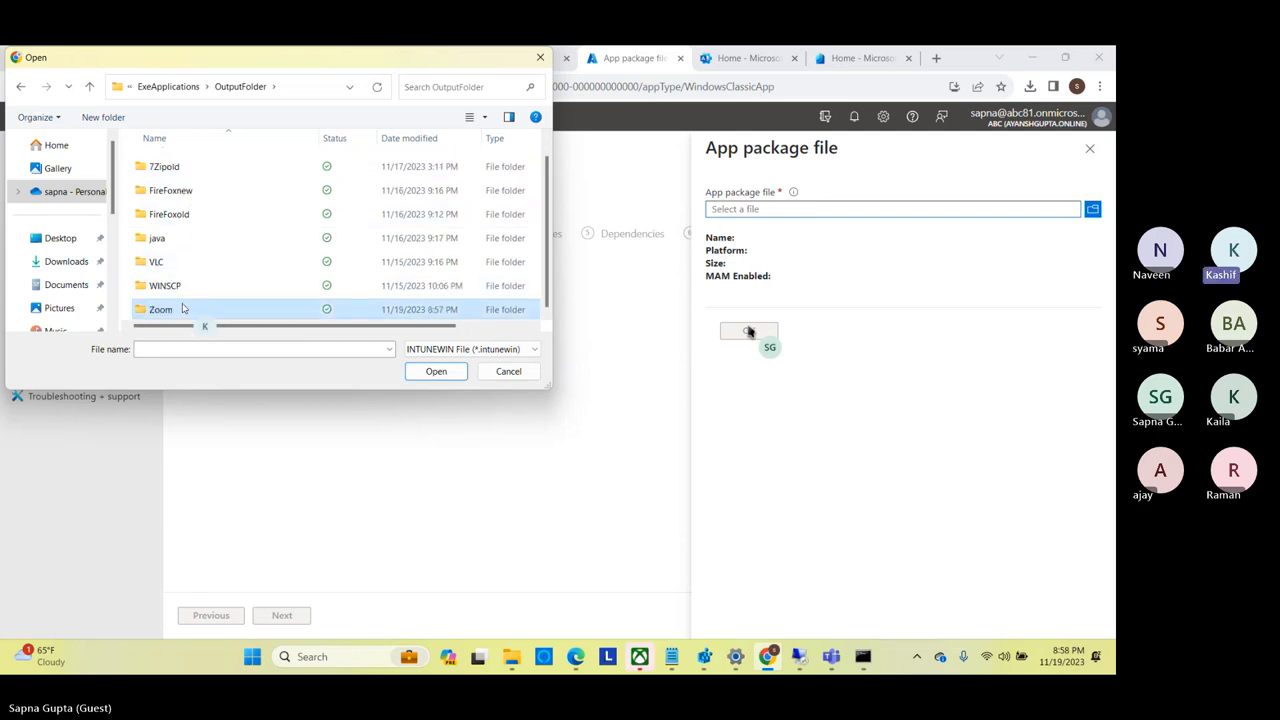
double_click(182, 307)
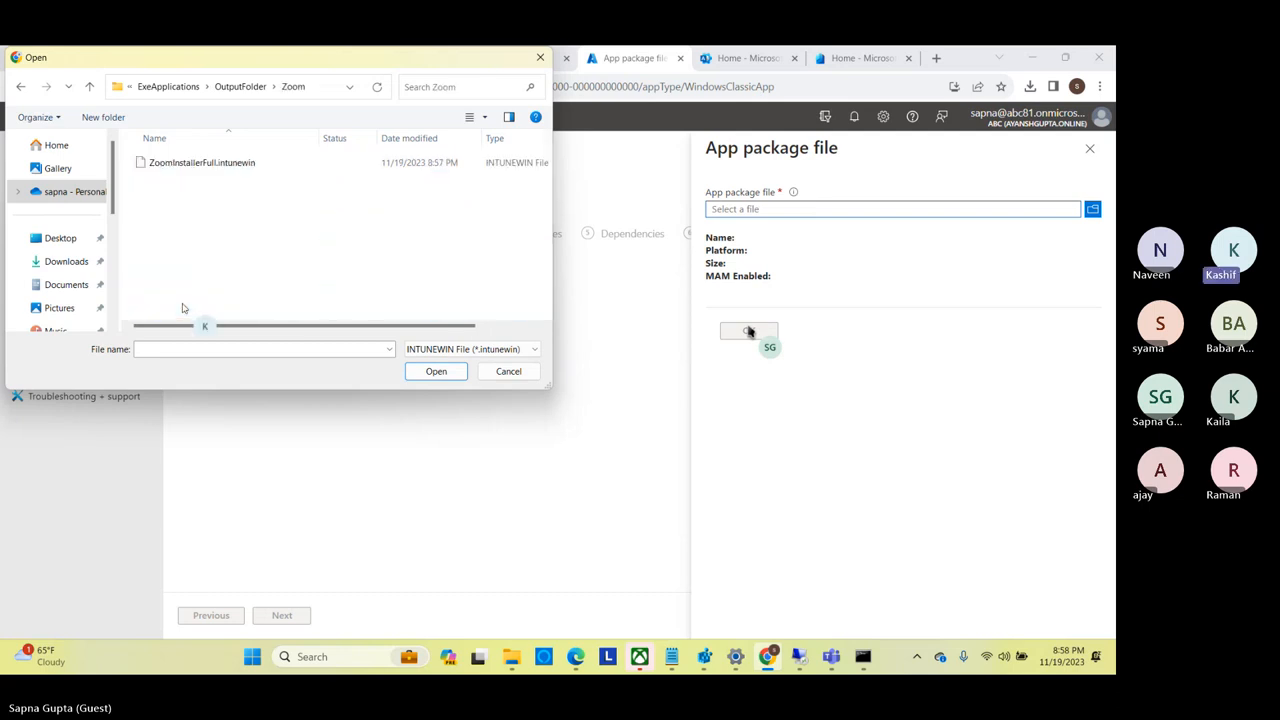
left_click(240, 162)
double_click(240, 162)
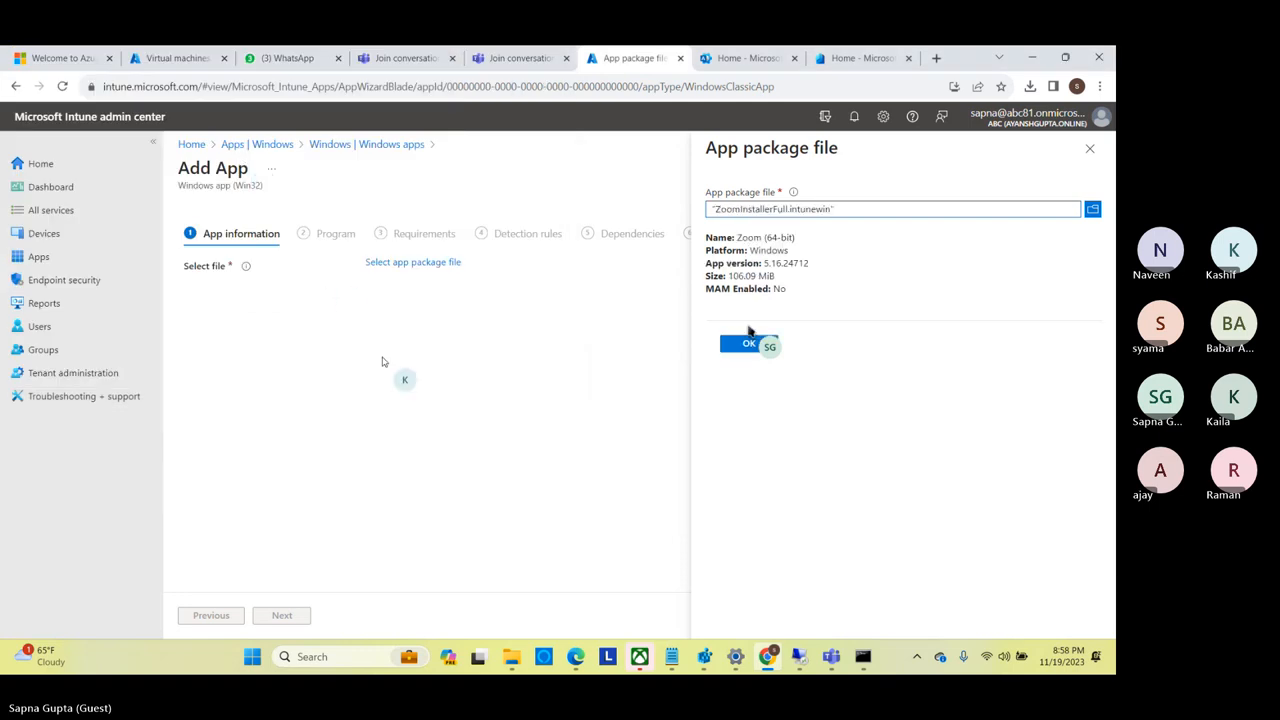
left_click(749, 340)
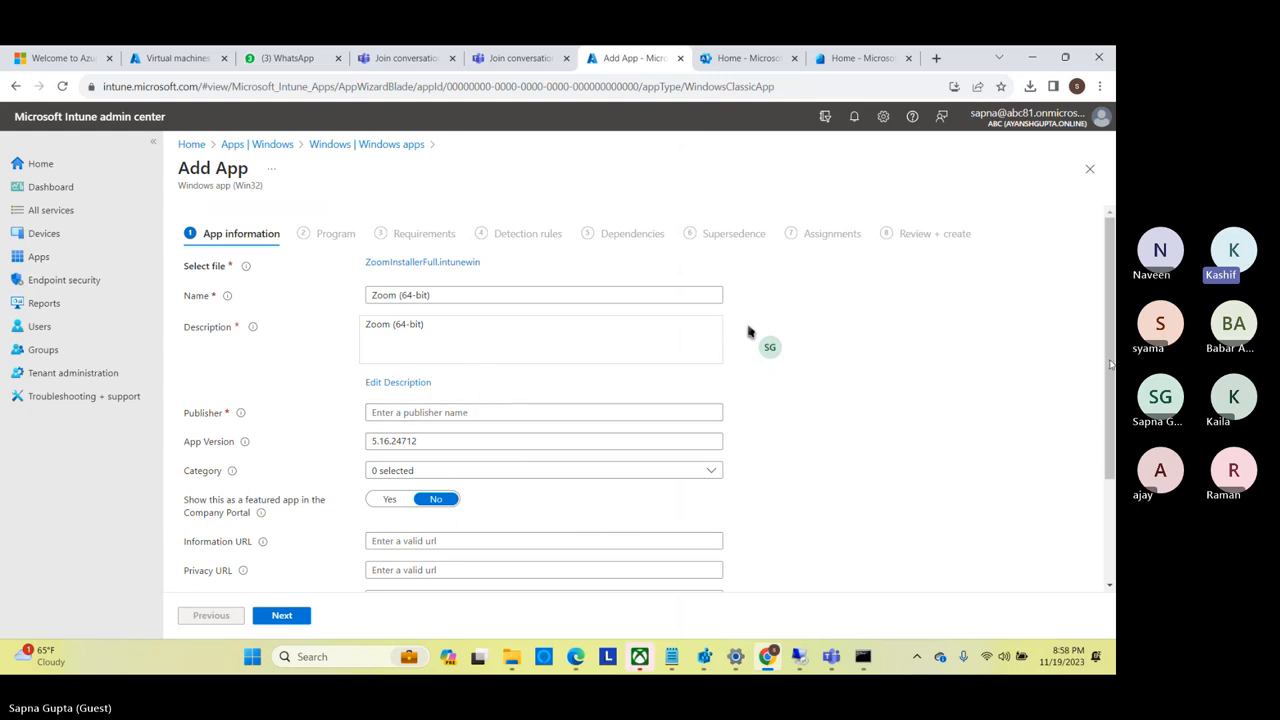
Set the app's publisher to zoom.
scroll(1110, 365, "down", 3)
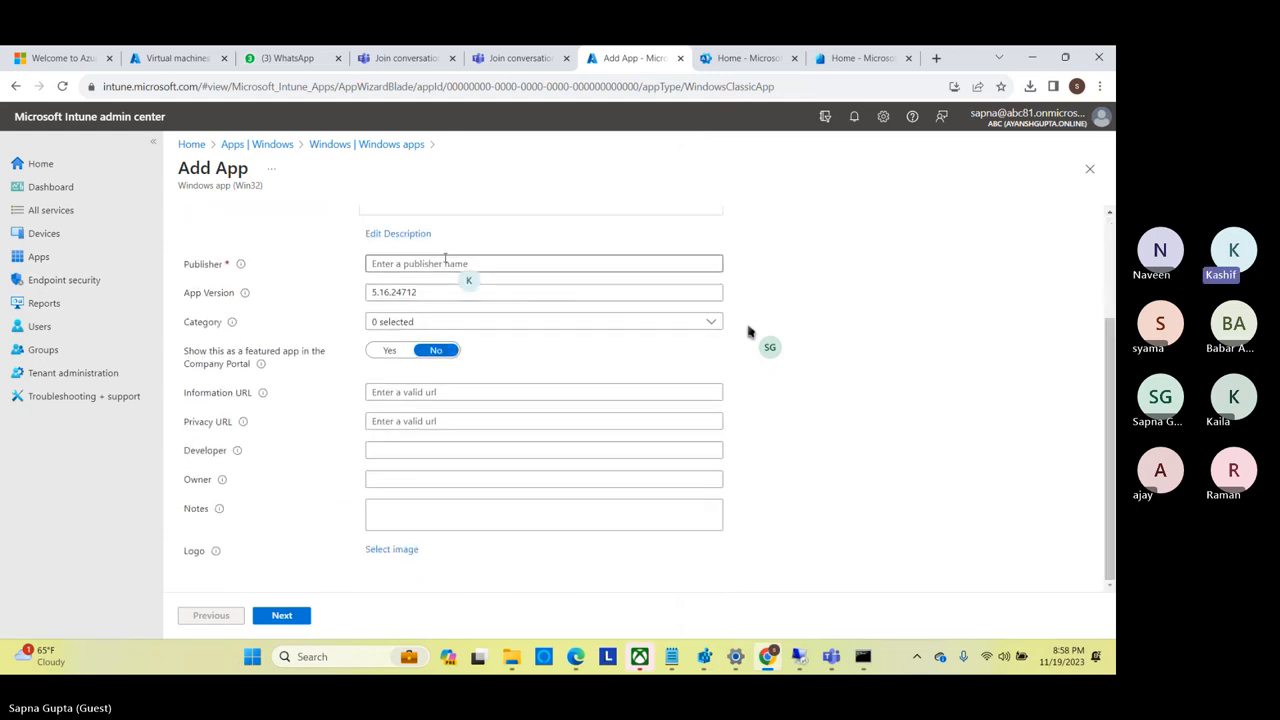
left_click(430, 263)
type("zoom")
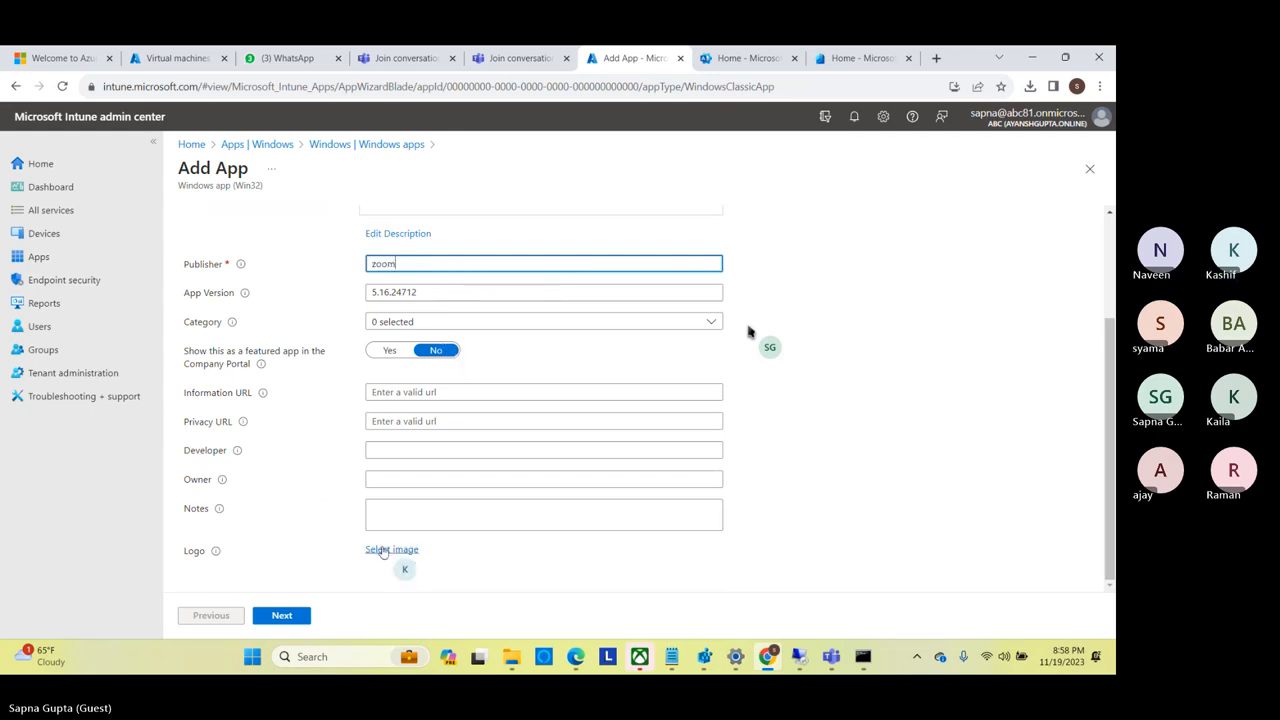
Set the app's logo to zoom.png from the Intune Training\Logo folder and continue to the Program settings.
left_click(391, 550)
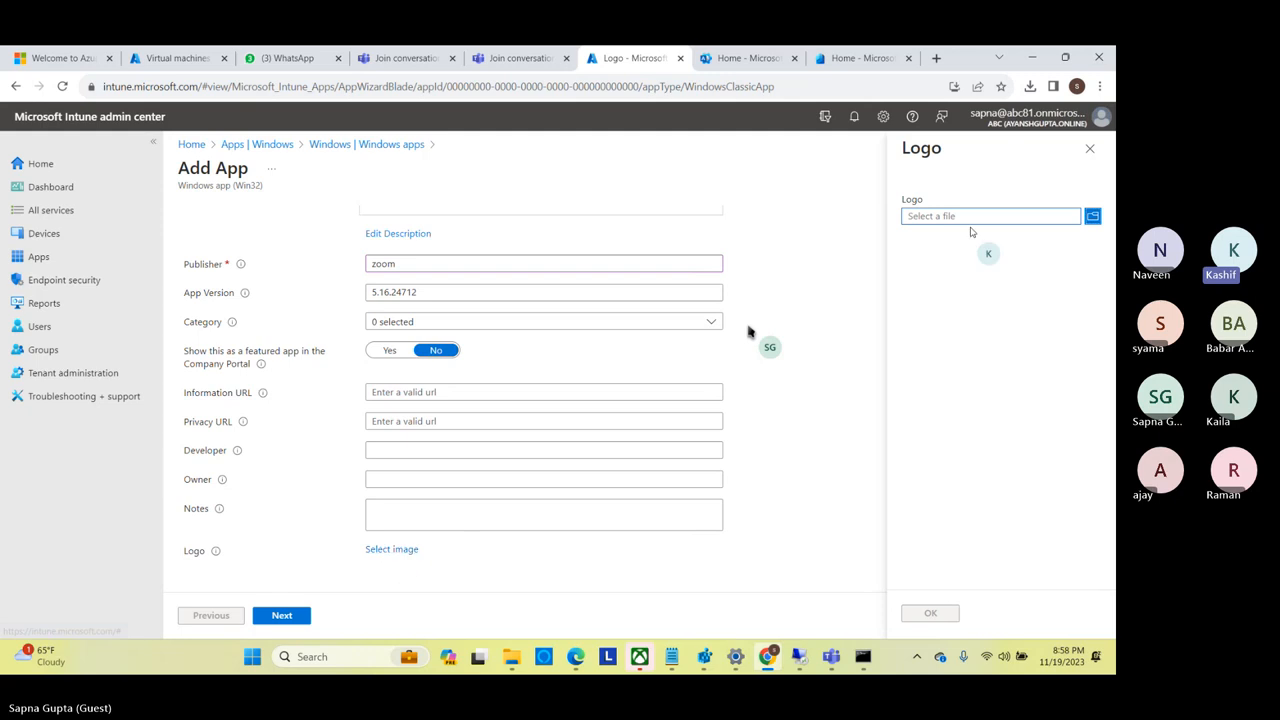
left_click(970, 218)
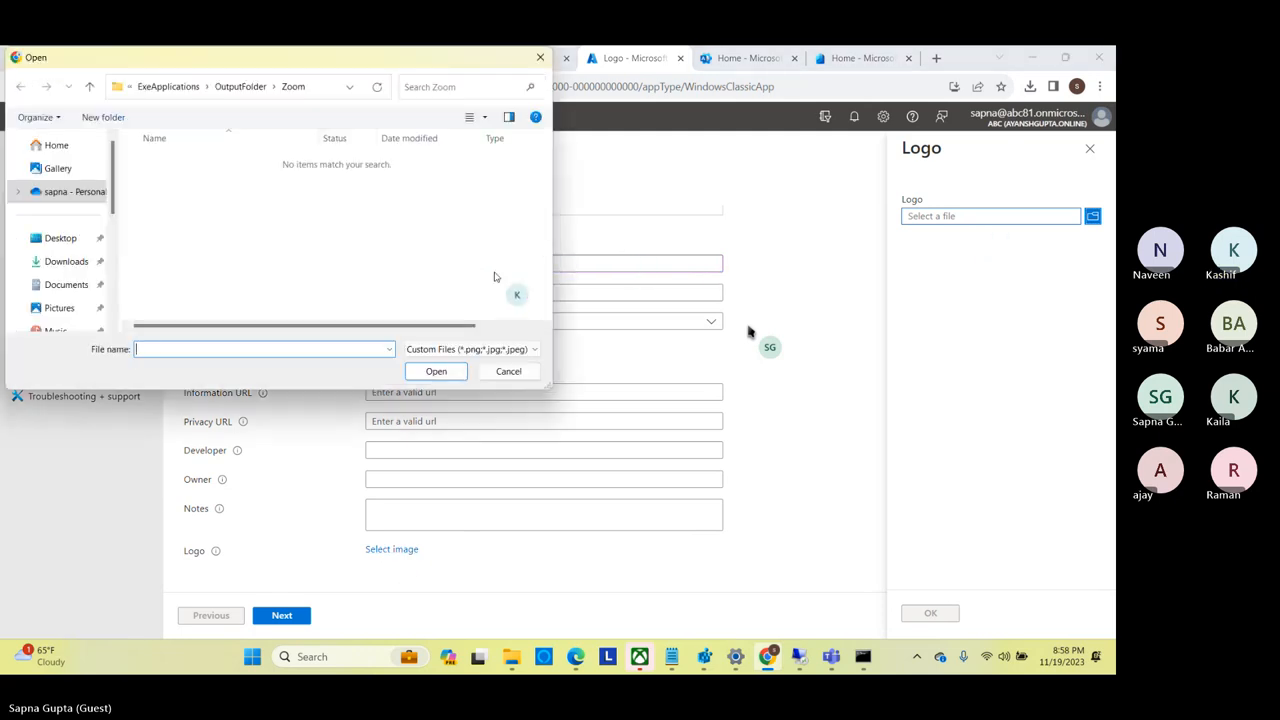
left_click(229, 87)
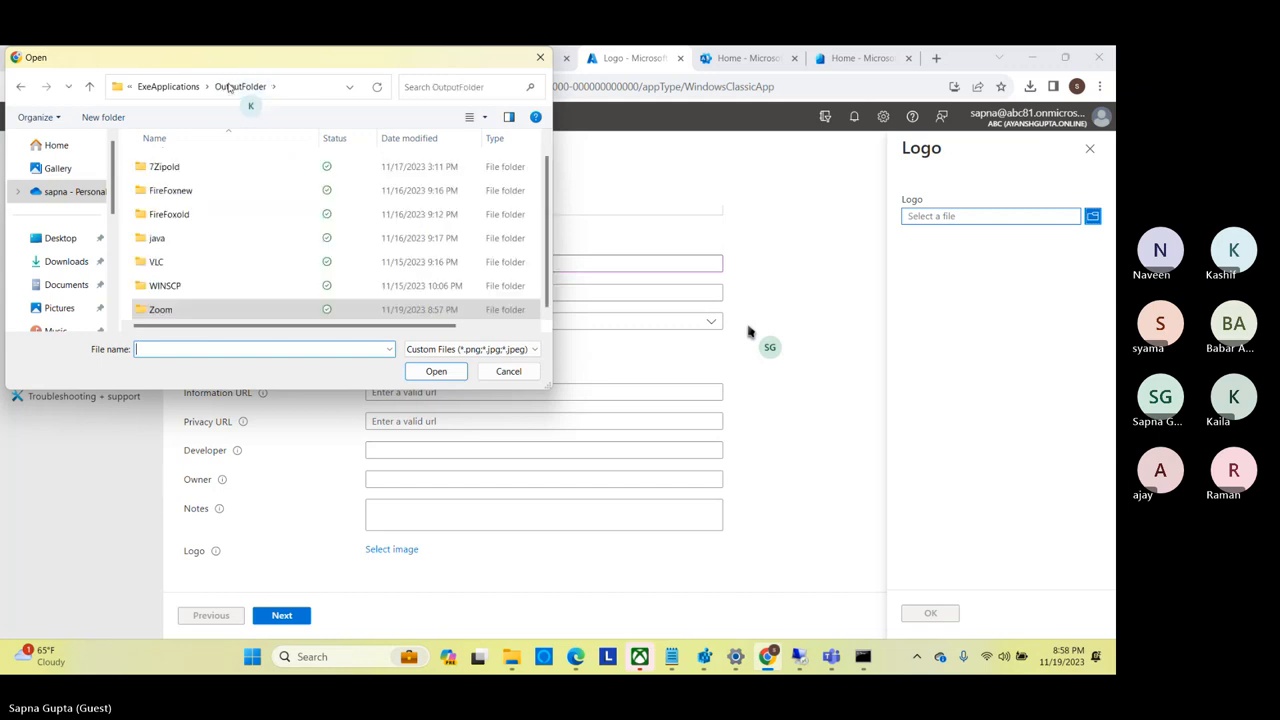
left_click(167, 263)
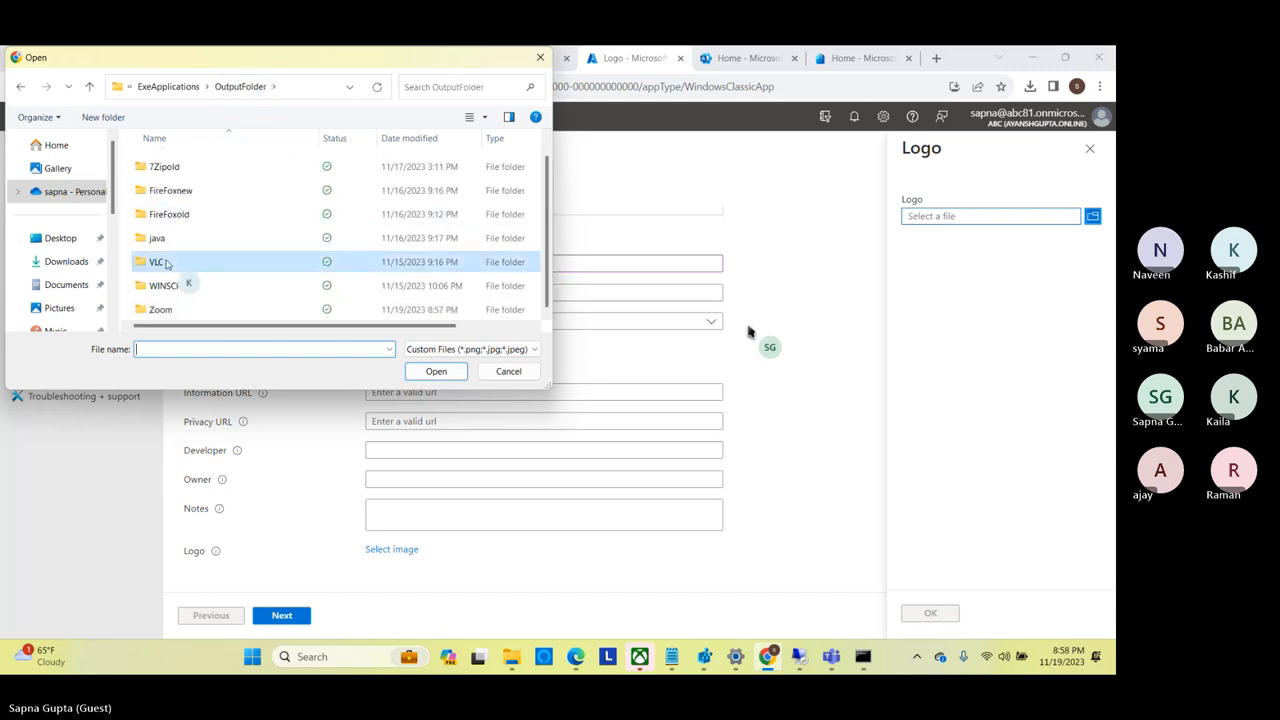
left_click(163, 87)
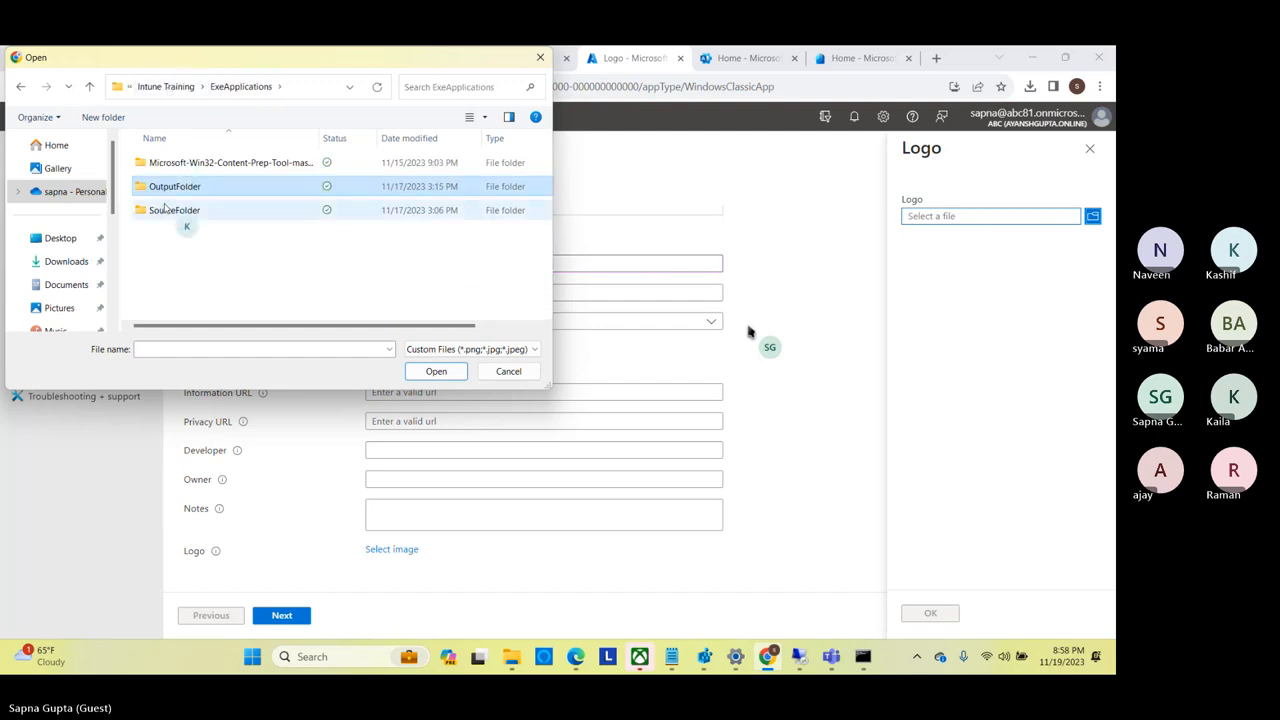
left_click(169, 88)
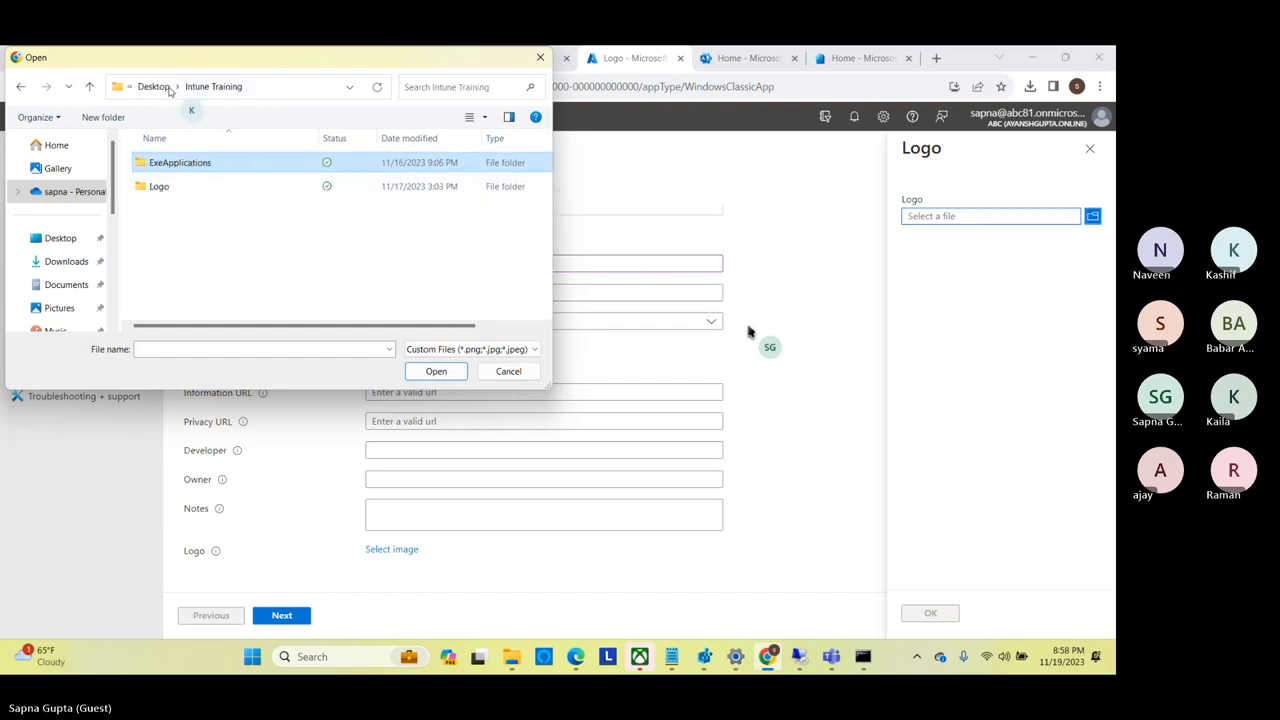
double_click(163, 186)
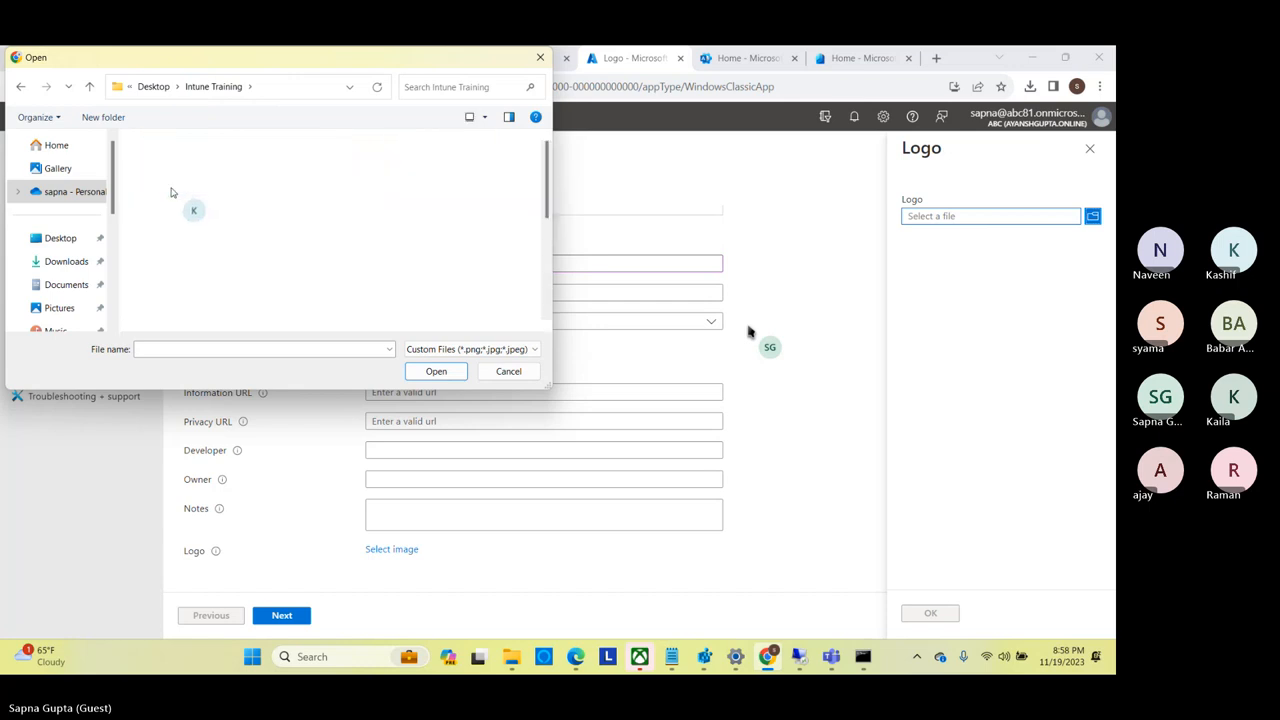
key("z")
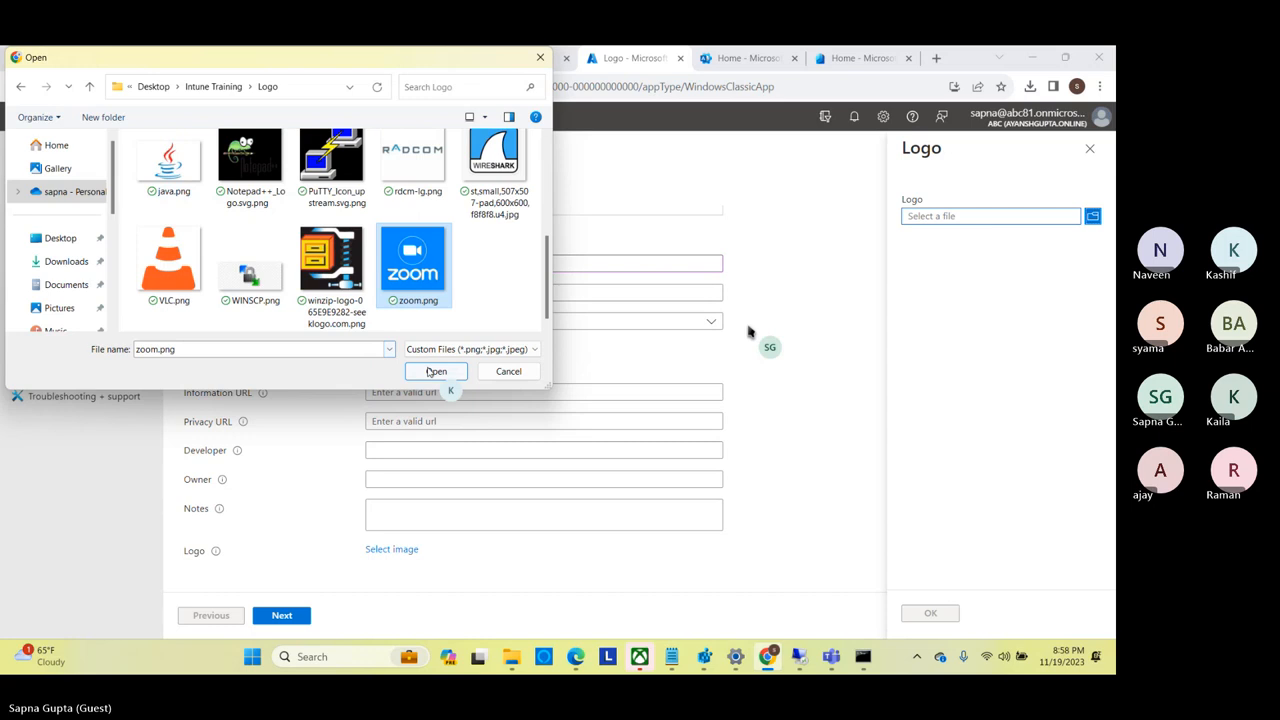
left_click(436, 372)
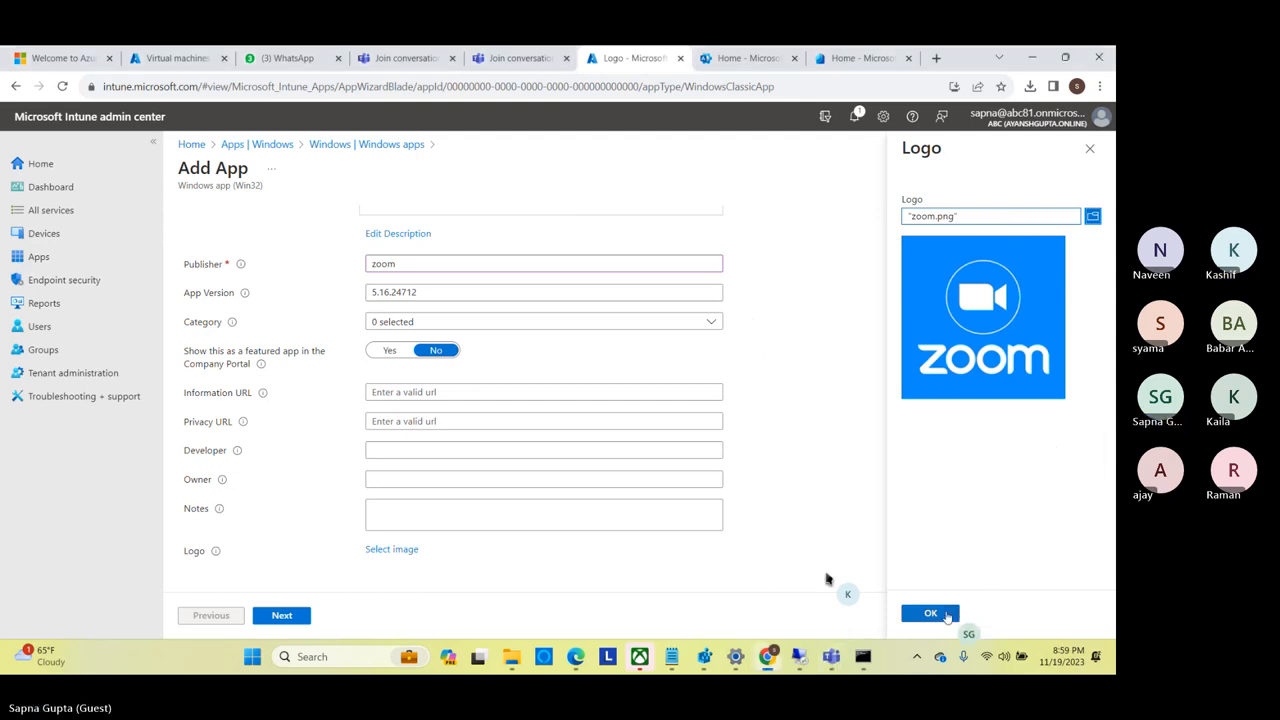
left_click(943, 612)
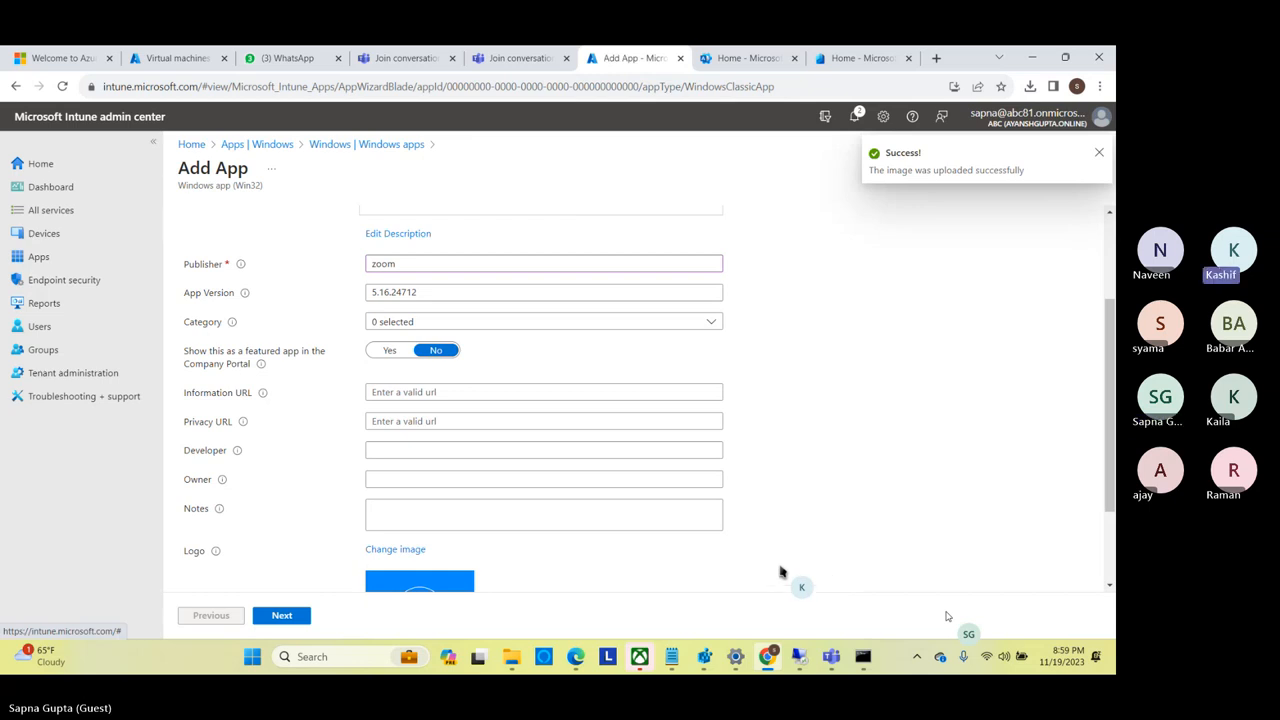
left_click(283, 621)
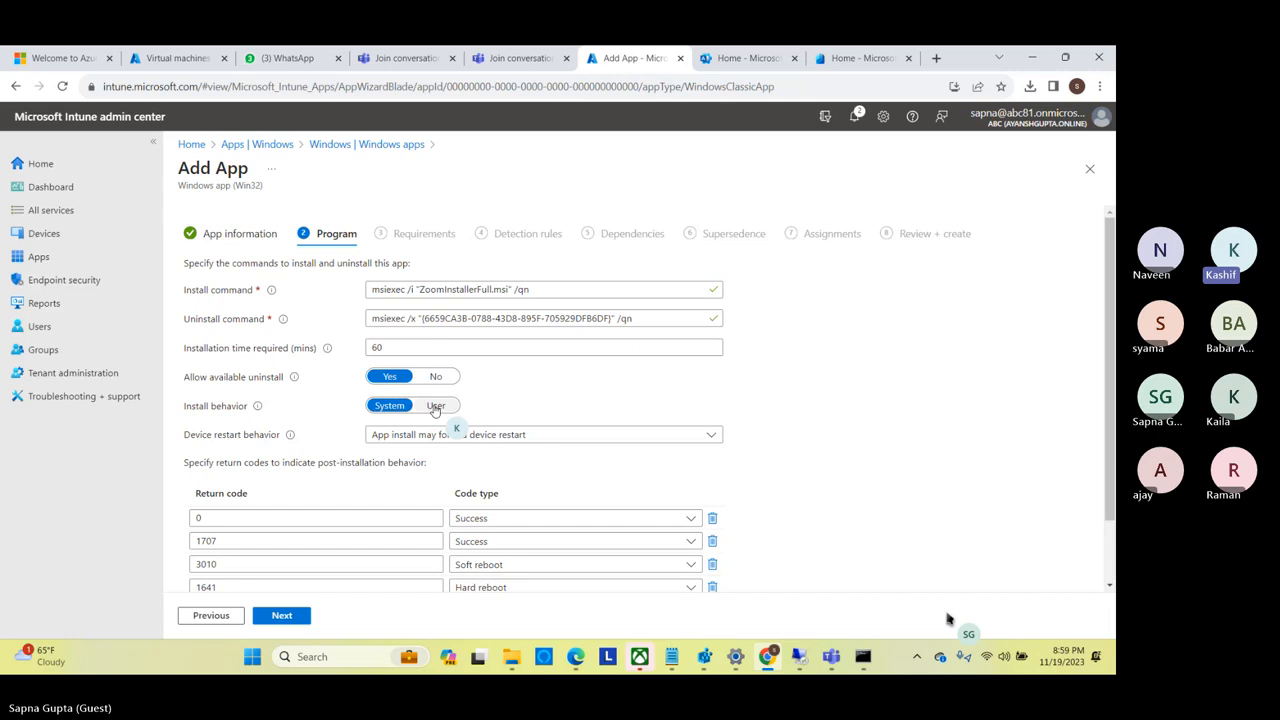
left_click(435, 406)
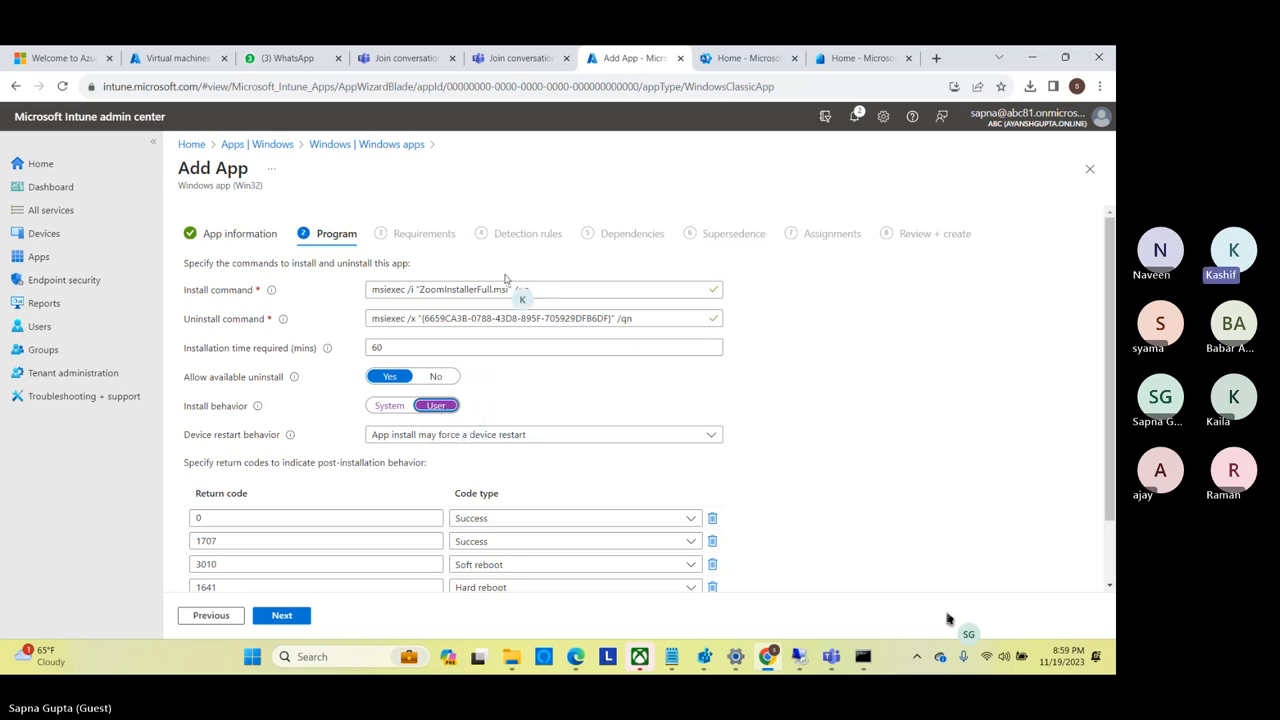
left_click_drag(530, 289, 460, 290)
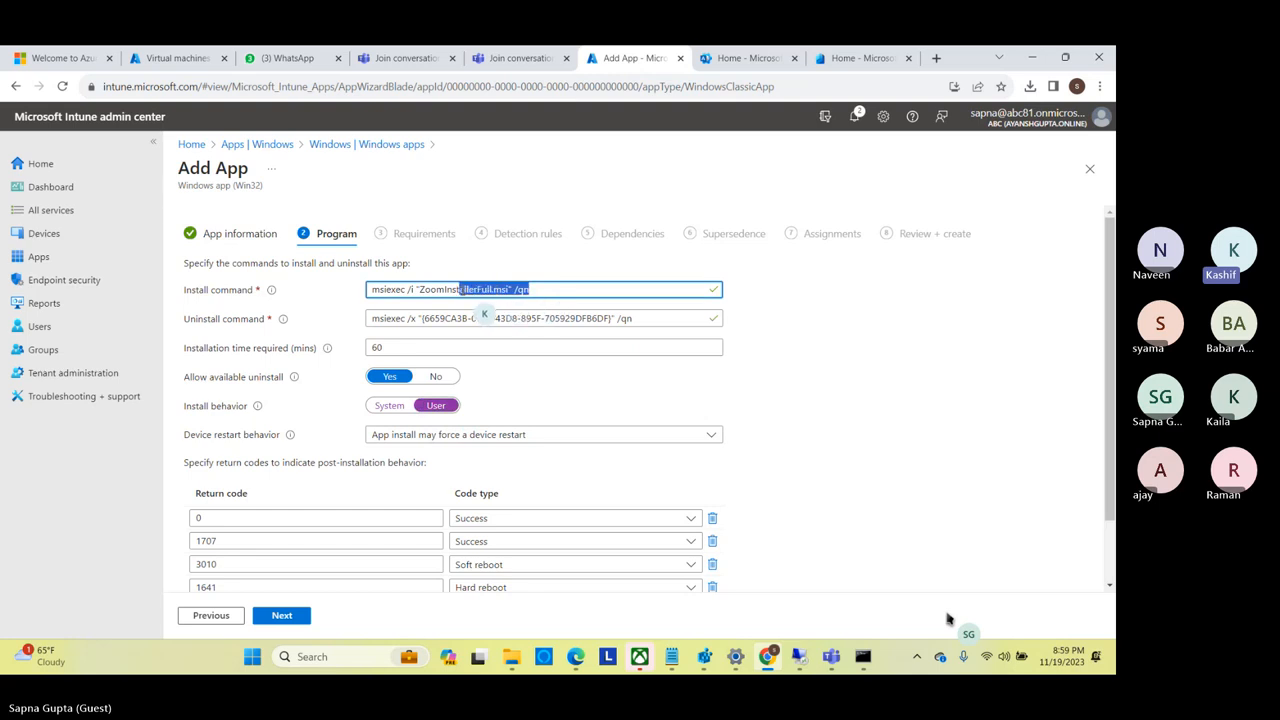
left_click(460, 290)
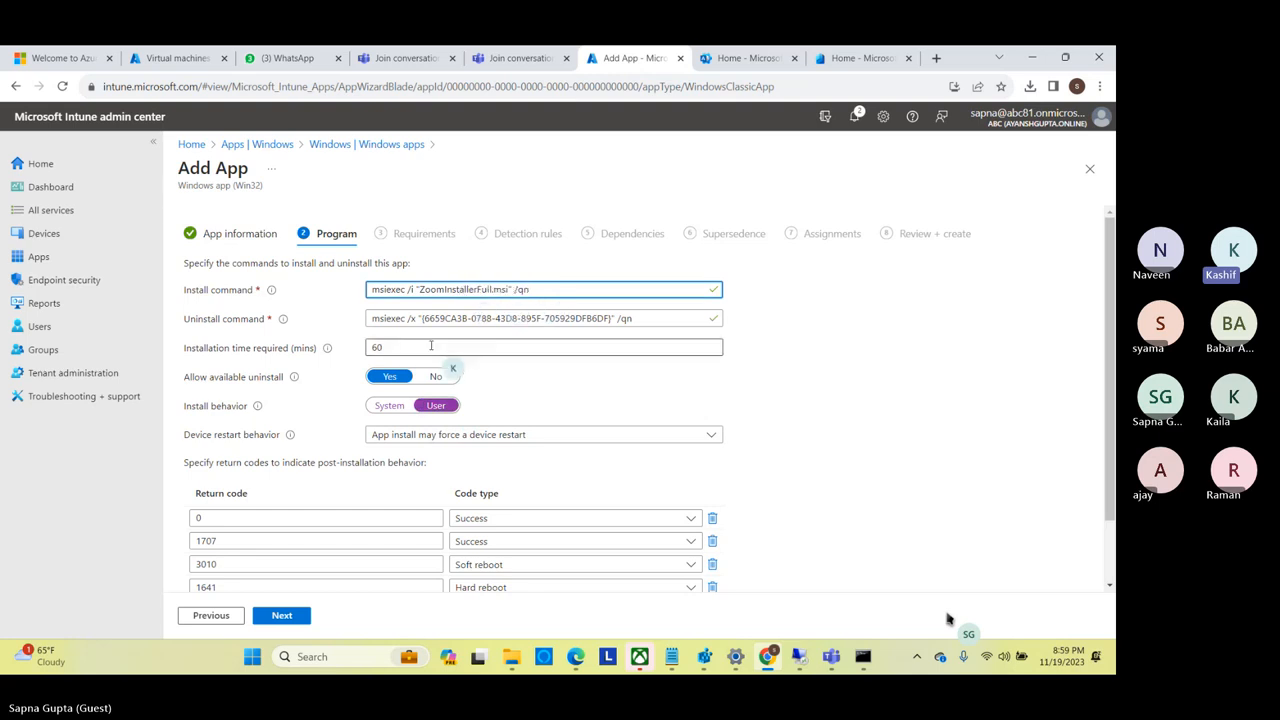
left_click(380, 407)
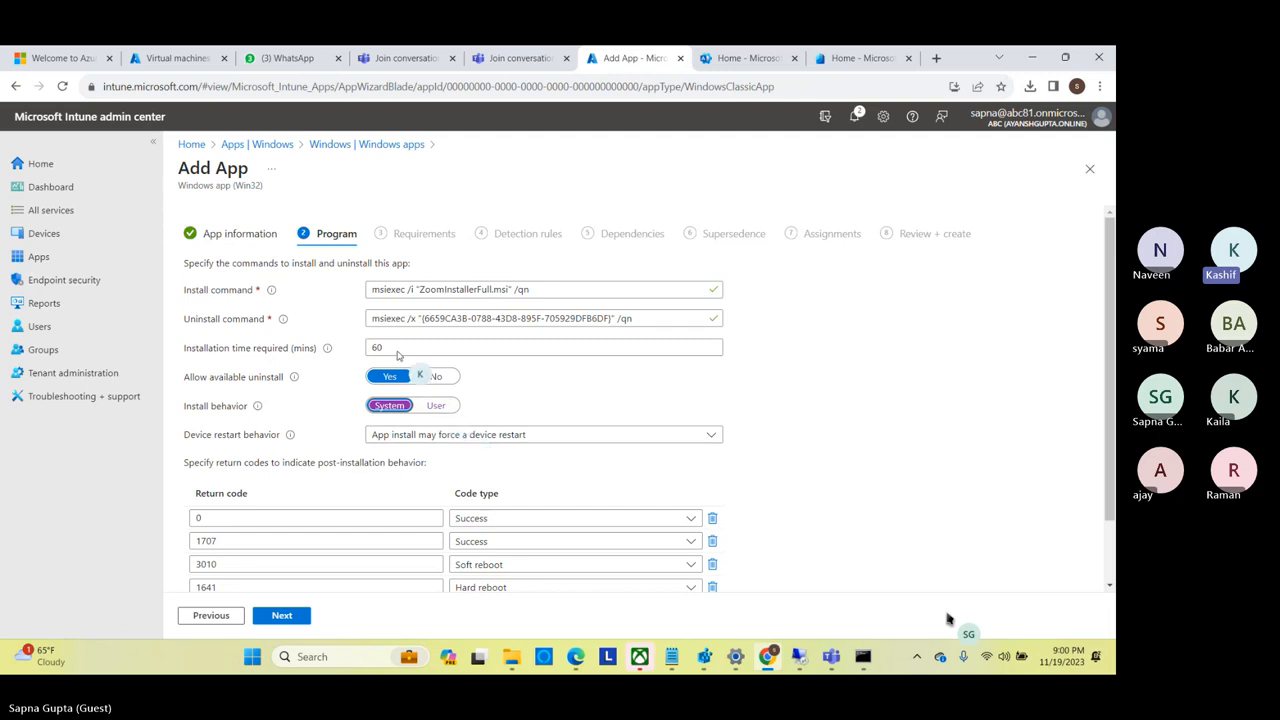
Set the required installation time to 10 minutes and continue to the Requirements settings.
left_click(379, 348)
left_click_drag(382, 347, 368, 346)
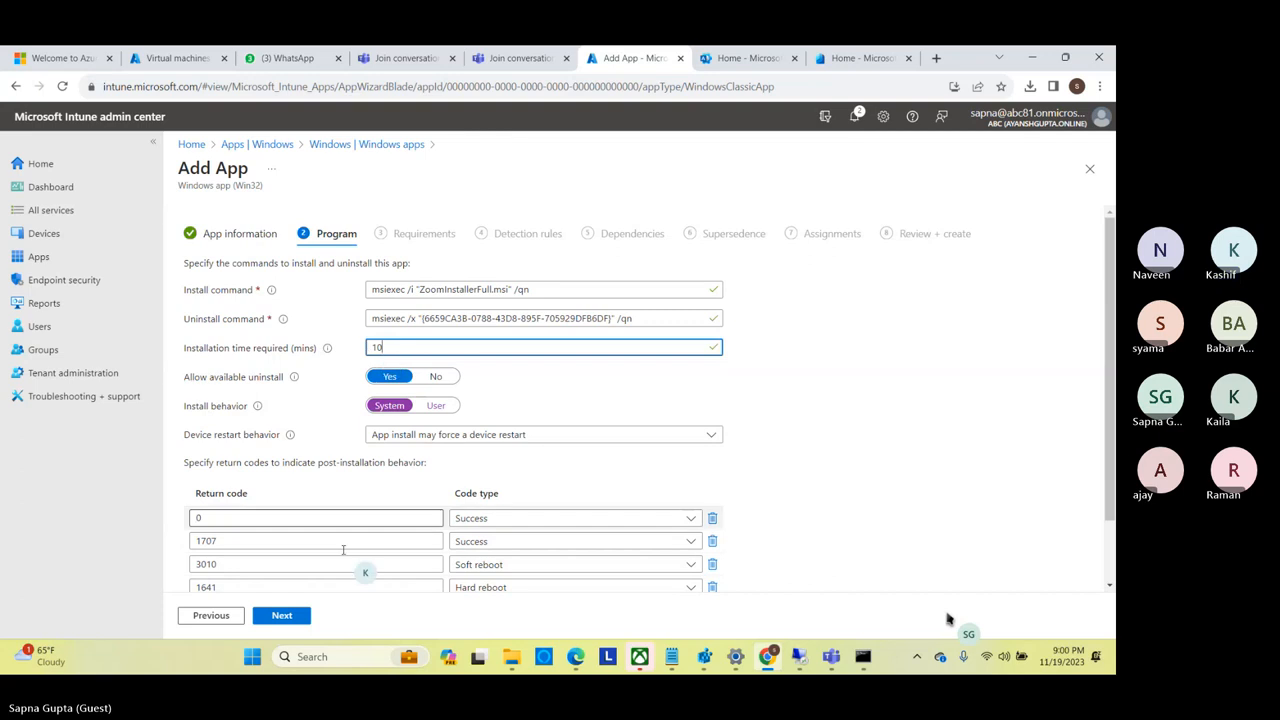
left_click(284, 616)
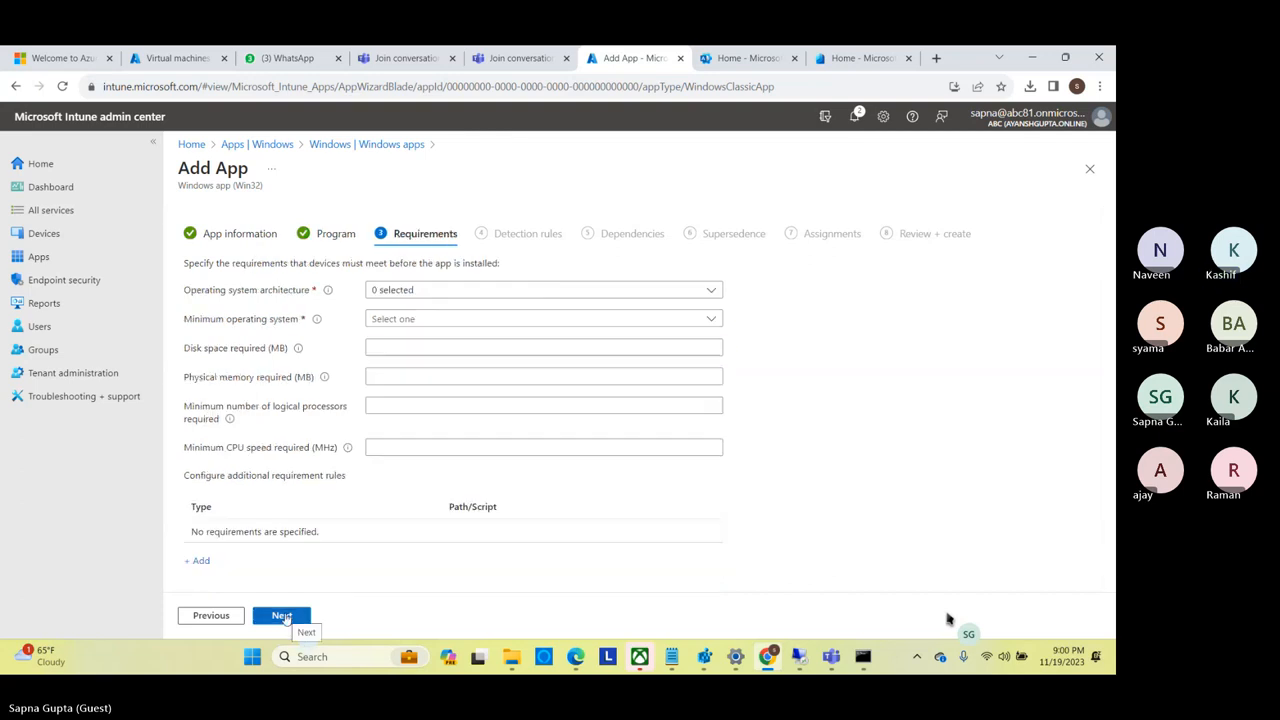
Require 32-bit and 64-bit architectures with Windows 10 1607 as the minimum operating system, and continue to the detection rules.
left_click(465, 303)
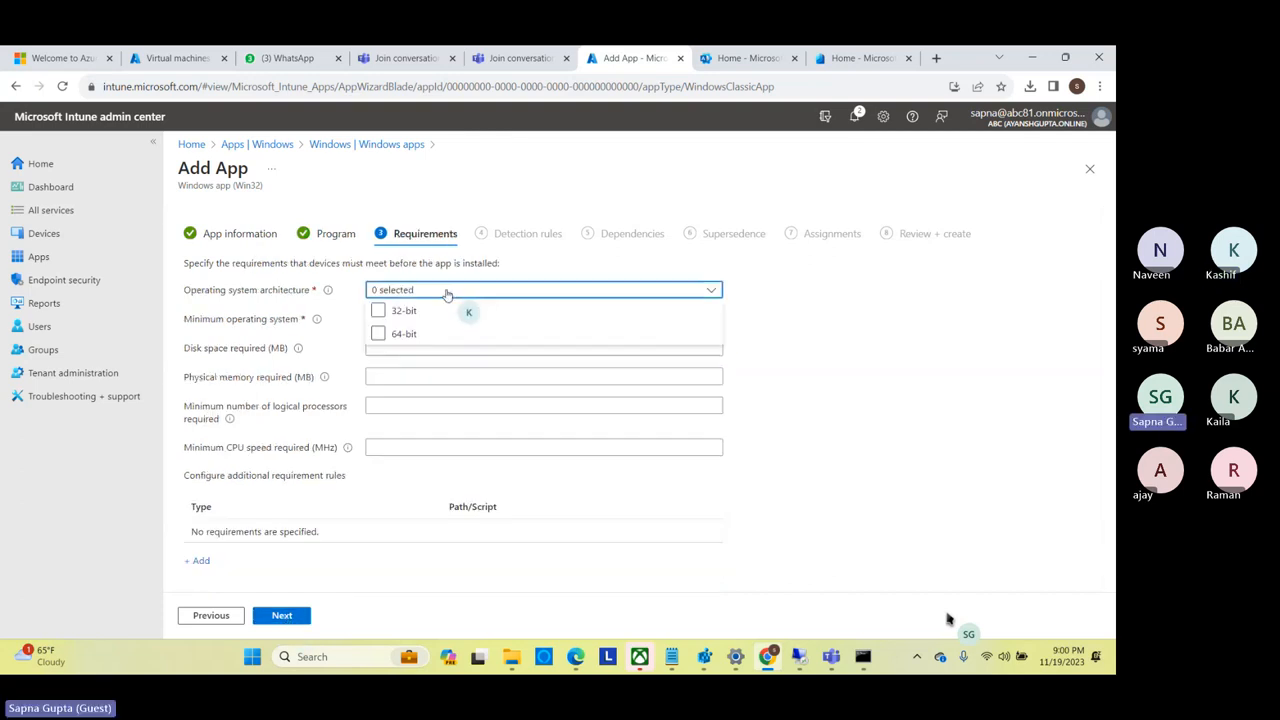
left_click(378, 311)
left_click(378, 334)
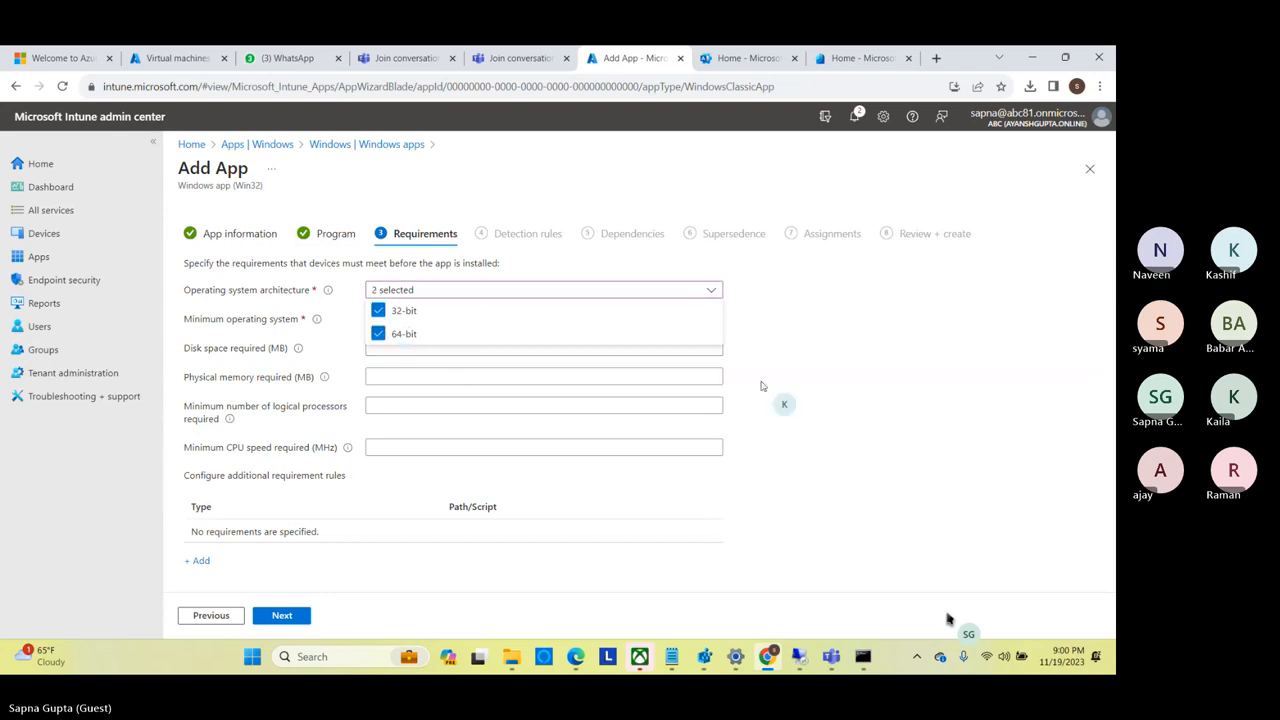
left_click(776, 396)
left_click(418, 320)
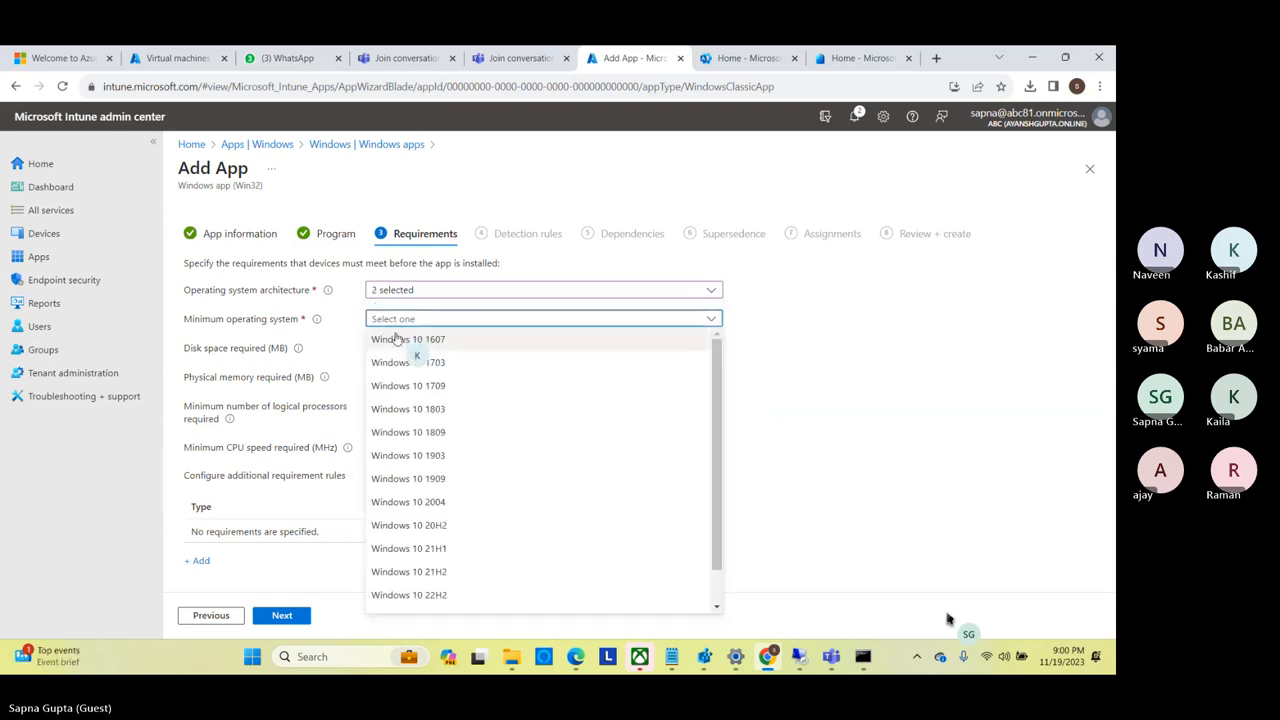
left_click(420, 341)
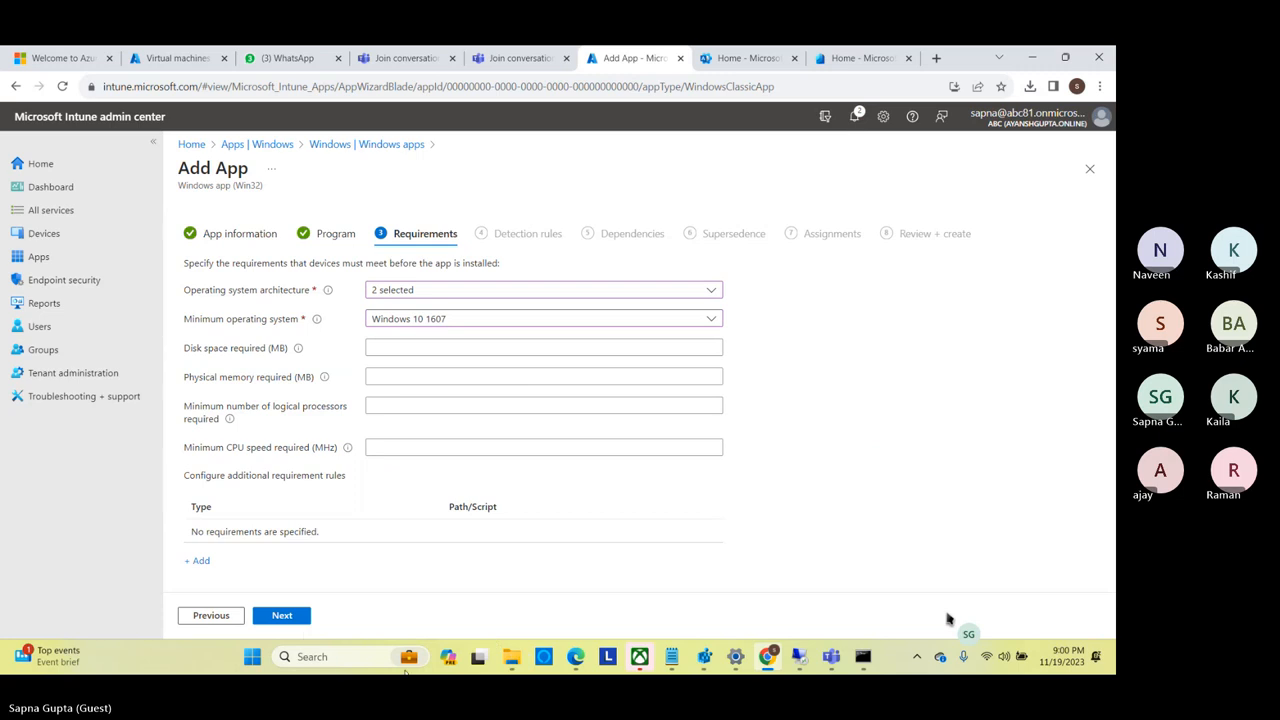
left_click(279, 616)
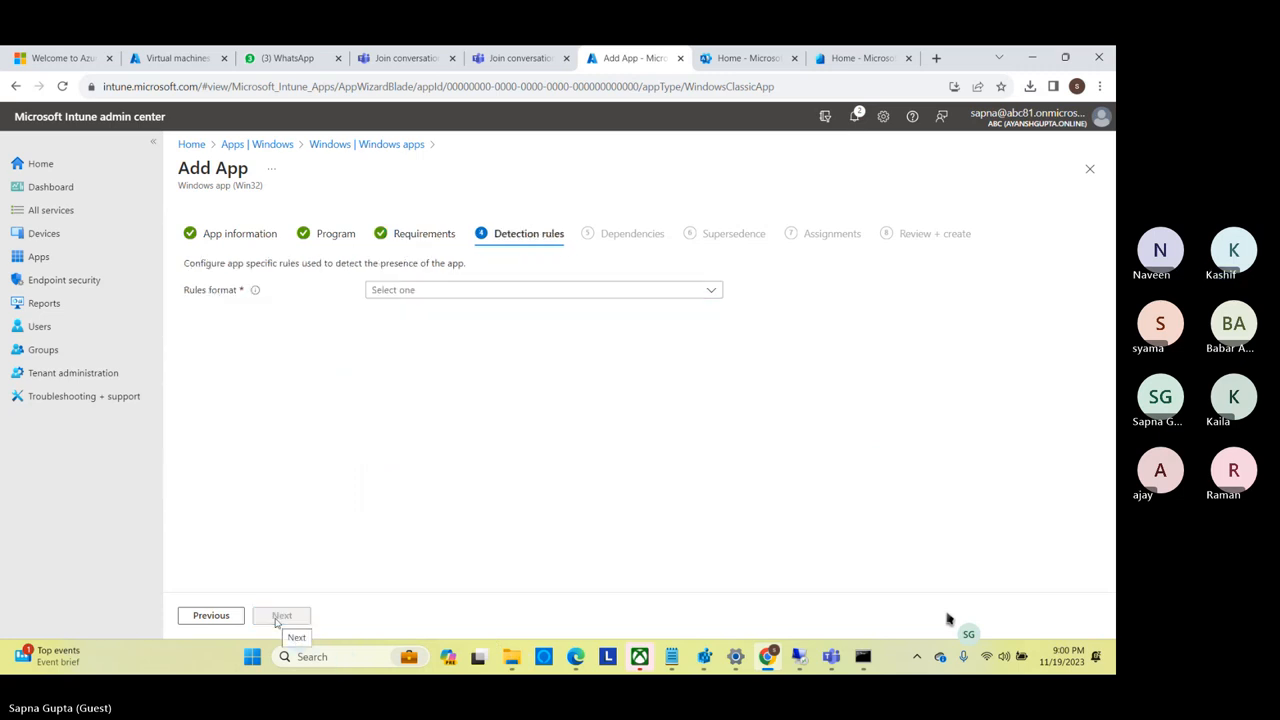
Set the detection rules format to manual configuration and add an MSI rule with the default product code.
left_click(486, 289)
left_click(410, 311)
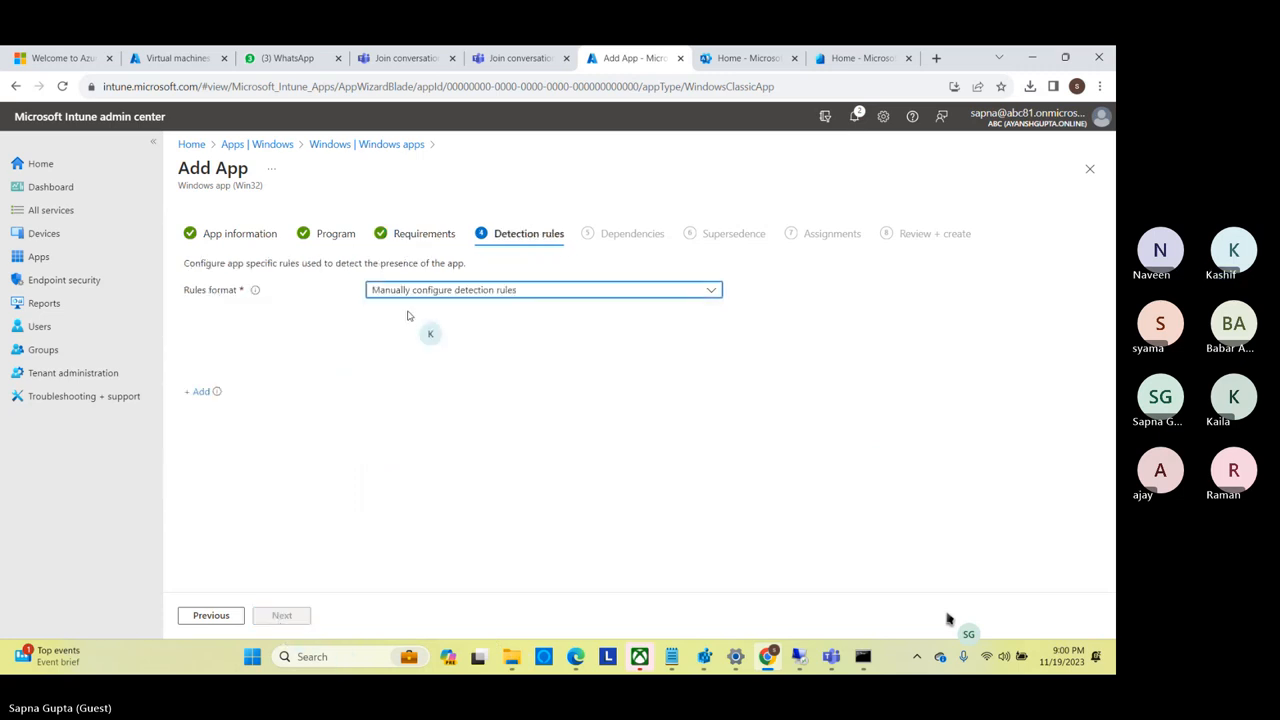
left_click(199, 380)
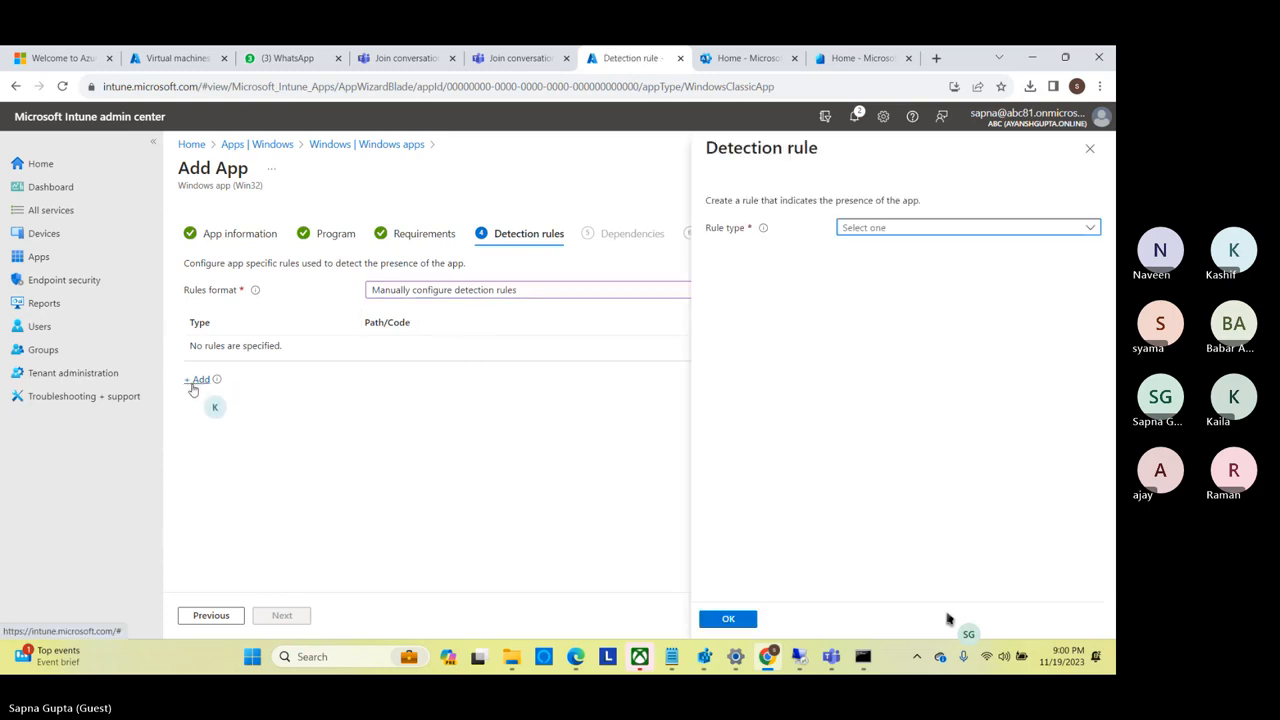
left_click(862, 230)
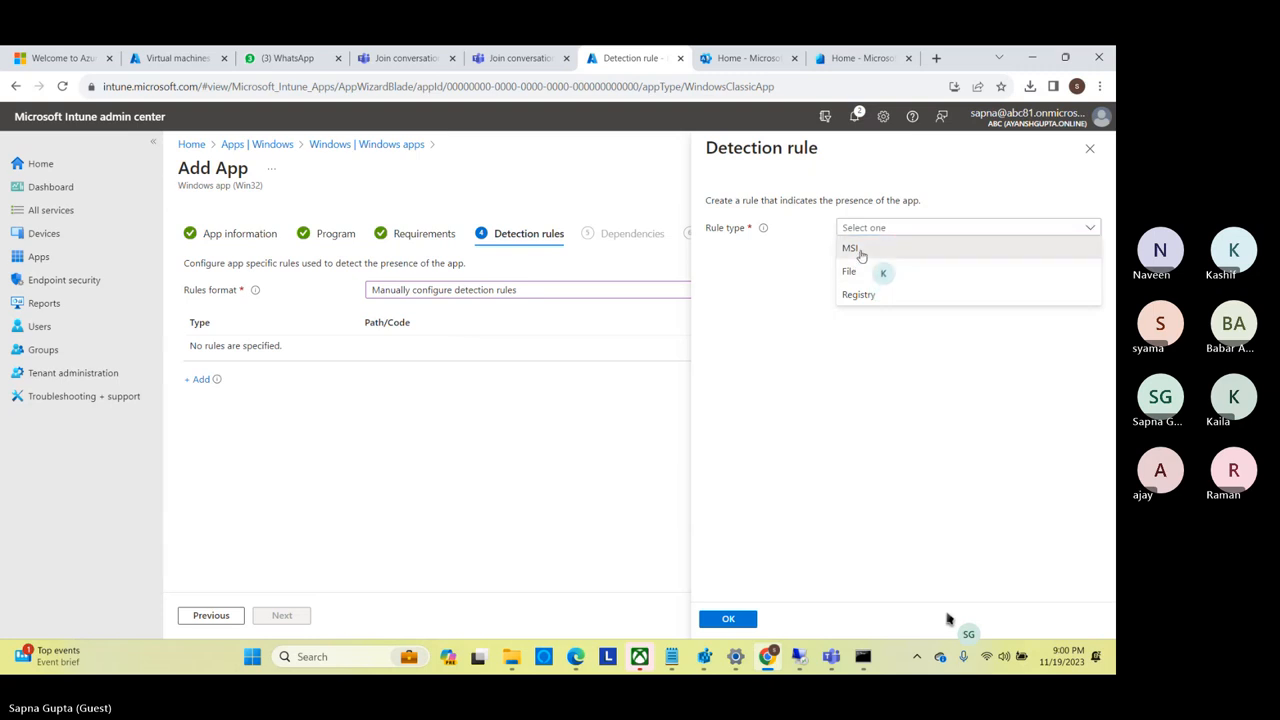
left_click(850, 248)
left_click(720, 622)
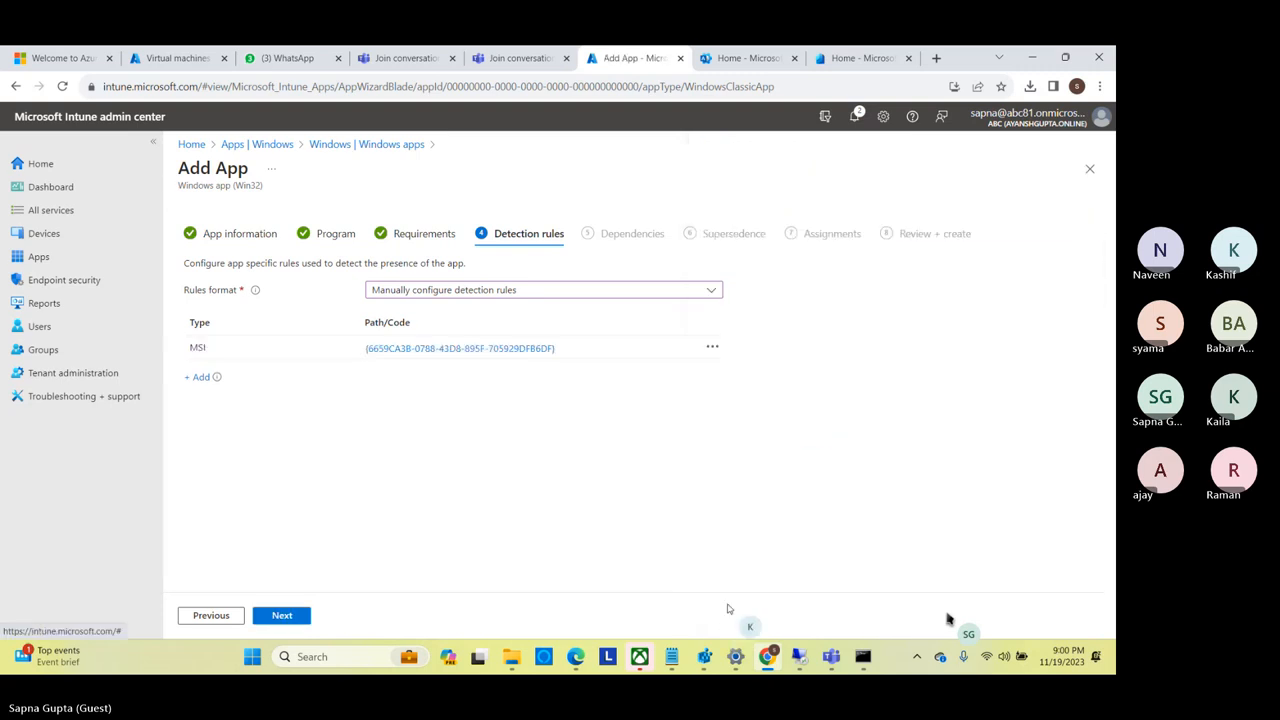
Reopen the MSI detection rule to check its product code and version check setting.
left_click(282, 616)
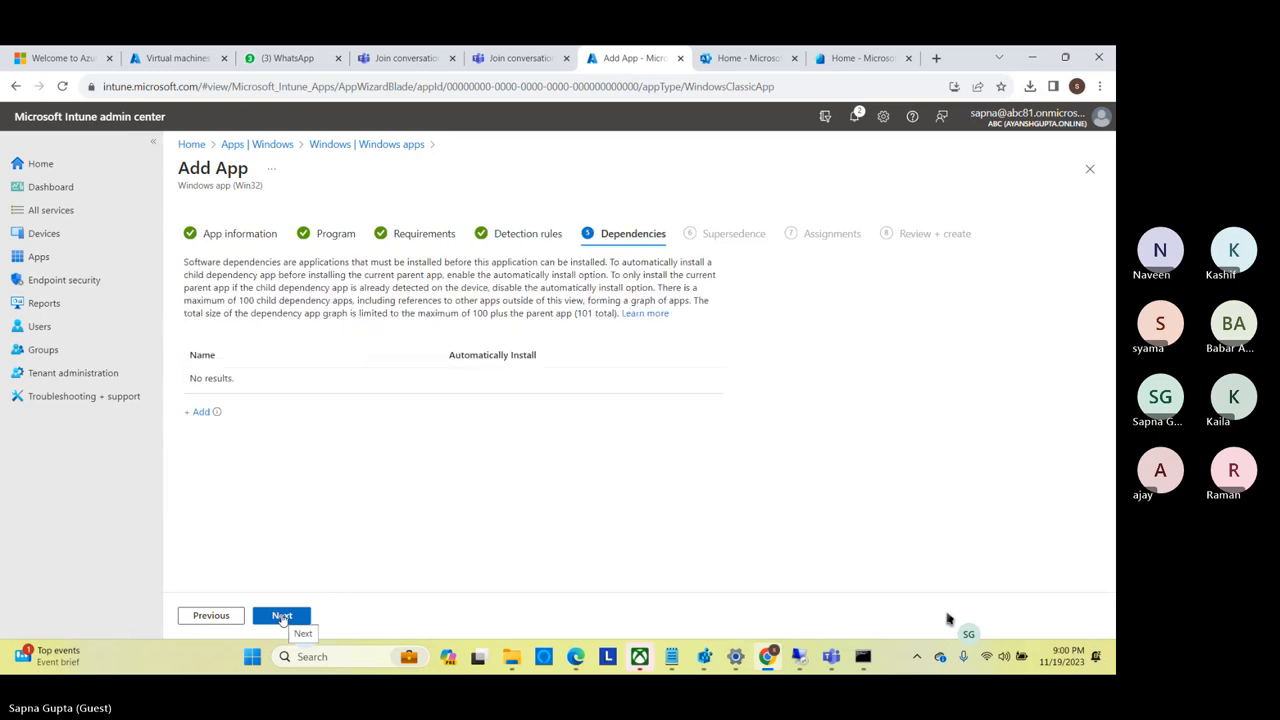
left_click(211, 615)
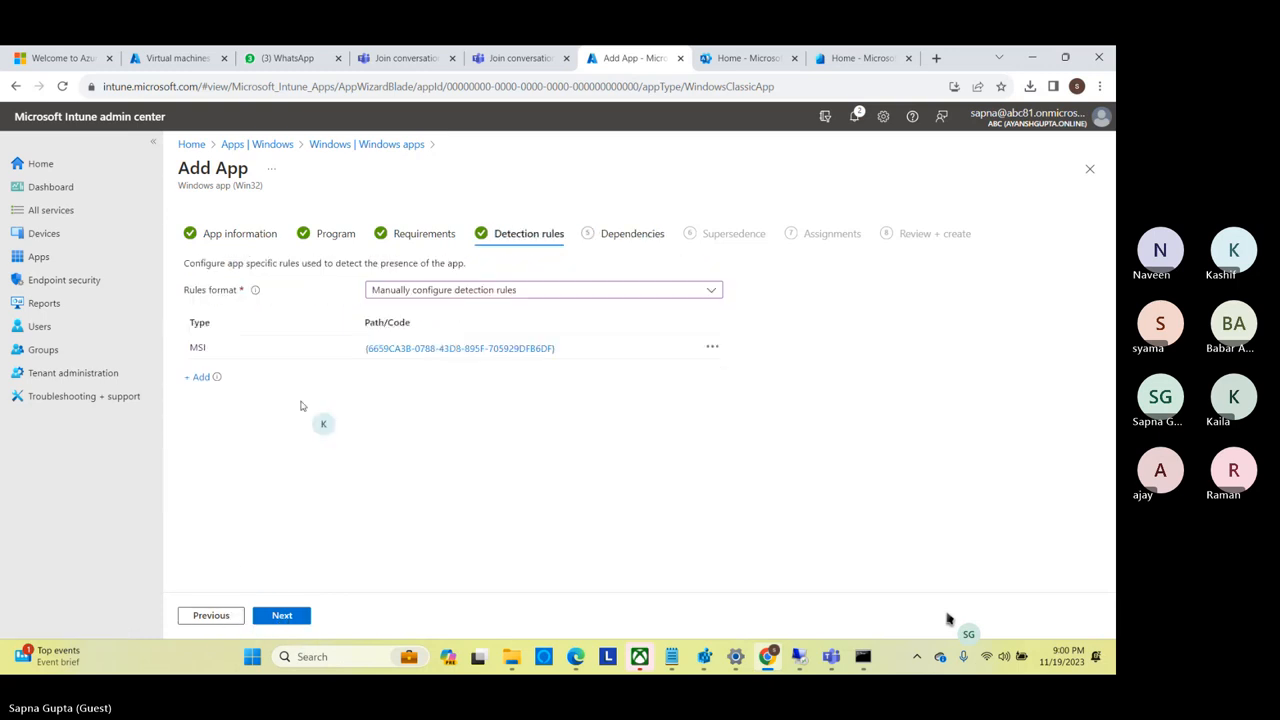
left_click(405, 349)
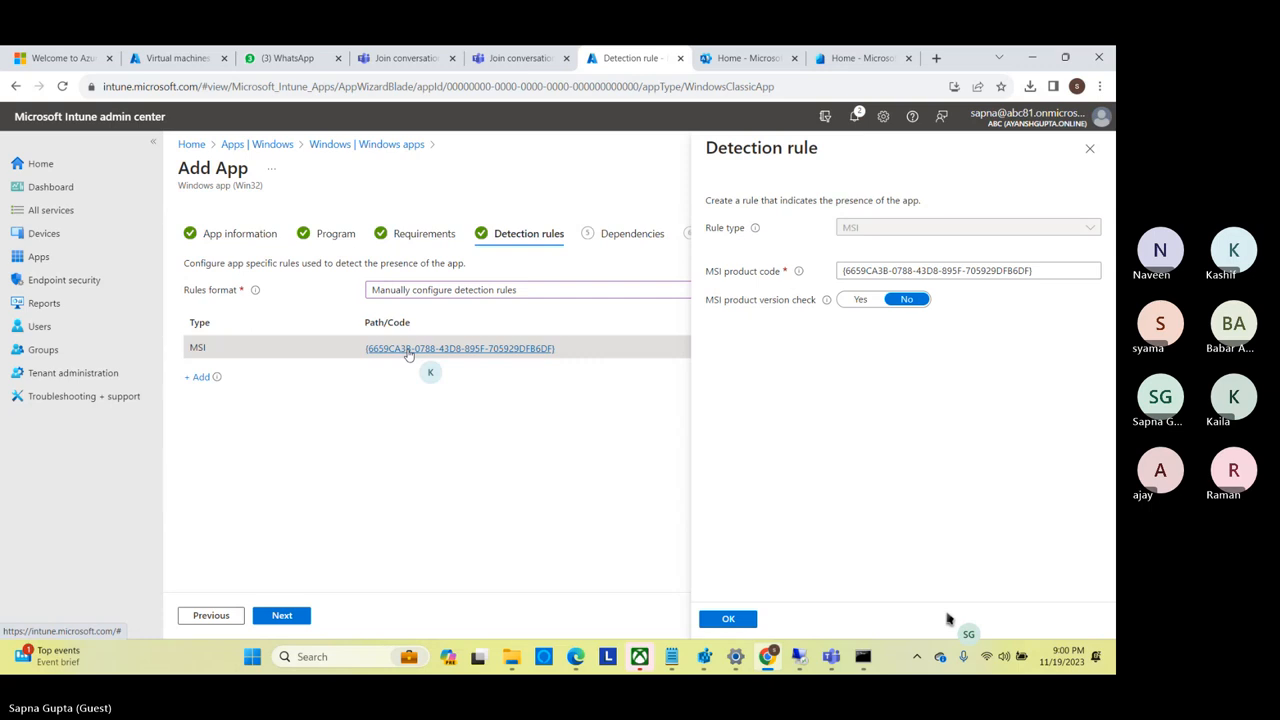
left_click(726, 620)
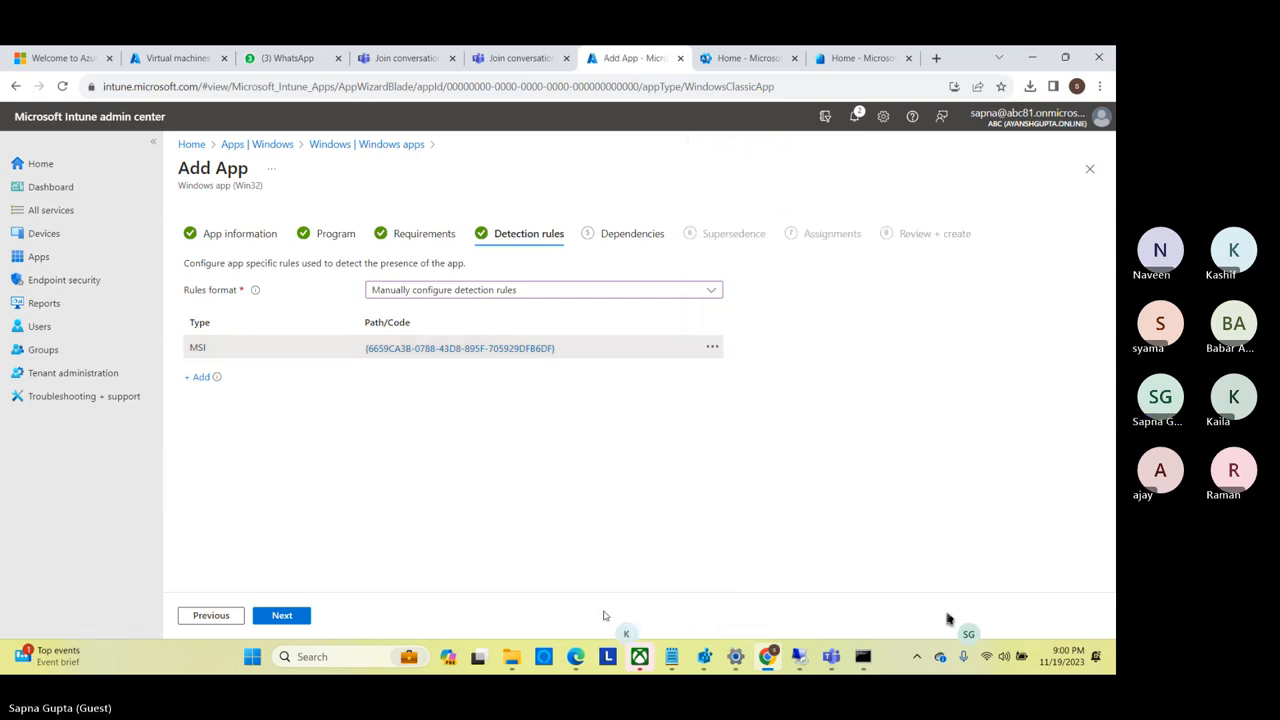
Leave dependencies and supersedence empty, assign the app as required for all devices and available to all users, and create it.
left_click(285, 616)
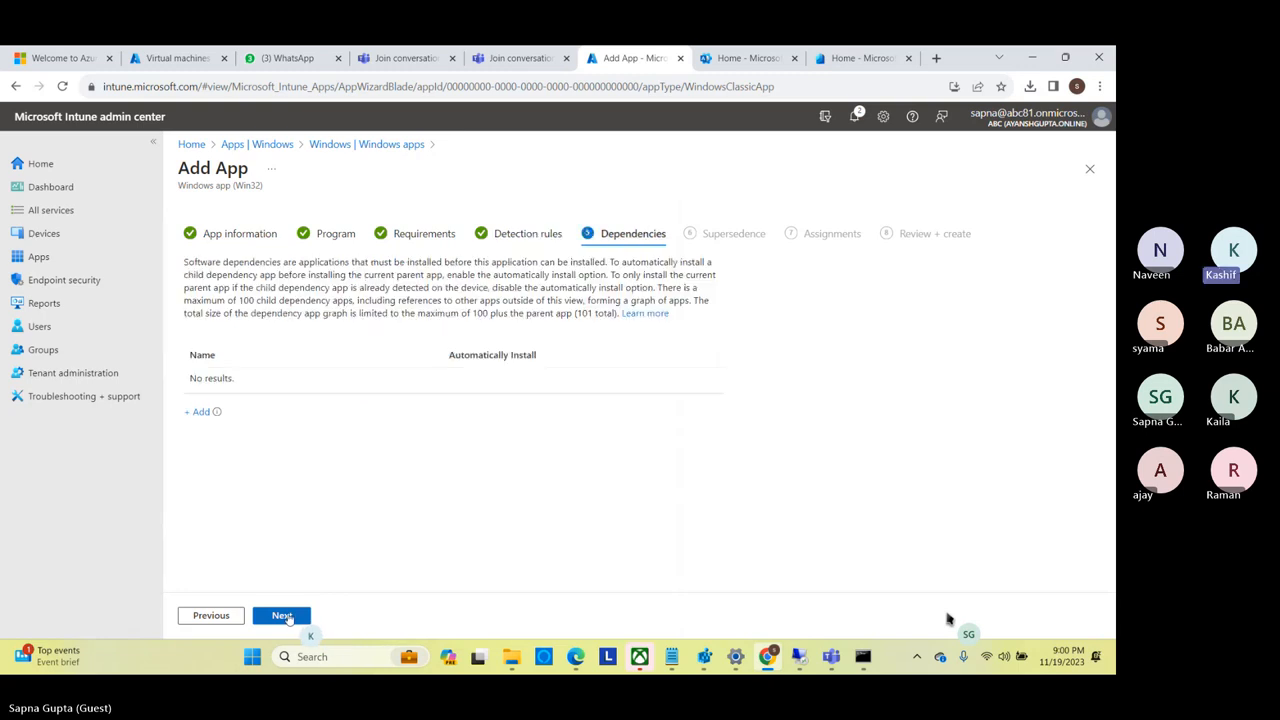
left_click(285, 616)
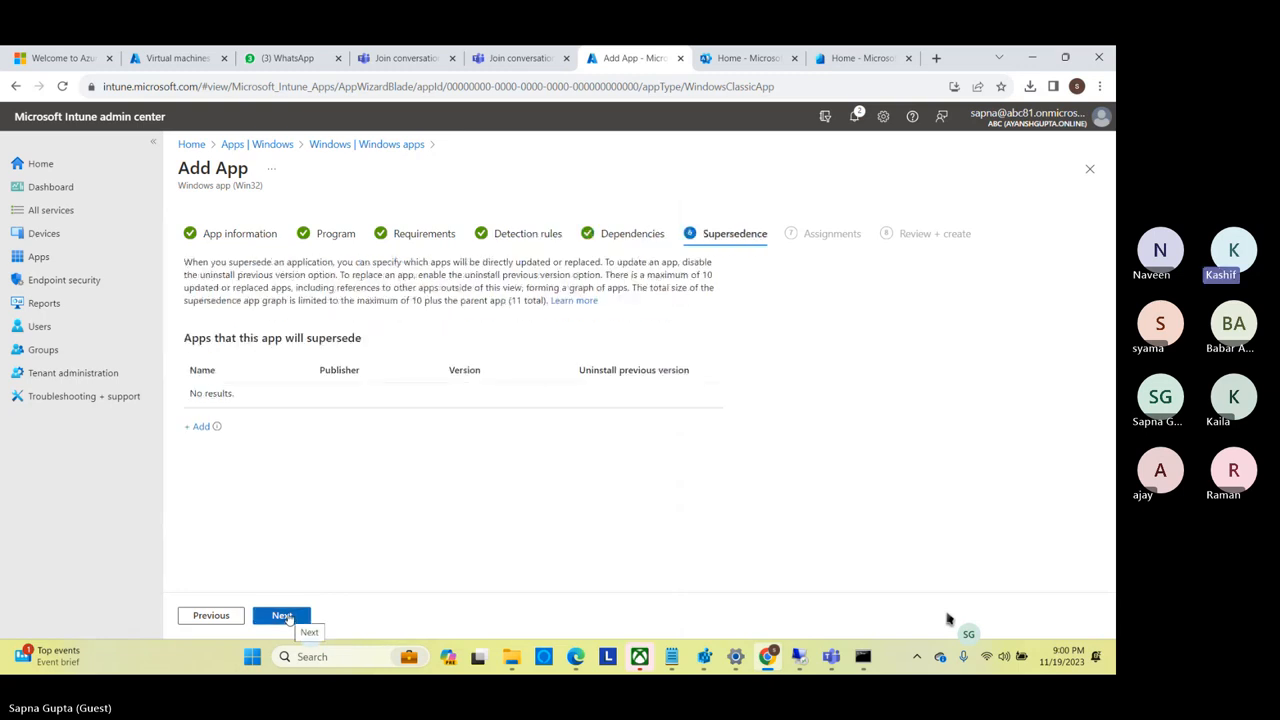
left_click(285, 616)
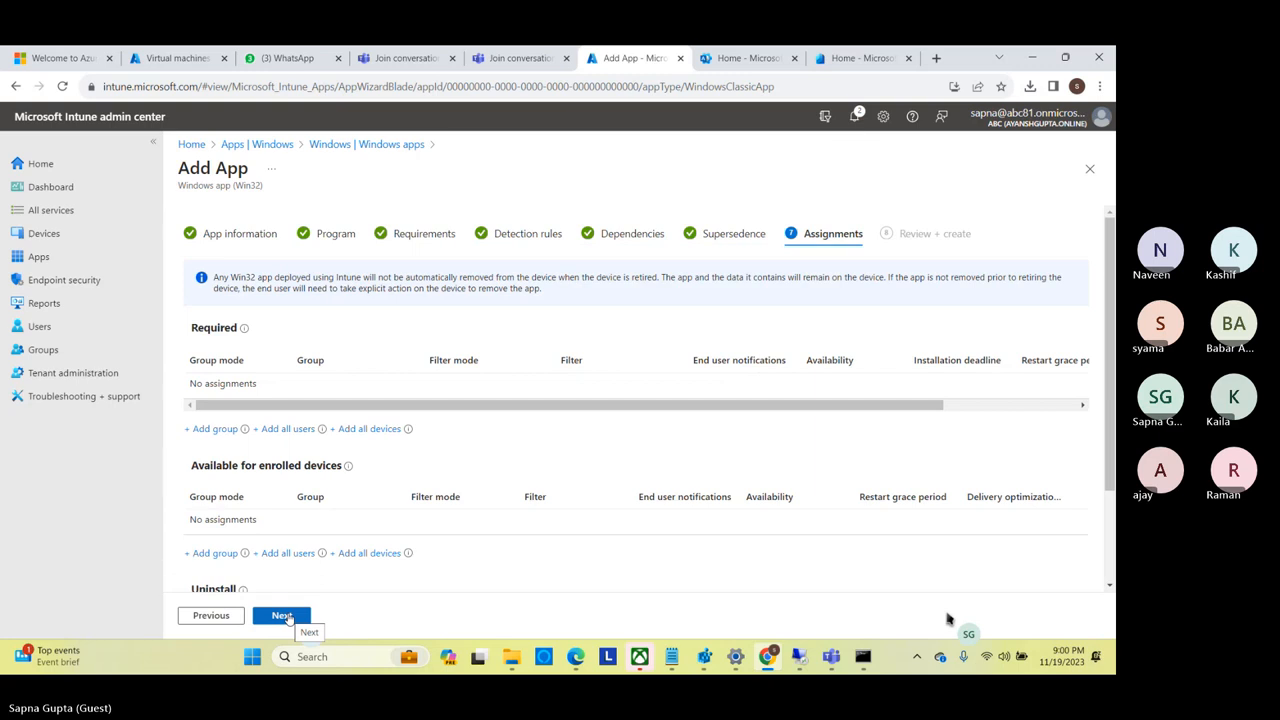
left_click(372, 429)
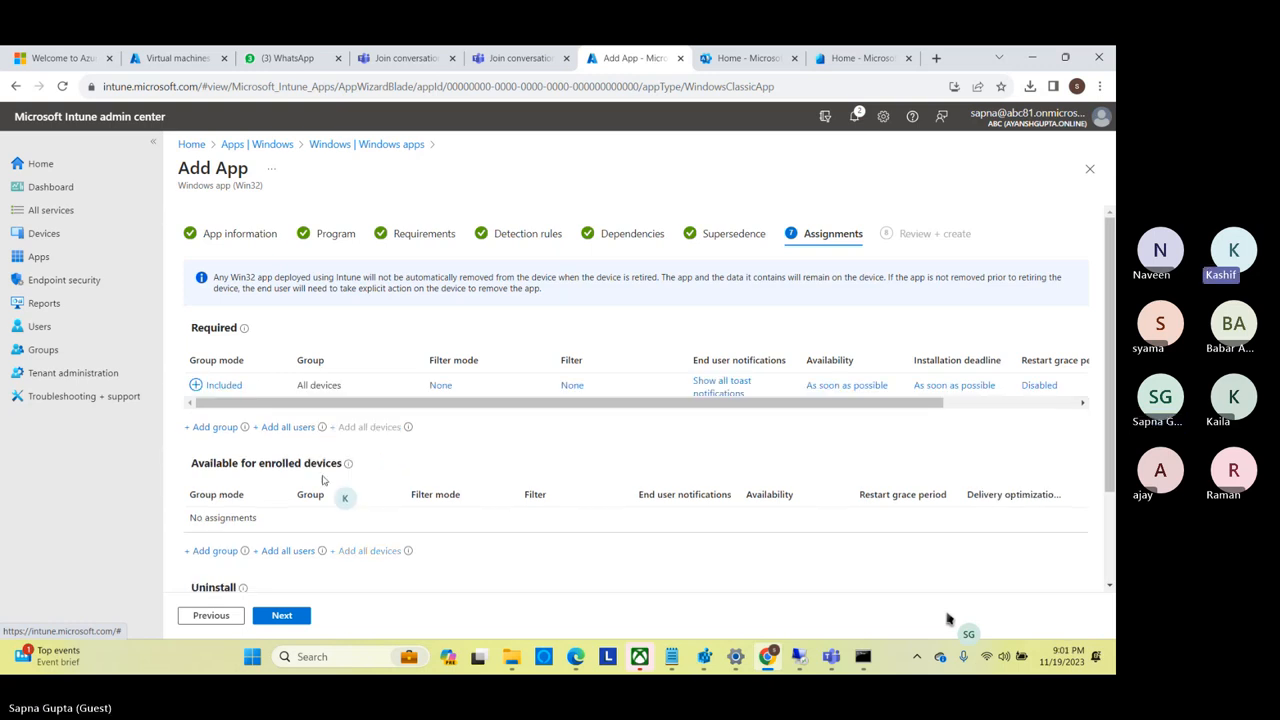
left_click(276, 551)
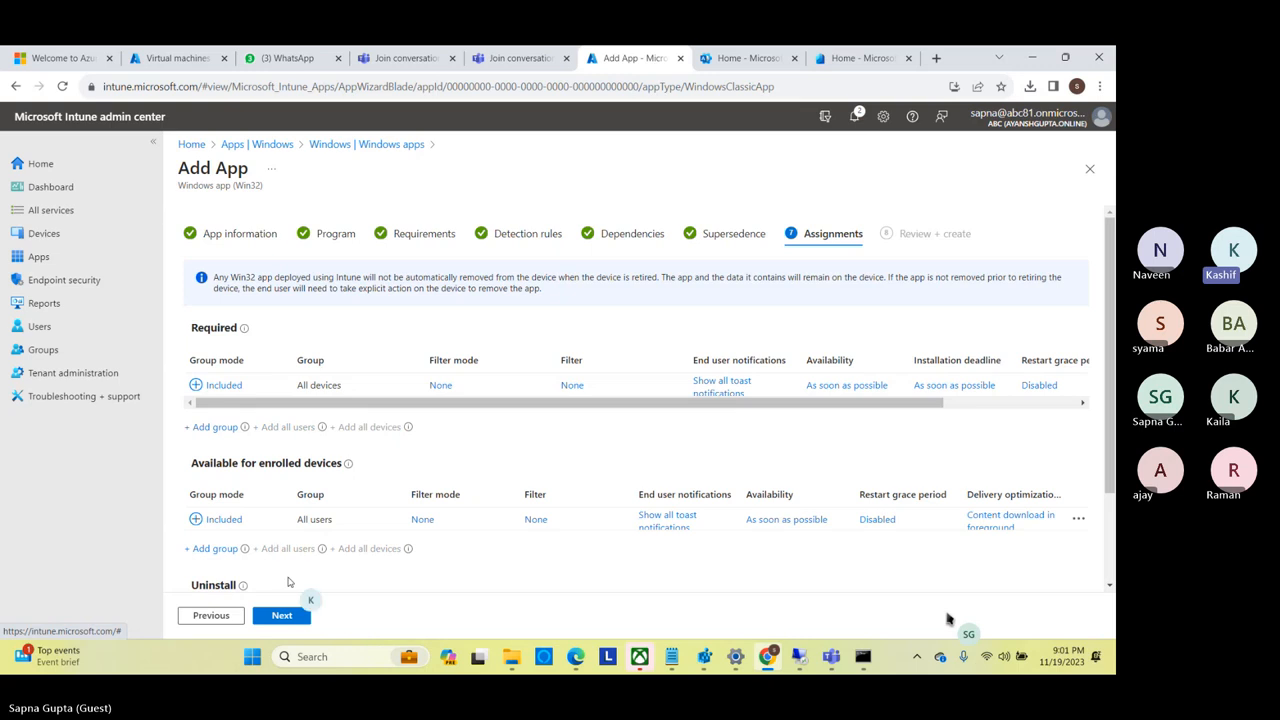
left_click(282, 616)
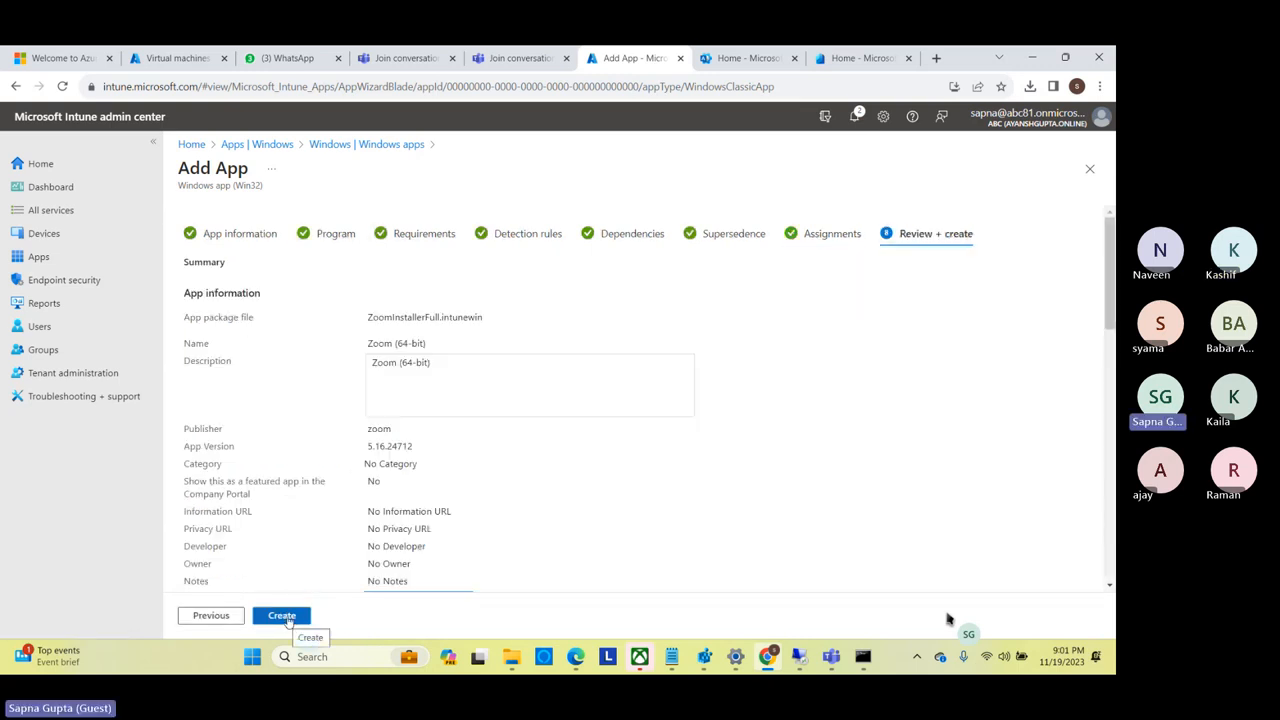
left_click(284, 616)
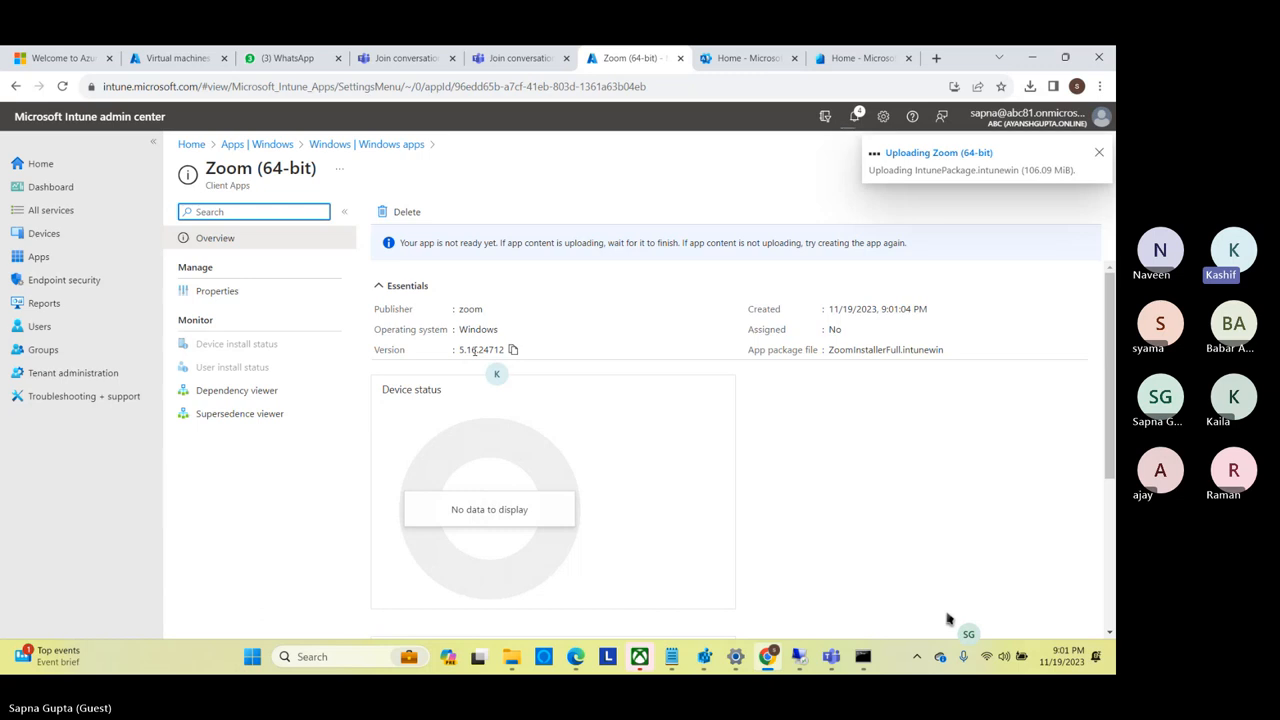
Open the list of Windows apps and add the Date created column to it.
left_click(46, 260)
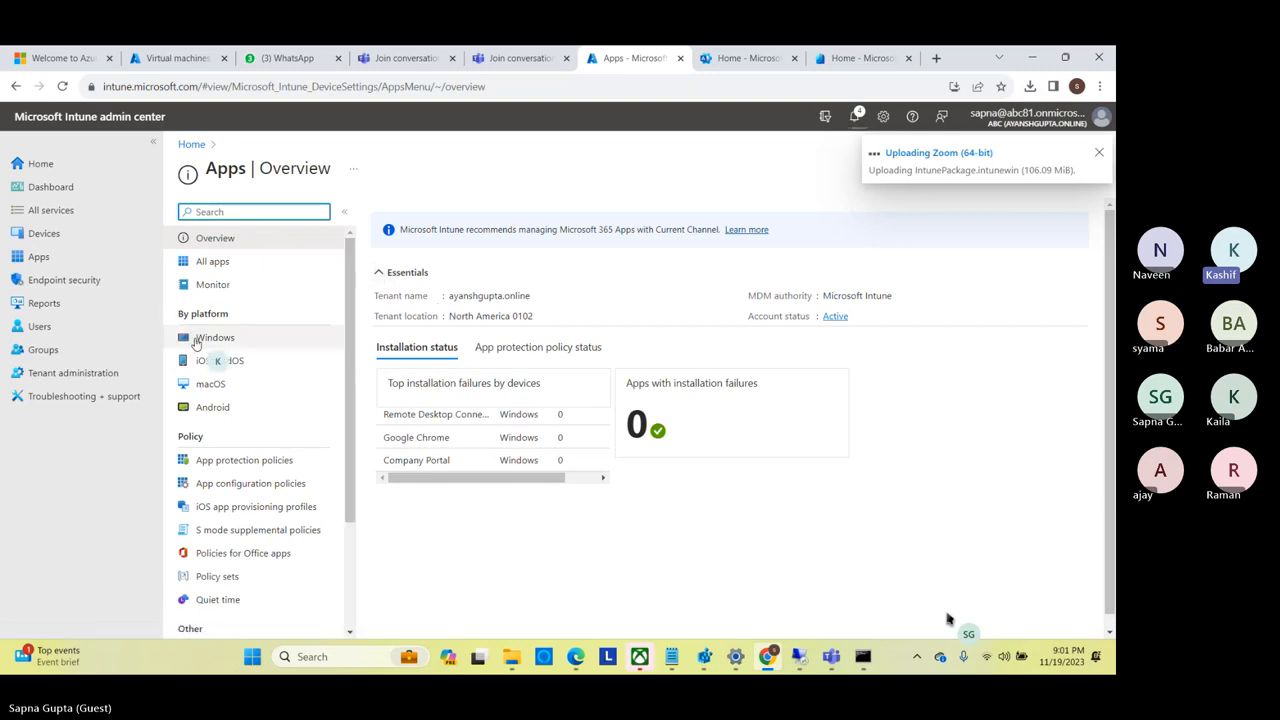
left_click(232, 338)
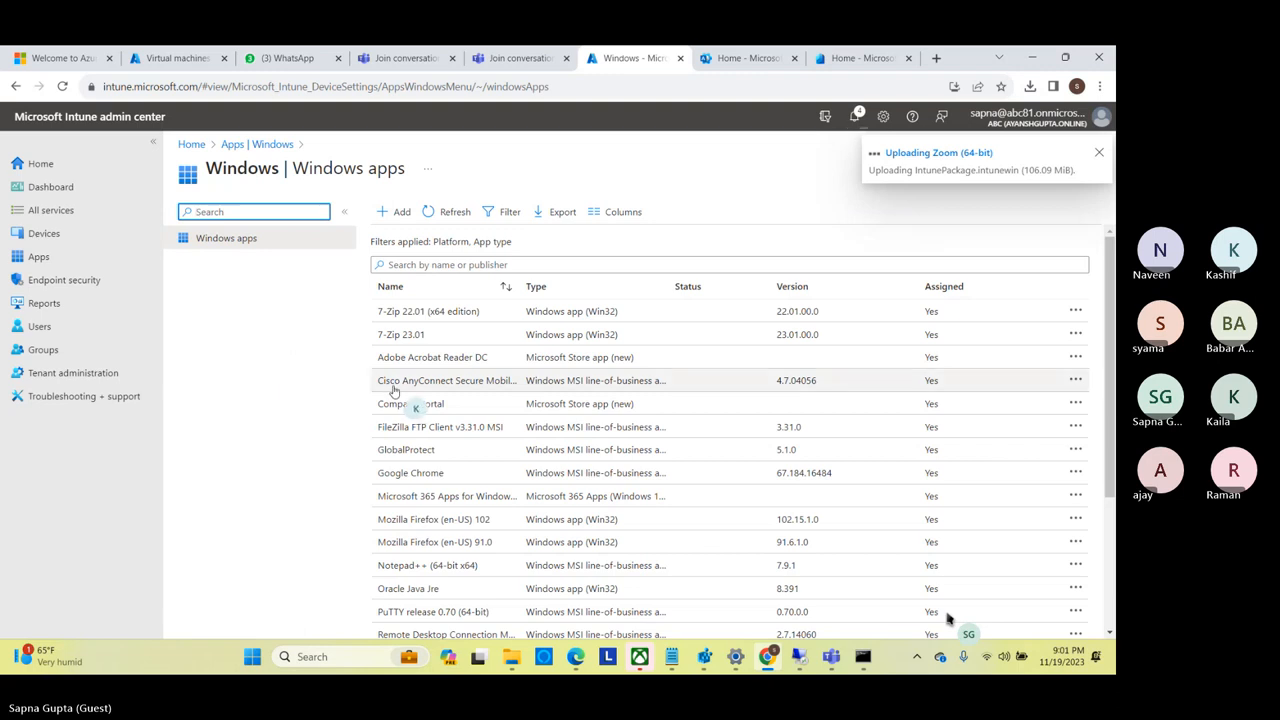
scroll(1100, 512, "down", 2)
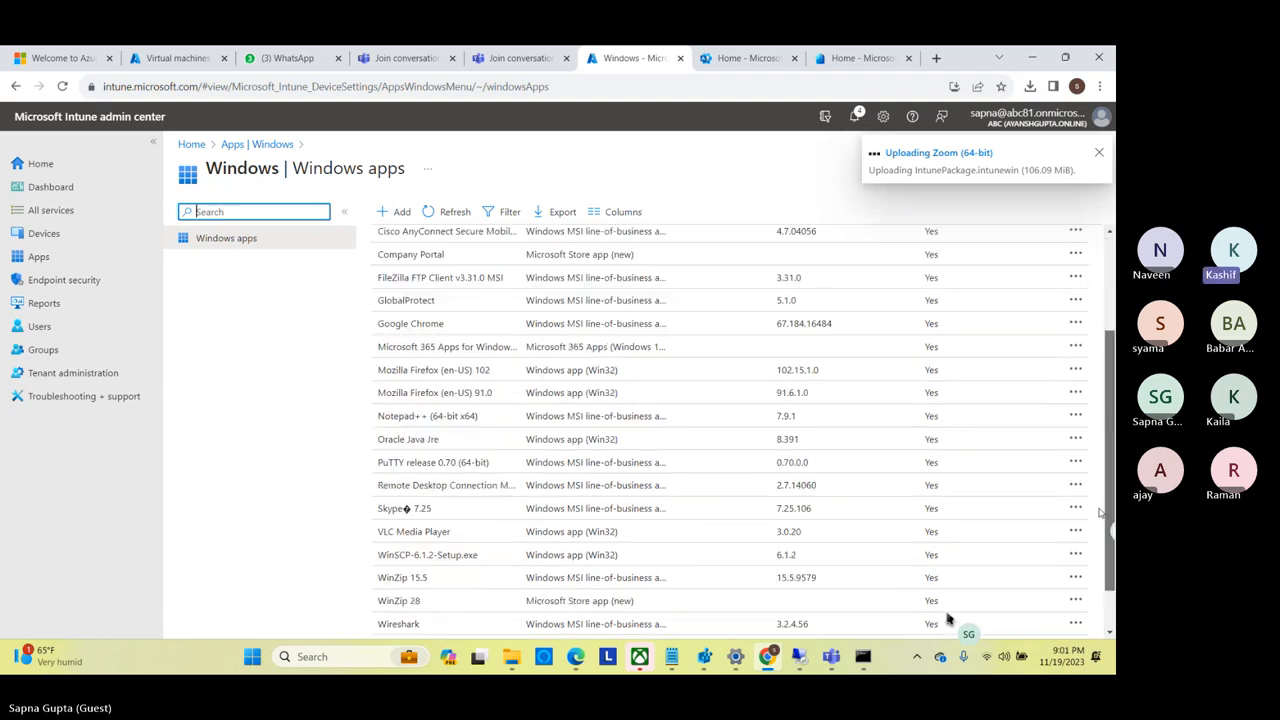
scroll(1100, 512, "down", 1)
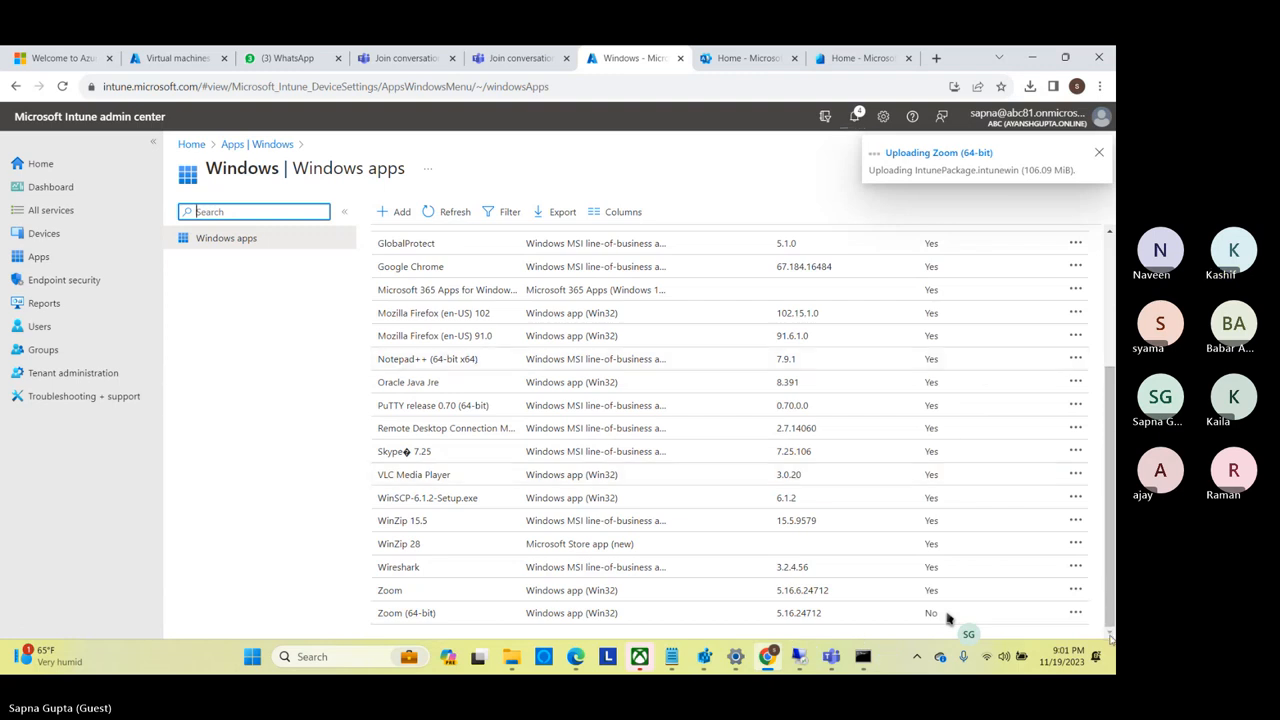
left_click(607, 221)
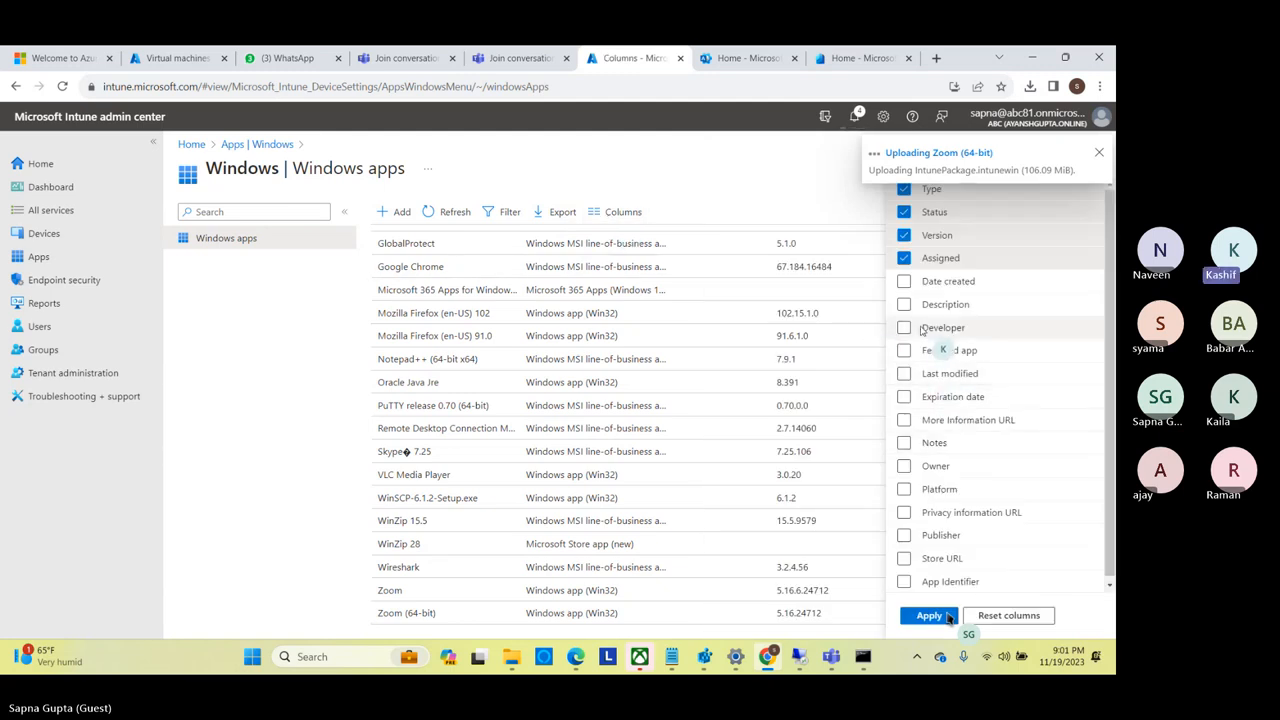
left_click(904, 283)
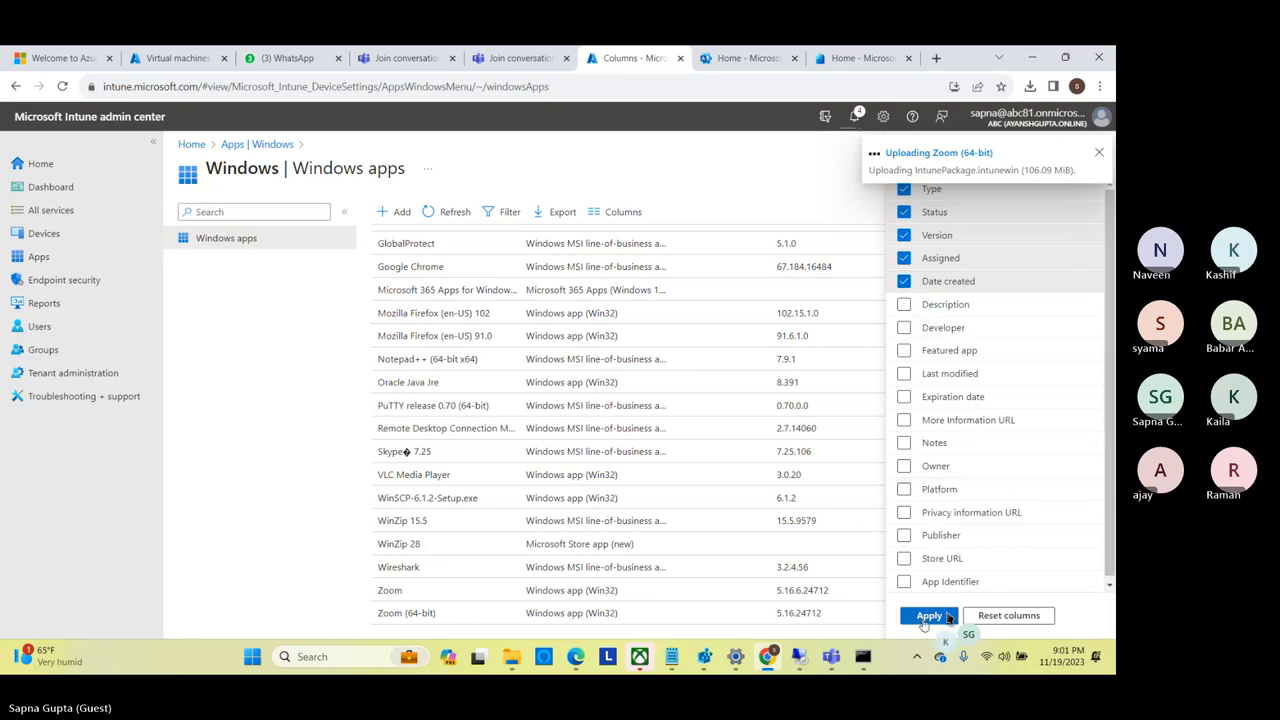
left_click(948, 616)
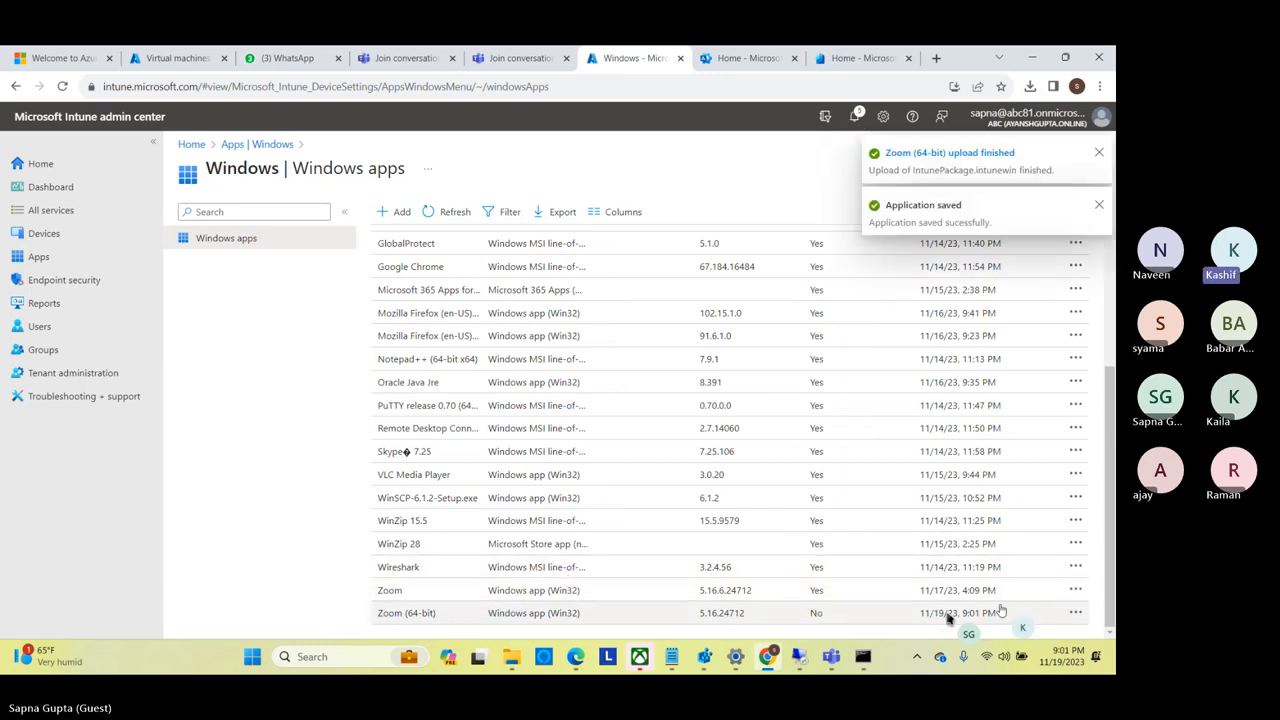
Try to delete the older Zoom app, version 5.16.6.24712, from the Windows apps.
left_click(1075, 590)
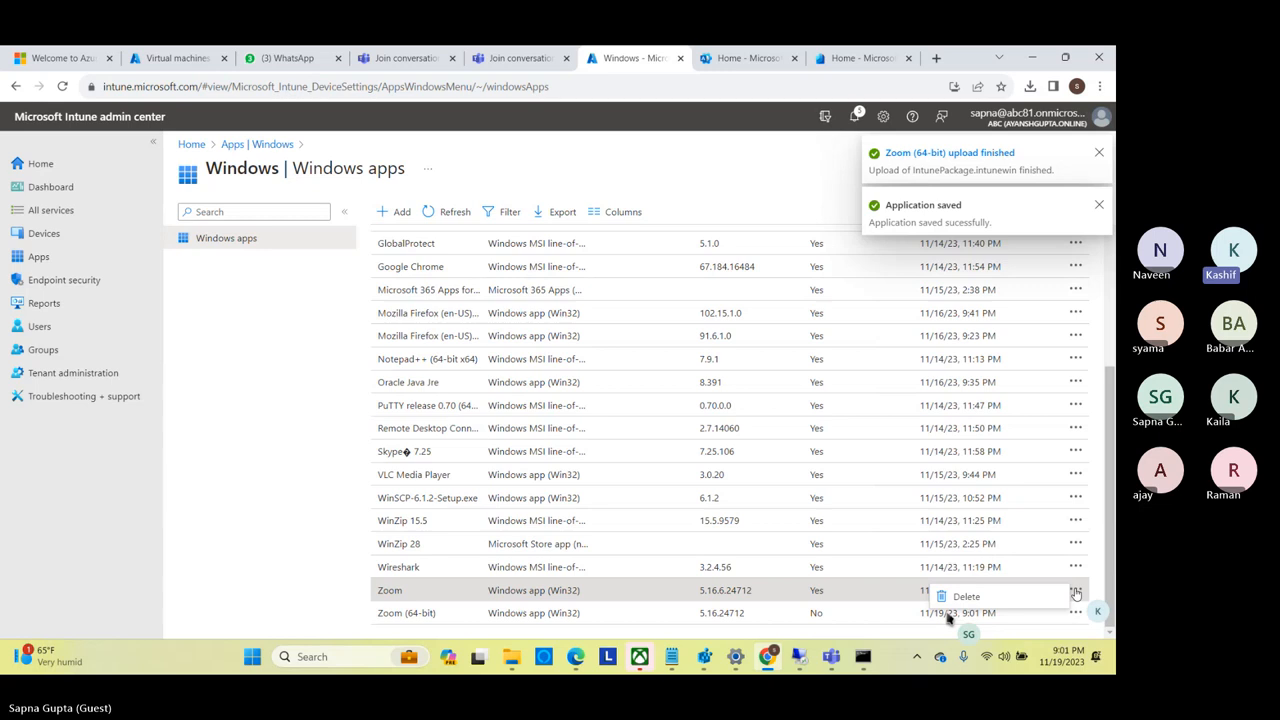
left_click(966, 596)
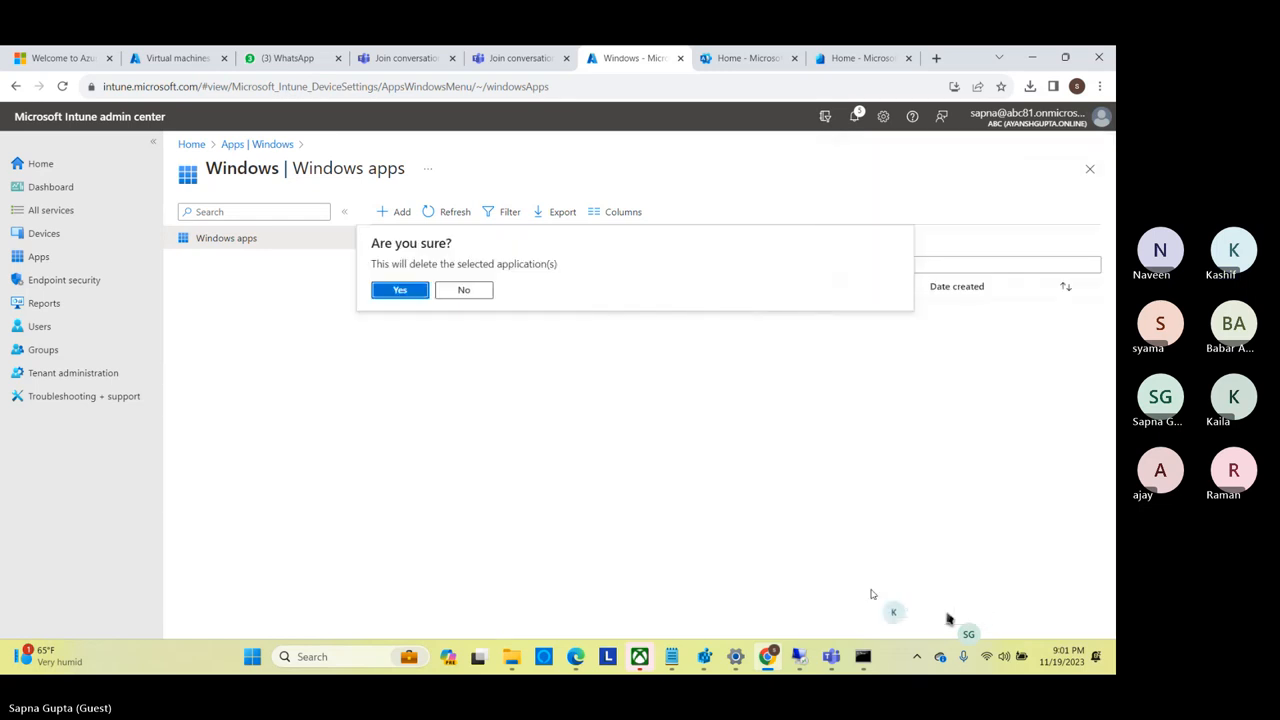
left_click(402, 292)
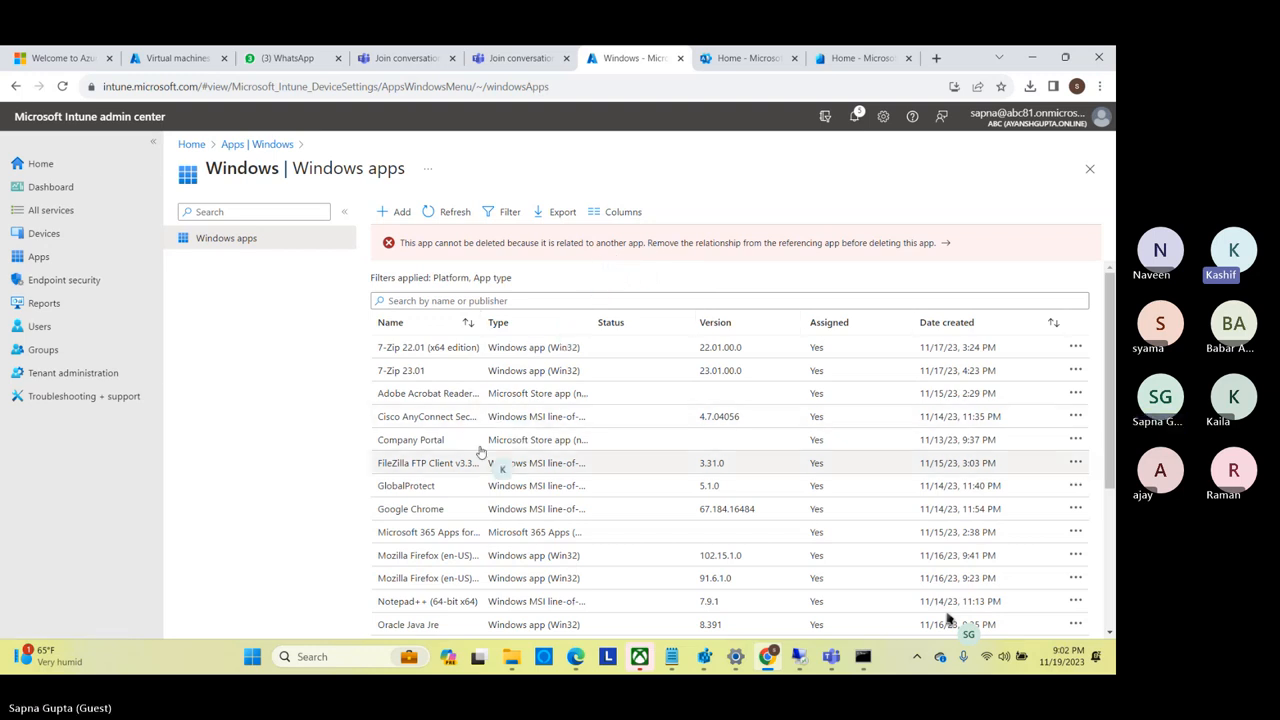
Open the properties of 7-Zip 22.01 (x64 edition) and examine its detection rules and requirements without saving changes.
left_click(449, 350)
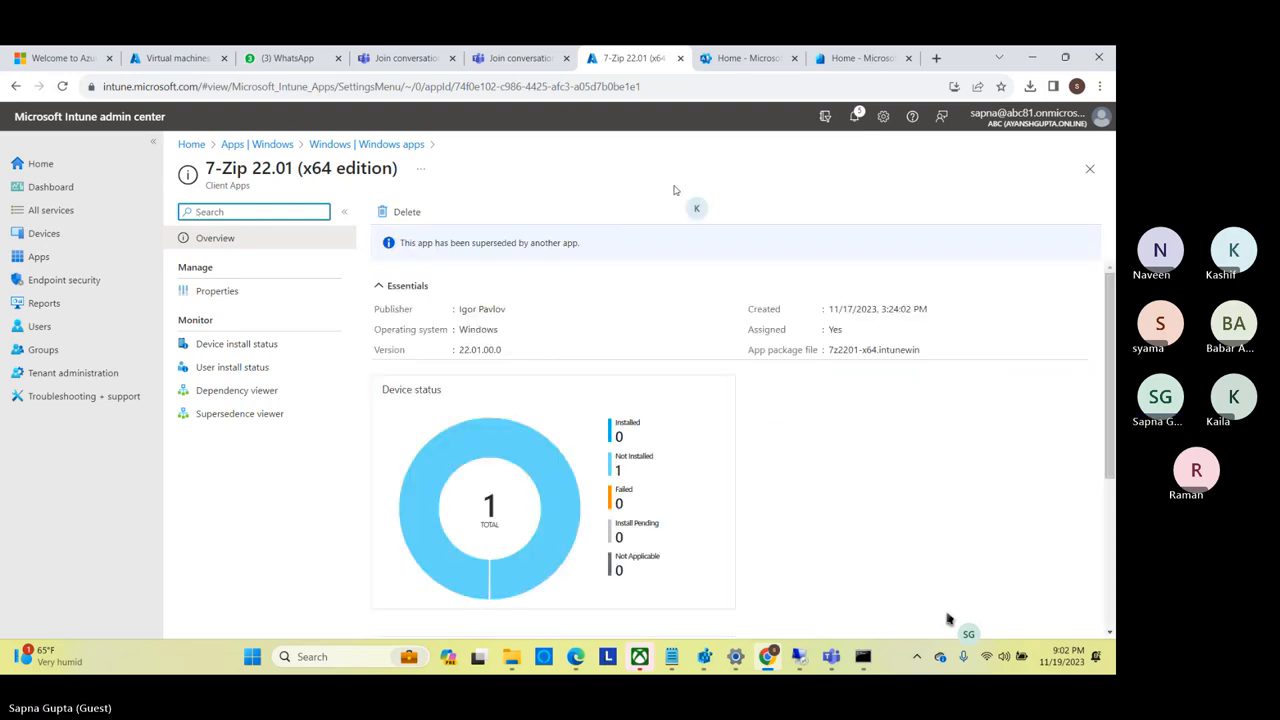
left_click(234, 294)
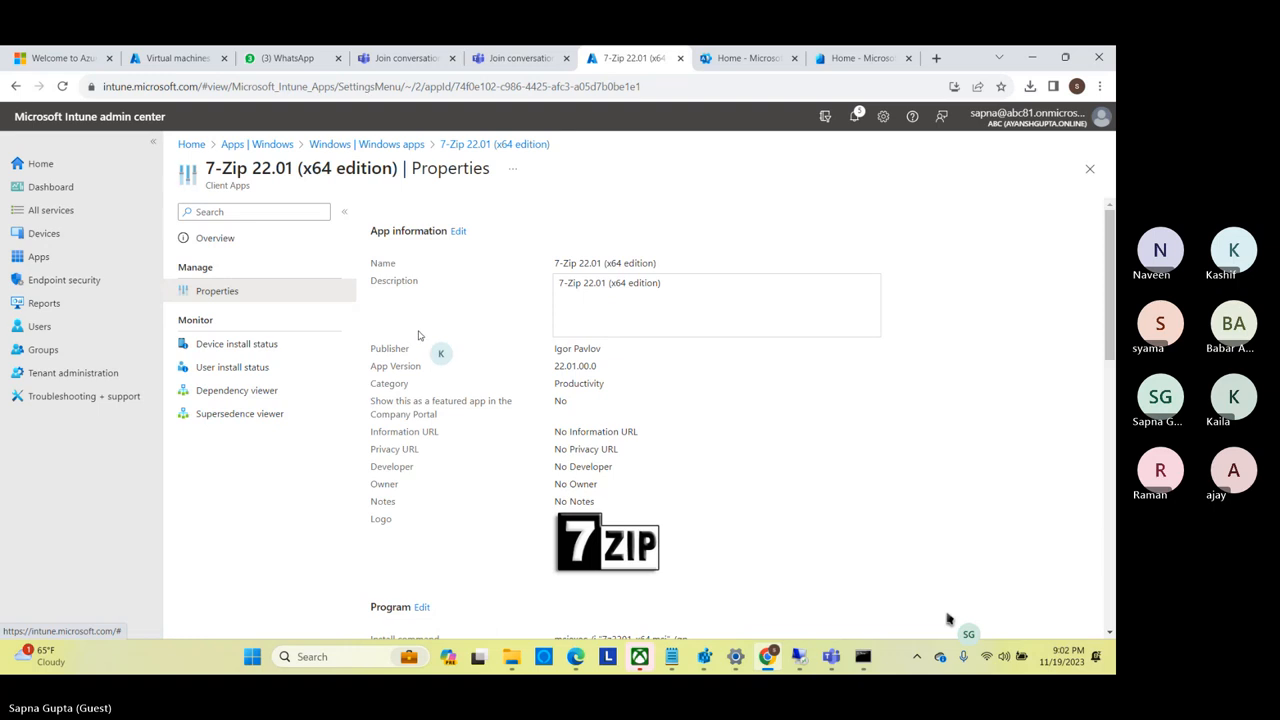
left_click(457, 231)
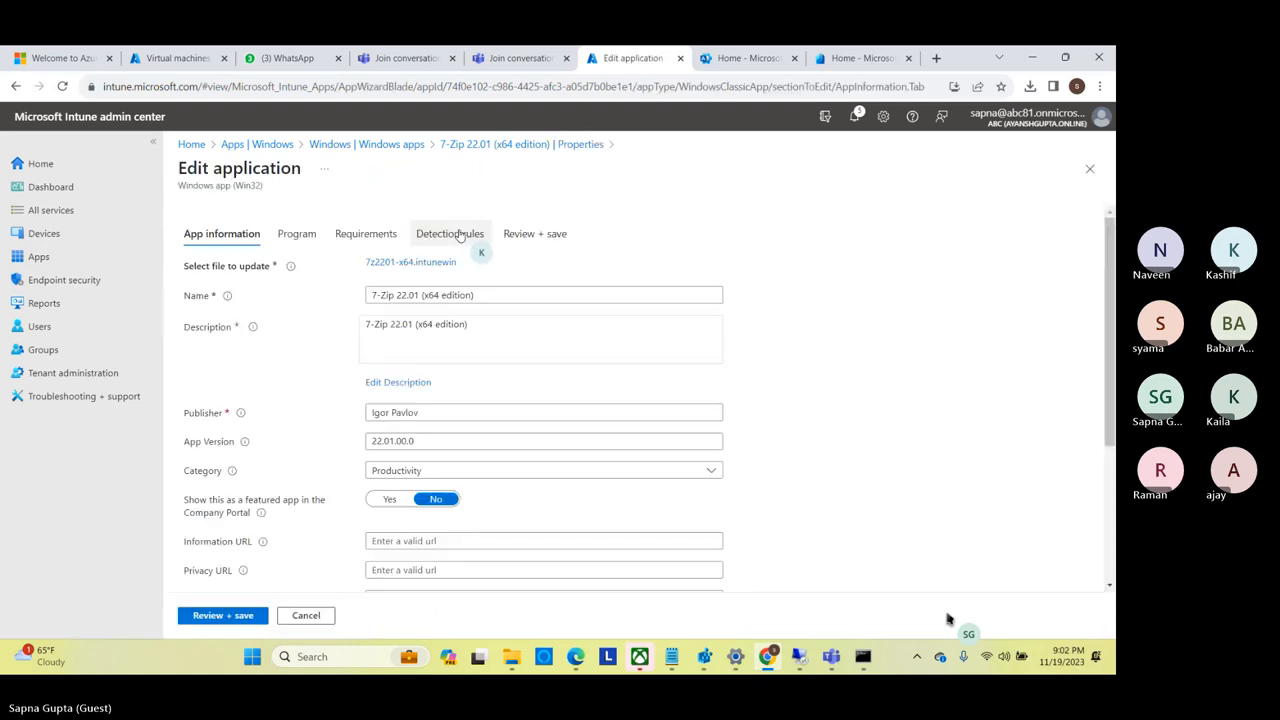
left_click(459, 234)
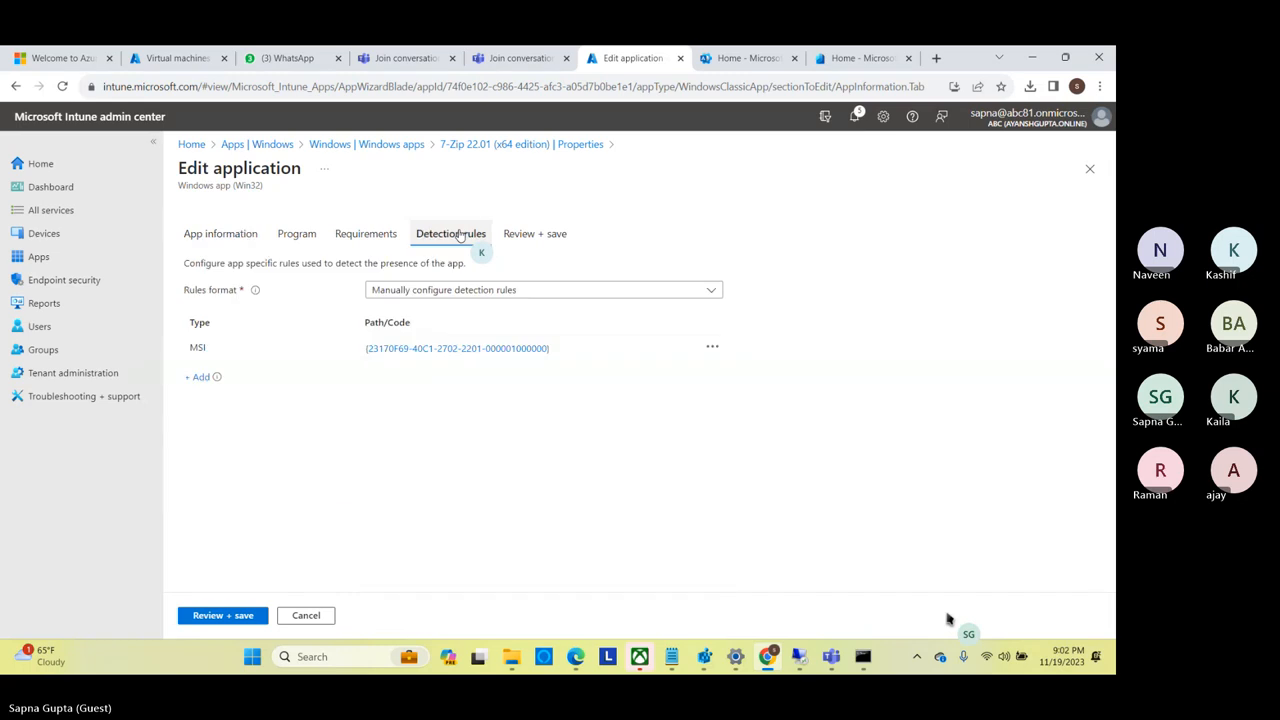
left_click(385, 236)
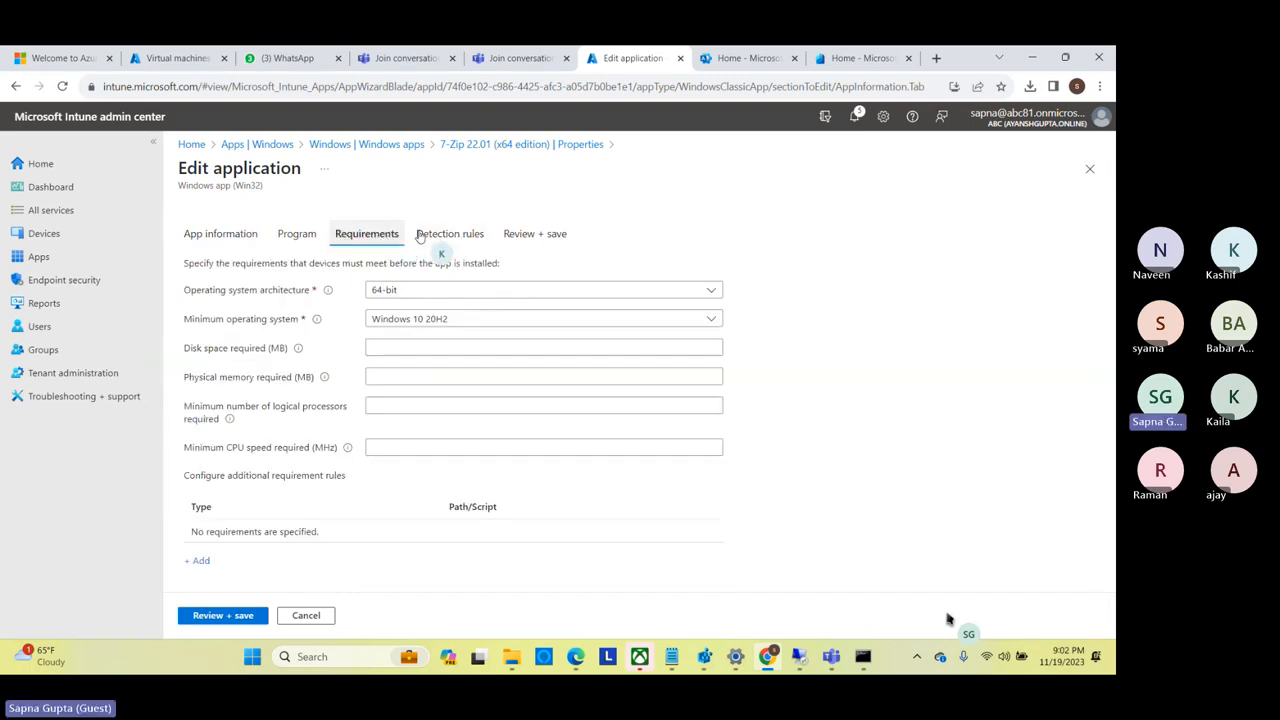
left_click(1089, 170)
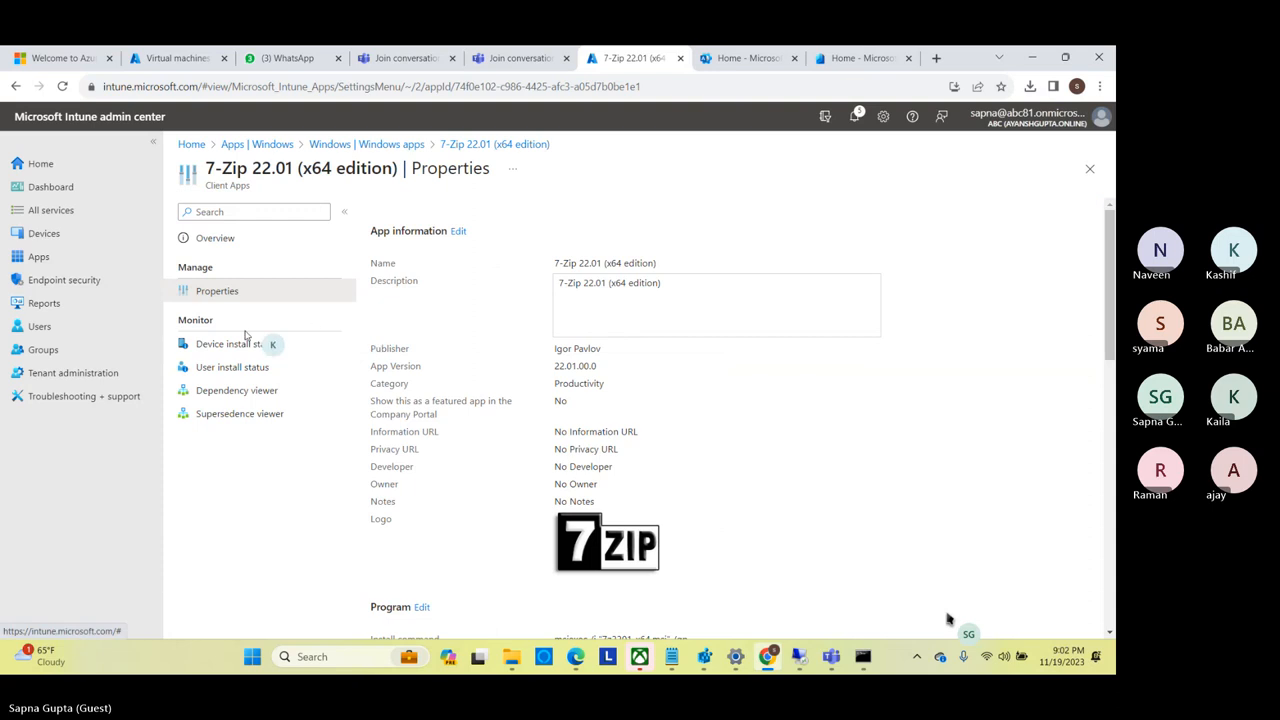
Check the dependency viewer, user install status and properties of 7-Zip 22.01 (x64 edition) for app relationships, and return to the Windows apps.
left_click(237, 390)
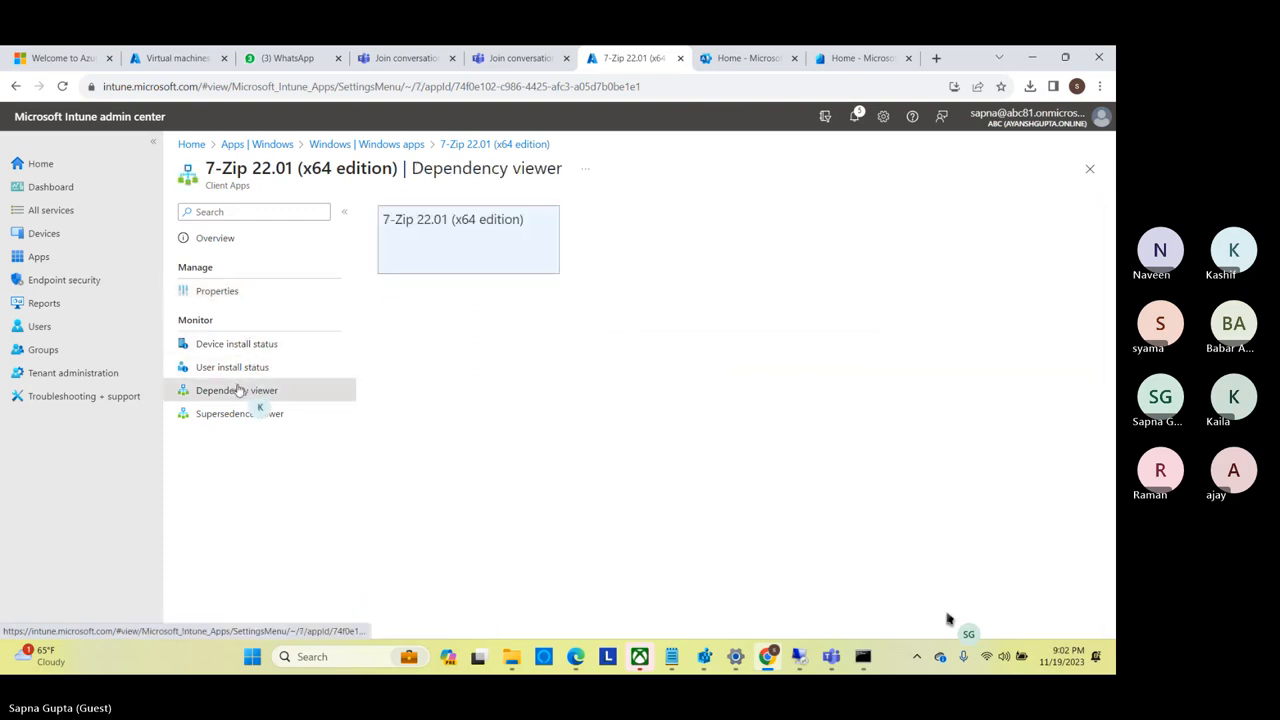
left_click(245, 367)
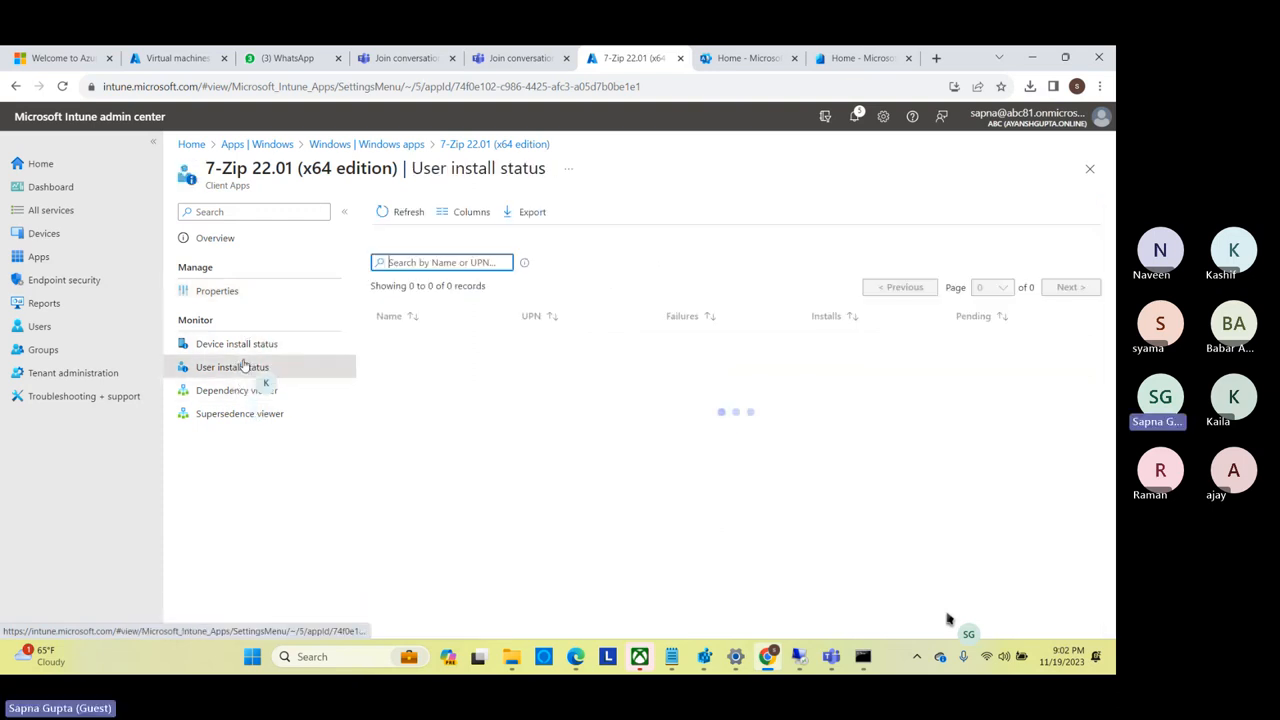
left_click(242, 293)
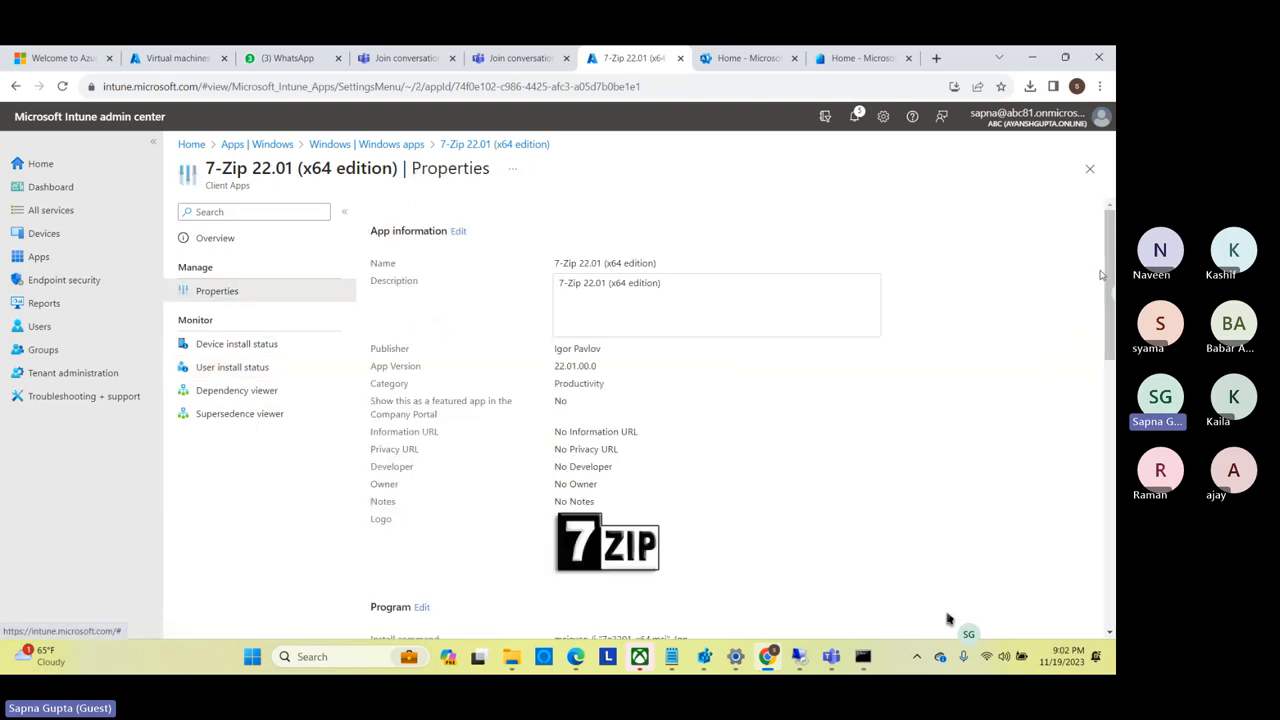
left_click_drag(1107, 252, 1103, 428)
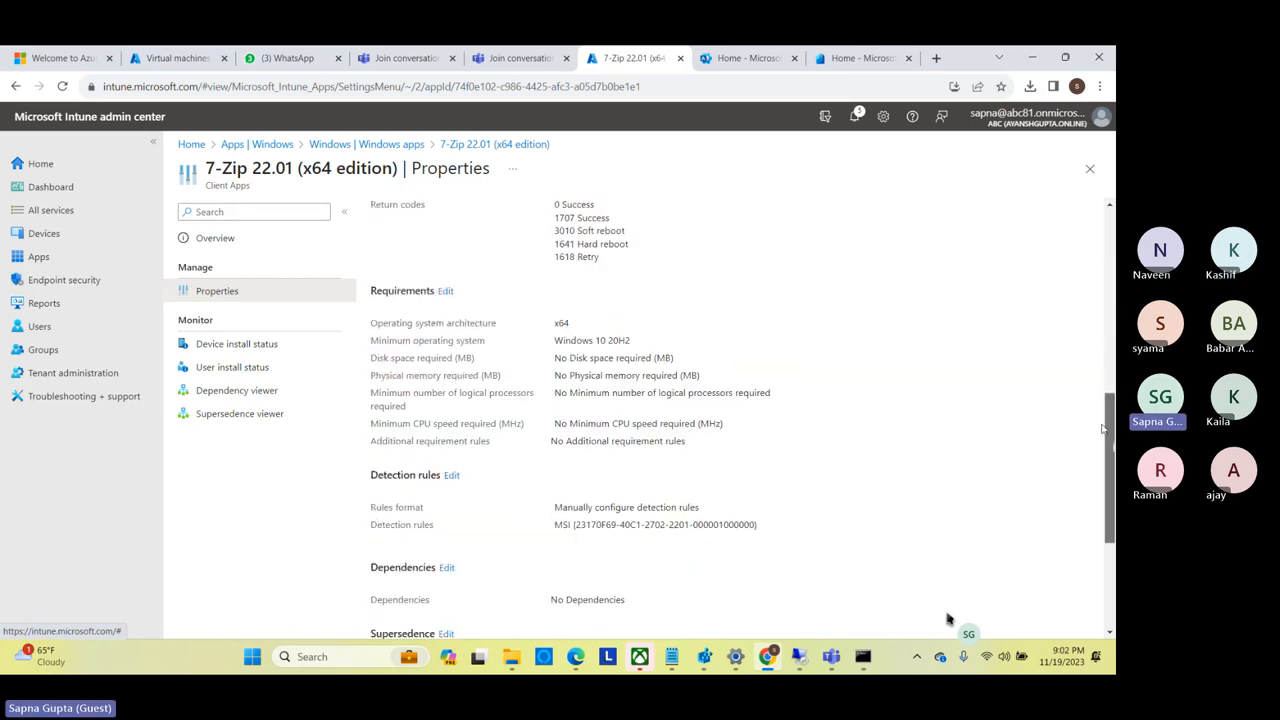
scroll(1103, 428, "down", 2)
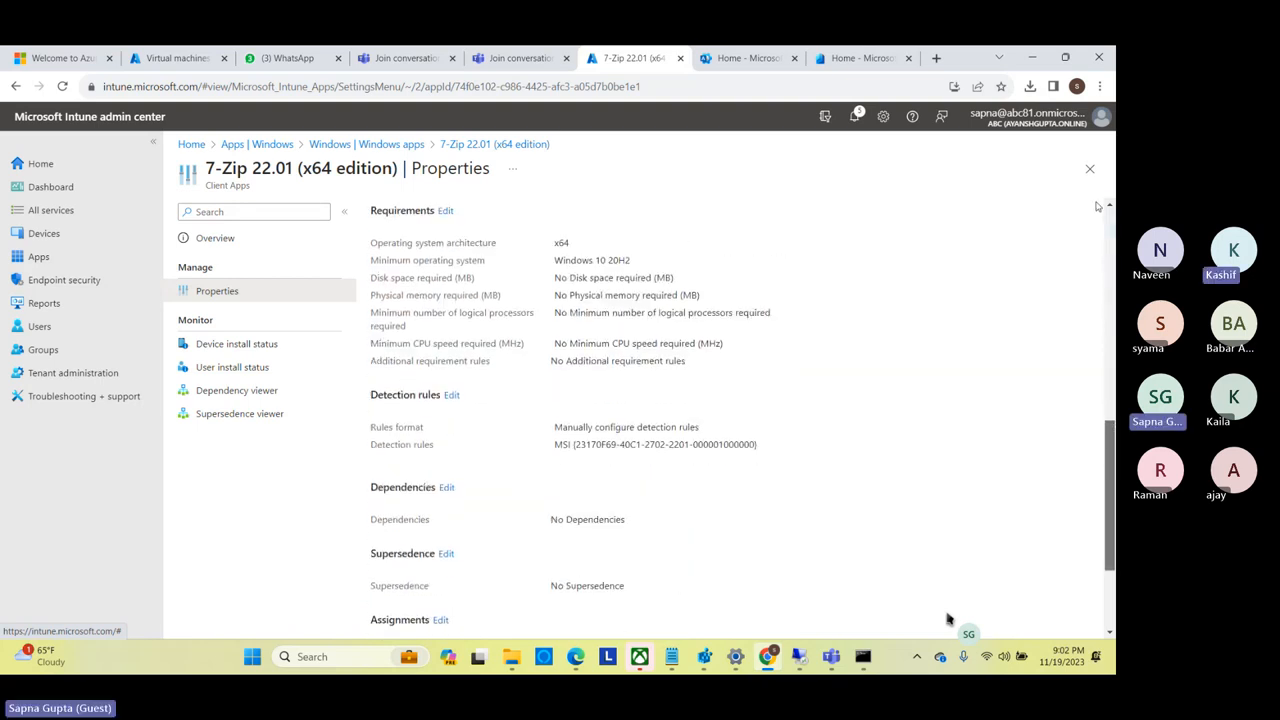
left_click(1090, 170)
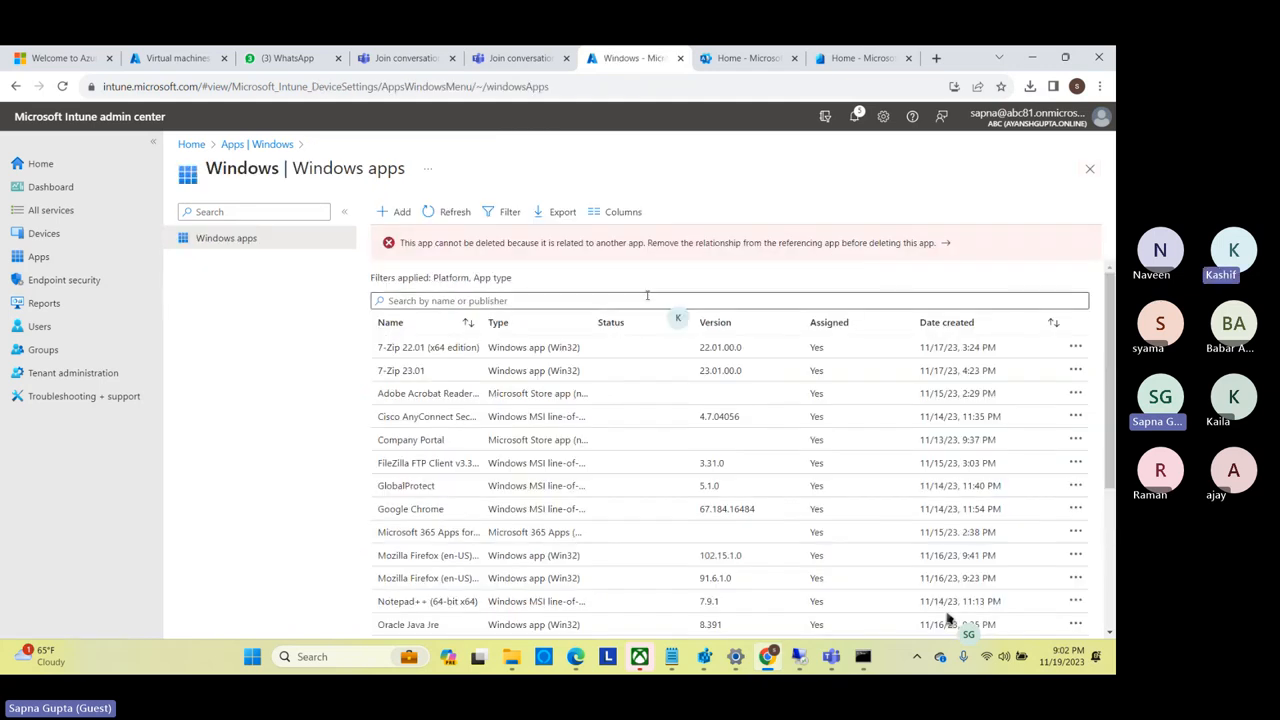
Open the properties of 7-Zip 23.01 and examine its dependencies and supersedence.
left_click(446, 379)
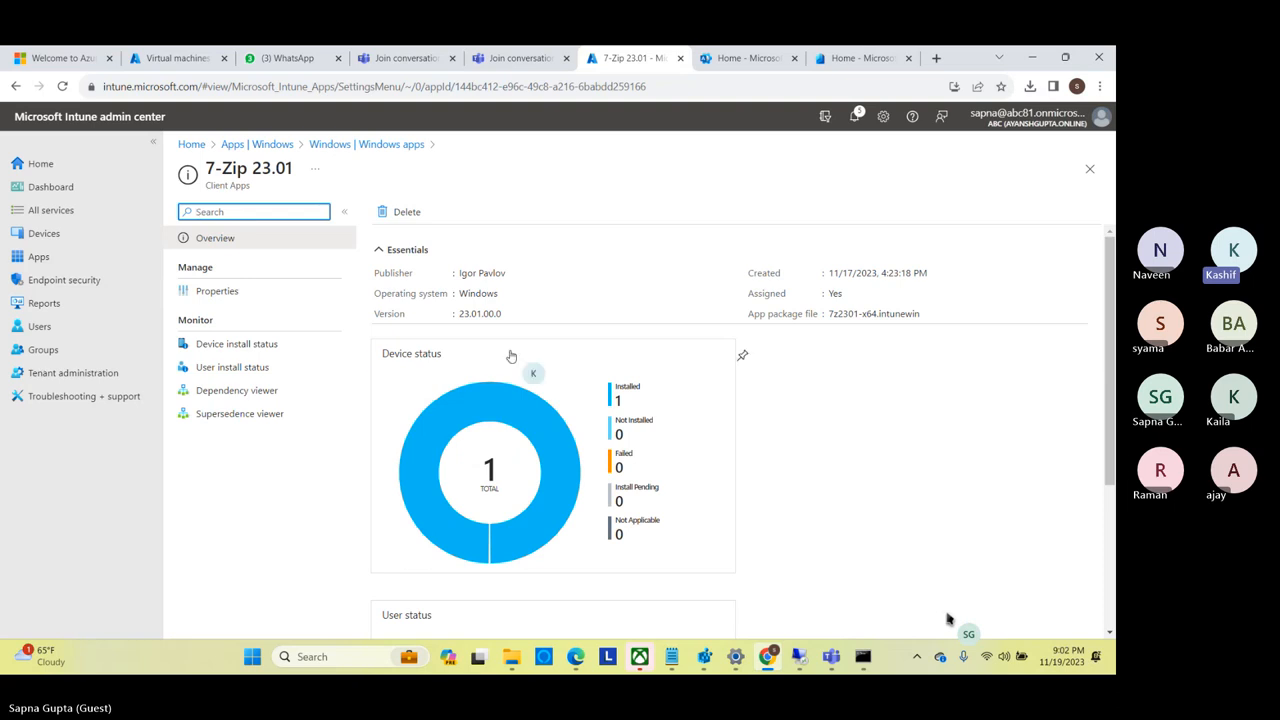
left_click(250, 292)
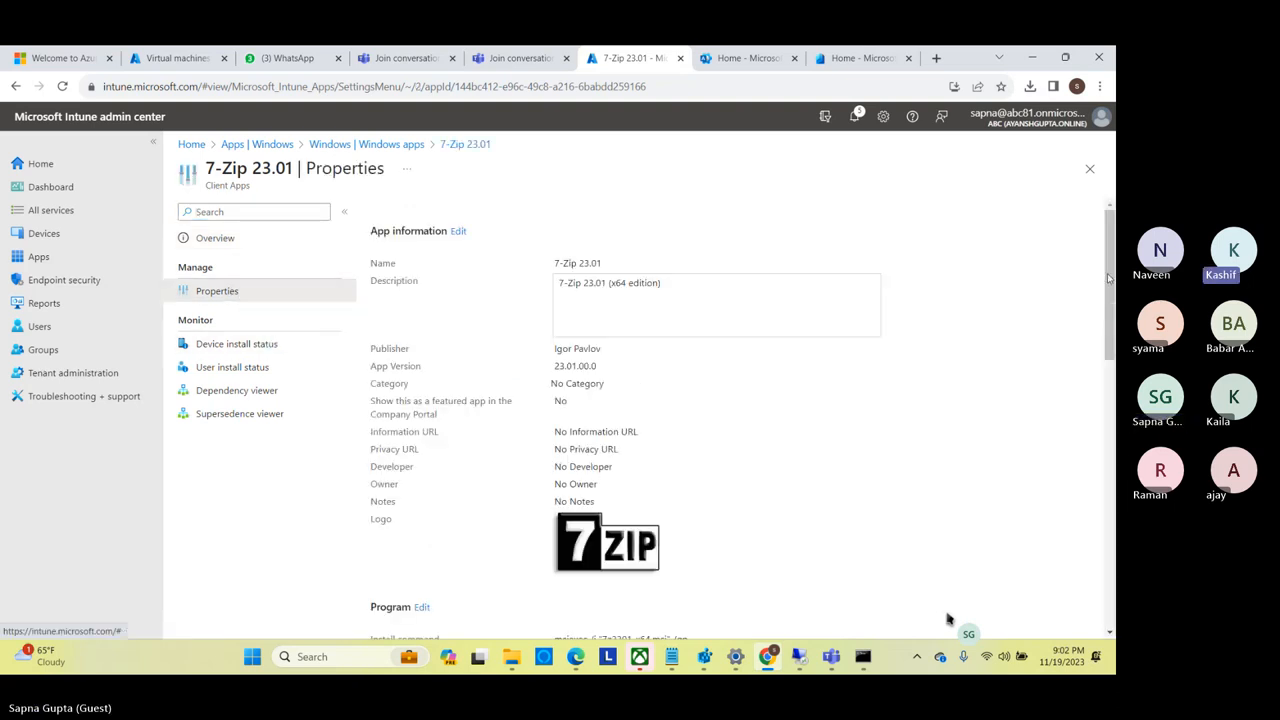
scroll(948, 619, "down", 7)
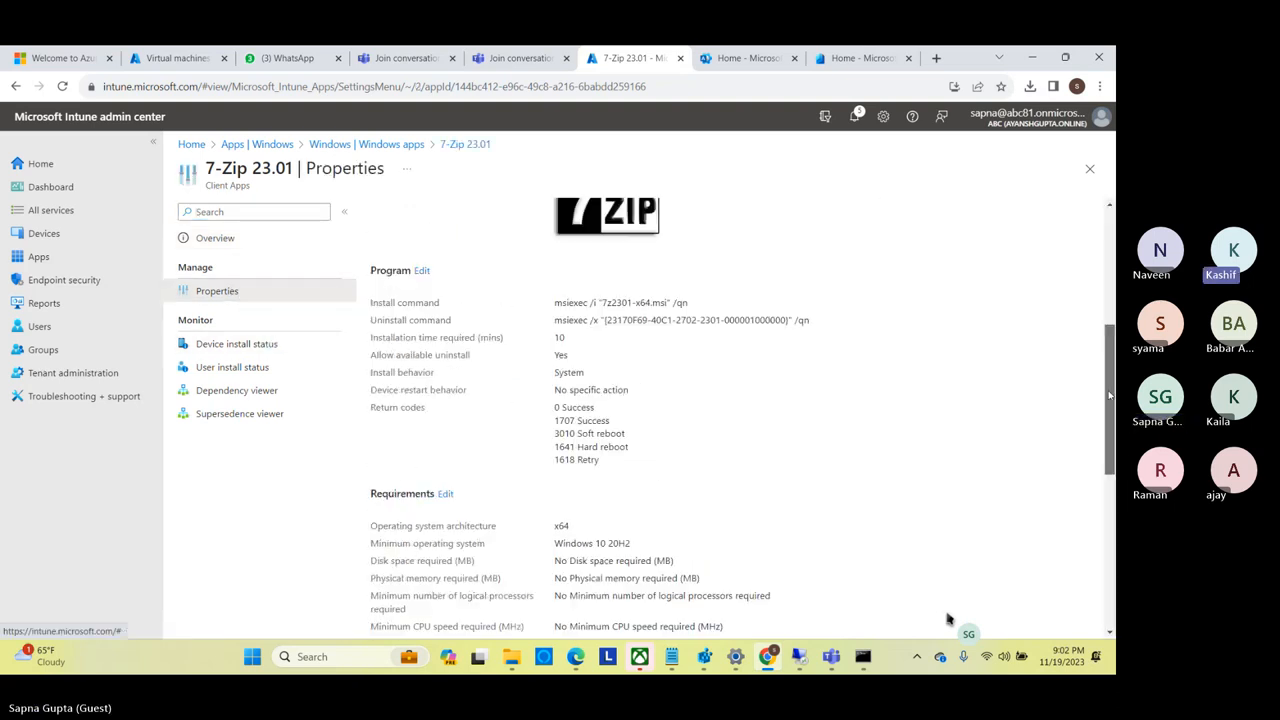
scroll(948, 619, "up", 7)
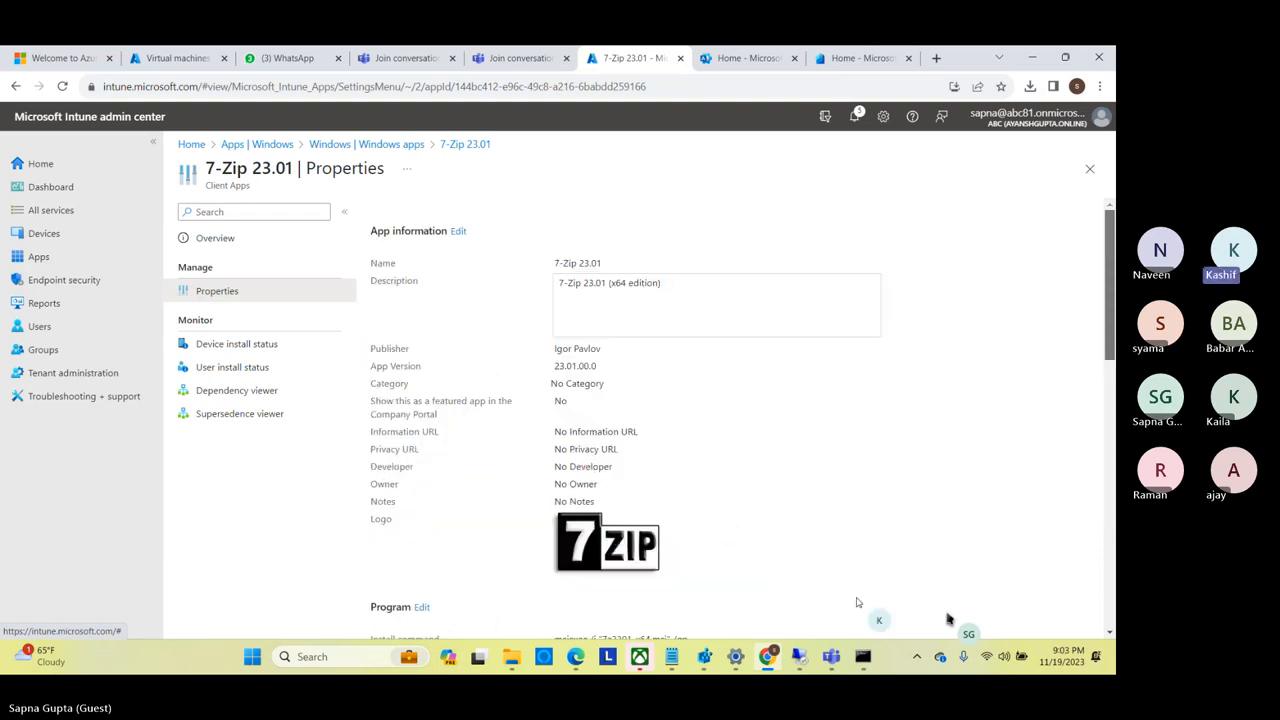
scroll(948, 619, "down", 10)
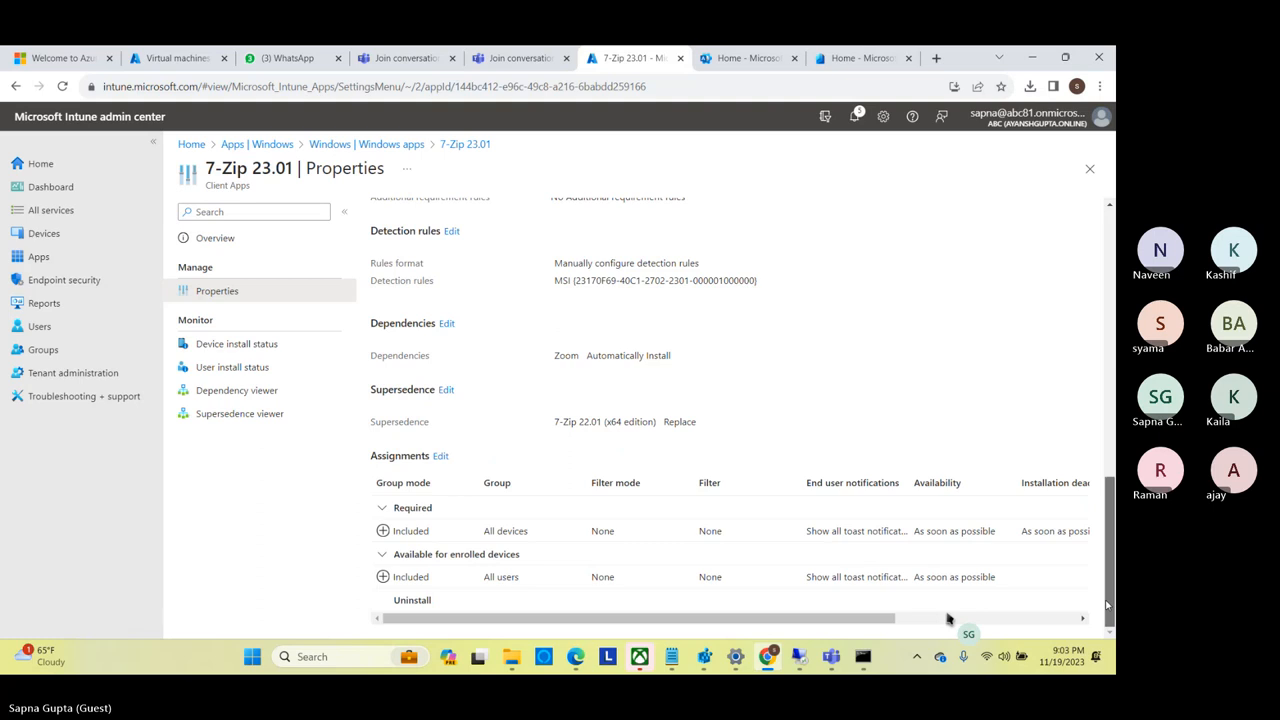
Remove the Zoom dependency from 7-Zip 23.01, keep its supersedence of 7-Zip 22.01 (x64 edition), and save the app.
left_click(446, 323)
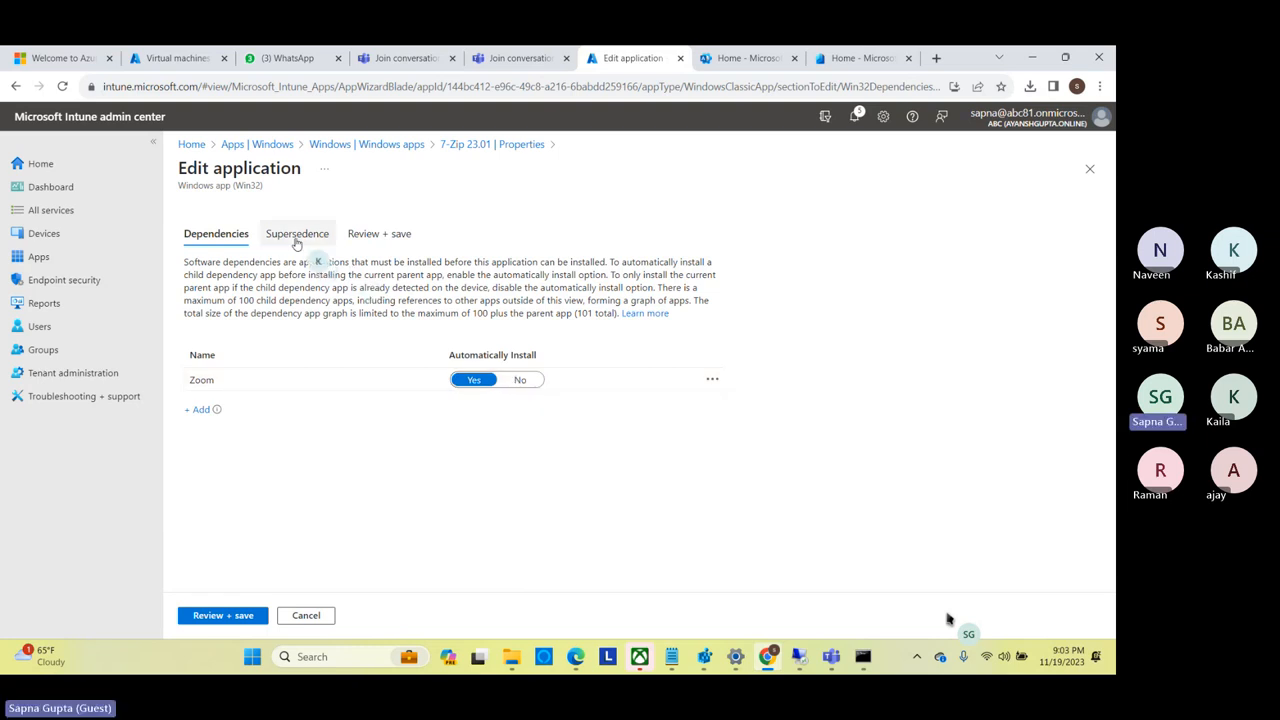
left_click(710, 380)
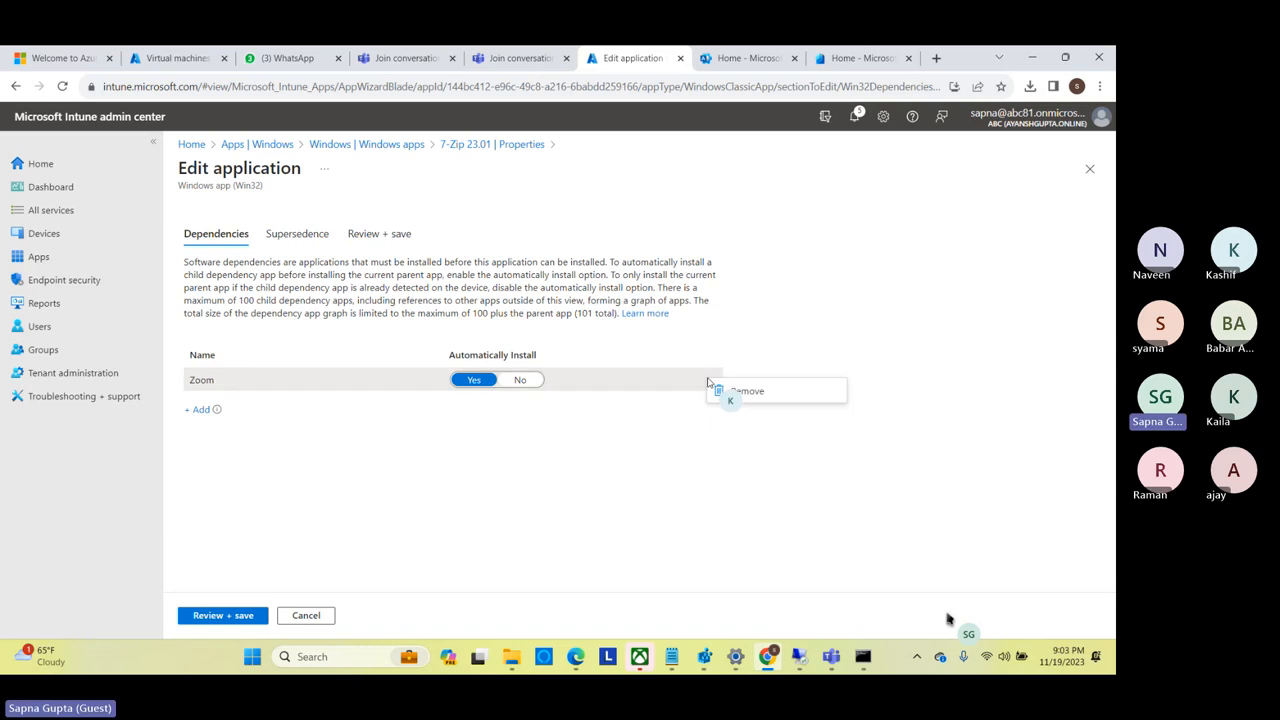
left_click(745, 391)
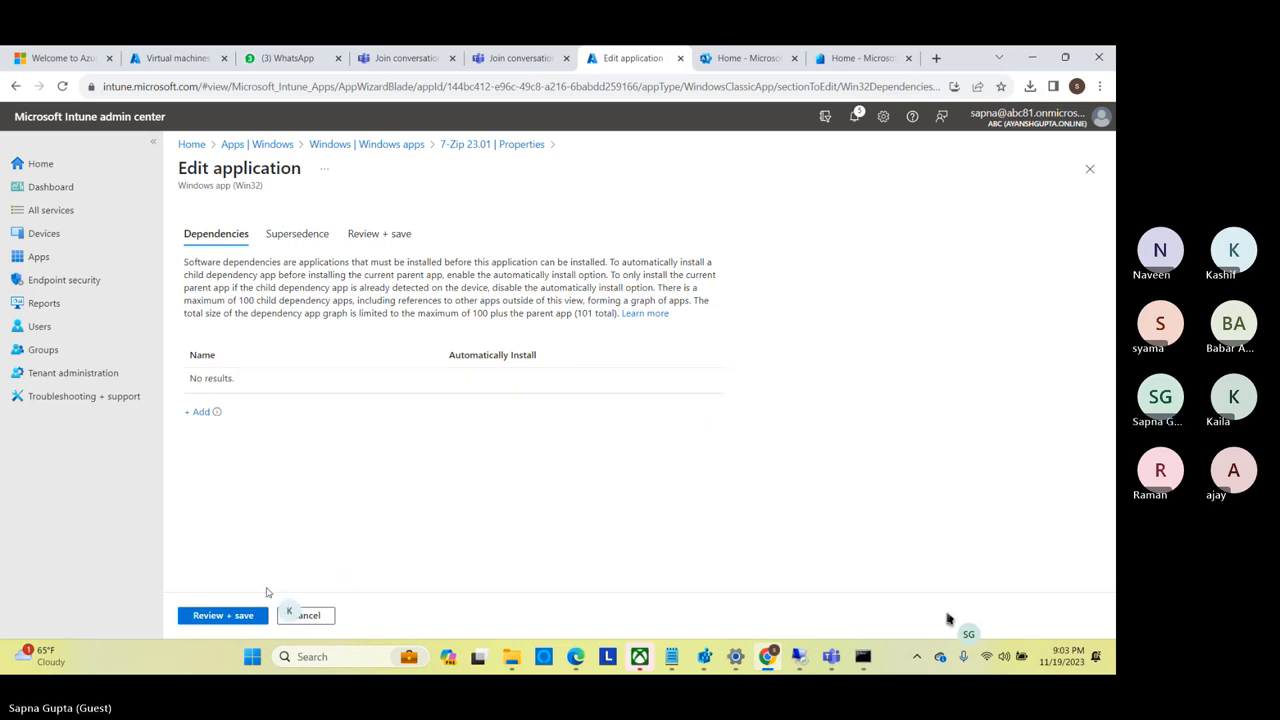
left_click(296, 233)
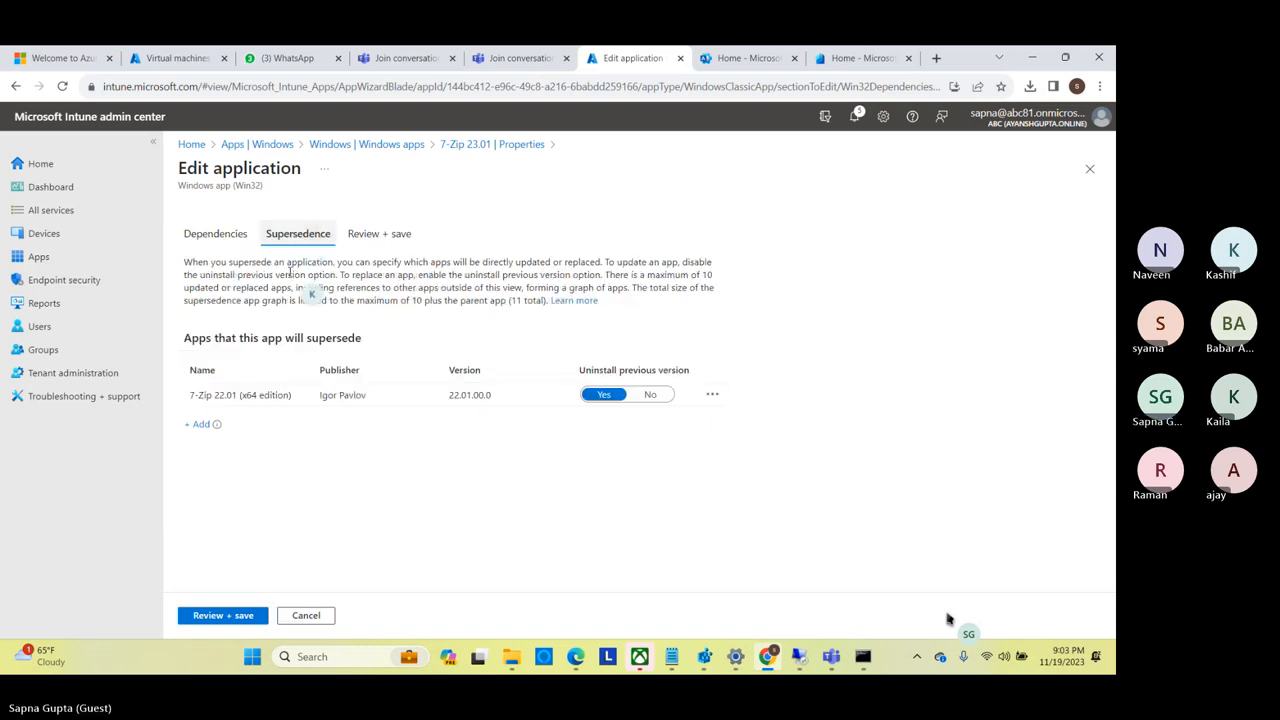
left_click(211, 616)
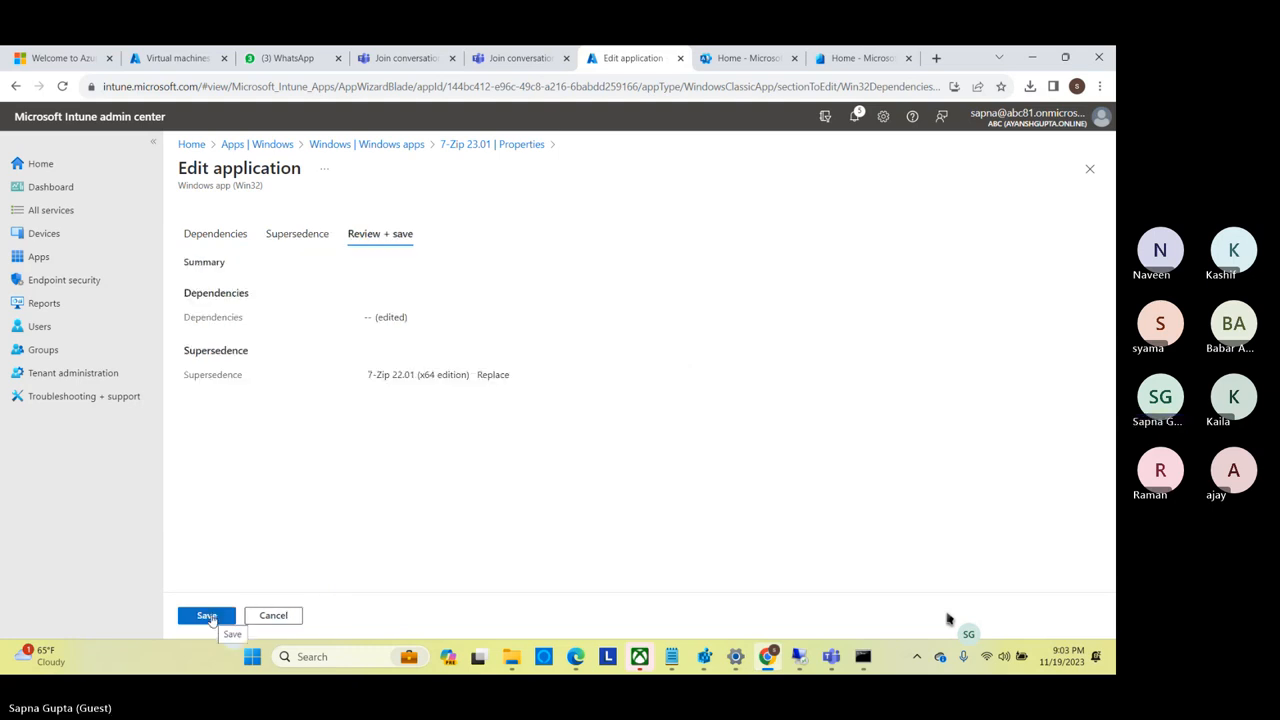
left_click(208, 616)
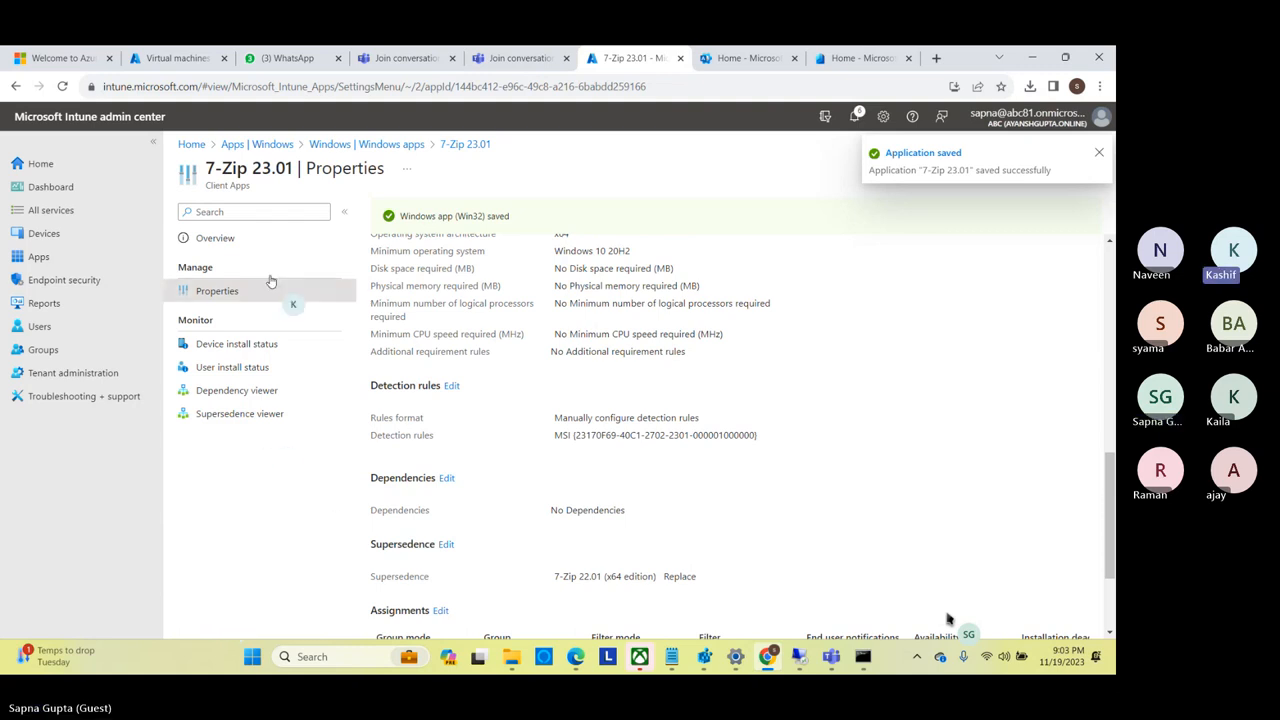
Delete the older Zoom app, version 5.16.6.24712, from the Windows apps and check the end of the list.
left_click(397, 146)
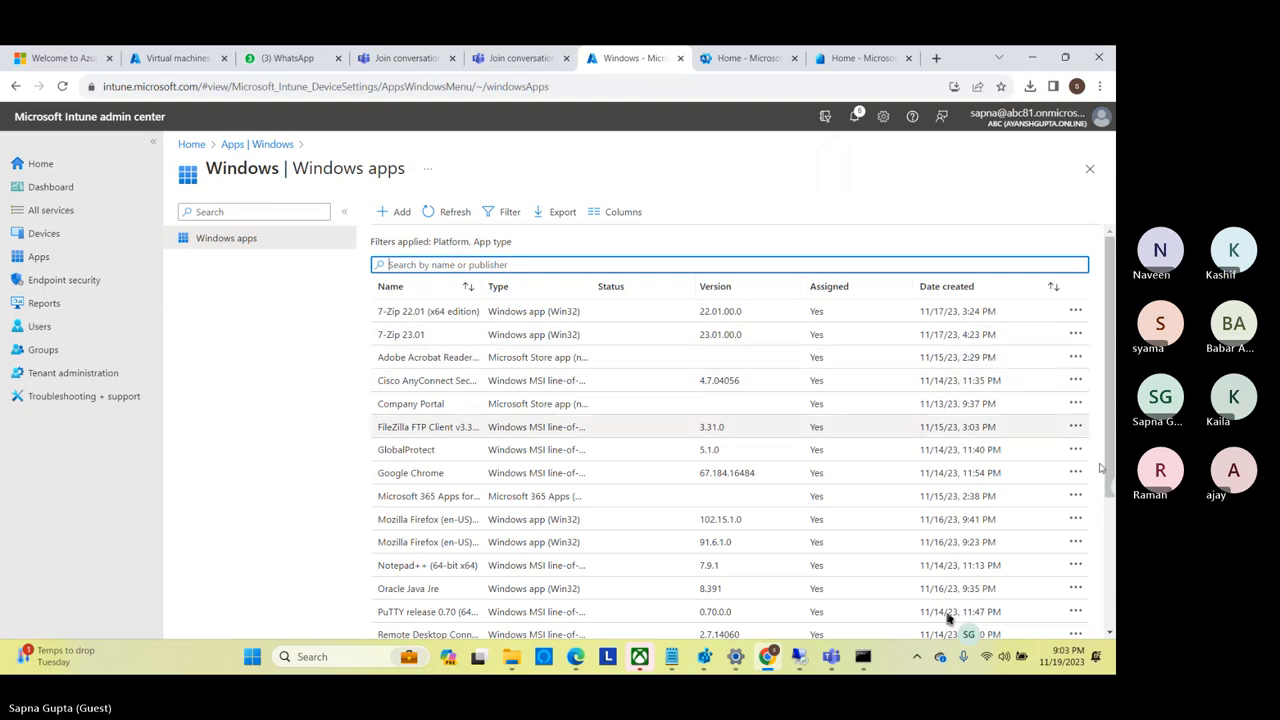
left_click_drag(1100, 467, 1106, 595)
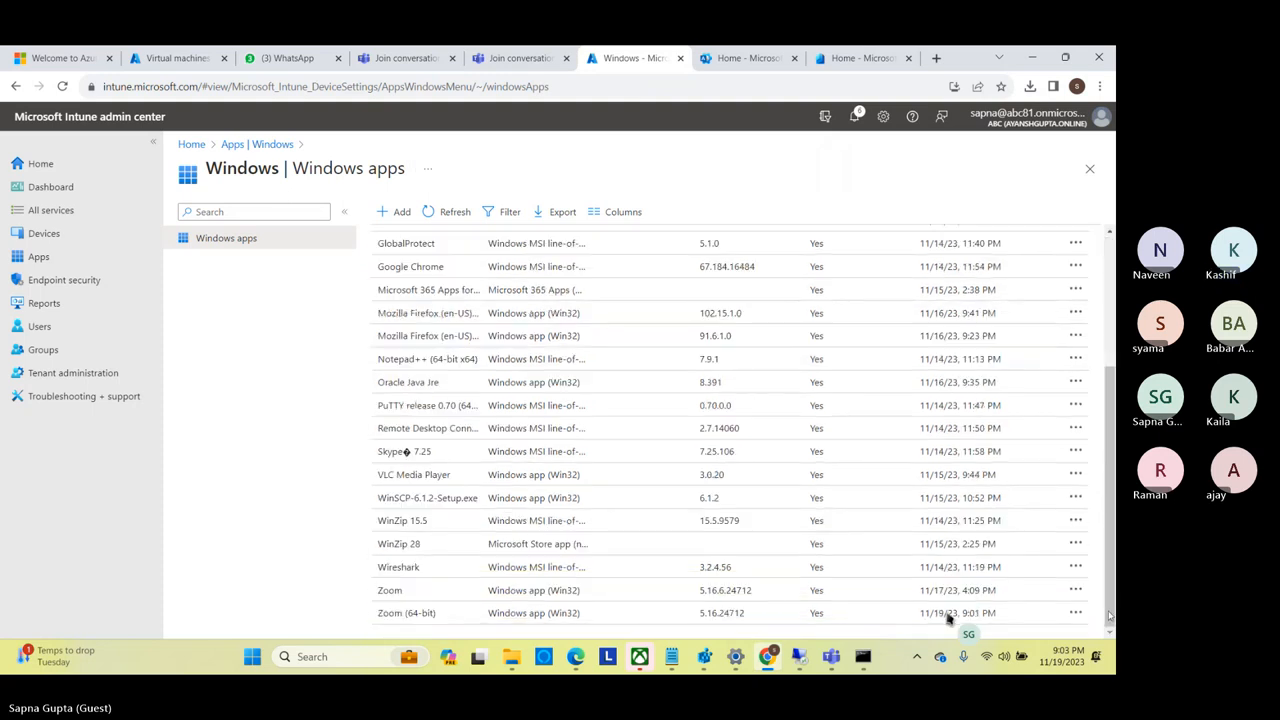
right_click(470, 598)
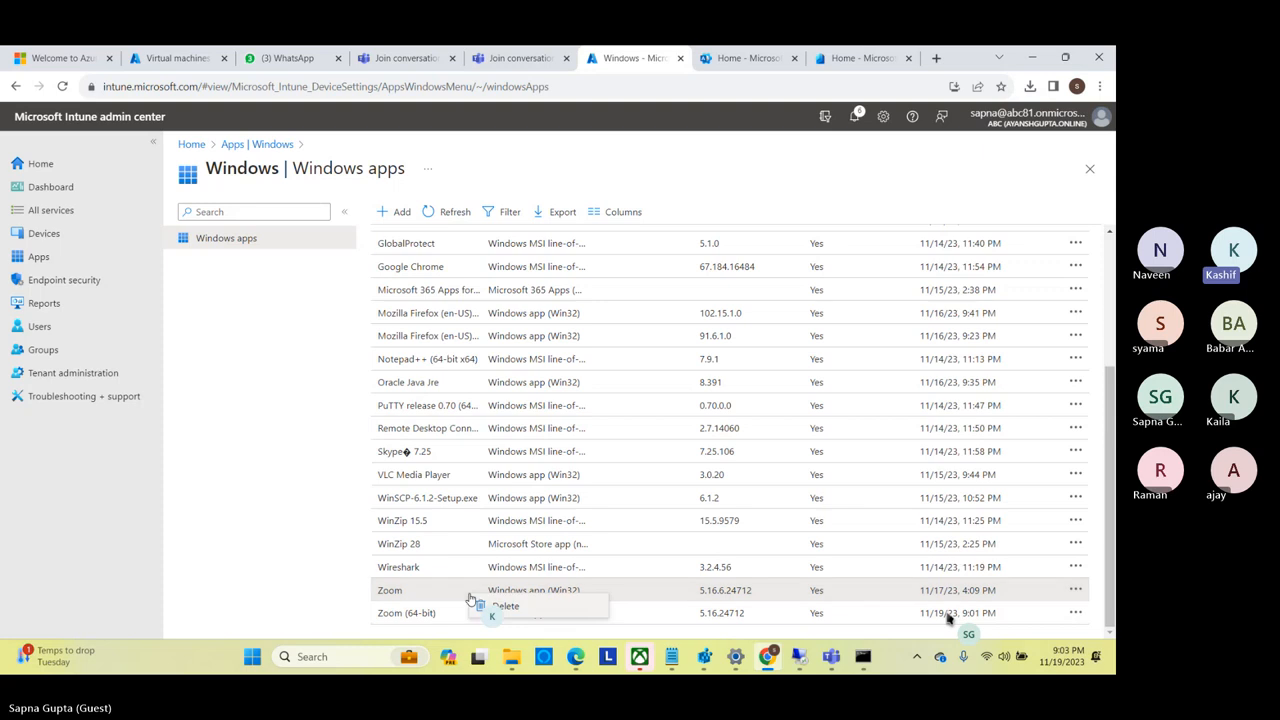
left_click(533, 608)
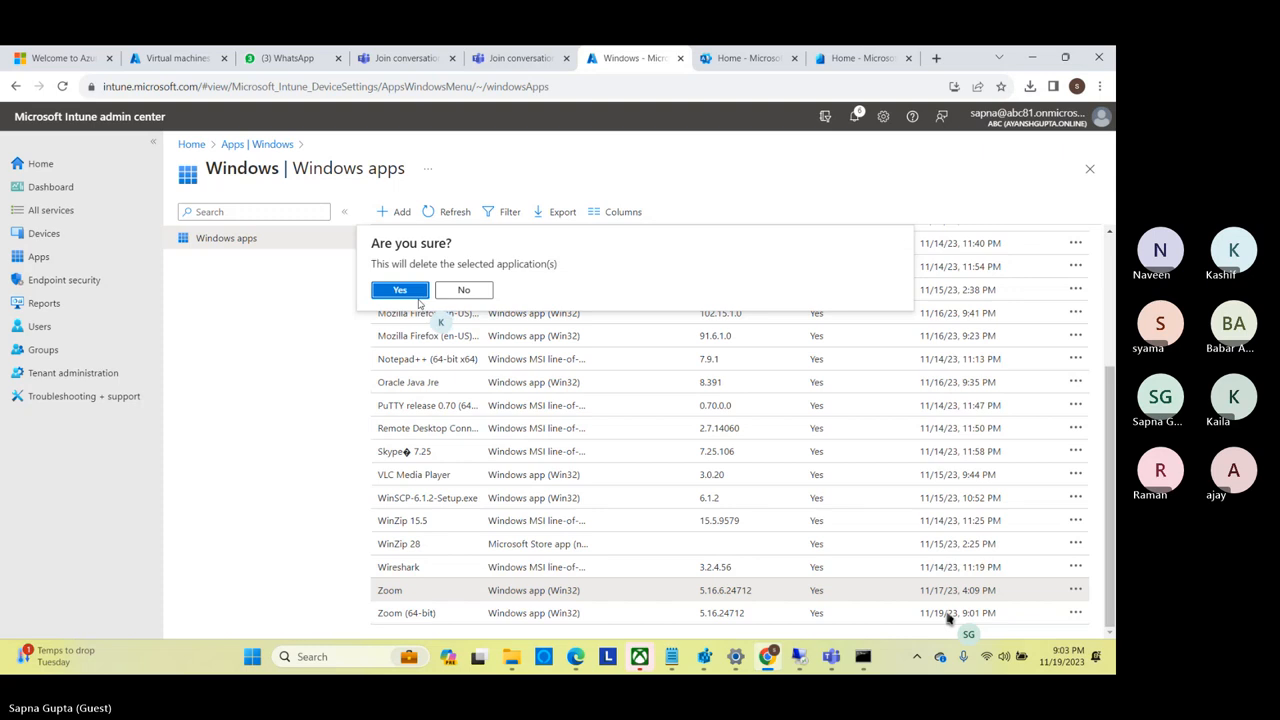
left_click(401, 290)
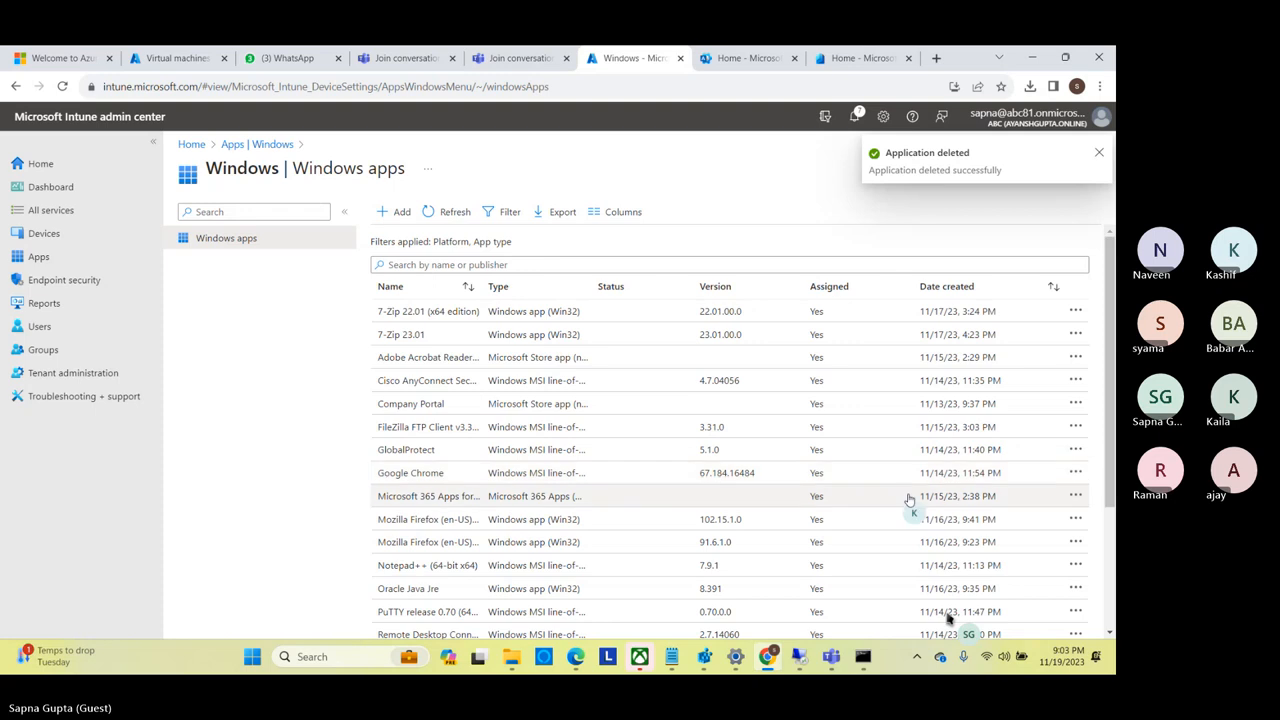
left_click(1109, 616)
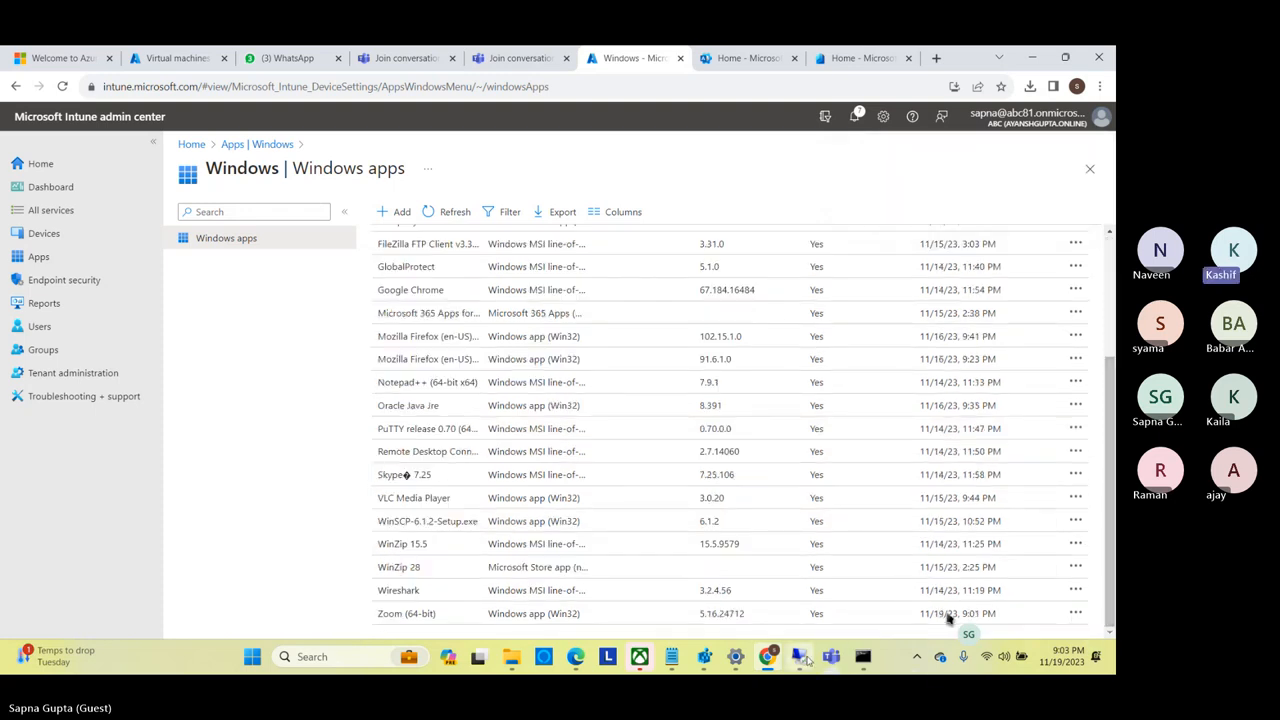
Switch to the remote desktop session, look through the Zoom bin folder and the Roaming and Microsoft folders, and bring up the Command Prompt.
left_click(807, 659)
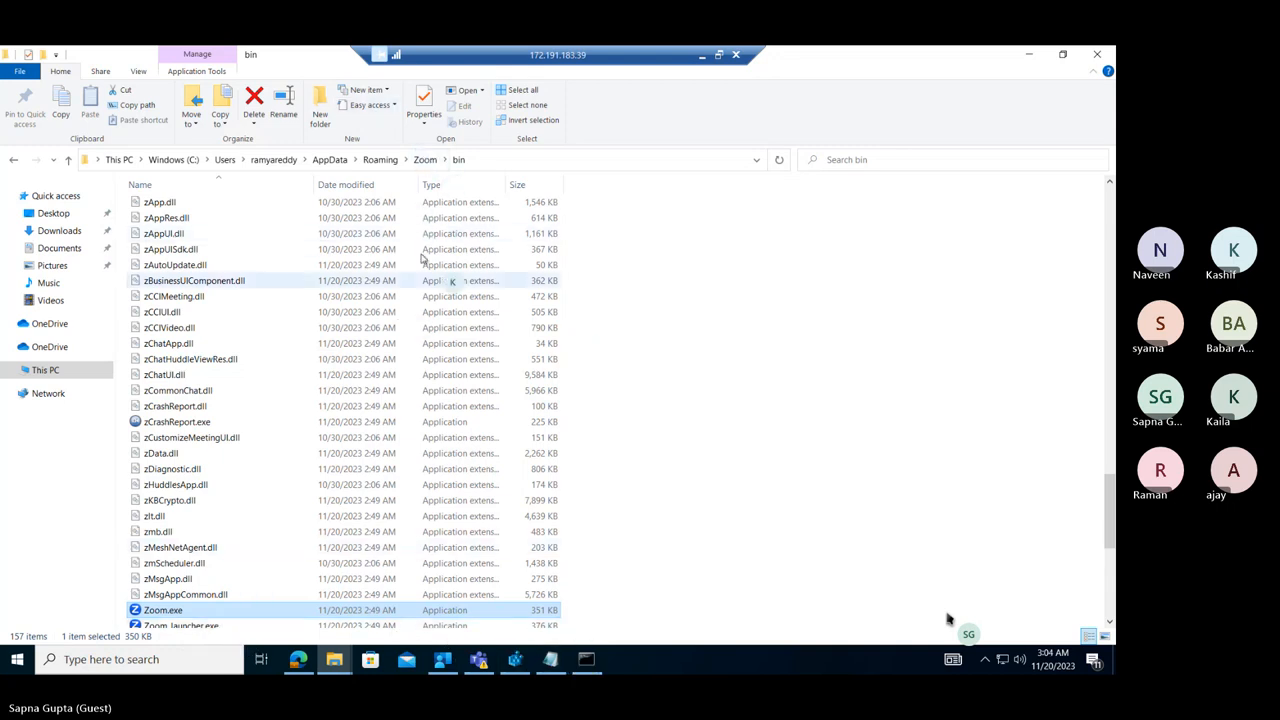
left_click(1108, 602)
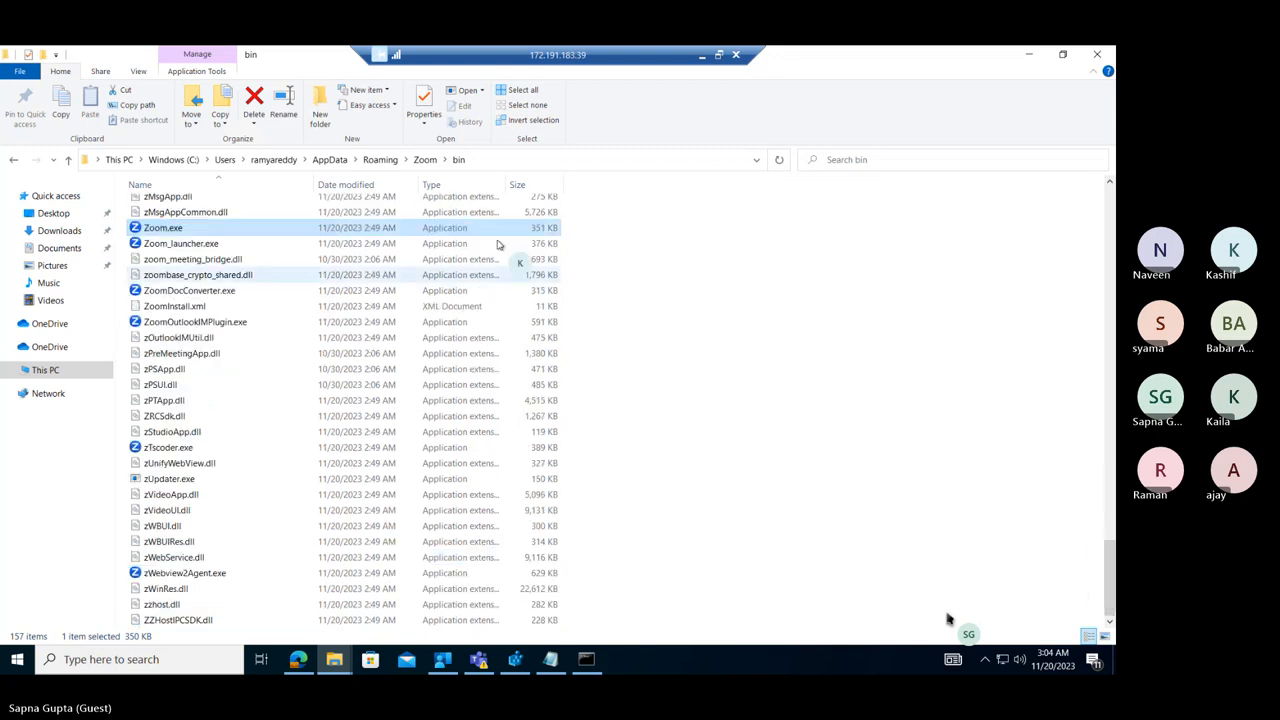
left_click(268, 339)
key("u")
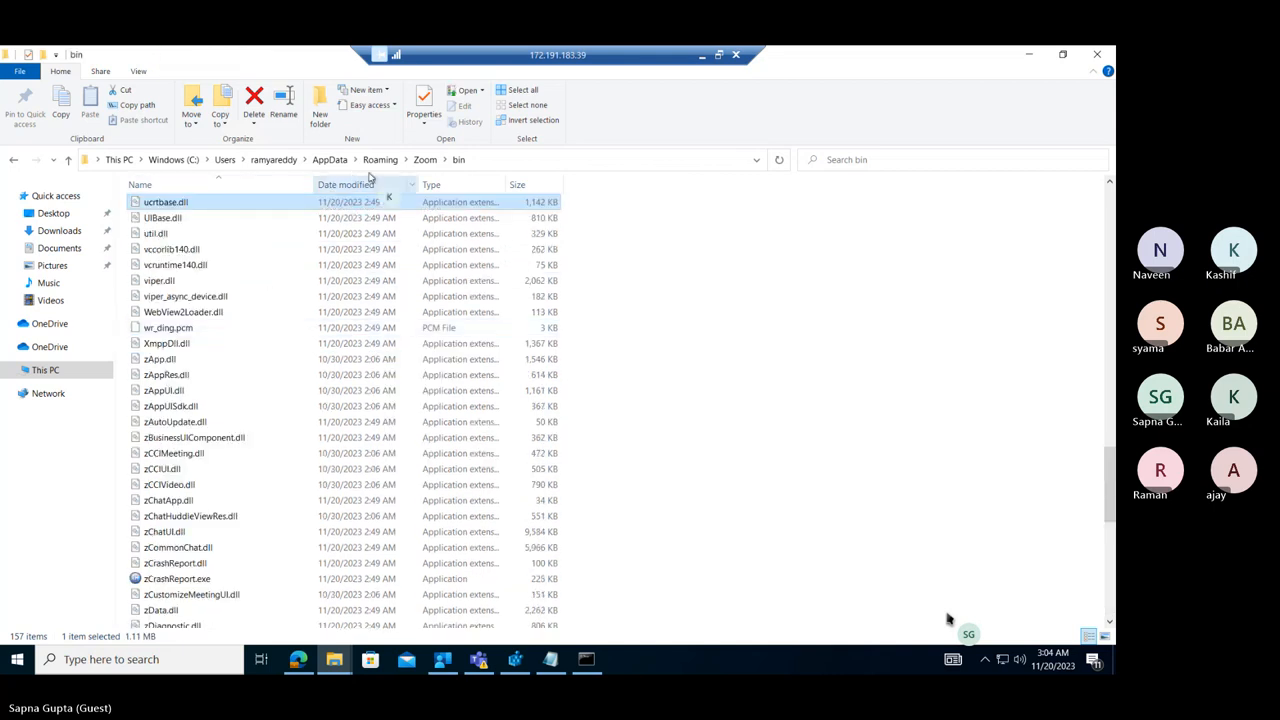
left_click(337, 160)
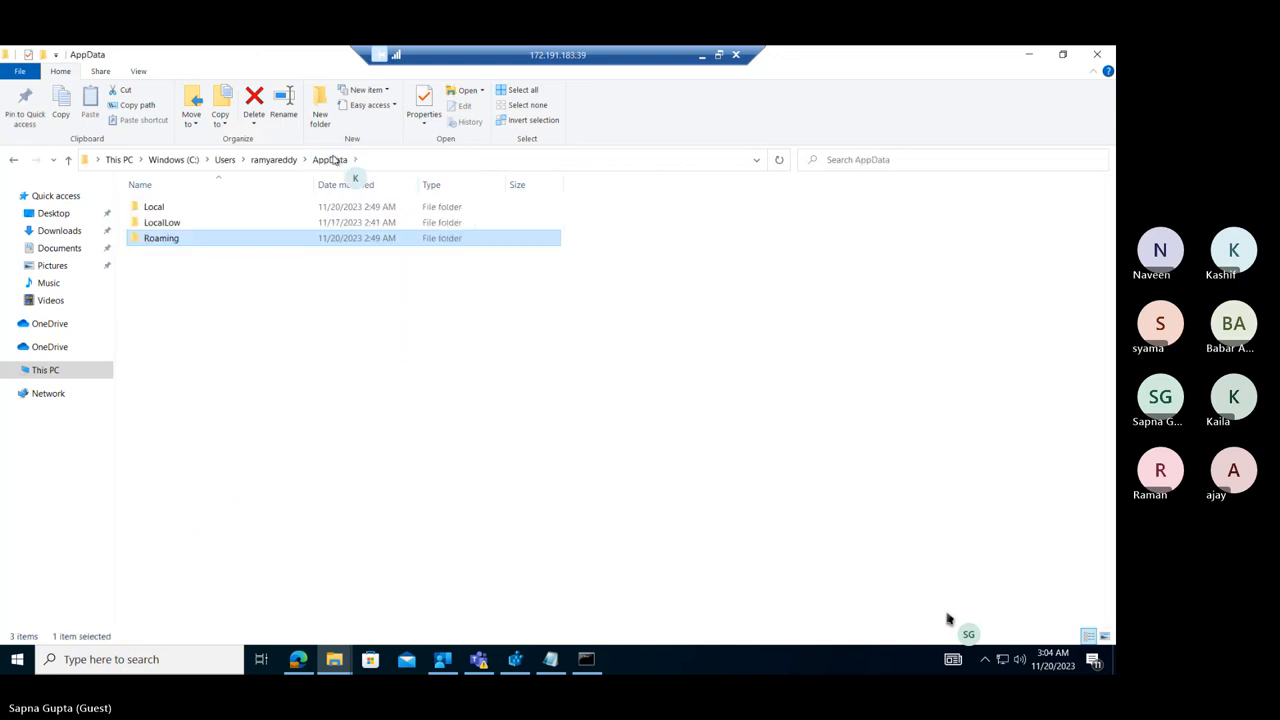
double_click(178, 240)
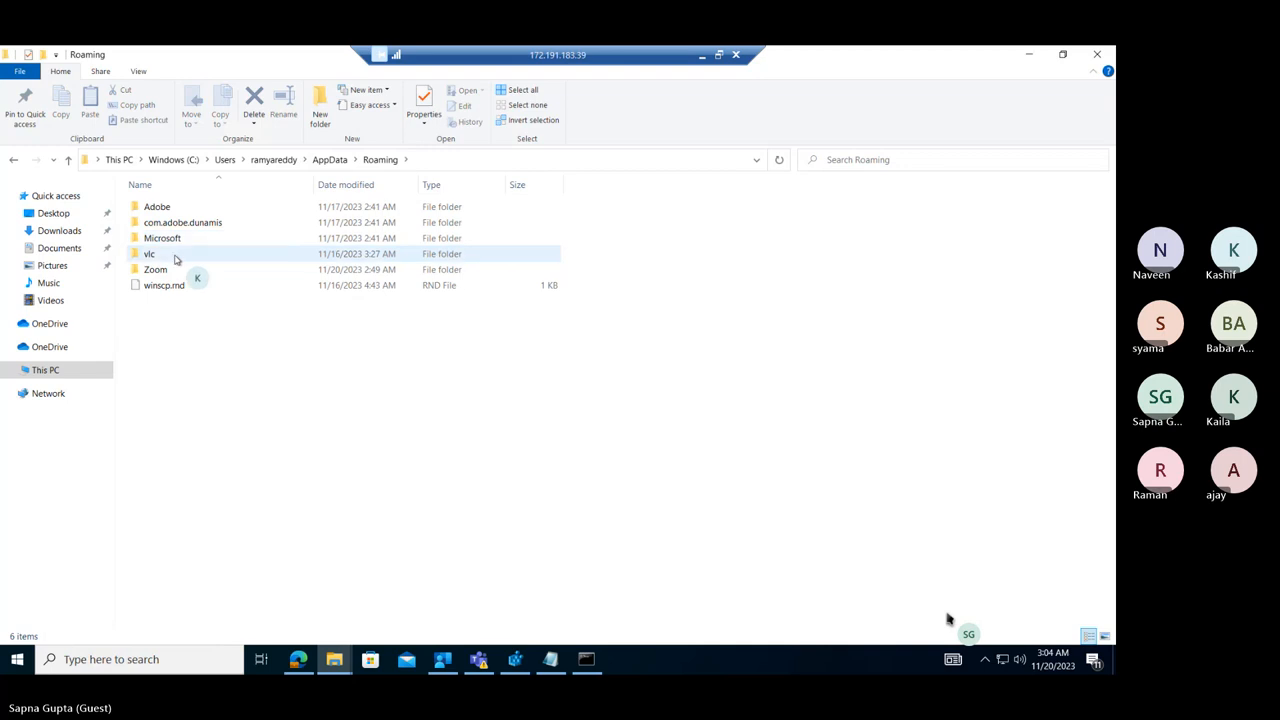
double_click(178, 242)
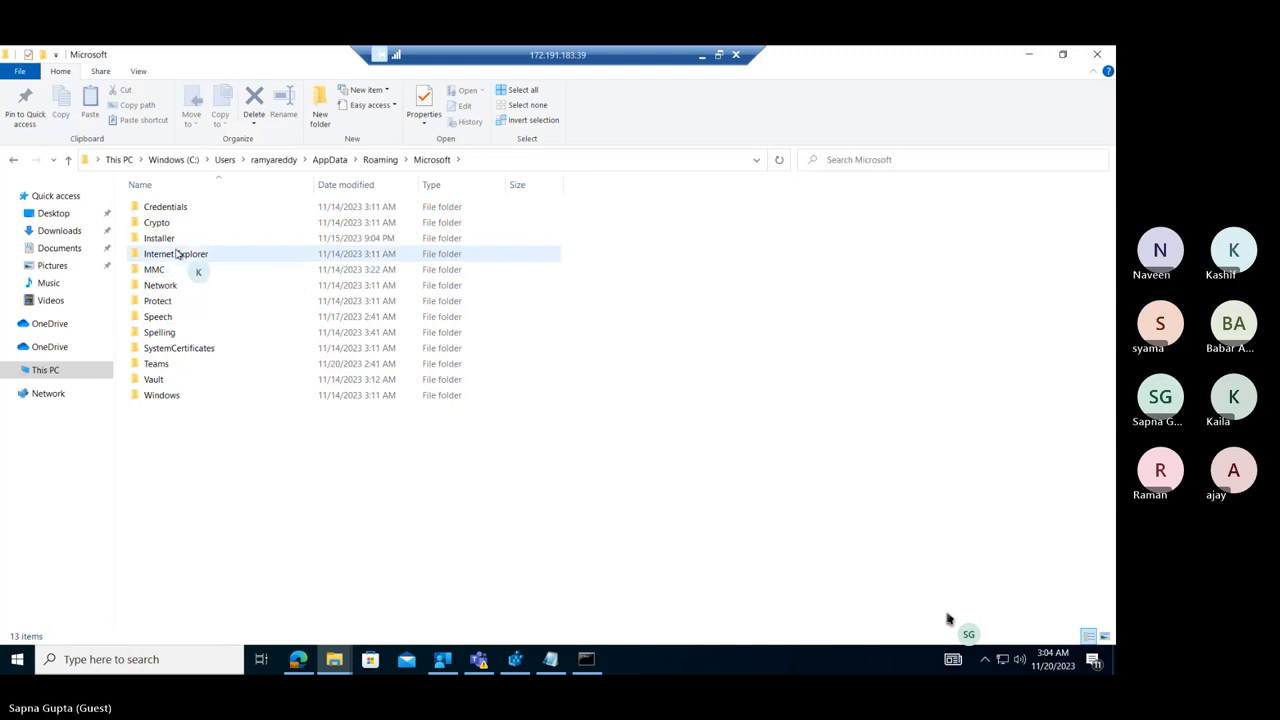
left_click(586, 659)
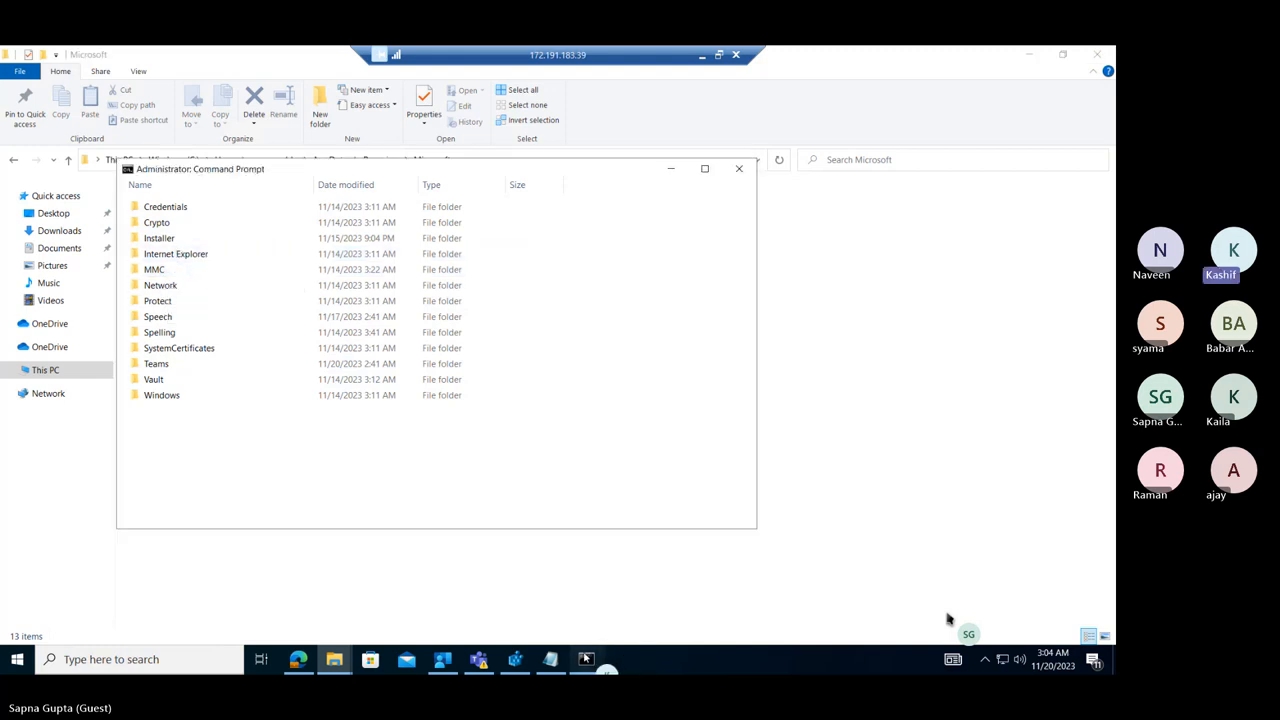
Uninstall Zoom version 5.16.6 (24712) from the test machine through Programs and Features.
left_click(17, 659)
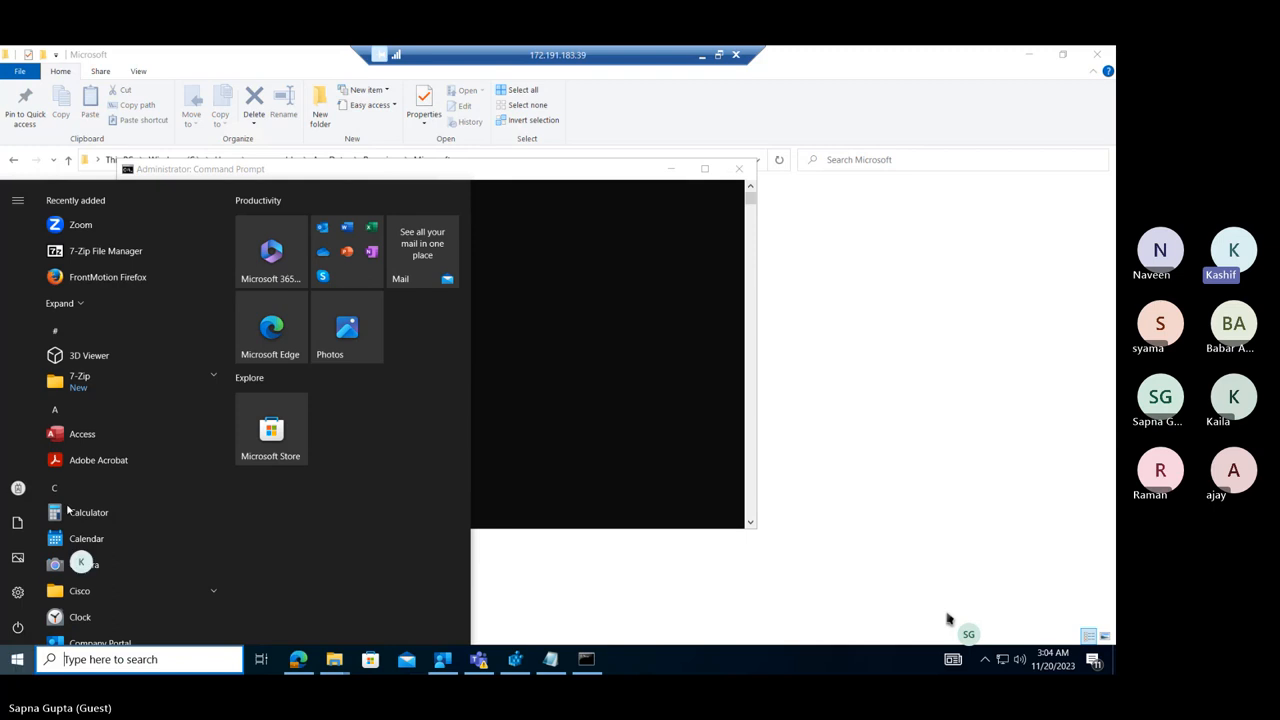
right_click(117, 249)
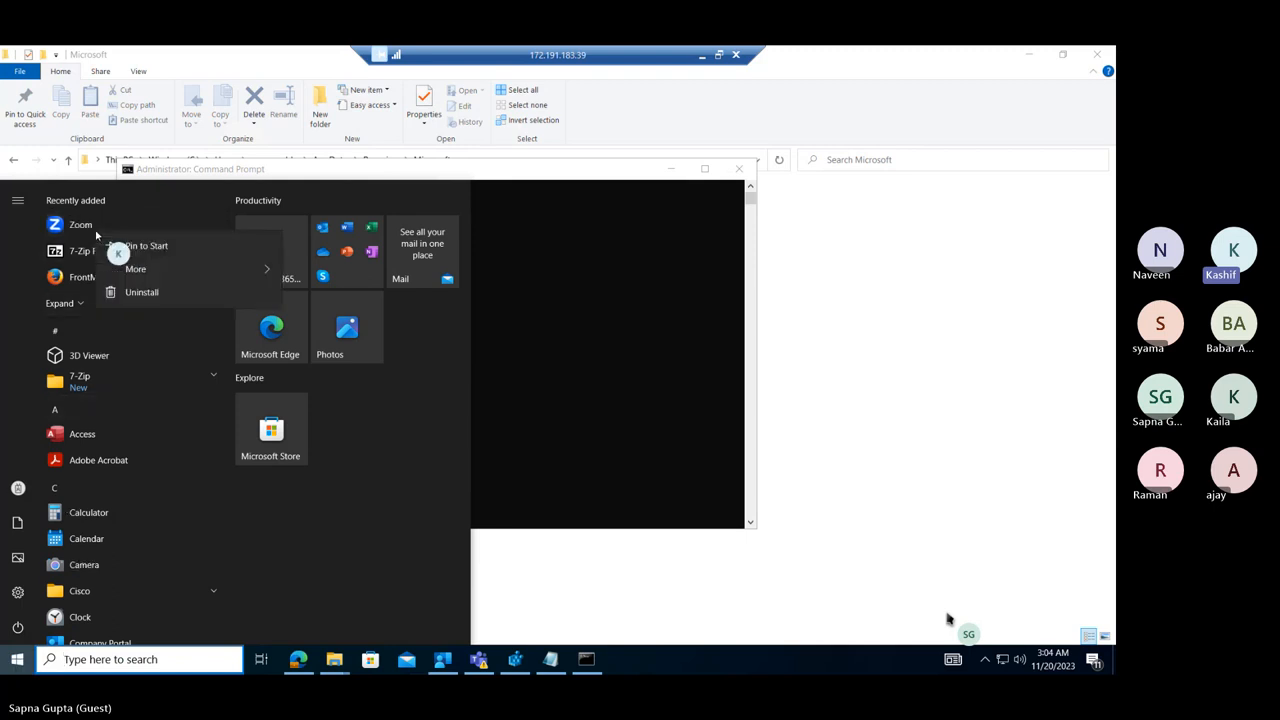
left_click(141, 292)
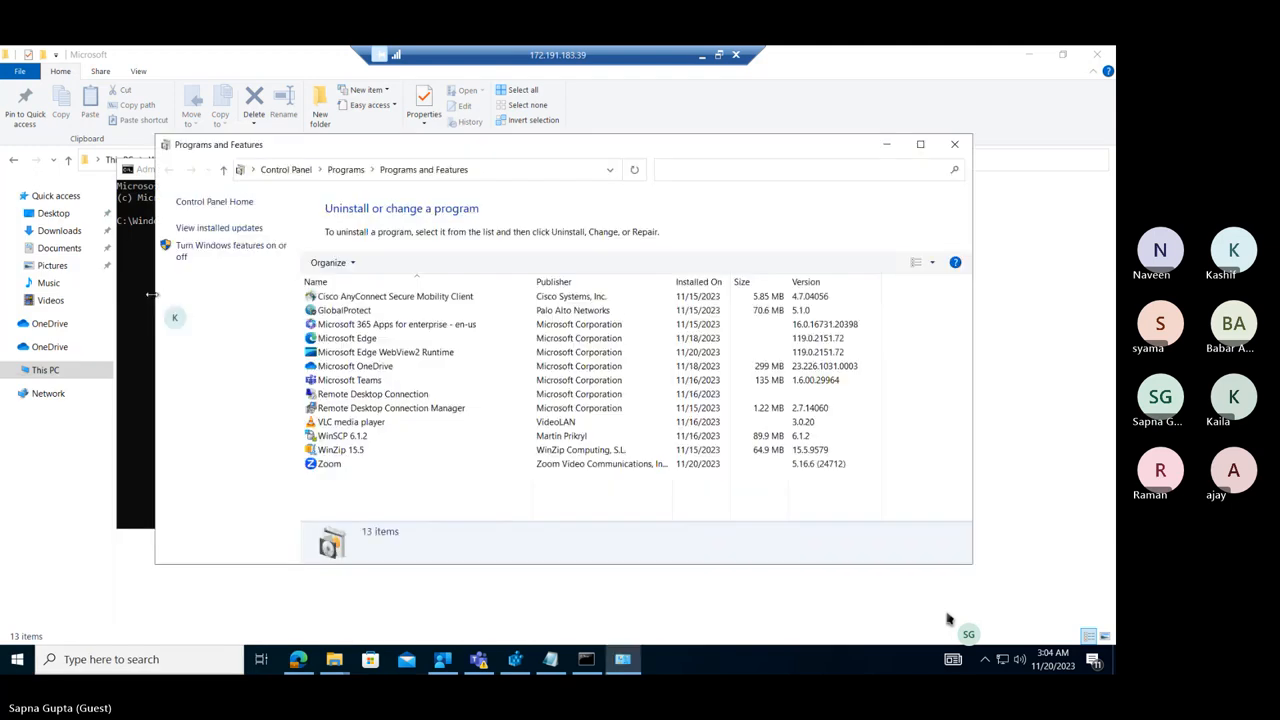
left_click(340, 464)
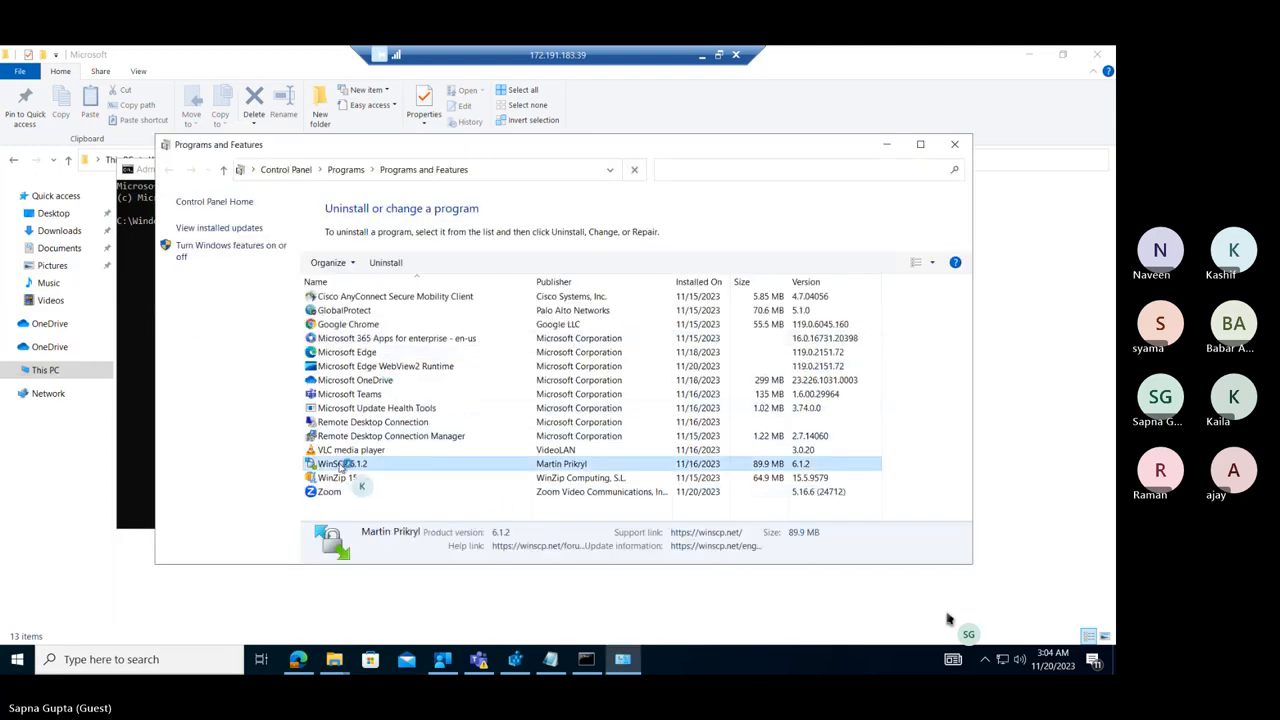
left_click(330, 492)
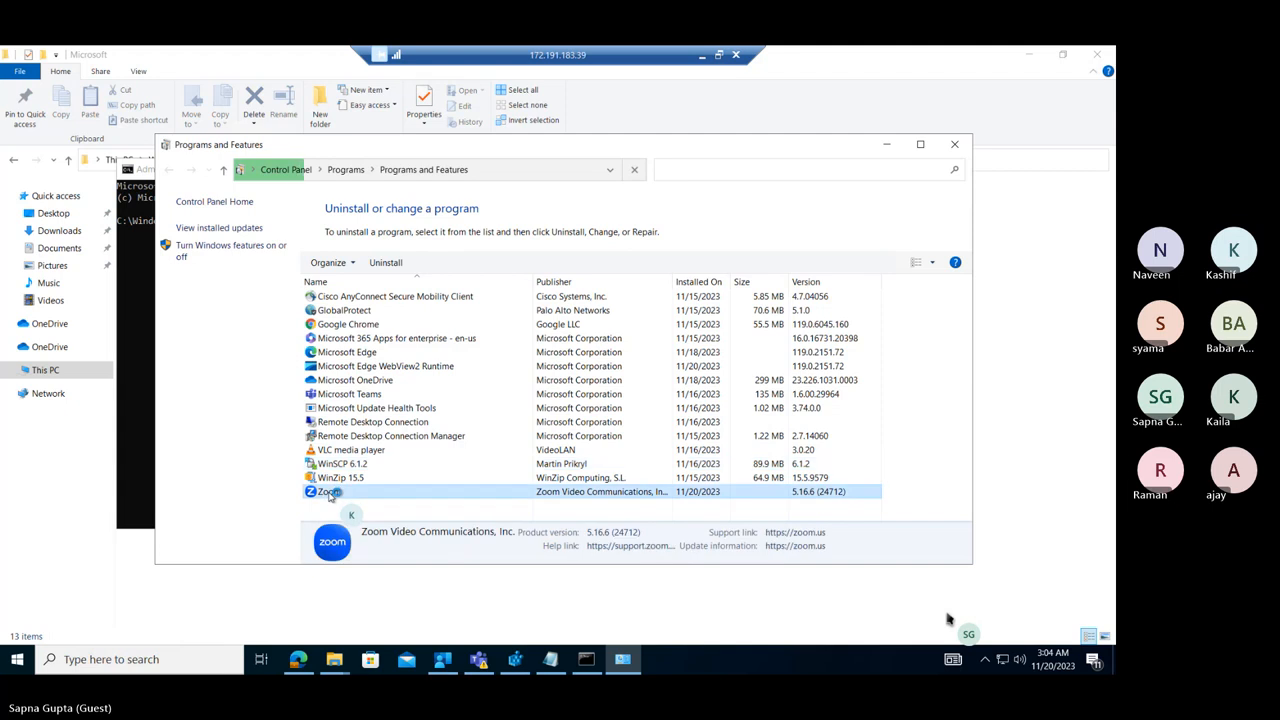
left_click(388, 263)
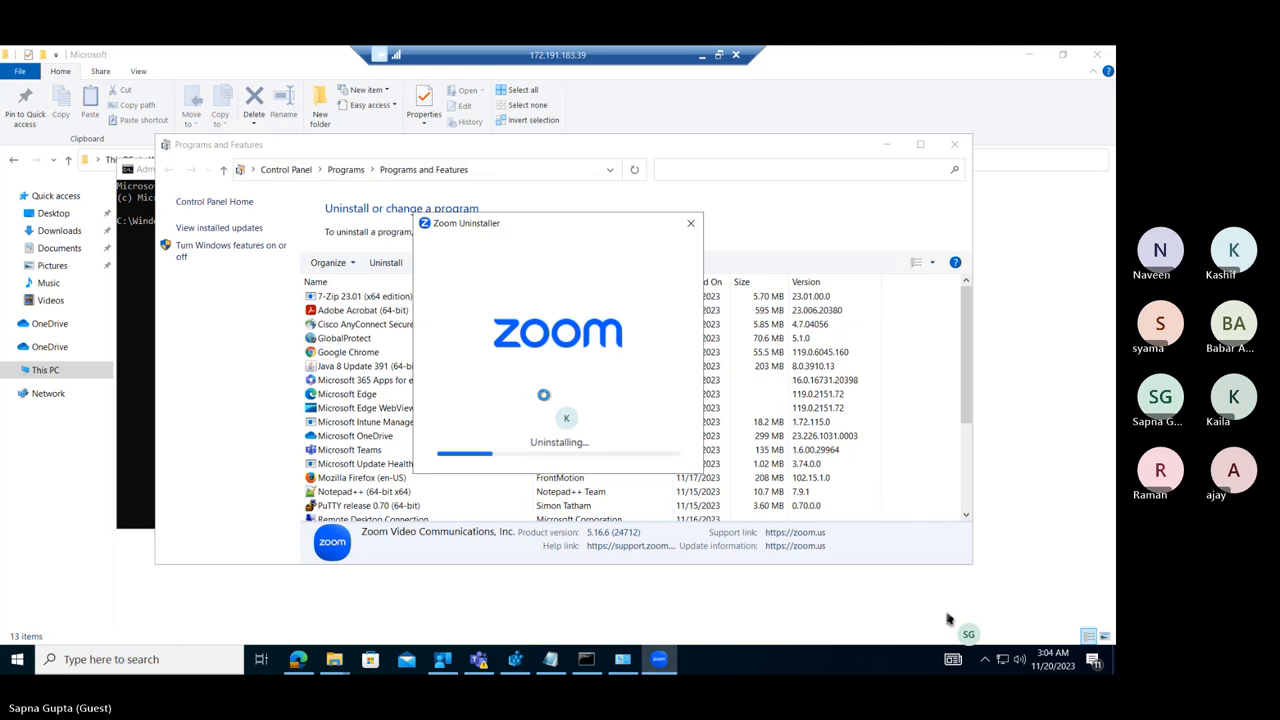
Check the installed programs and recently added apps for Zoom, closing Programs and Features, the Command Prompt and the Microsoft folder.
left_click(967, 485)
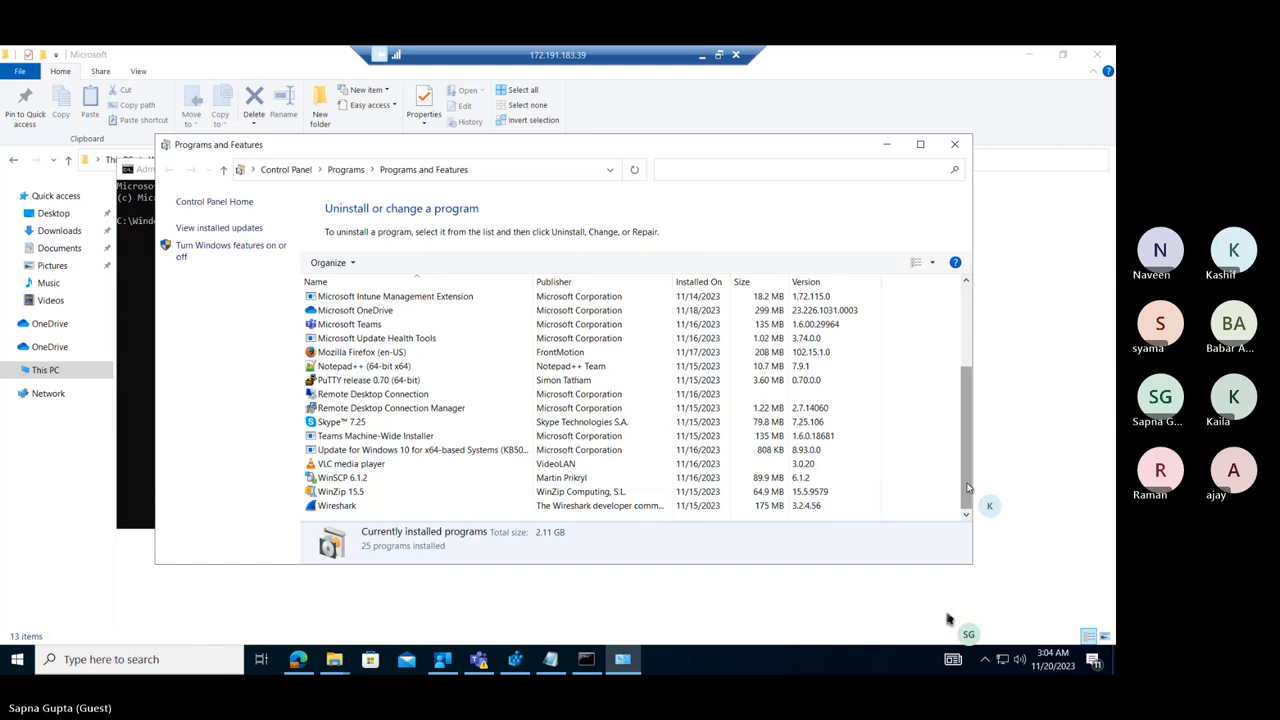
left_click(420, 491)
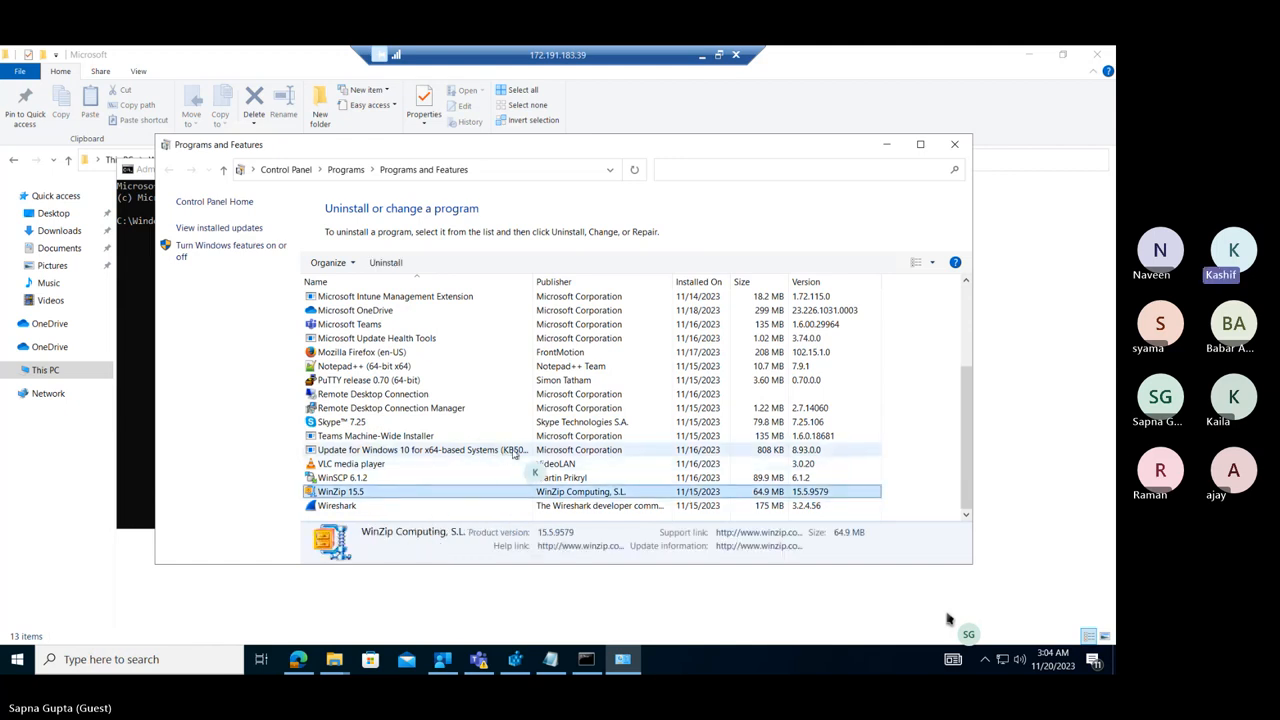
left_click(954, 144)
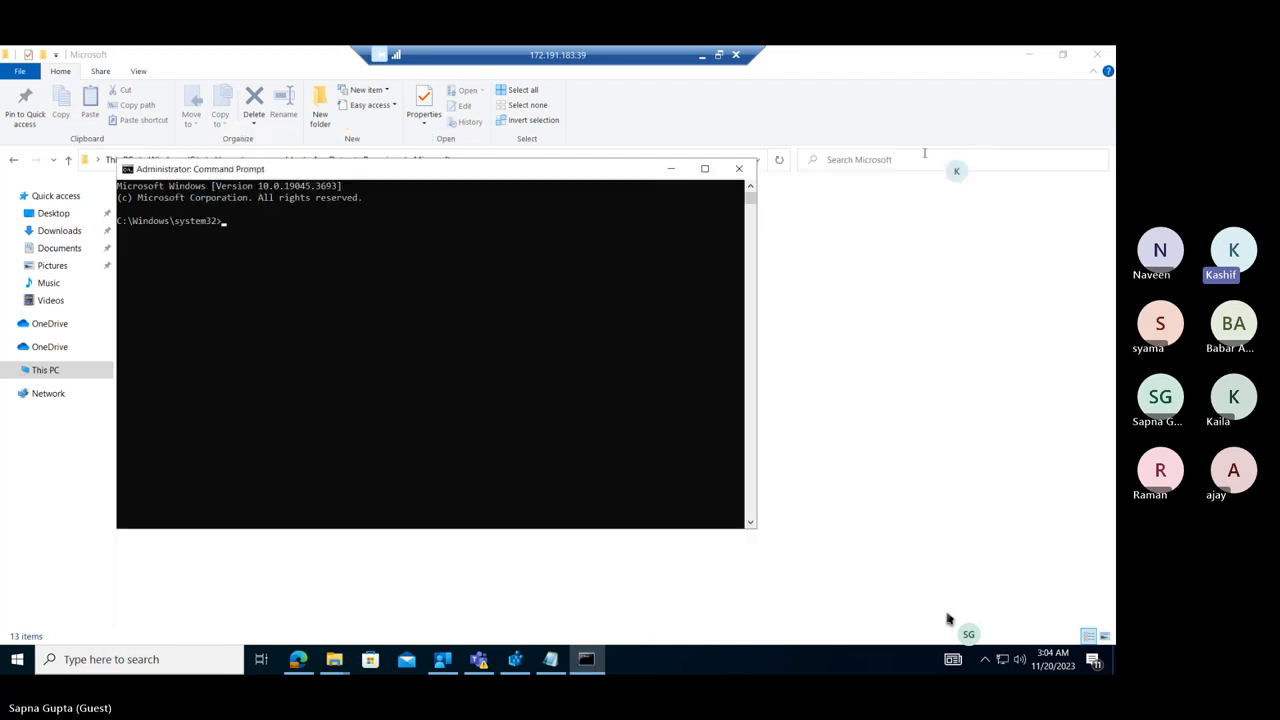
left_click(738, 168)
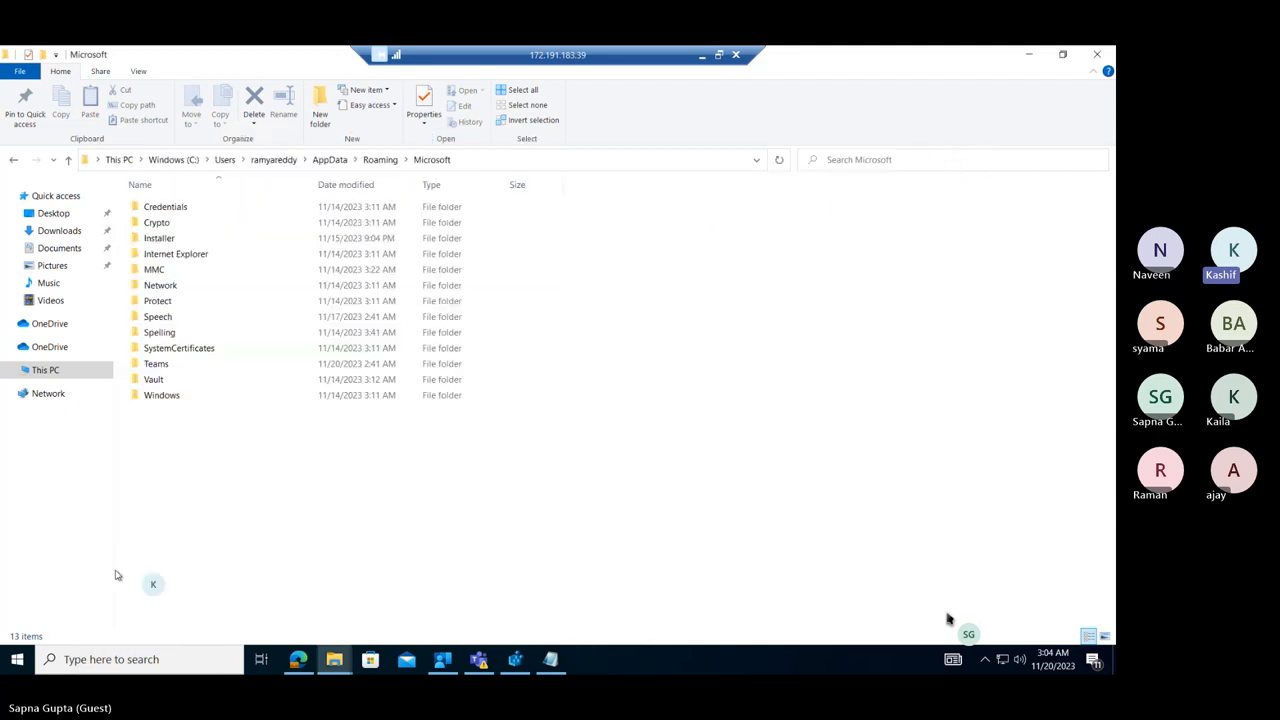
left_click(12, 659)
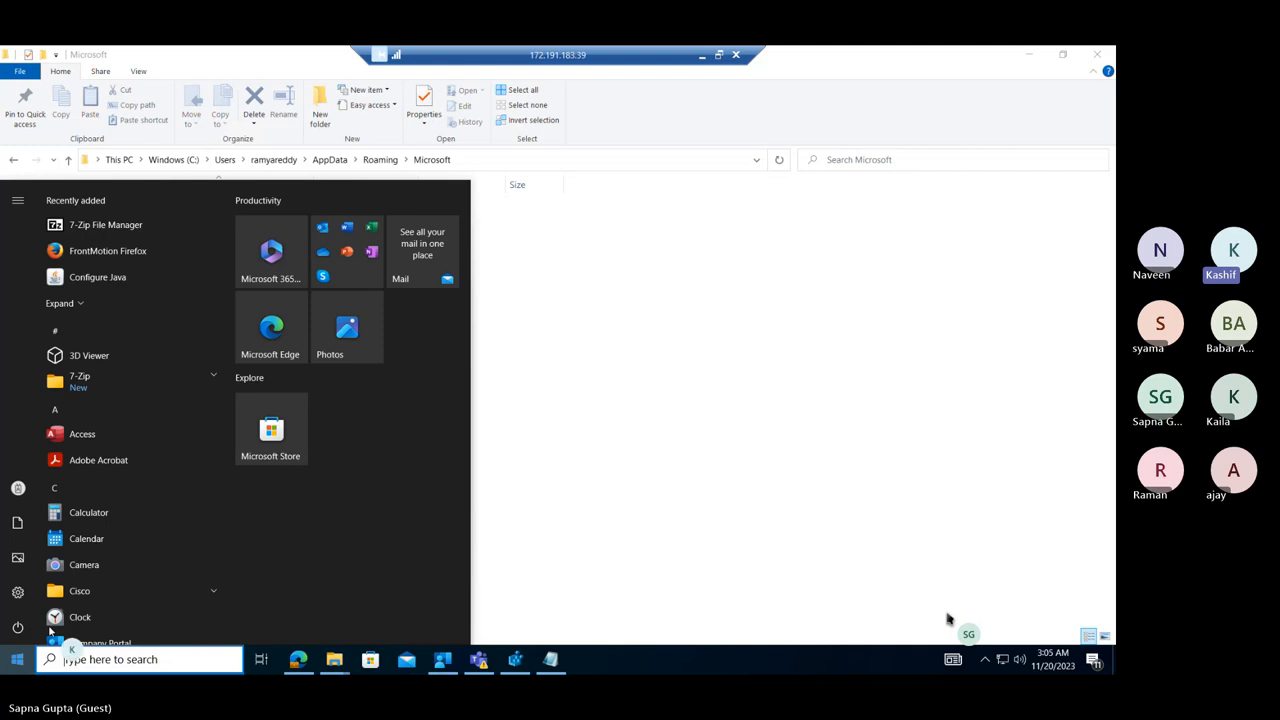
left_click(1096, 56)
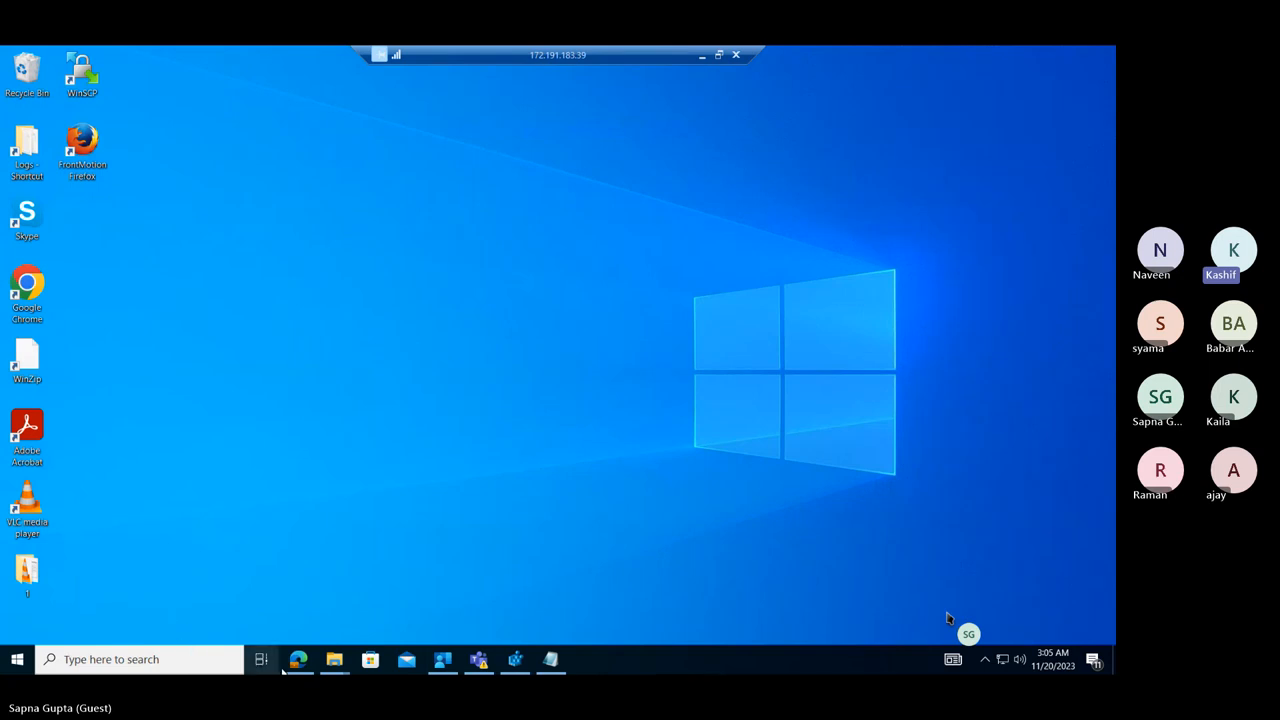
Look through the Program Files (x86) folder and the root of drive C:, and close that folder window.
mouse_move(334, 663)
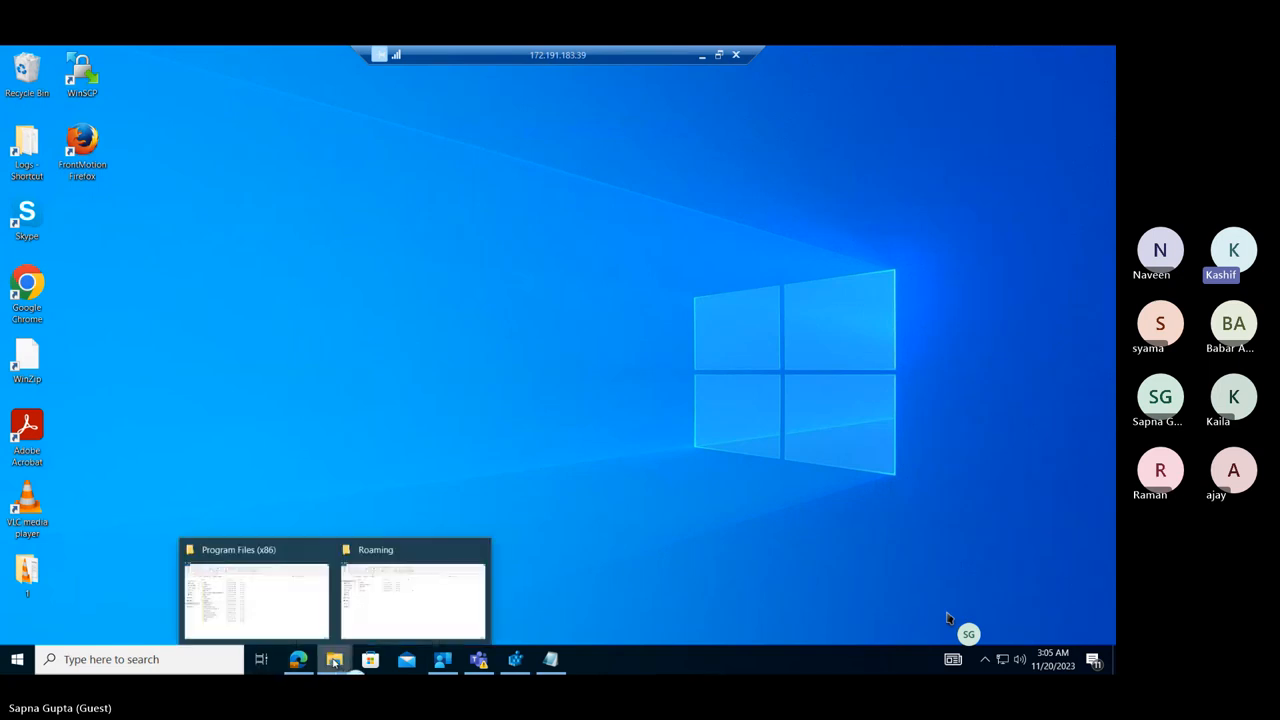
left_click(312, 606)
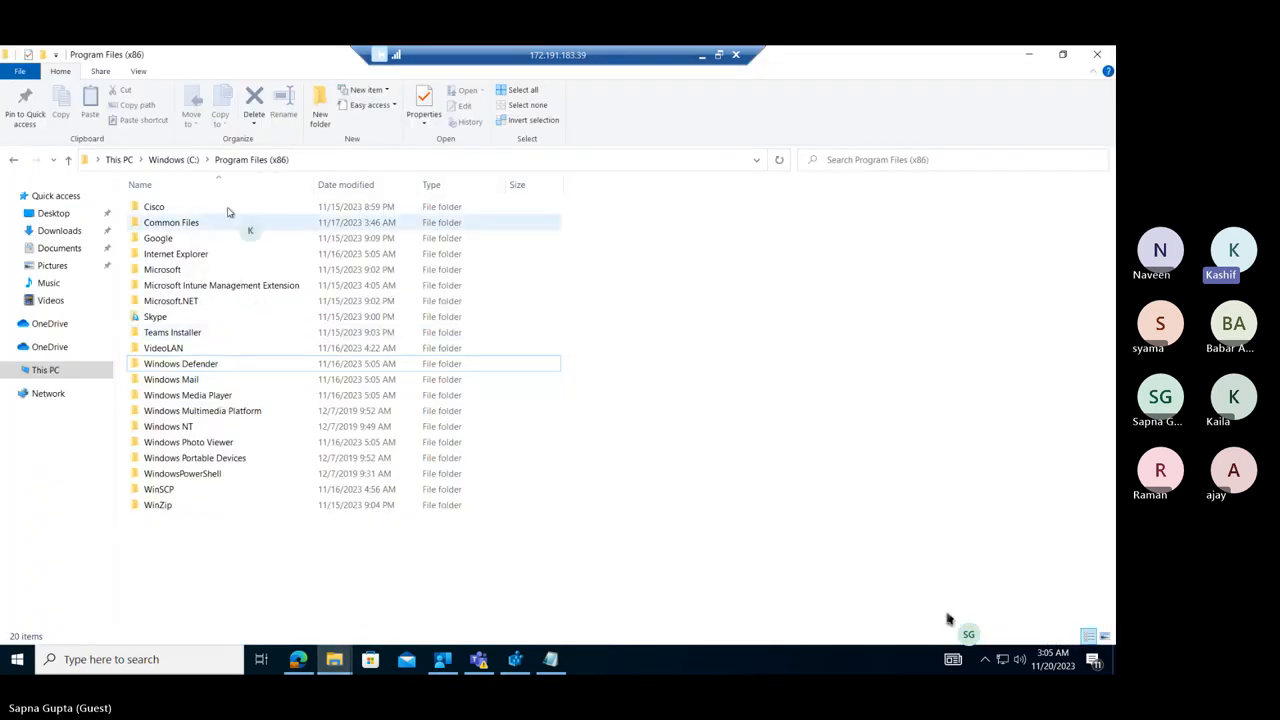
left_click(178, 162)
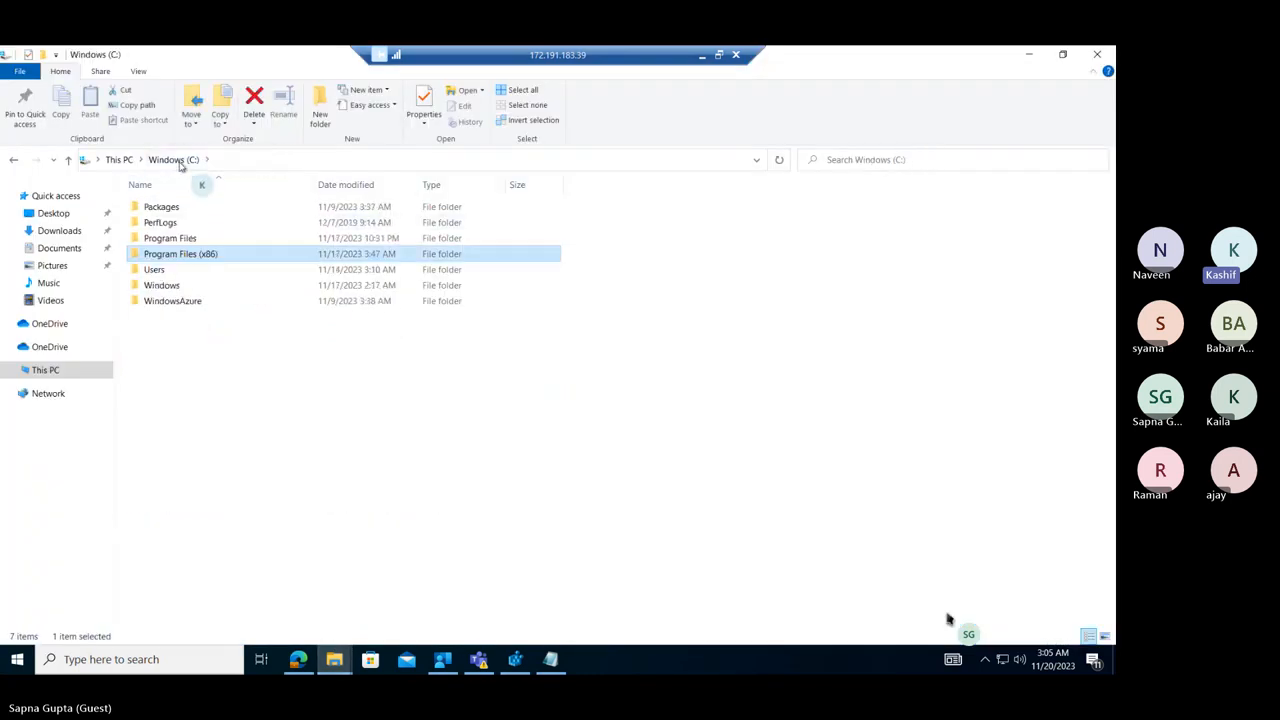
left_click(287, 161)
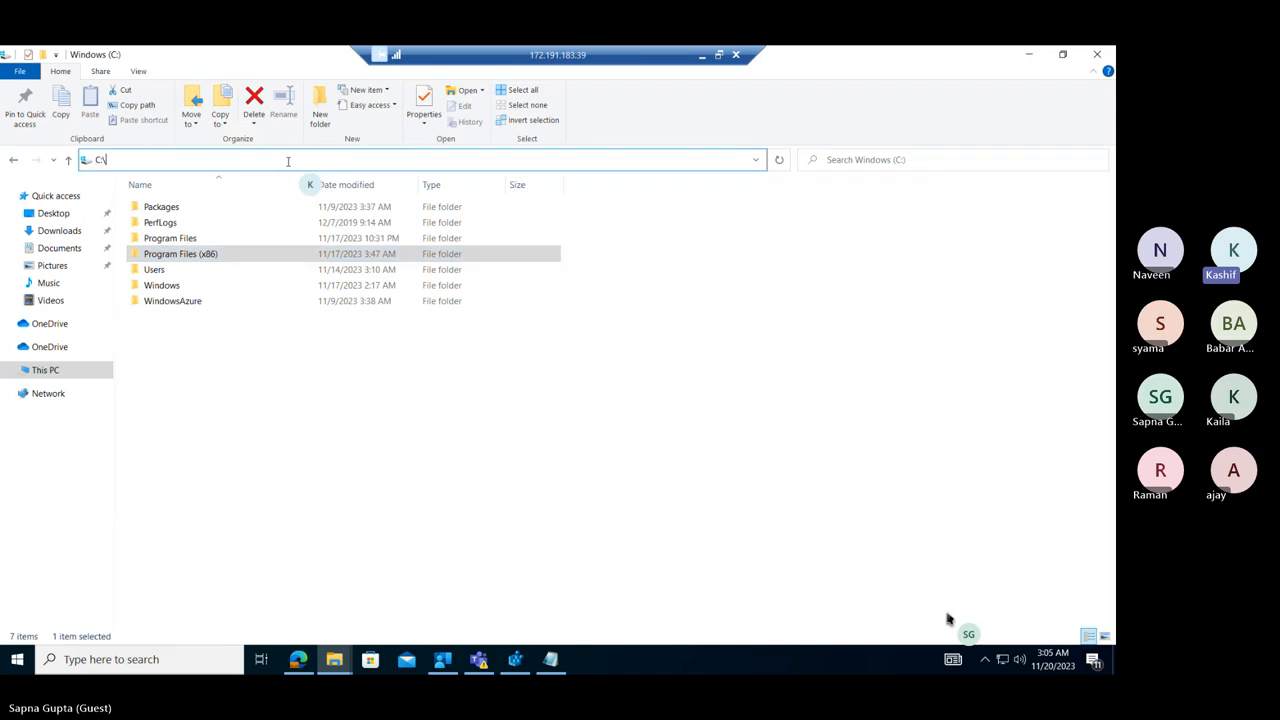
left_click_drag(285, 68, 477, 168)
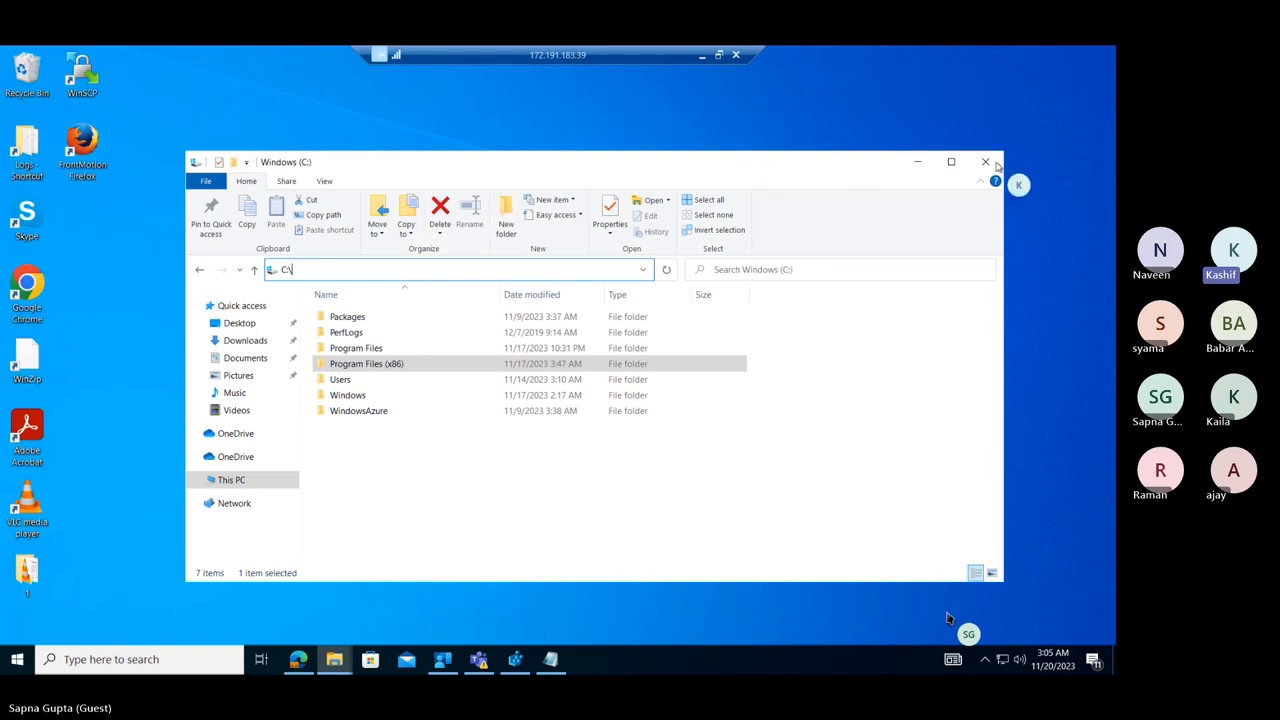
left_click(984, 162)
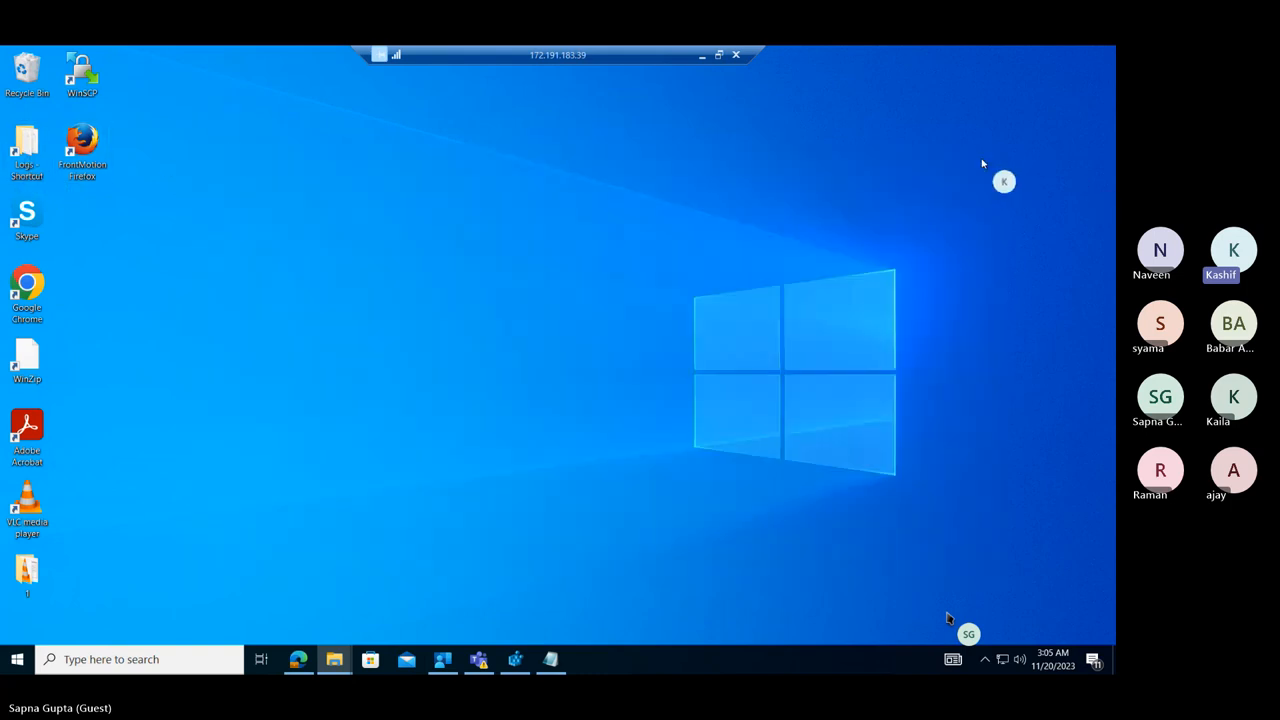
Open the Logs shortcut on the desktop, display the folder's full path, and open IntuneManagementExtension.log.
double_click(33, 150)
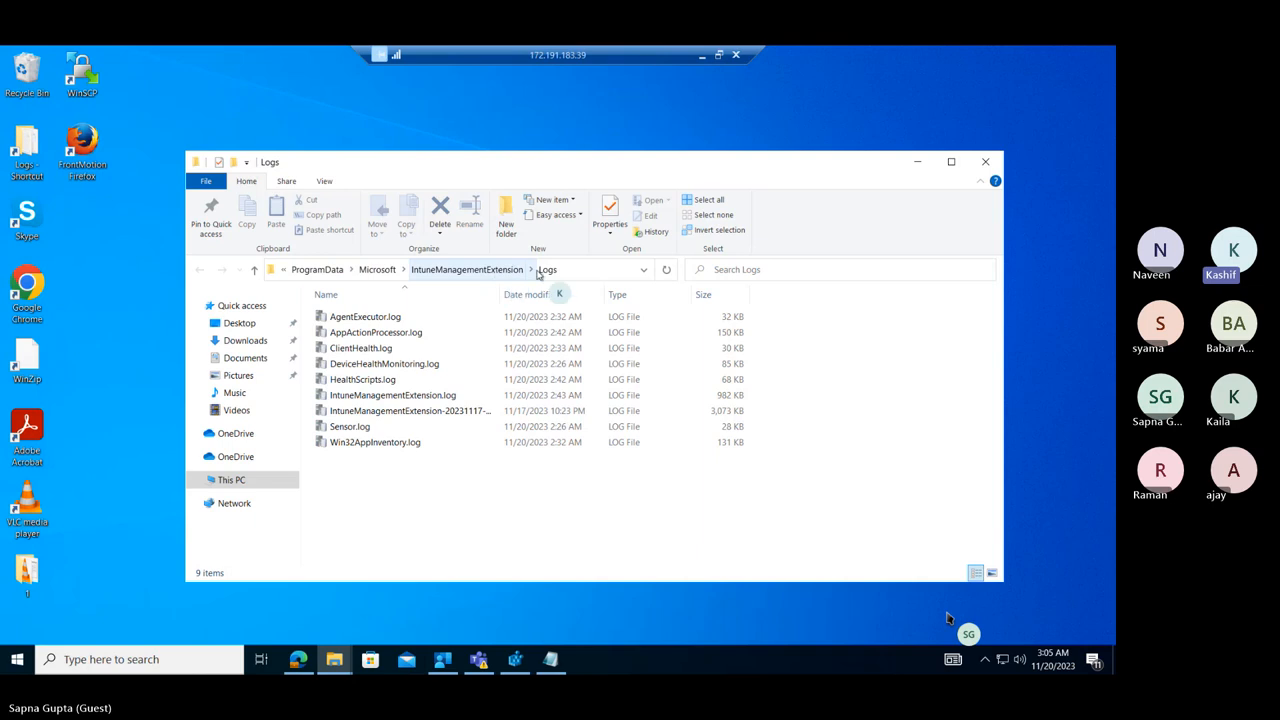
left_click(590, 270)
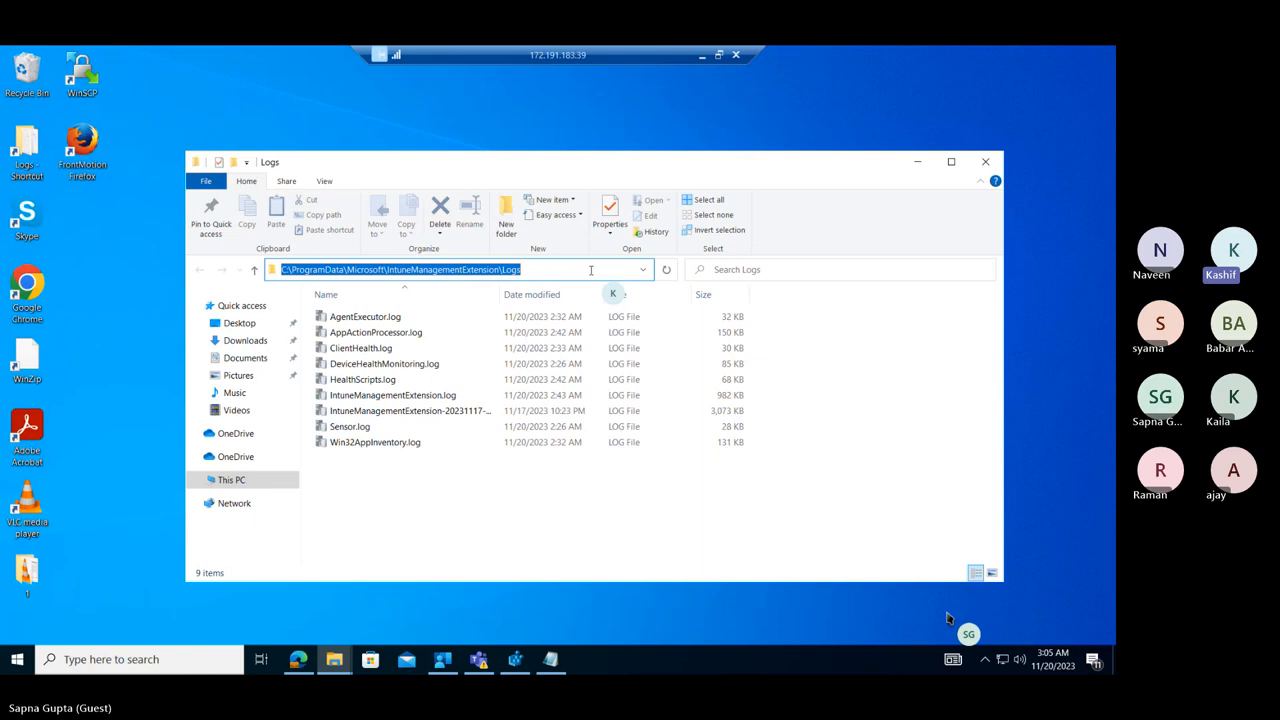
left_click(362, 516)
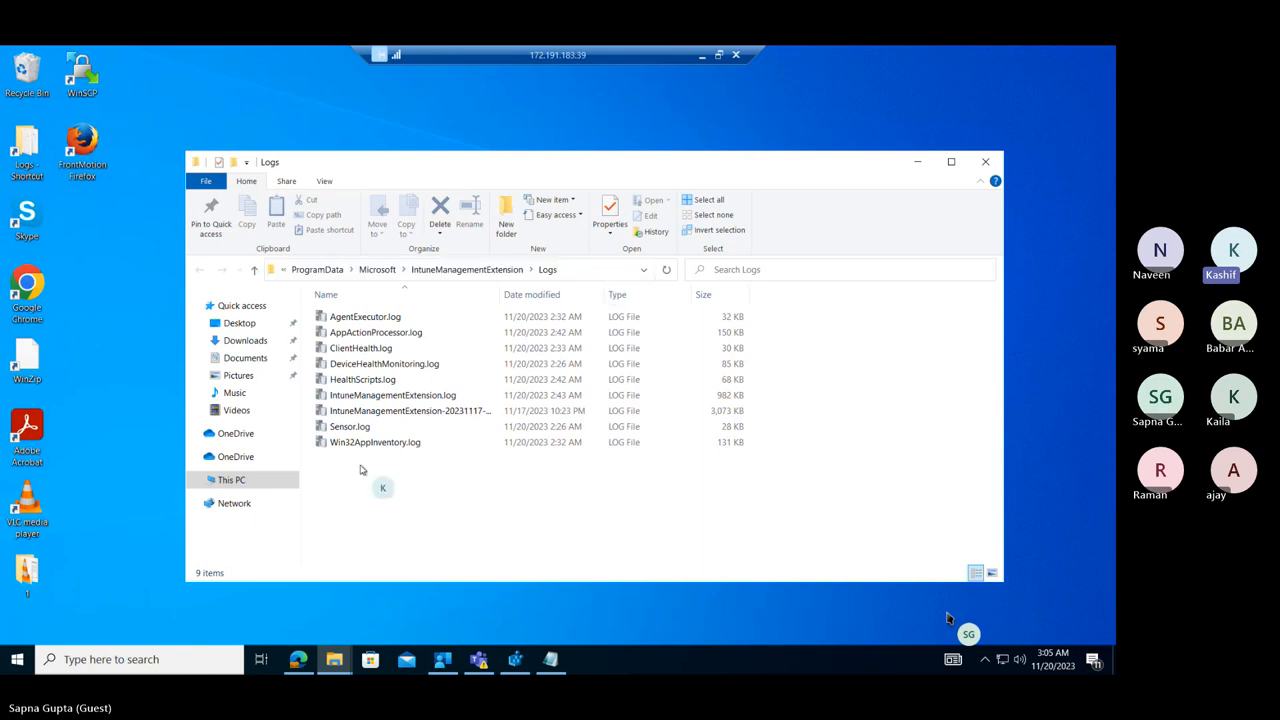
left_click(358, 397)
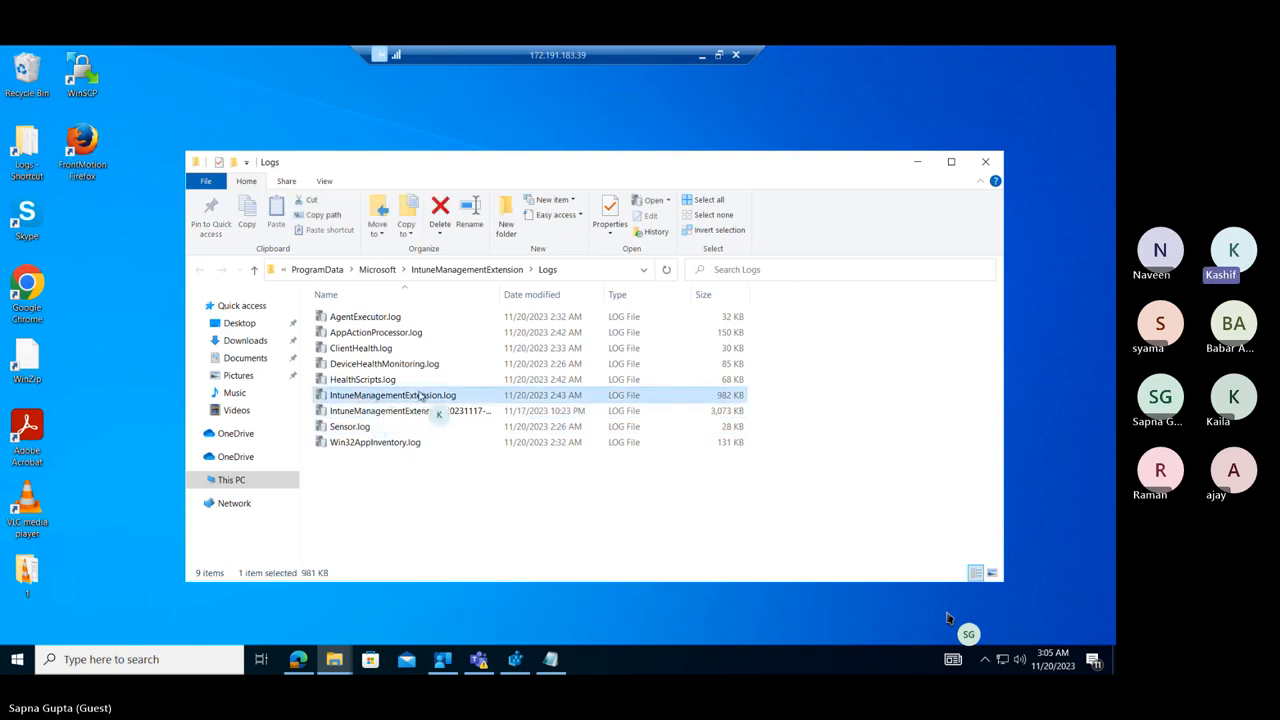
double_click(469, 397)
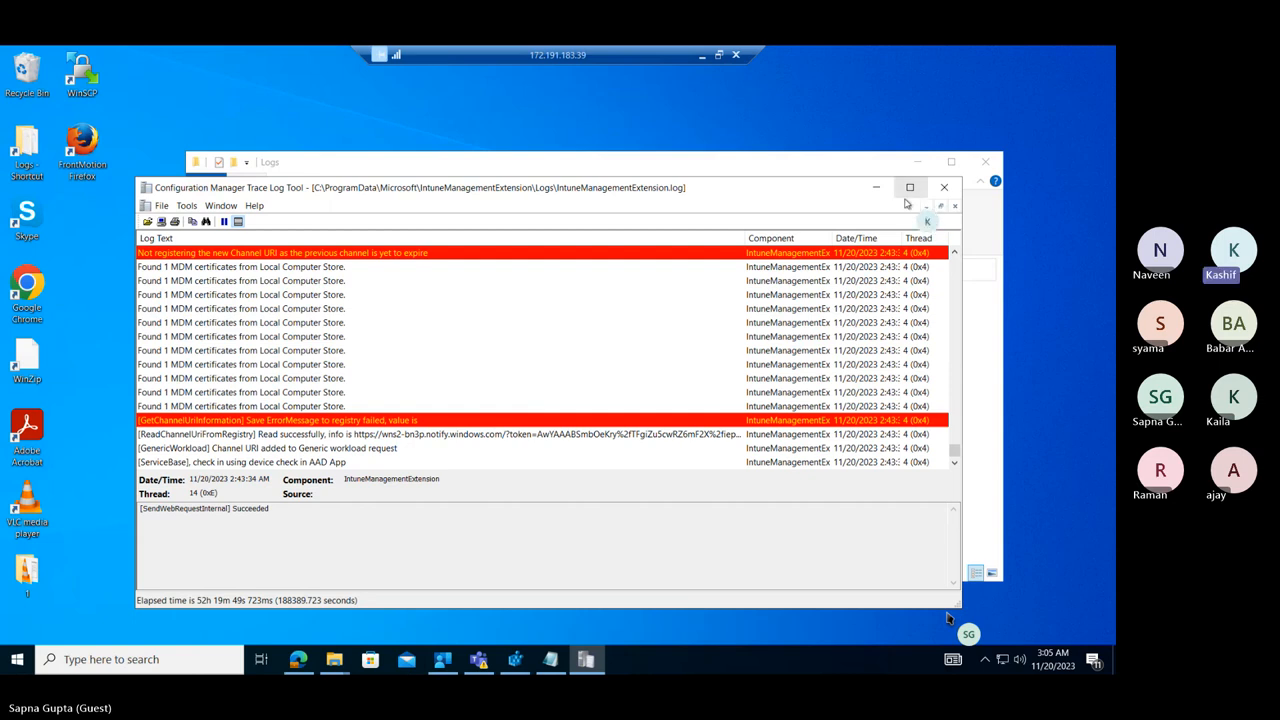
Bring up the Roaming folder window, move it aside from the log viewer, and display the folder's full path.
left_click(334, 659)
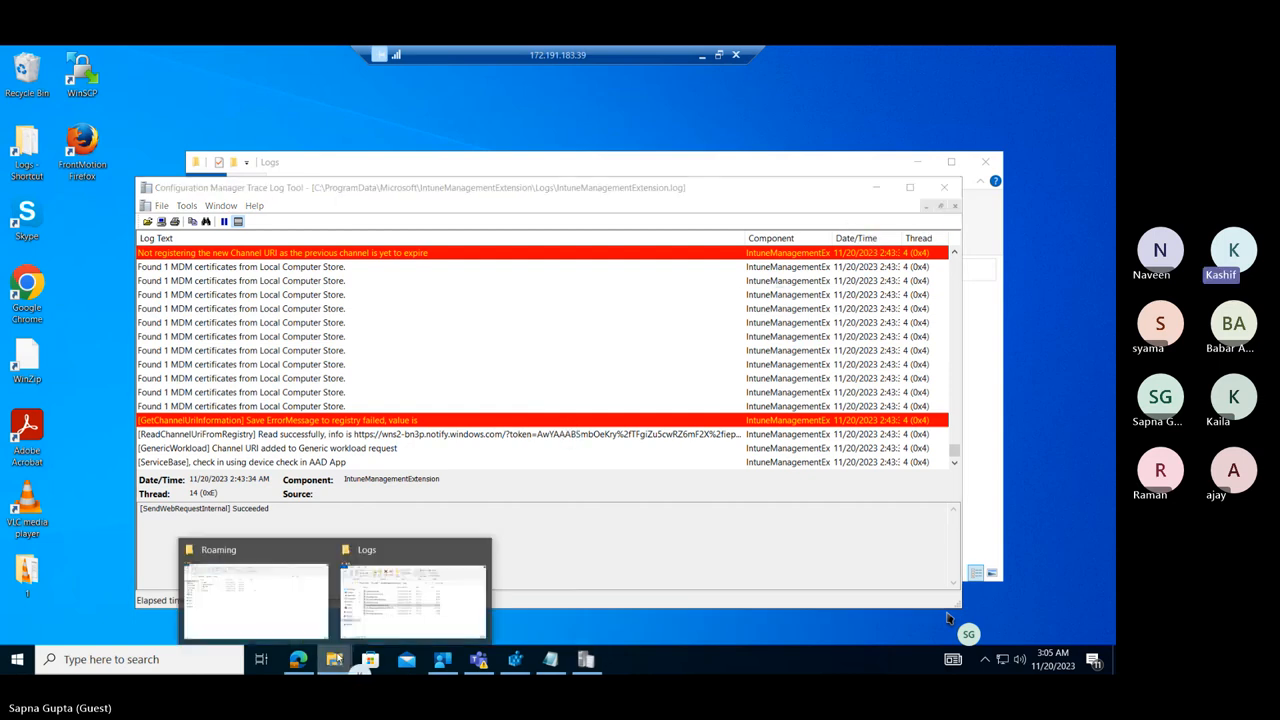
left_click(290, 607)
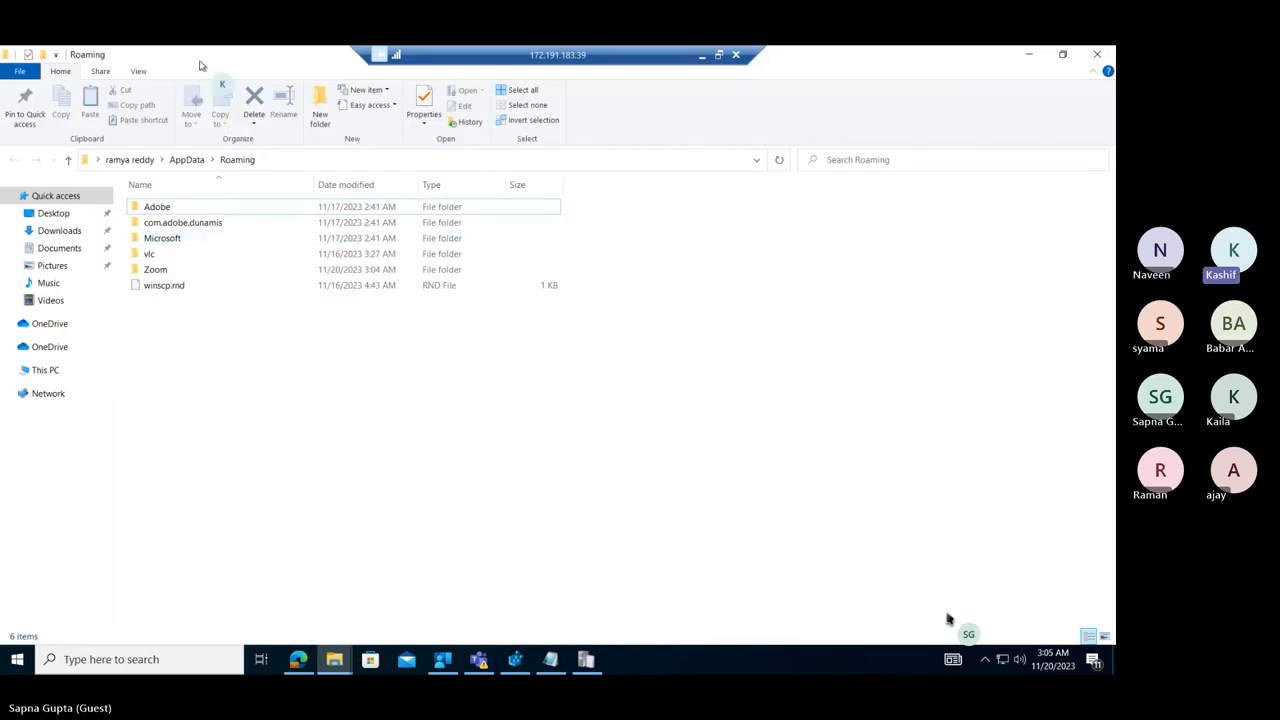
left_click_drag(200, 65, 545, 143)
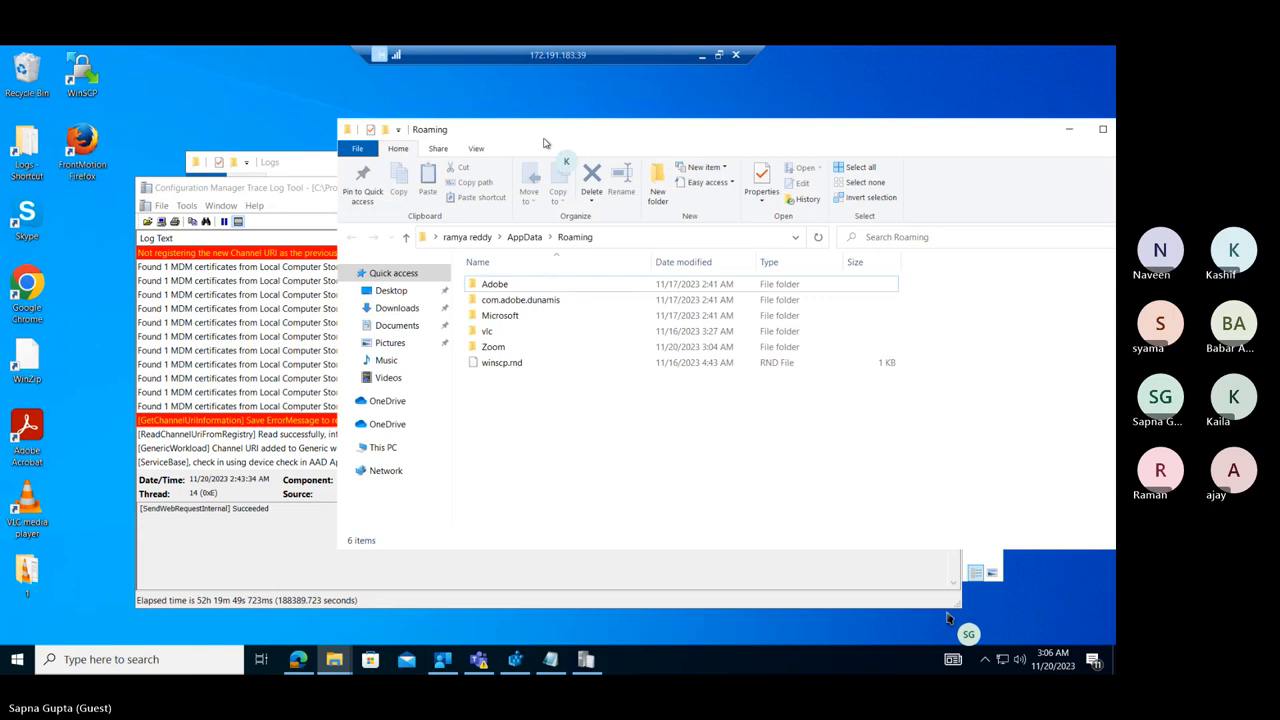
left_click(472, 112)
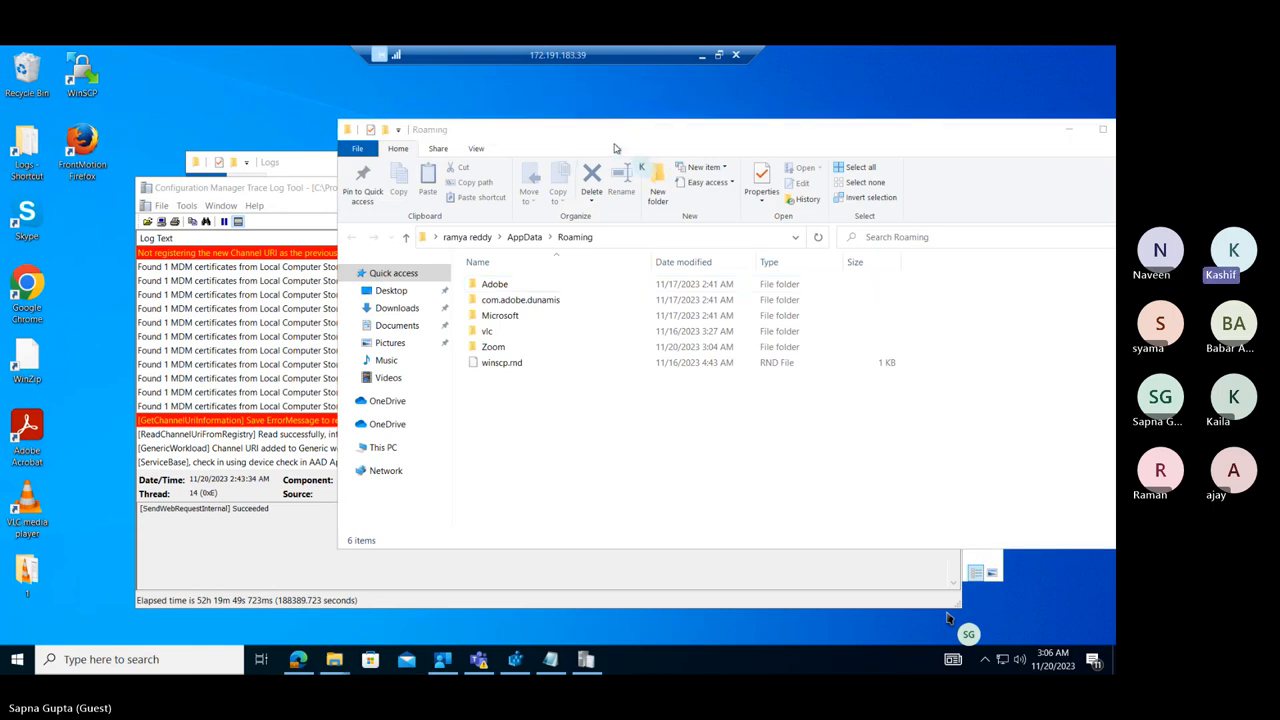
left_click_drag(525, 135, 601, 142)
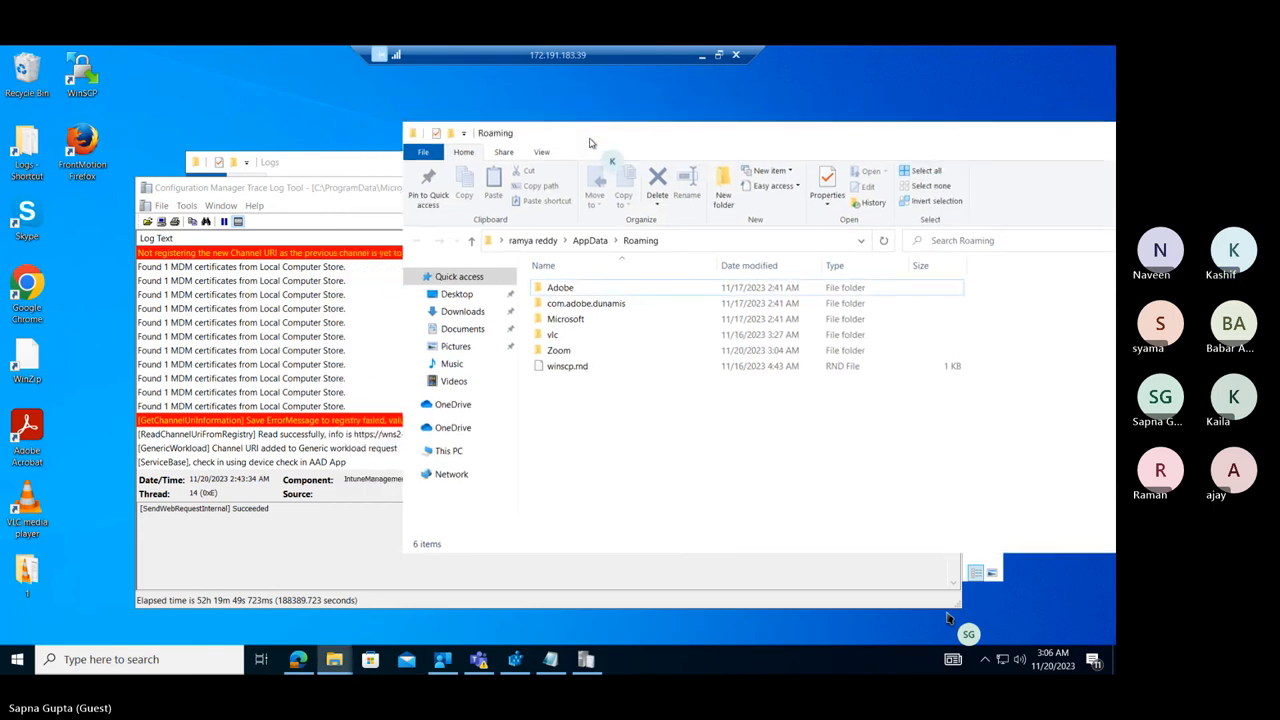
left_click(740, 242)
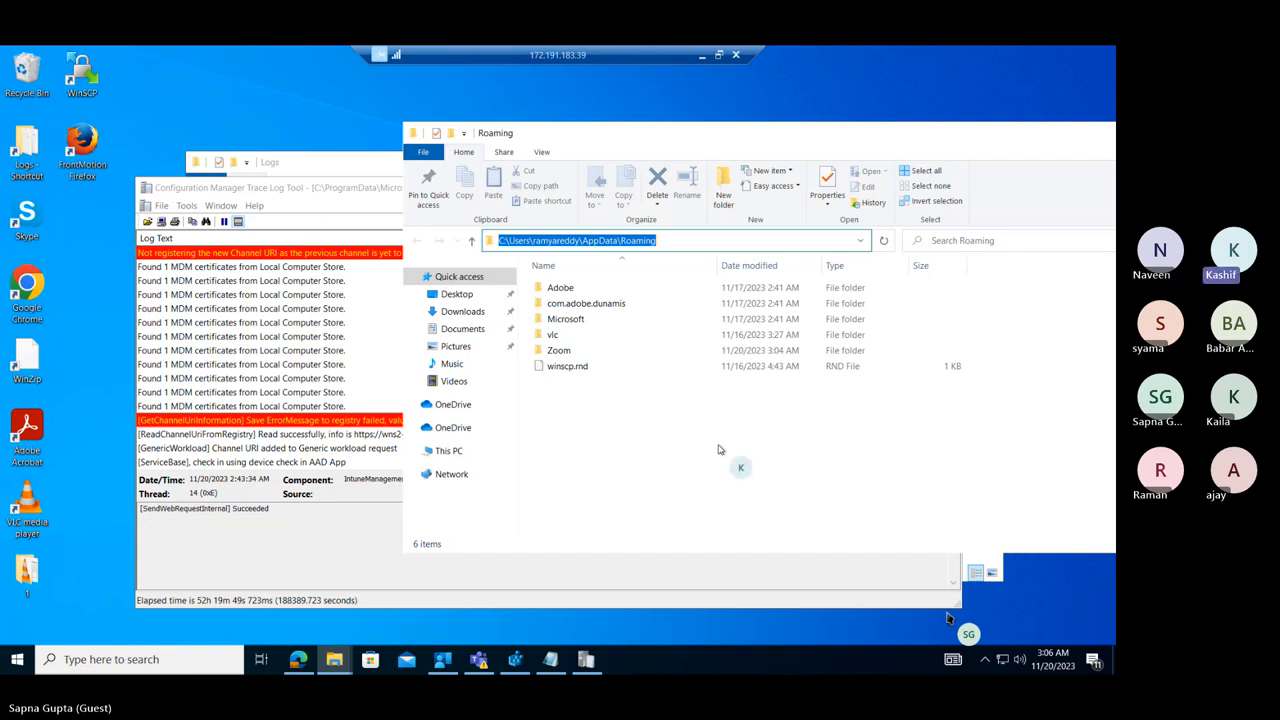
left_click(664, 465)
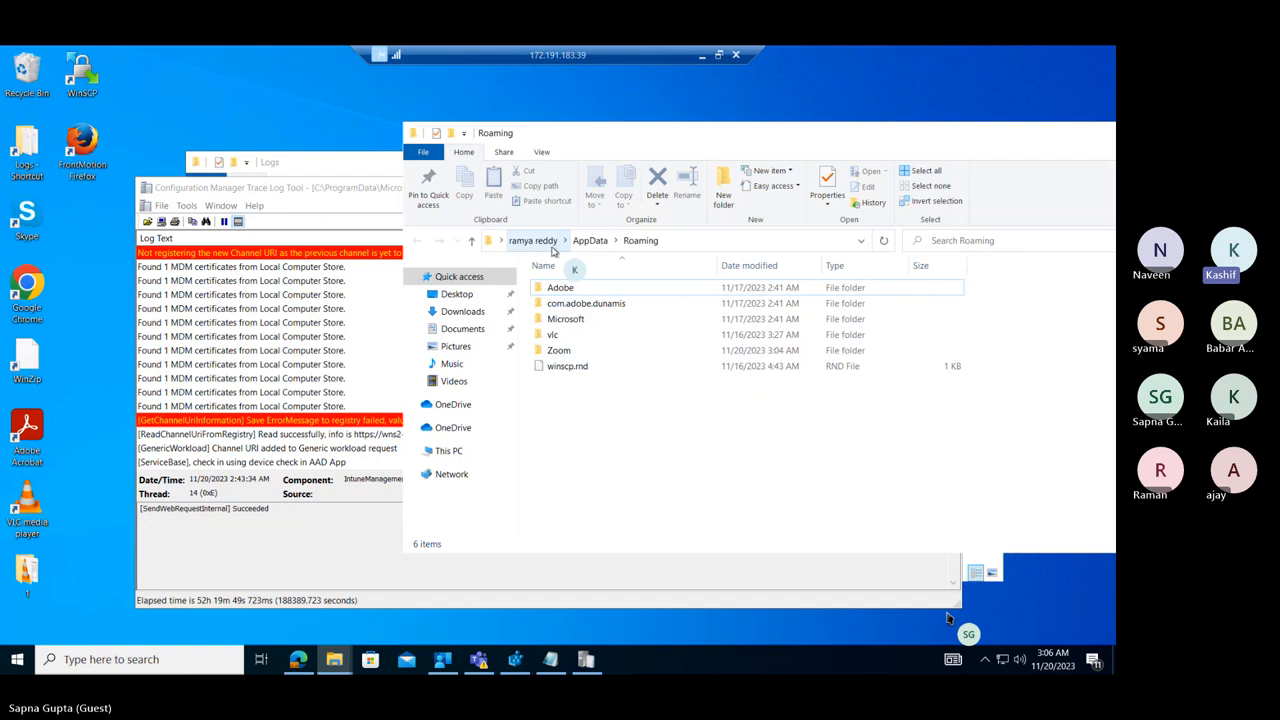
Navigate the Roaming folder window to C:\Program Files (x86)\Microsoft Intune Management Extension\Content.
left_click(742, 240)
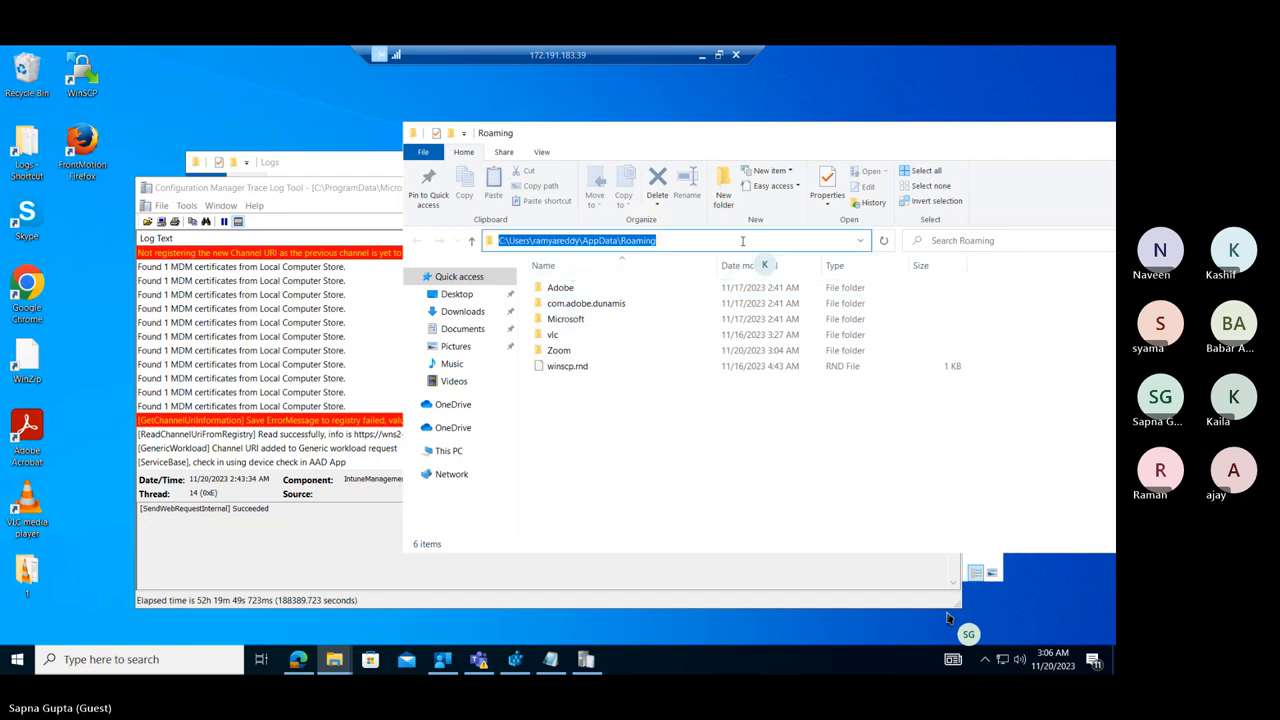
type("c:\\")
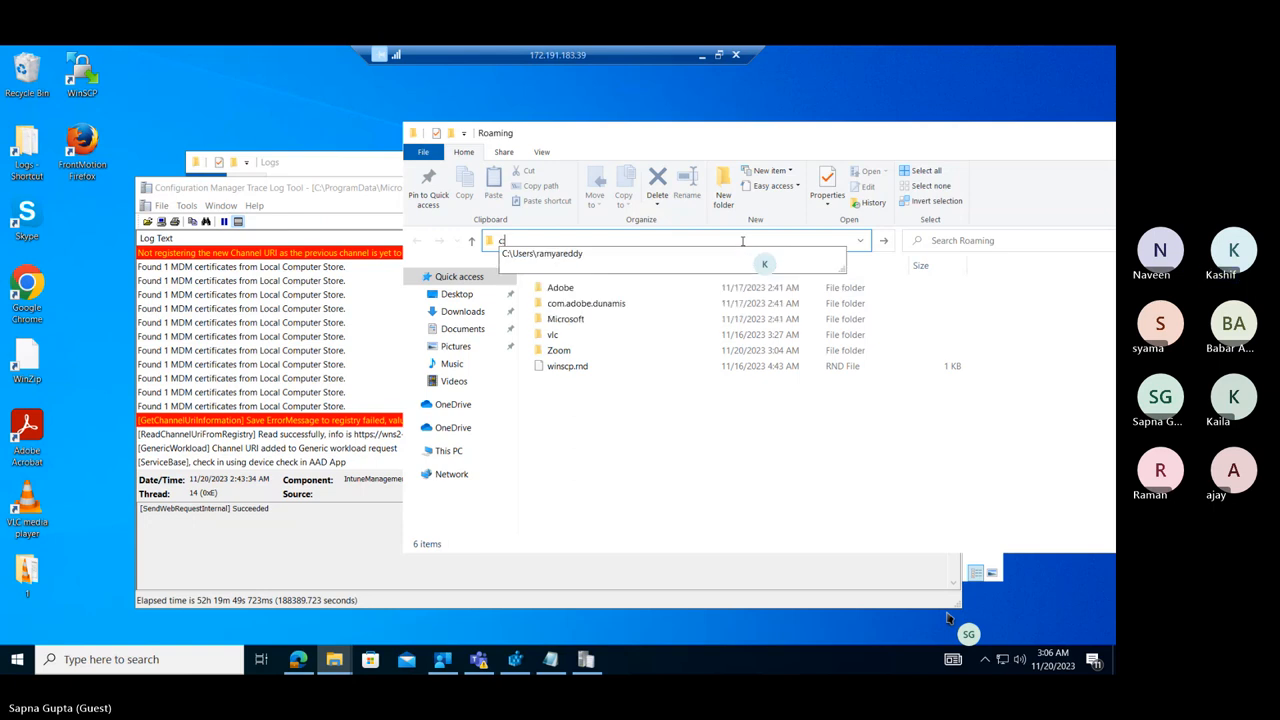
key("Return")
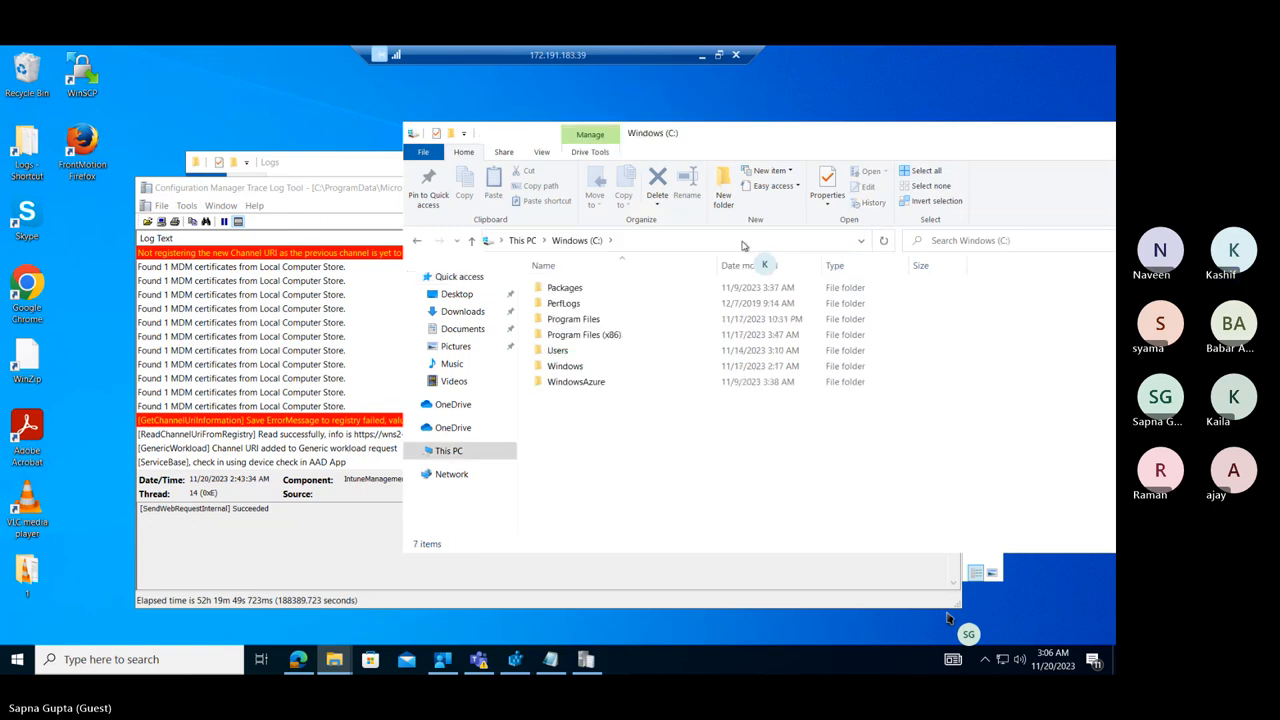
double_click(605, 334)
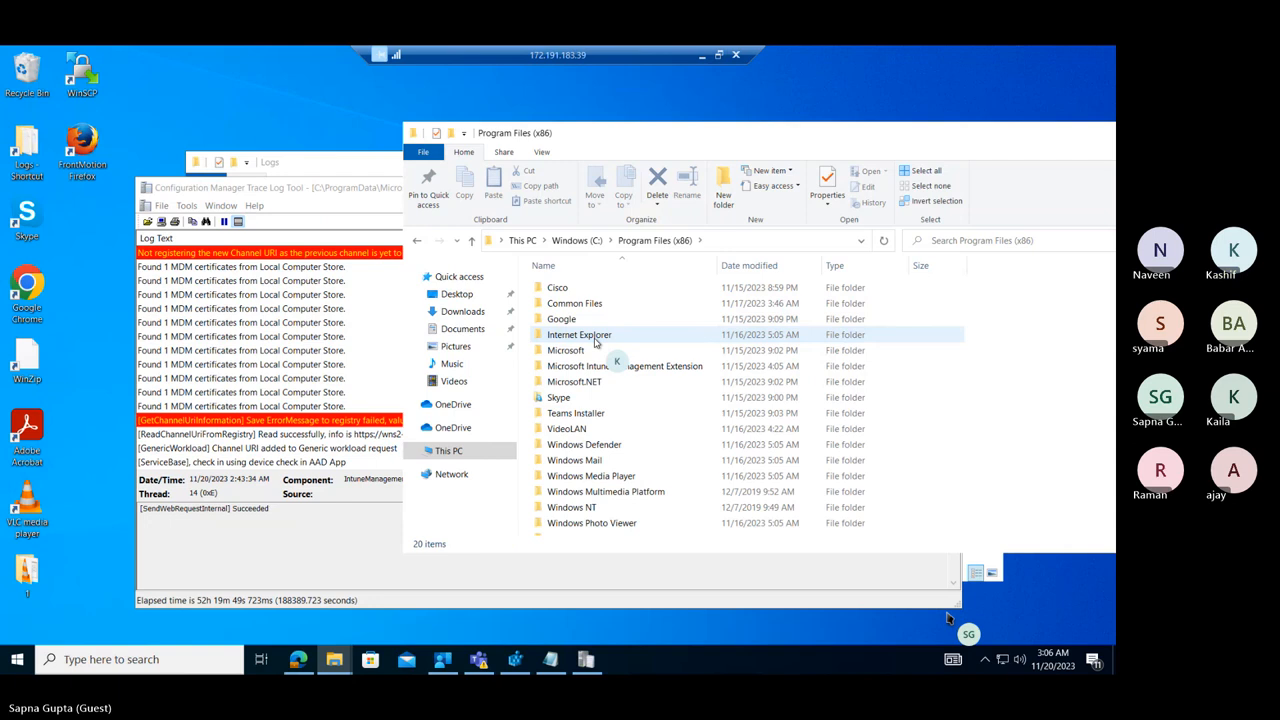
left_click(596, 345)
key("Down")
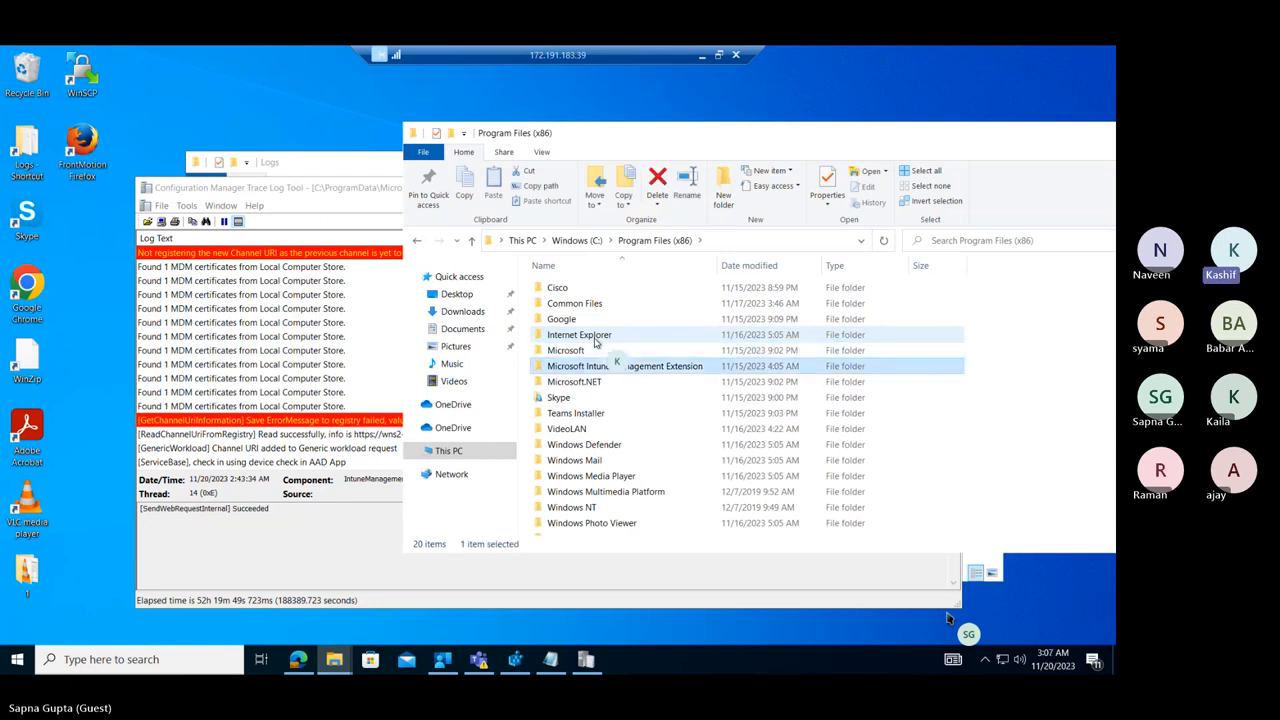
key("Return")
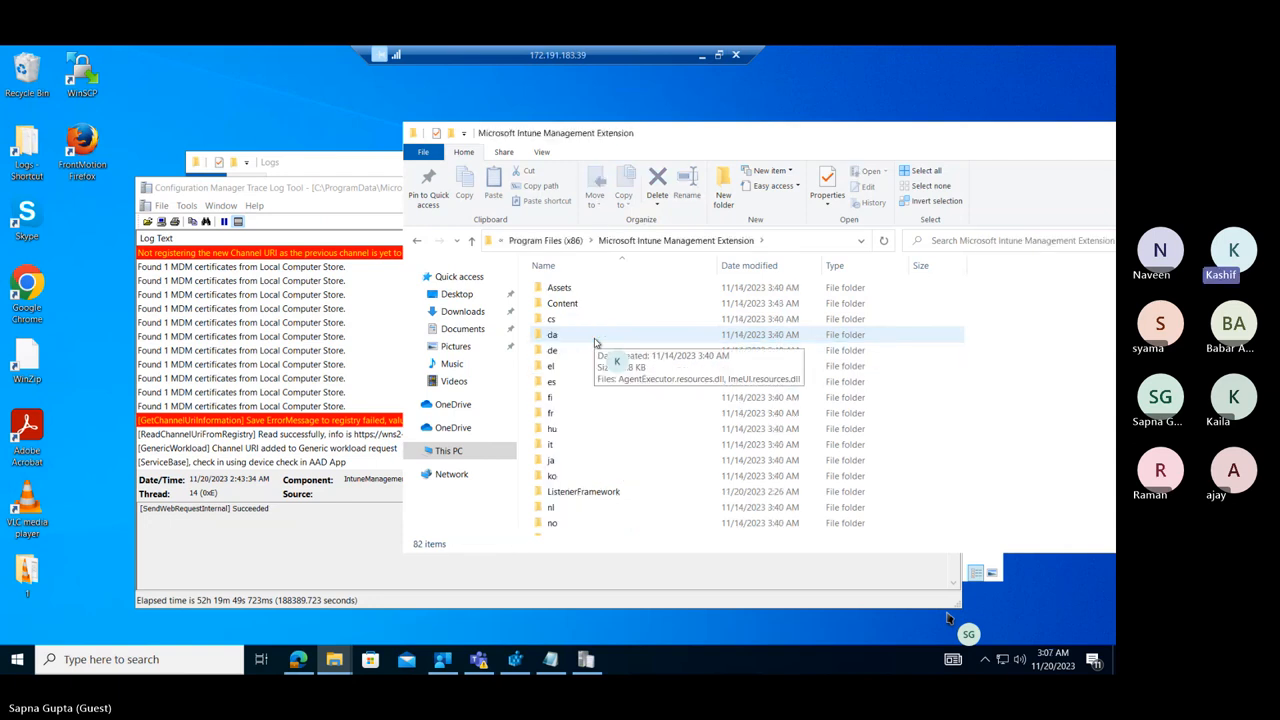
key("Down")
key("Return")
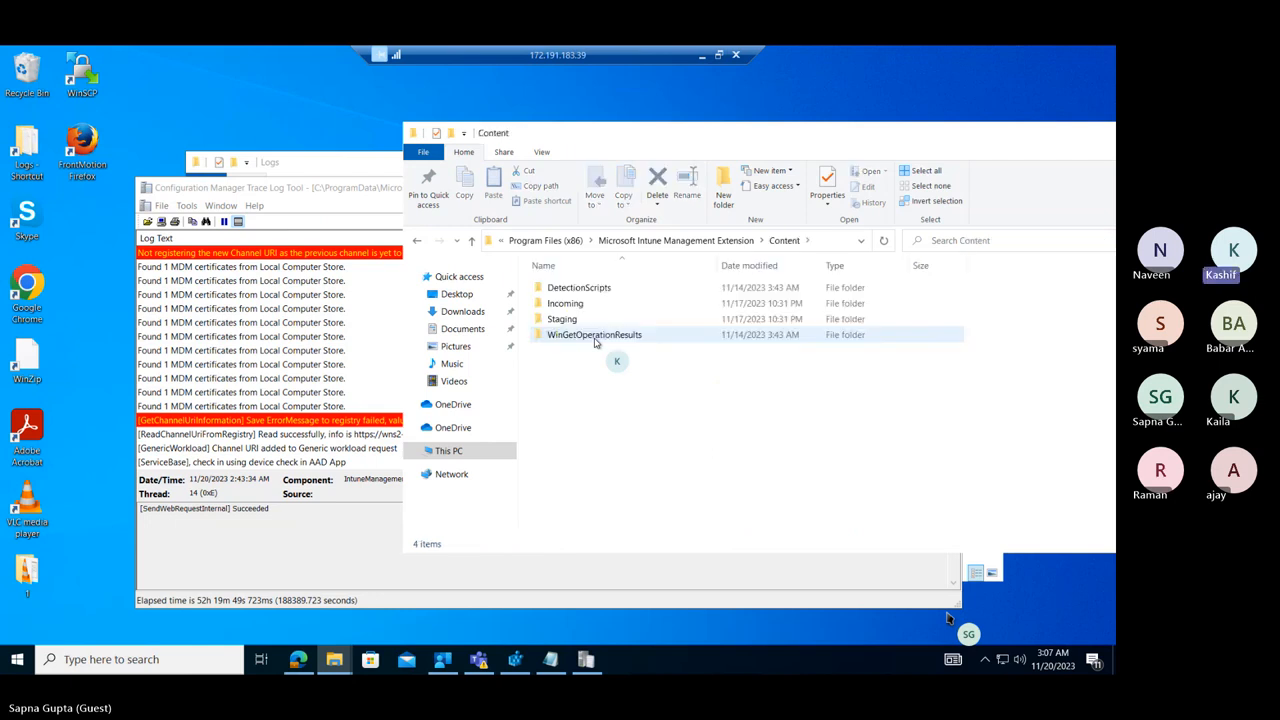
Check the contents of the Incoming and Staging folders, returning to the Content folder.
key("Down")
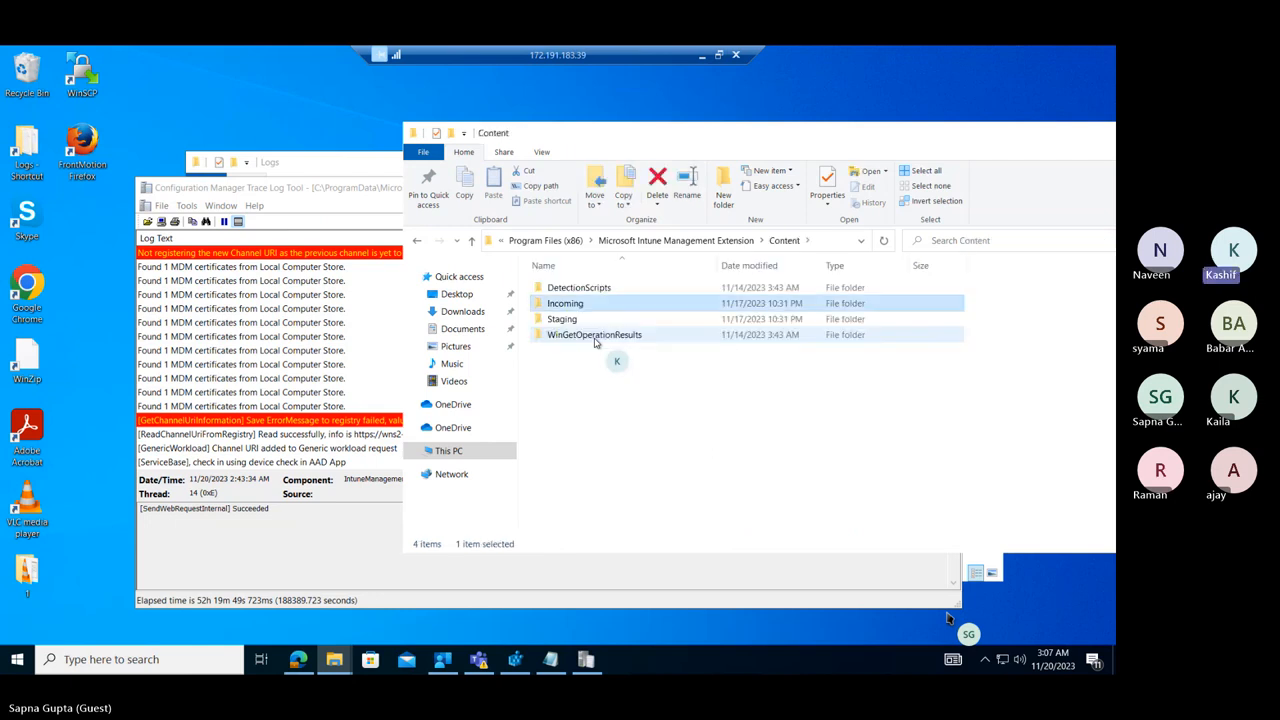
key("Return")
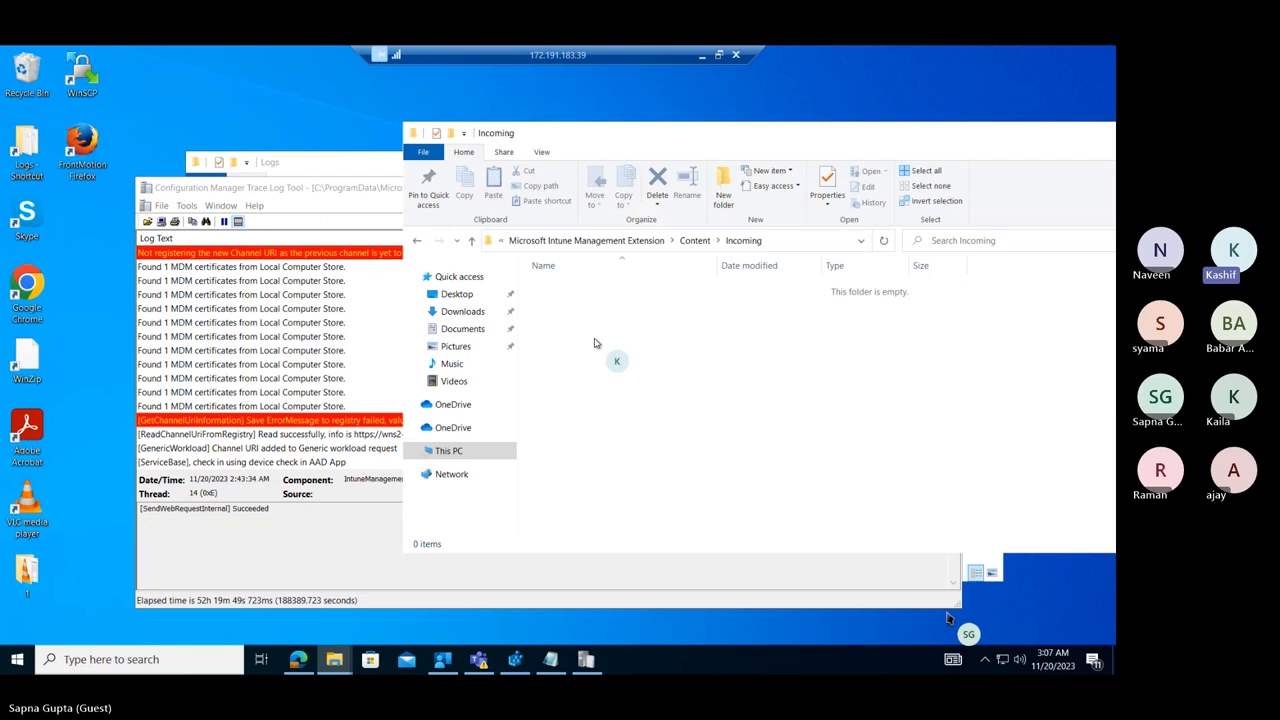
left_click(694, 240)
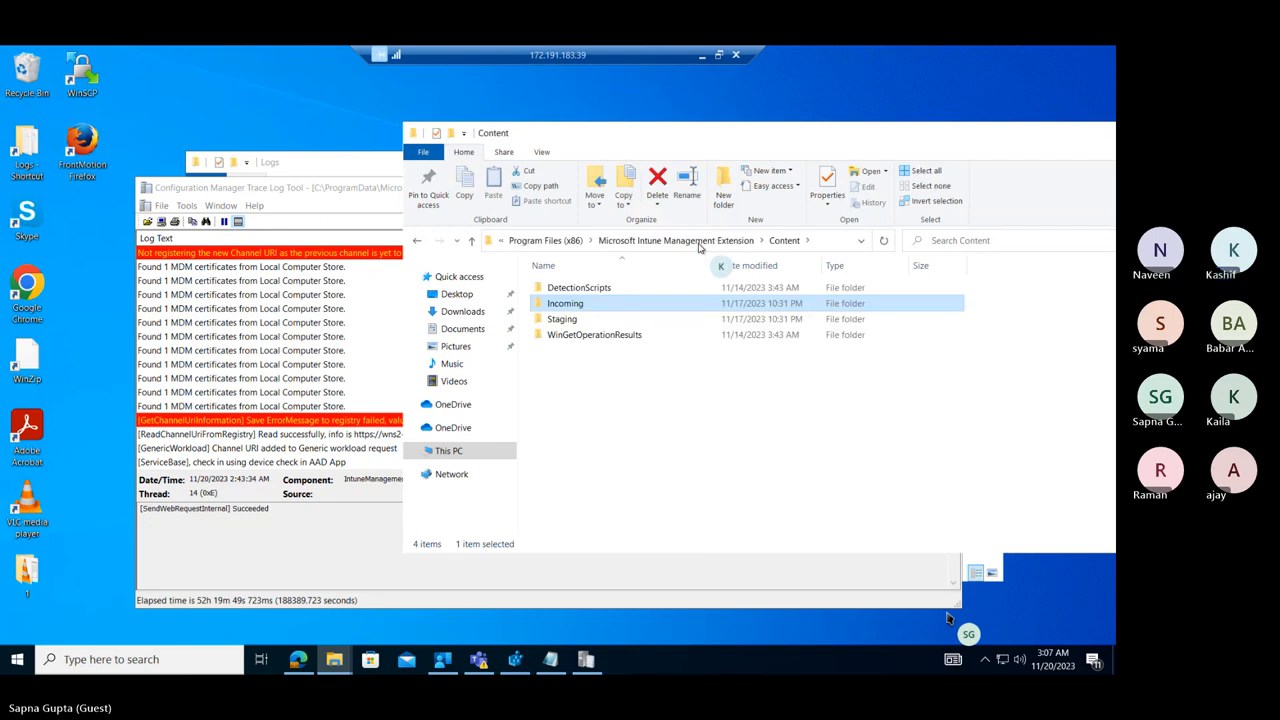
double_click(566, 320)
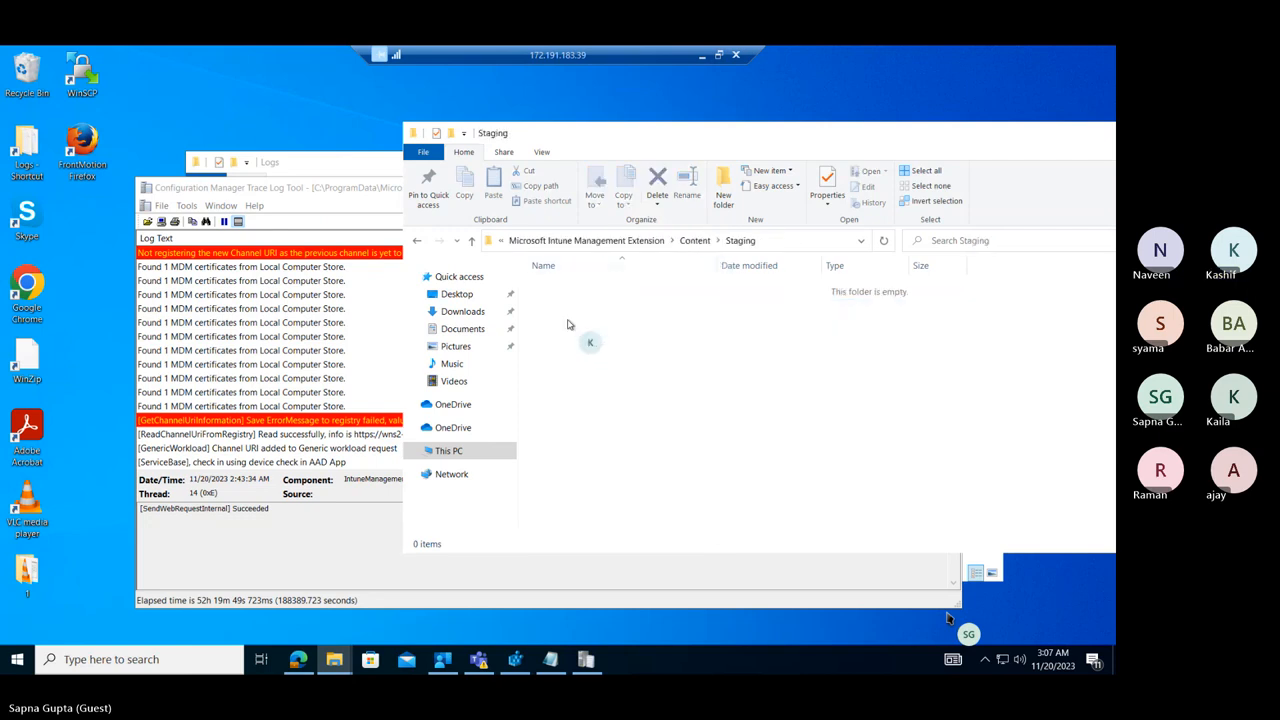
left_click(697, 242)
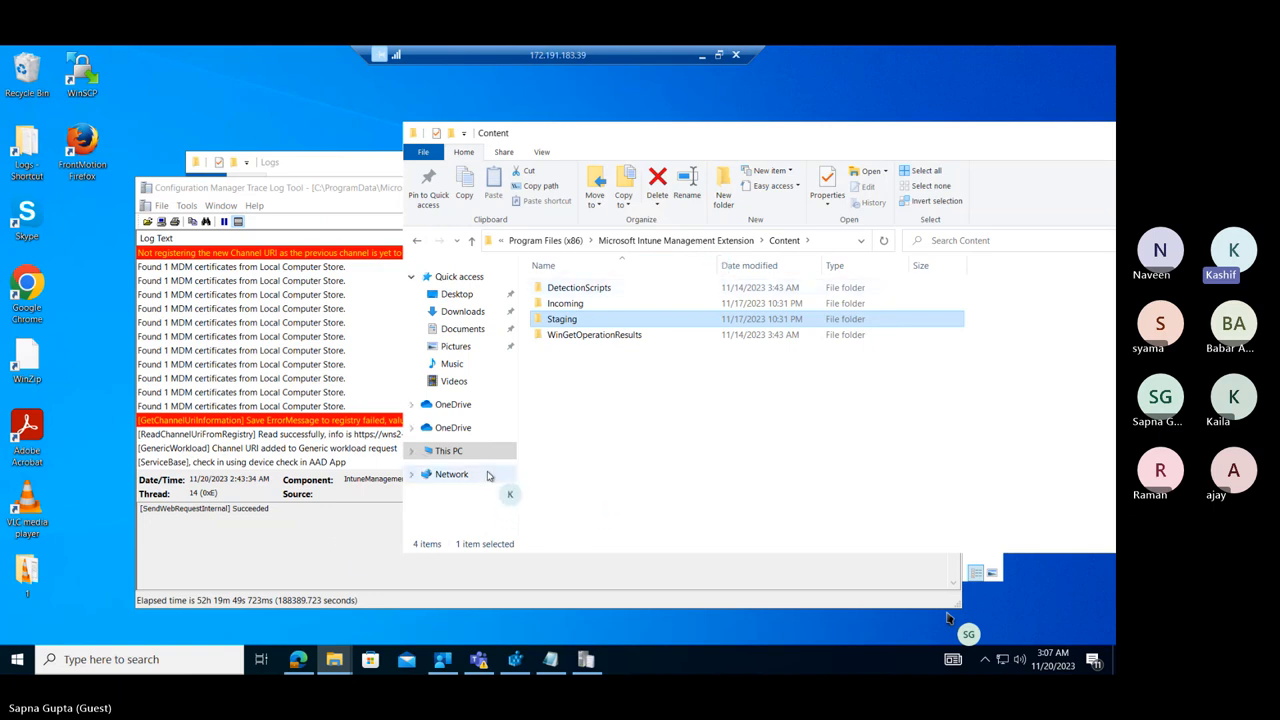
Bring the Logs folder window to the front of the other open windows.
right_click(335, 660)
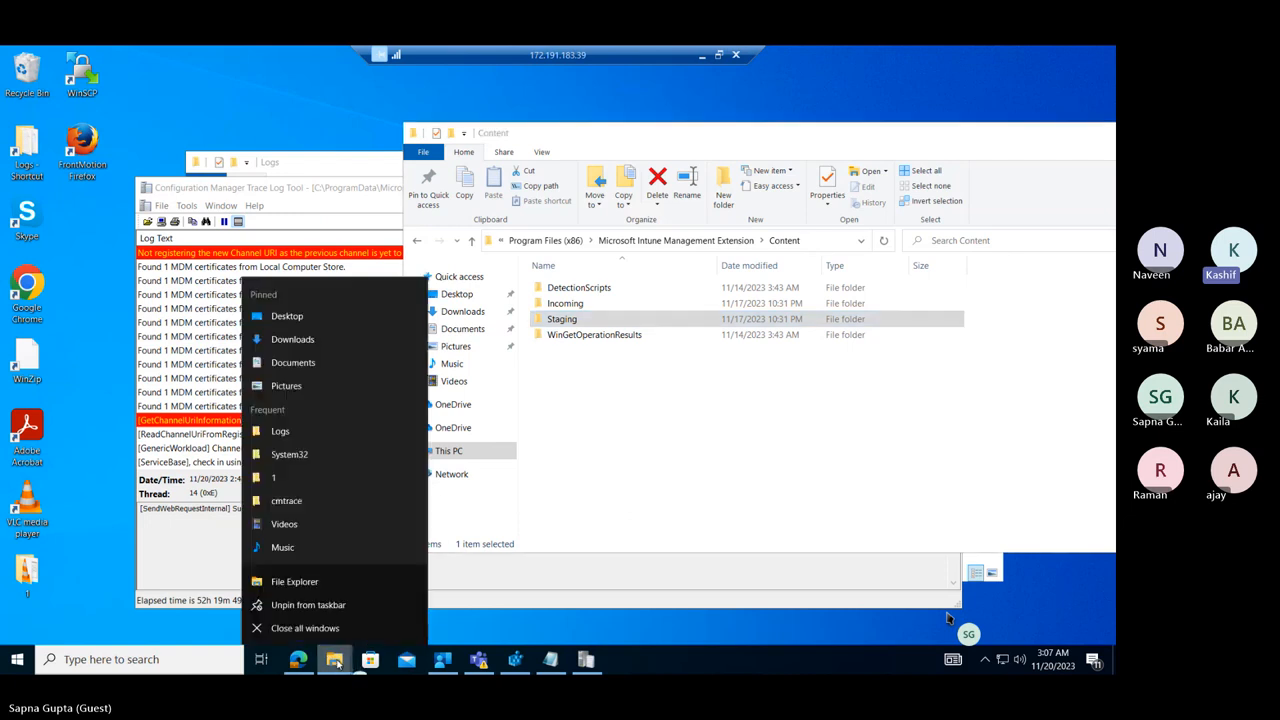
left_click(337, 663)
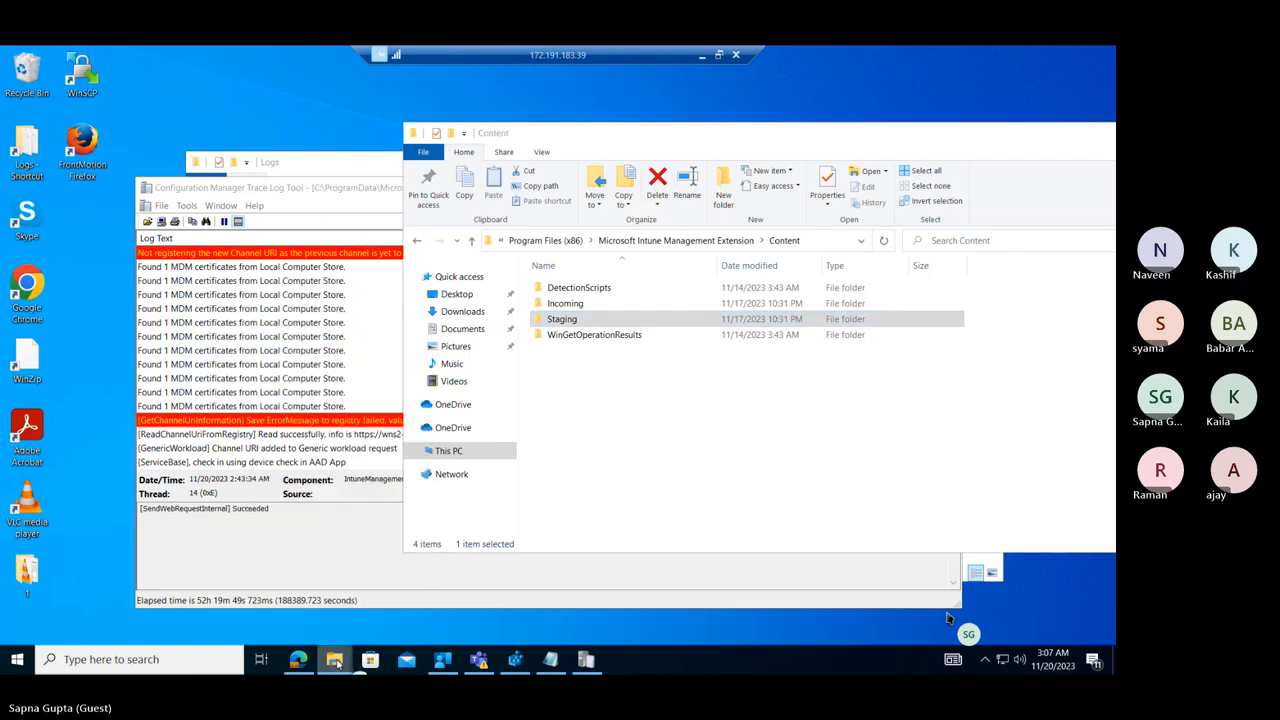
mouse_move(337, 663)
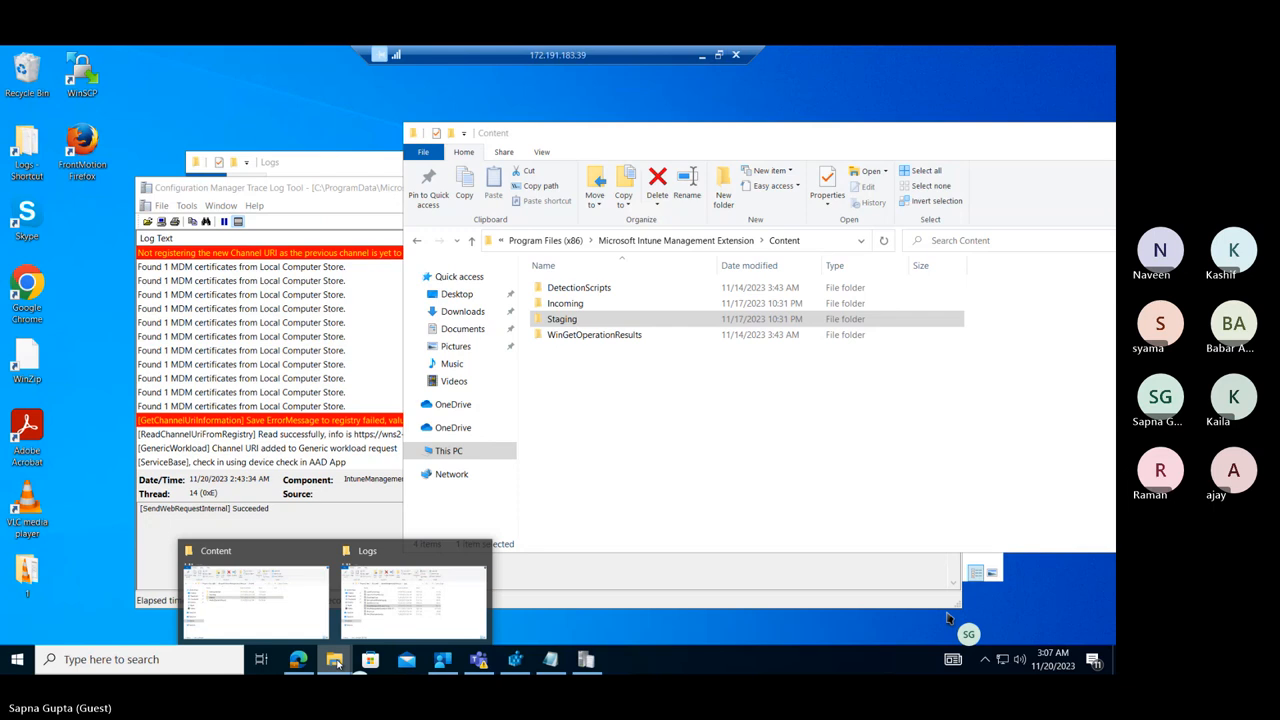
left_click(301, 608)
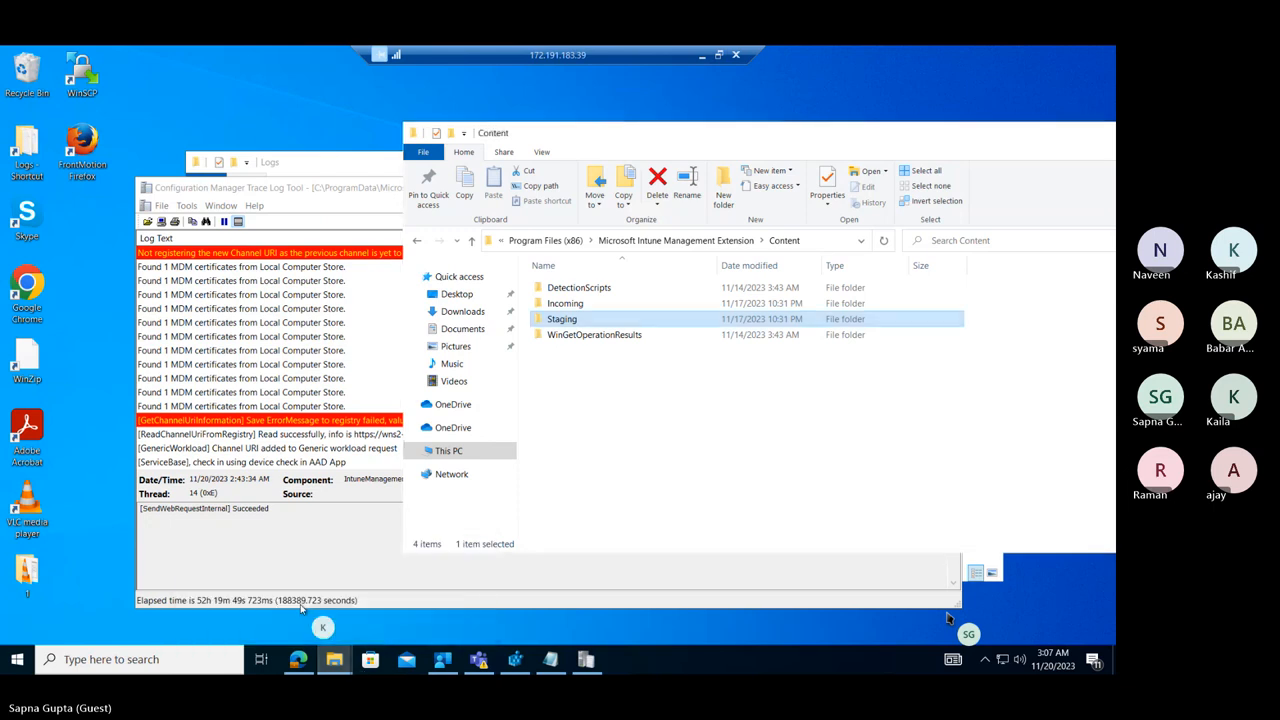
left_click(334, 659)
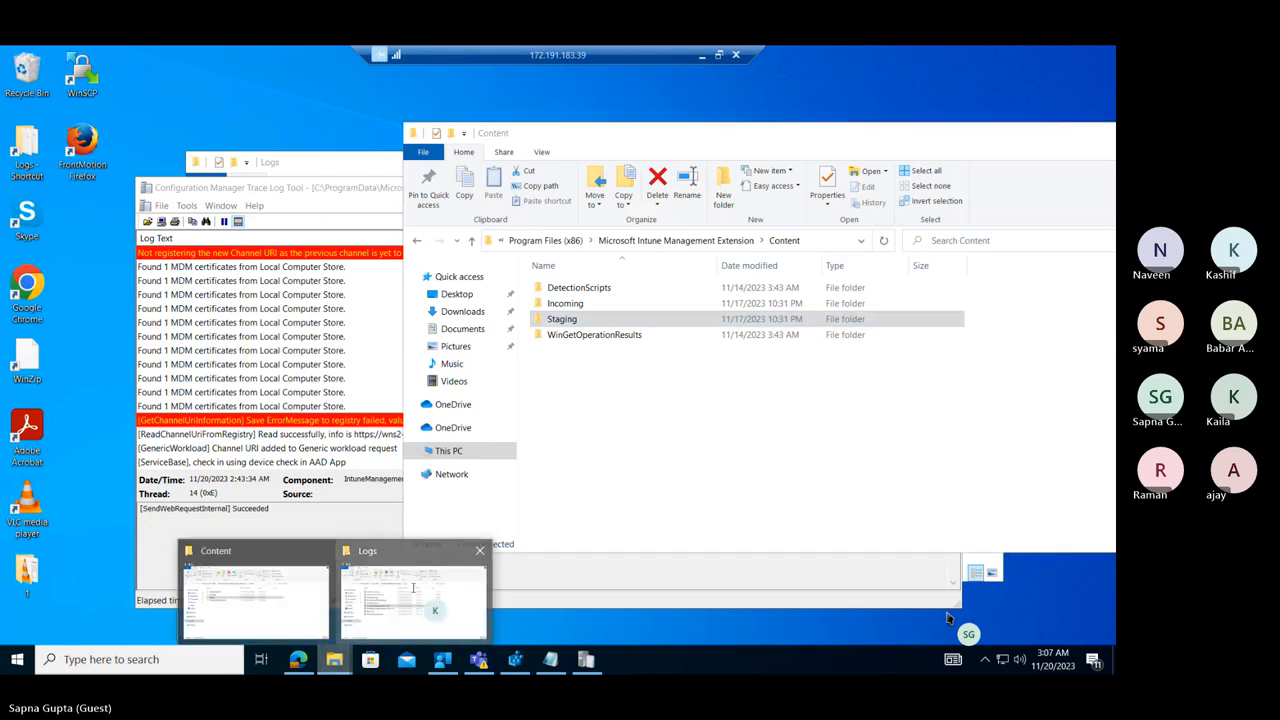
left_click(411, 591)
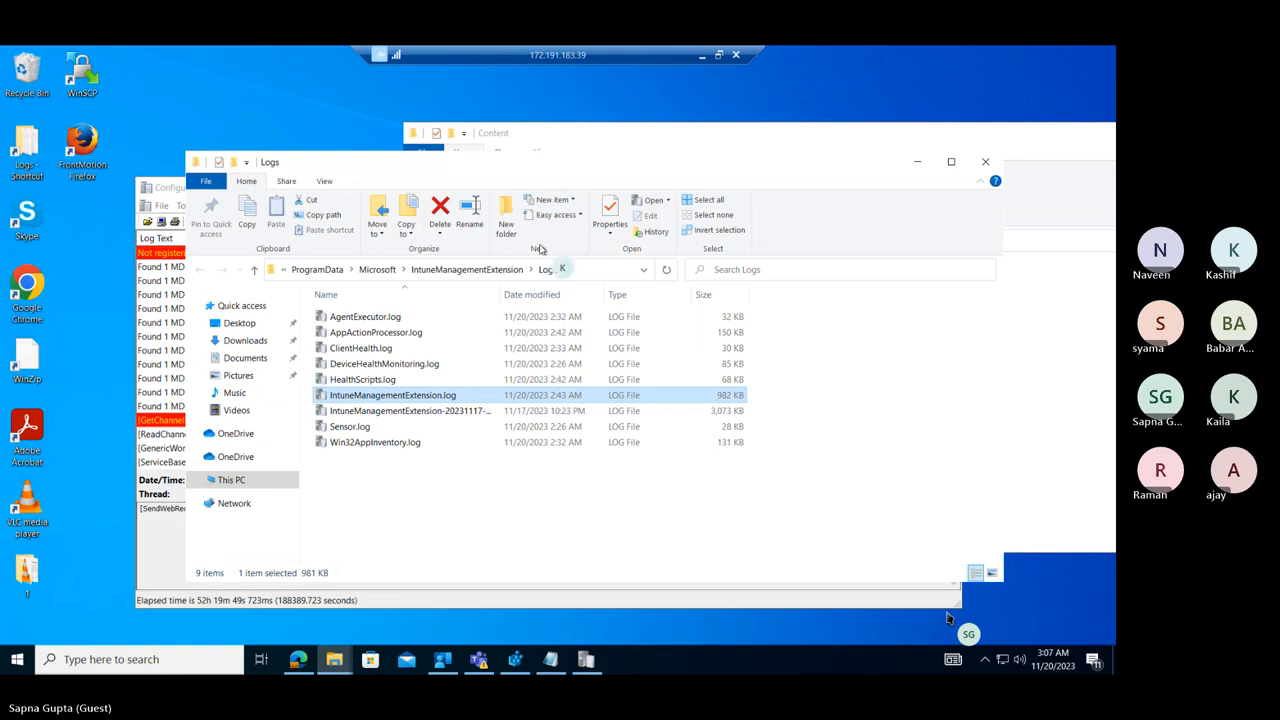
Take the Logs window to drive C: and open Program Files (x86)\Microsoft Intune Management Extension\Content\Staging.
left_click(330, 270)
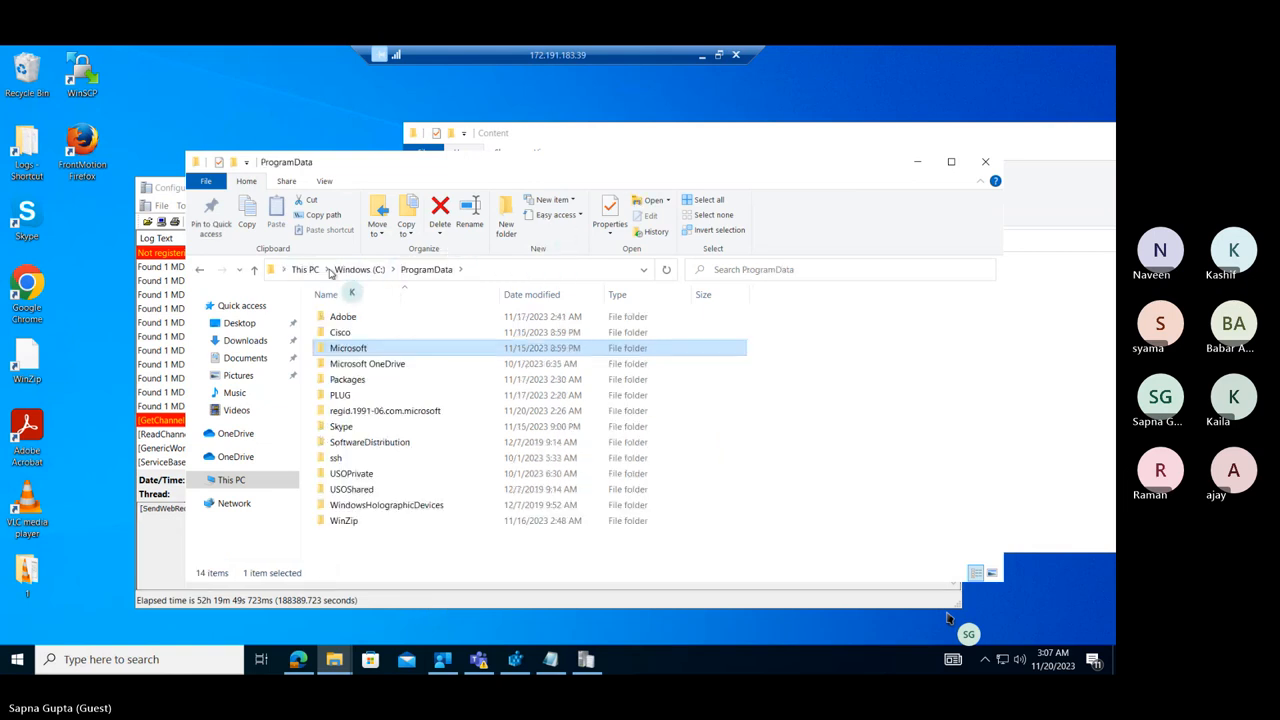
left_click(356, 269)
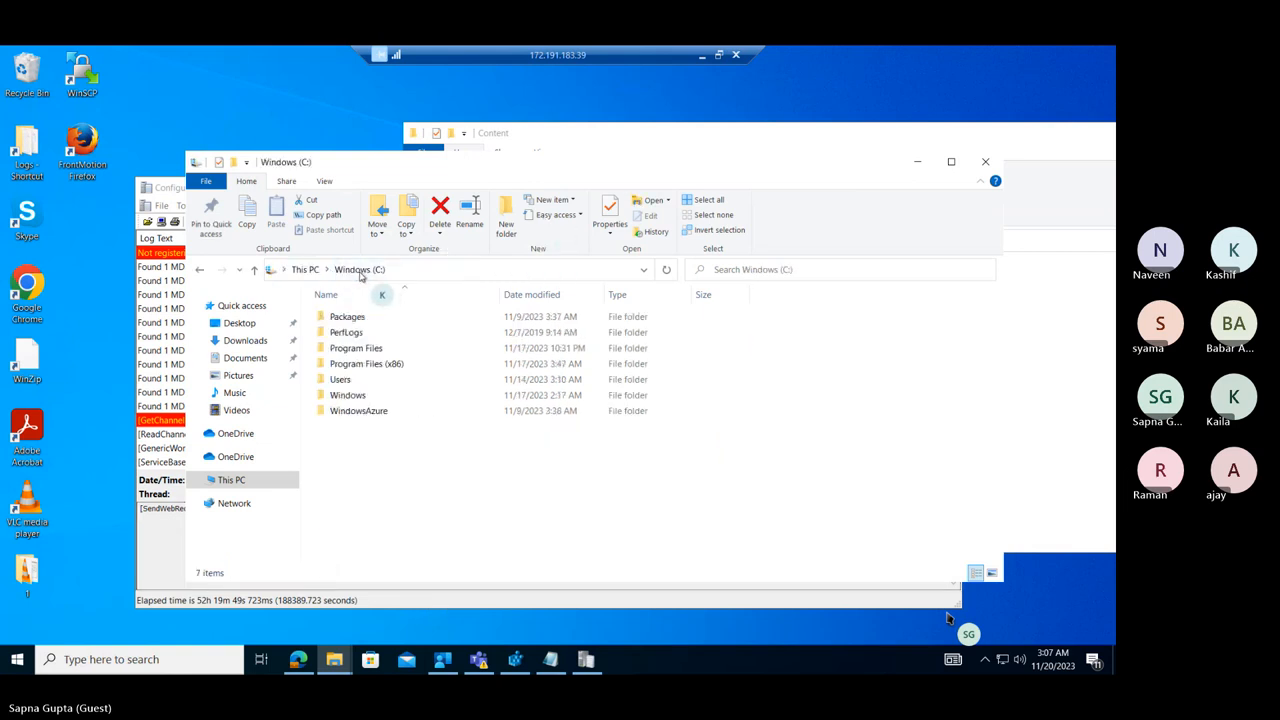
double_click(369, 365)
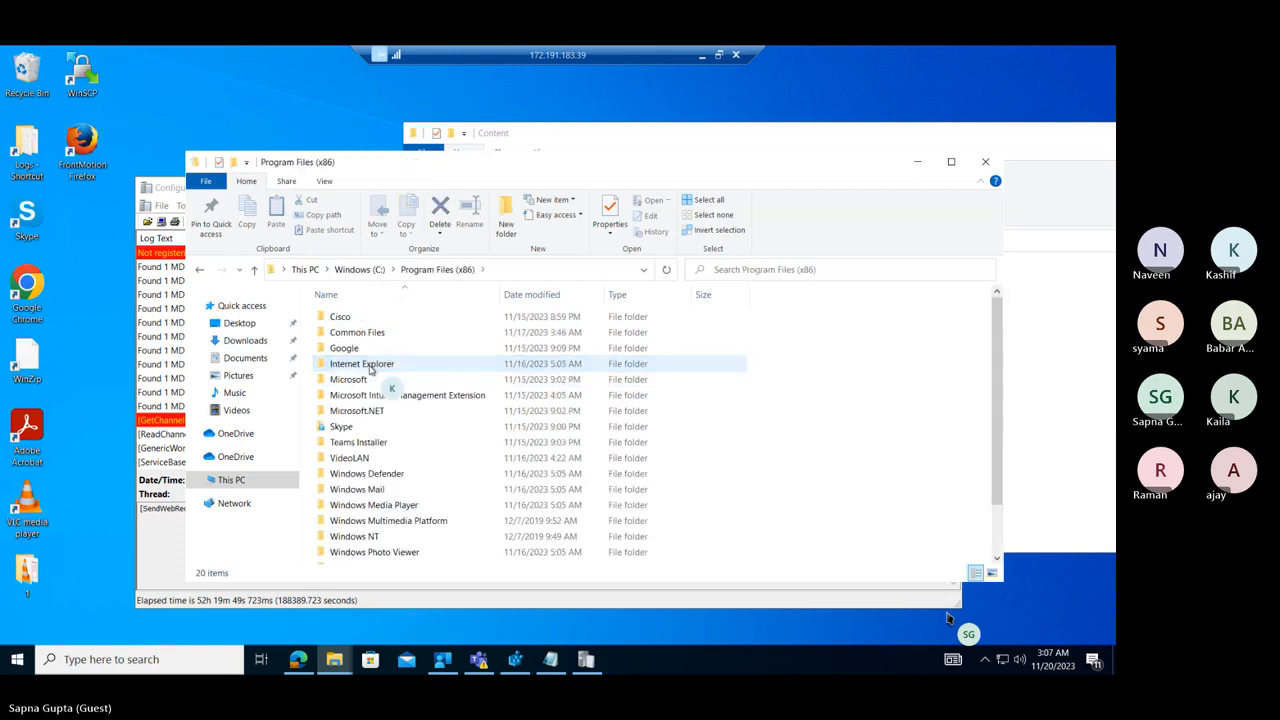
double_click(378, 396)
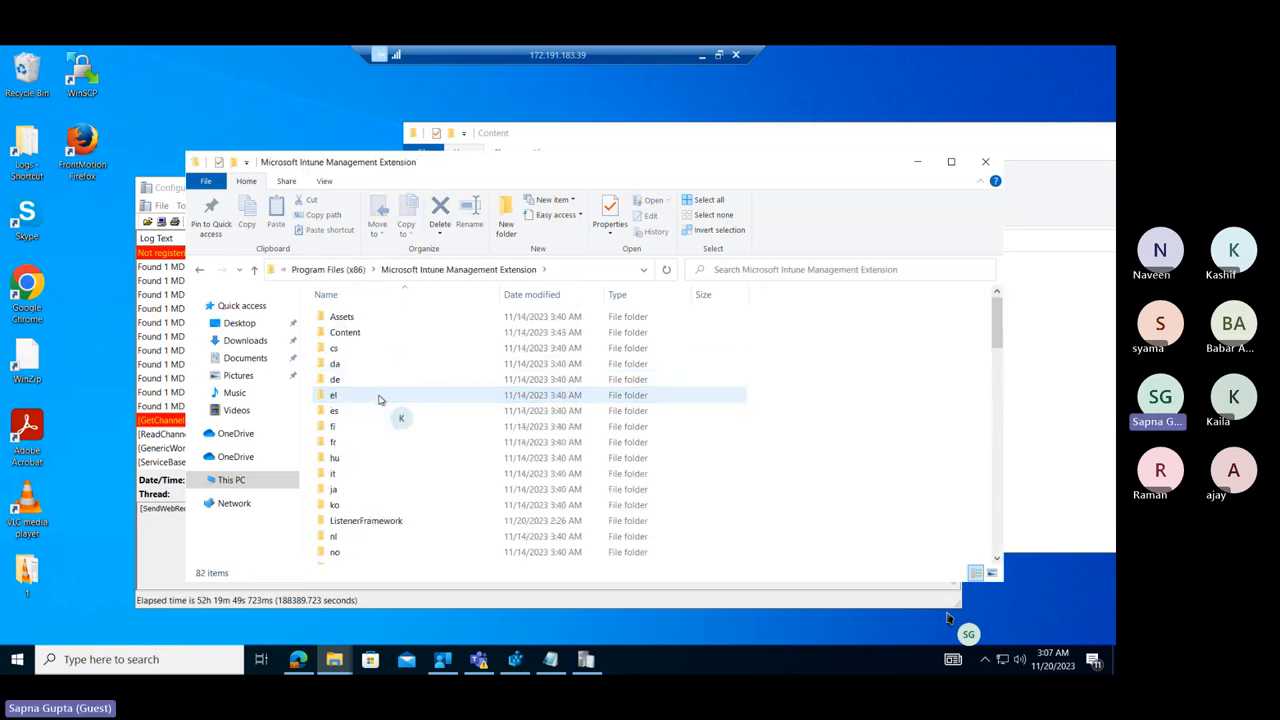
double_click(350, 334)
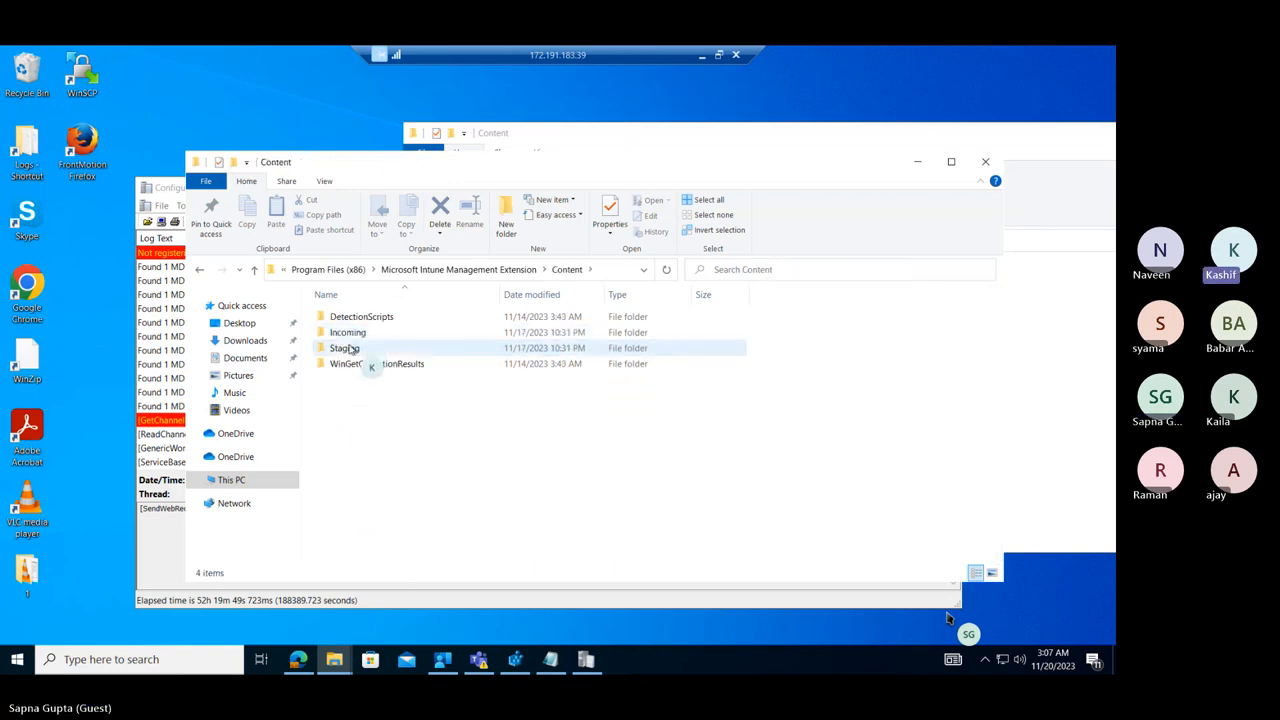
double_click(347, 349)
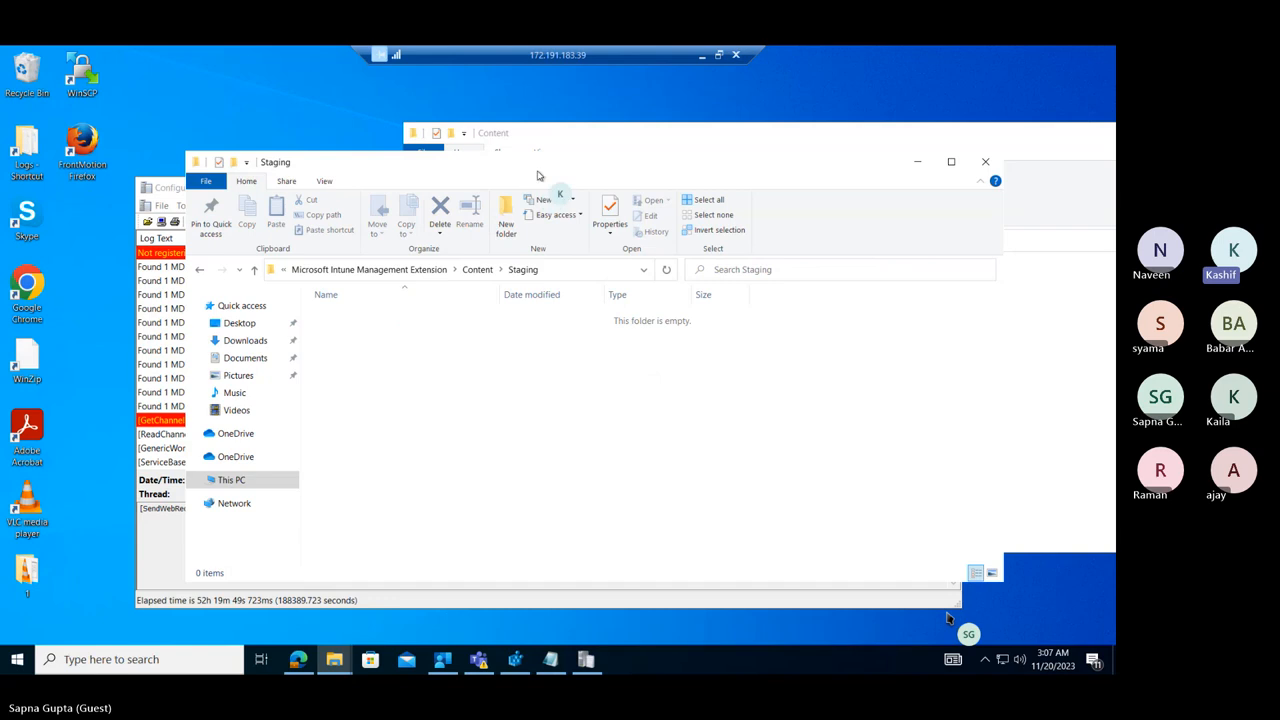
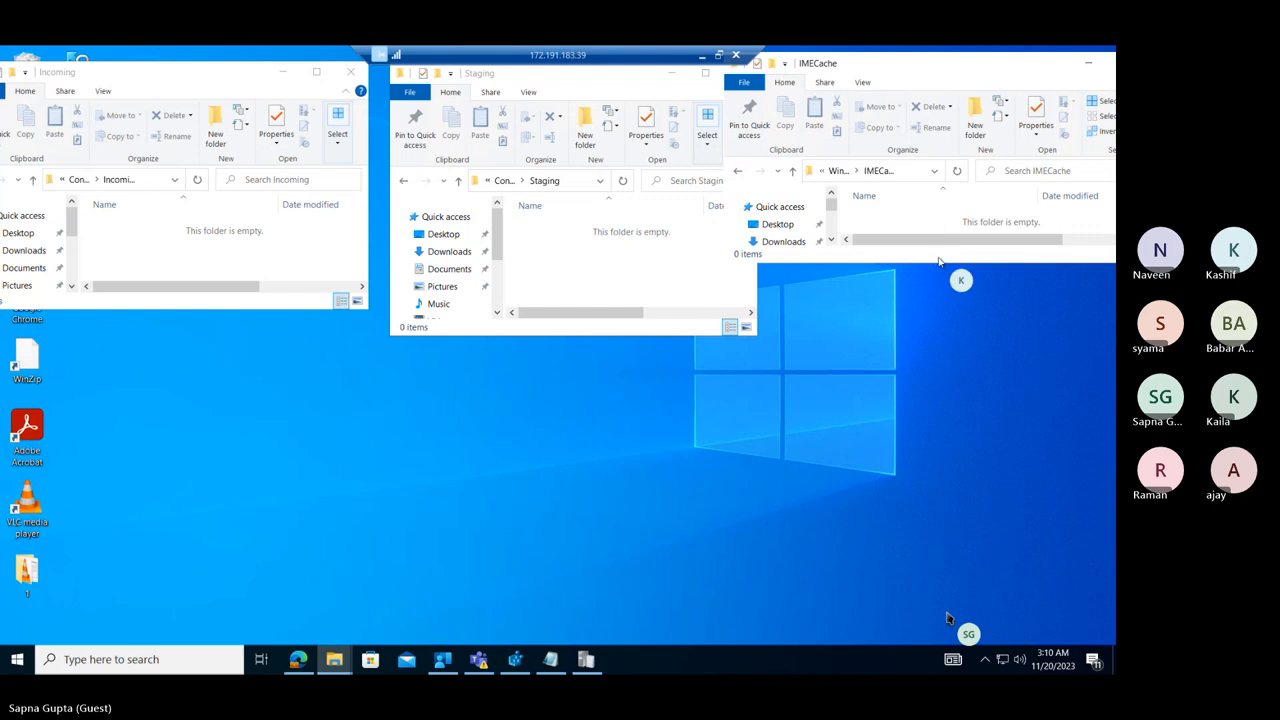
Make the IMECache folder window taller and narrow it so it sits beside the Staging window without overlapping.
left_click_drag(940, 263, 940, 328)
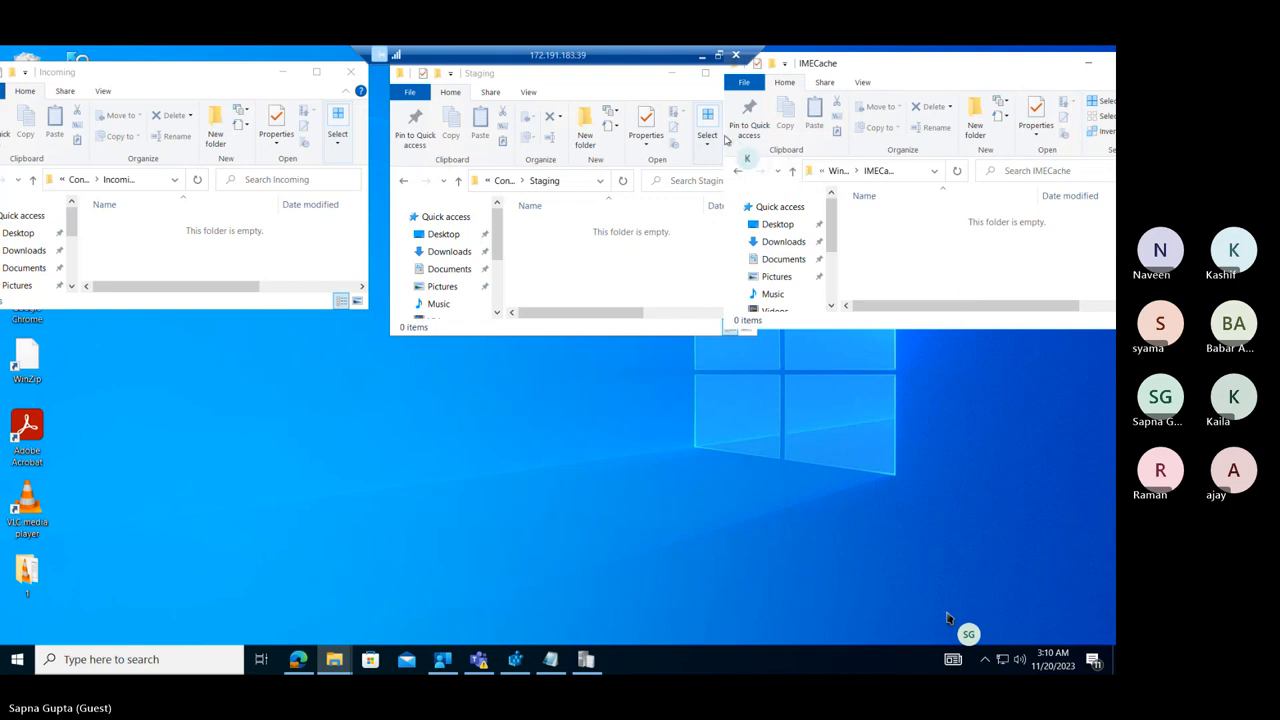
left_click_drag(724, 138, 776, 143)
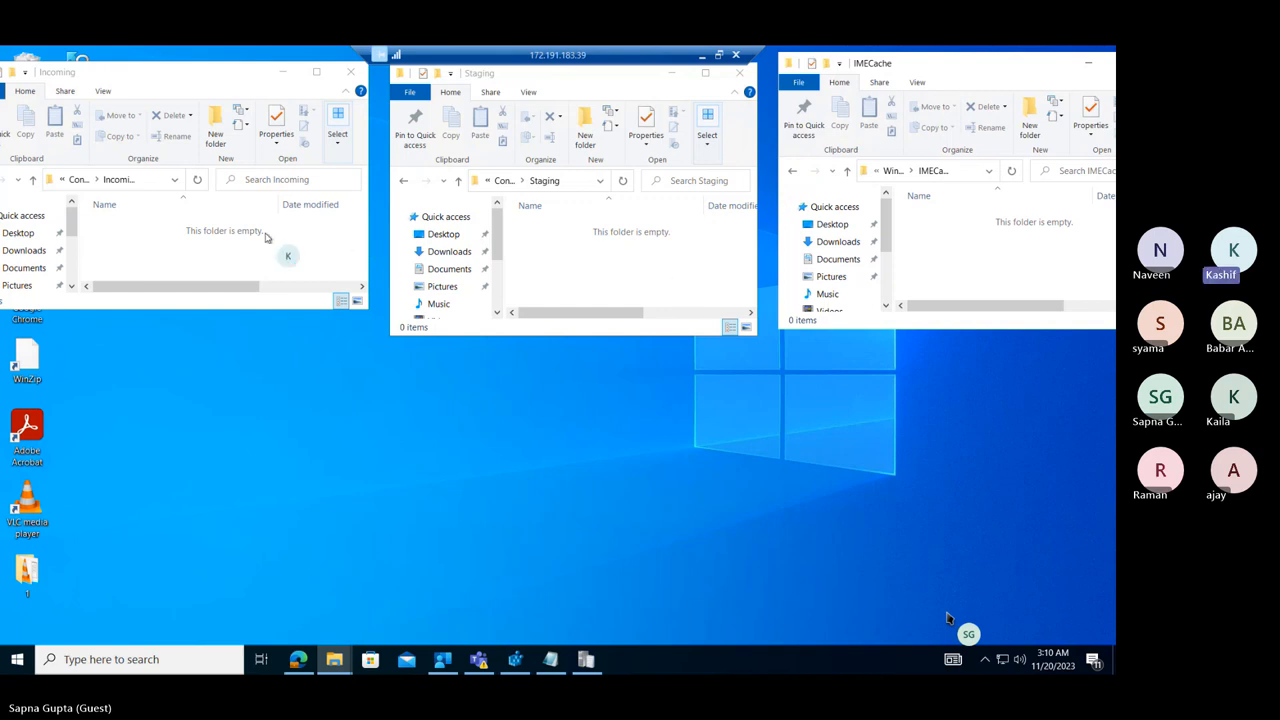
Copy the Incoming folder's full path into the Notepad note as item 1, below the msiexec command.
left_click(150, 245)
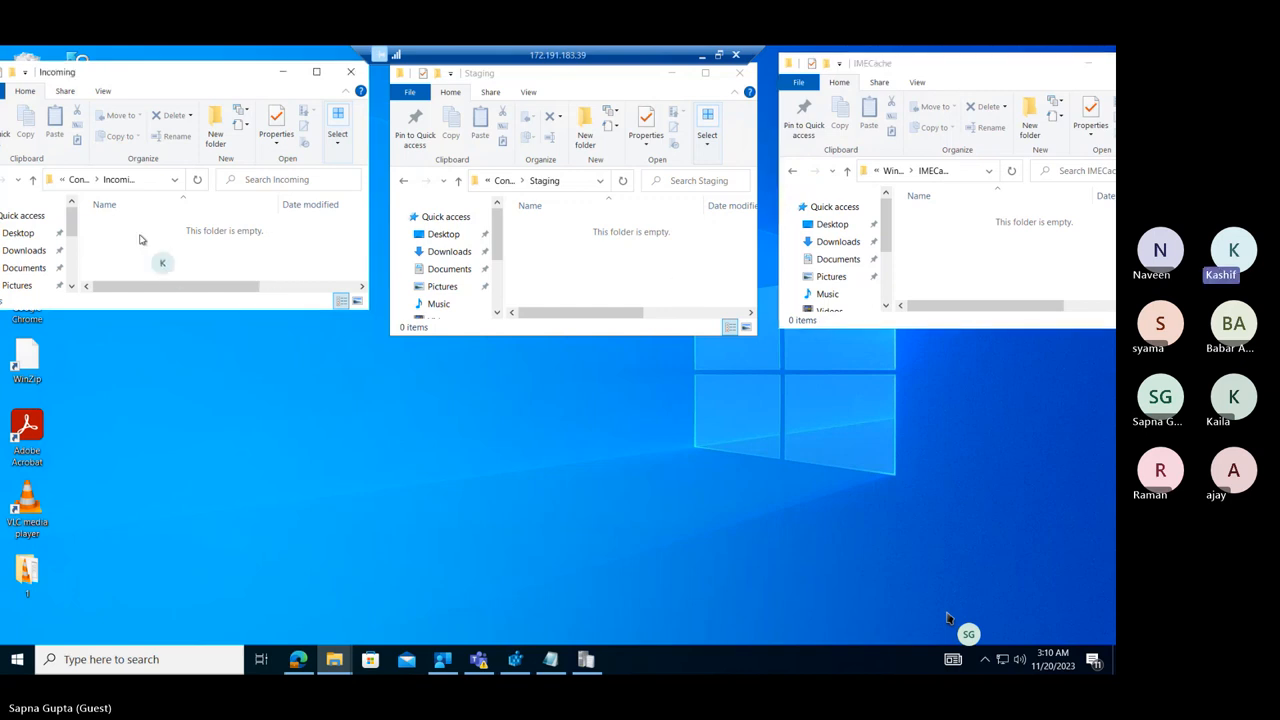
left_click(154, 182)
key("ctrl+c")
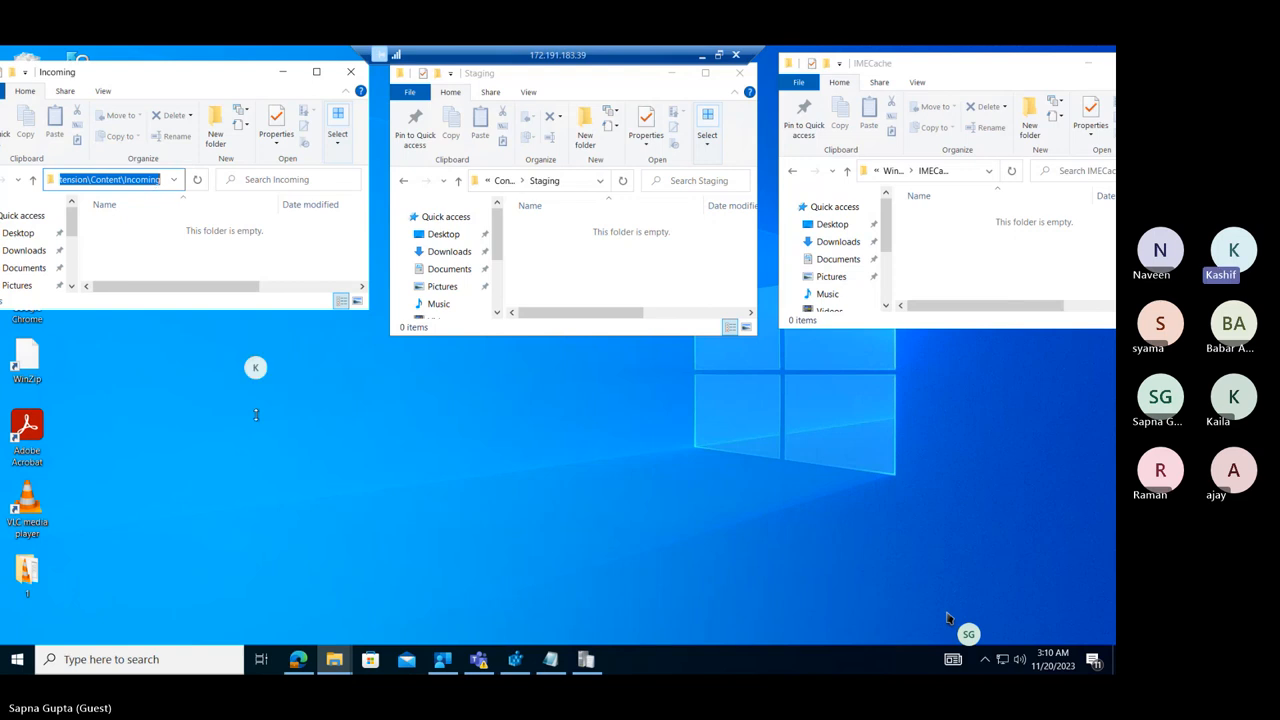
left_click(551, 661)
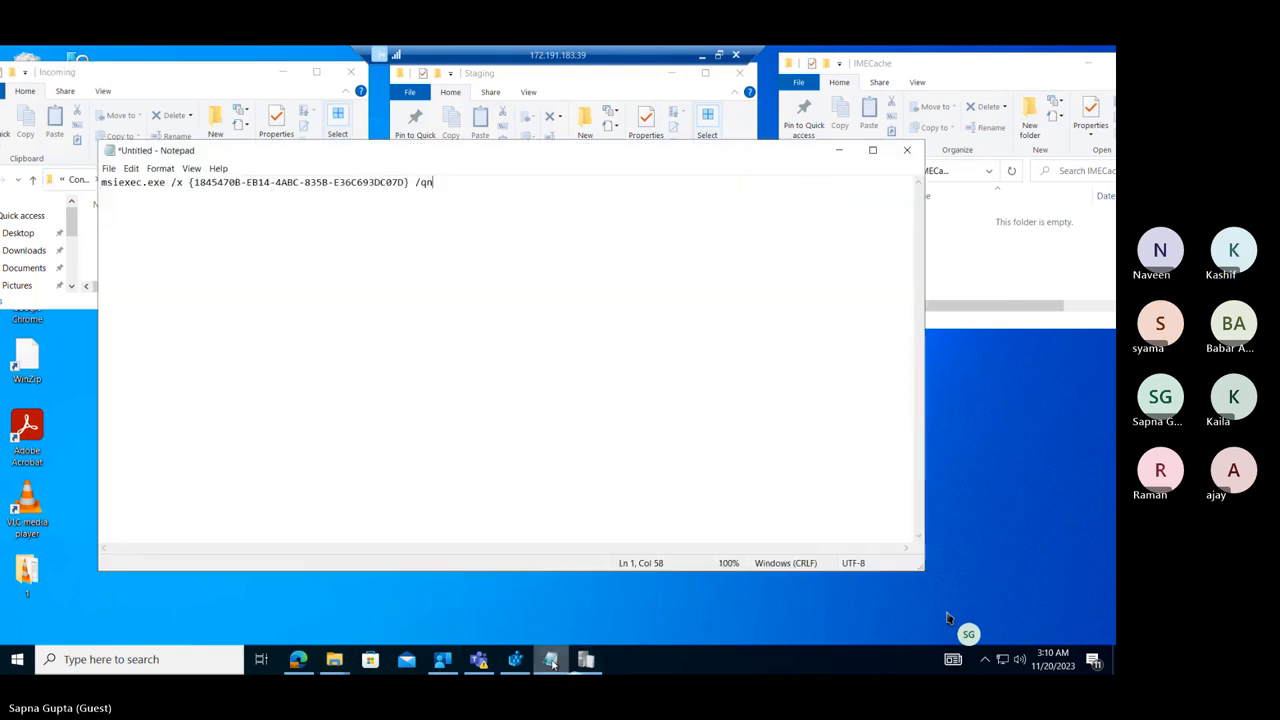
key("Return")
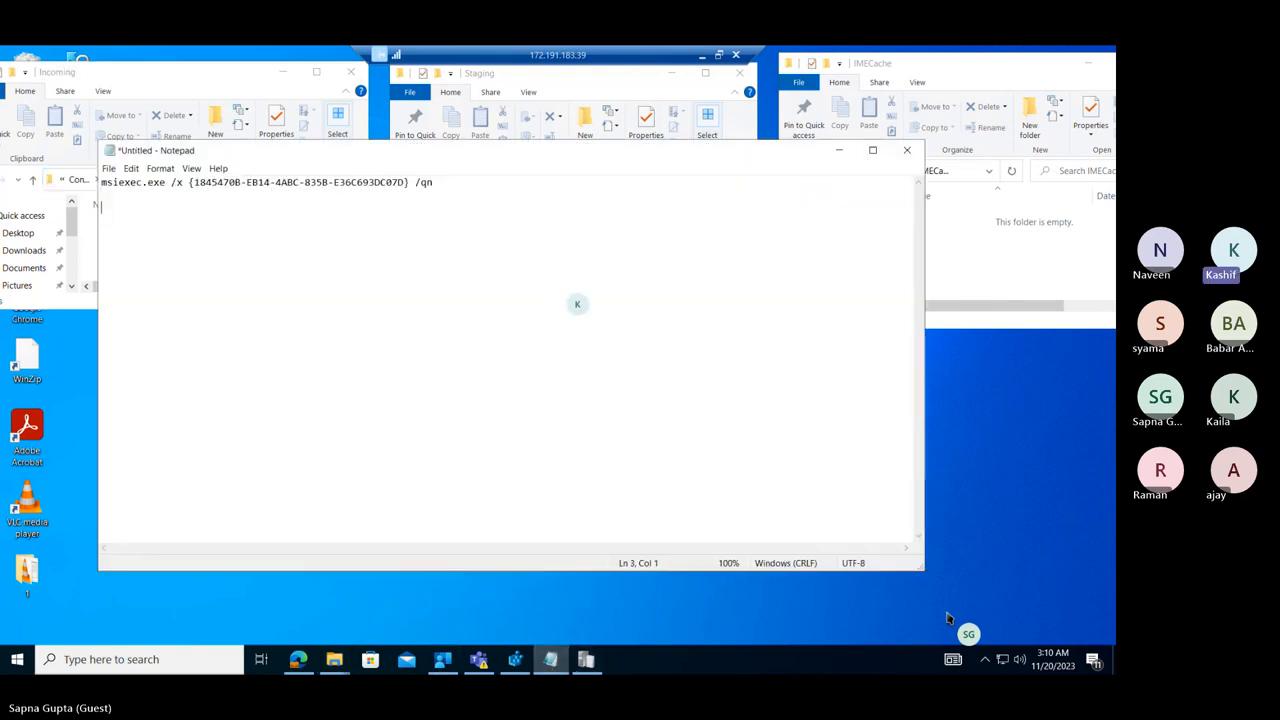
type("1.")
key("ctrl+v")
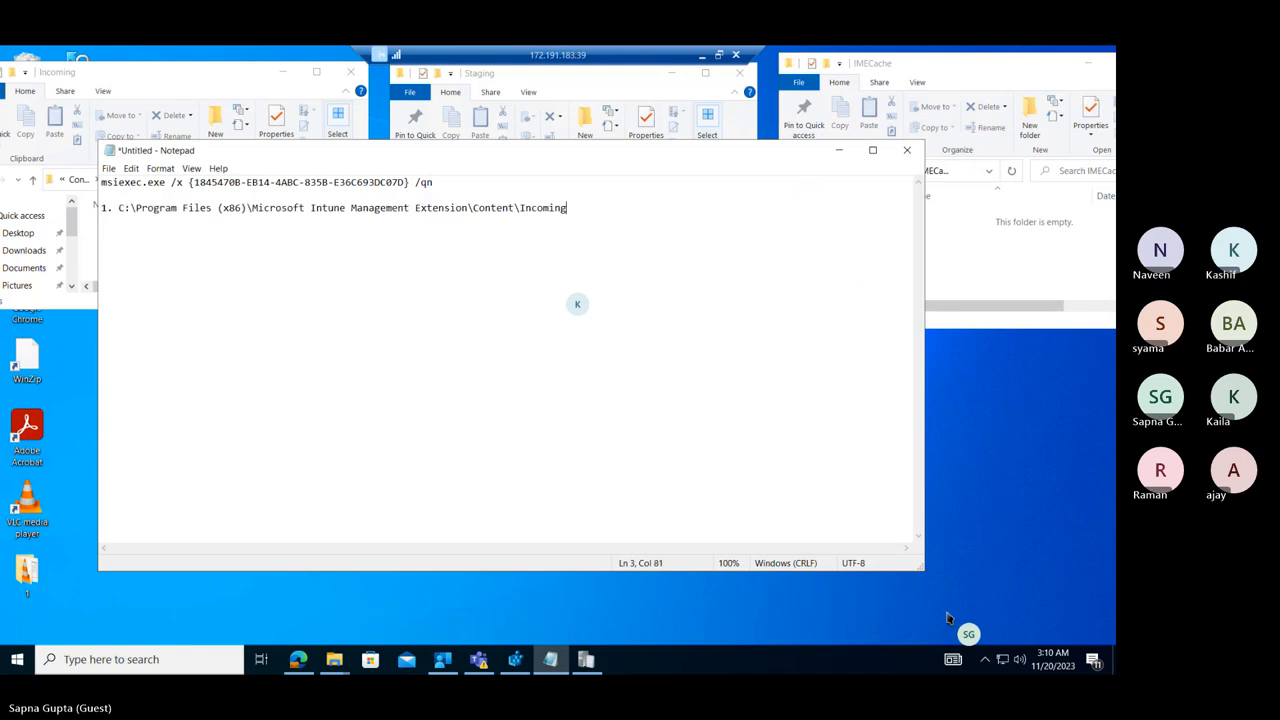
Copy the Staging folder's full path into the Notepad note as item 2.
left_click(584, 120)
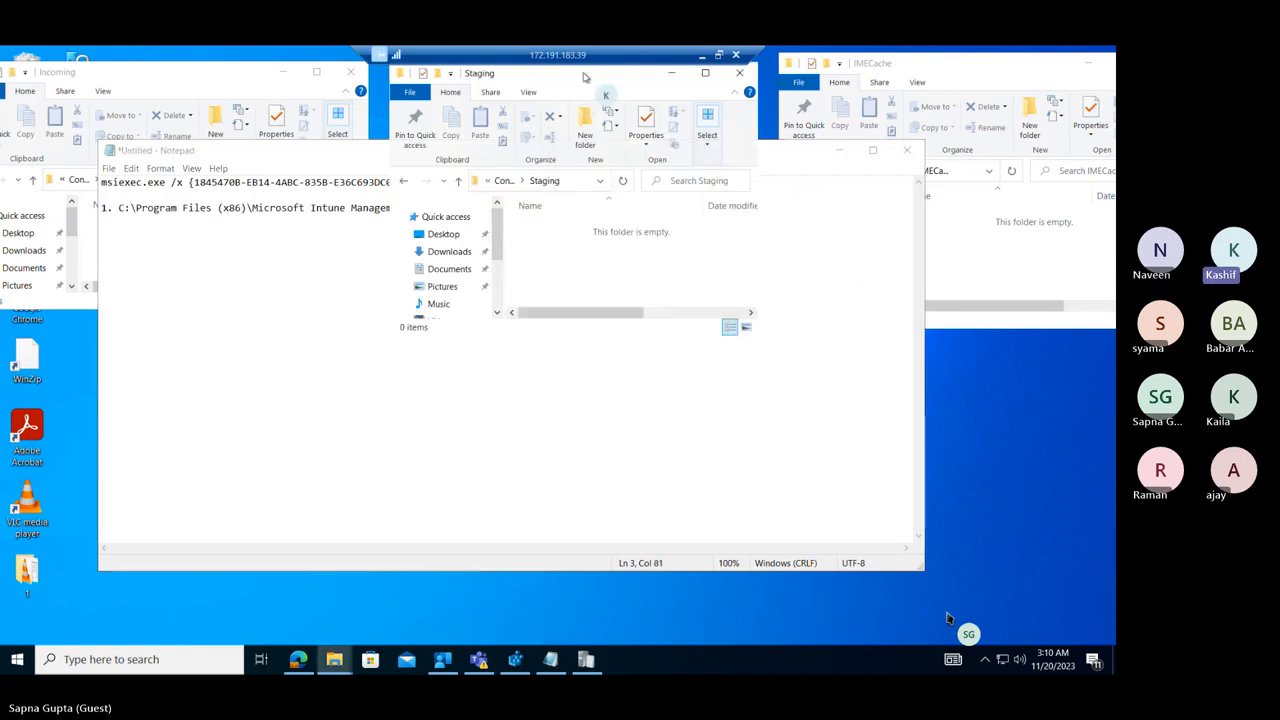
left_click(578, 183)
key("ctrl+c")
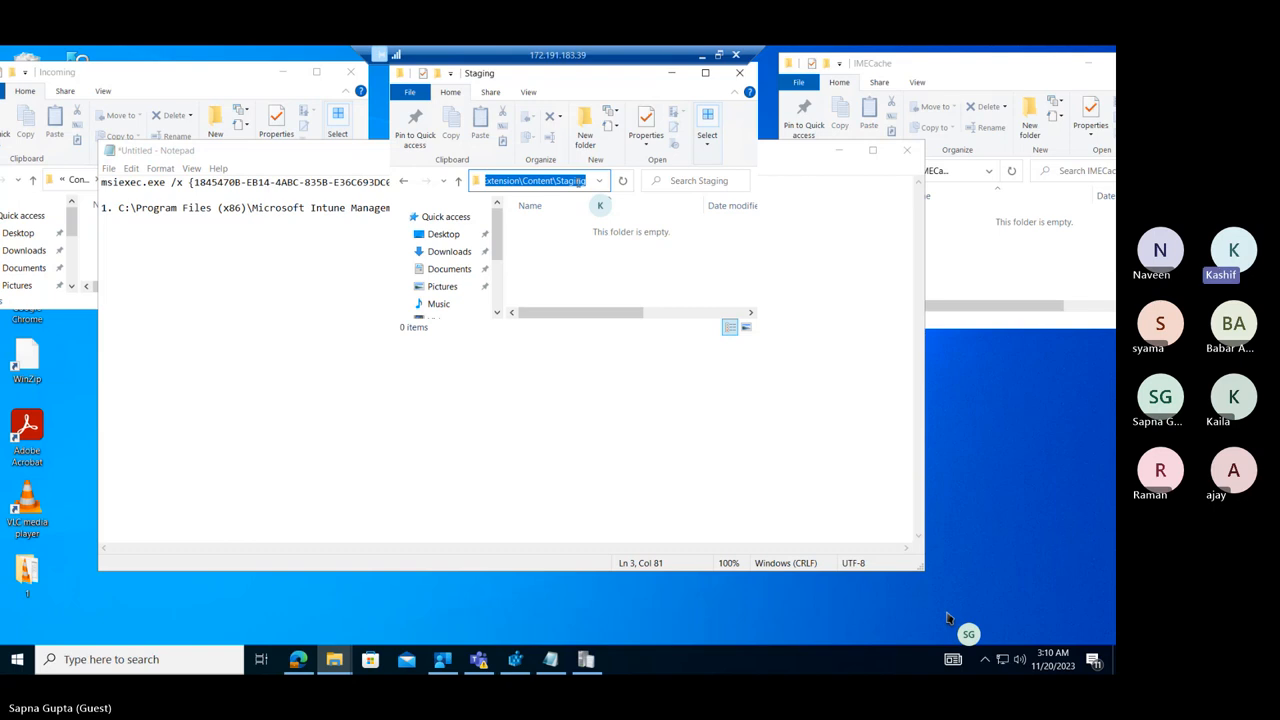
left_click(356, 298)
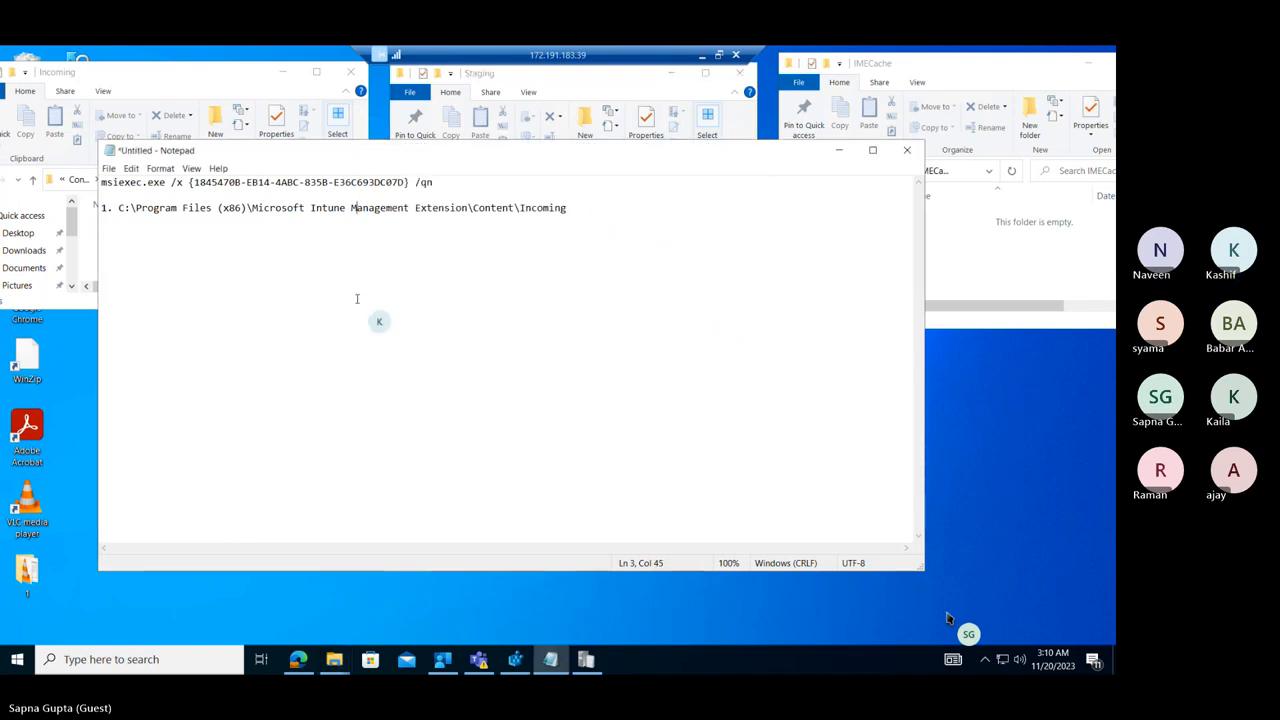
key("Return")
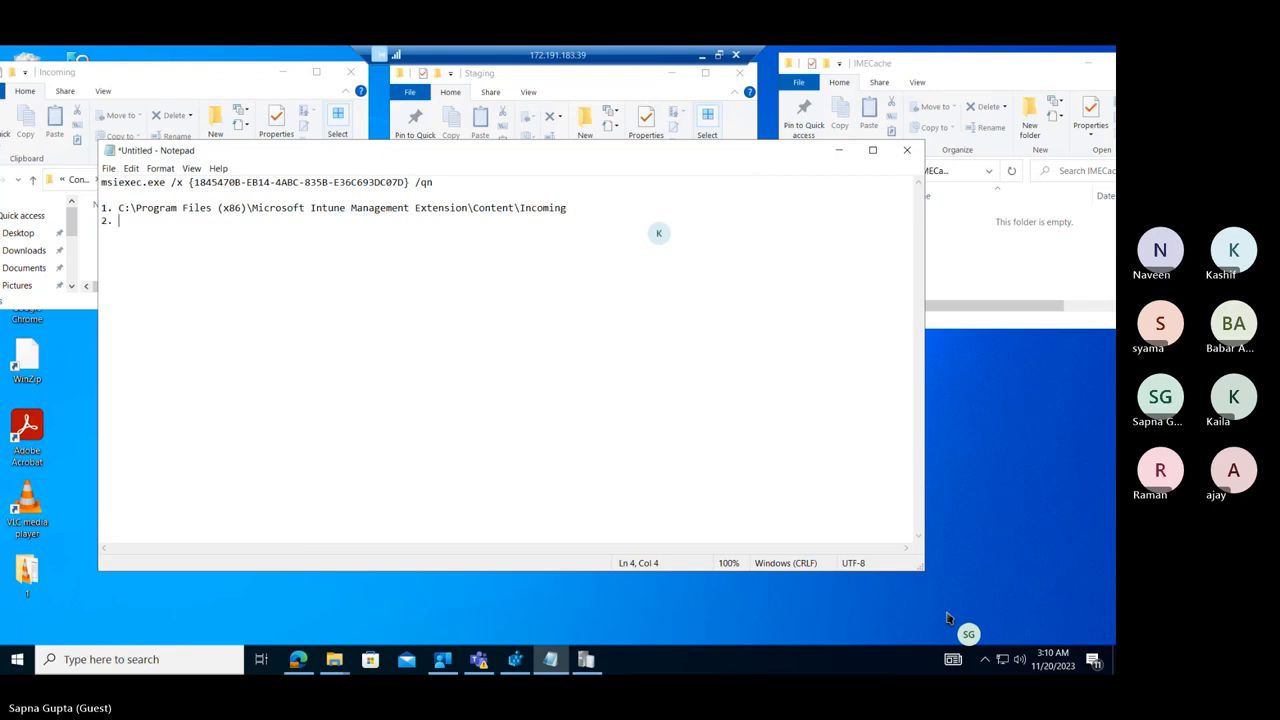
type("2.")
key("ctrl+v")
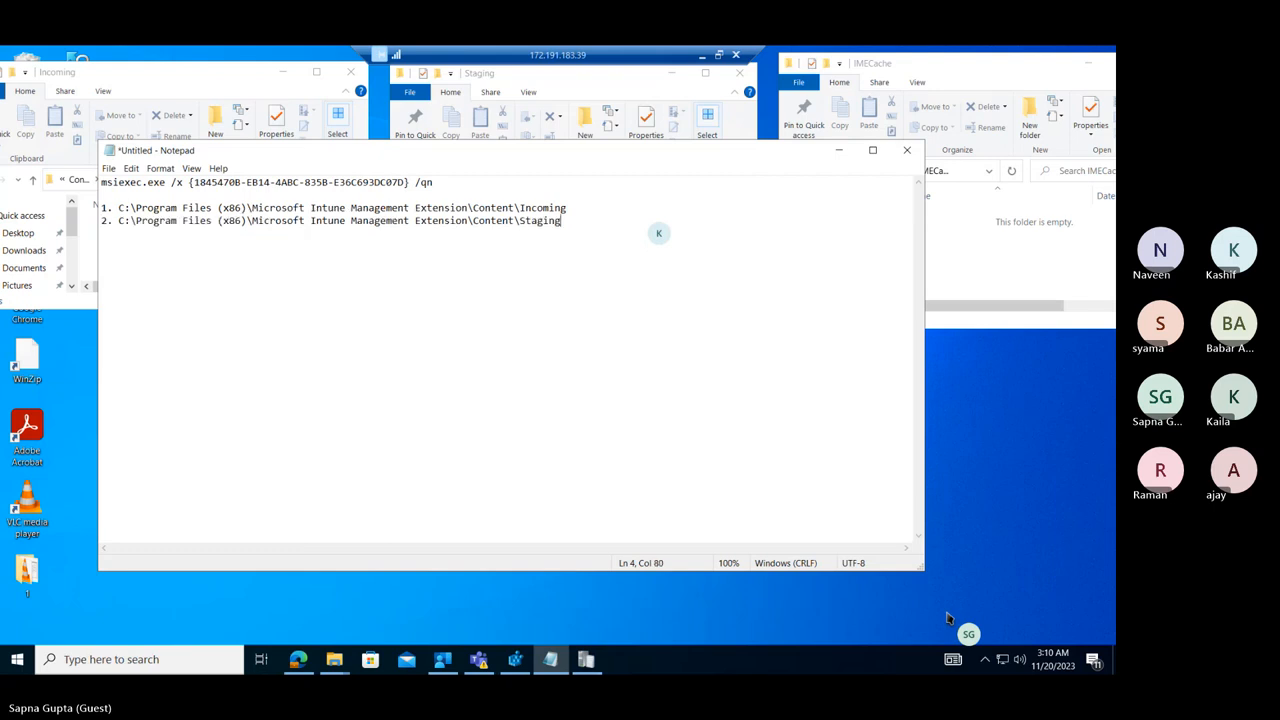
Add the IMECache folder's path, C:\Windows\IMECache, to the Notepad note as item 3.
left_click(962, 183)
left_click(912, 171)
key("ctrl+c")
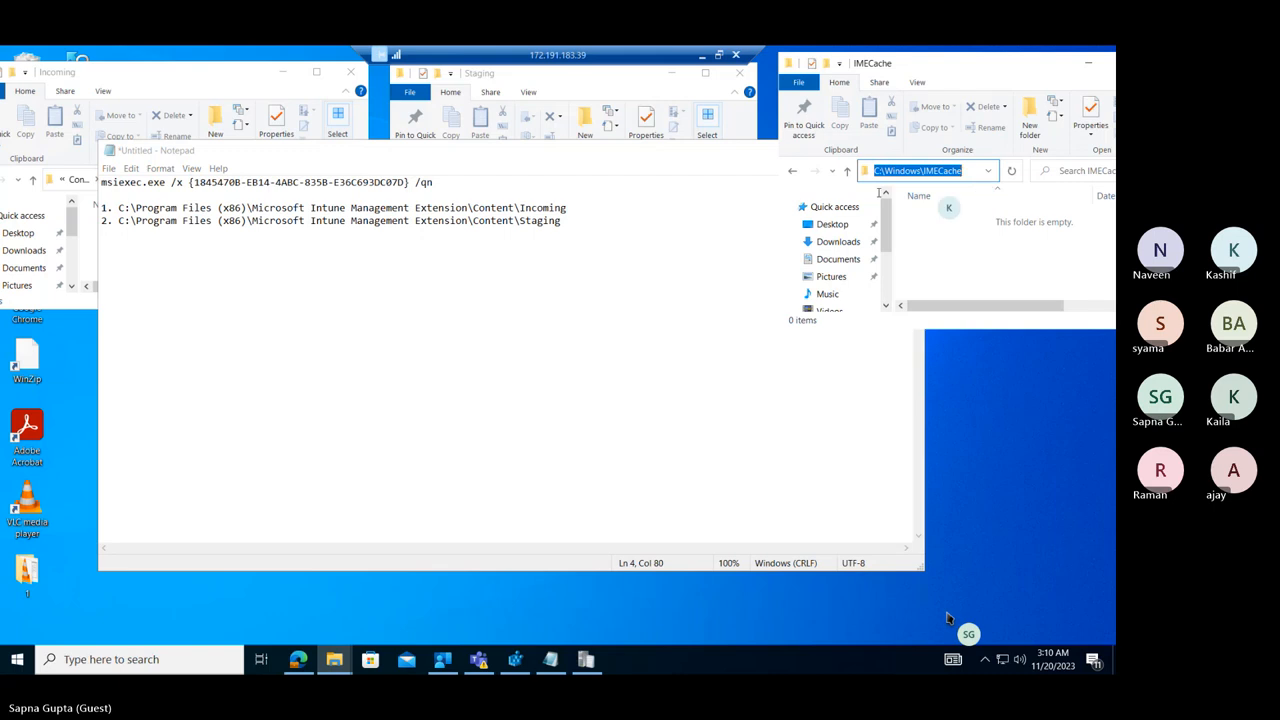
left_click(690, 249)
key("Return")
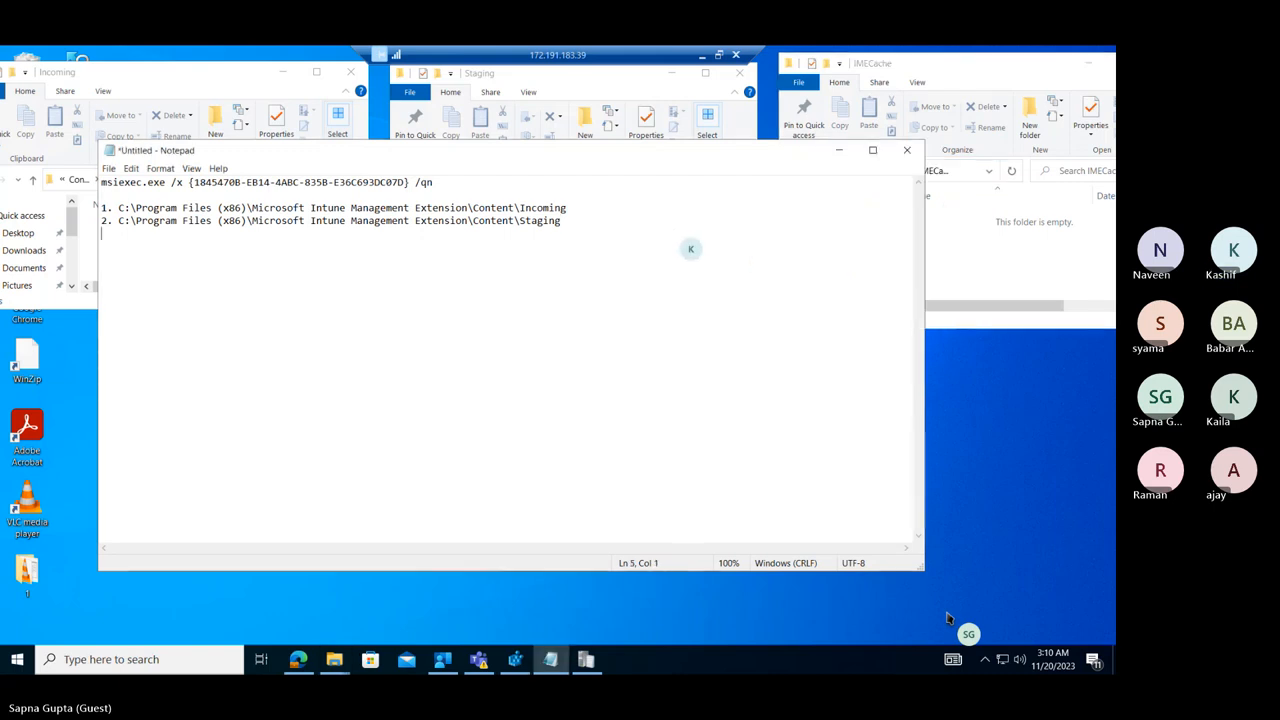
key("ctrl+v")
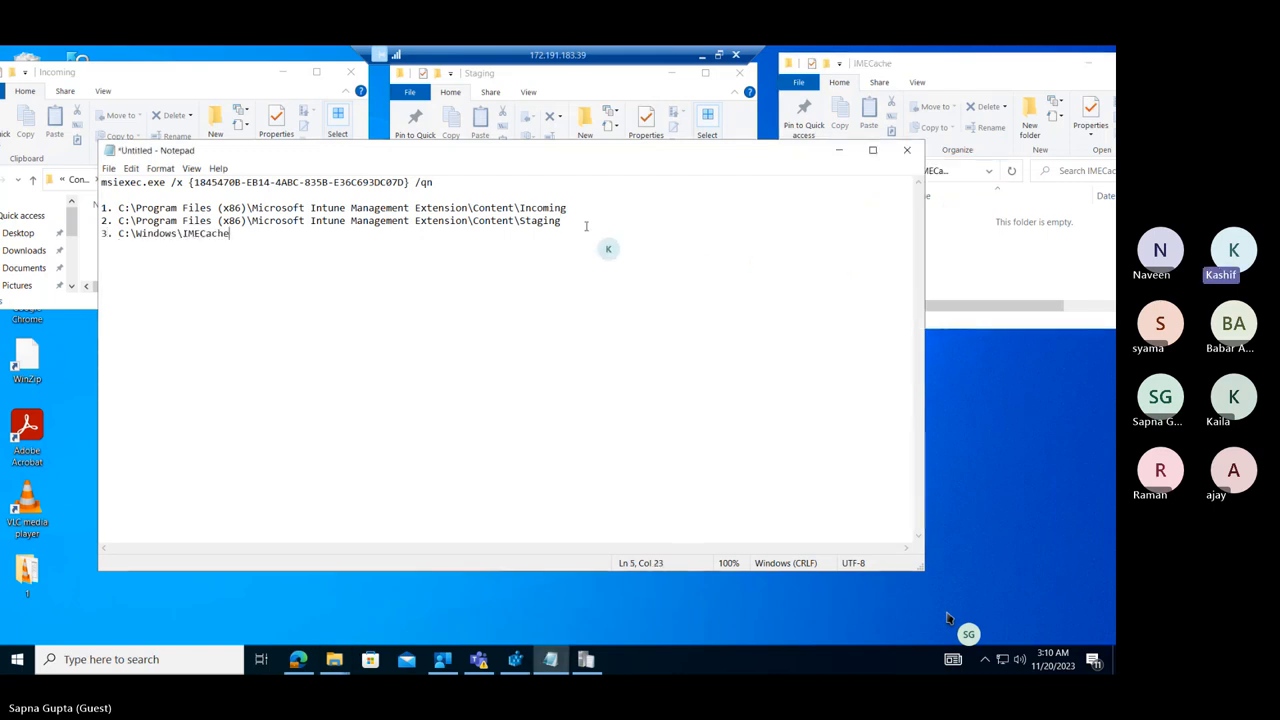
Highlight the Incoming, Staging and IMECache paths in the note one by one and minimize Notepad.
left_click(268, 208)
left_click_drag(293, 214, 398, 209)
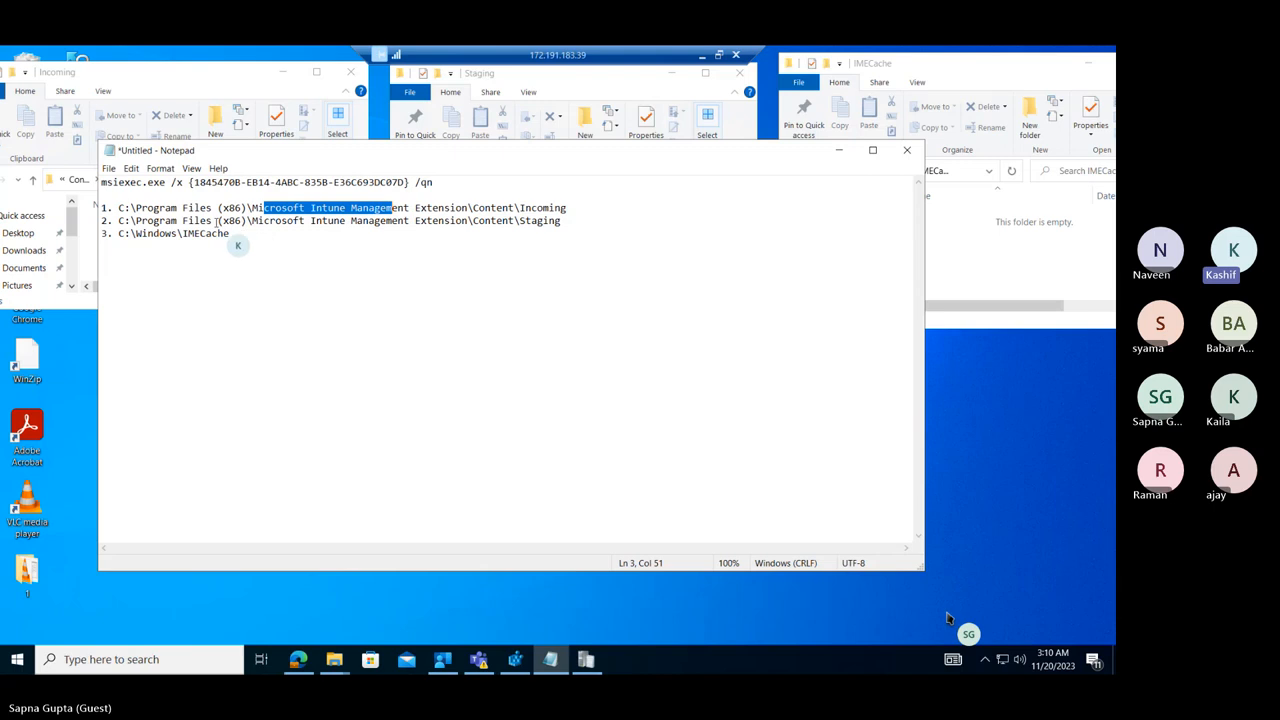
left_click_drag(218, 221, 377, 221)
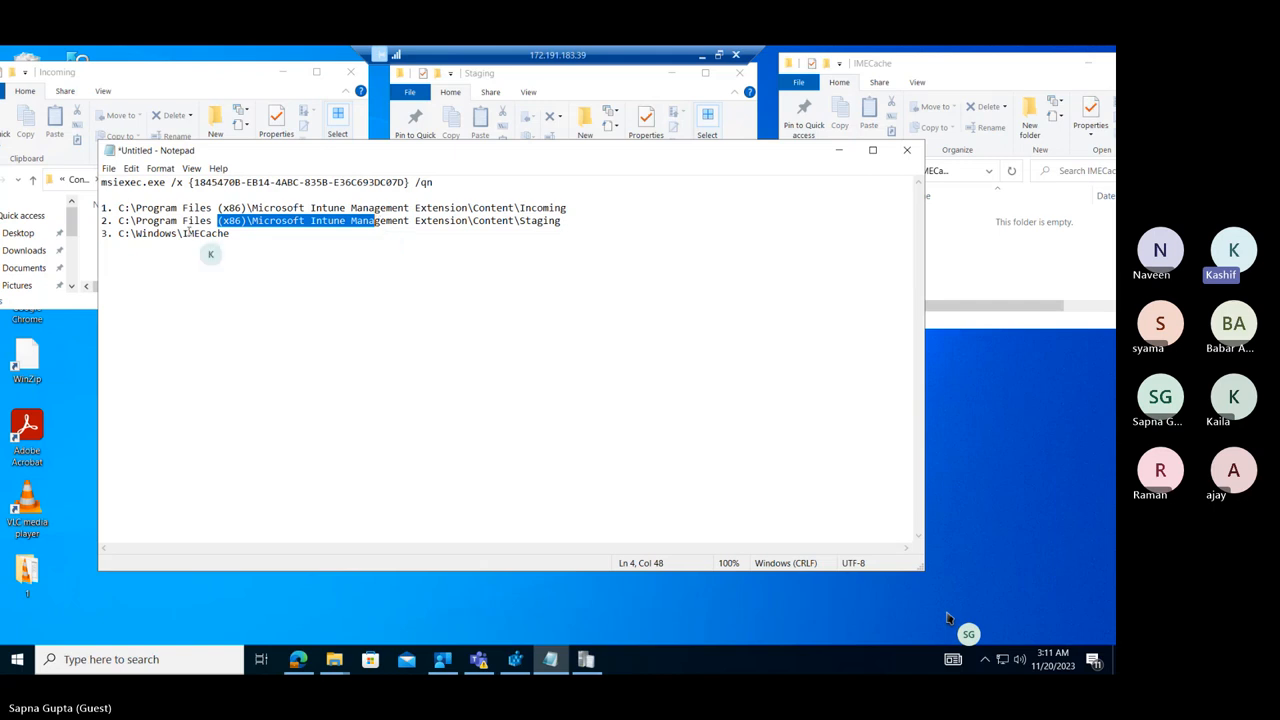
left_click_drag(118, 233, 228, 233)
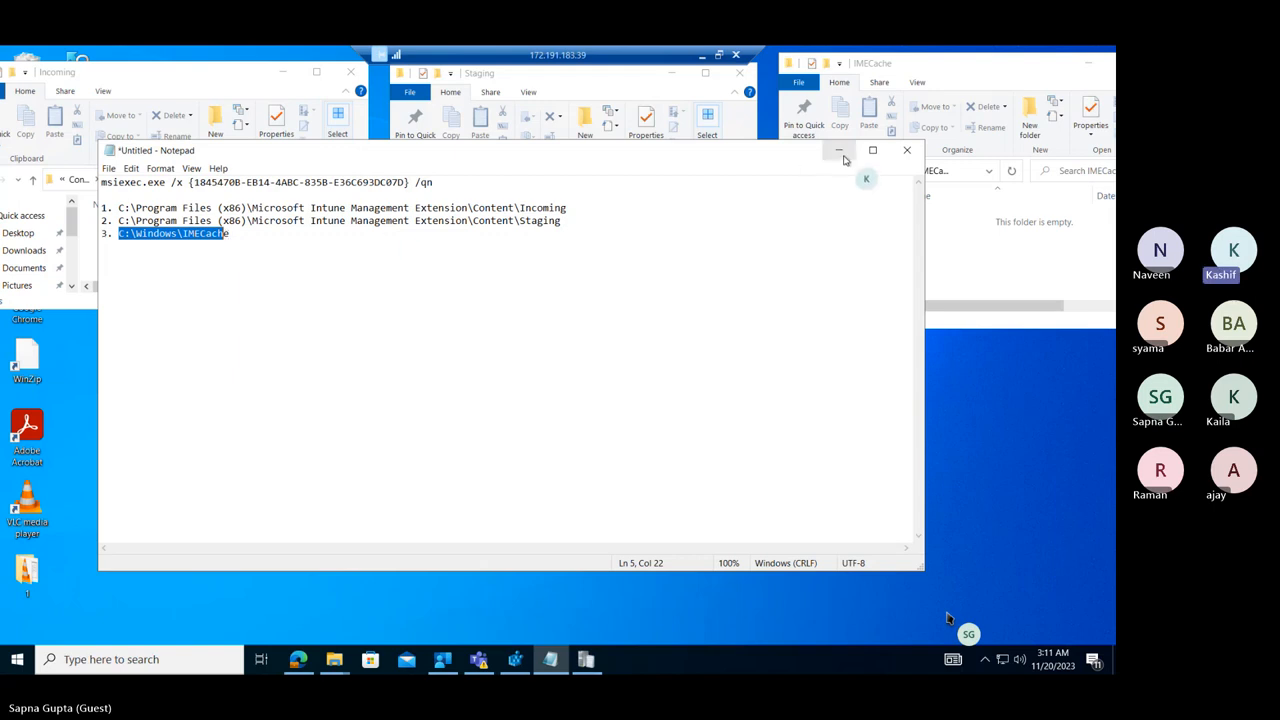
left_click(839, 151)
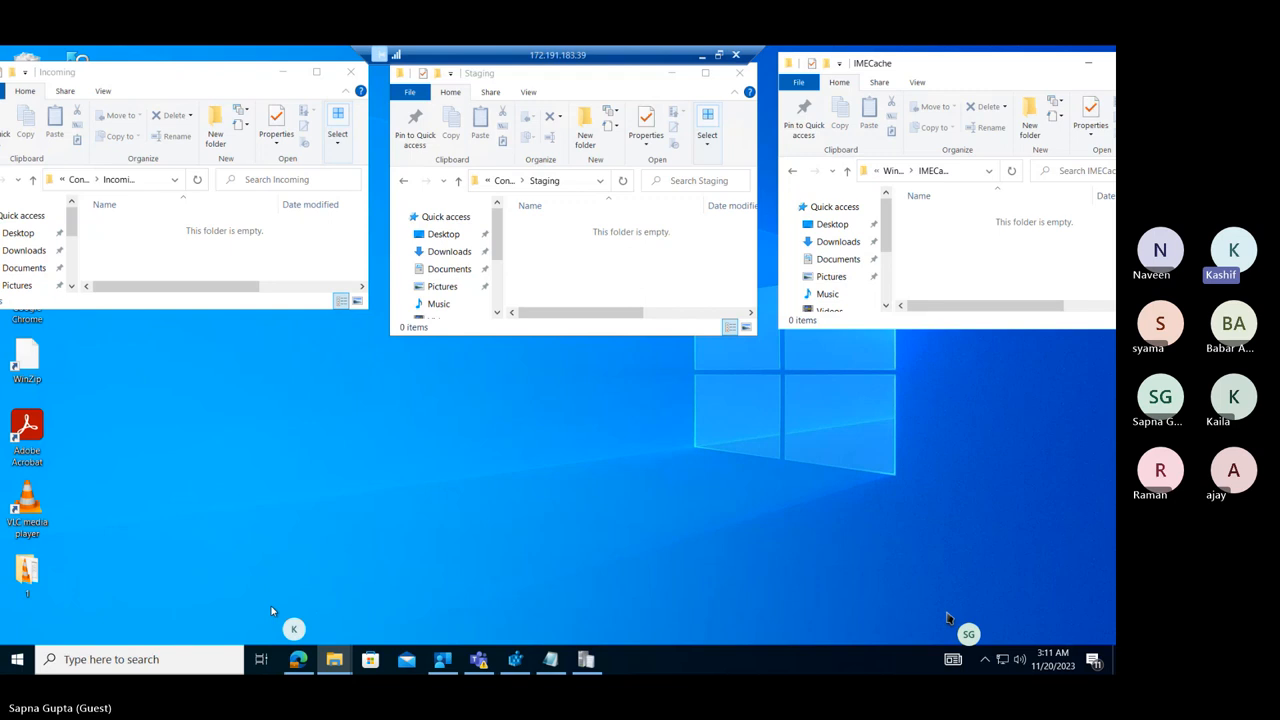
Bring up IntuneManagementExtension.log in the Trace Log Tool and shrink its window to sit below the three folder windows.
right_click(450, 666)
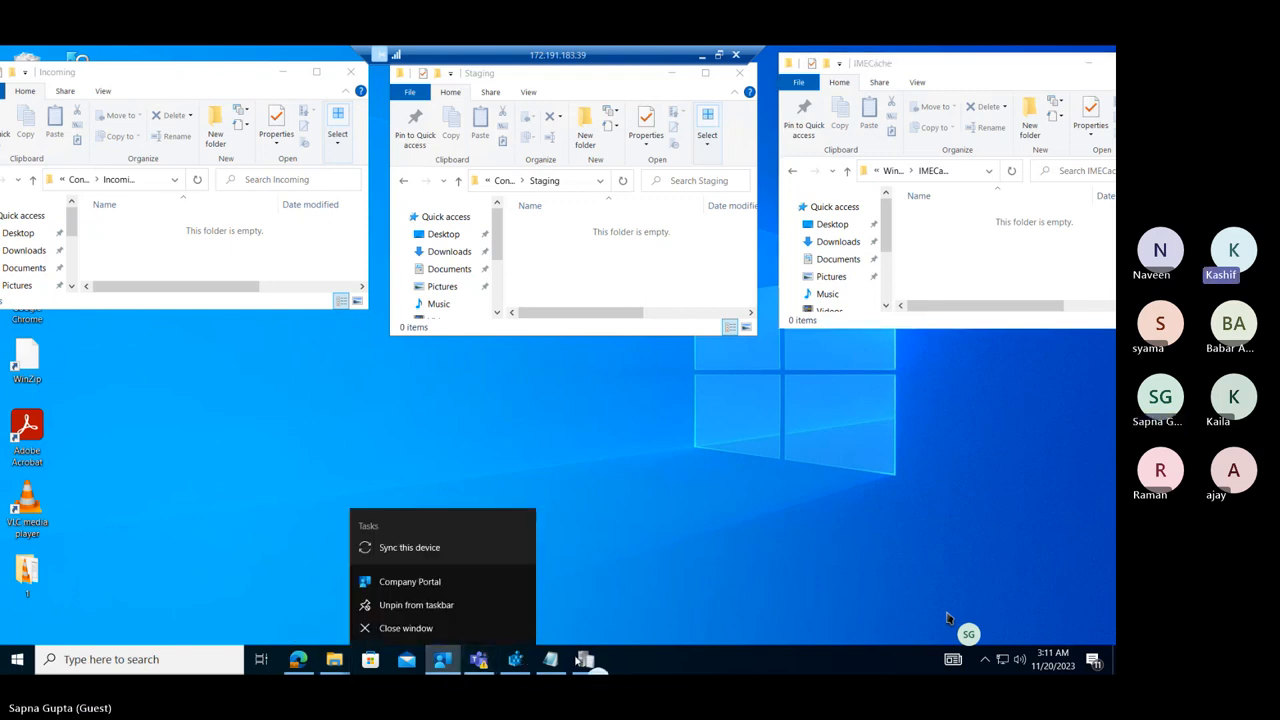
left_click(585, 661)
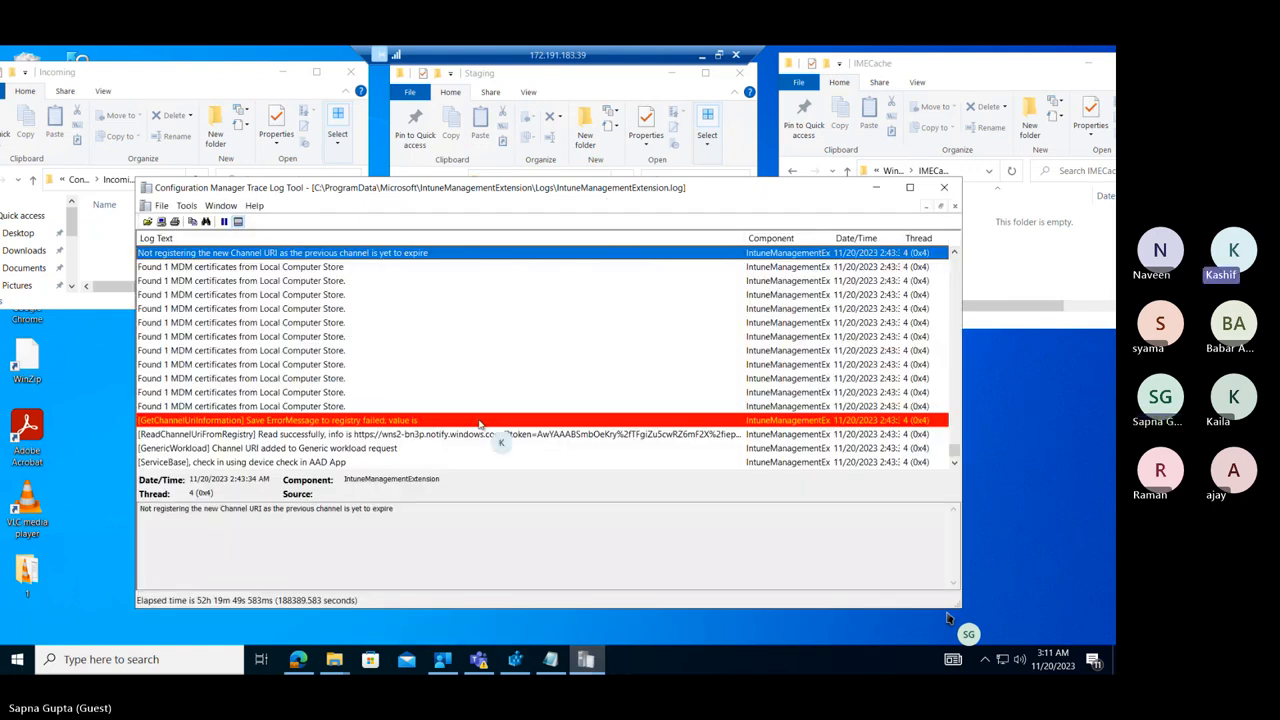
left_click(953, 464)
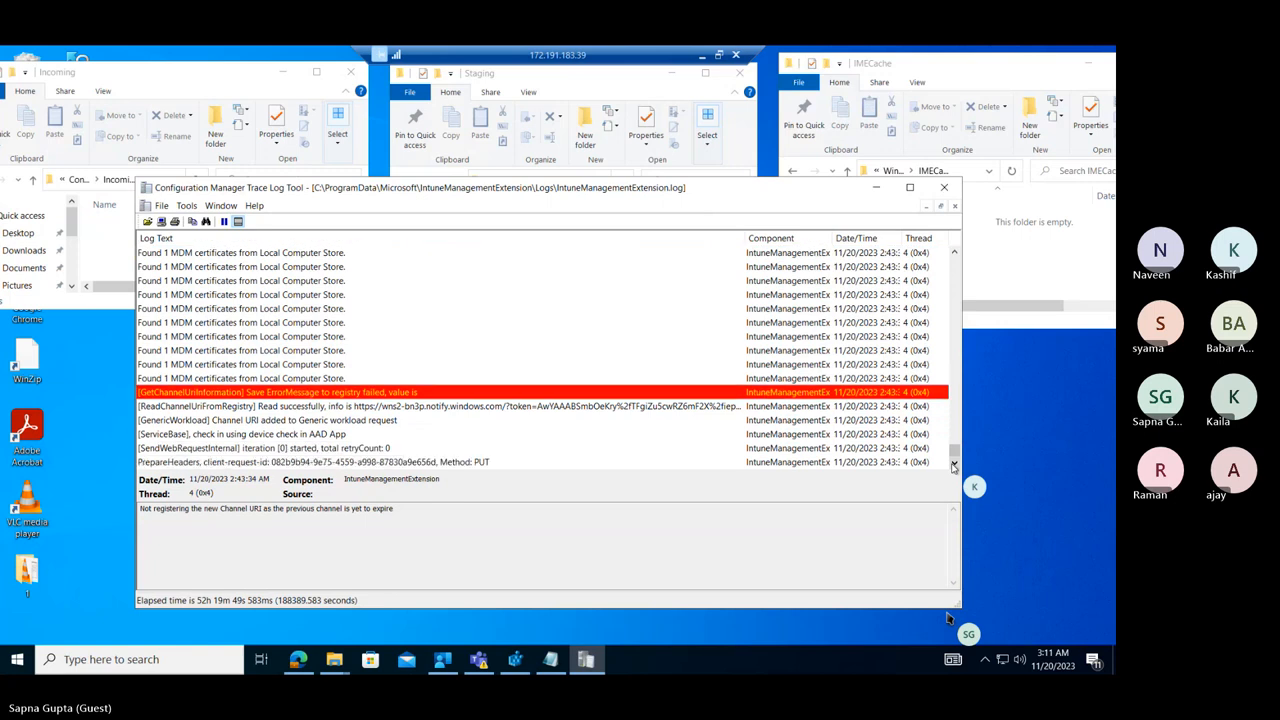
left_click(954, 465)
left_click(954, 465)
left_click(954, 465)
left_click(954, 465)
left_click(954, 465)
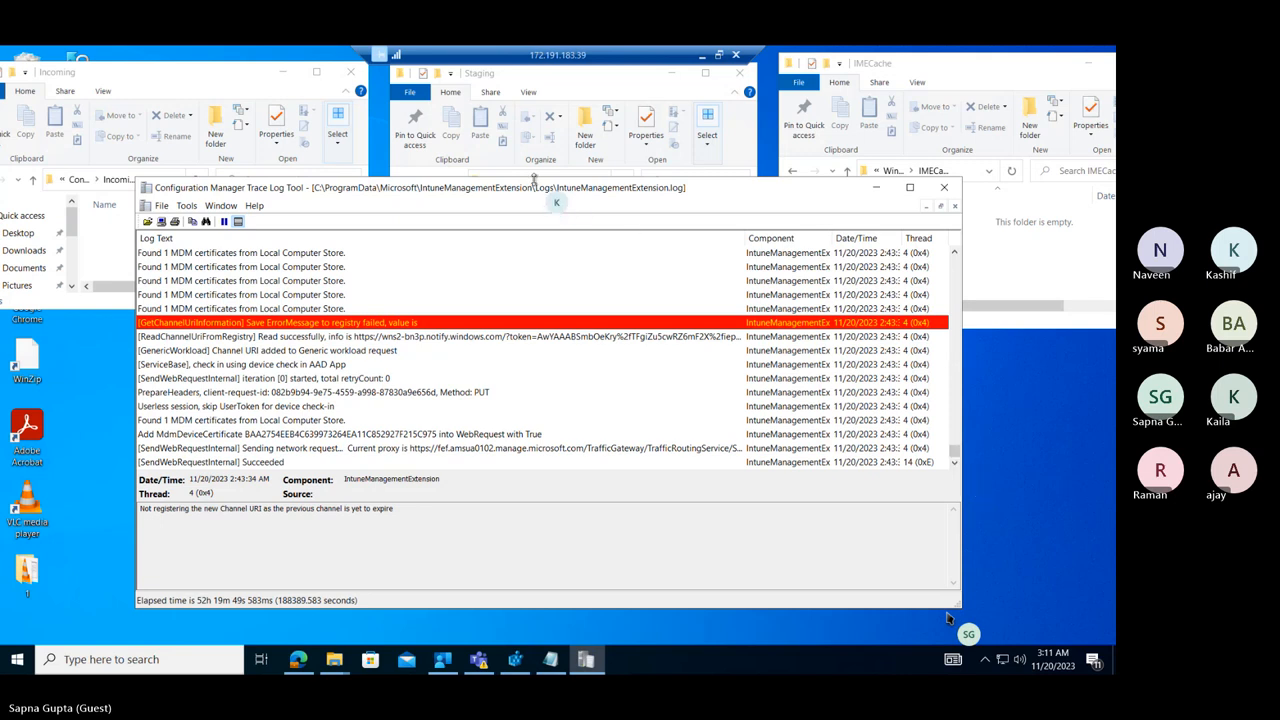
mouse_move(535, 180)
left_mouse_down()
mouse_move(535, 262)
mouse_move(430, 480)
mouse_move(340, 580)
mouse_move(350, 590)
mouse_move(414, 356)
left_mouse_up()
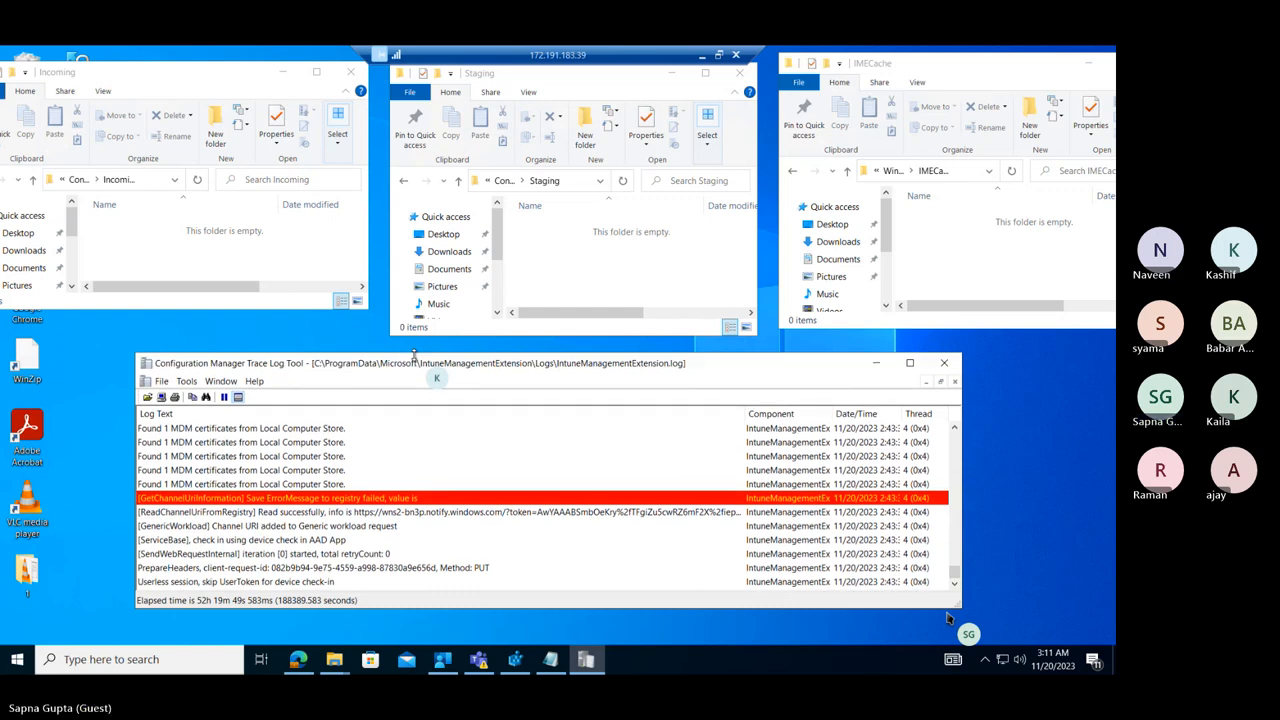
Sync this device through Company Portal and minimize the Company Portal window.
right_click(442, 660)
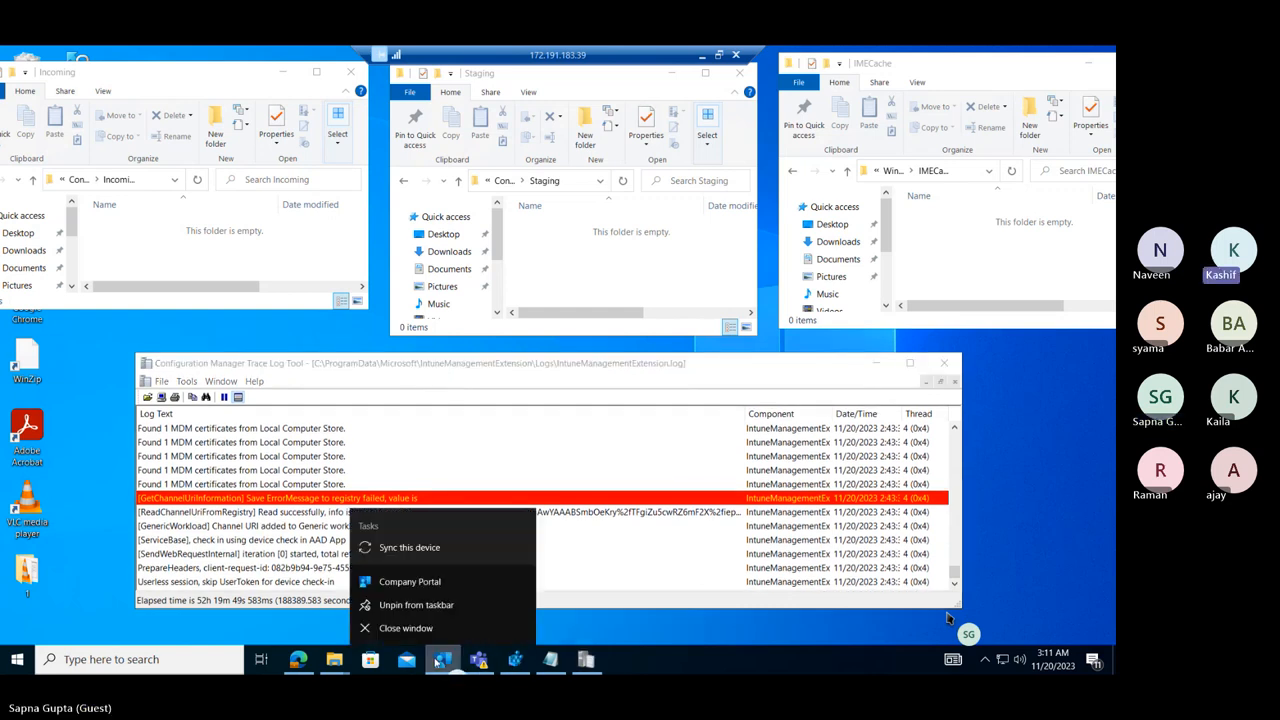
left_click(422, 545)
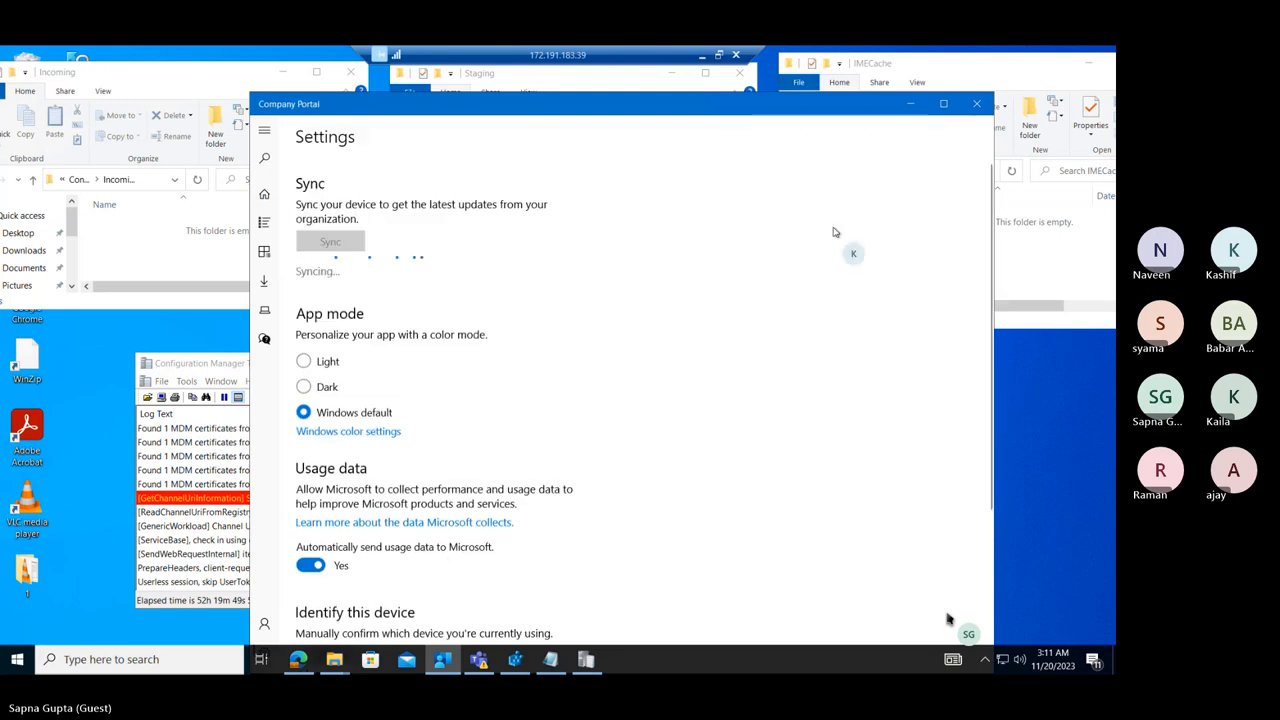
left_click(912, 107)
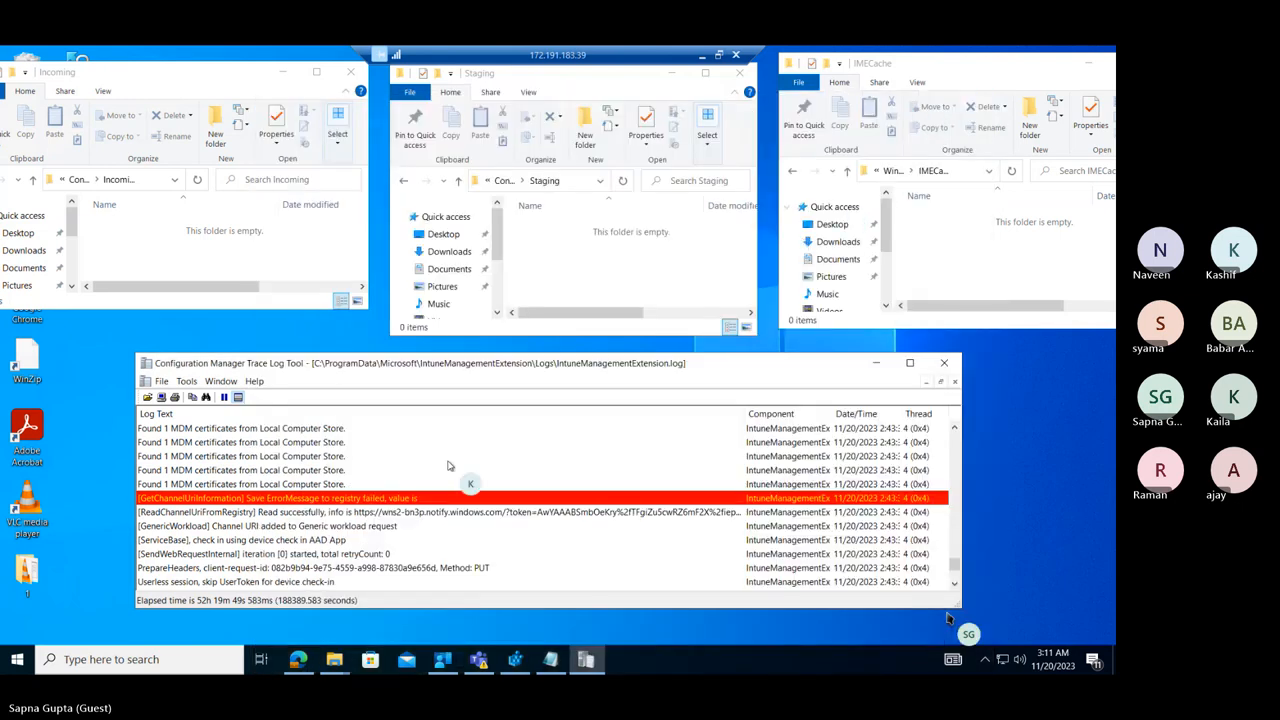
Examine the recent Win32App entries in IntuneManagementExtension.log, from the latest check-in back to the applicability and reporting lines.
left_click(232, 541)
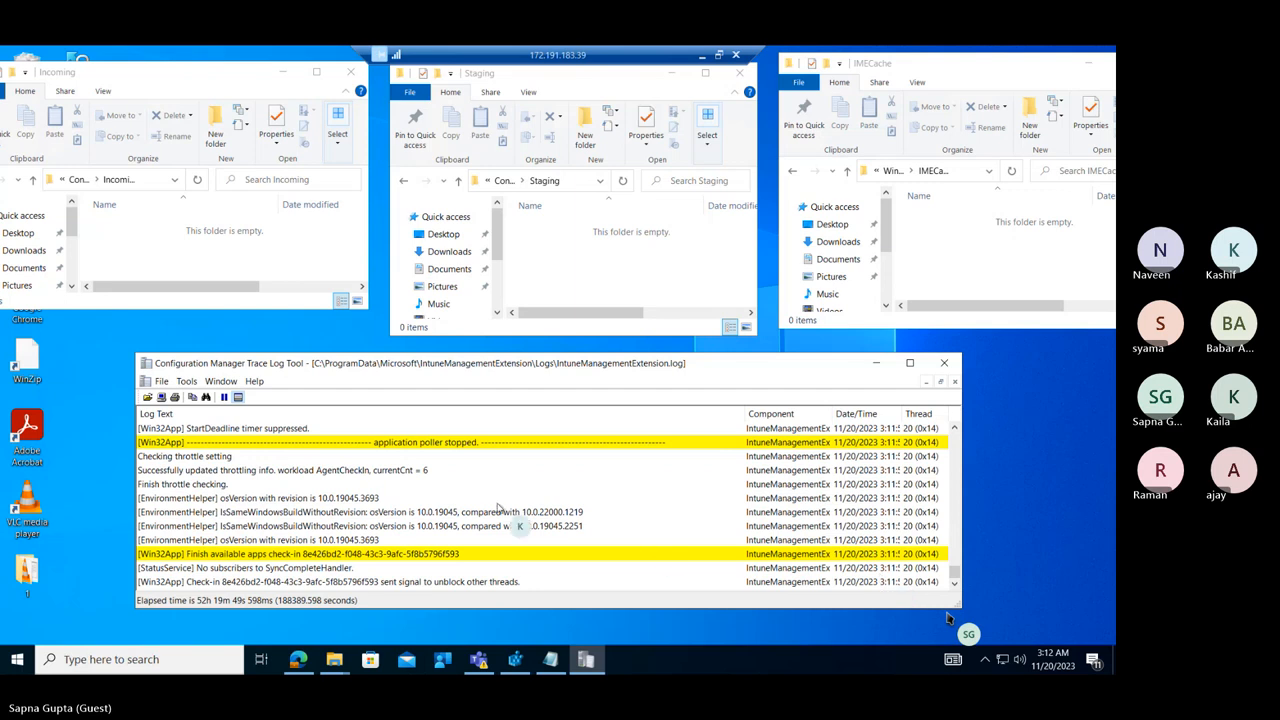
left_click(298, 472)
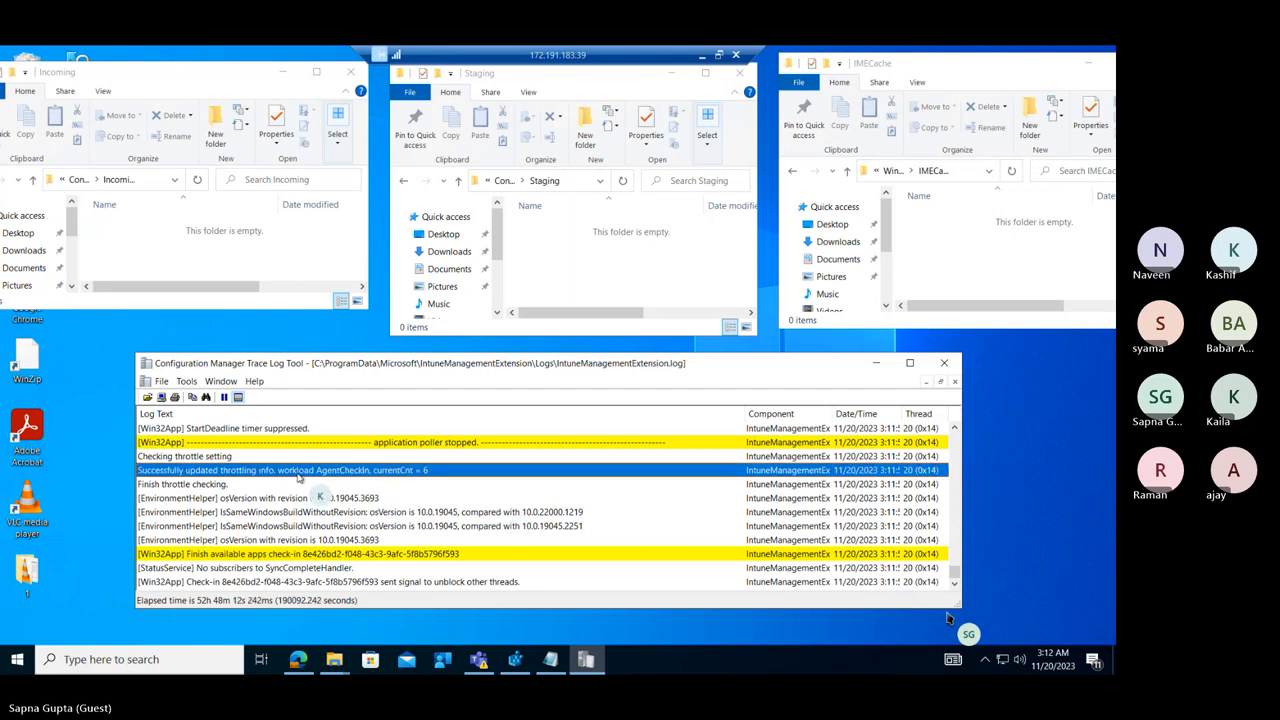
scroll(298, 478, "up", 2)
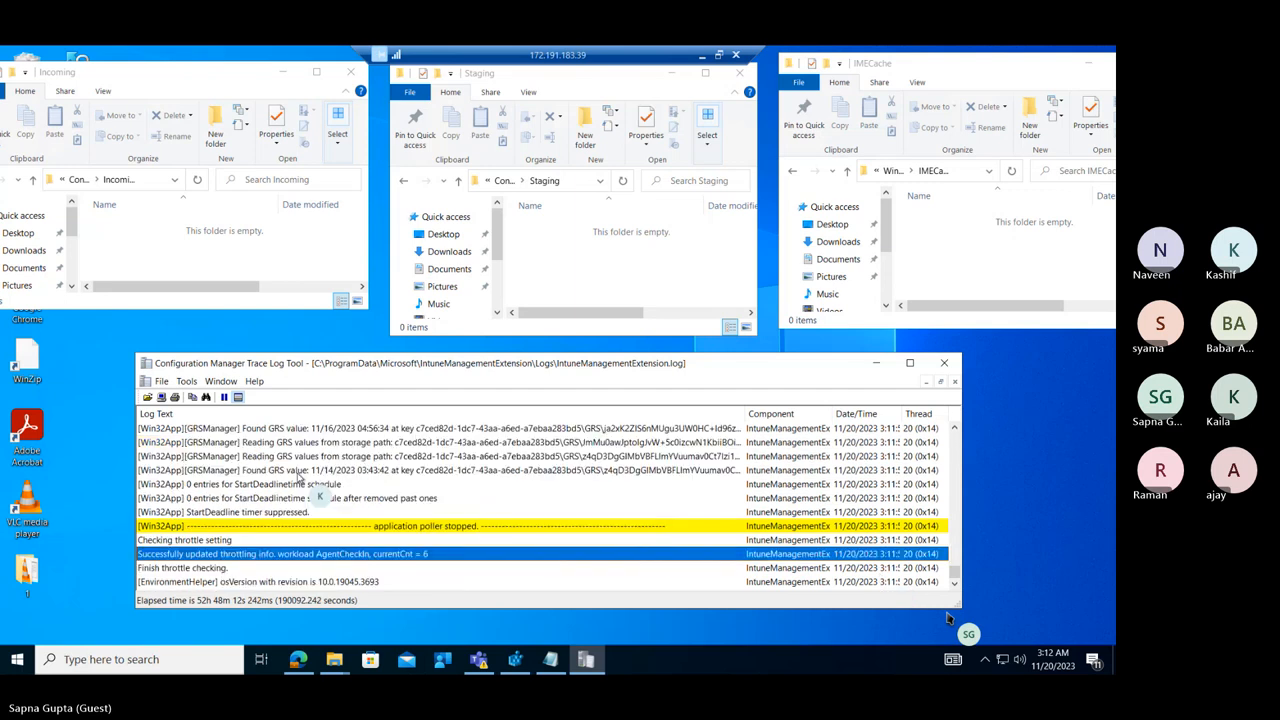
scroll(298, 478, "up", 1)
scroll(298, 478, "up", 4)
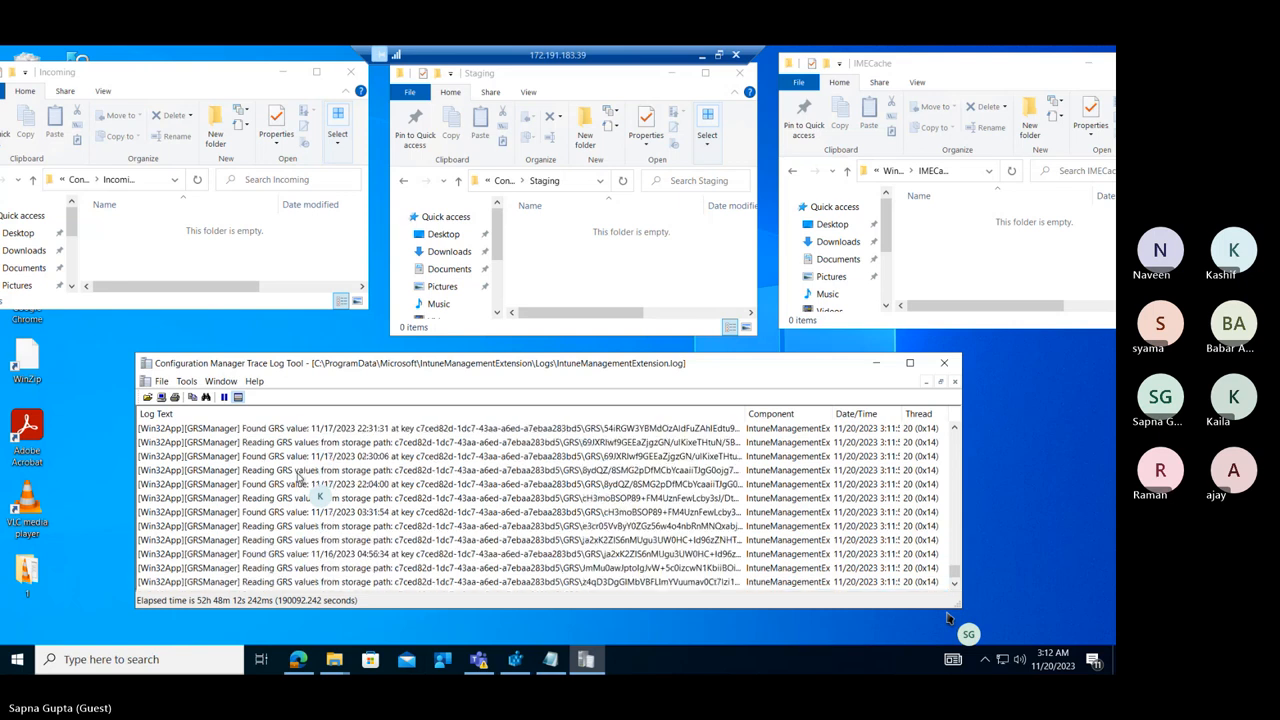
scroll(298, 478, "up", 1)
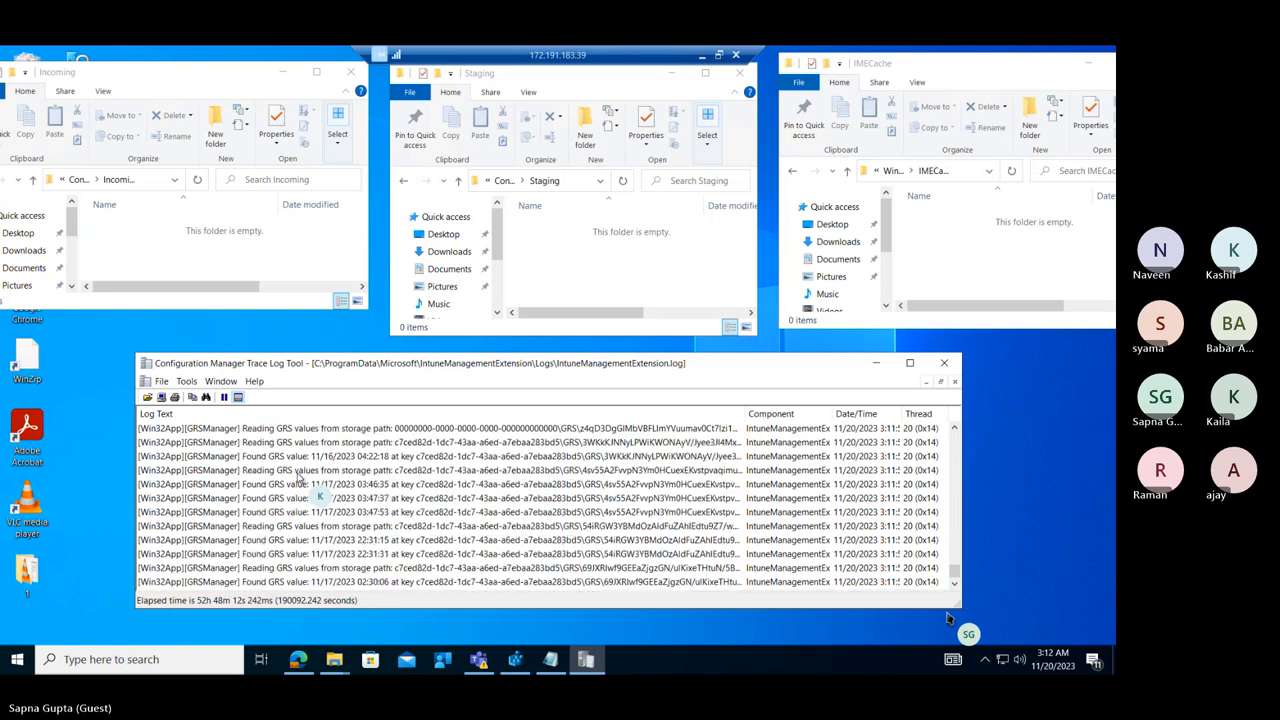
scroll(298, 478, "up", 5)
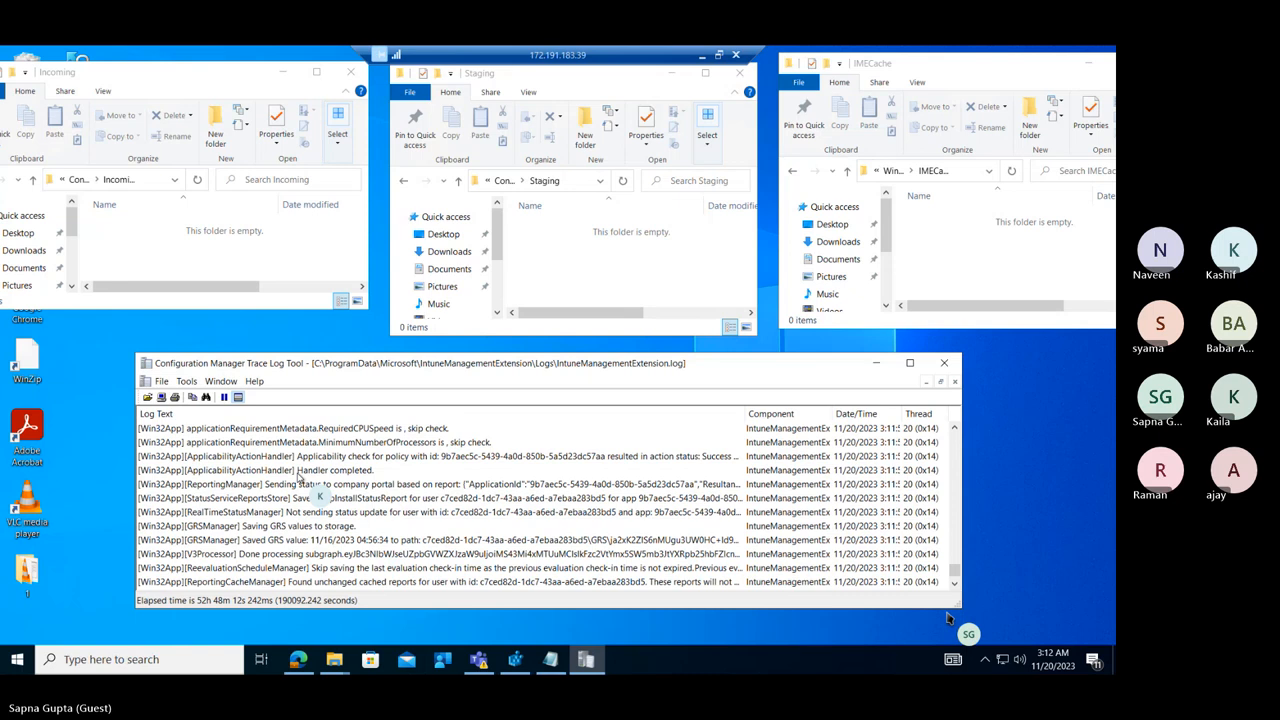
scroll(298, 478, "down", 8)
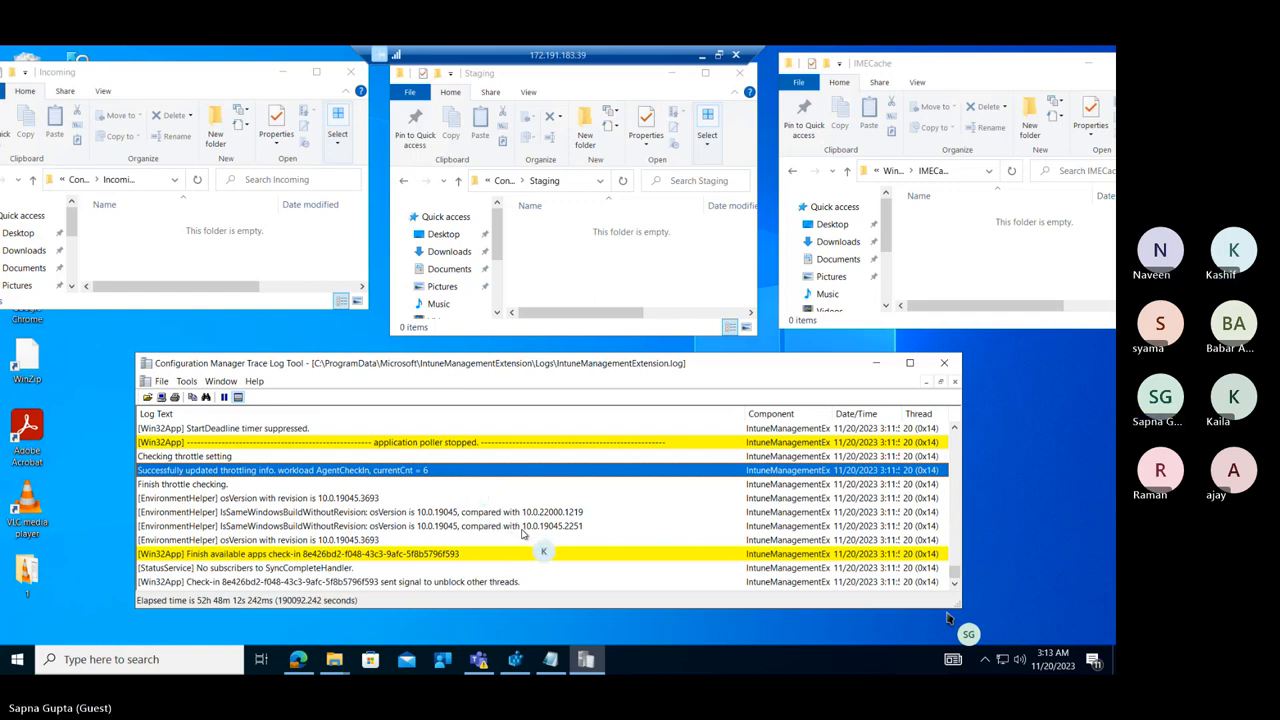
Run another device sync from Company Portal and minimize its window again.
right_click(440, 660)
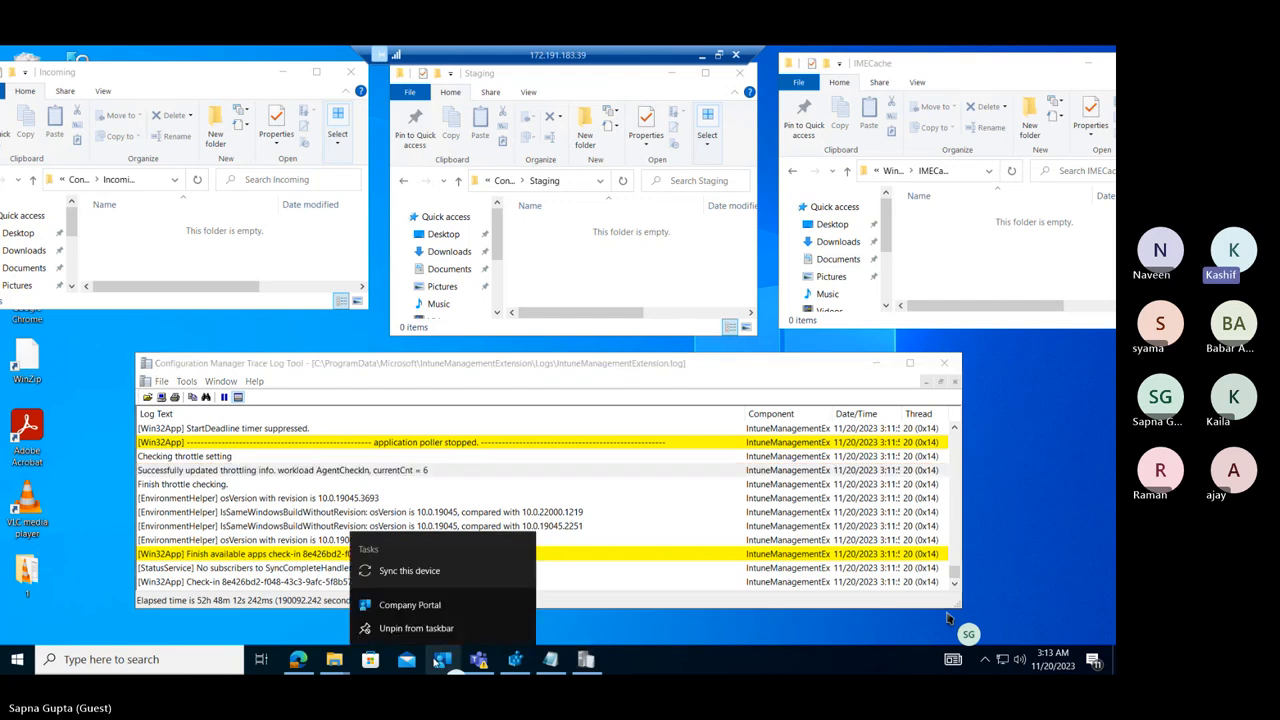
left_click(420, 604)
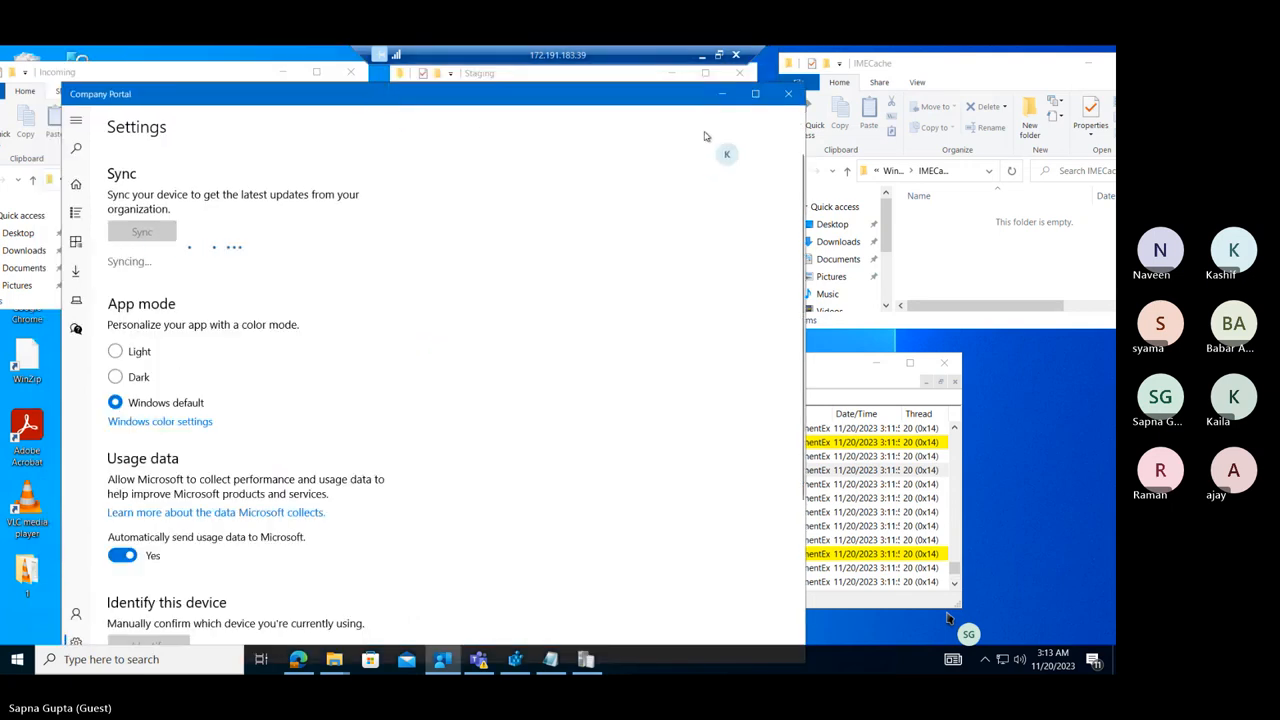
left_click(723, 95)
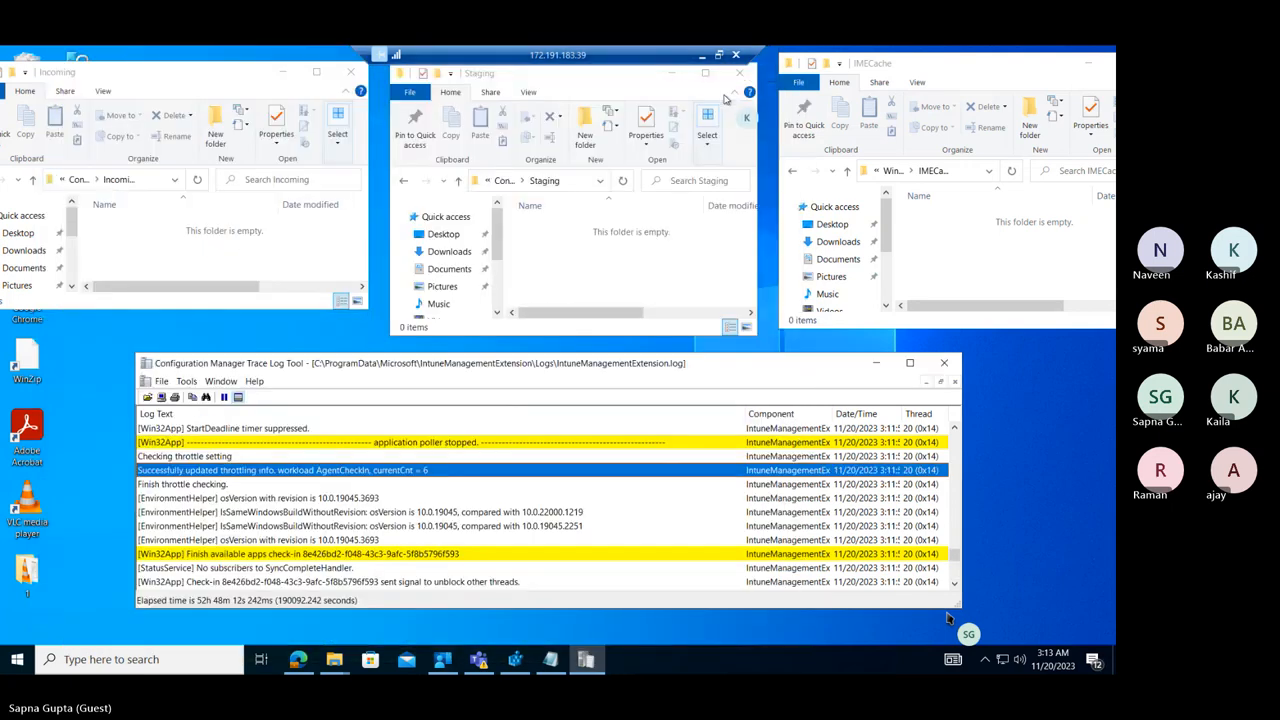
Check the Incoming, Staging and IMECache folders for the downloaded app package, selecting its items in Incoming and Staging.
left_click(437, 540)
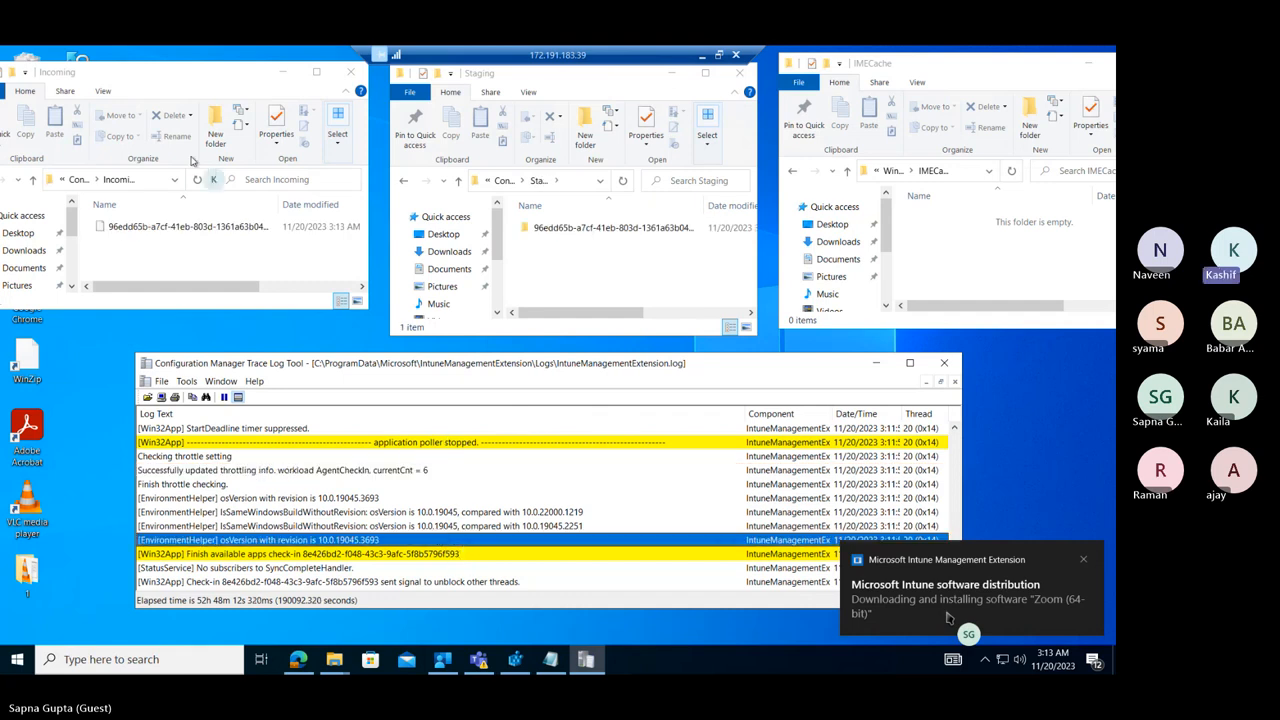
left_click(155, 225)
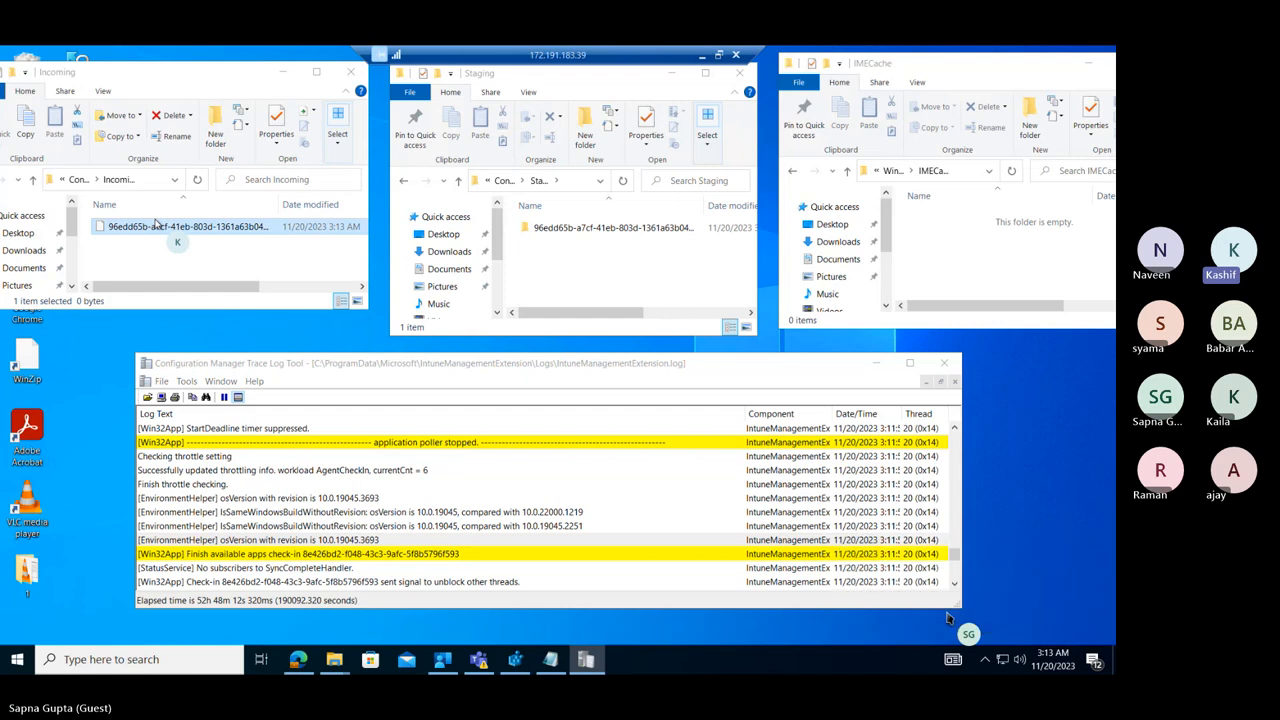
left_click(585, 229)
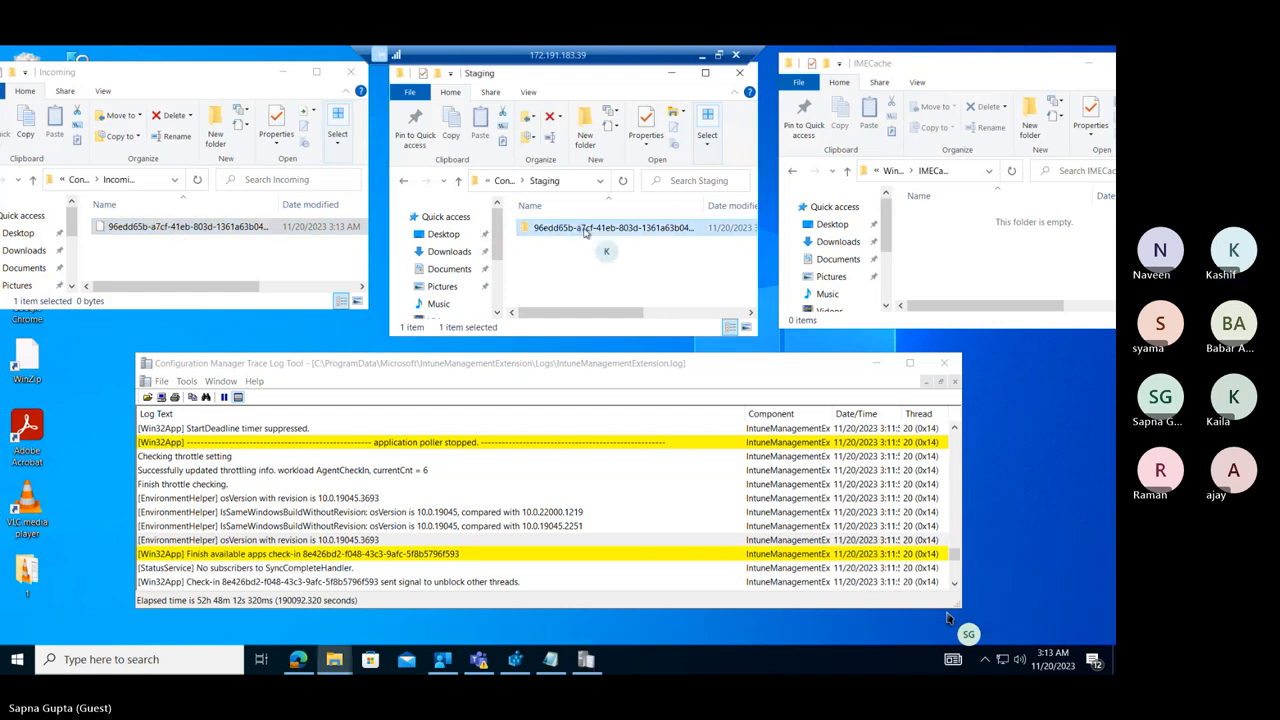
left_click(957, 243)
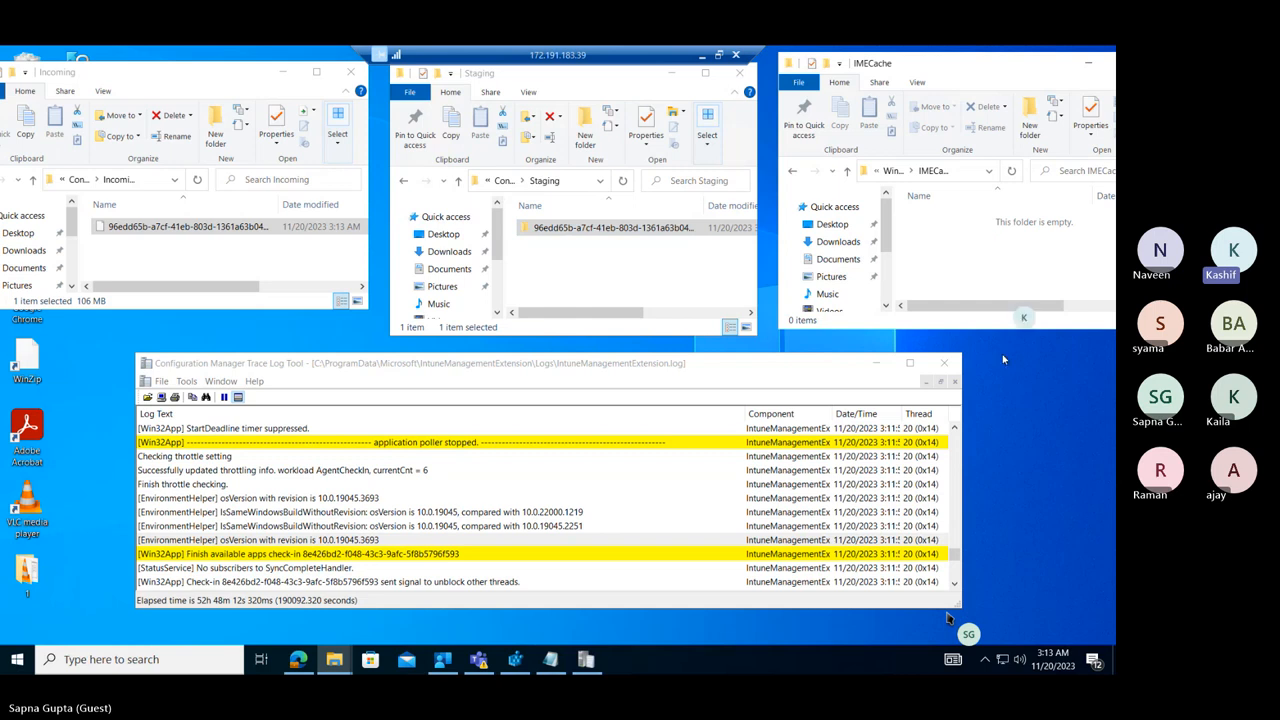
Examine the new StatusService entries in IntuneManagementExtension.log that follow the last available apps check-in.
left_click(955, 586)
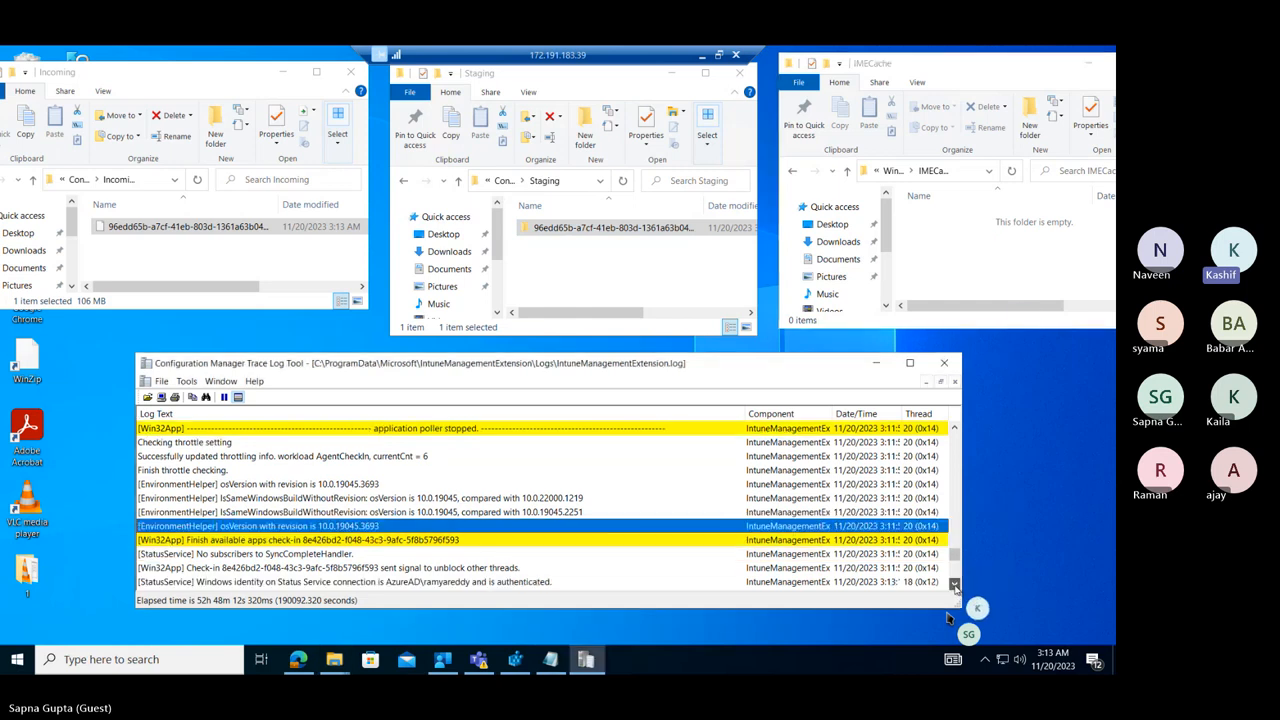
left_click(956, 587)
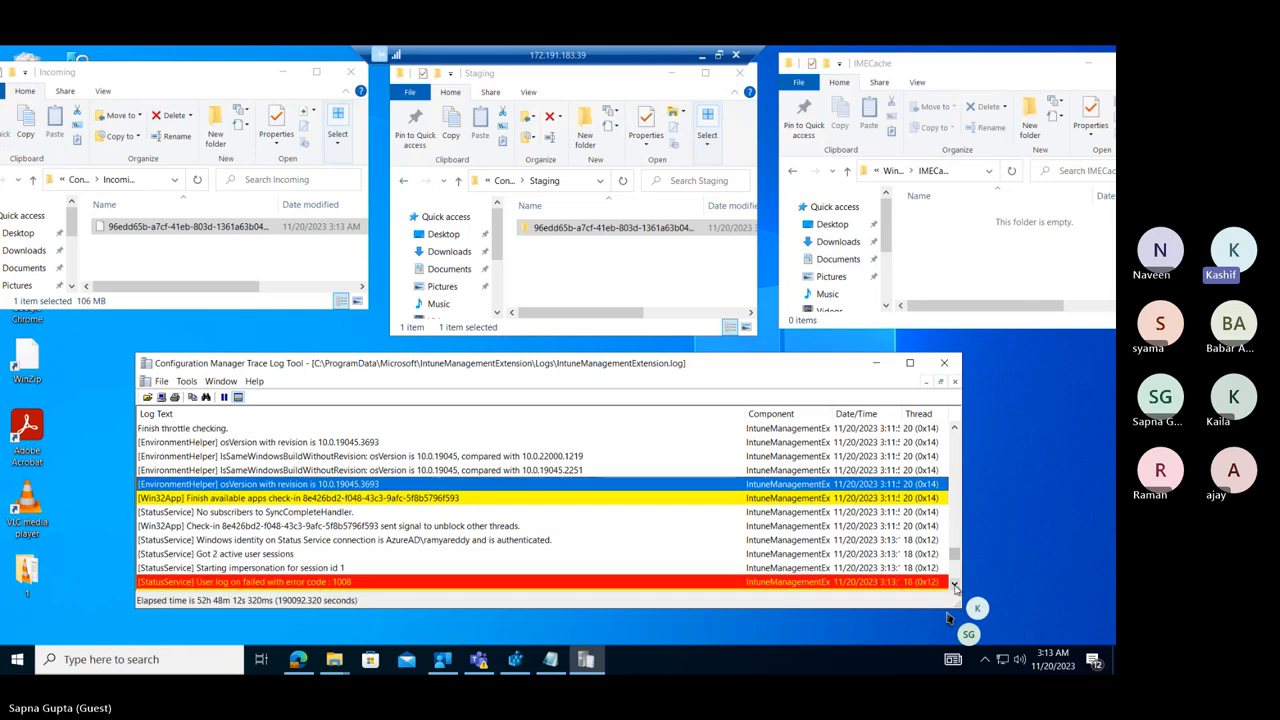
left_click(956, 587)
left_click(956, 587)
left_click(956, 587)
left_click(956, 587)
left_click(956, 587)
left_click(956, 587)
left_click(956, 587)
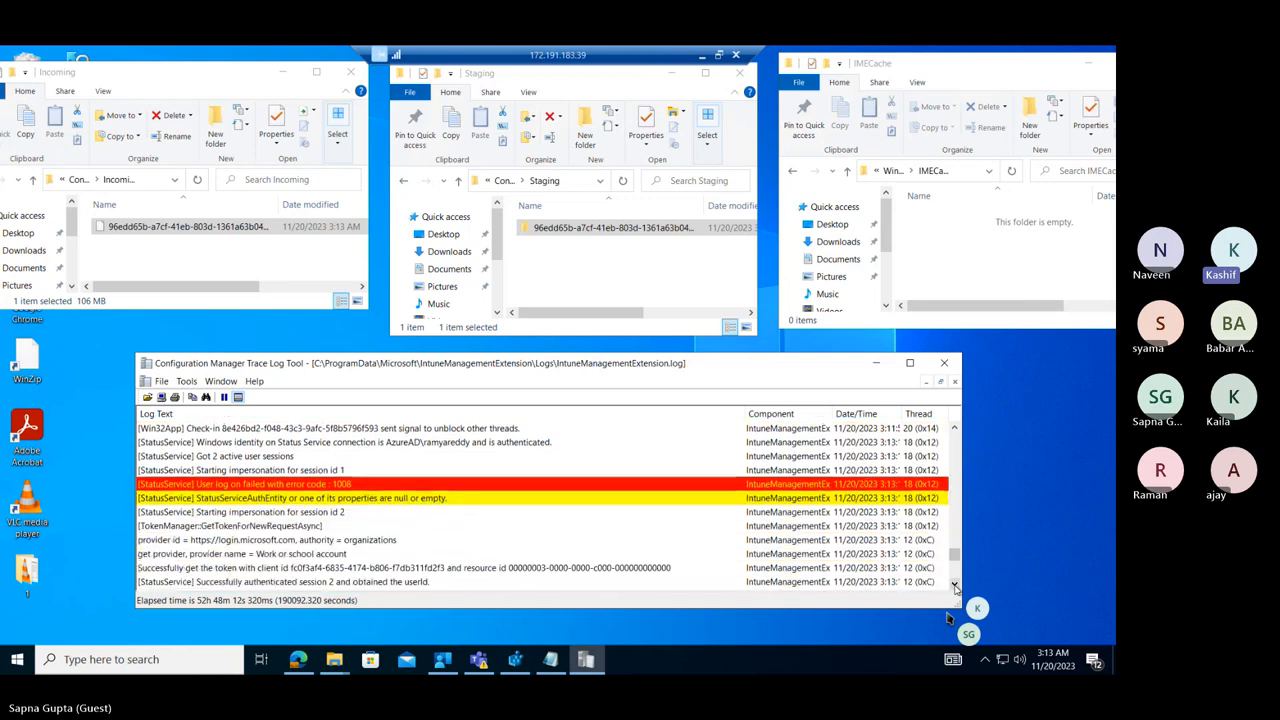
left_click(956, 587)
left_click(956, 587)
left_click(956, 587)
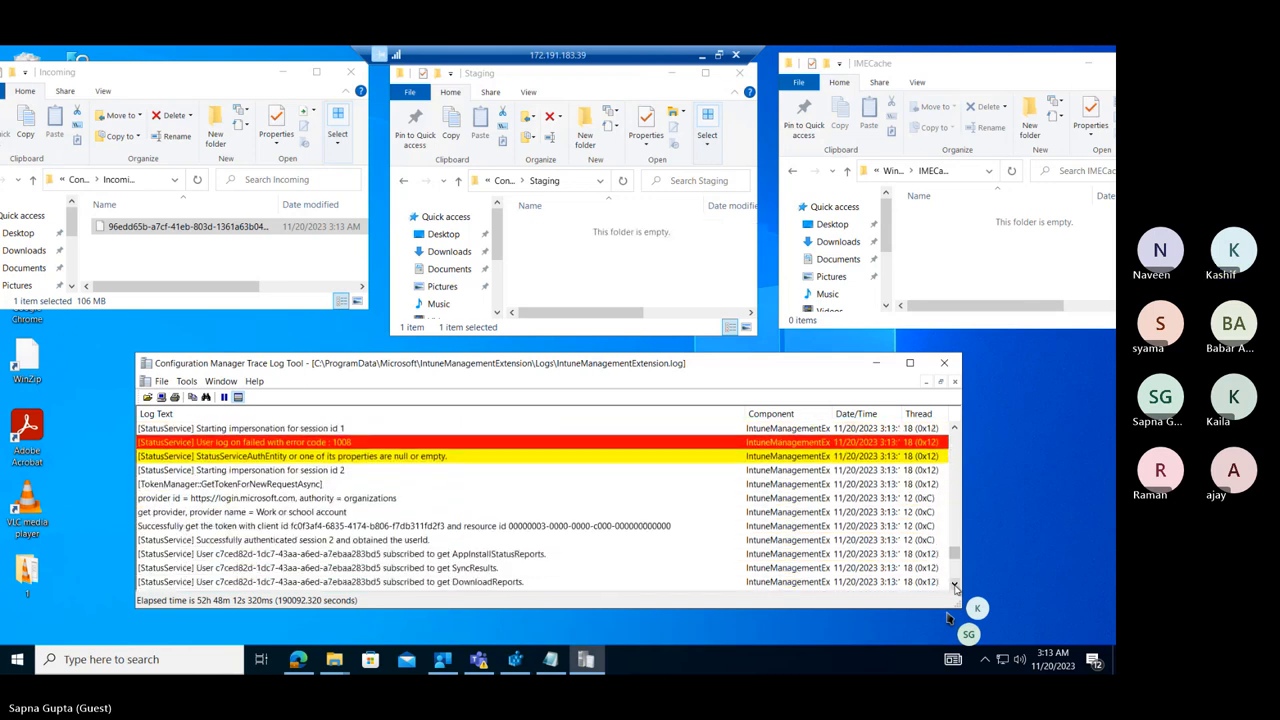
left_click(956, 587)
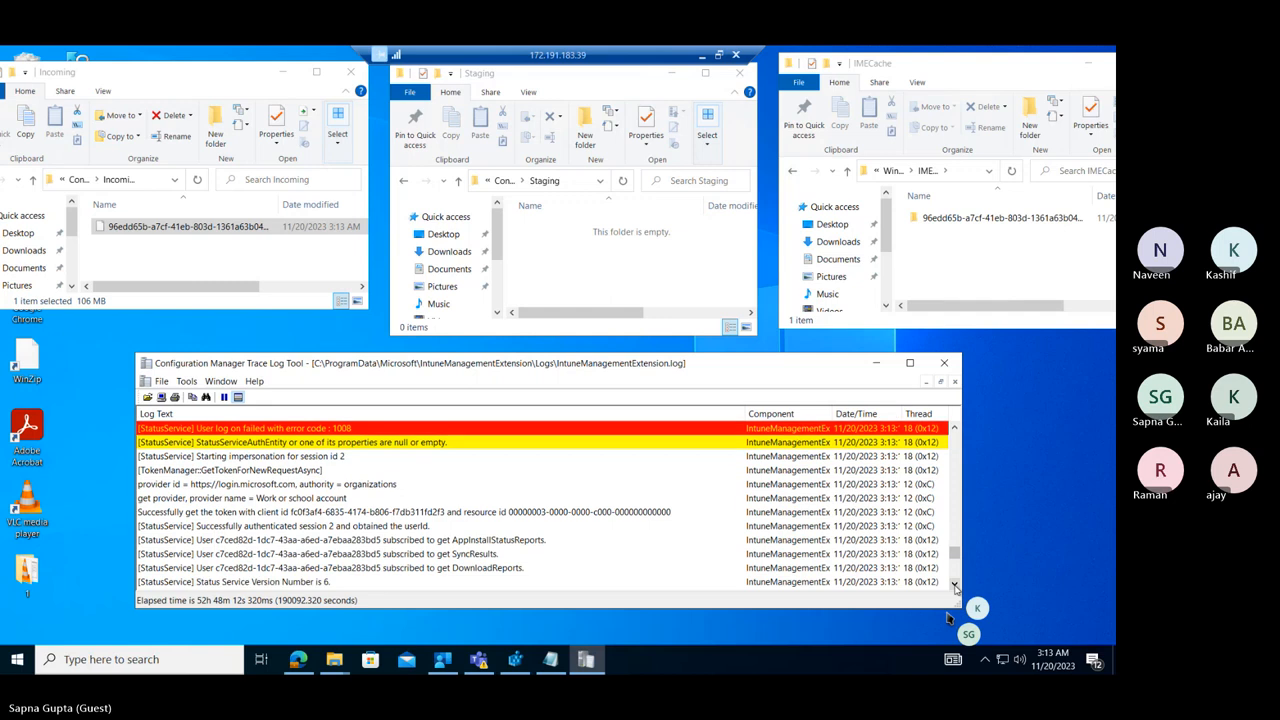
Open the extracted app package folder in IMECache, granting permanent access to it.
left_click(964, 218)
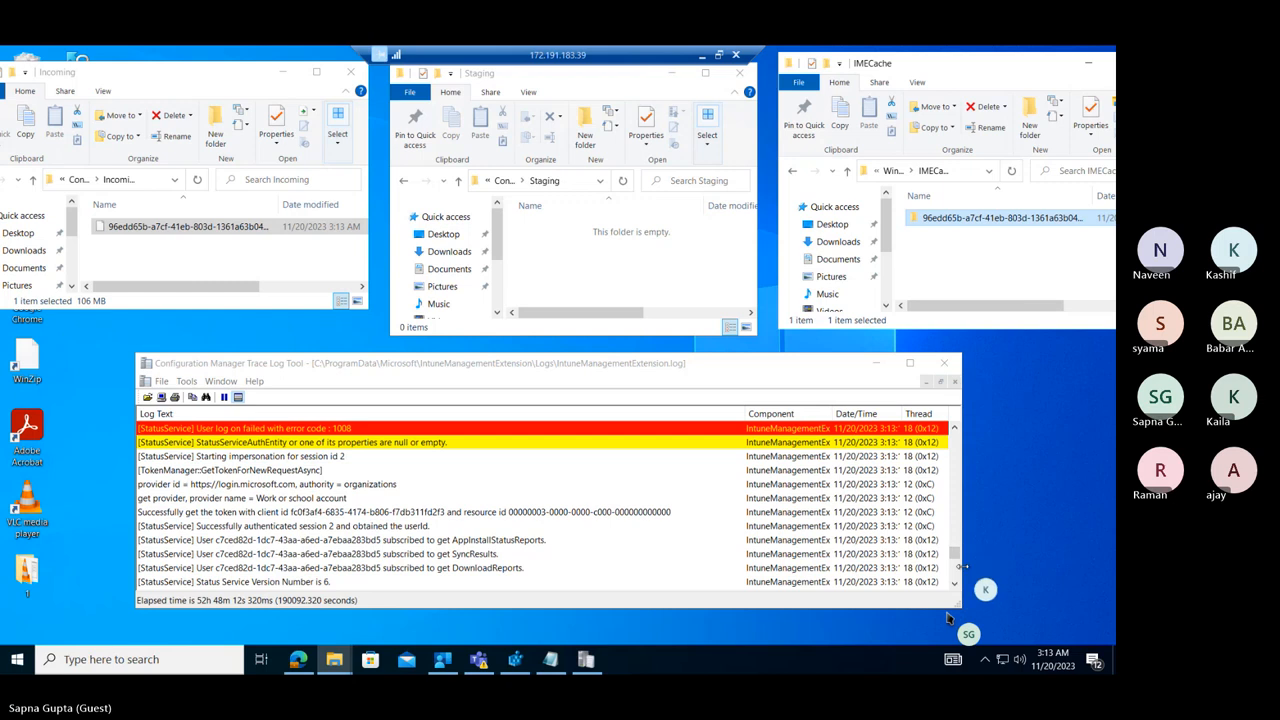
left_click(955, 587)
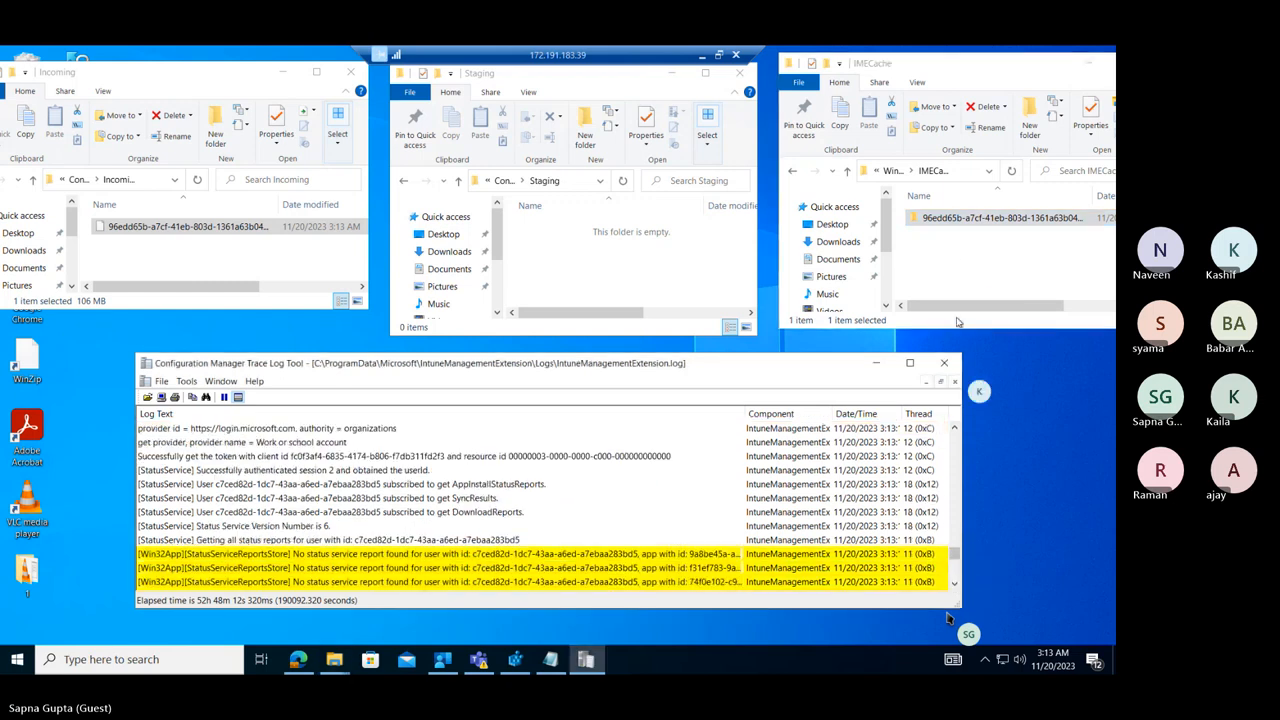
double_click(964, 218)
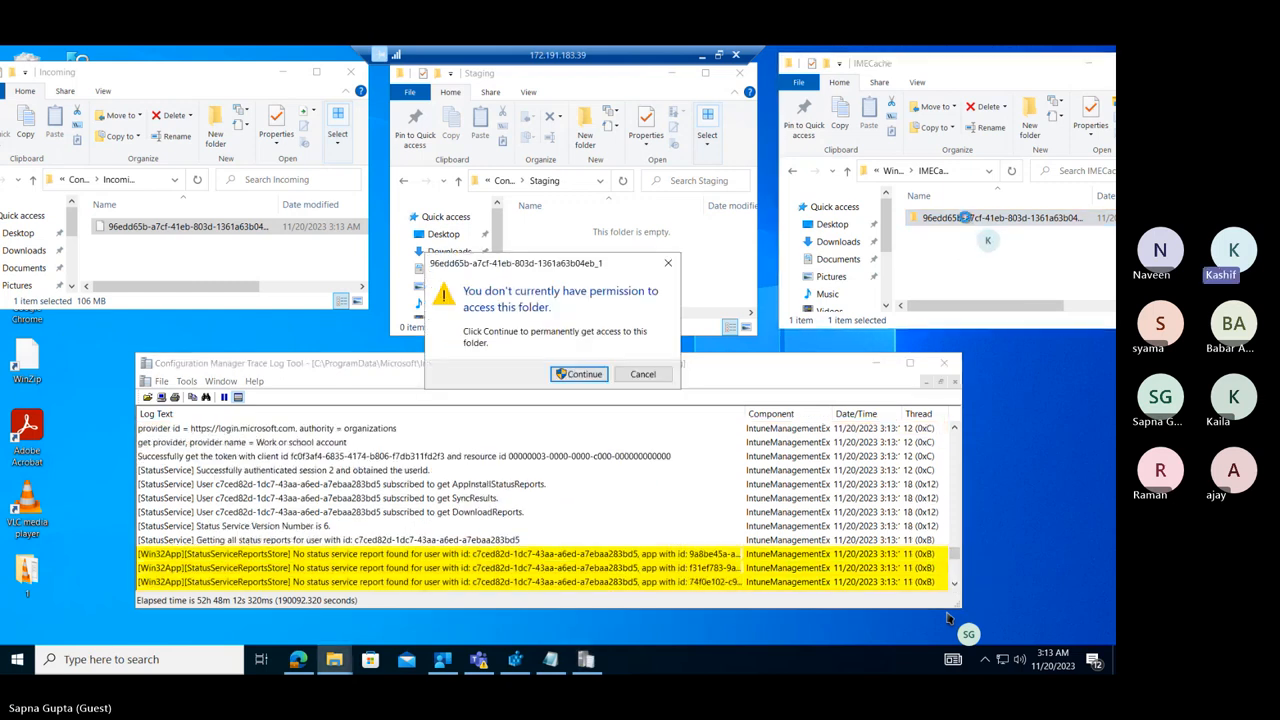
left_click(583, 374)
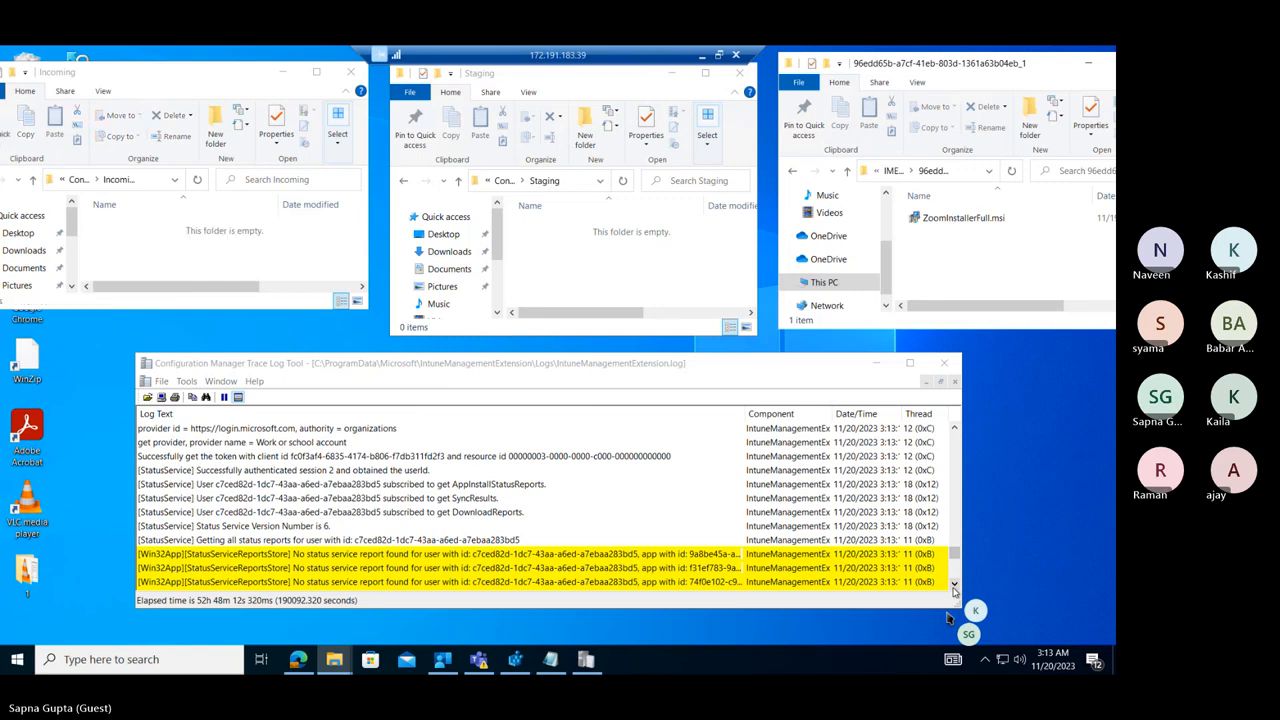
Examine the log entries after the missing status service reports, through the available-app counts for the user.
left_click(953, 587)
left_click(953, 587)
left_click(953, 587)
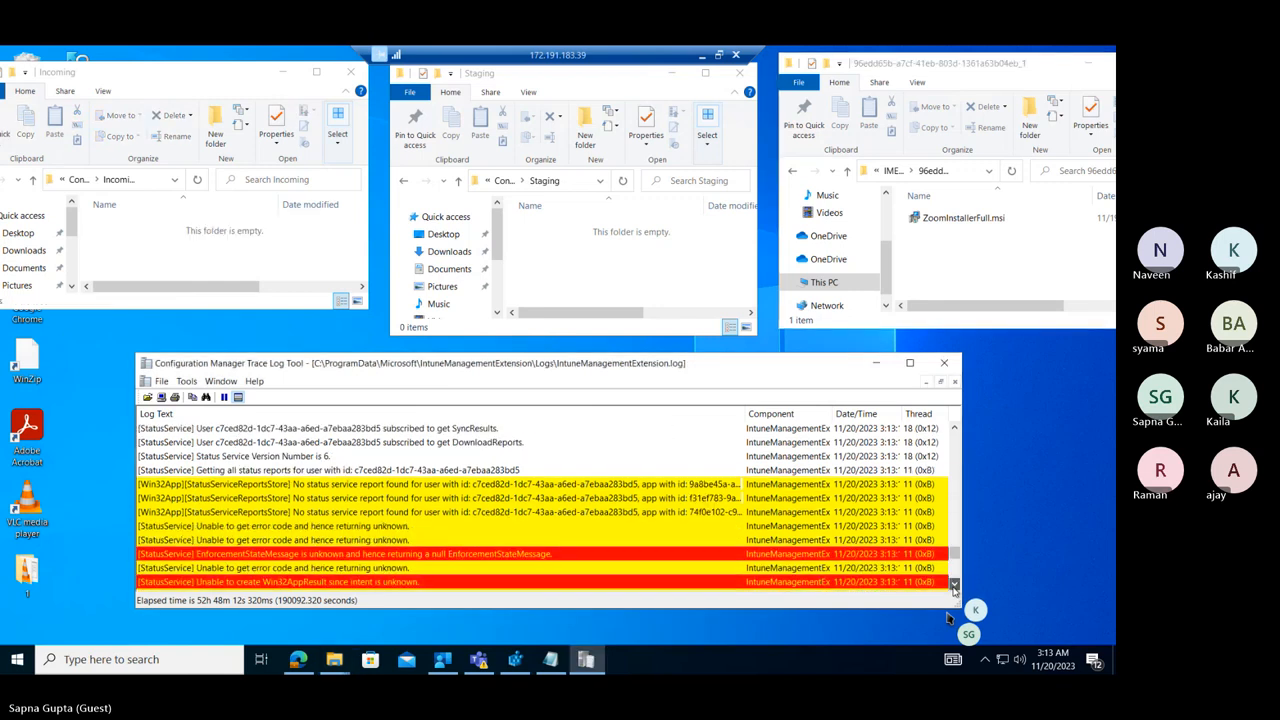
left_click(953, 587)
left_click(953, 587)
left_click(953, 587)
left_click(953, 587)
left_click(953, 587)
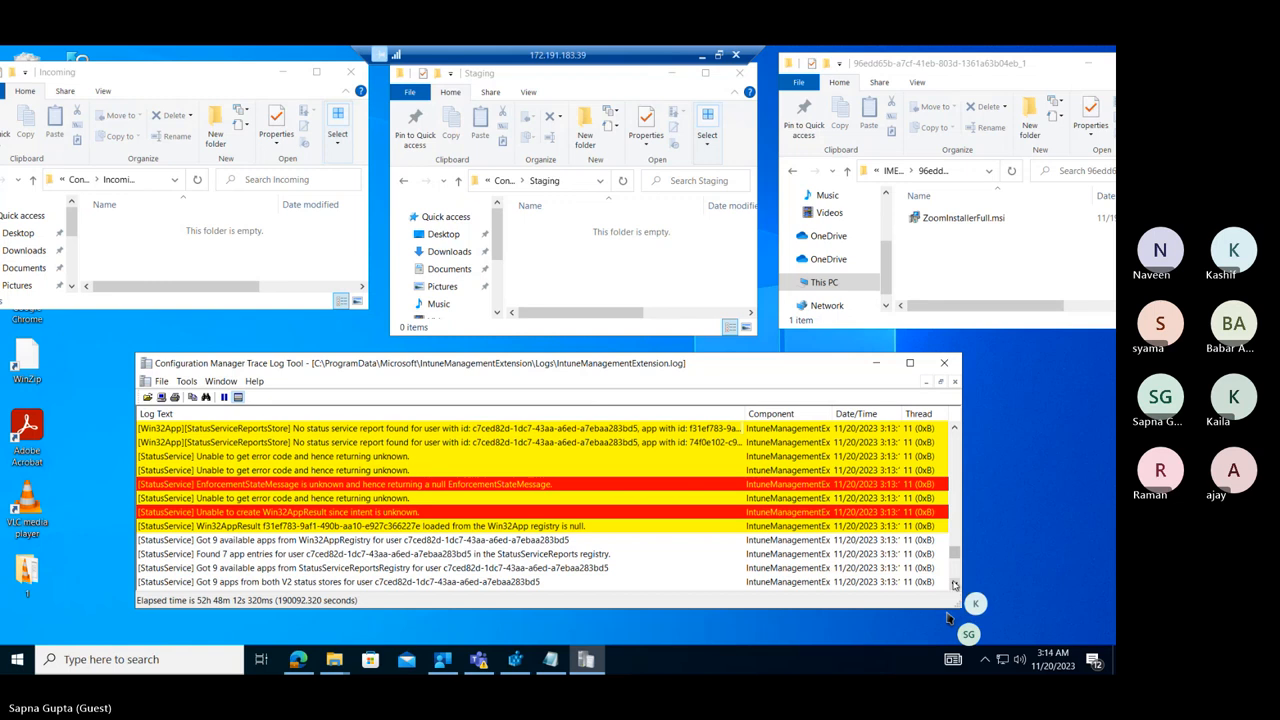
Dismiss the Zoom (64-bit) installation notification and close the Incoming, Staging and IMECache windows.
left_click(935, 258)
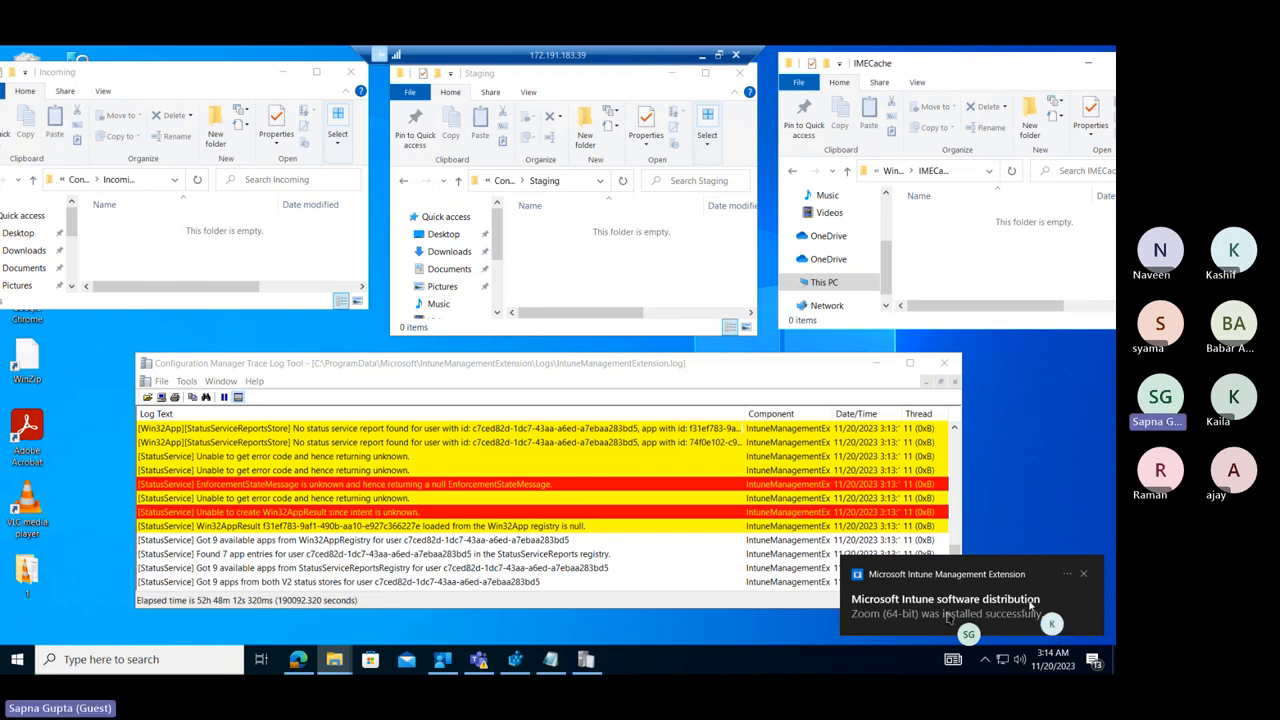
left_click(1084, 575)
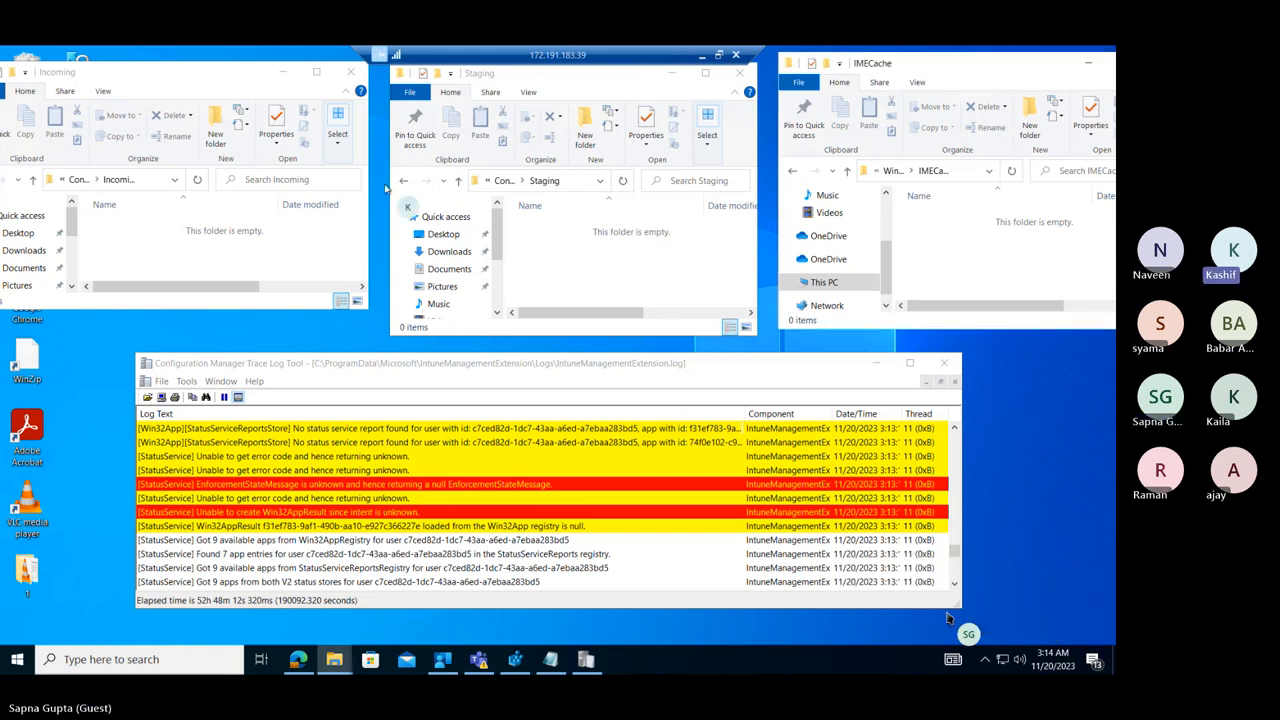
left_click(352, 72)
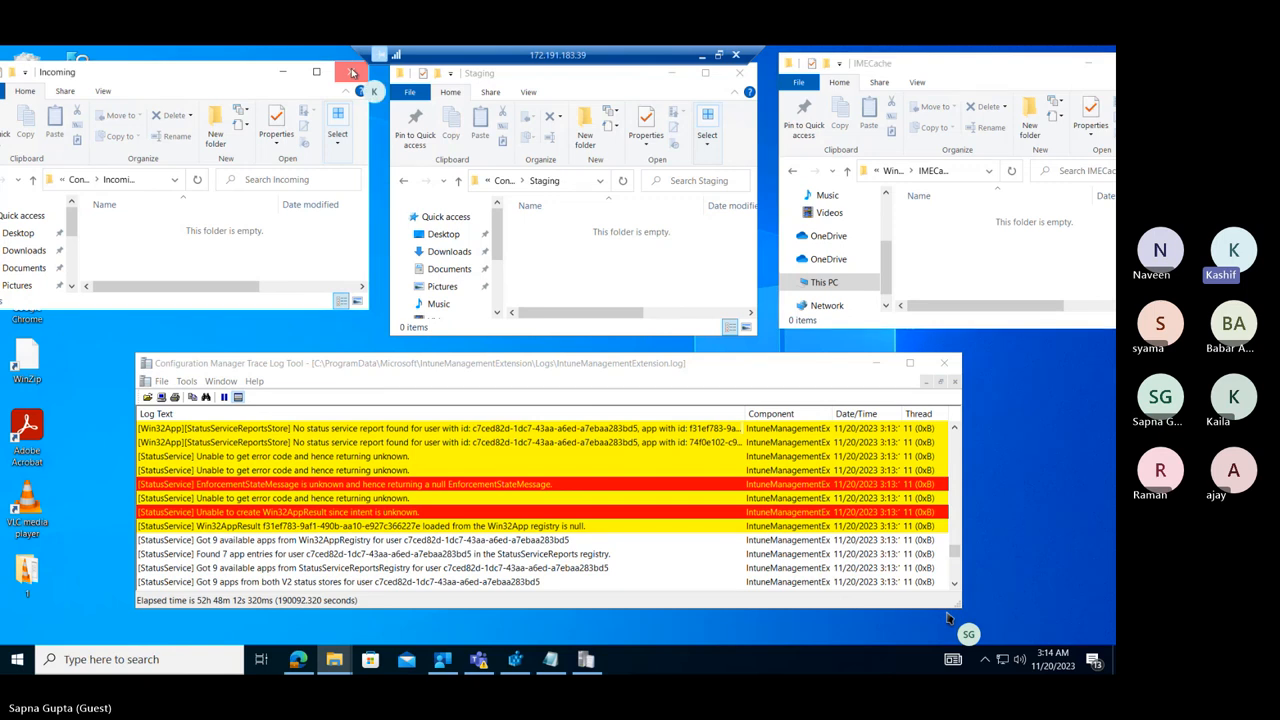
left_click(738, 73)
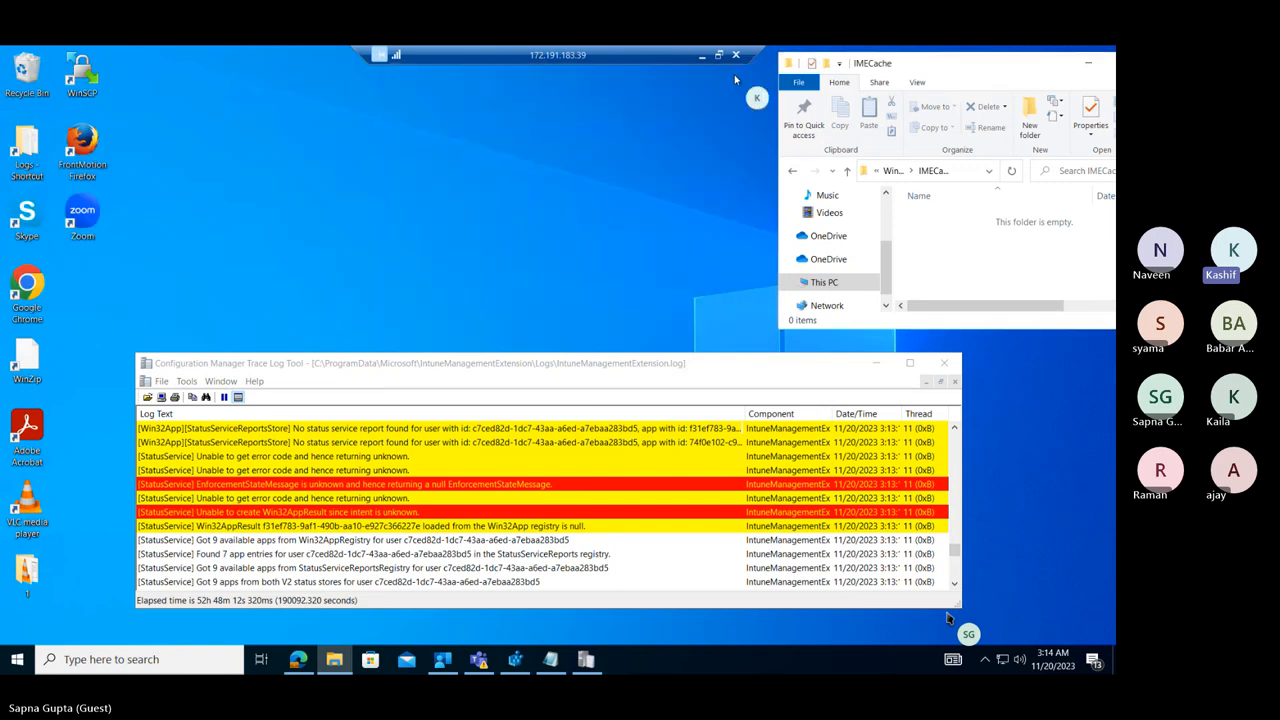
left_click_drag(1060, 63, 968, 70)
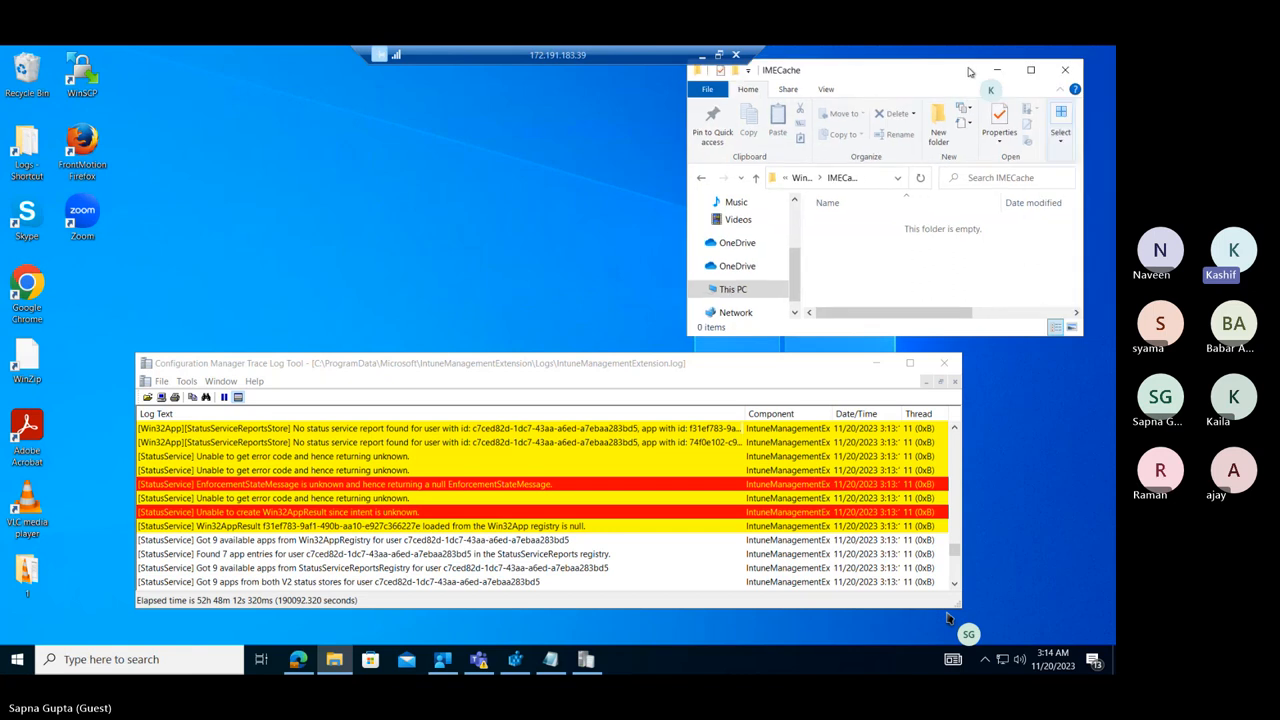
left_click(1062, 71)
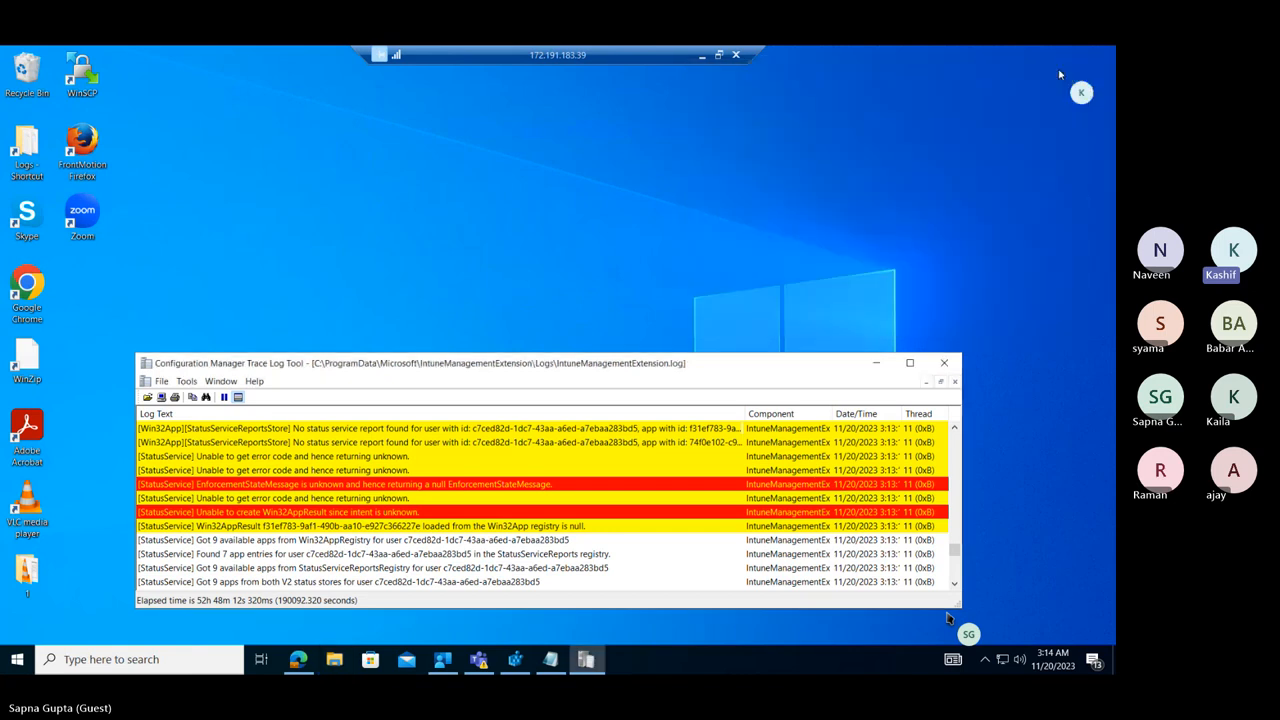
Point out the Zoom shortcut on the desktop and maximize the Trace Log Tool window.
left_click(80, 211)
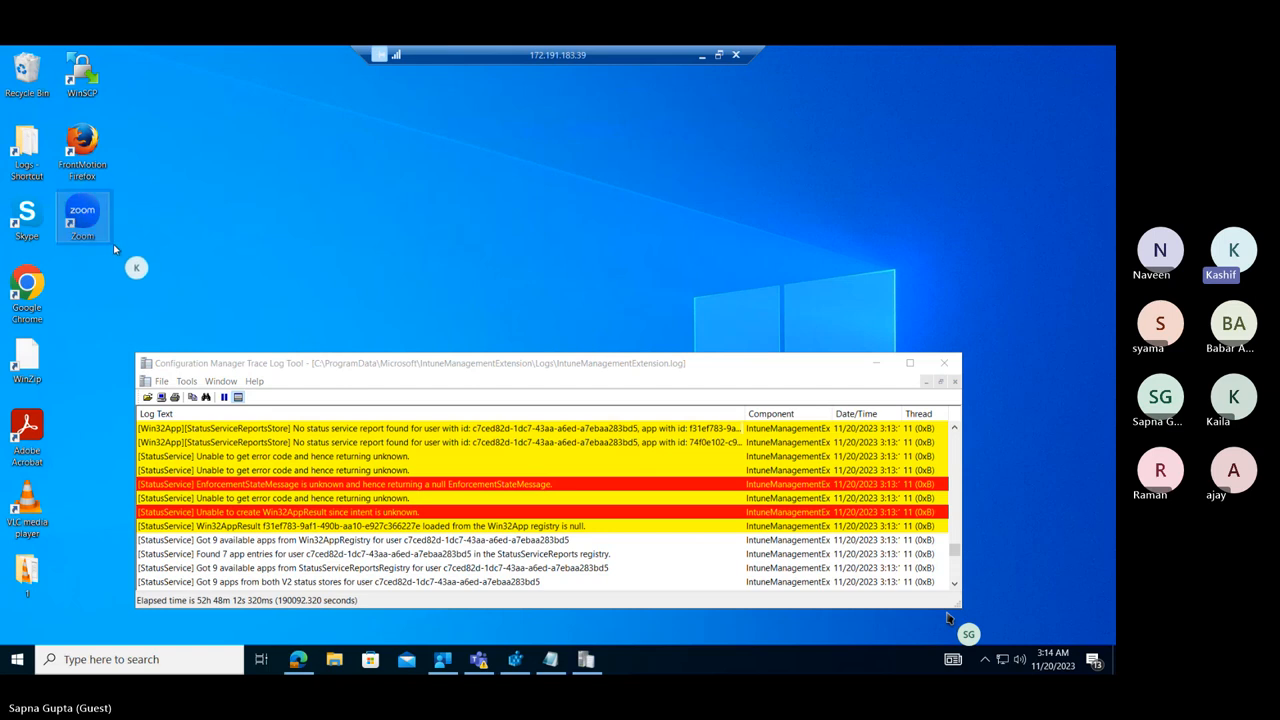
left_click(116, 219)
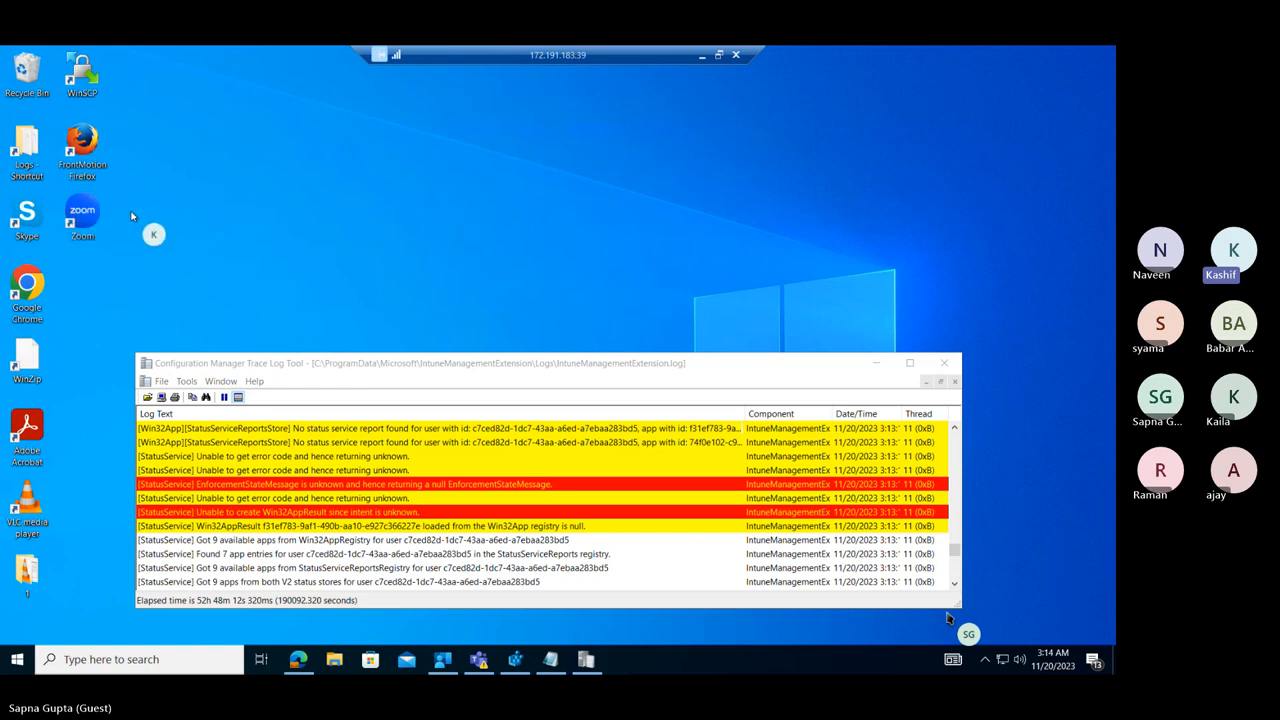
left_click(911, 364)
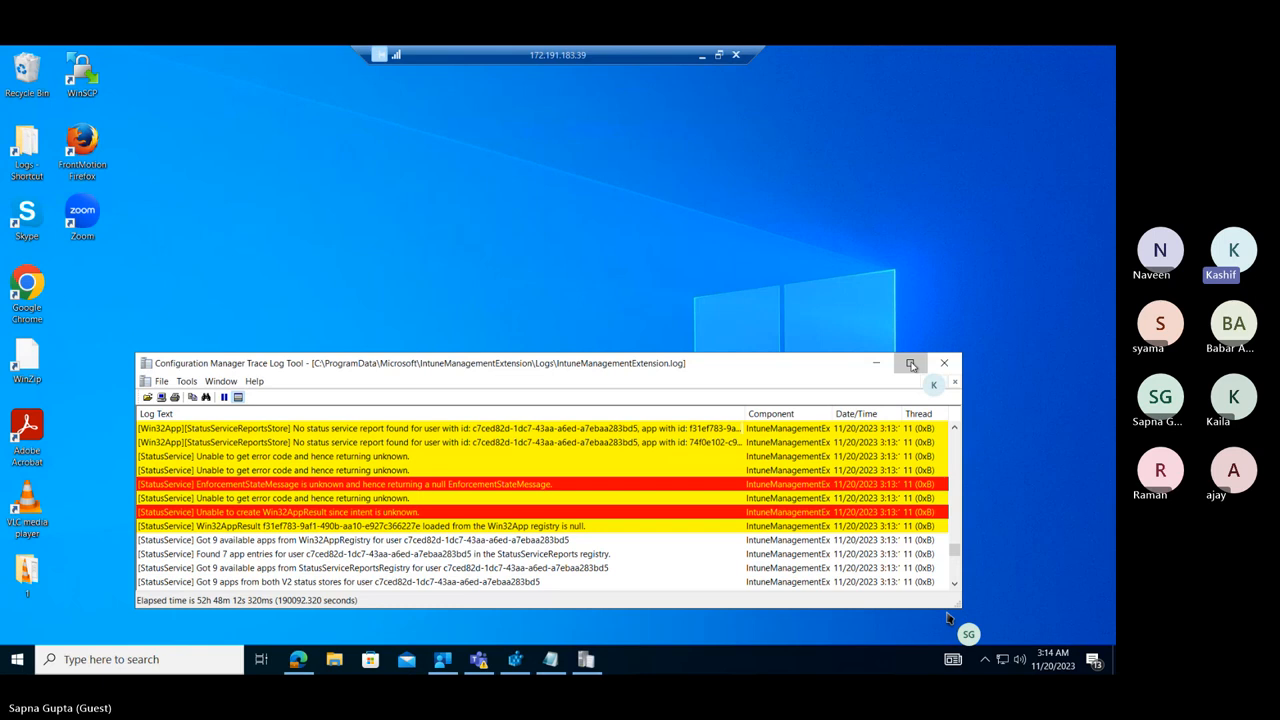
left_click(911, 364)
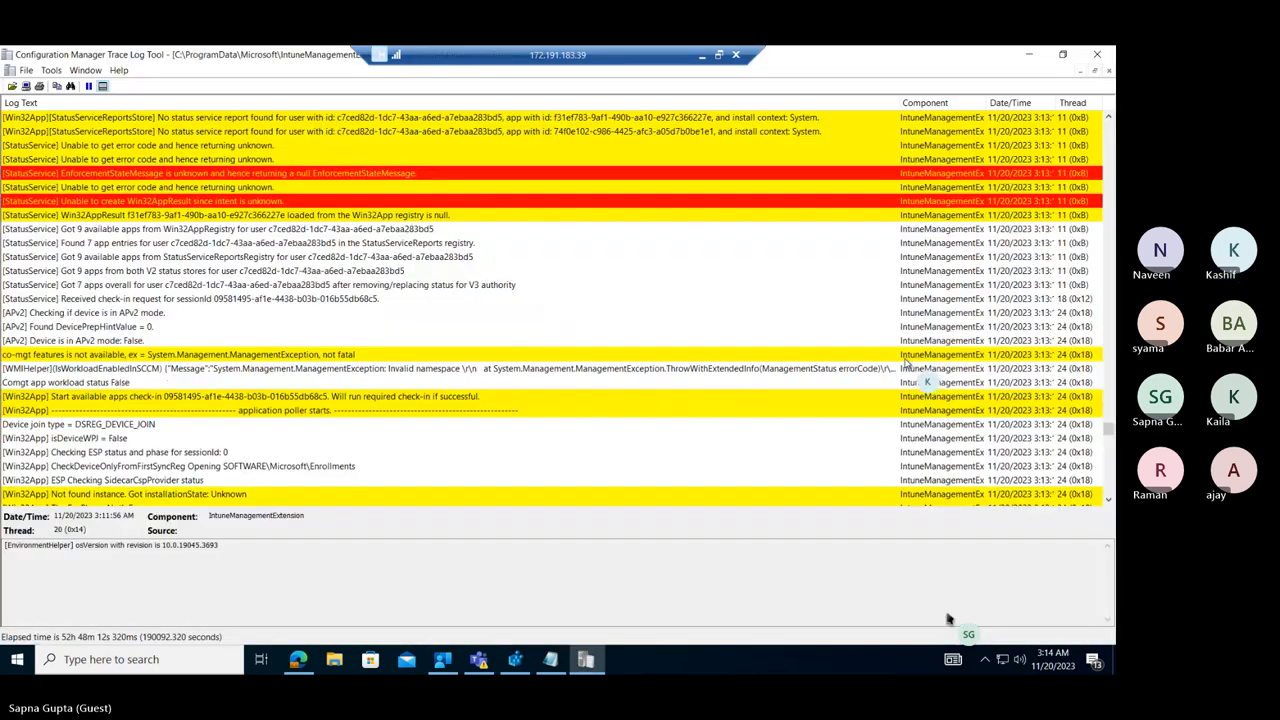
Search the log downward for "zoom", starting from the "Getting all status reports" entry.
left_click(1108, 117)
scroll(1108, 117, "up", 7)
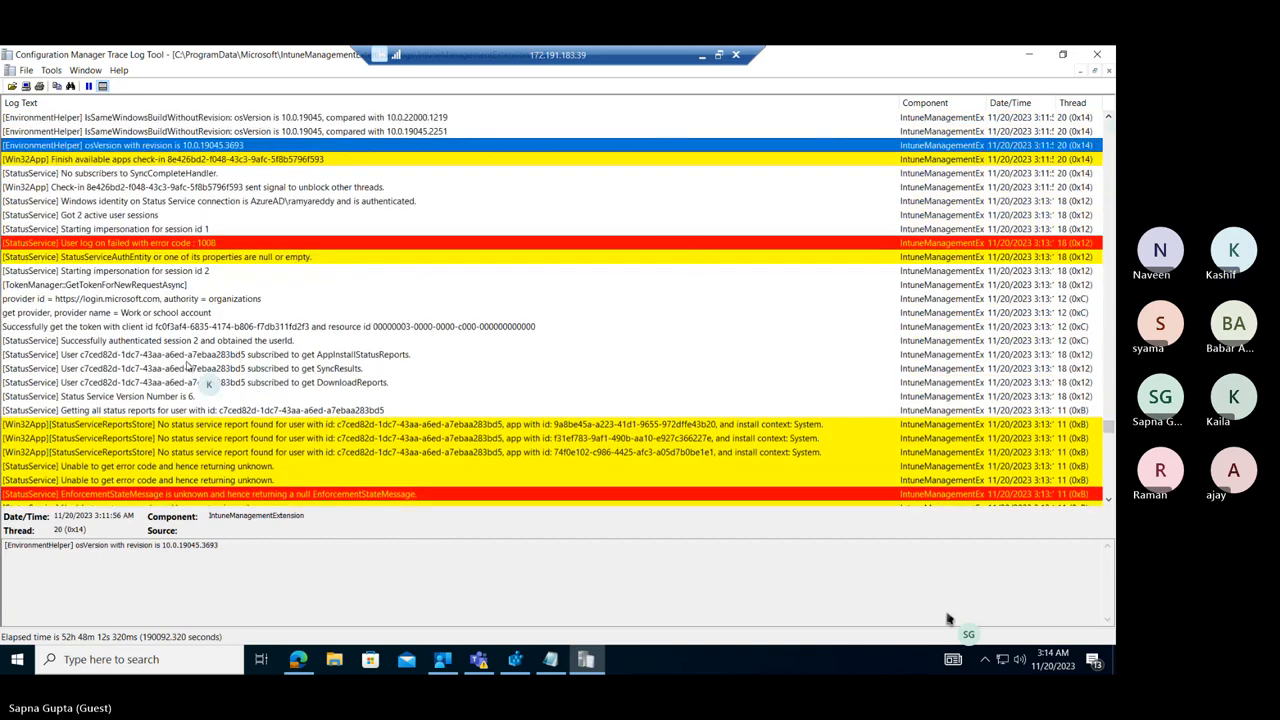
left_click(128, 409)
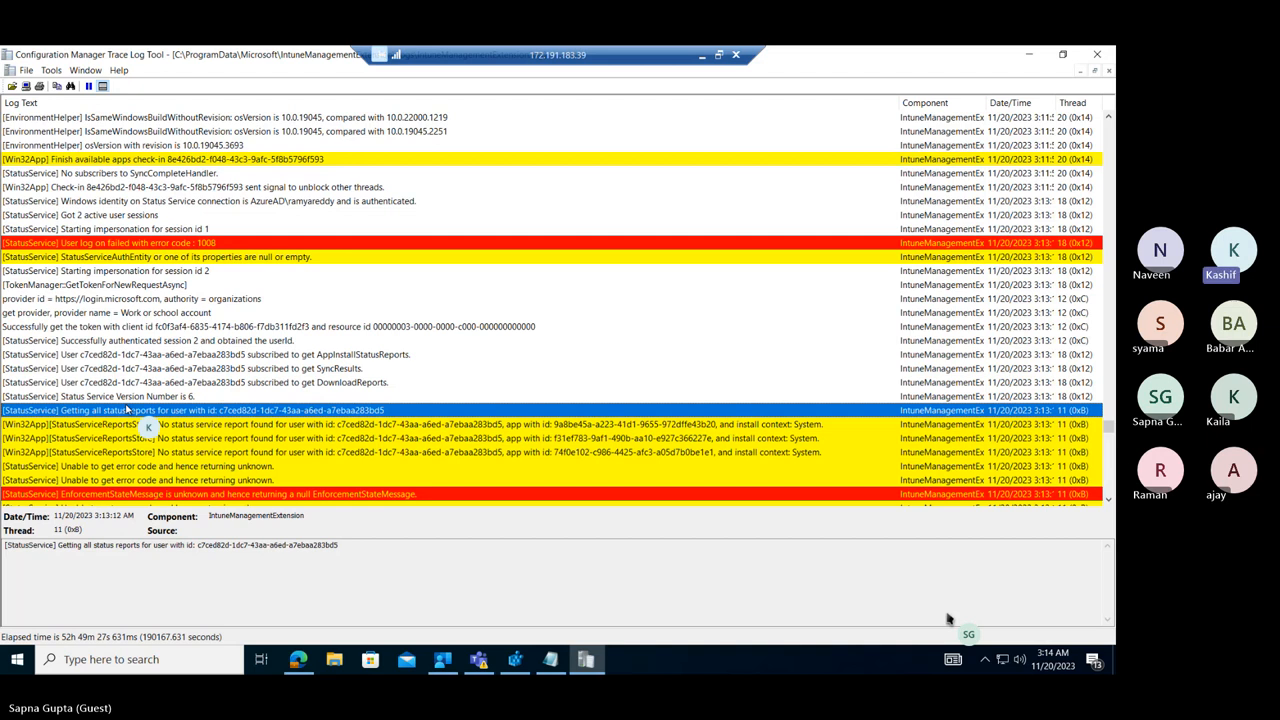
key("ctrl+f")
type("zoom")
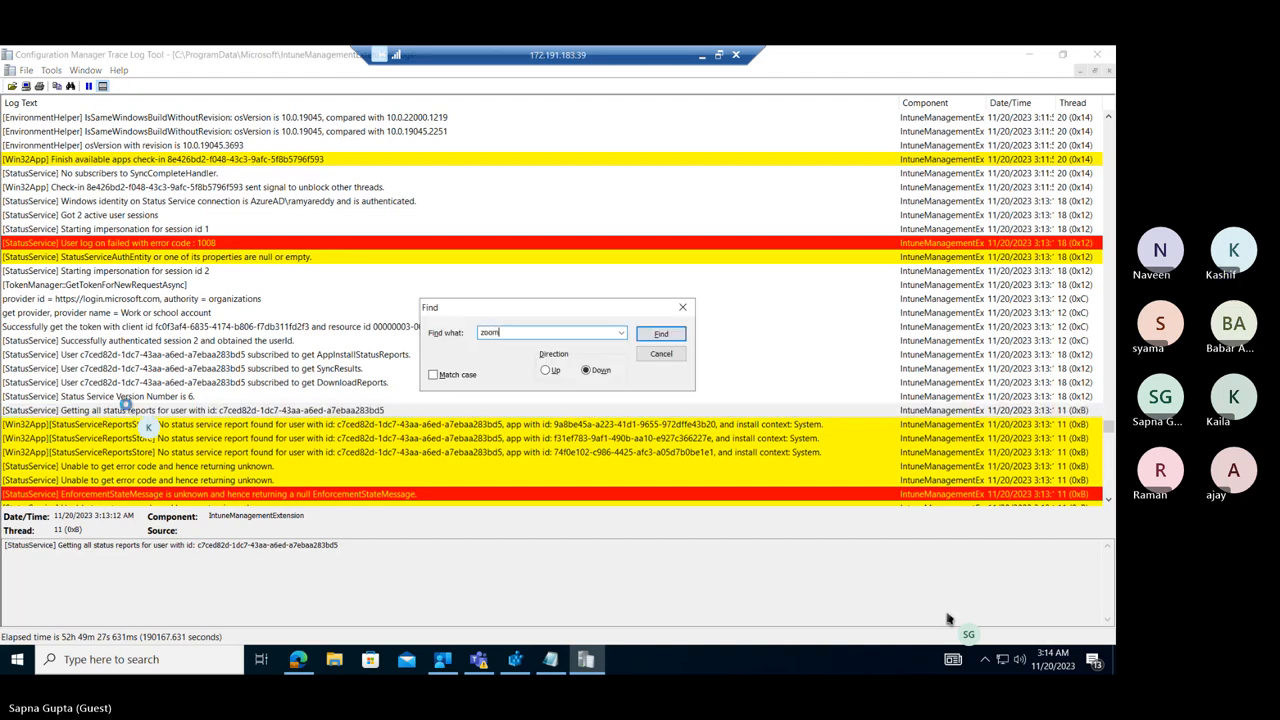
key("Return")
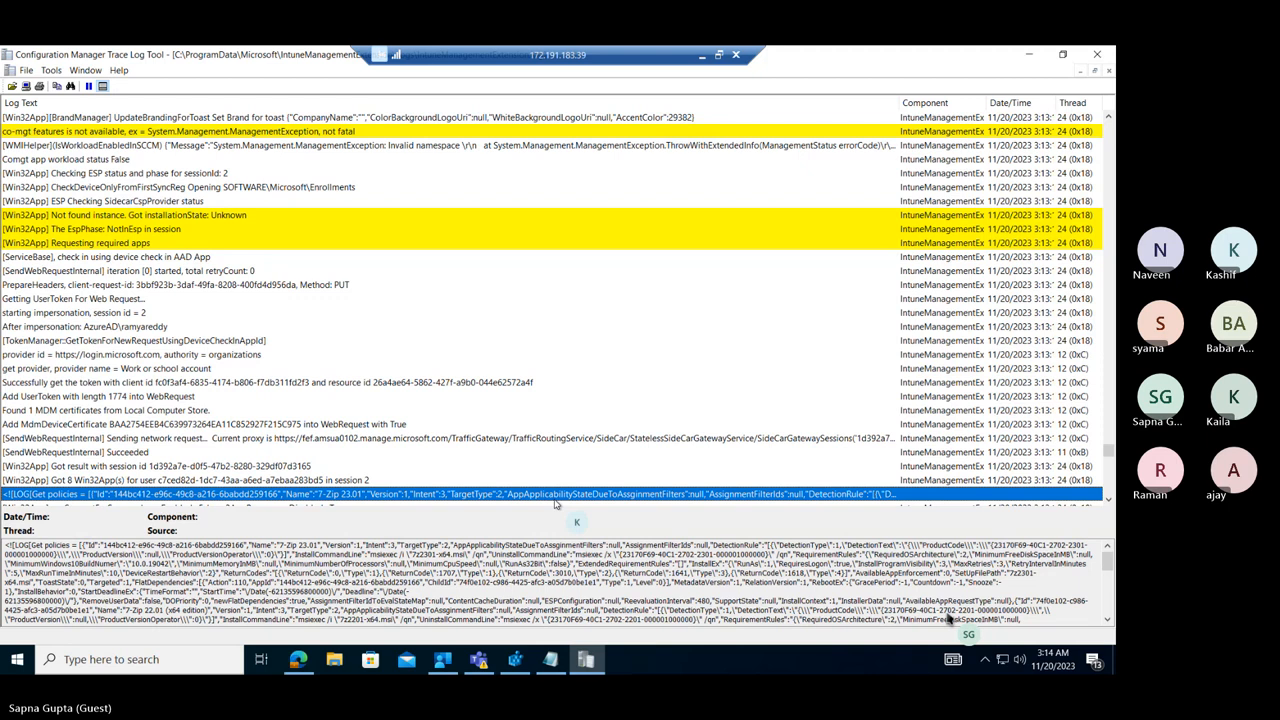
Search the log downward for the next "zoom" matches, starting from the "Get policies" entry.
left_click(350, 425)
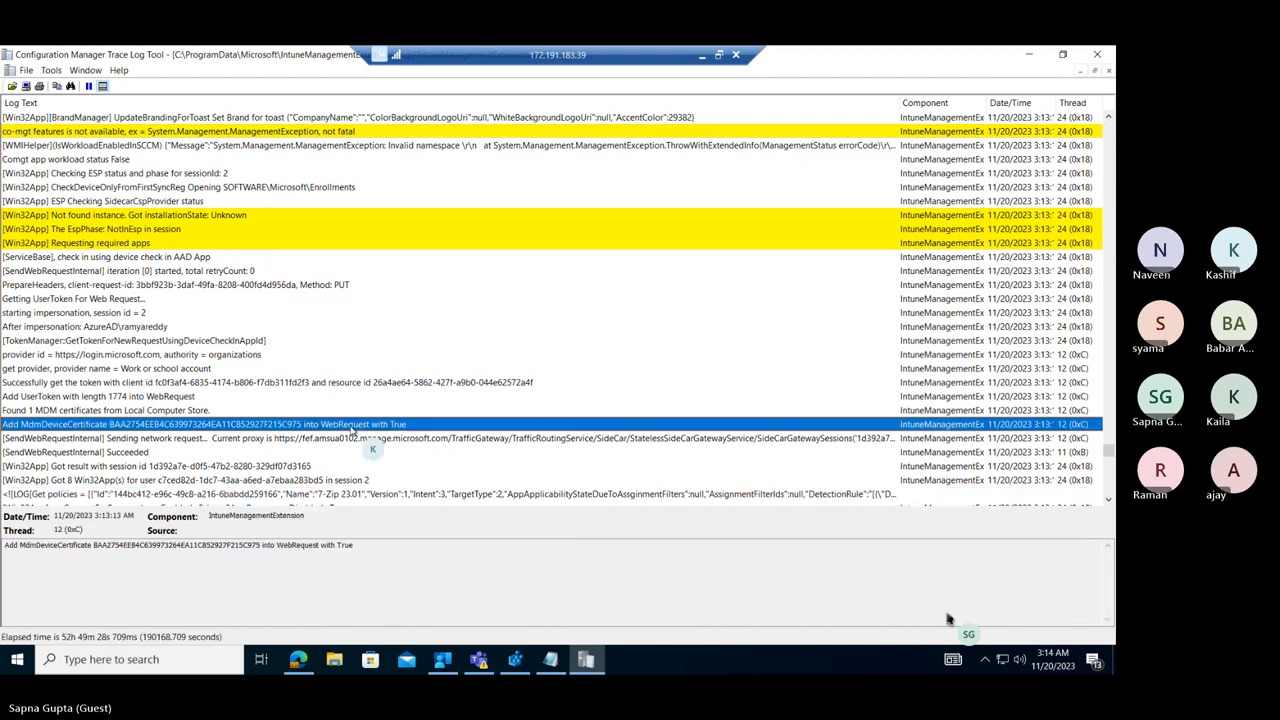
left_click(370, 494)
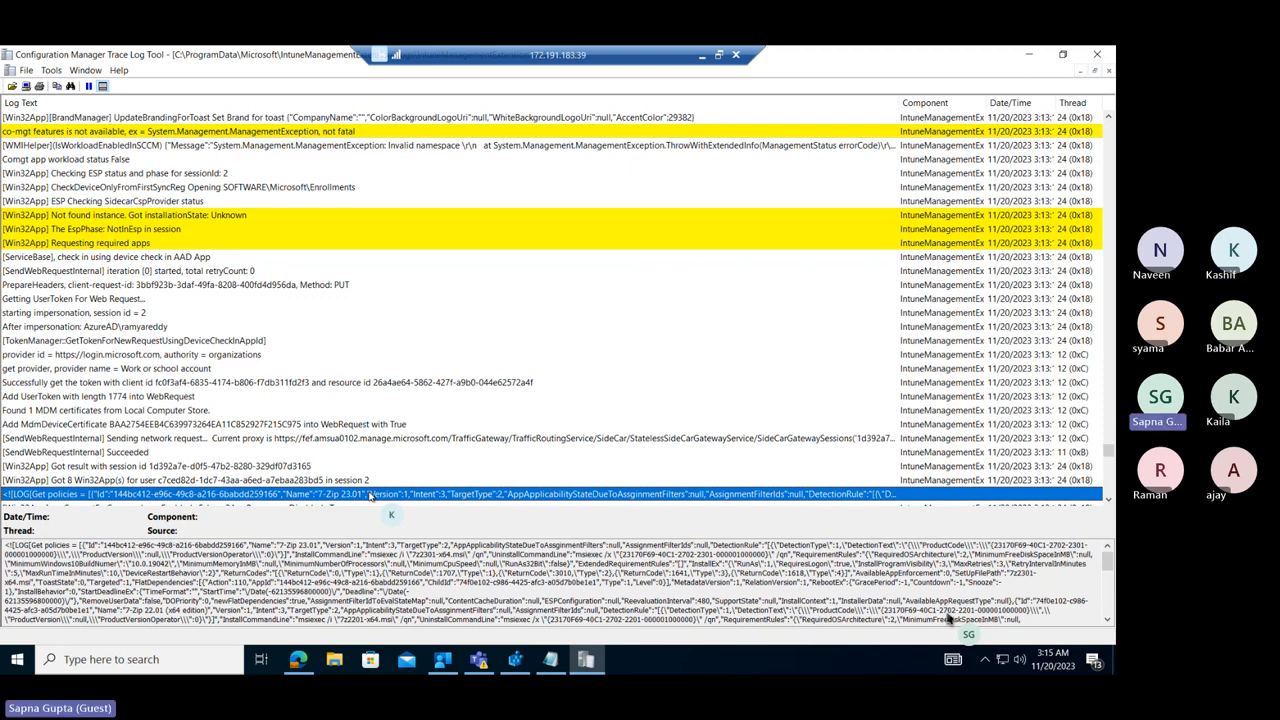
key("XF86AudioRaiseVolume")
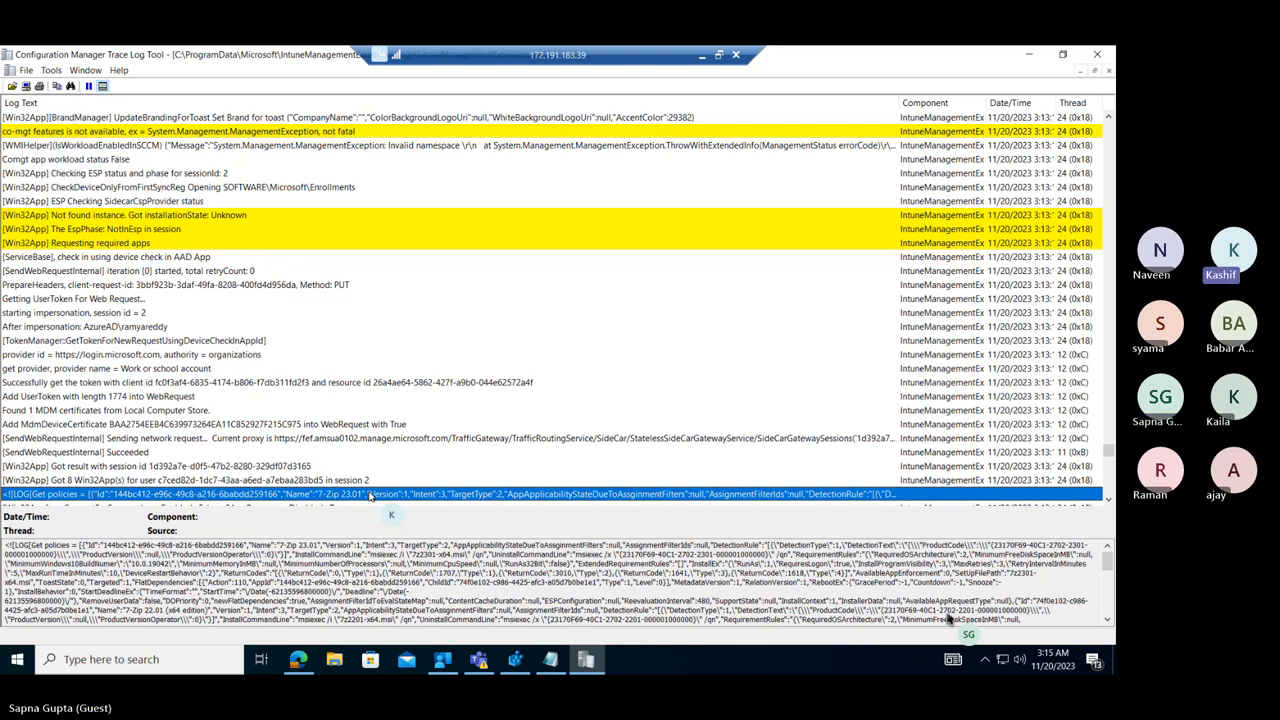
key("ctrl+f")
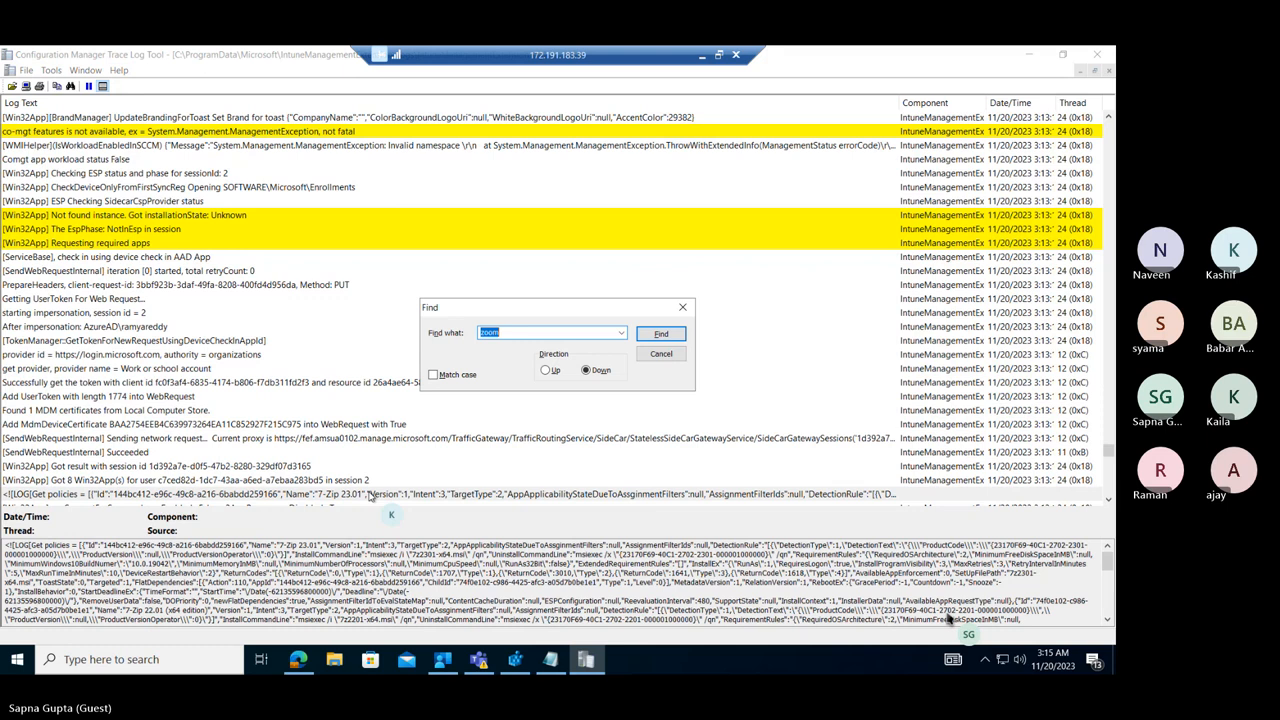
key("Return")
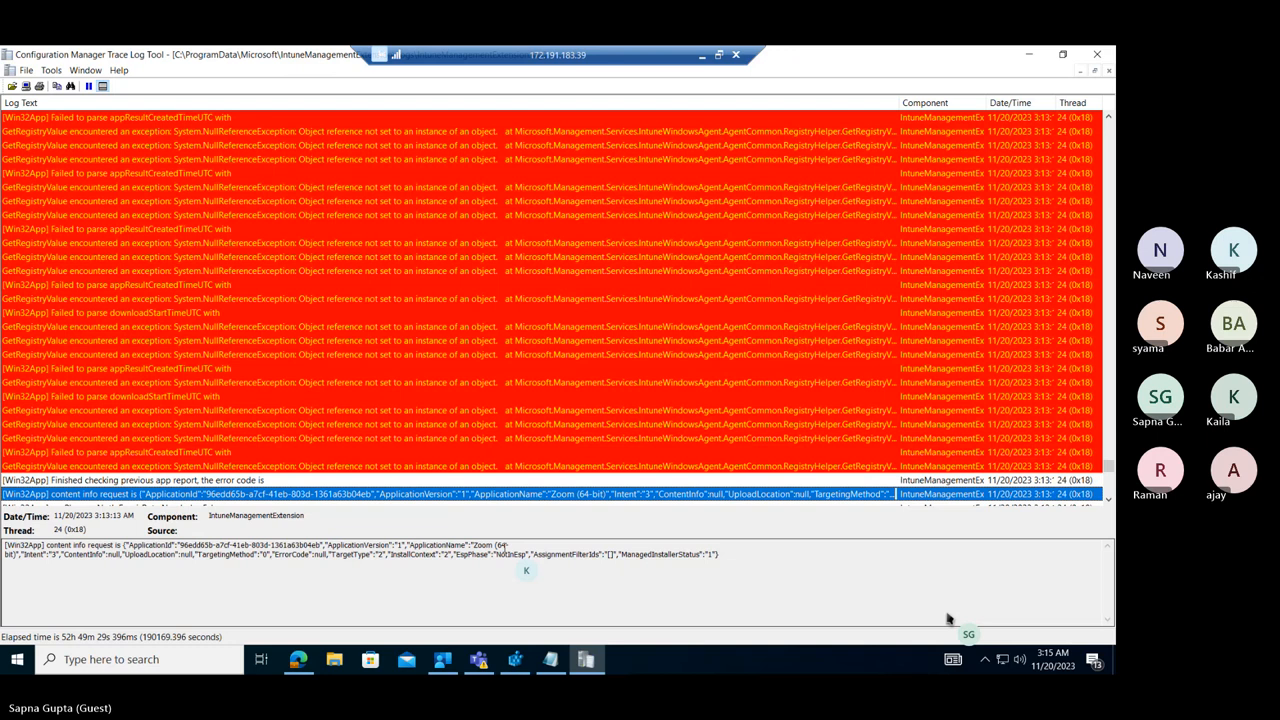
key("ctrl+f")
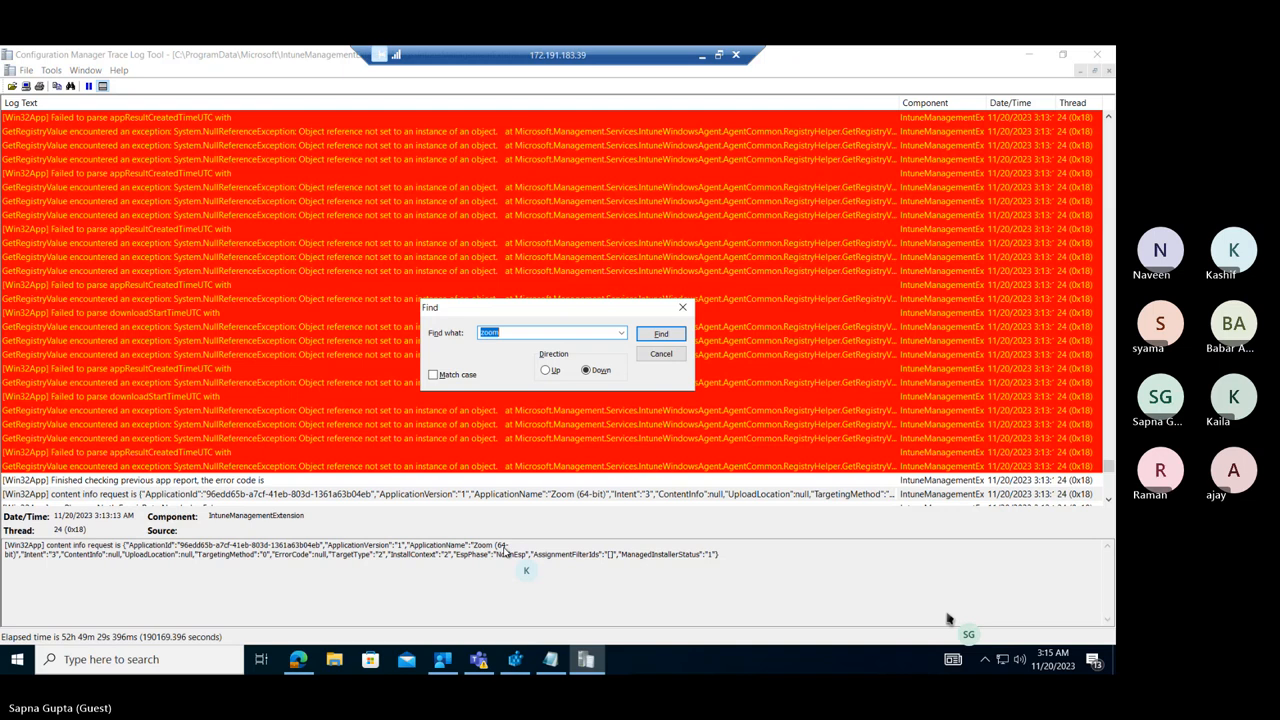
key("Return")
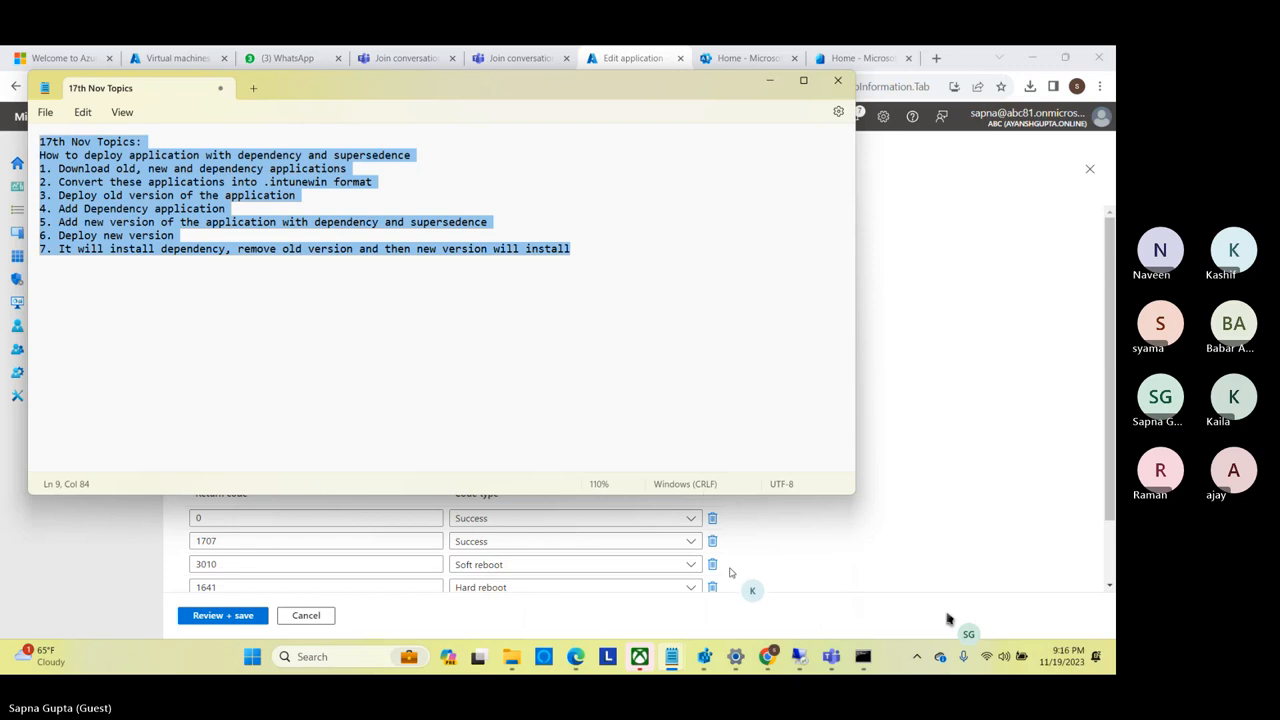
Paste the product code {6659CA3B-0788-43D8-895F-705929DFB6DF} a few lines below the list in the 17th Nov Topics notes.
left_click(634, 327)
key("Return")
key("Return")
key("Return")
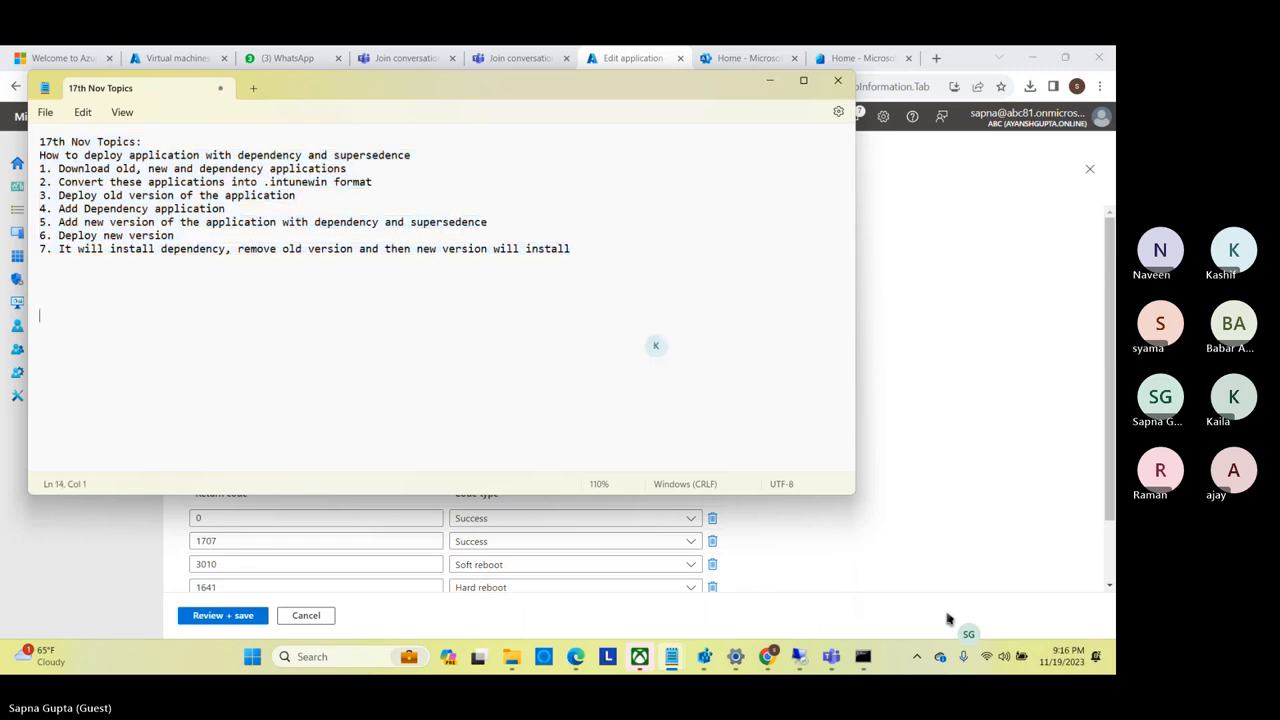
type("{6659CA3B-0788-43D8-895F-705929DFB6DF}")
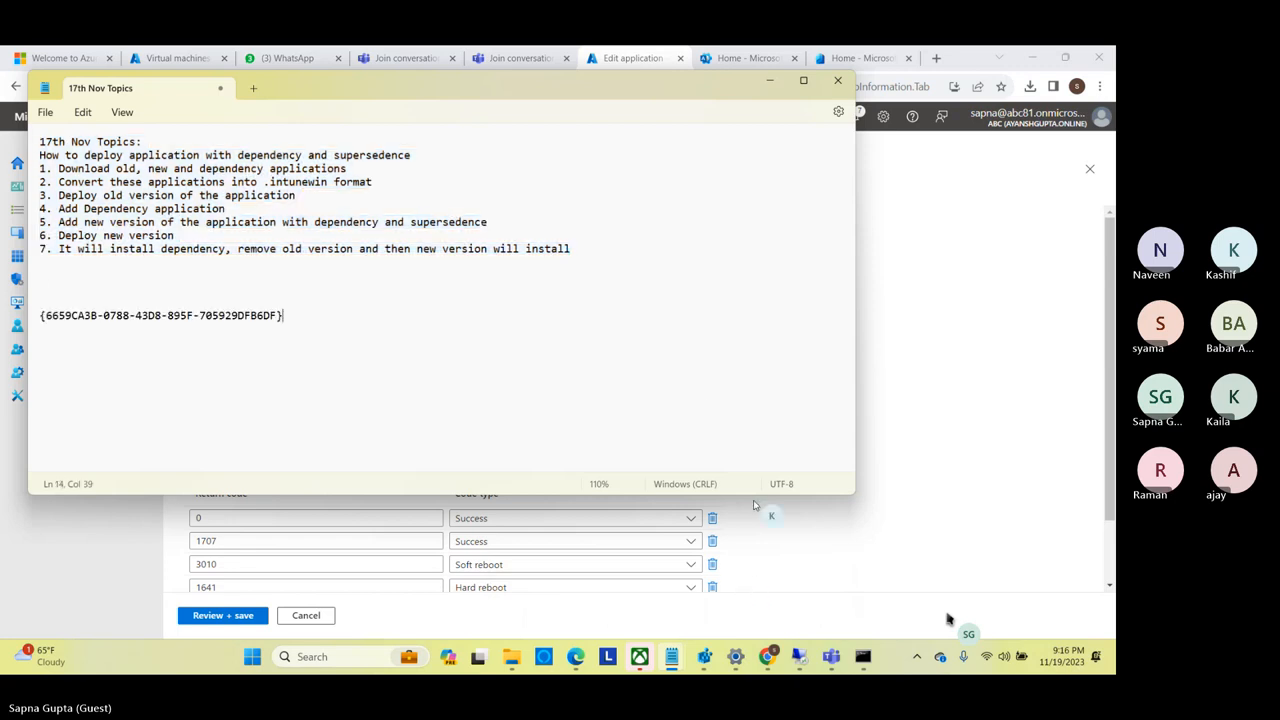
Copy ZoomInstallerFull.msi from the app's install command and paste it above the product code in the 17th Nov Topics notes.
left_click(775, 547)
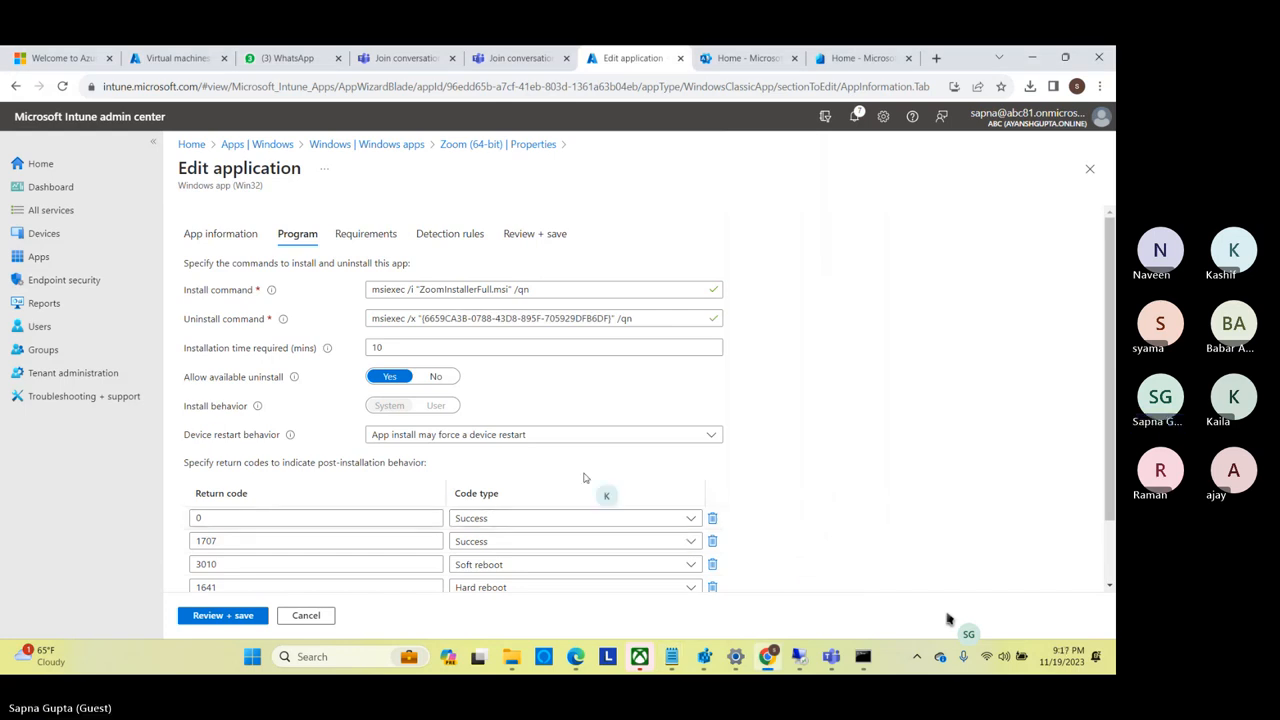
left_click(511, 289)
left_click_drag(510, 289, 420, 289)
key("ctrl+c")
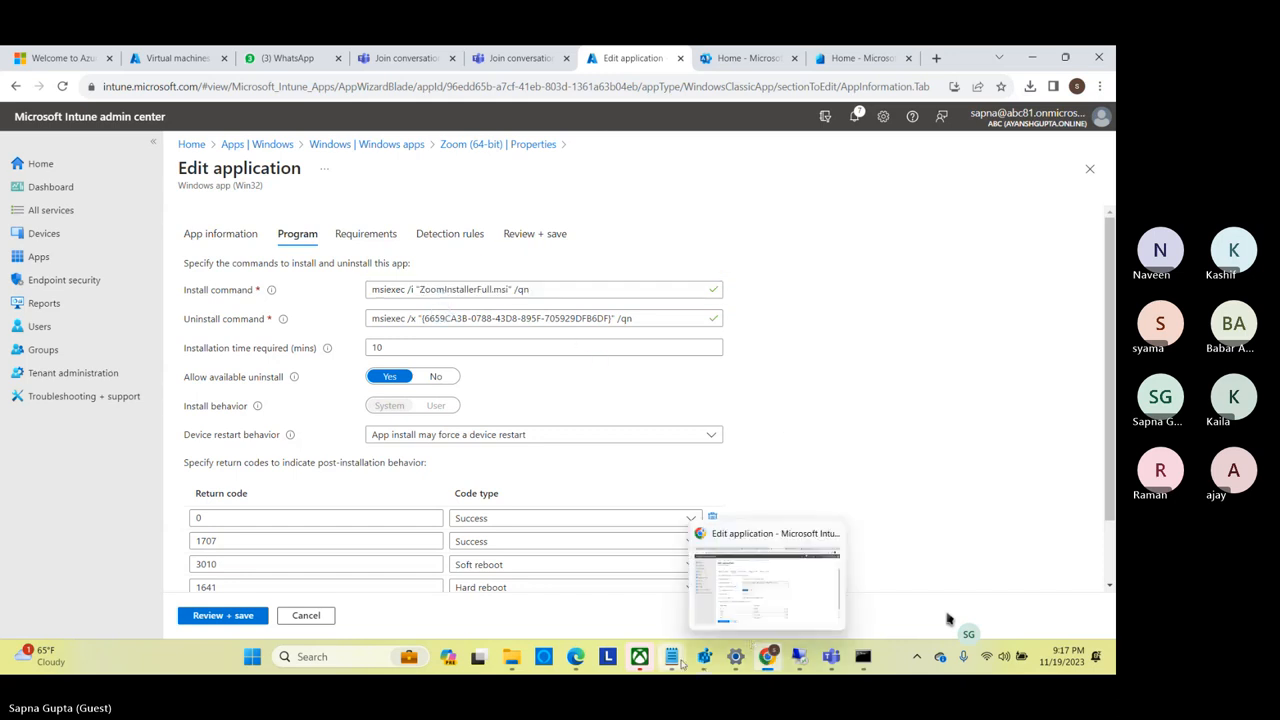
mouse_move(672, 660)
left_click(750, 575)
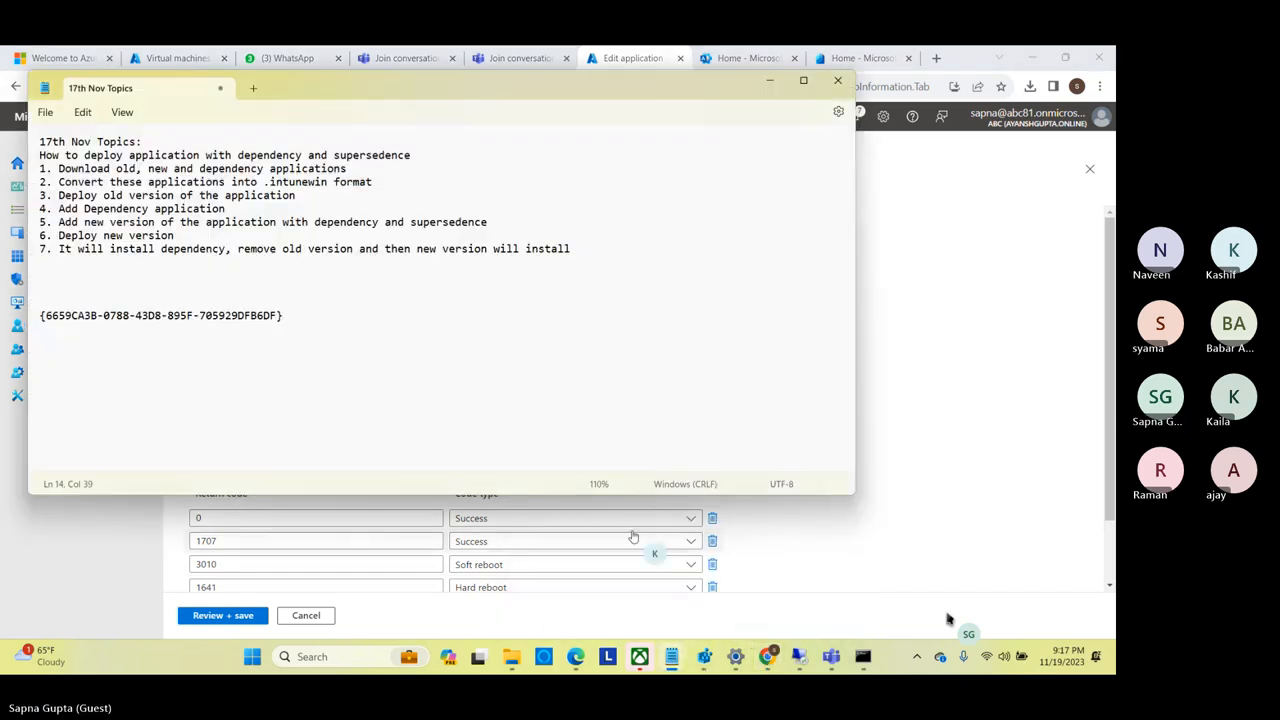
left_click(141, 301)
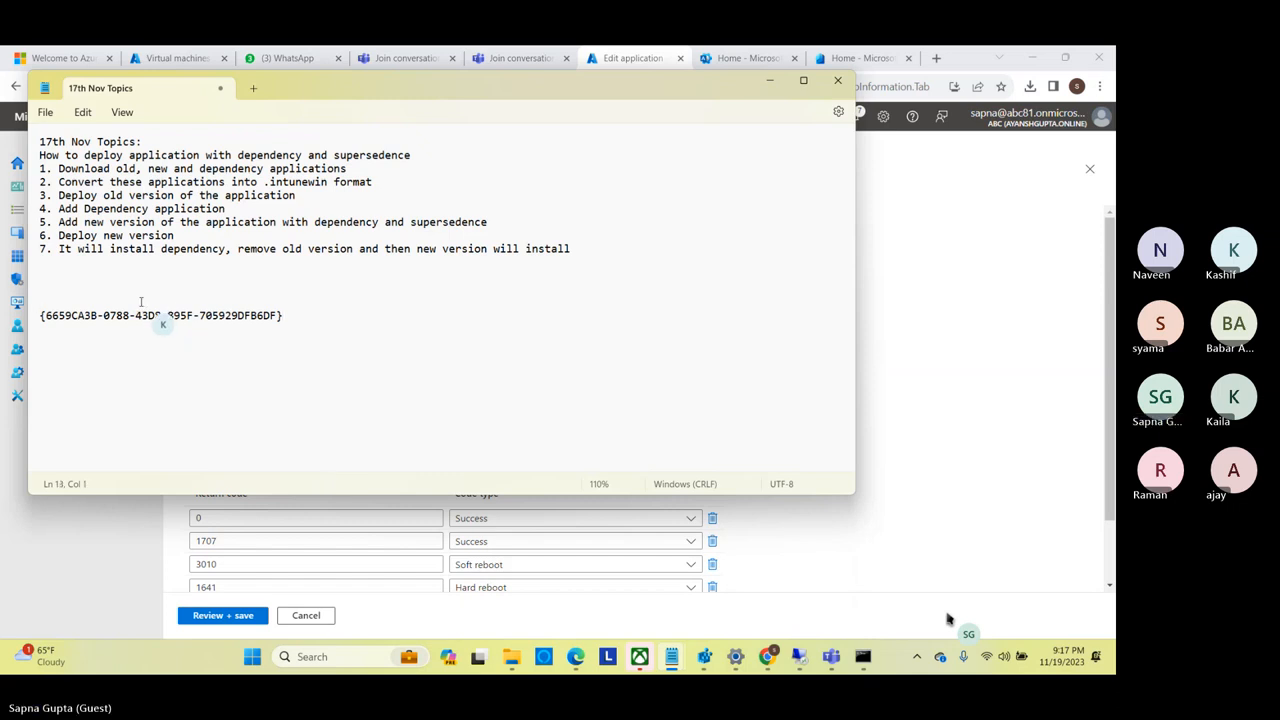
key("ctrl+v")
Copy the installer name and product code lines into the remote machine's Notepad, a few lines below the three folder paths.
left_click_drag(283, 316, 31, 301)
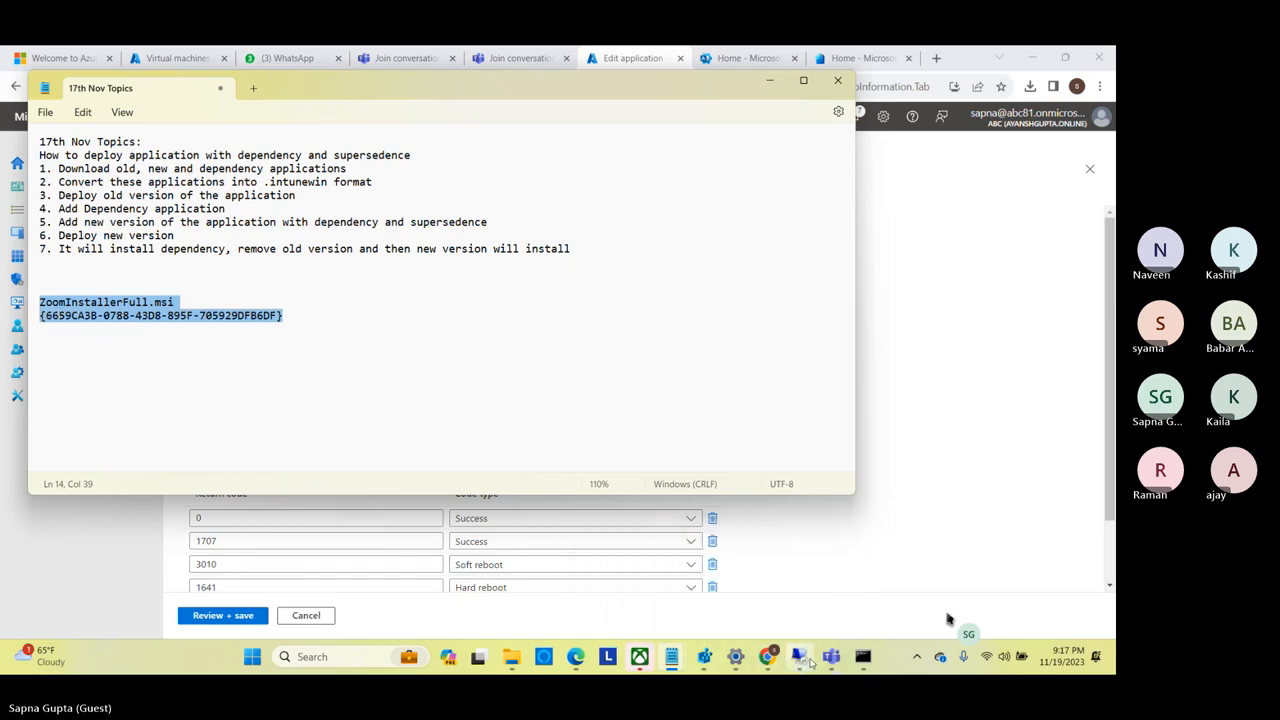
left_click(800, 657)
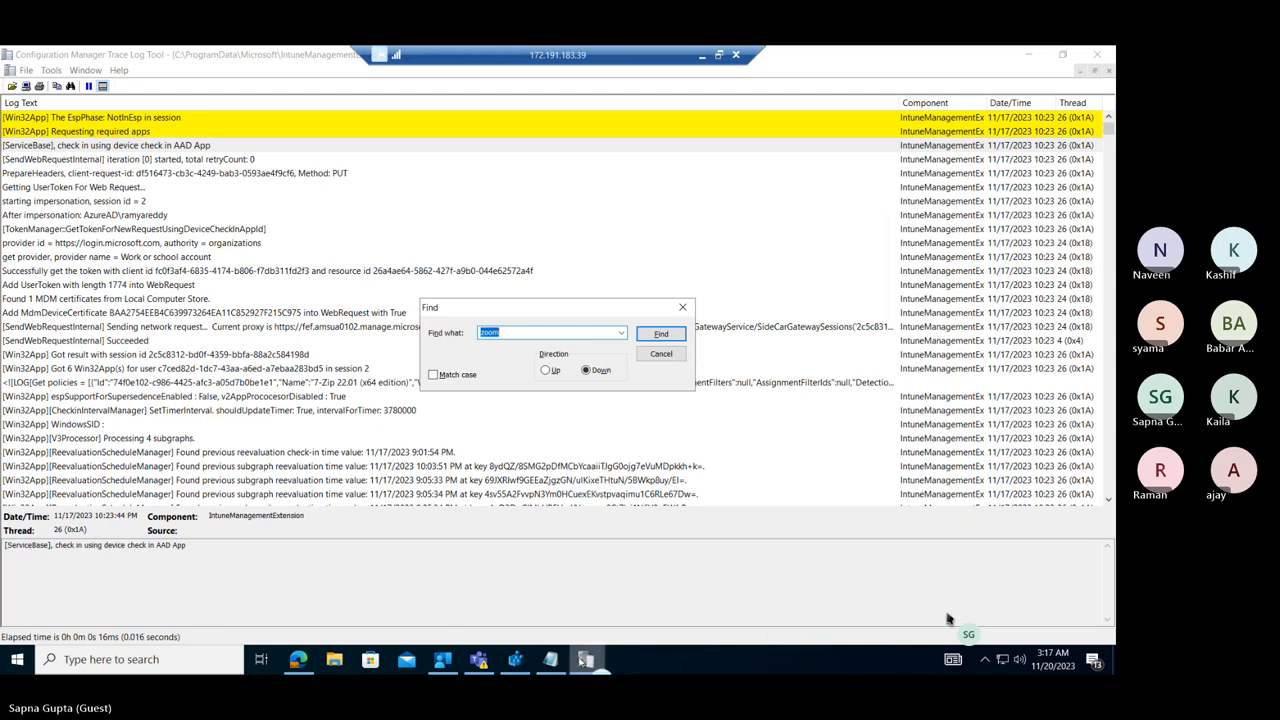
left_click(550, 660)
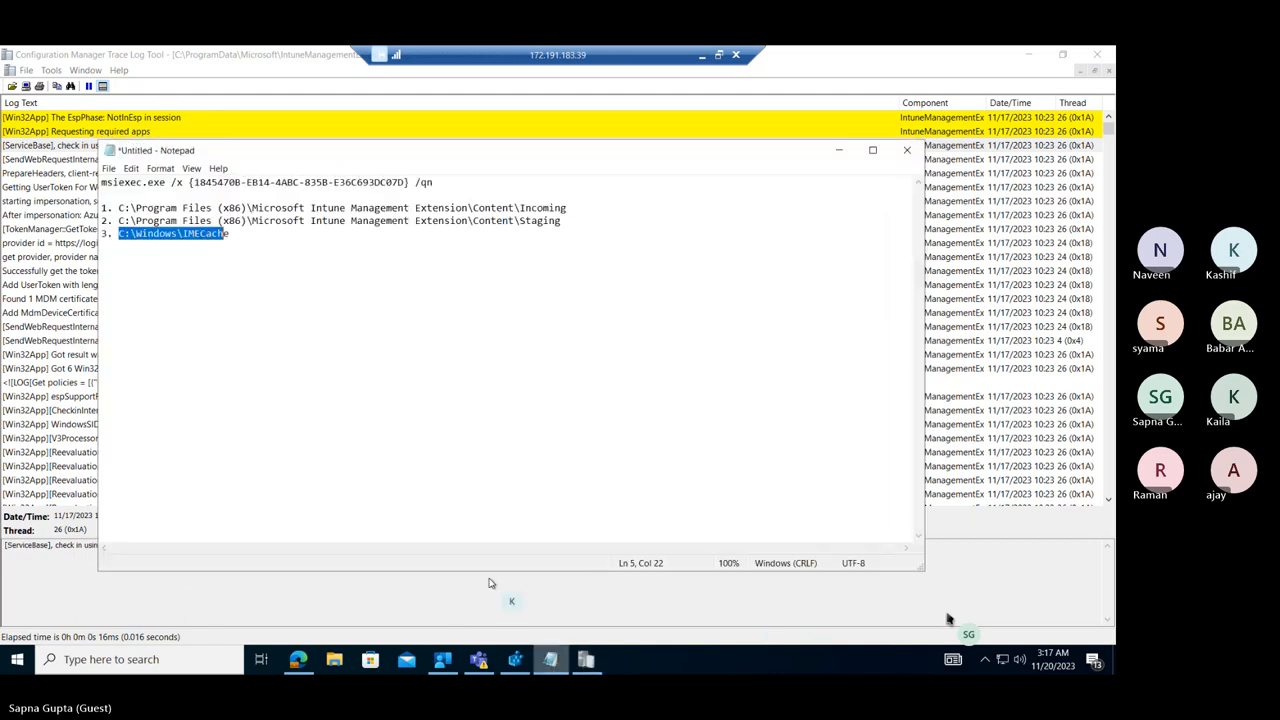
left_click(344, 336)
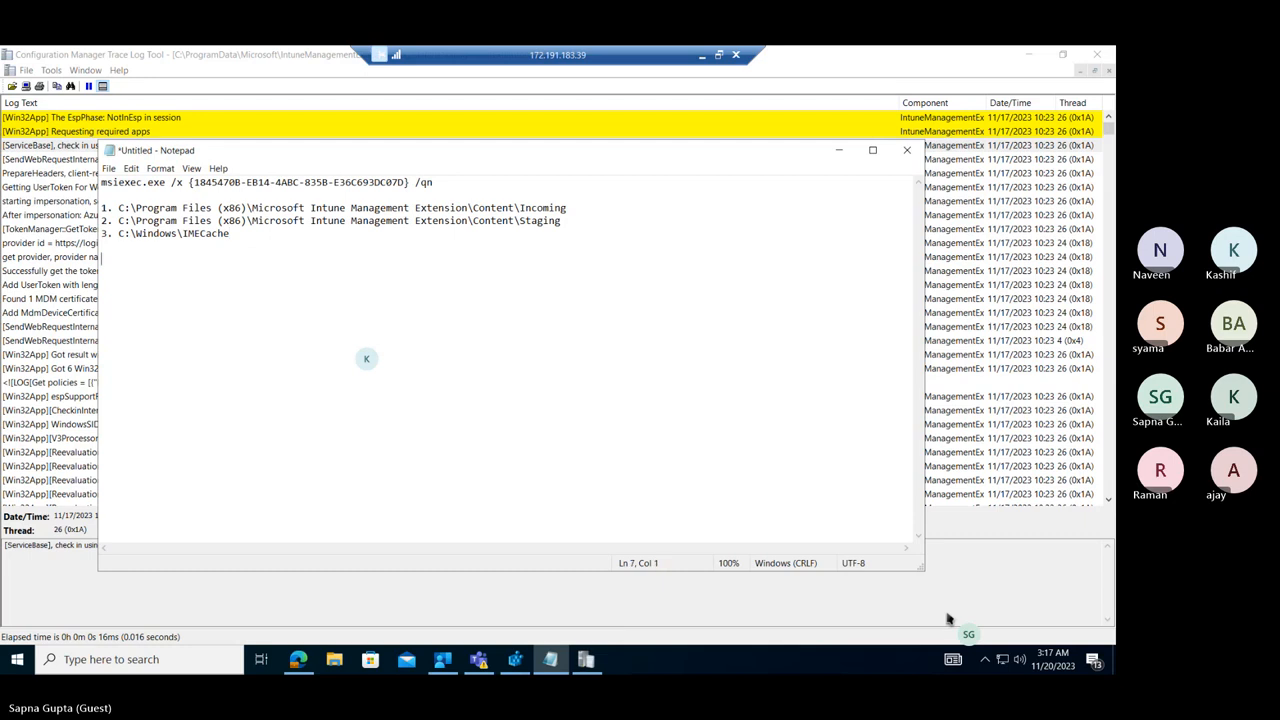
key("Return")
key("Return")
key("Return")
type("ZoomInstallerFull.msi {6659CA3B-0788-43D8-895F-7D5929DFB6DF}")
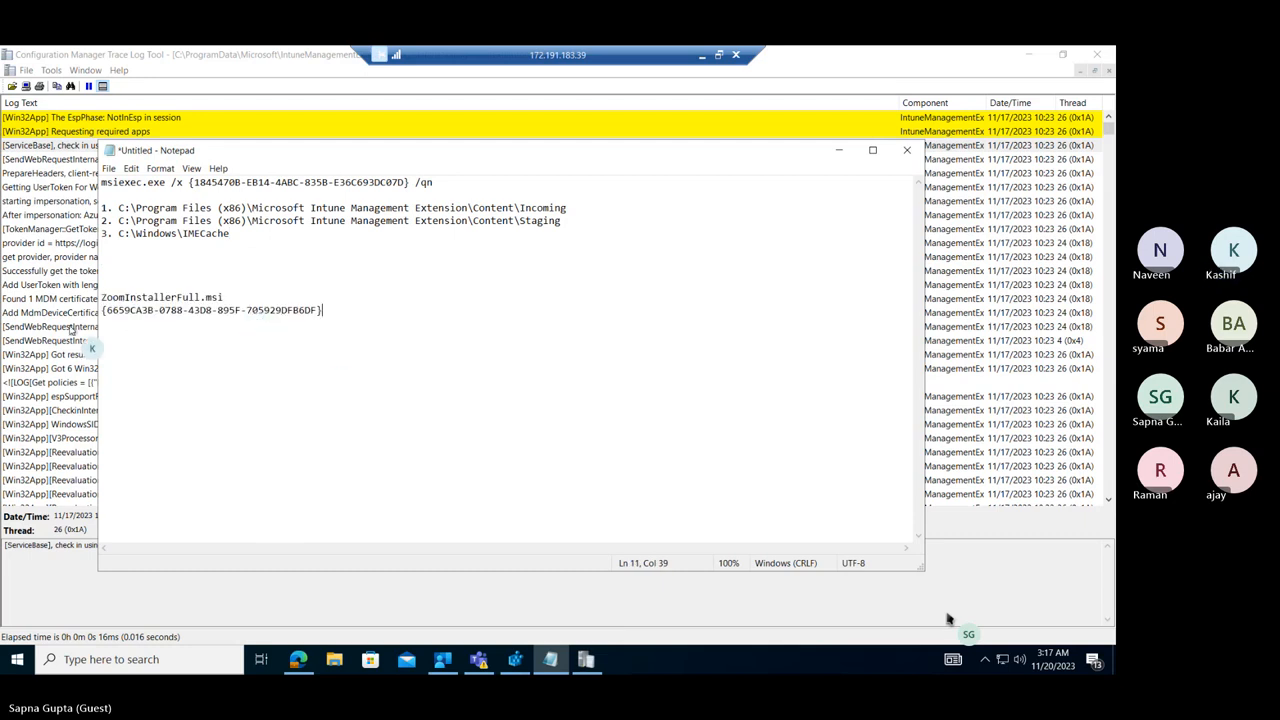
Search the log downward for "zoom" from the early 11/17/2023 entries, stepping through three matches to the 11/20/2023 "Get policies" entry.
key("alt+Tab")
key("ctrl+f")
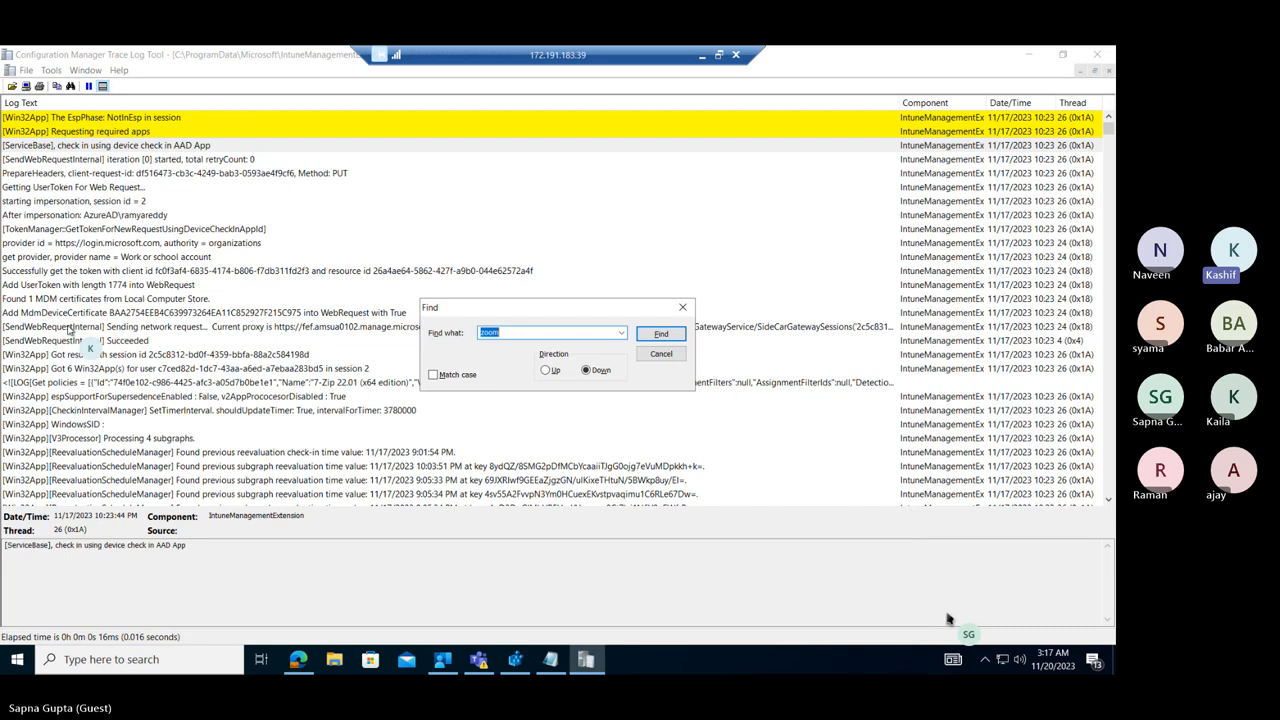
left_click(521, 333)
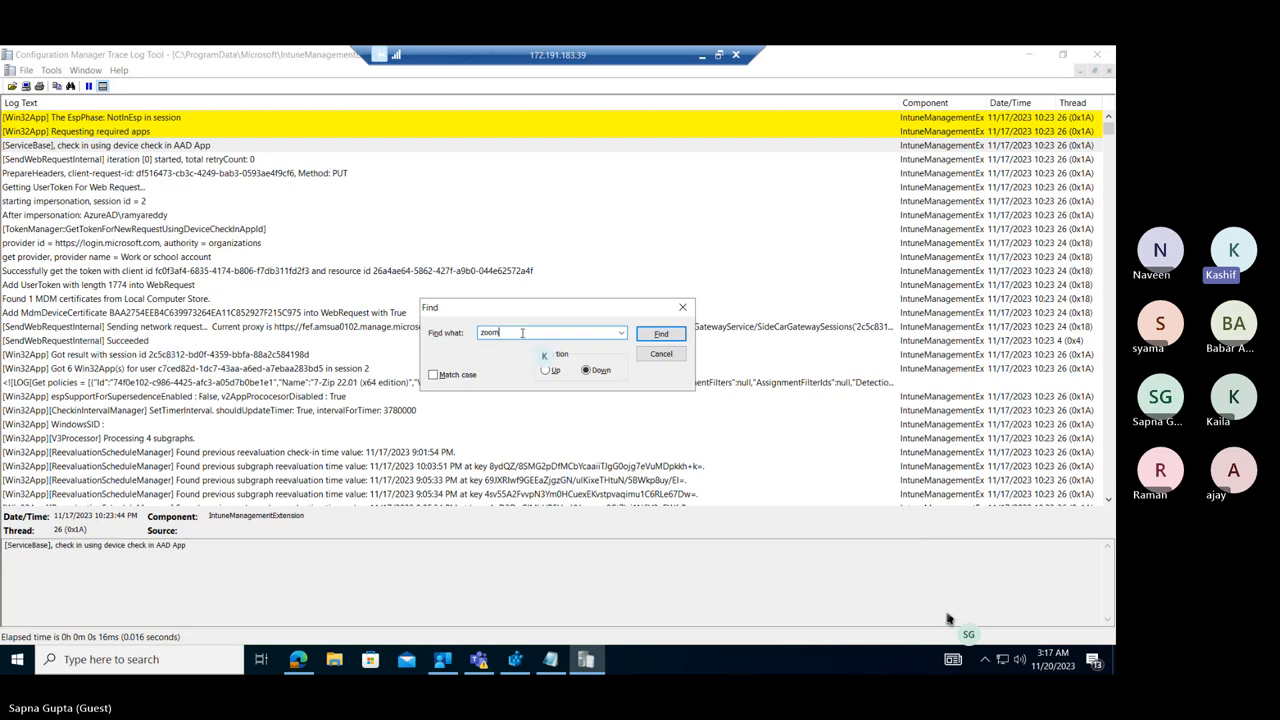
left_click(661, 336)
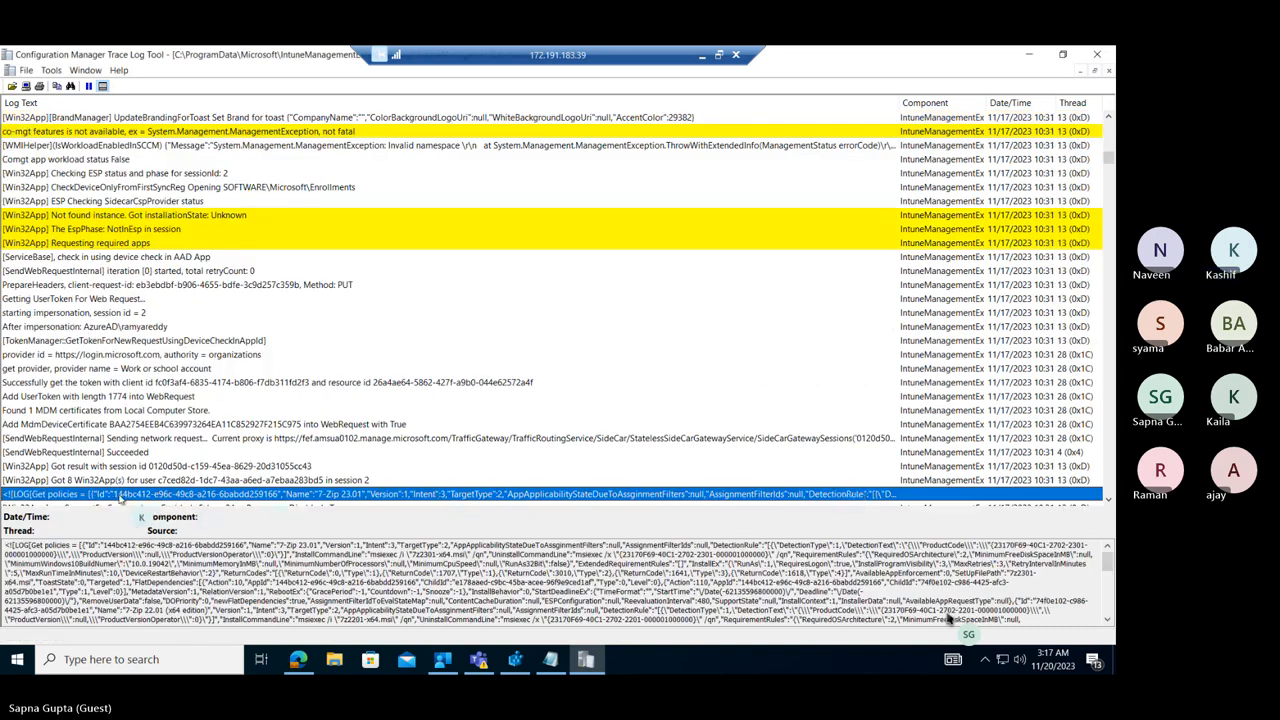
left_click(1109, 501)
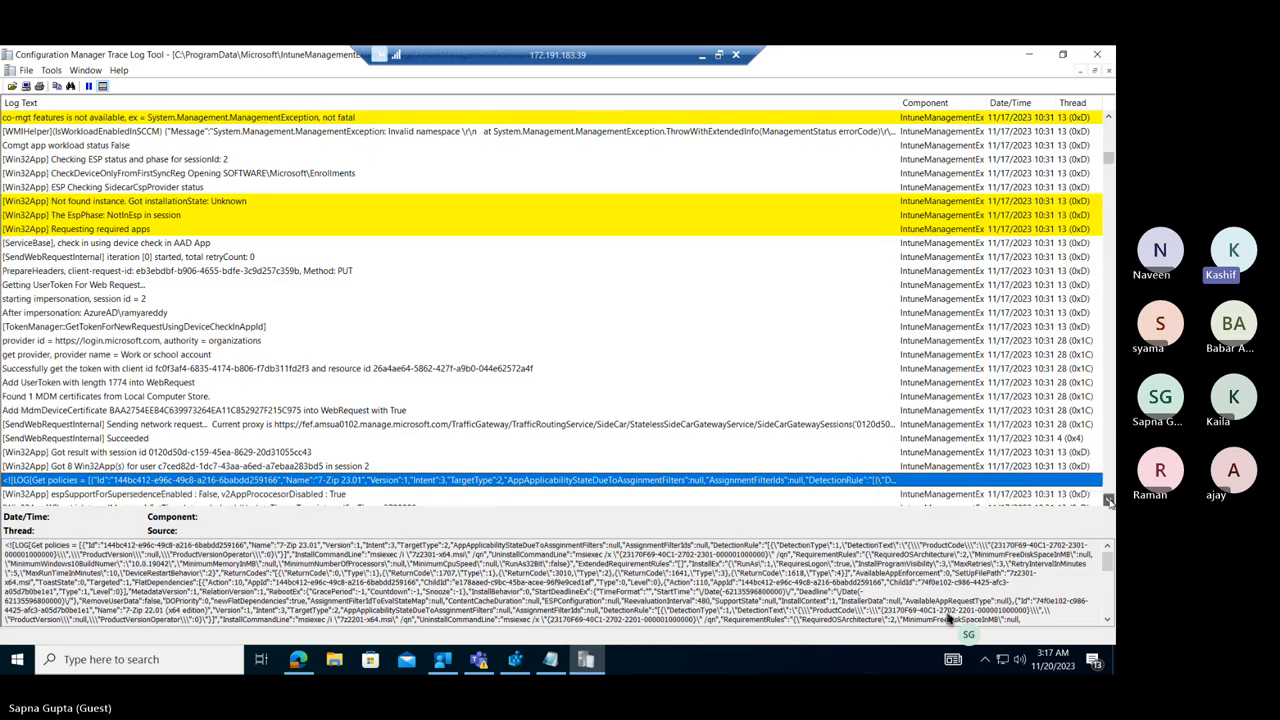
left_click(1109, 501)
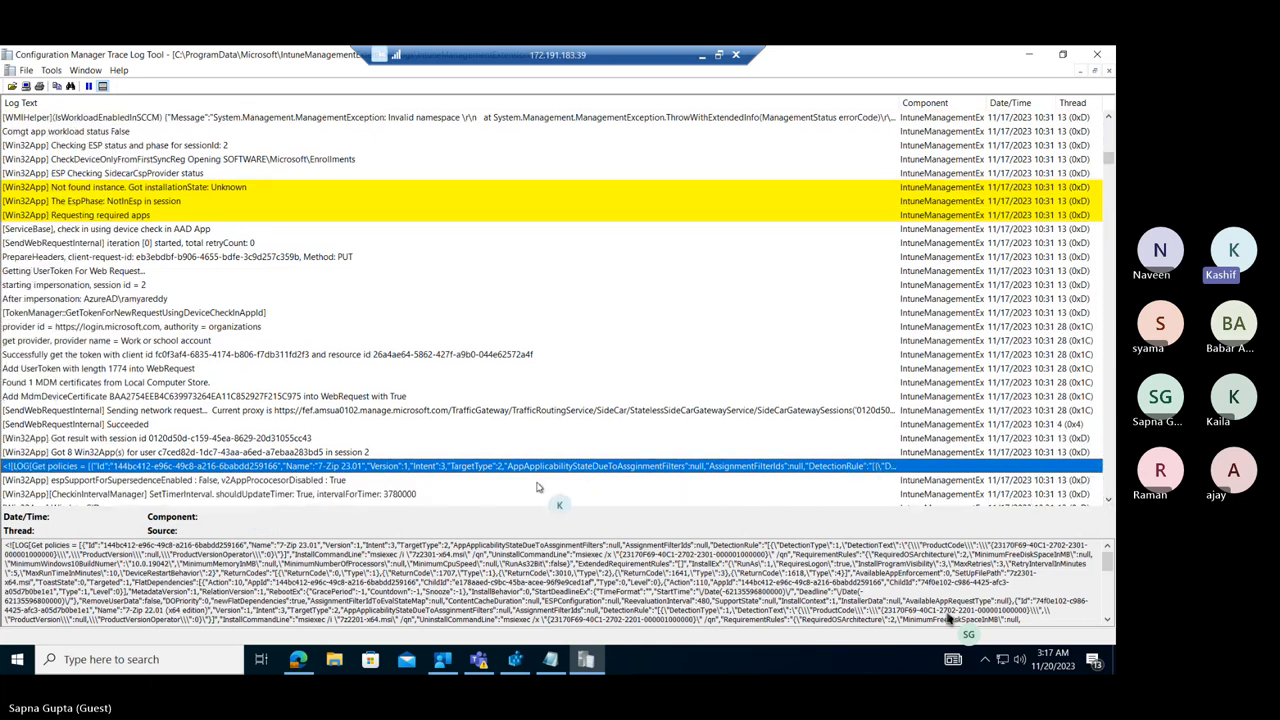
key("ctrl+f")
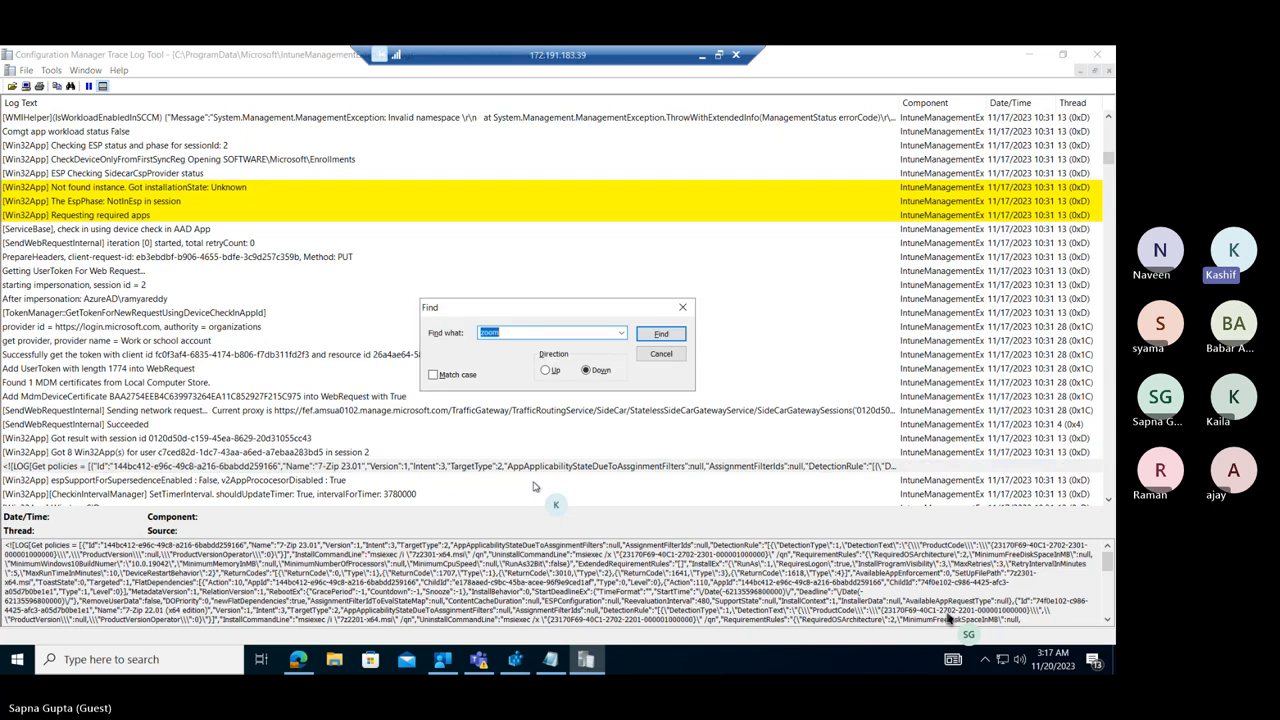
left_click(660, 341)
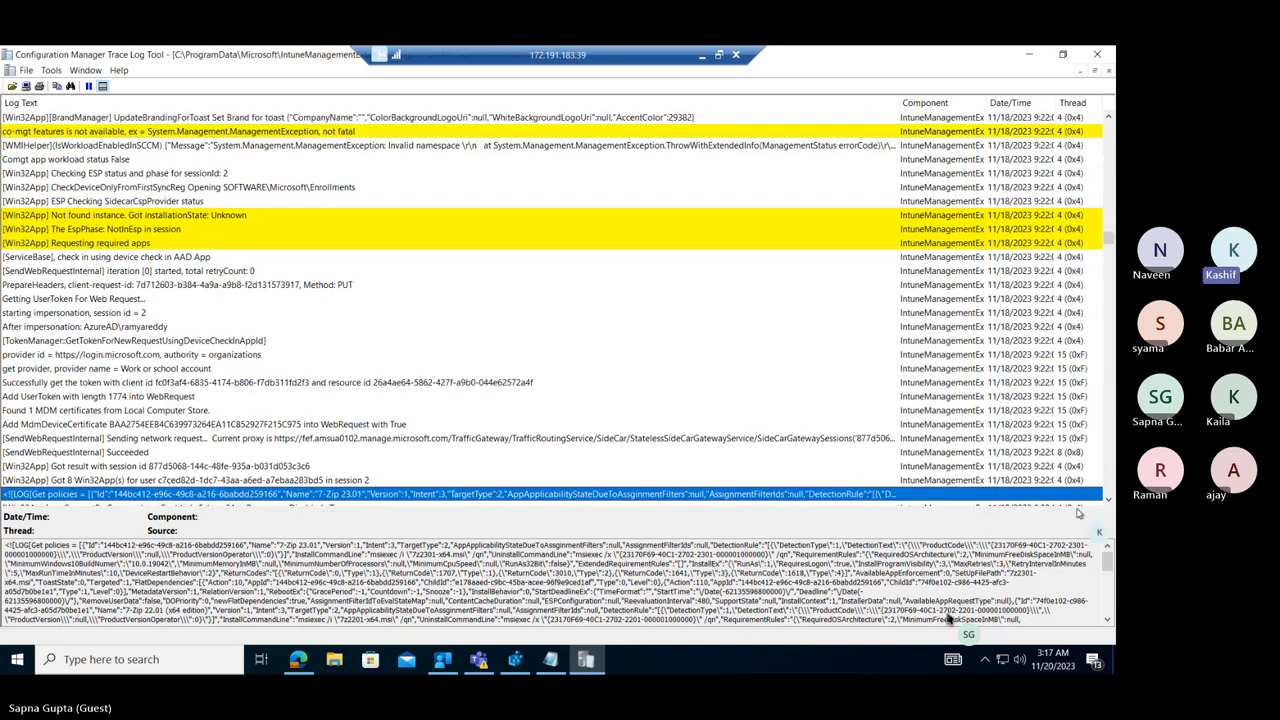
left_click(1108, 501)
left_click(1108, 501)
left_click(1108, 501)
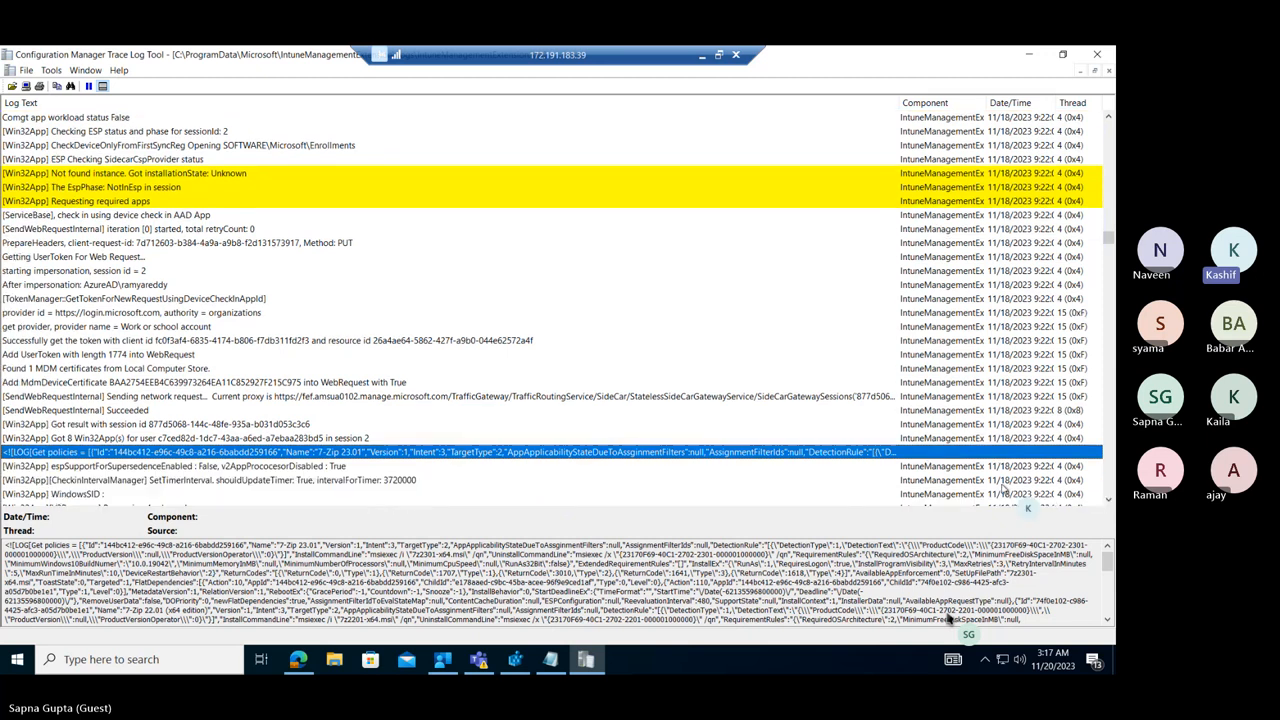
key("ctrl+f")
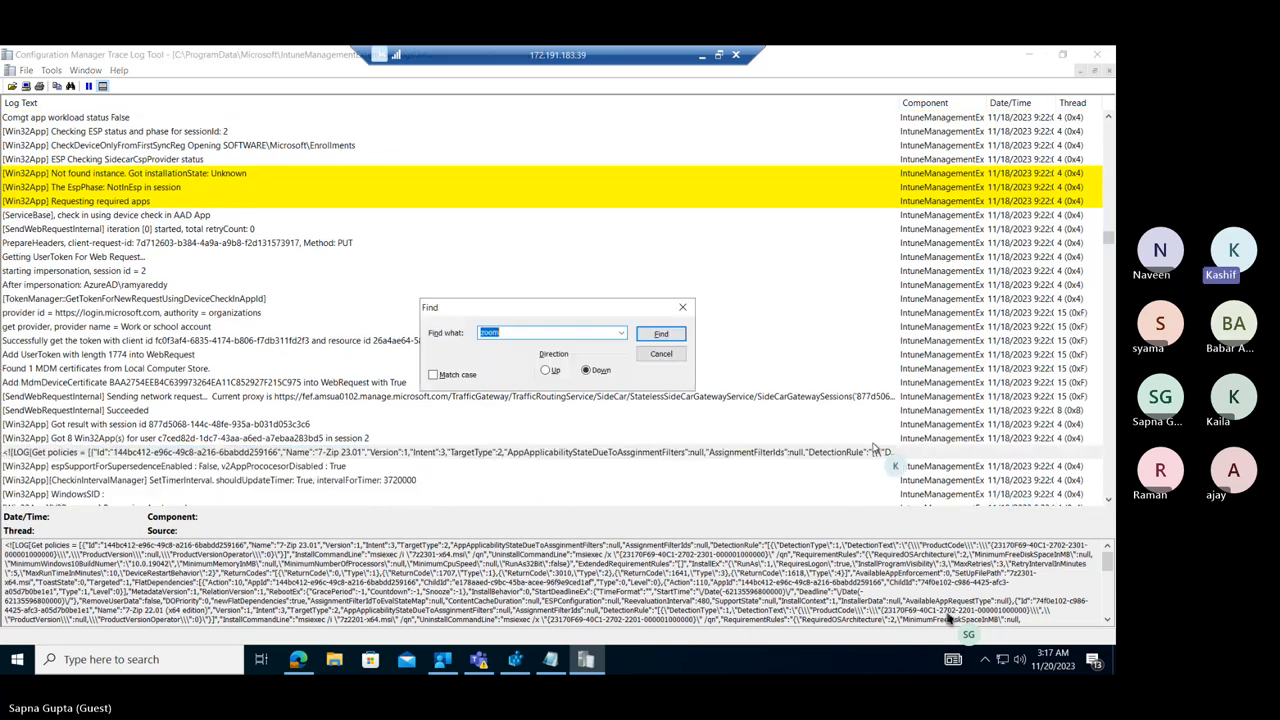
left_click(661, 334)
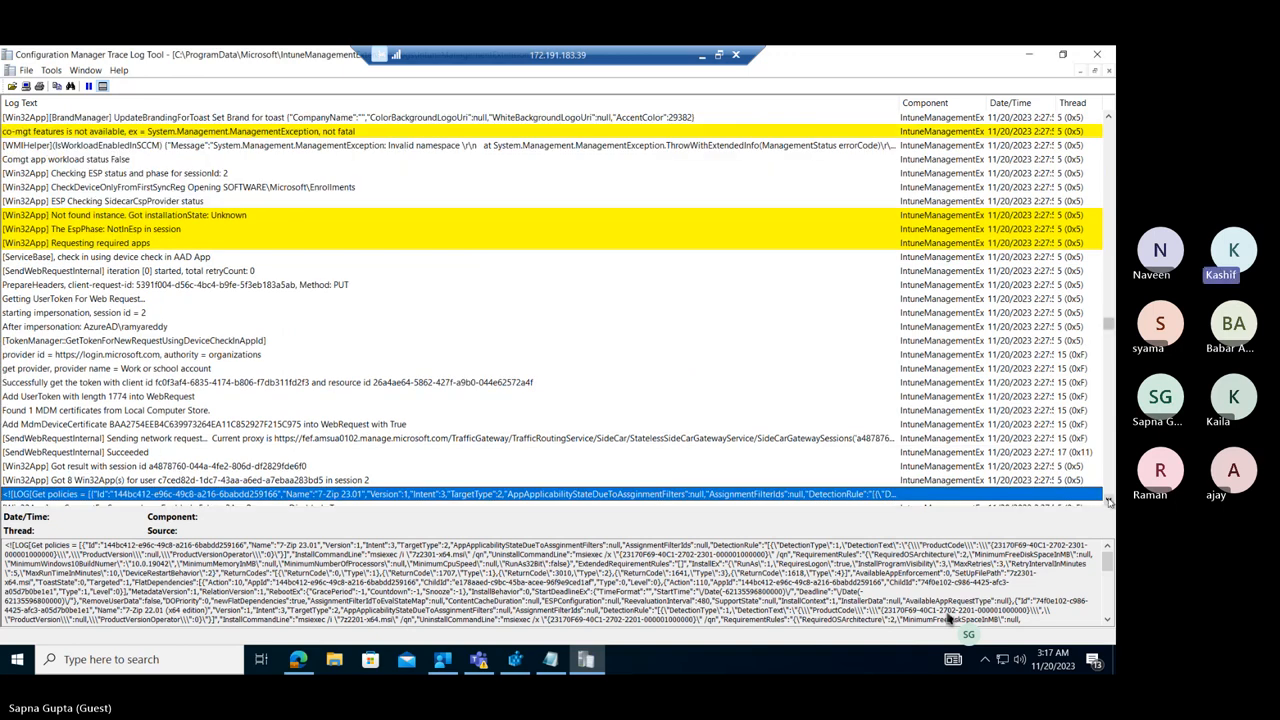
Examine the app names, detection rules and install commands in the details of the 11/20/2023 "Get policies" entry.
scroll(1108, 501, "down", 3)
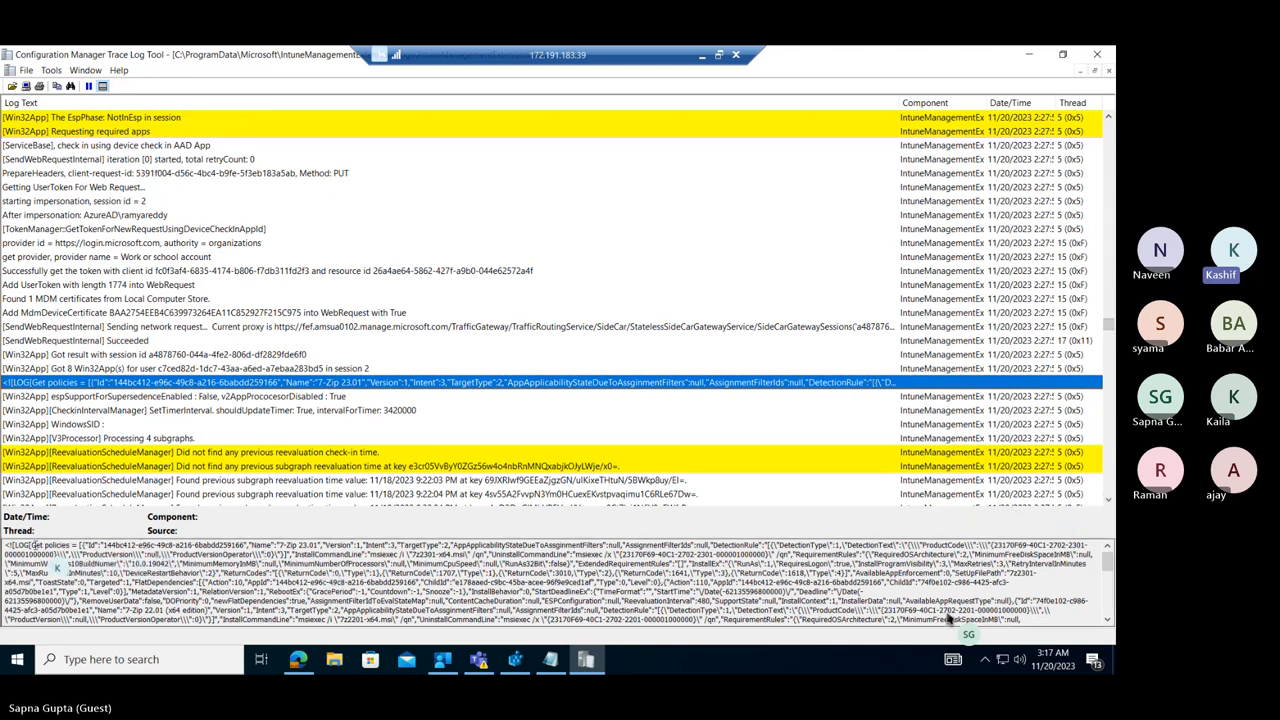
left_click_drag(36, 545, 67, 545)
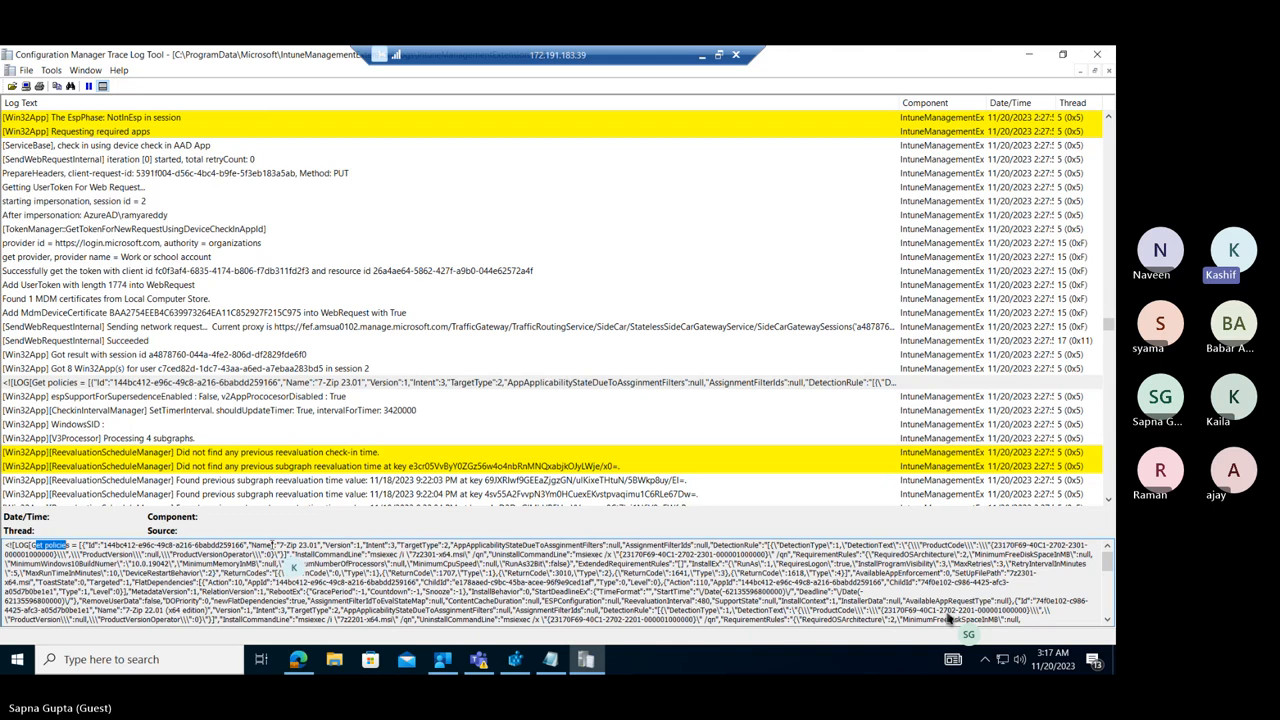
left_click_drag(260, 545, 652, 578)
left_click(652, 578)
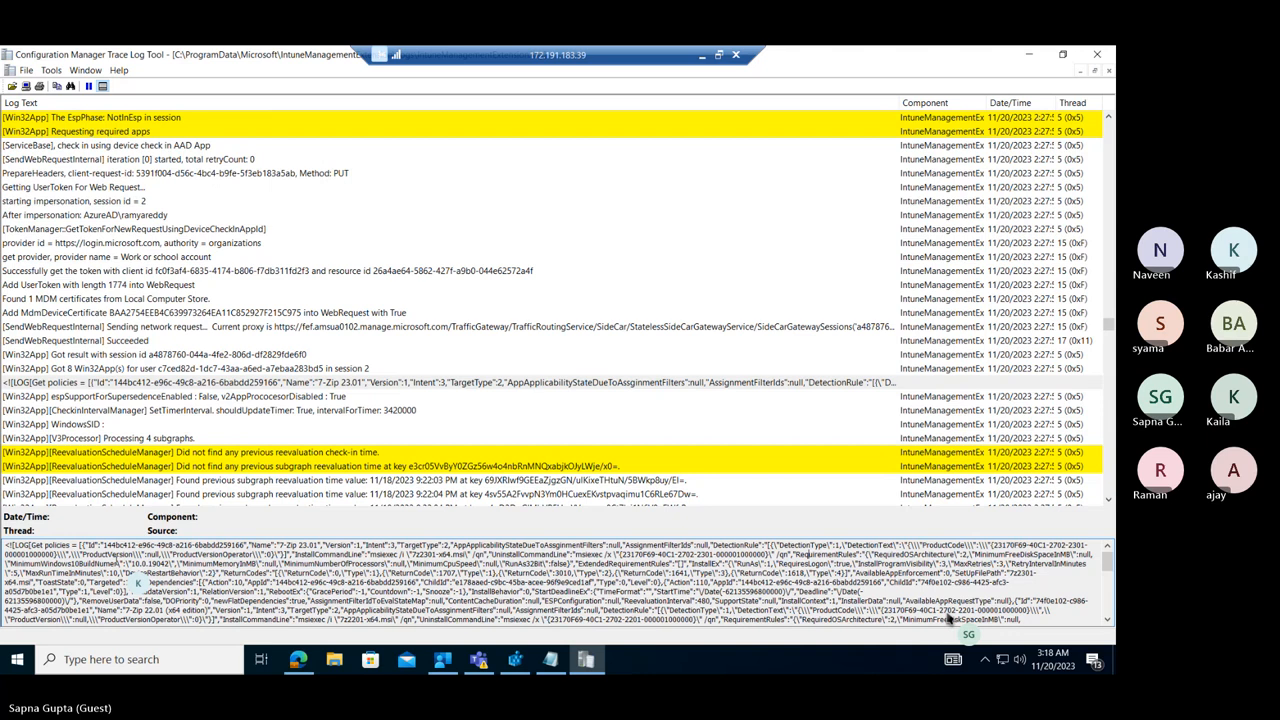
left_click_drag(138, 582, 450, 643)
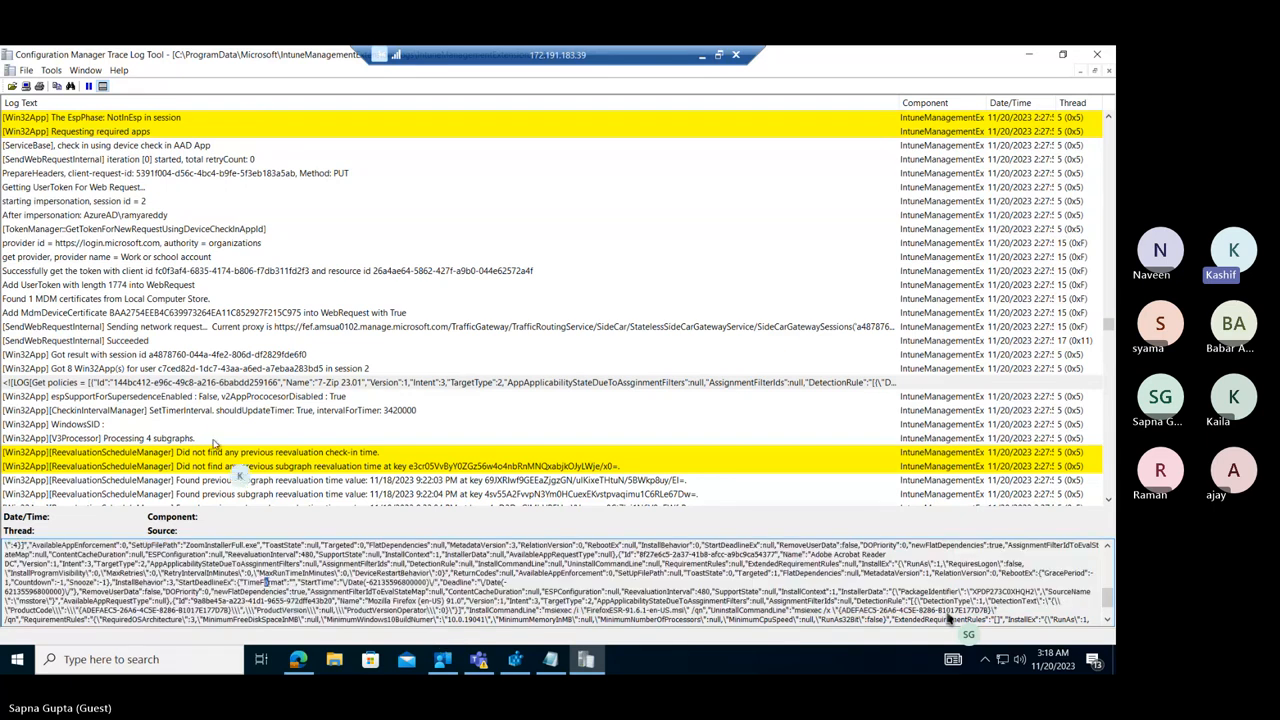
left_click(157, 384)
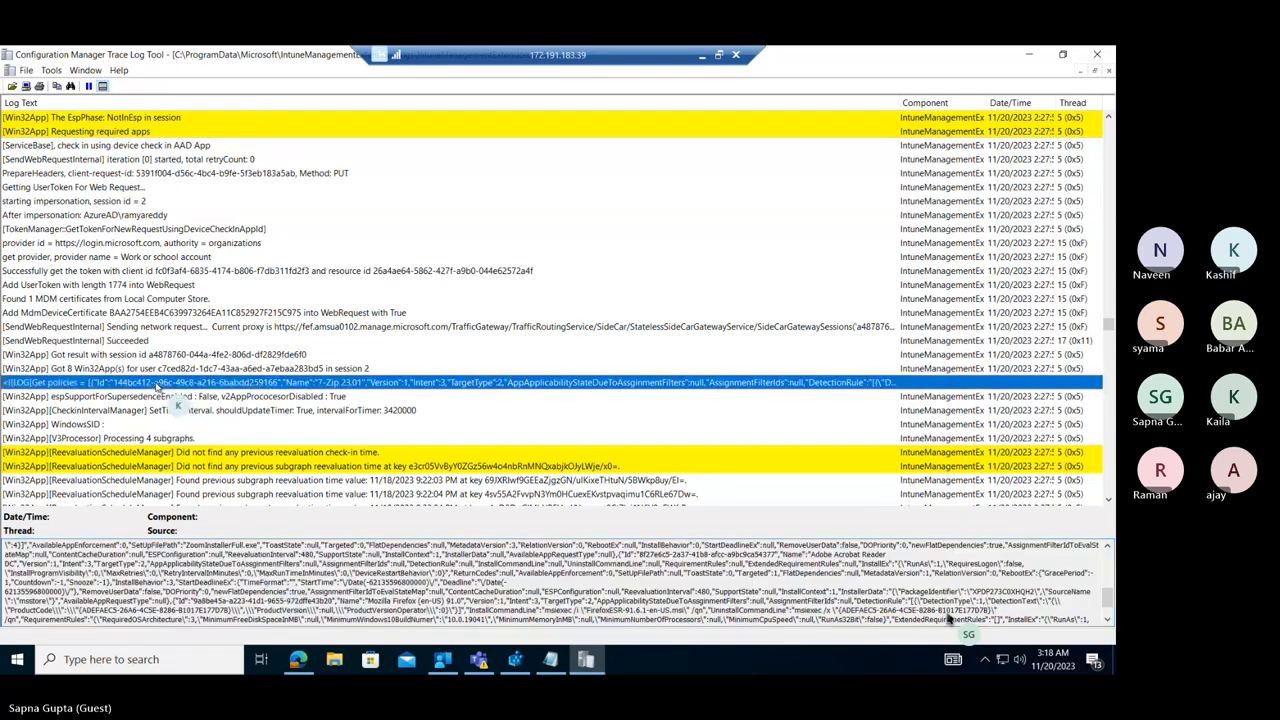
key("ctrl+f")
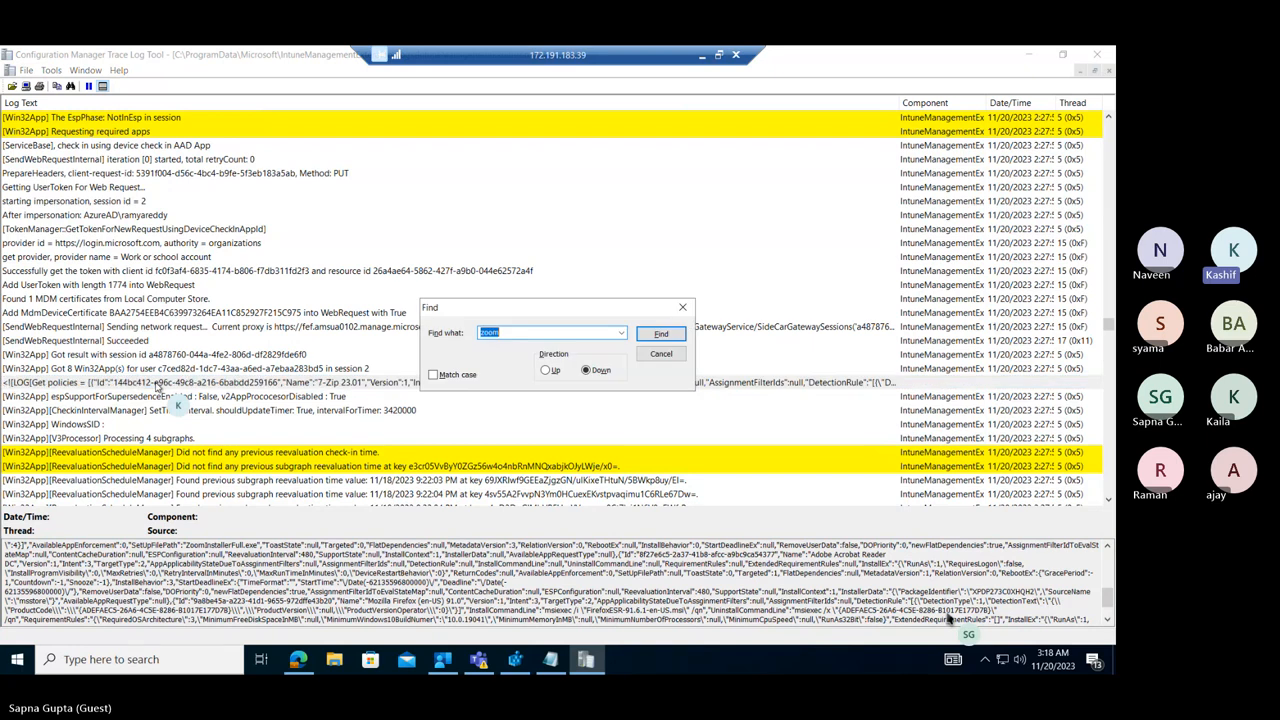
left_click(683, 307)
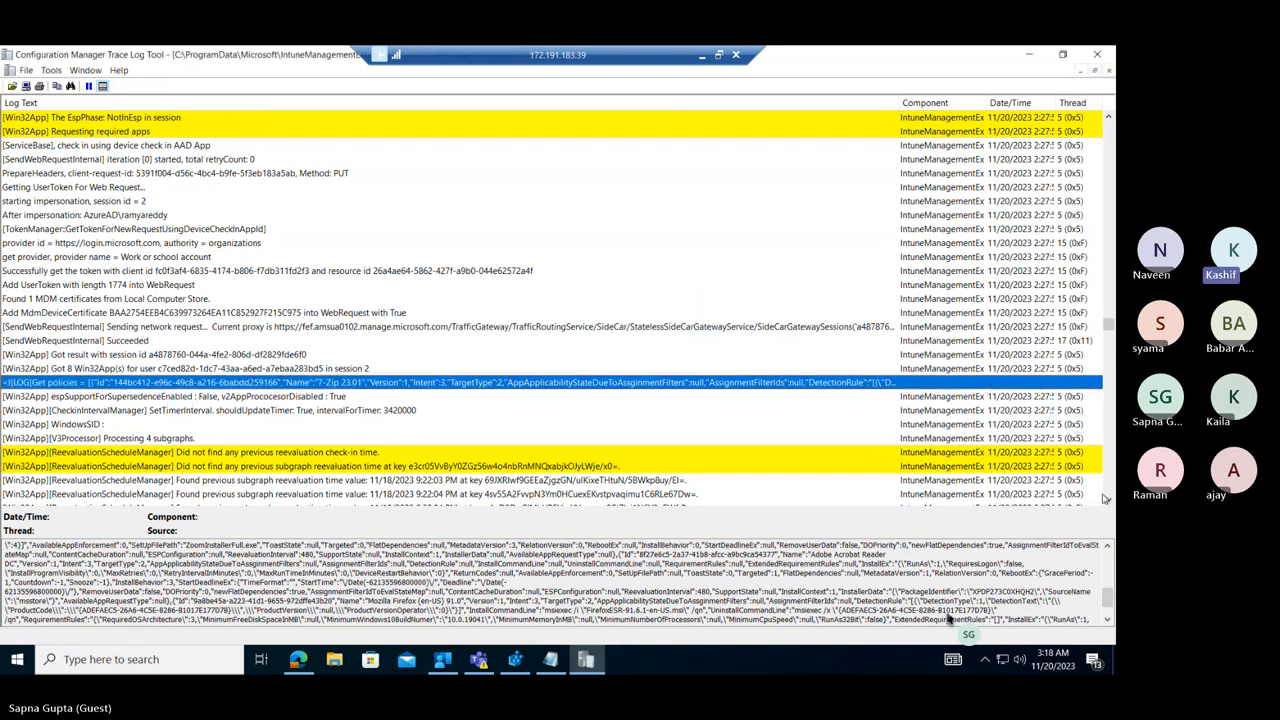
Examine the detection and applicability entries below the 11/20/2023 2:27 AM "Get policies" entry and select the detection result for policy 74f0e102-c986-4425-afc3-a05d7b0be1e1.
scroll(1110, 502, "down", 3)
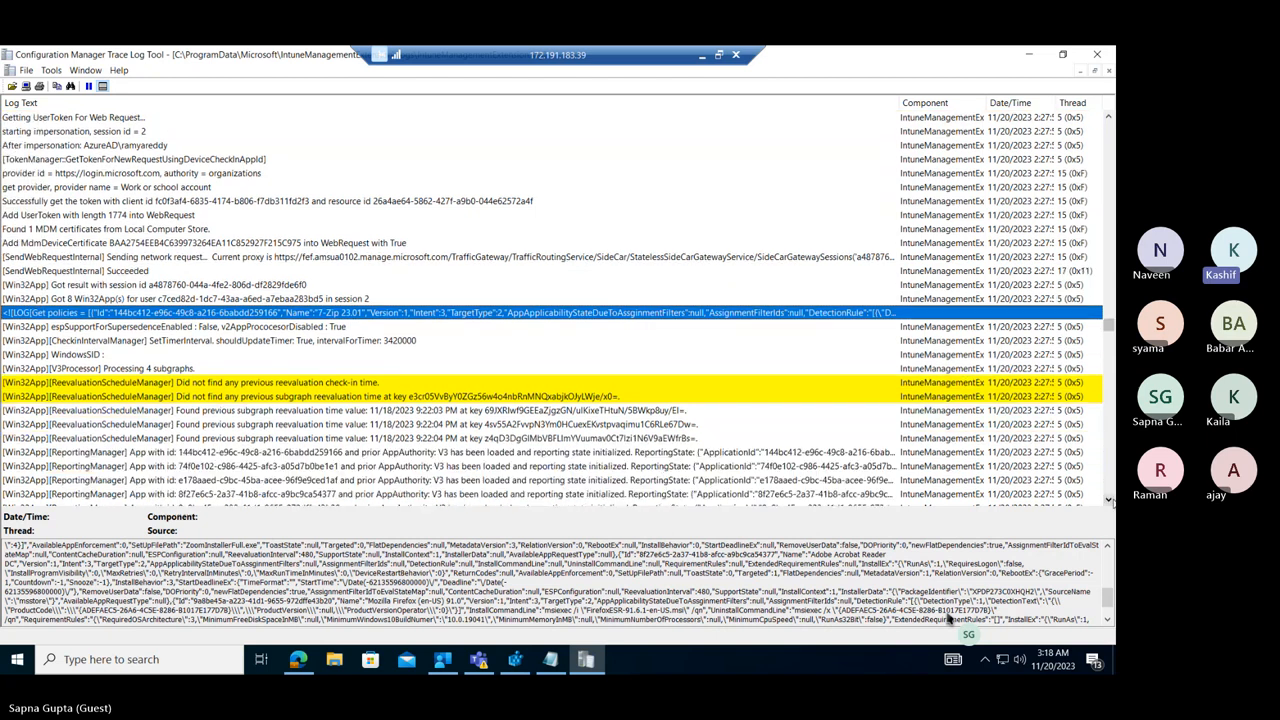
scroll(1110, 502, "down", 5)
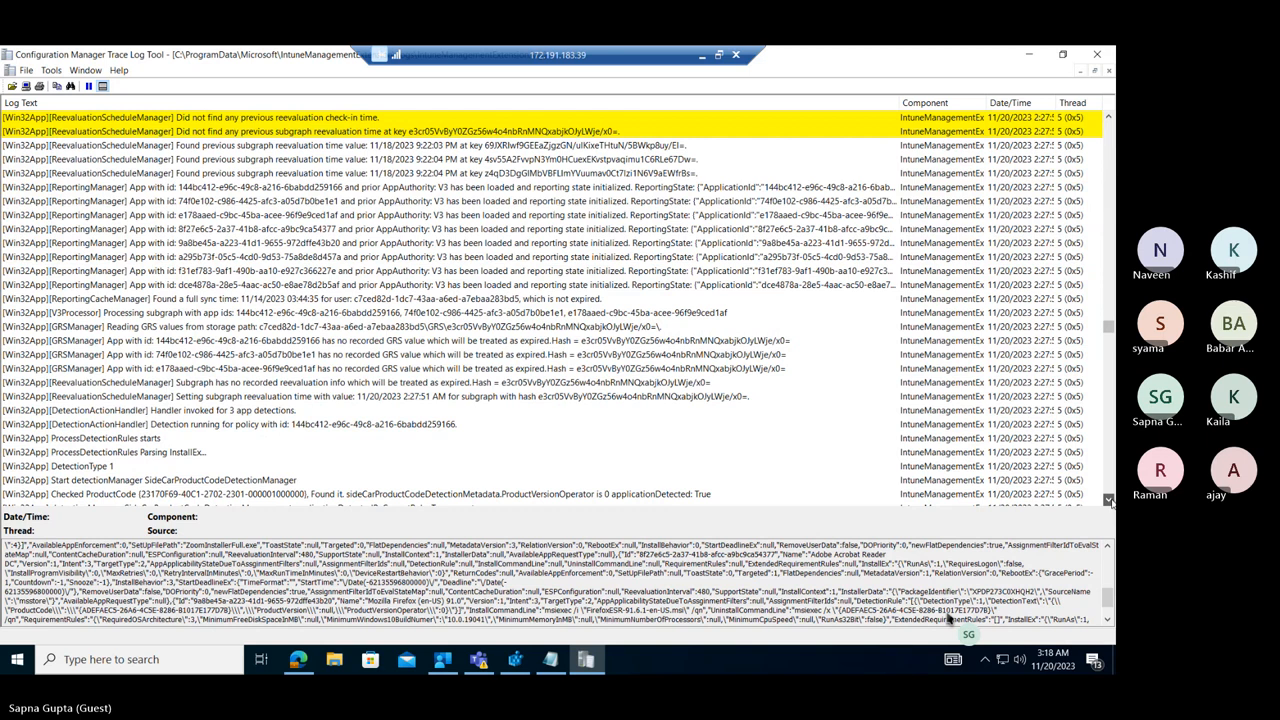
scroll(1110, 502, "down", 7)
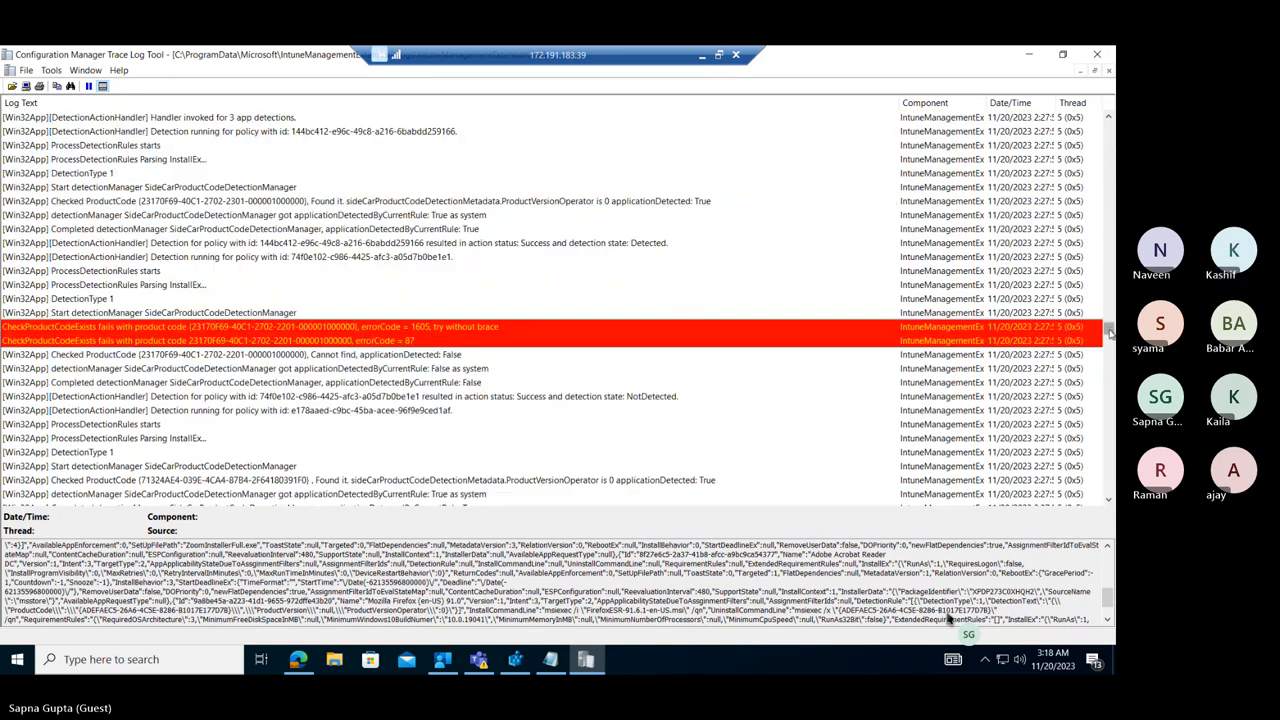
scroll(1108, 328, "down", 9)
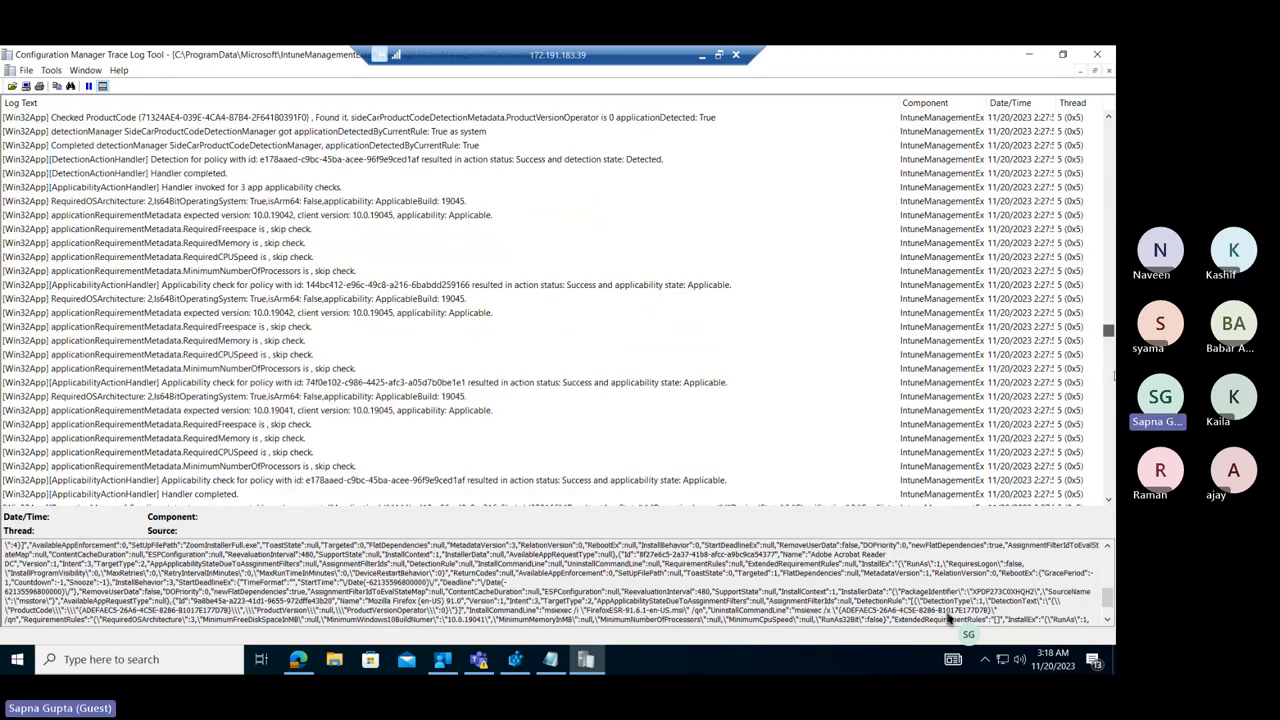
left_click_drag(1108, 330, 1109, 378)
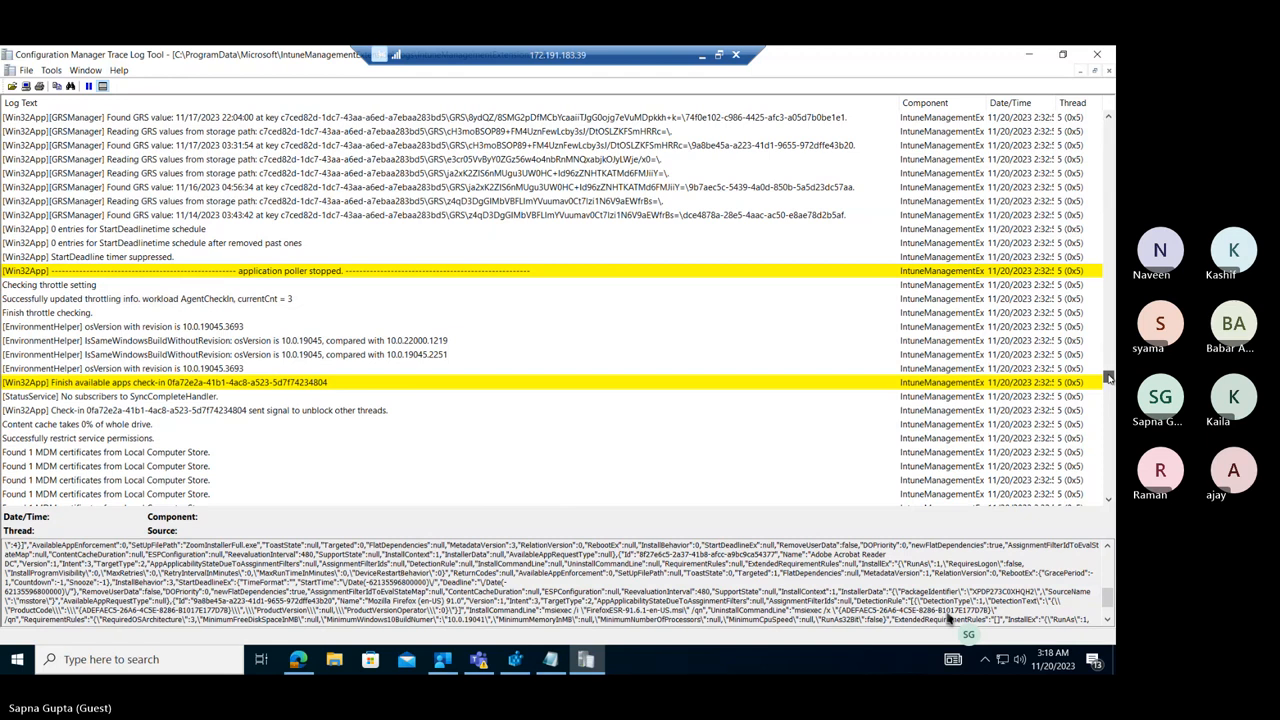
left_click_drag(1109, 378, 338, 386)
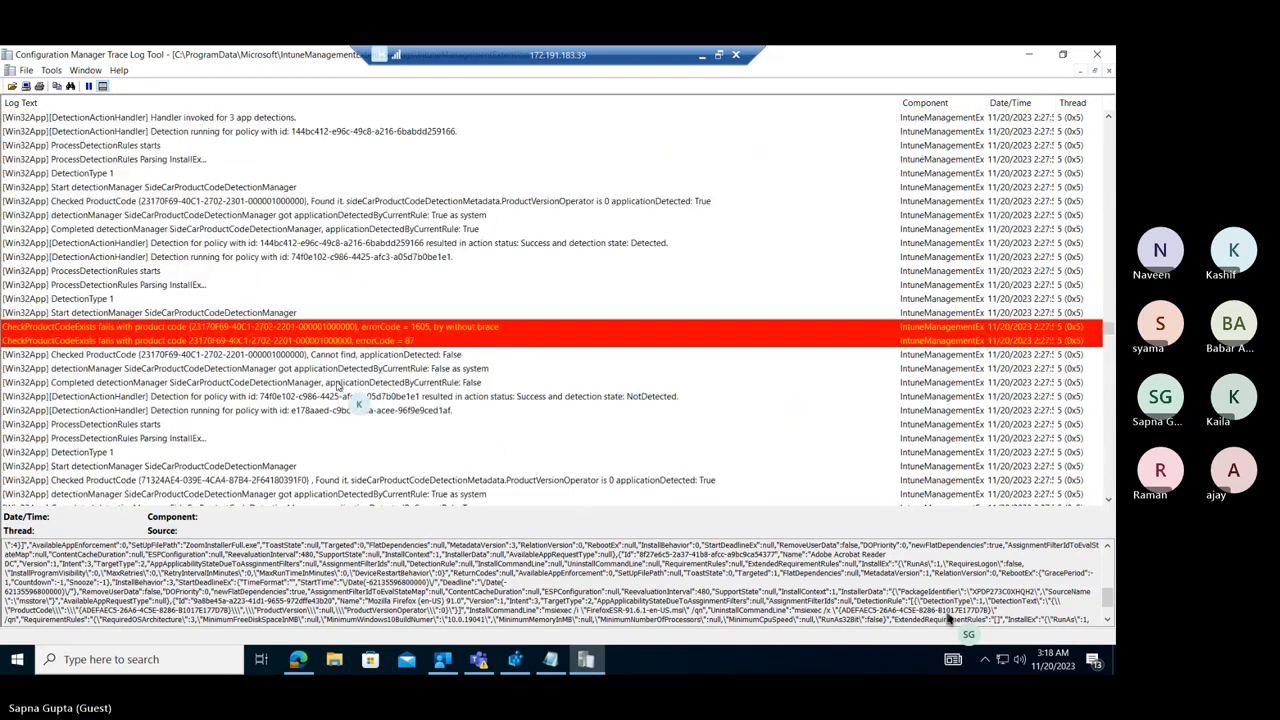
left_click(272, 398)
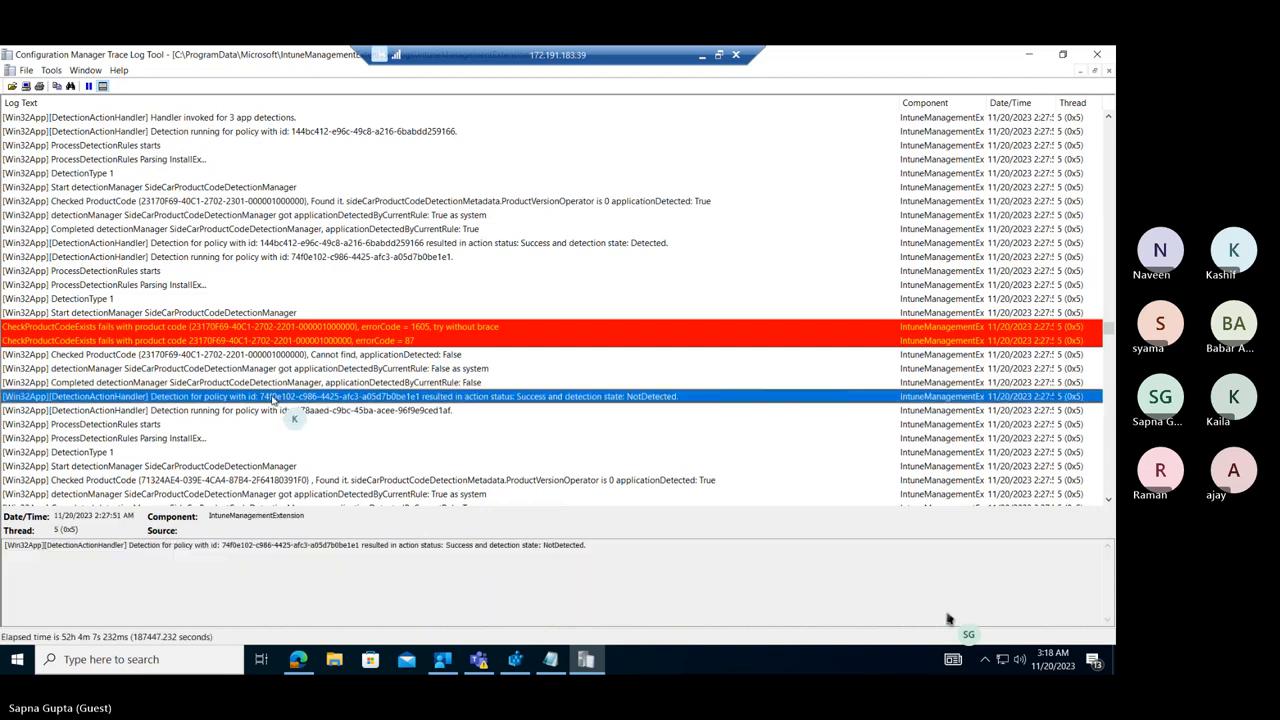
Search the log downward for "zoom" from the selected detection result, stepping through the matches to the 3:13 AM "Get policies" entry.
key("ctrl+f")
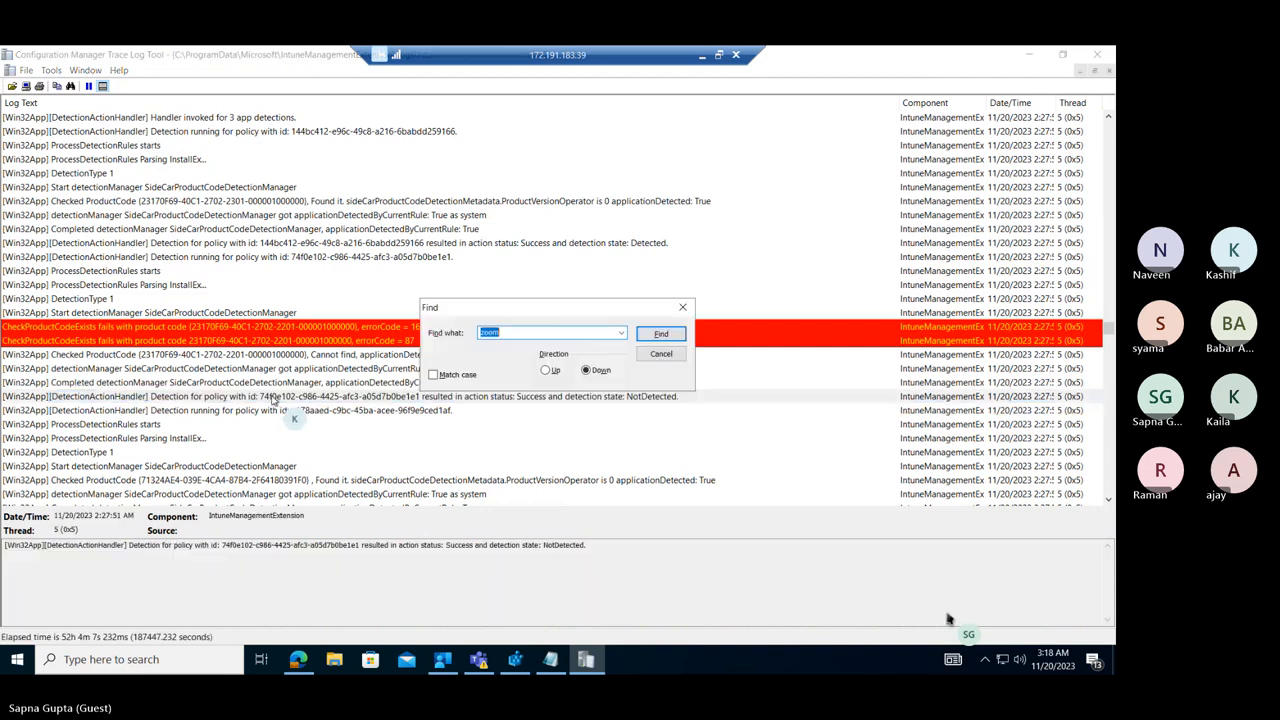
left_click(658, 334)
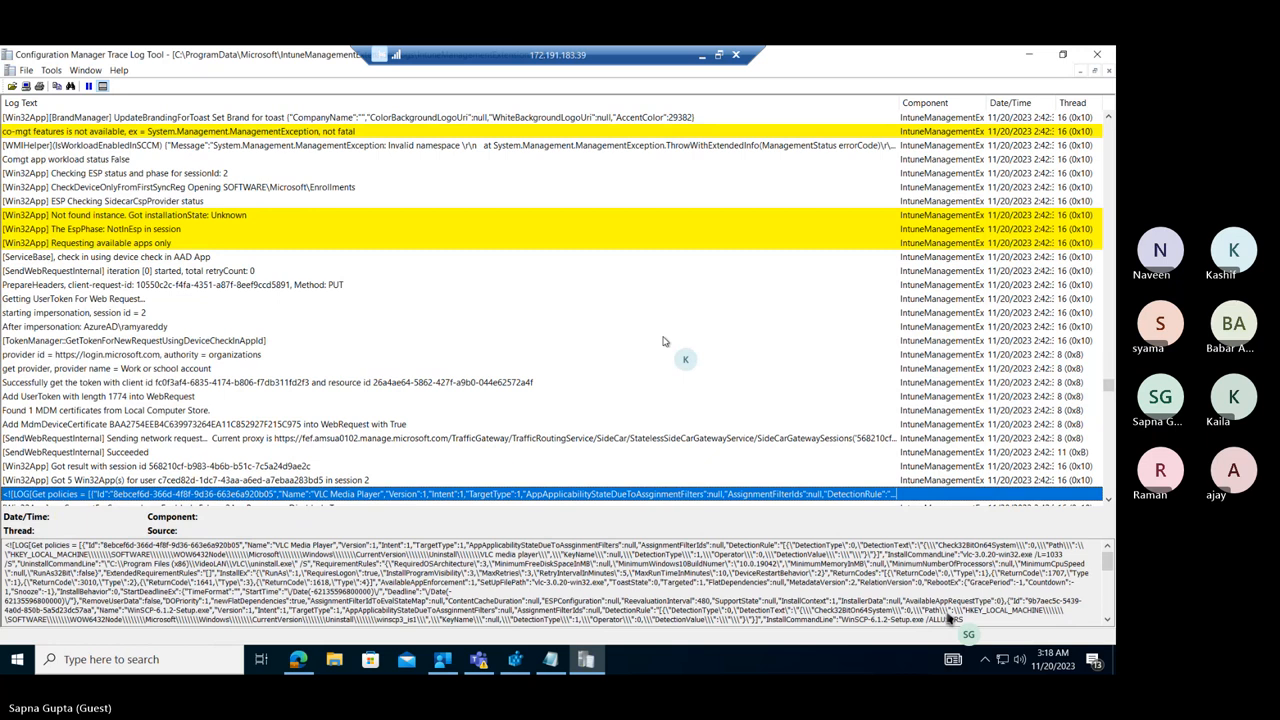
key("ctrl+f")
left_click(677, 340)
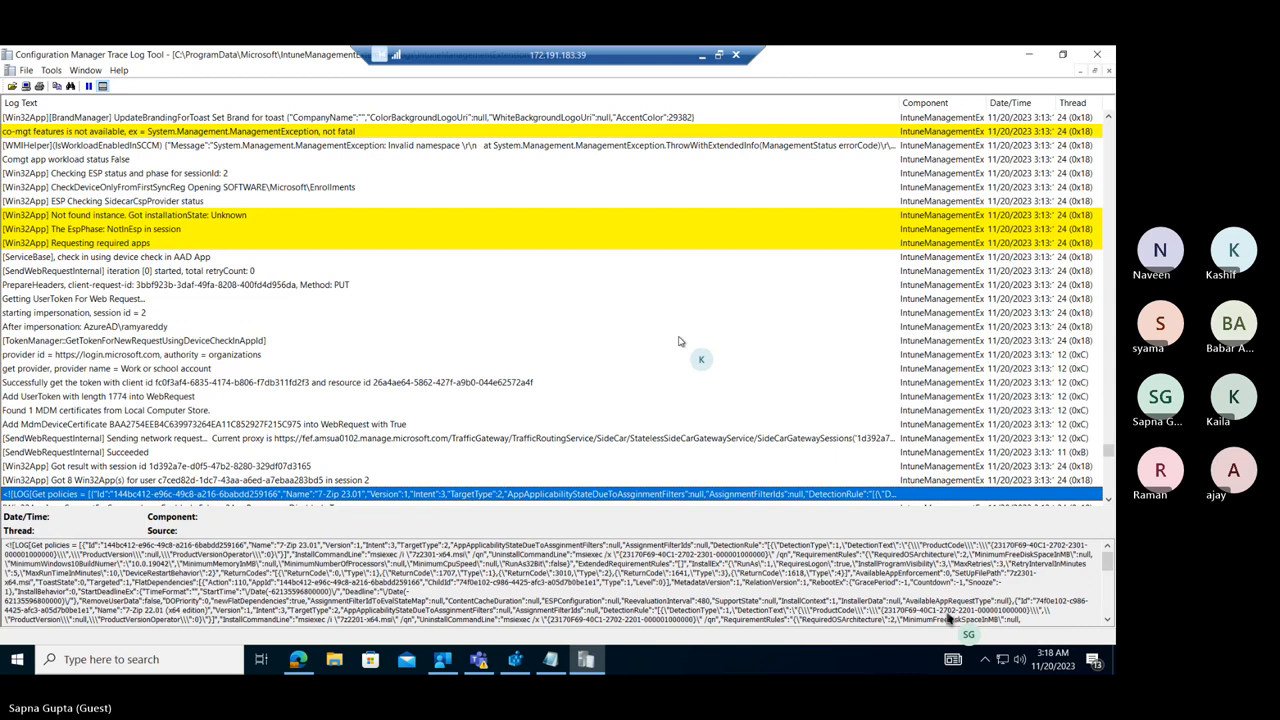
key("ctrl+f")
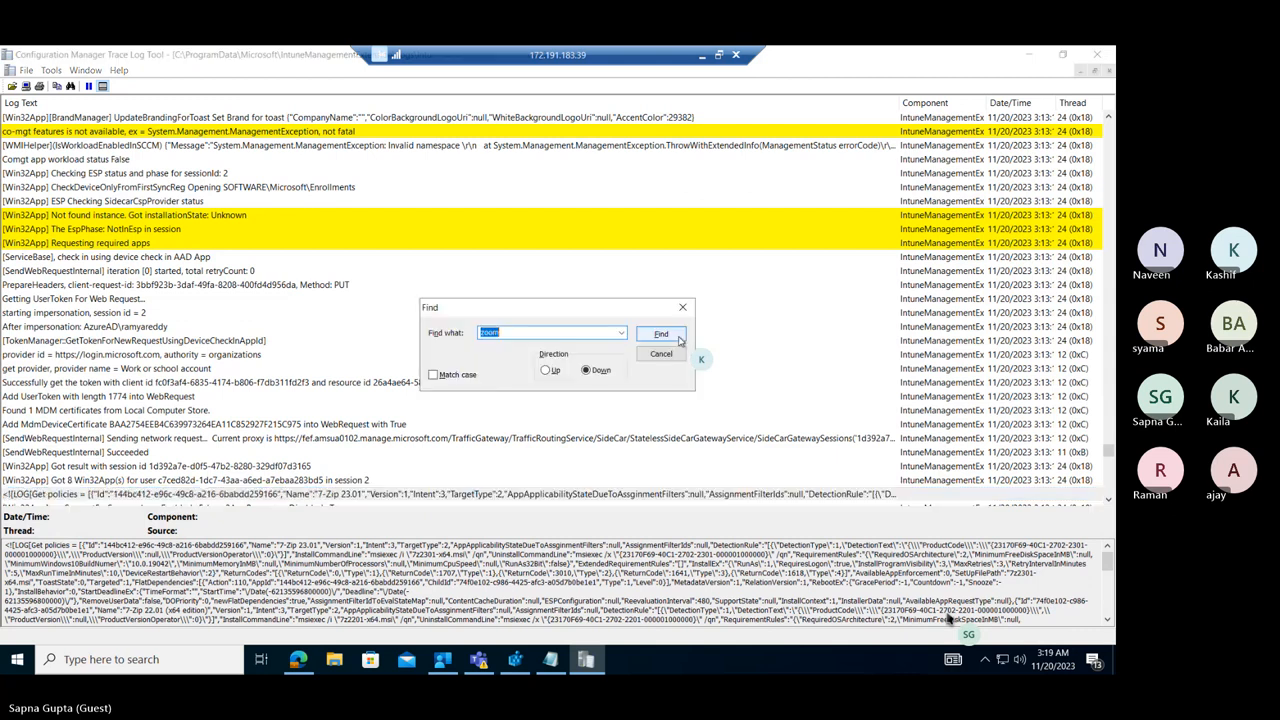
left_click(679, 340)
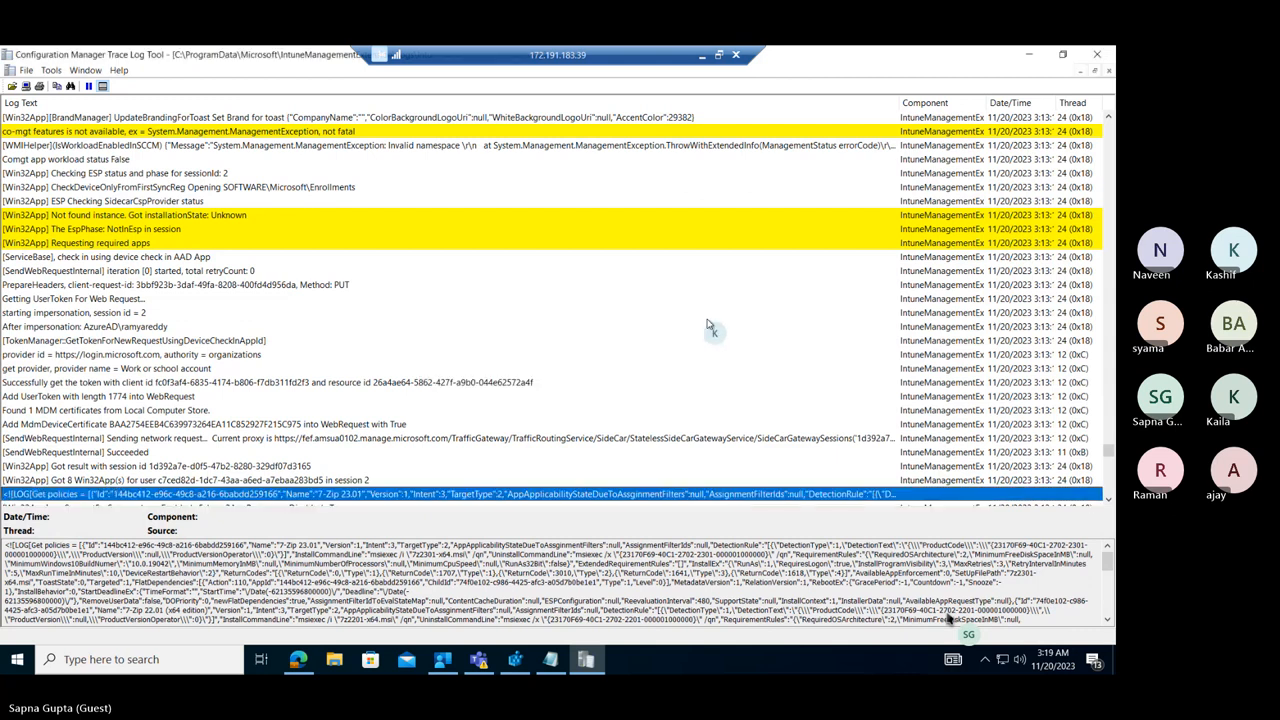
Examine the reevaluation, reporting, detection and applicability entries that follow the 11/20/2023 3:13 AM "Get policies" entry.
left_click(1108, 500)
left_click(1108, 500)
left_click(1108, 500)
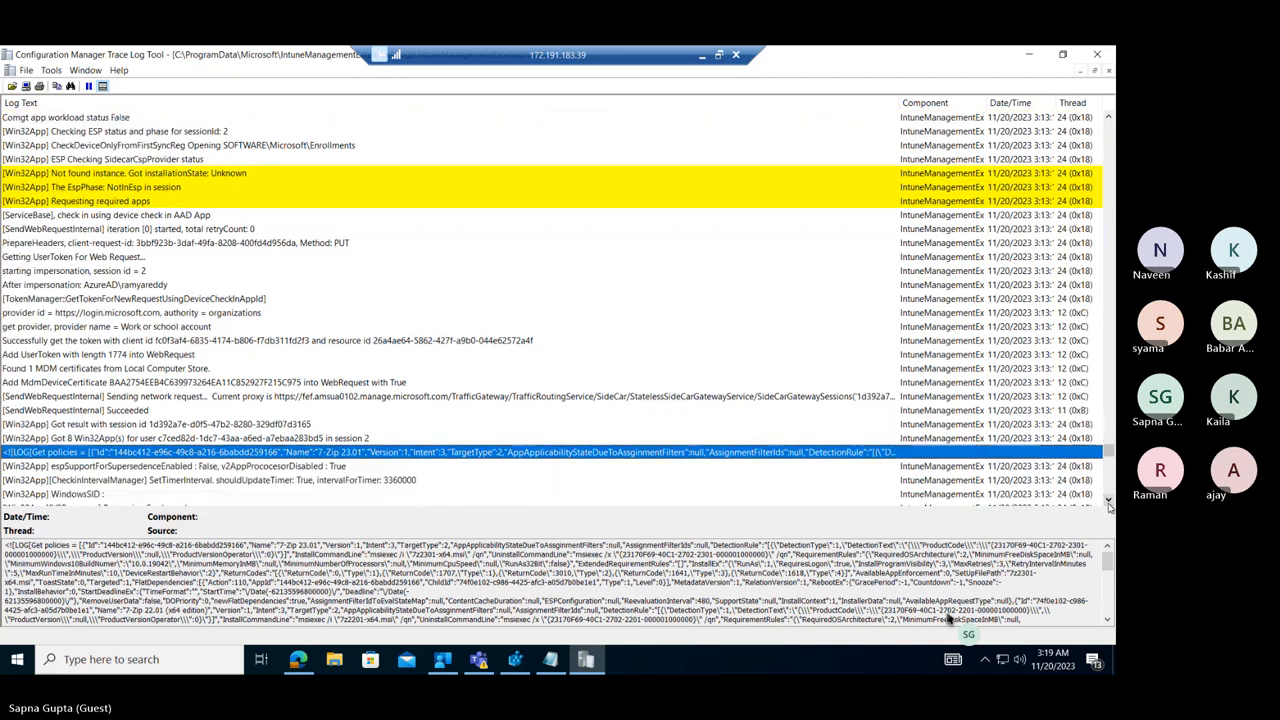
left_click(1108, 500)
left_click(1108, 502)
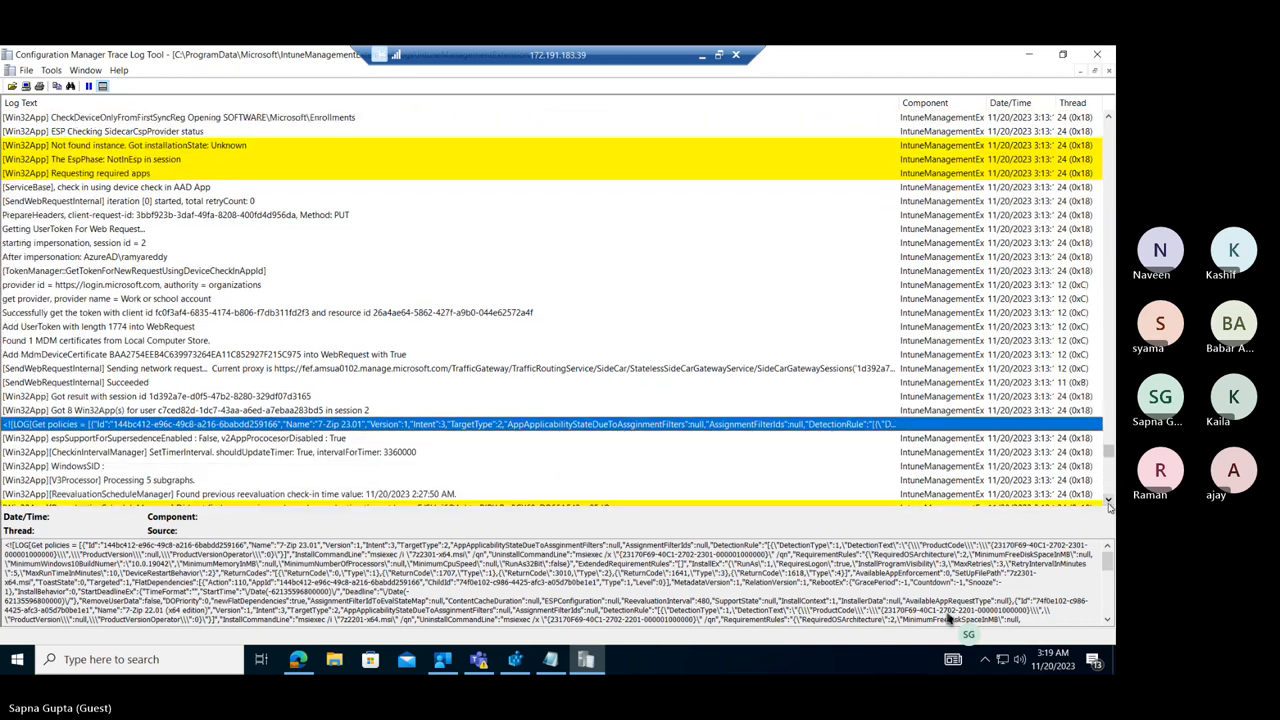
left_click(1108, 502)
left_click(1108, 502)
left_click(1108, 502)
left_click(1108, 502)
left_click(1108, 502)
left_click(1108, 502)
left_click(1108, 502)
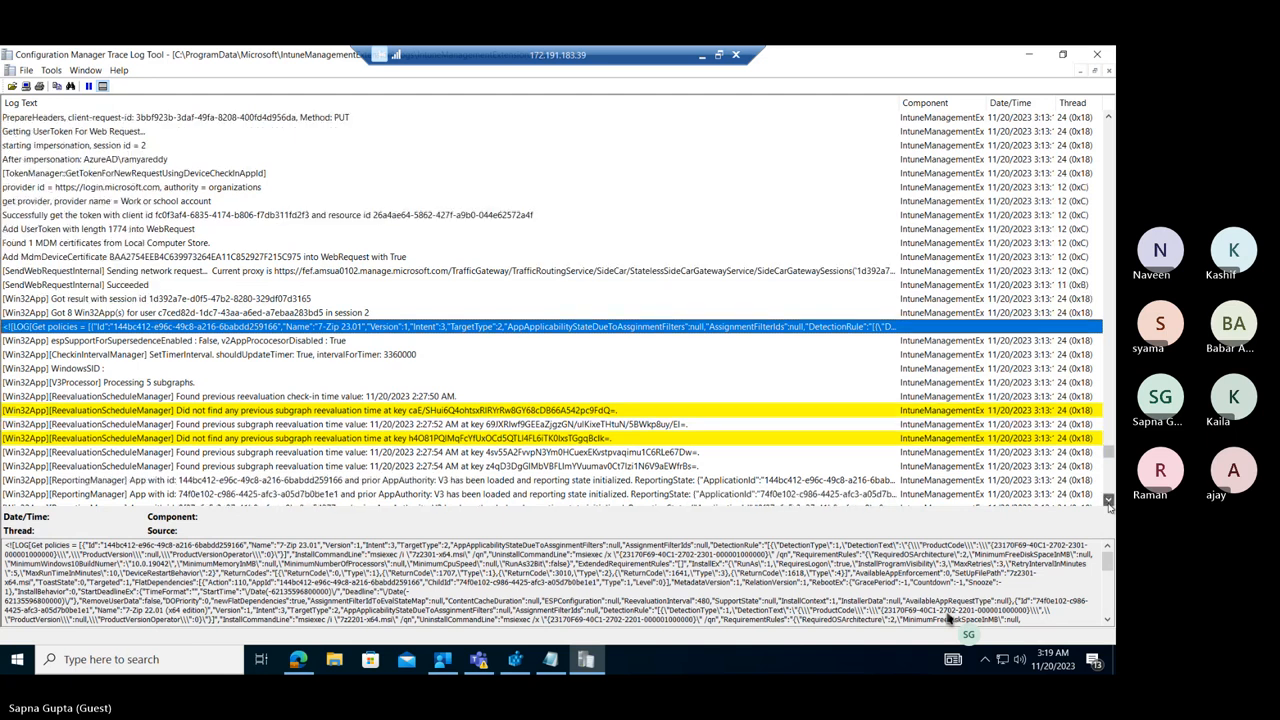
left_click(1108, 502)
left_click(1108, 502)
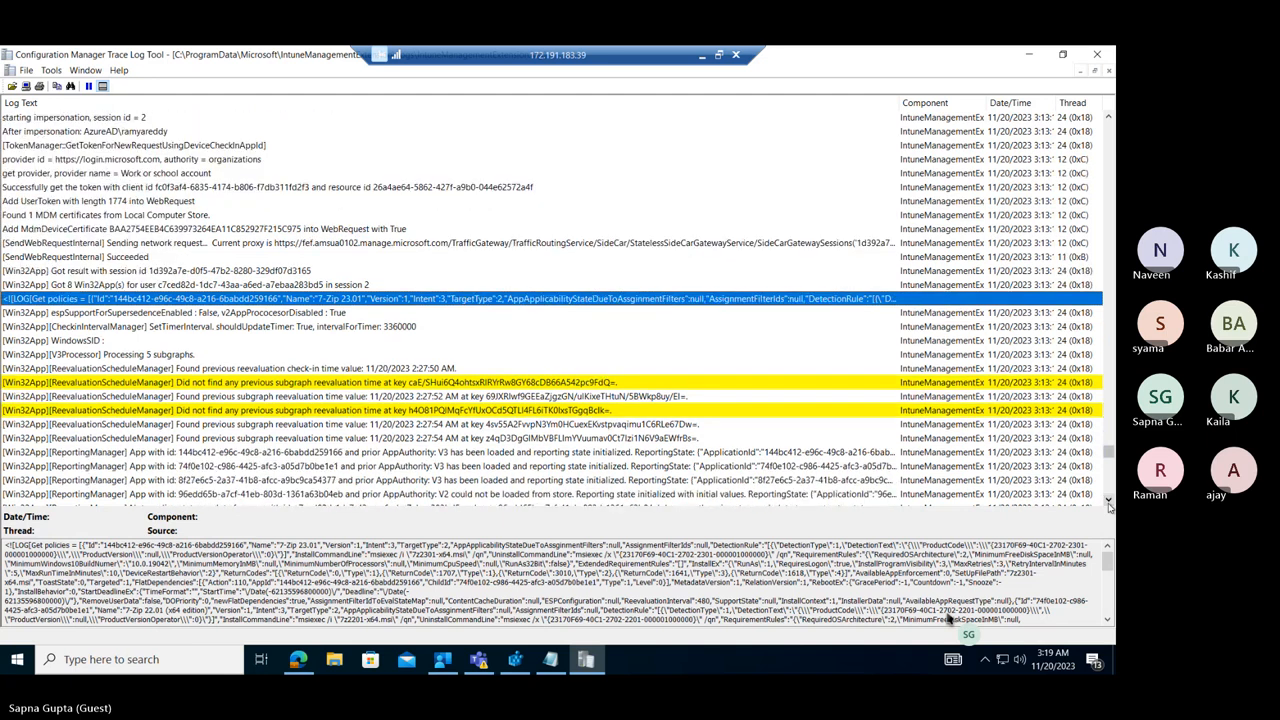
left_click(1108, 502)
left_click(1108, 502)
left_click(1108, 502)
left_click(1108, 502)
left_click(1108, 502)
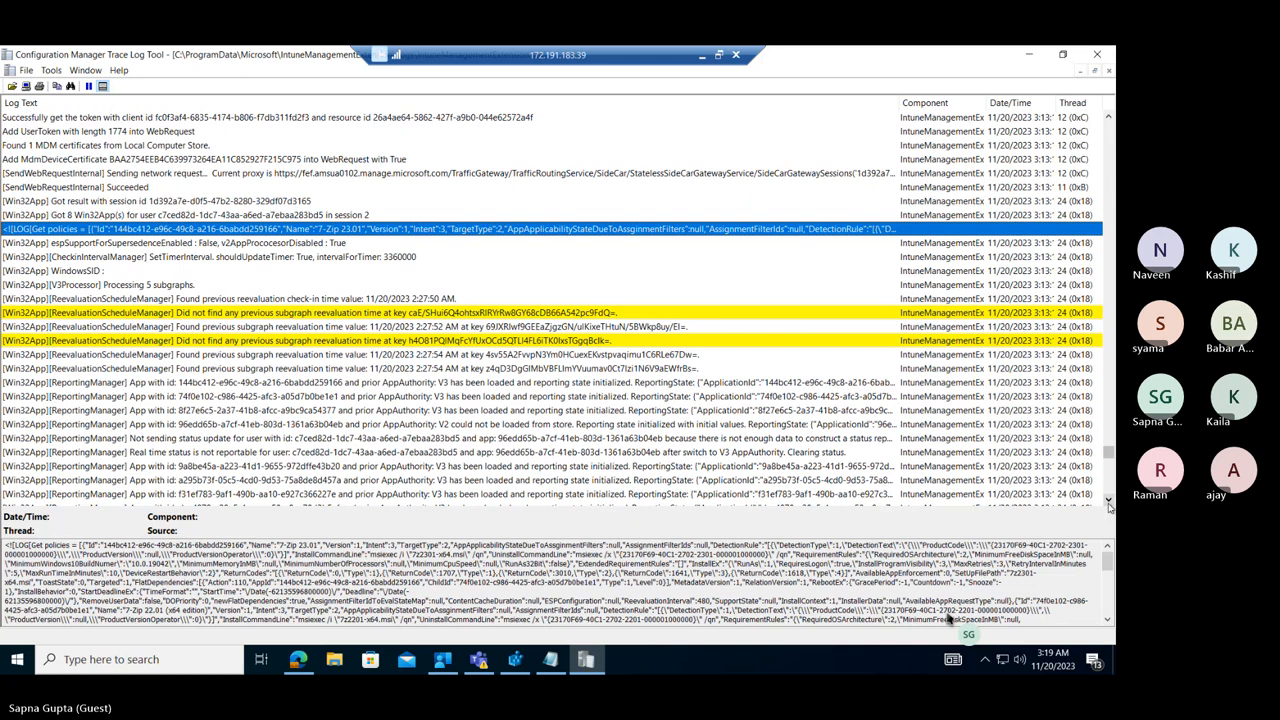
left_click(1108, 502)
left_click(1108, 502)
left_click(1108, 502)
left_click(1108, 502)
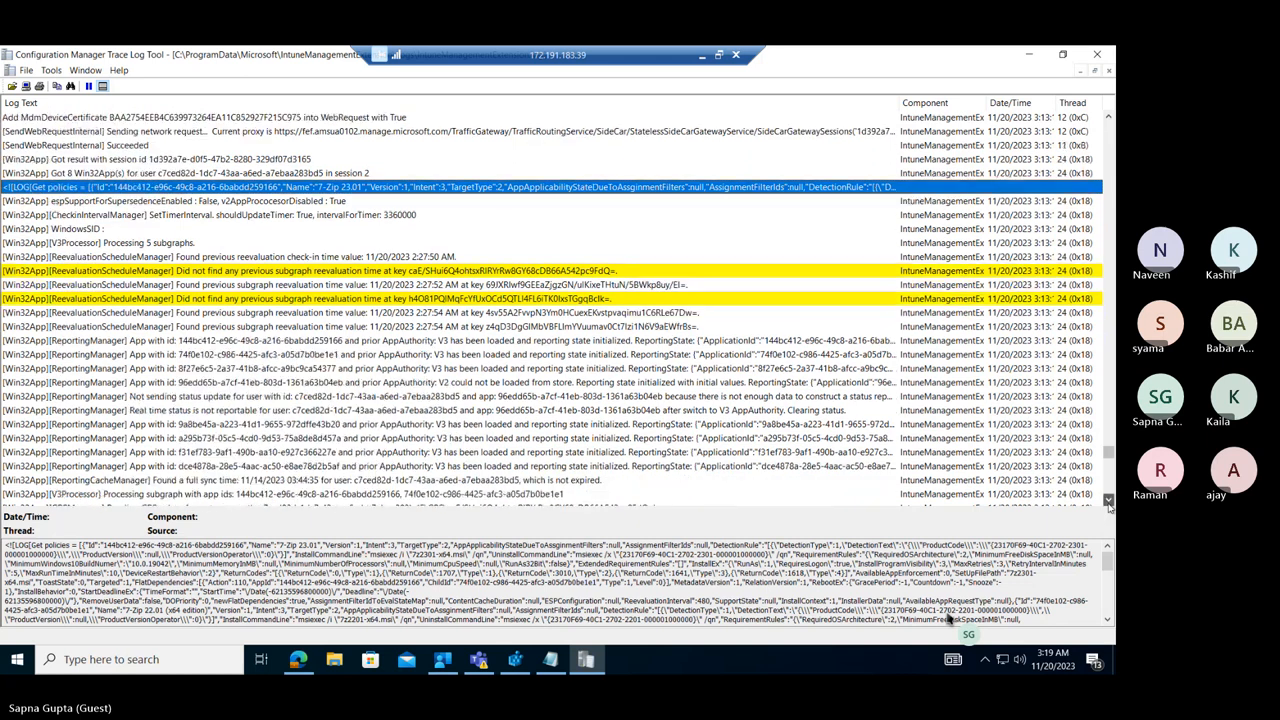
left_click(1108, 502)
left_click(1108, 502)
left_click(1108, 502)
left_click(1108, 502)
left_click(1108, 502)
left_click(1108, 502)
left_click(1108, 502)
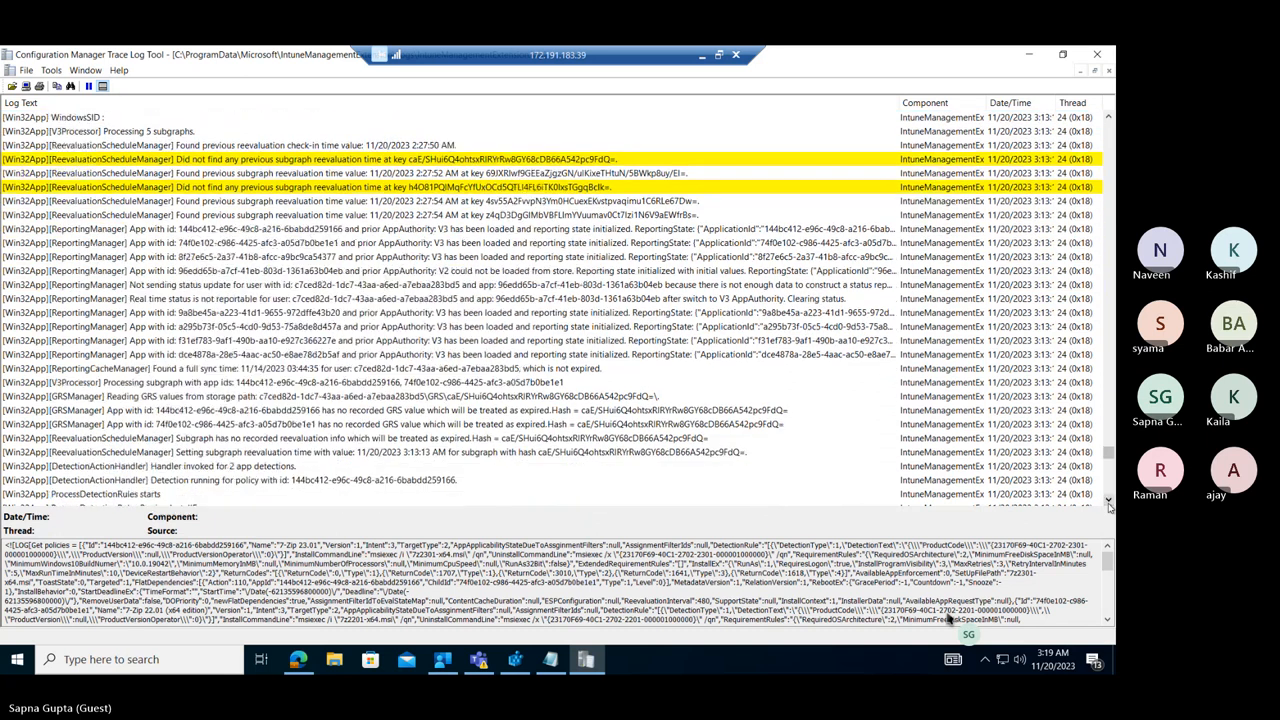
left_click(1108, 502)
left_click(1108, 502)
left_click(1108, 502)
left_click(1108, 502)
left_click(1108, 502)
left_click(1108, 502)
left_click(1108, 502)
left_click(1108, 502)
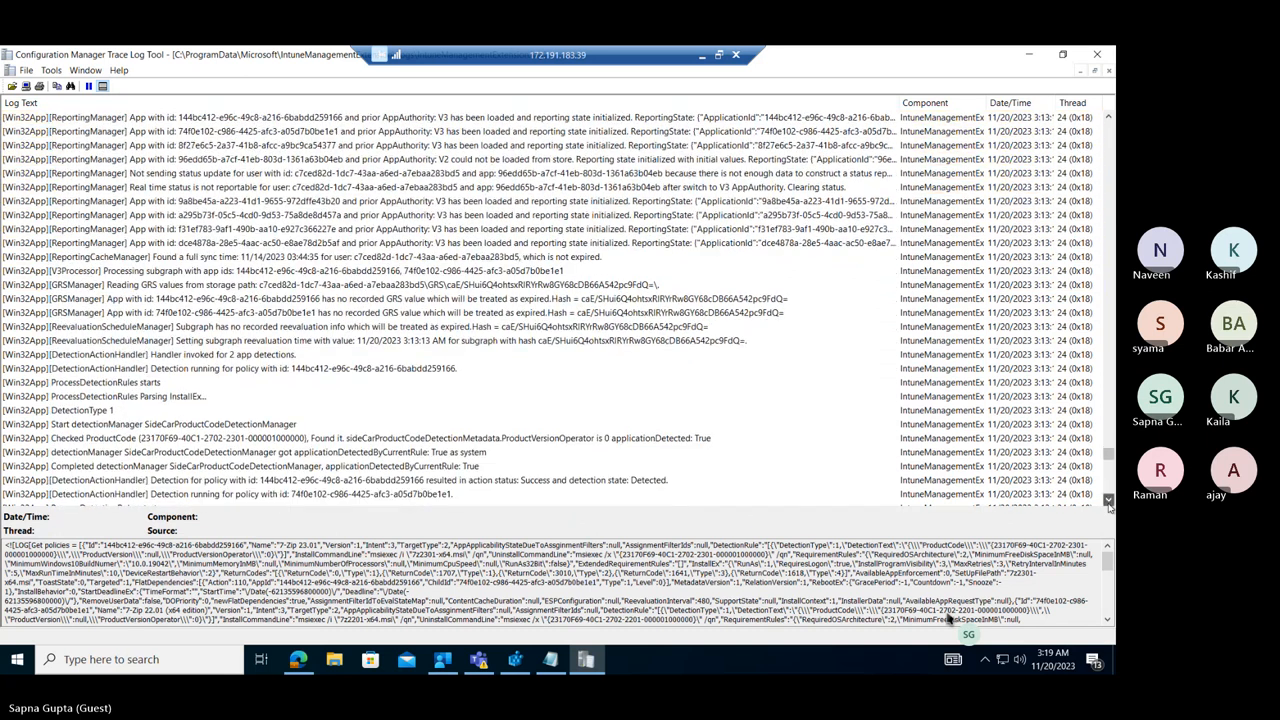
left_click(1108, 502)
left_click(1108, 502)
left_click(1108, 502)
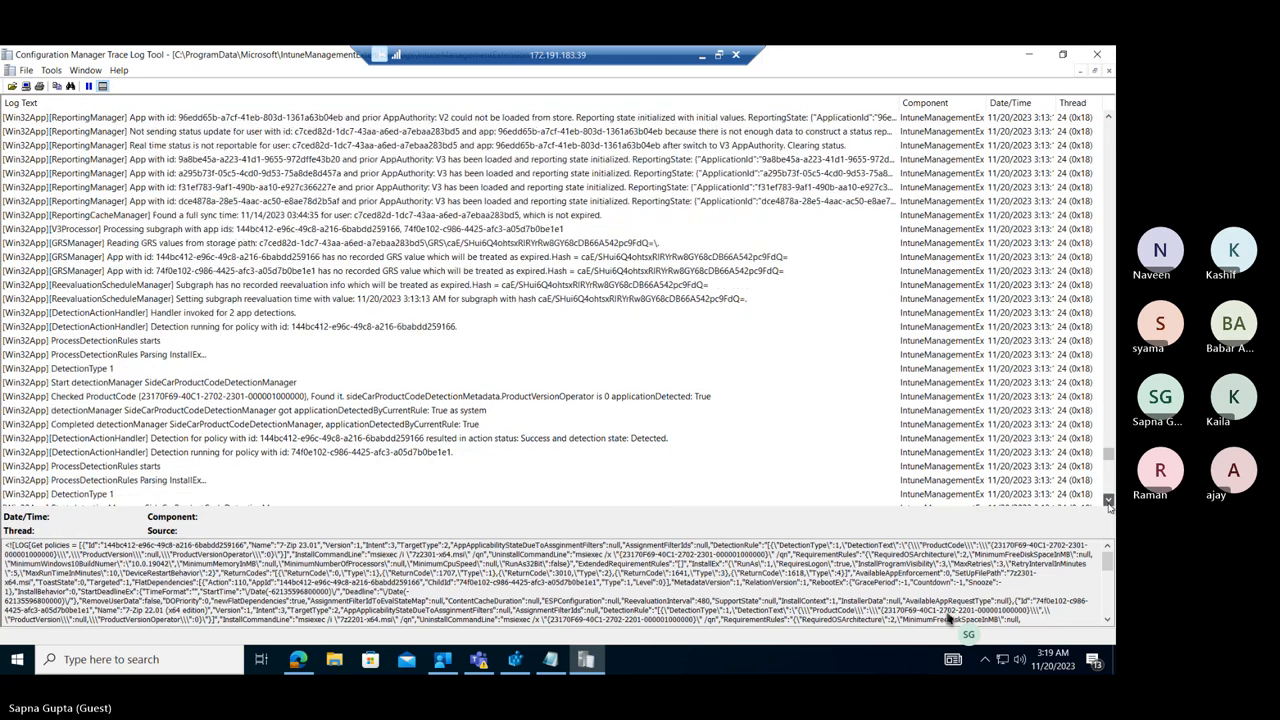
left_click(1108, 502)
left_click(1108, 502)
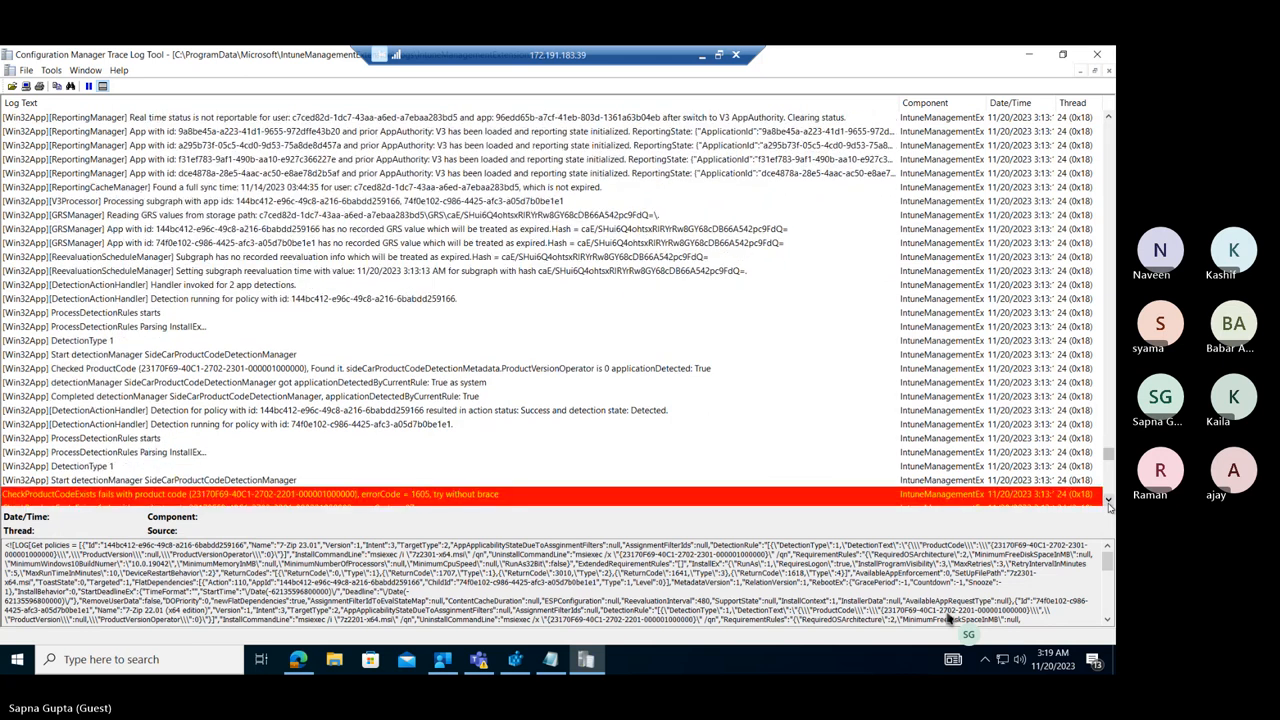
left_click(1108, 502)
left_click(1108, 502)
left_click(1108, 502)
left_click(1108, 502)
left_click(1108, 502)
left_click(1108, 502)
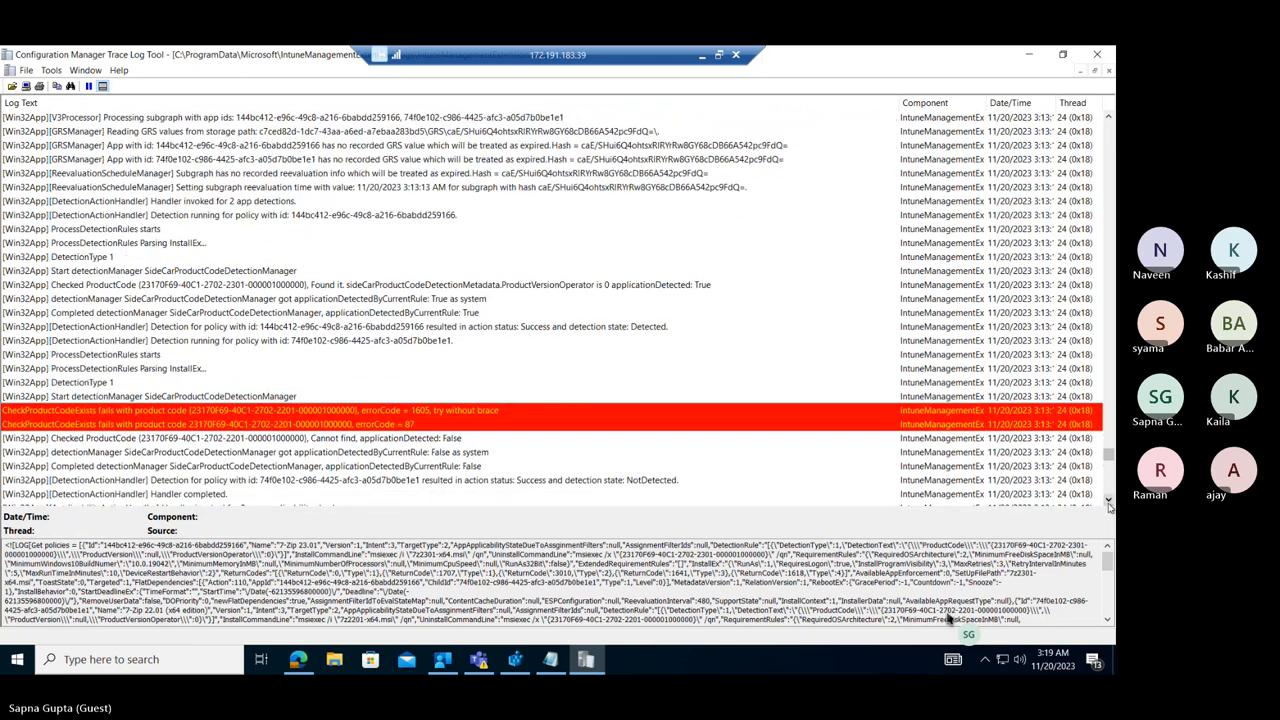
left_click(1108, 502)
left_click(1108, 502)
left_click(1108, 502)
left_click(1108, 502)
left_click(1108, 502)
left_click(1108, 502)
left_click(1108, 502)
left_click(1108, 502)
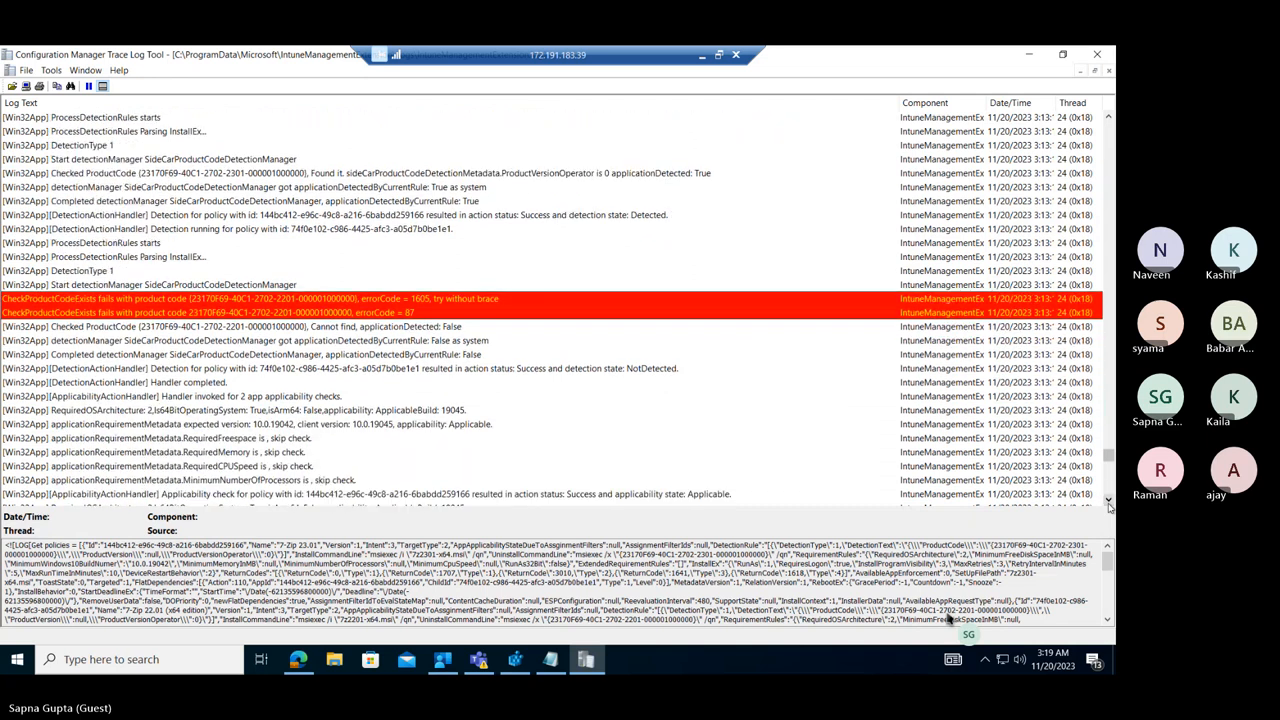
left_click(1108, 502)
left_click(1108, 502)
left_click(1108, 502)
left_click(1108, 502)
left_click(1108, 502)
left_click(1108, 502)
left_click(1108, 502)
left_click(1108, 502)
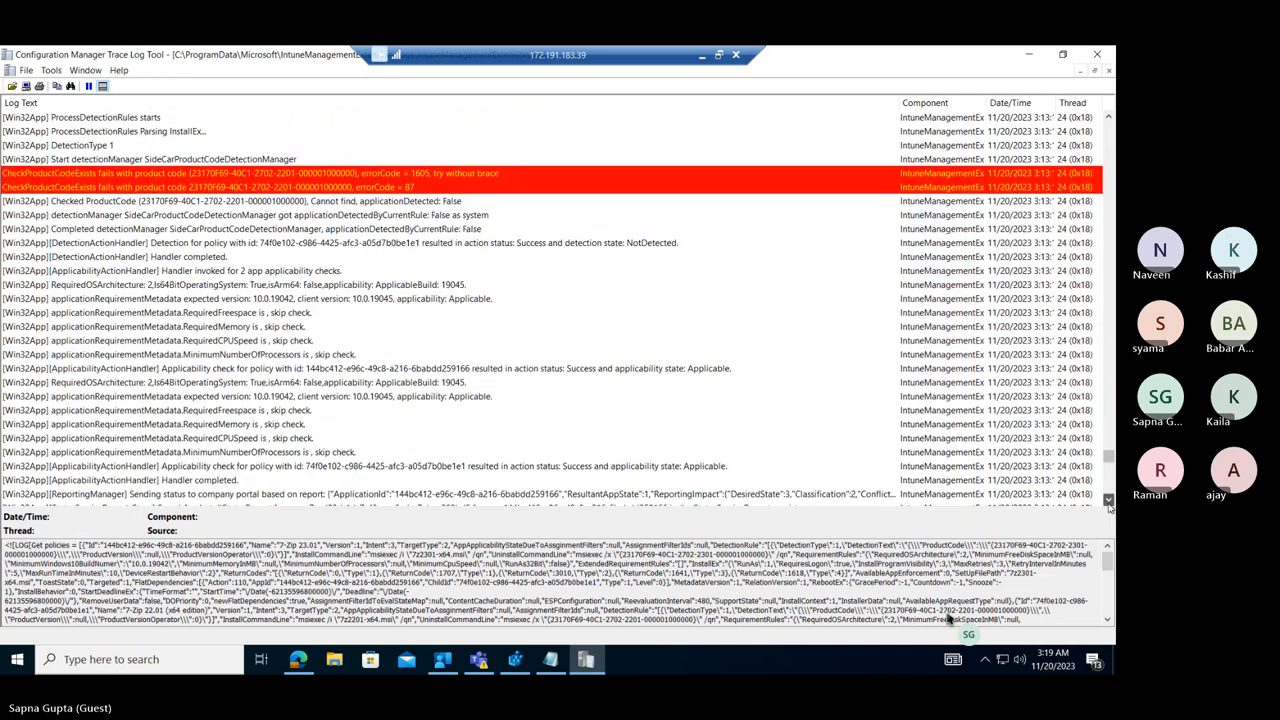
left_click(1108, 502)
left_click(1108, 502)
left_click(1108, 502)
left_click(1108, 502)
left_click(1108, 502)
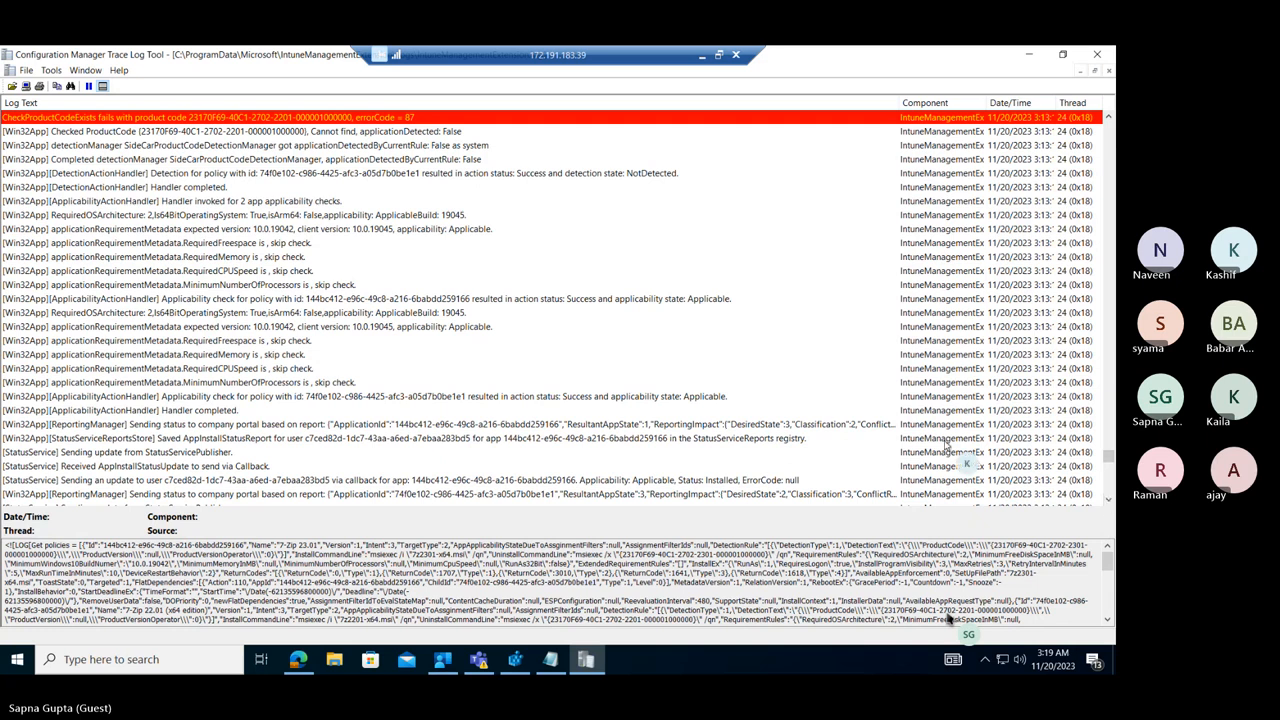
Find the next "zoom" match below the 3:13 AM detectionManager entry in the log.
left_click(158, 146)
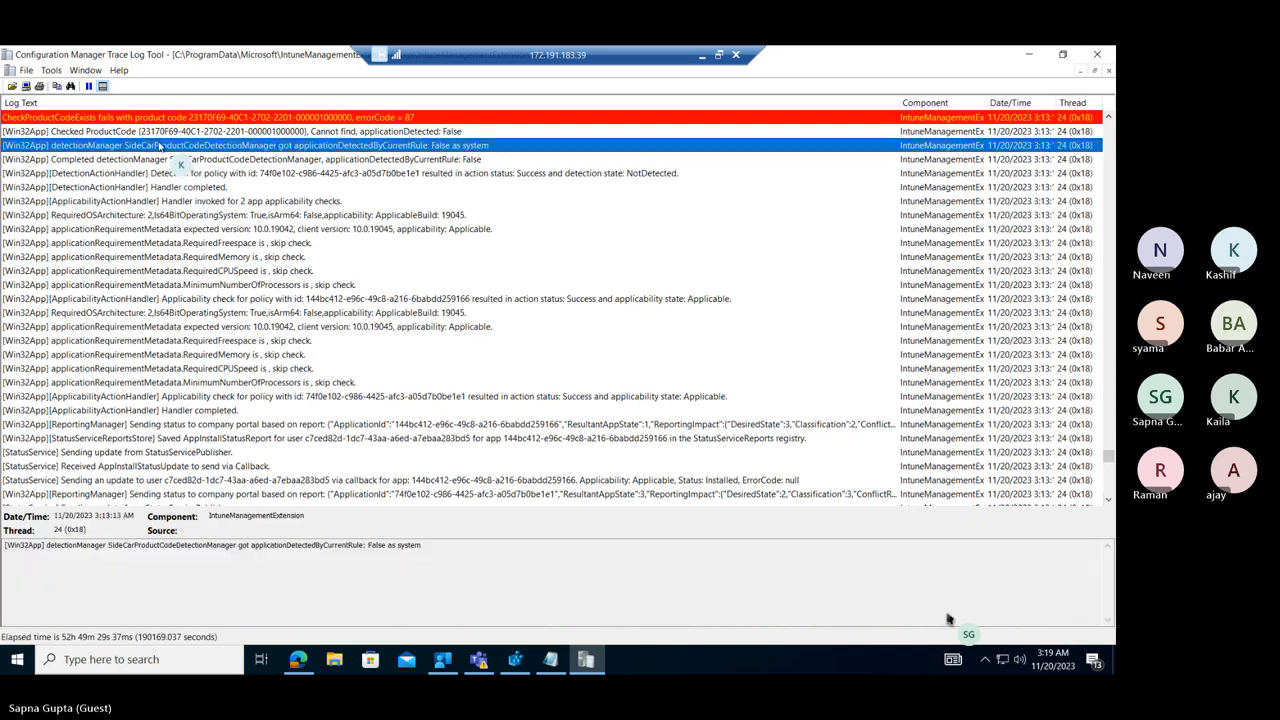
key("ctrl+f")
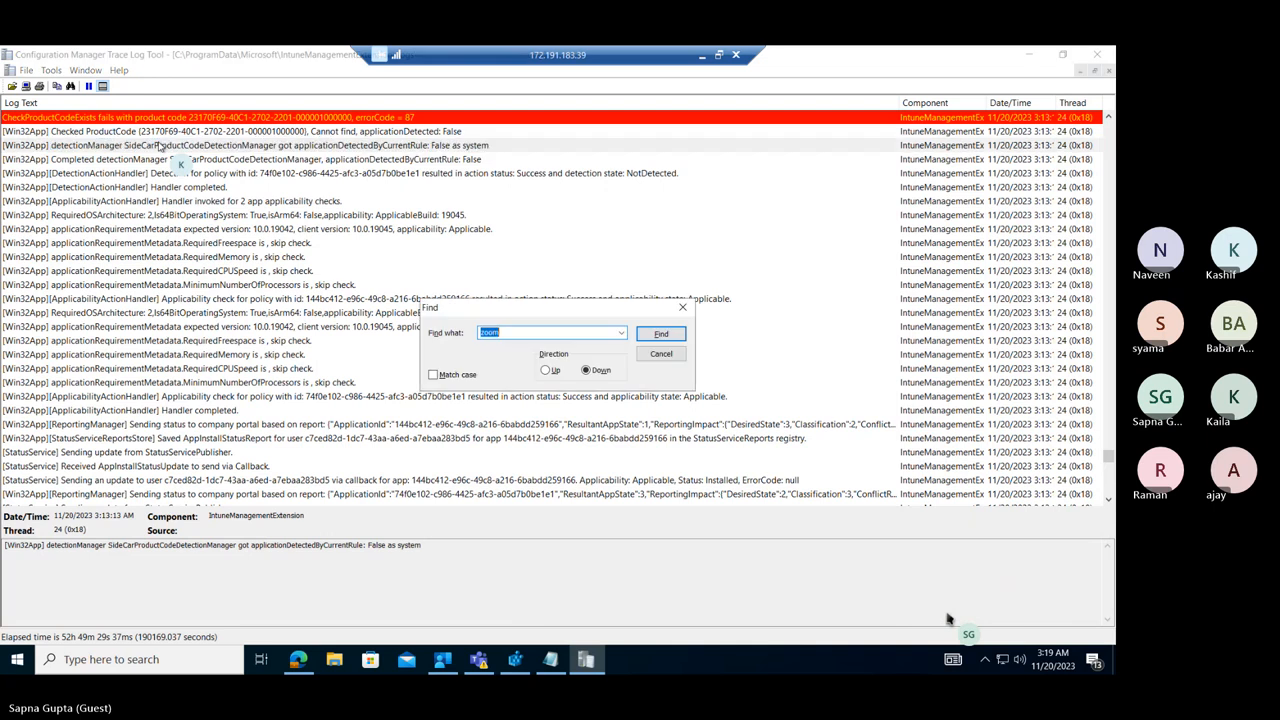
key("Escape")
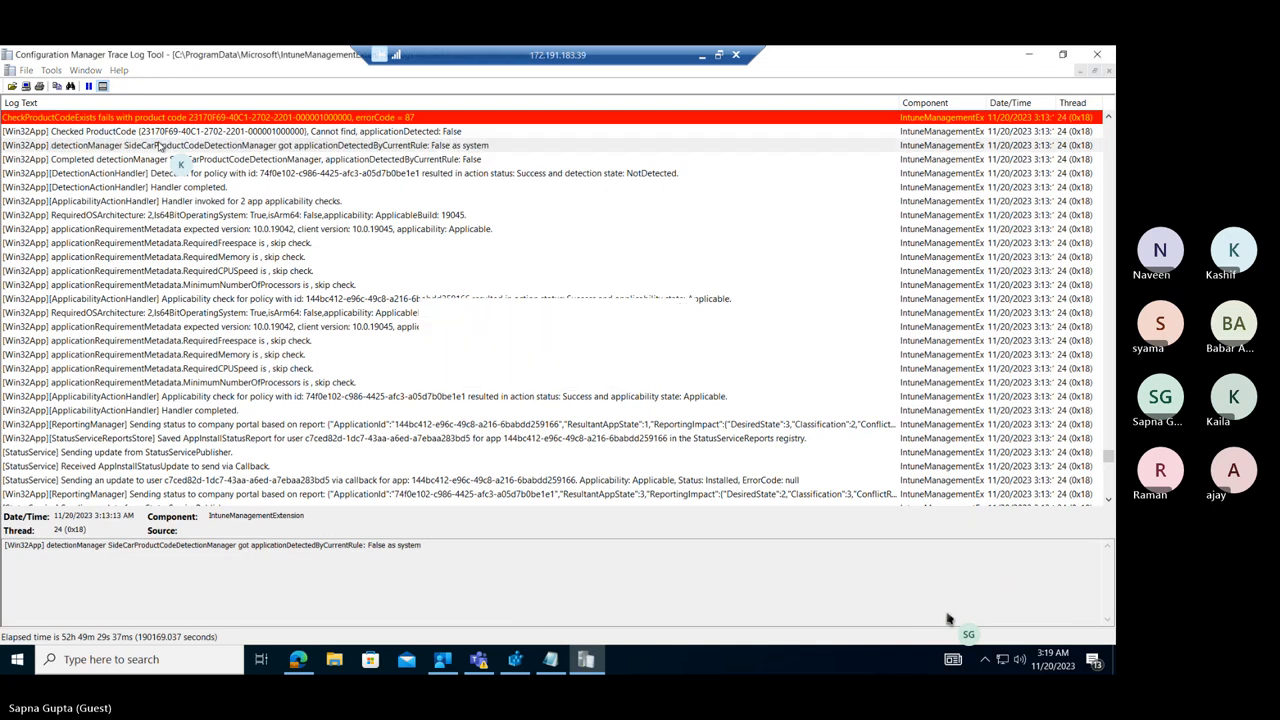
key("F3")
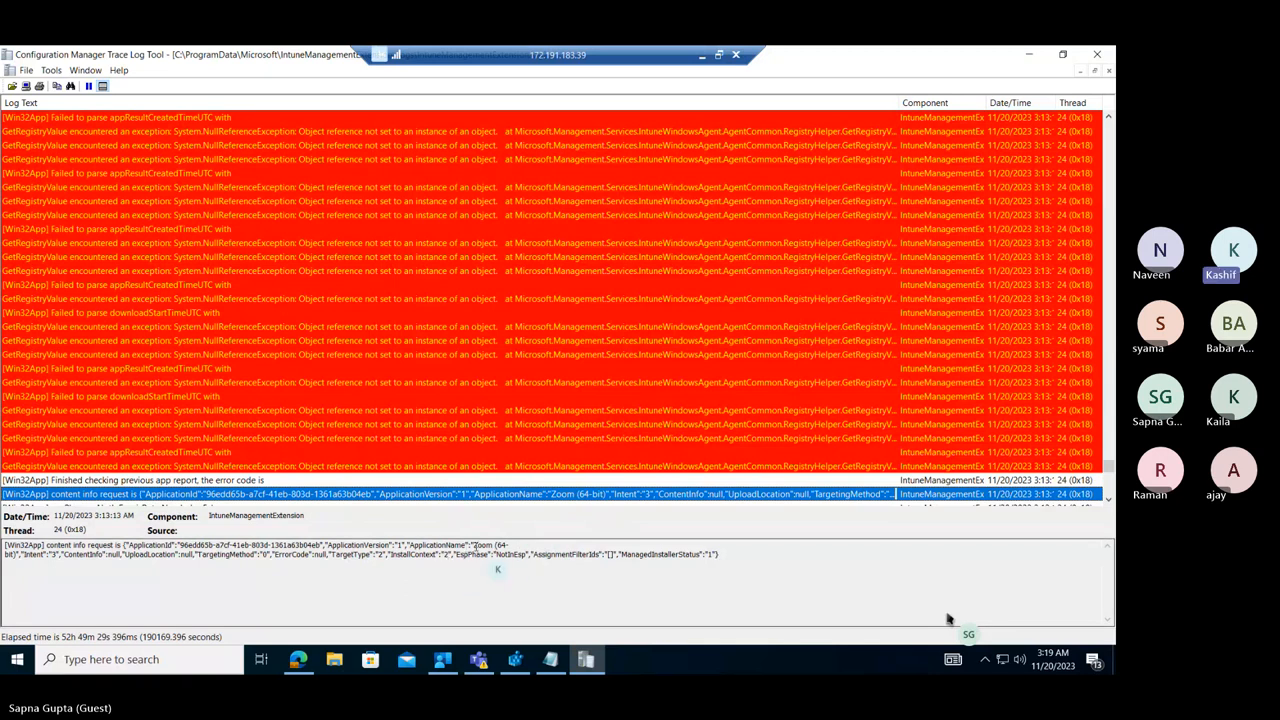
Examine the "content info request" entry for Zoom (64-bit), highlighting the application name and then the full request text in its details.
left_click_drag(475, 545, 18, 554)
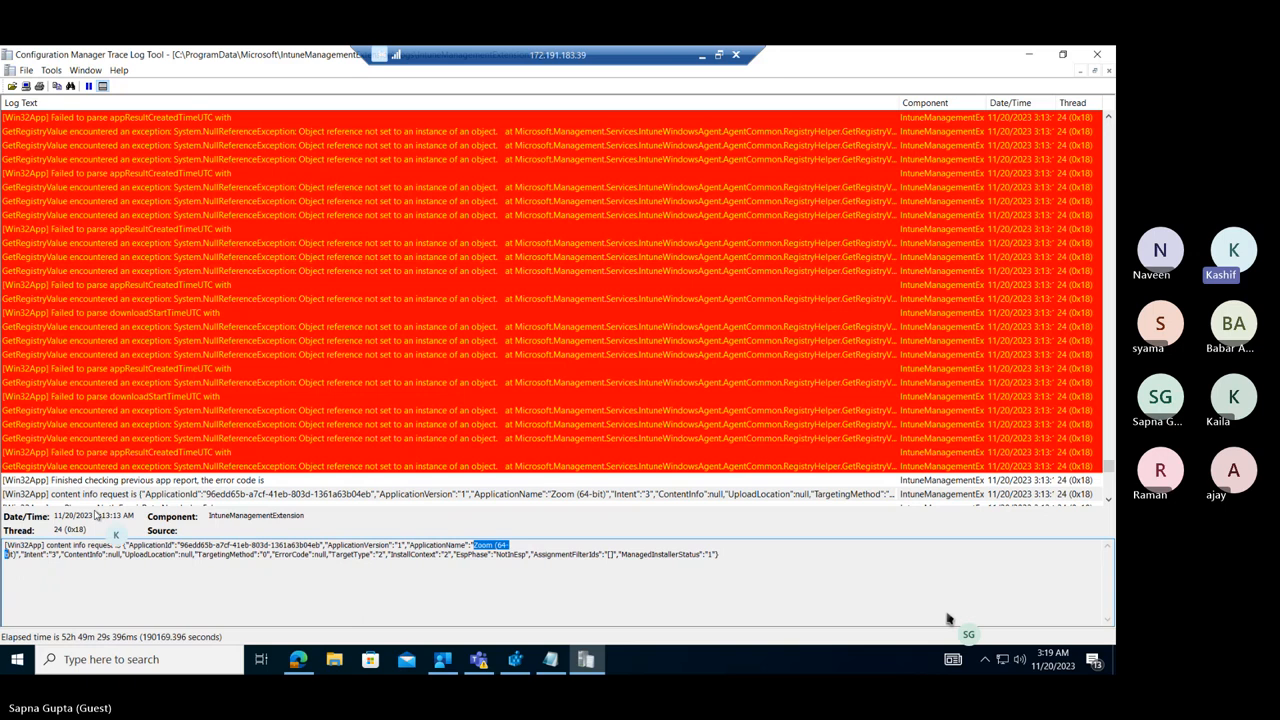
left_click(88, 496)
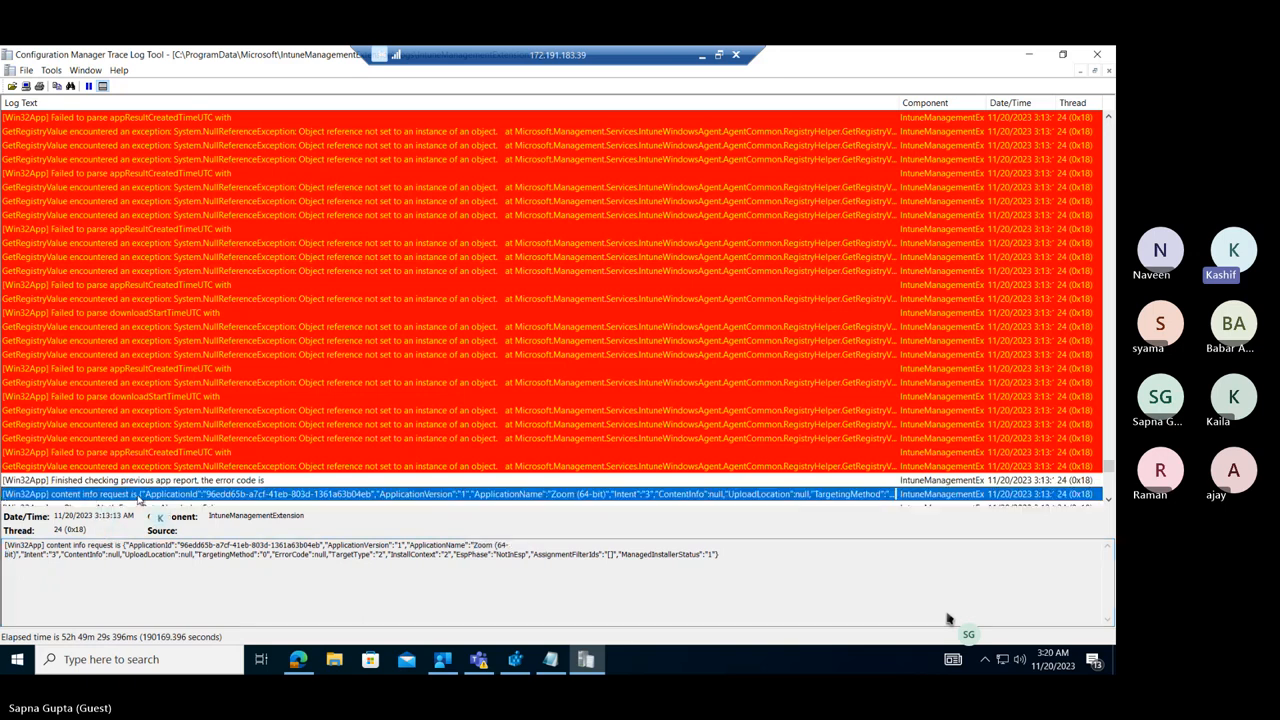
left_click_drag(746, 581, 36, 565)
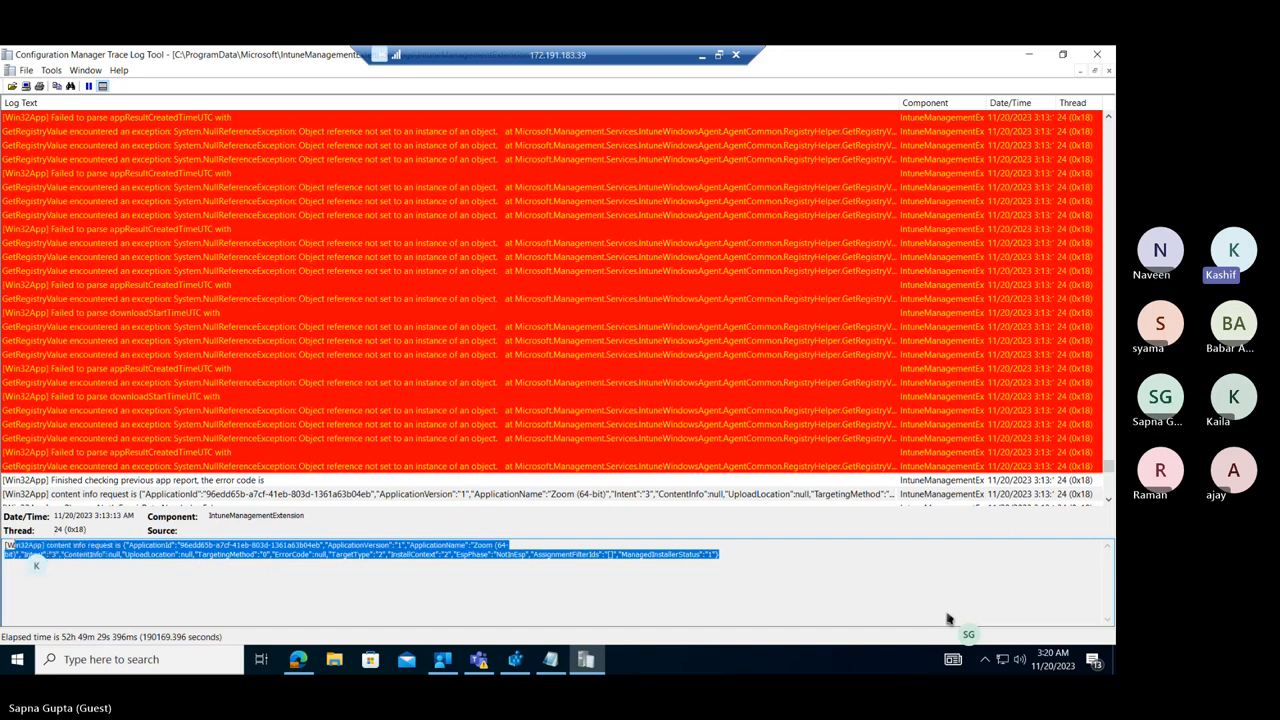
left_click(1108, 502)
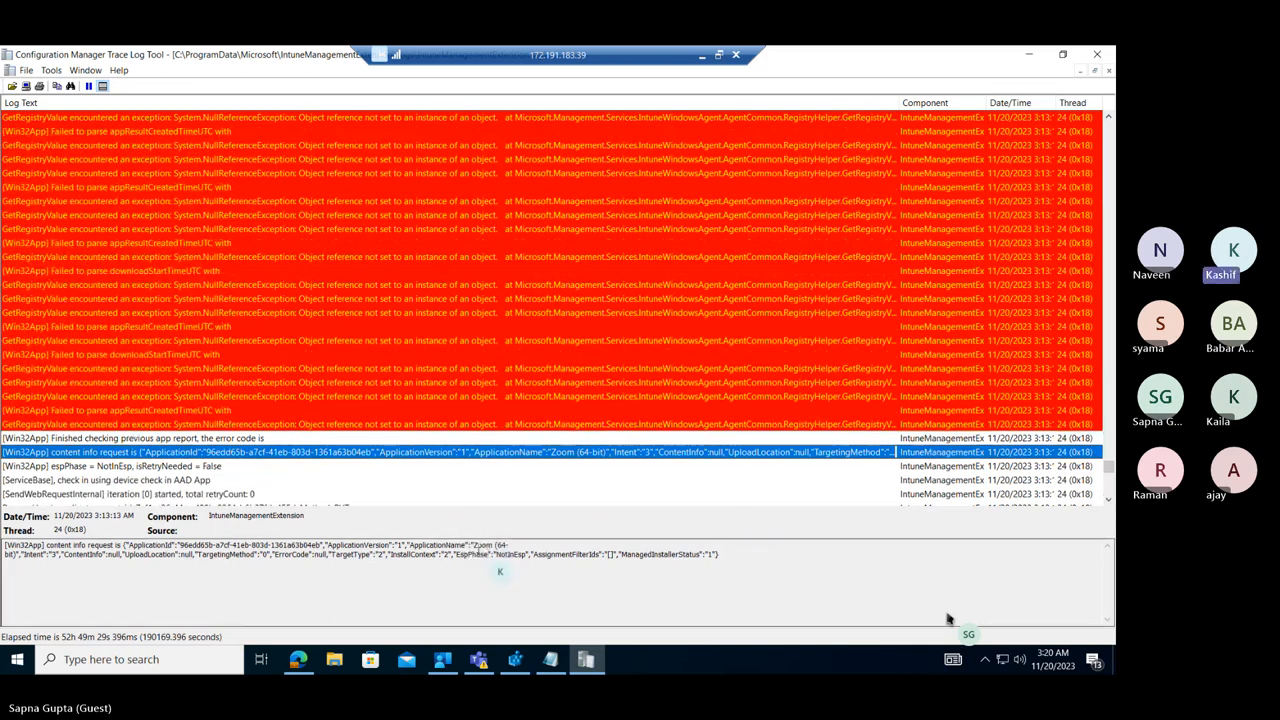
left_click(474, 546)
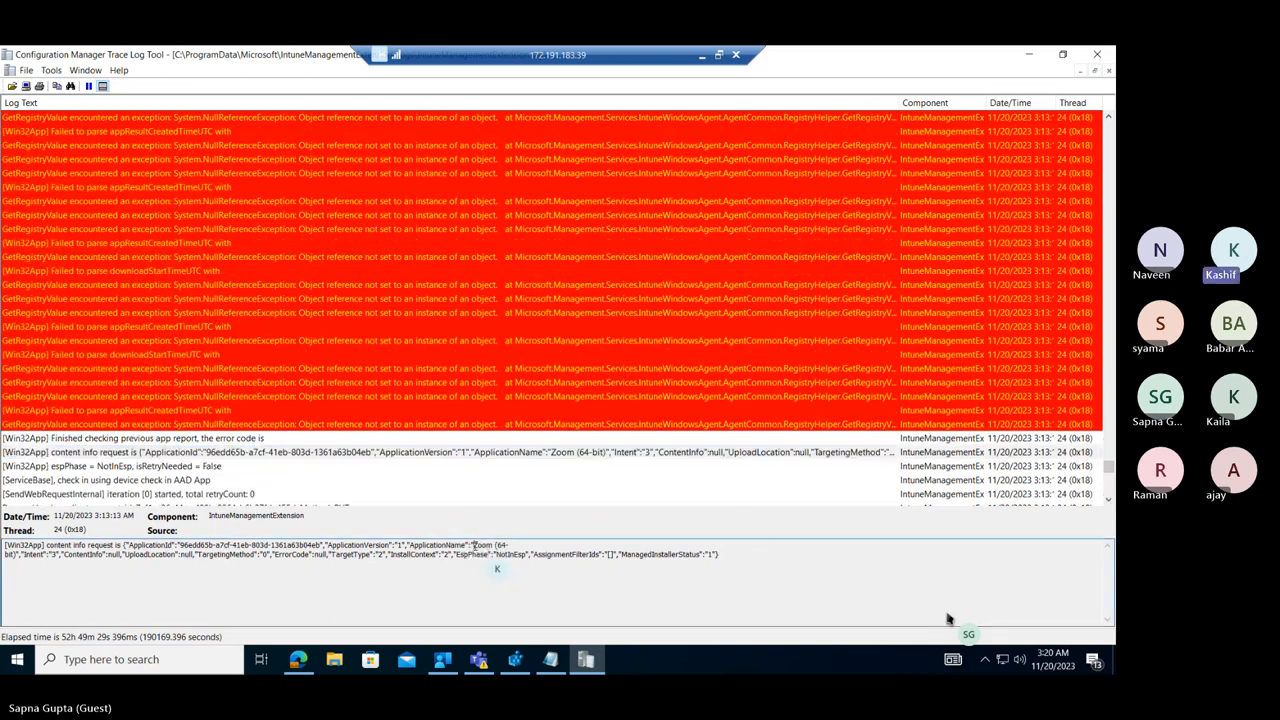
Copy the application name from the content info request details and search the log downward for "Zoom (64-bit" to the "Content cache miss" entry.
left_click_drag(474, 546, 10, 555)
key("ctrl+c")
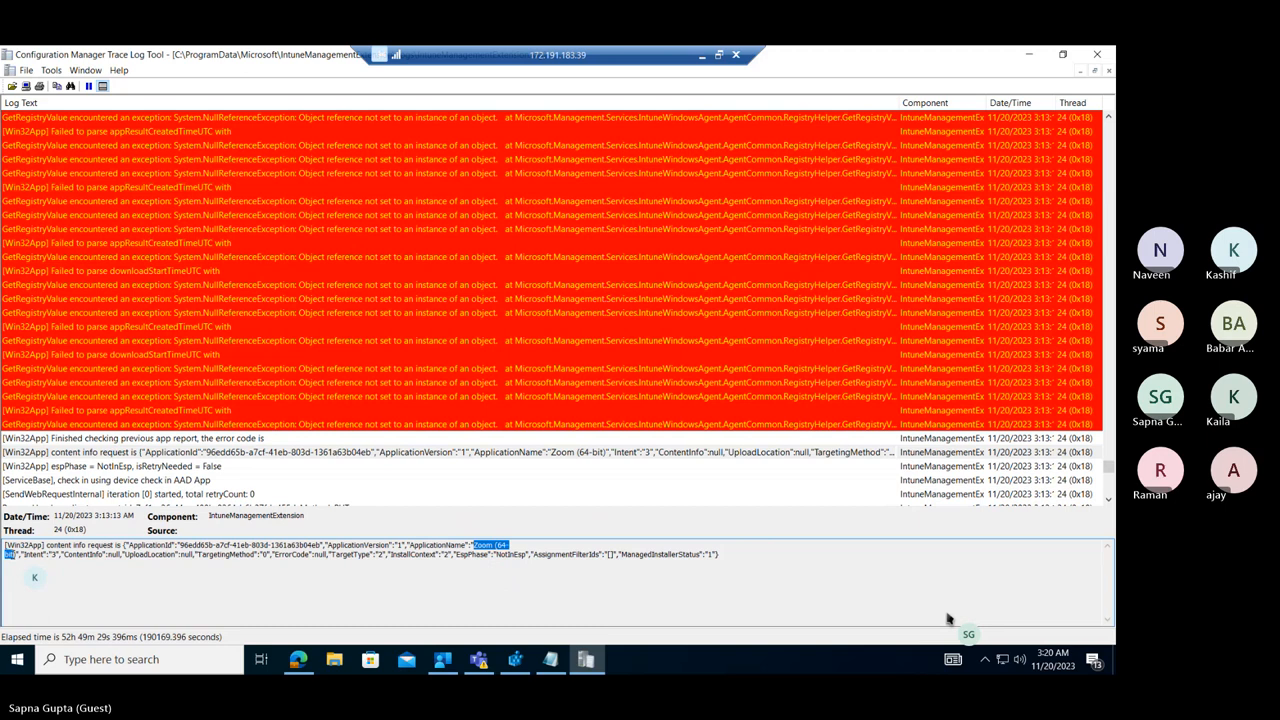
left_click(389, 356)
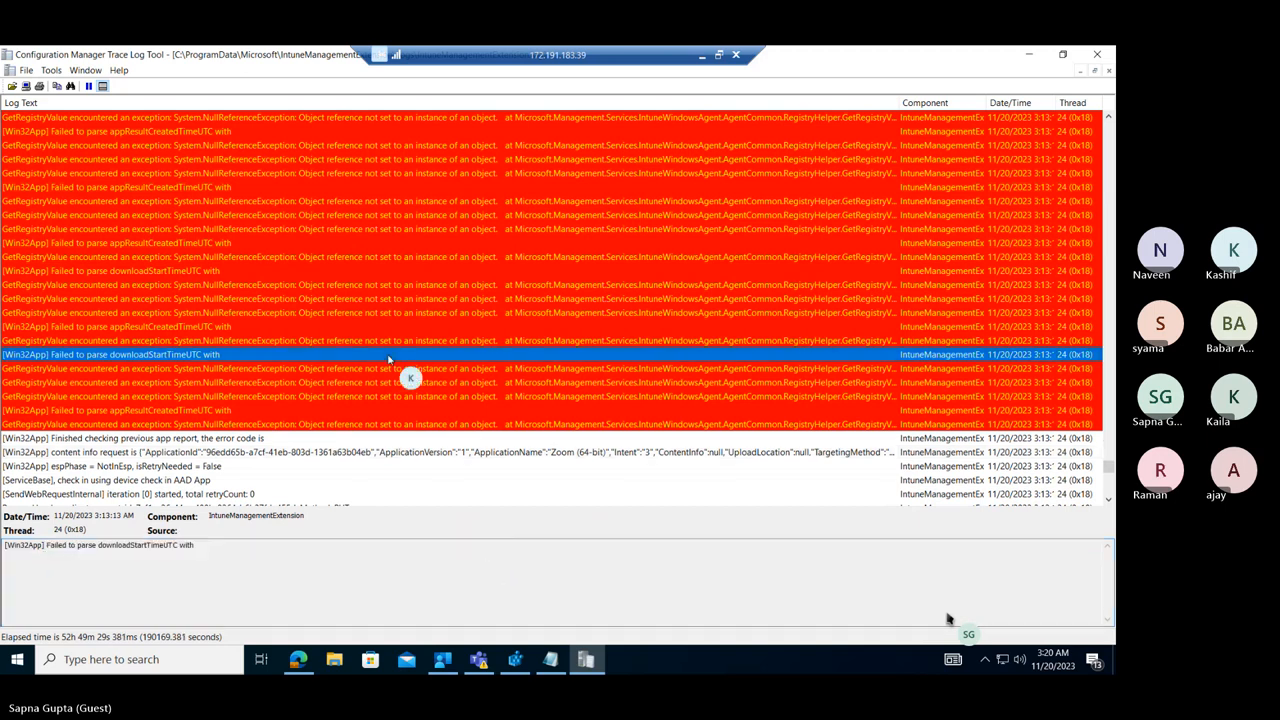
key("ctrl+f")
key("ctrl+v")
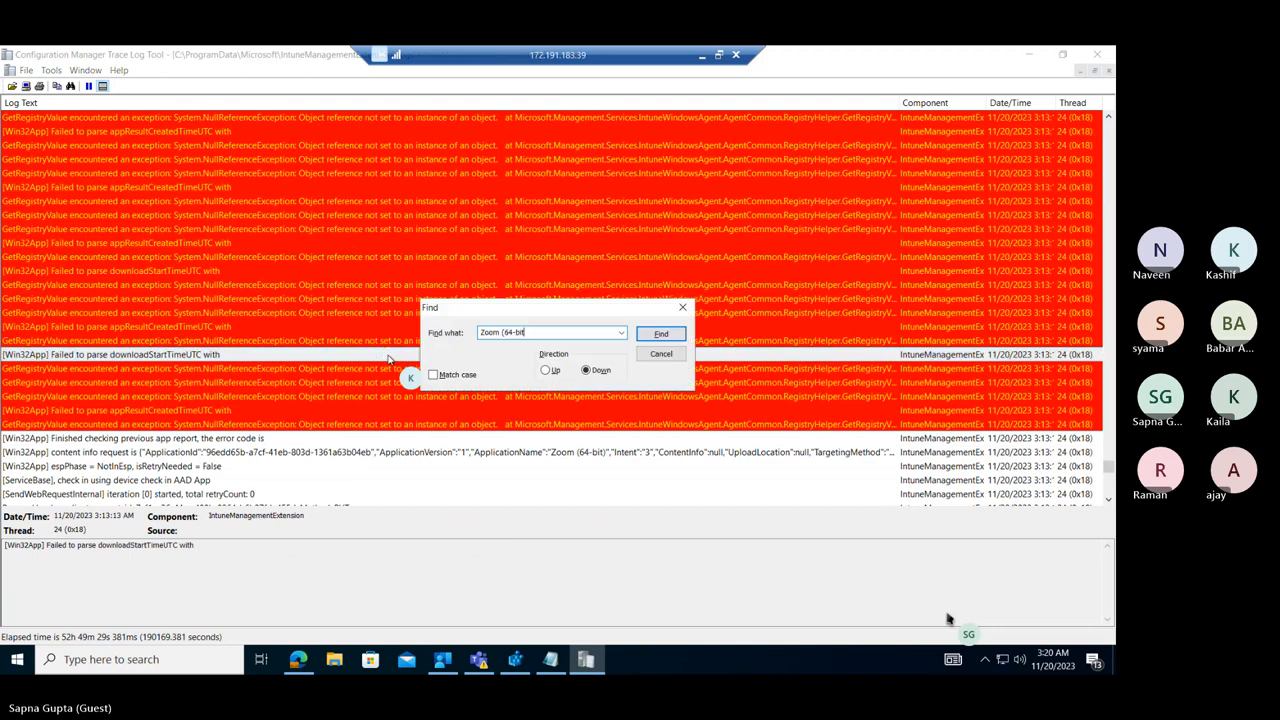
key("Return")
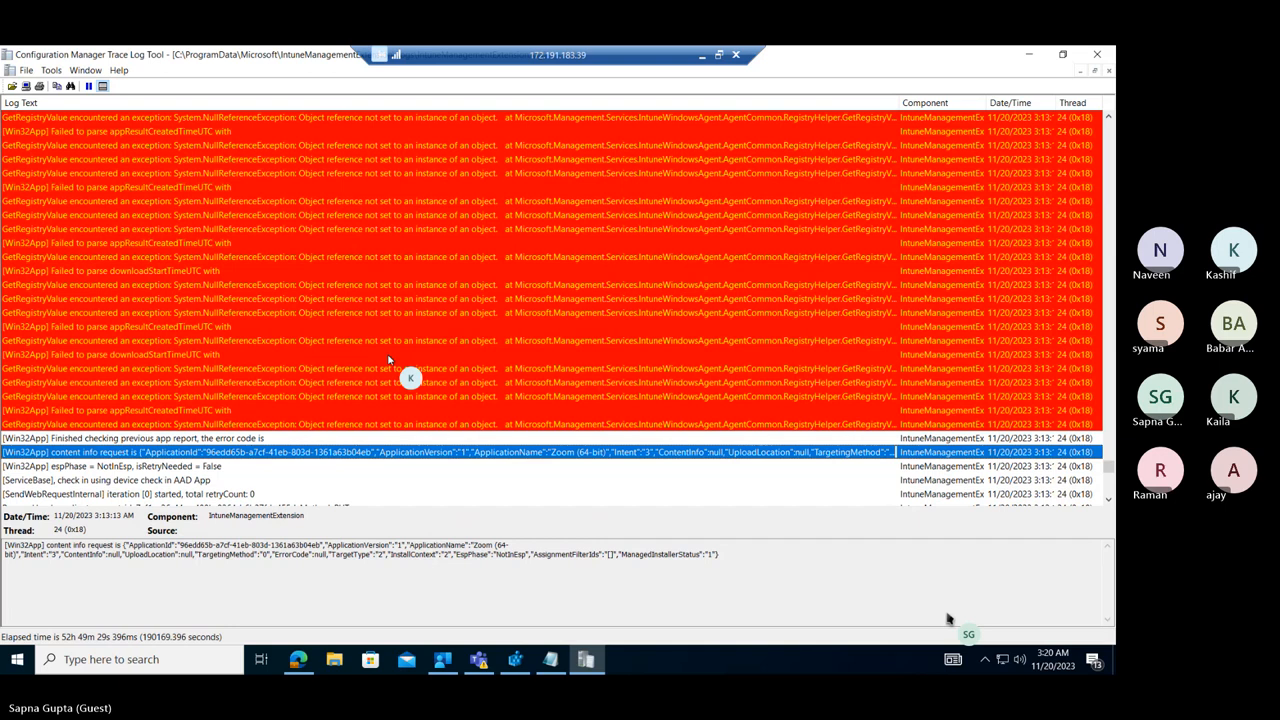
key("ctrl+f")
key("Return")
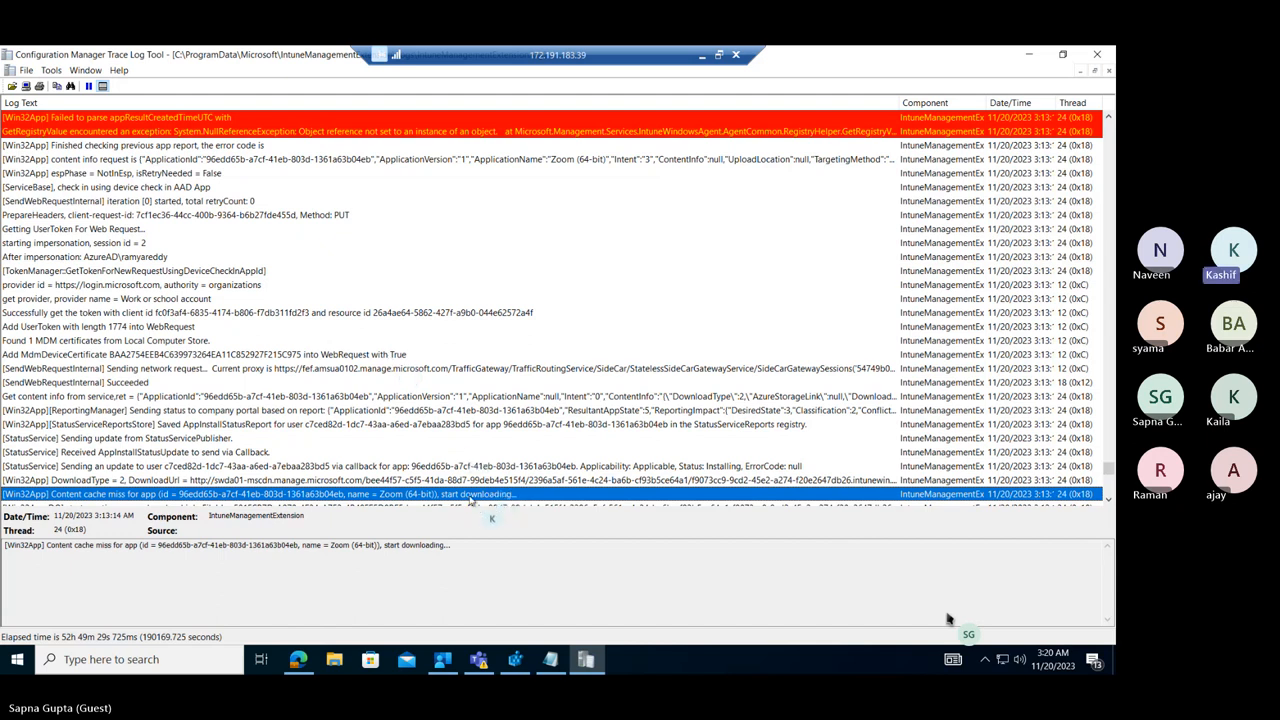
Check the DownloadUrl and "Content cache miss" entries, and find the next "Zoom (64-bit" match below them.
left_click(166, 482)
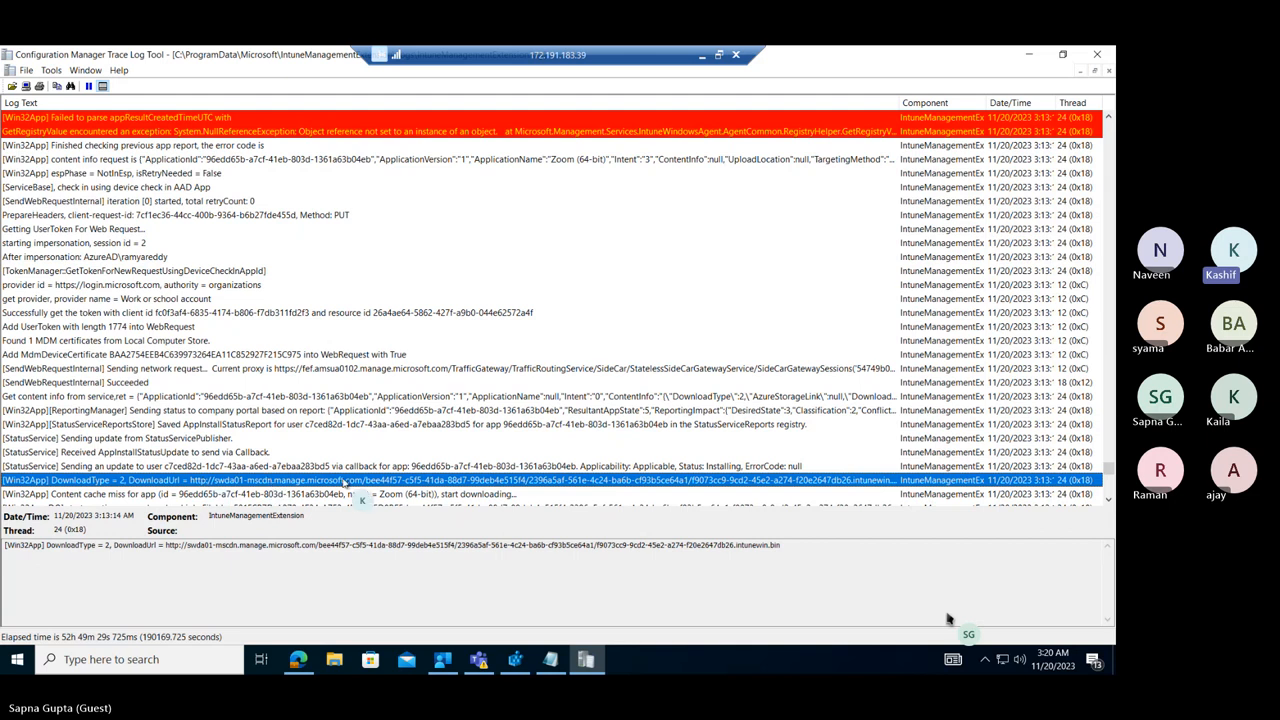
left_click(479, 496)
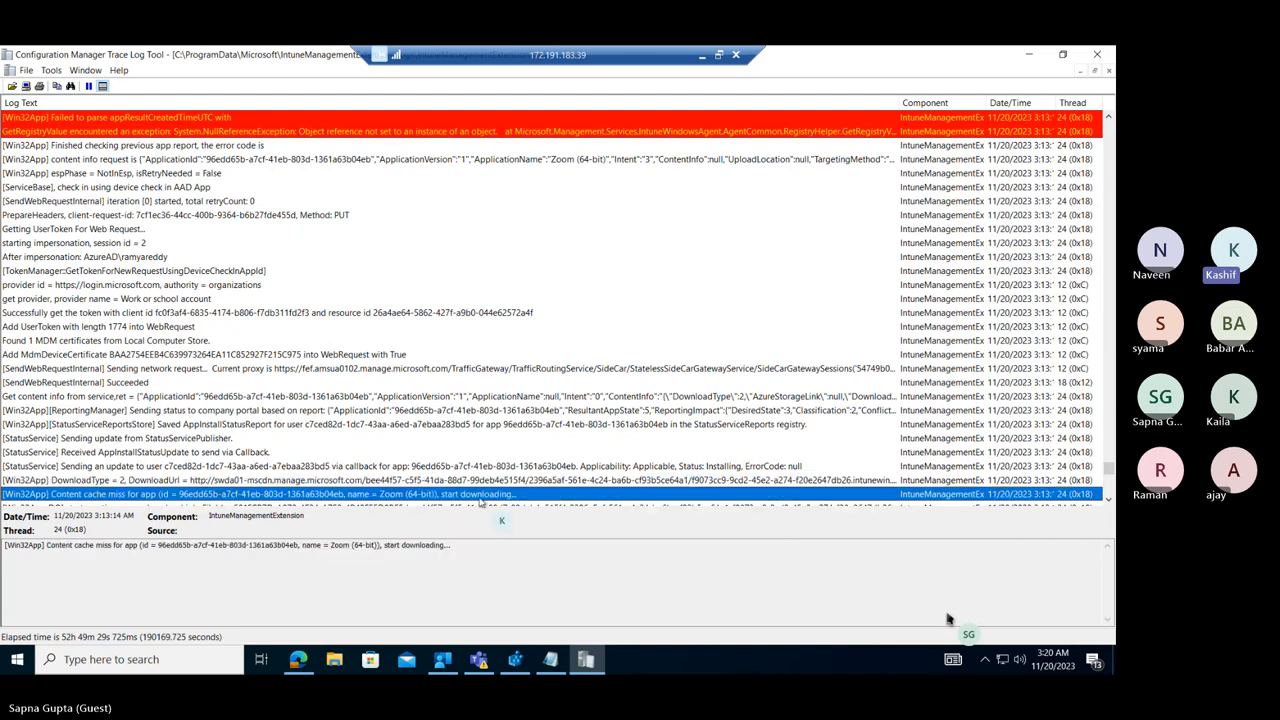
key("ctrl+f")
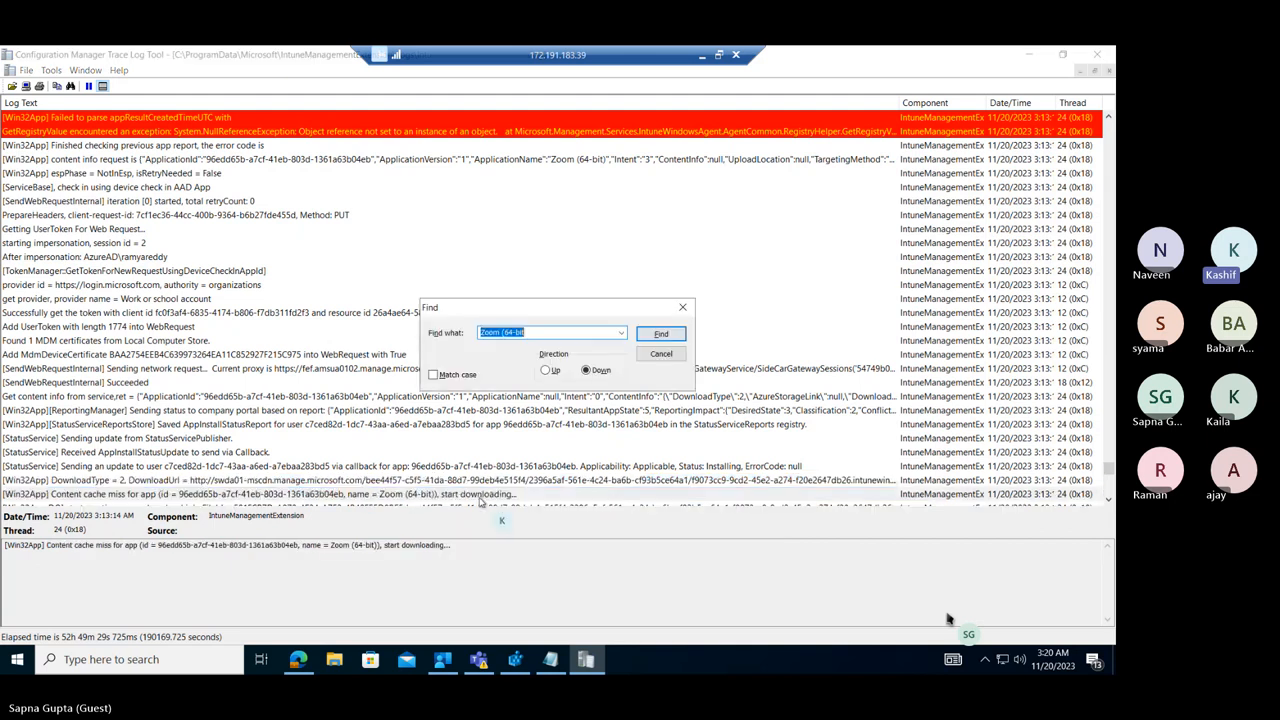
left_click(662, 334)
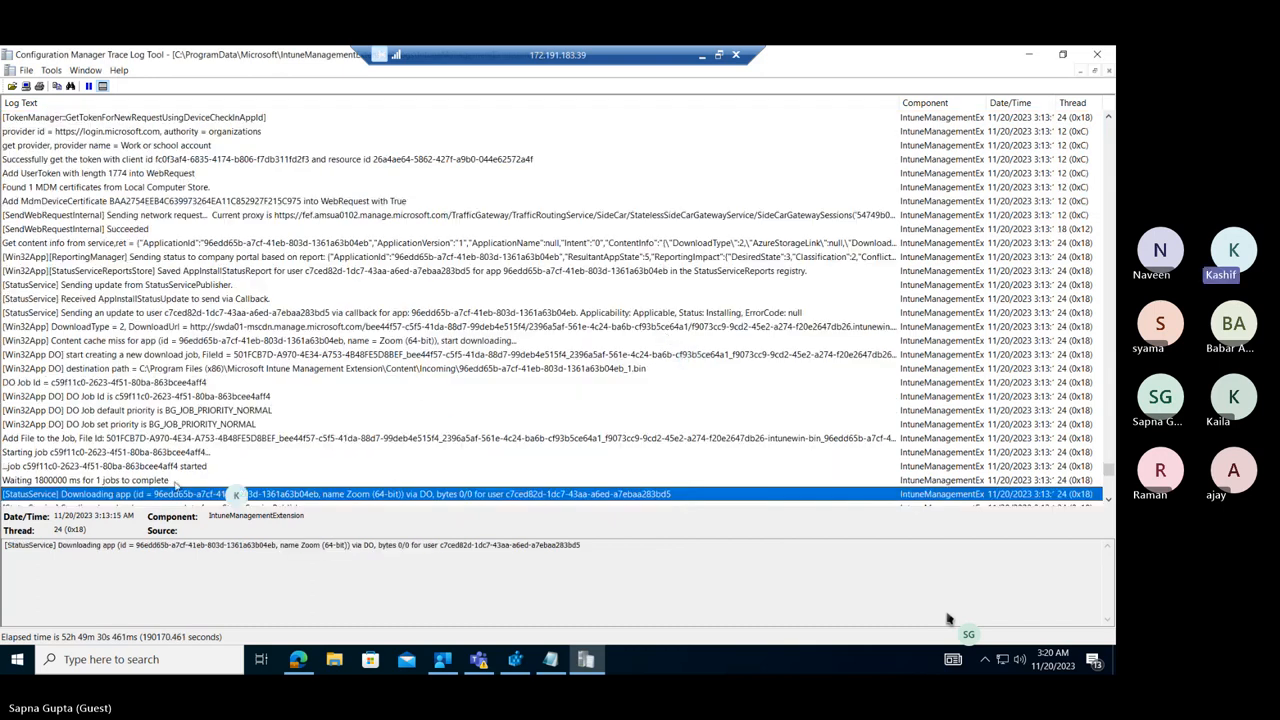
Examine the Zoom (64-bit) download progress entries and the DownloadReport entry that follows them.
left_click(1108, 499)
left_click(1108, 499)
left_click(1108, 501)
left_click(1108, 501)
left_click(1108, 501)
left_click(1108, 501)
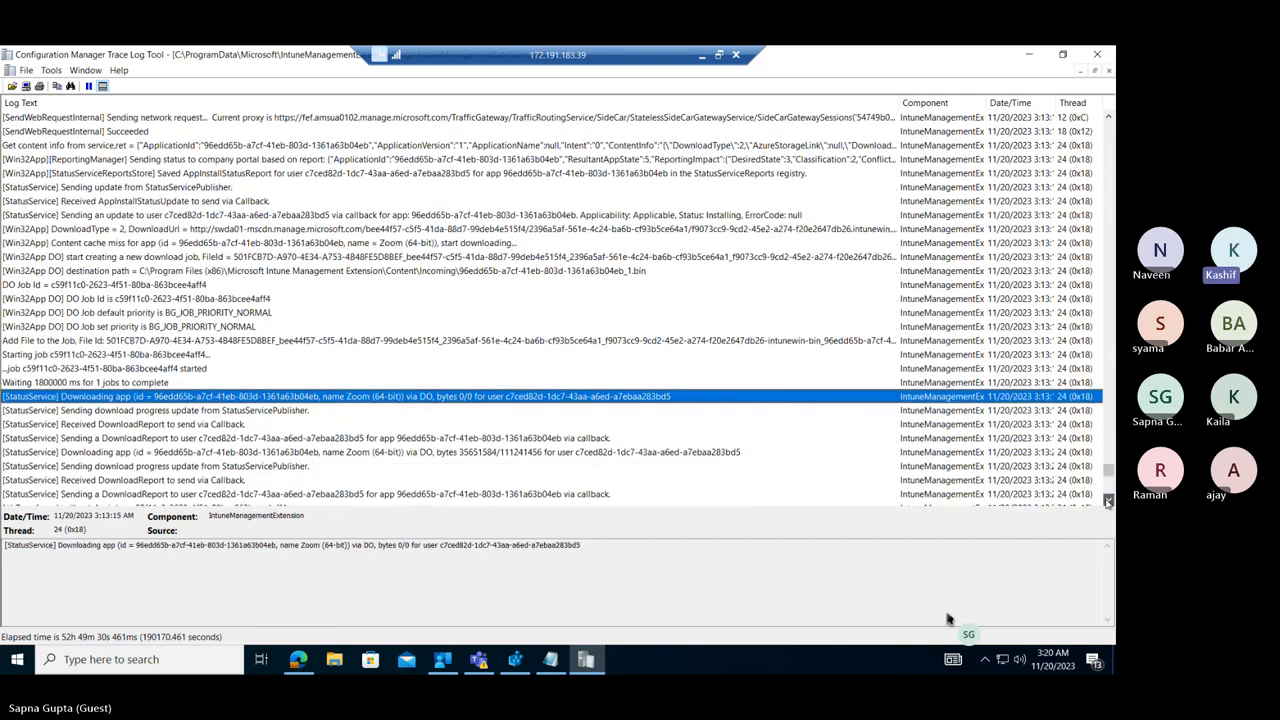
left_click(1108, 501)
left_click(1108, 501)
left_click(1108, 501)
left_click(1108, 501)
left_click(1108, 501)
left_click(1108, 501)
left_click(1108, 501)
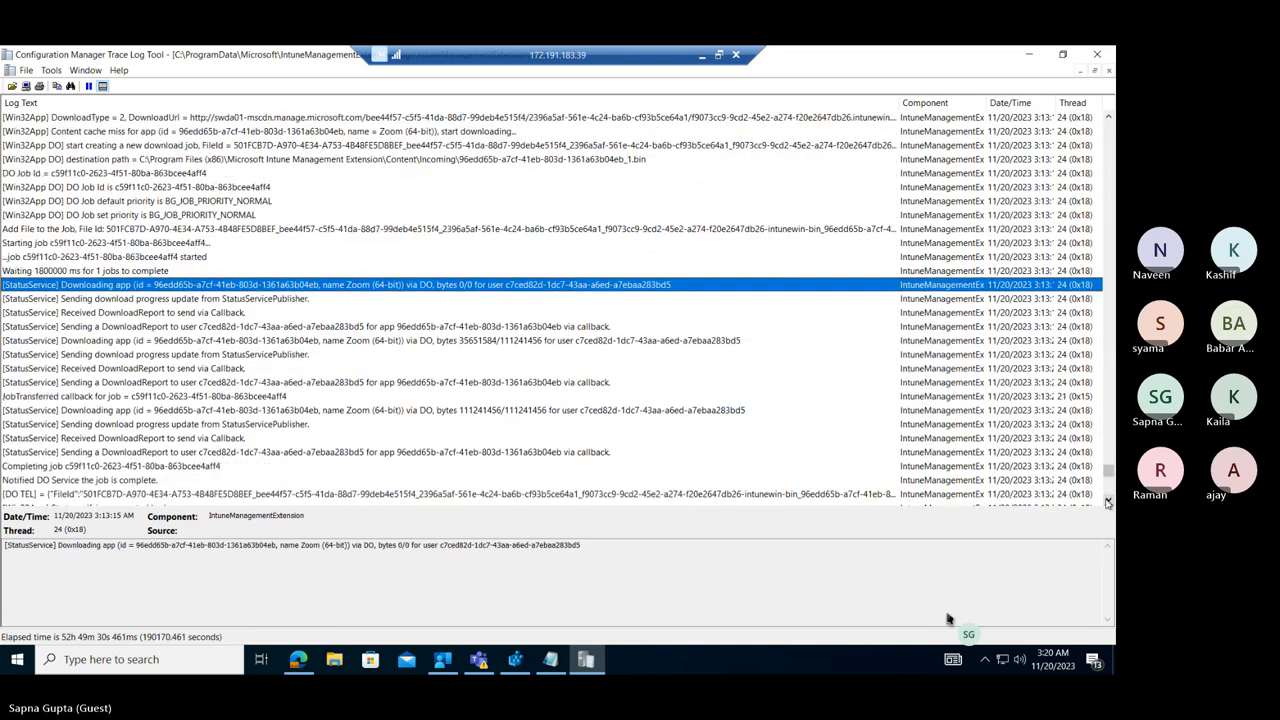
left_click(82, 410)
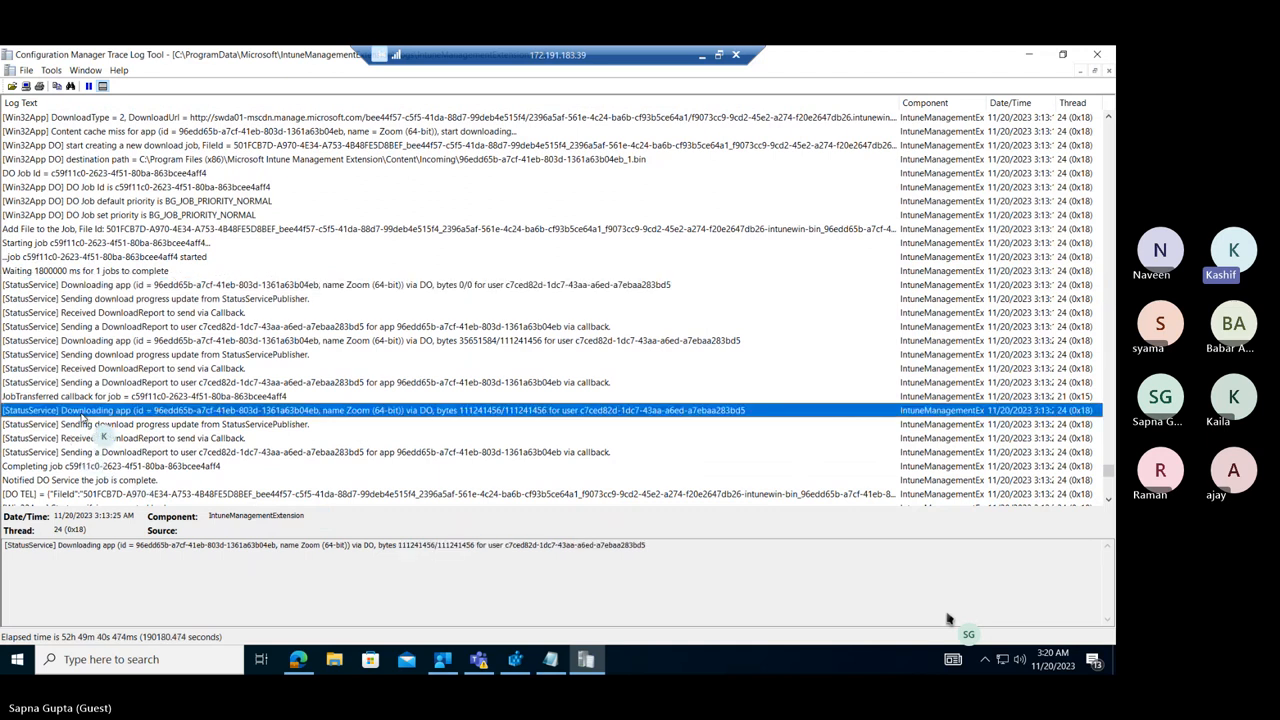
left_click(90, 341)
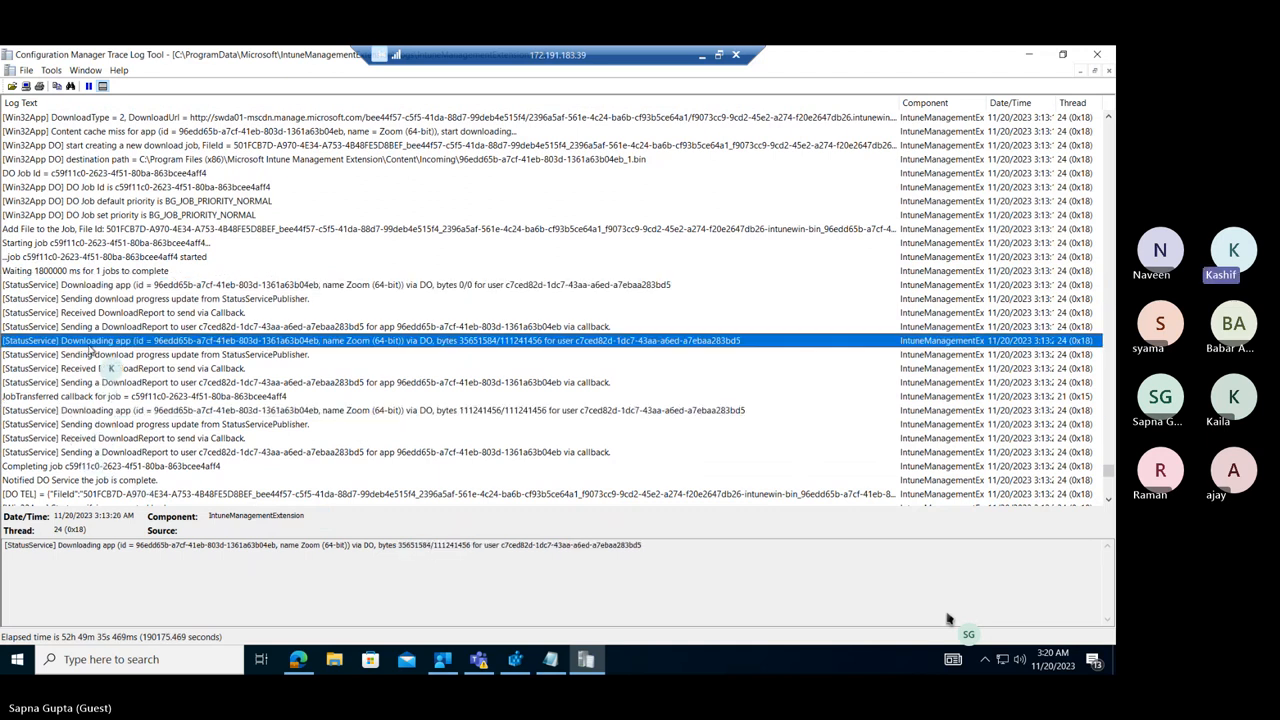
left_click(116, 455)
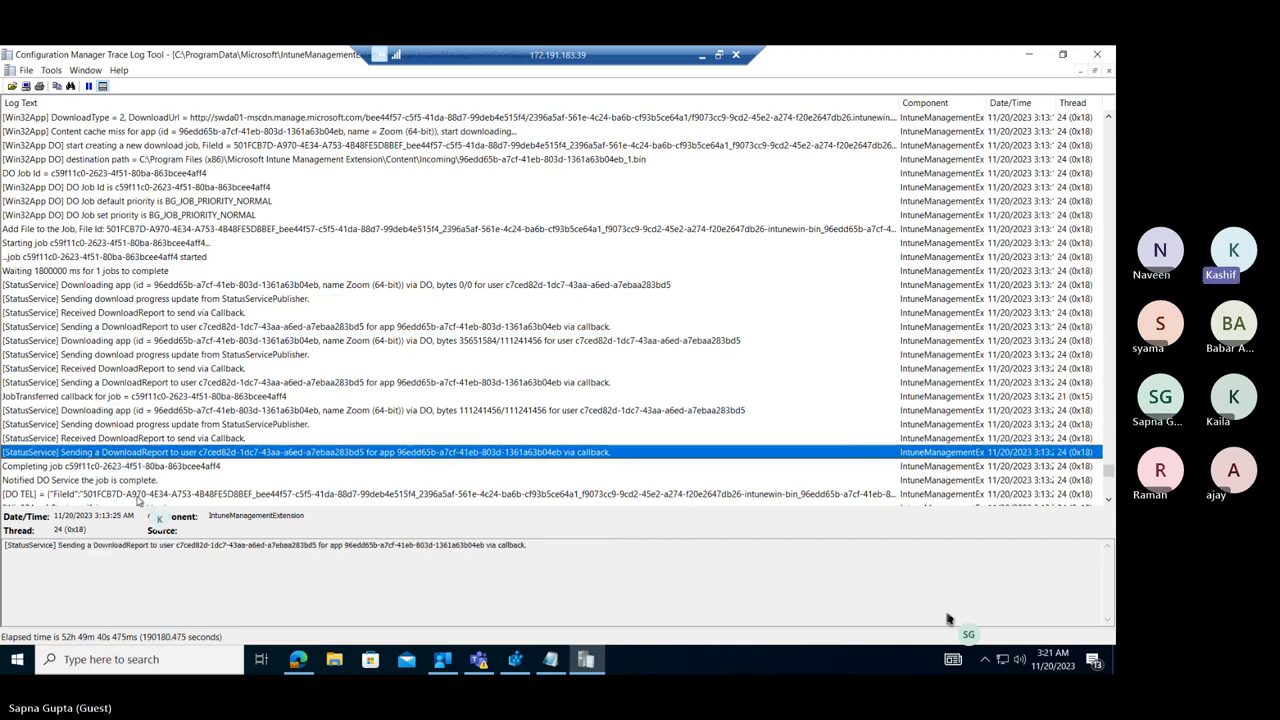
Repeat the downward search for "Zoom (64-bit", stepping through the "Get policies" and content info request matches to the "Content cache miss" entry.
key("ctrl+f")
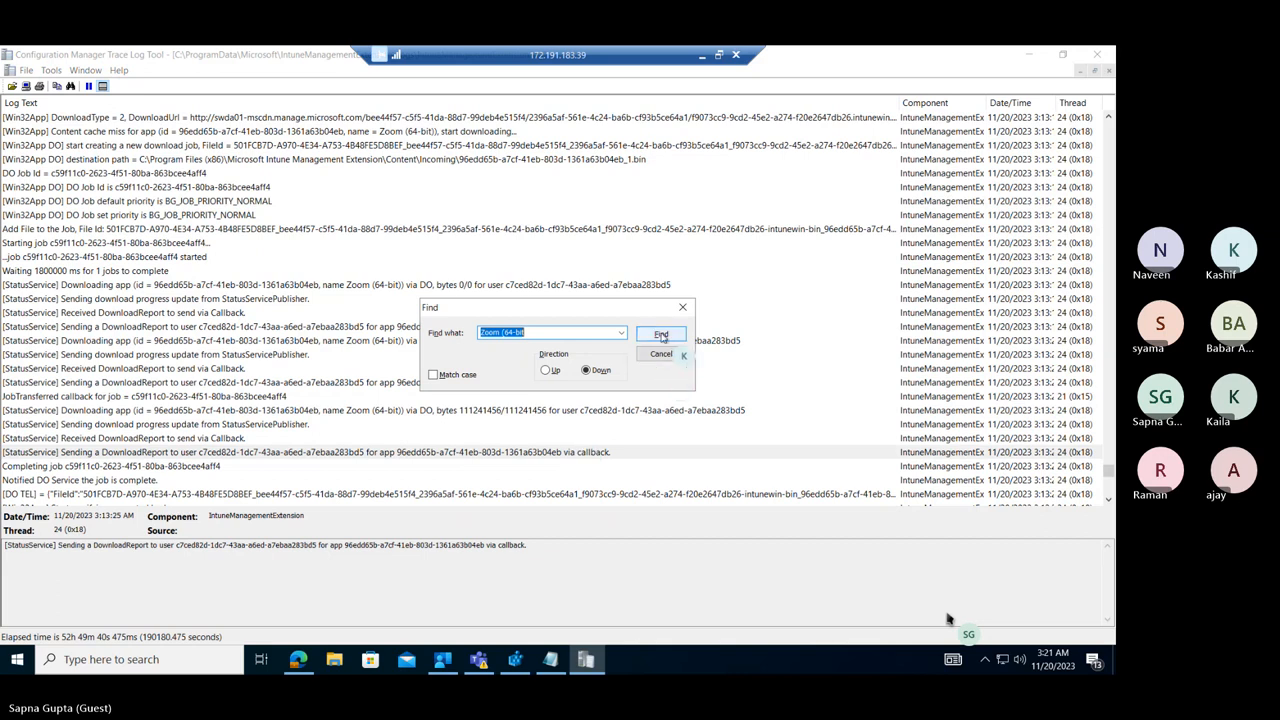
left_click(661, 334)
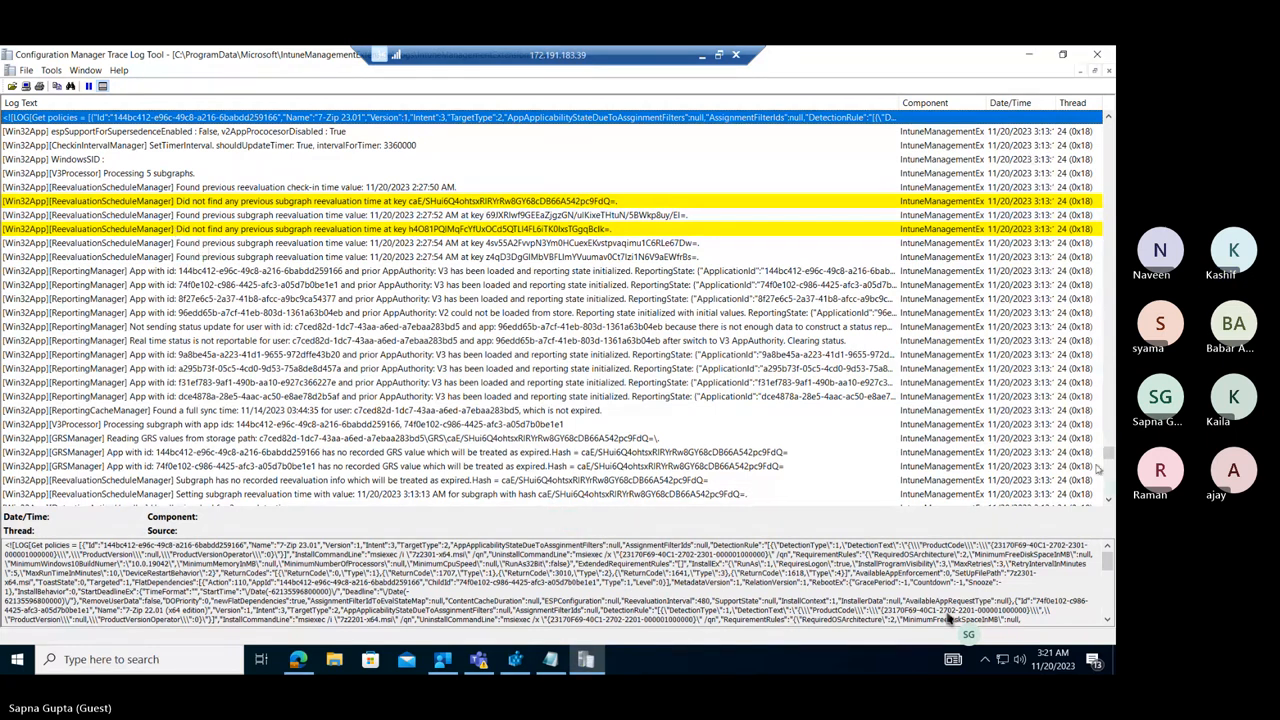
key("ctrl+f")
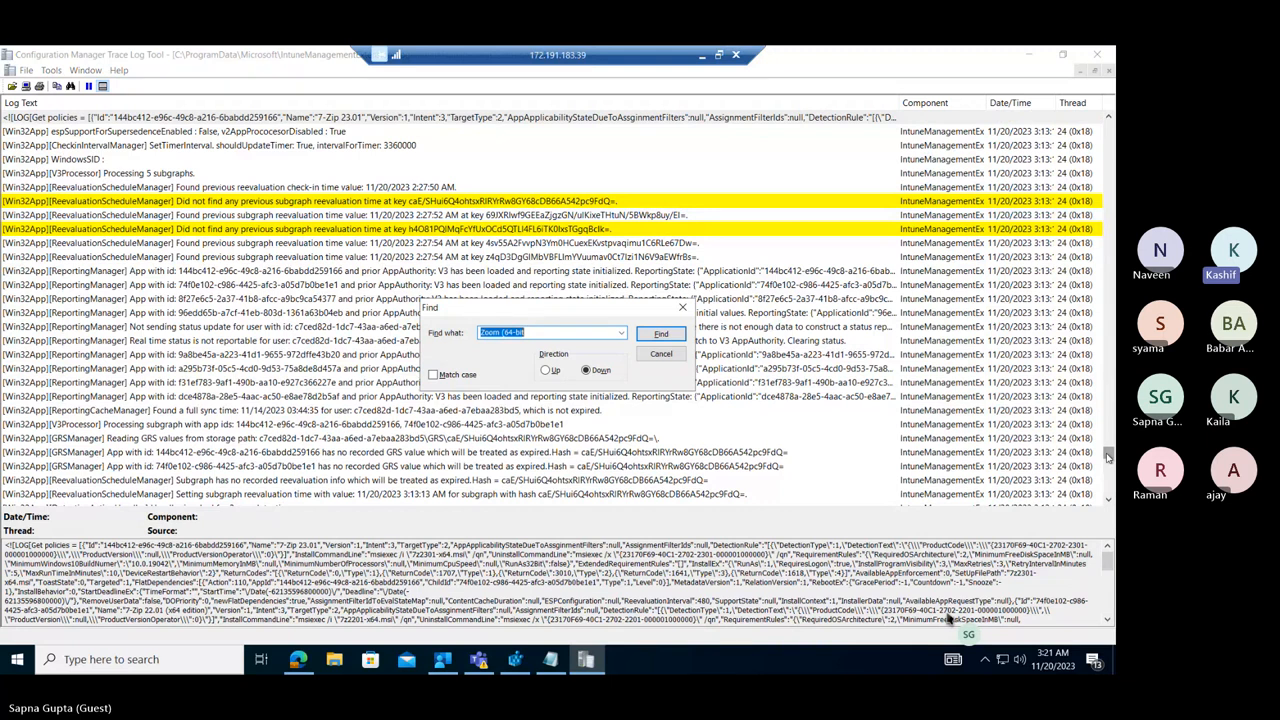
left_click(657, 336)
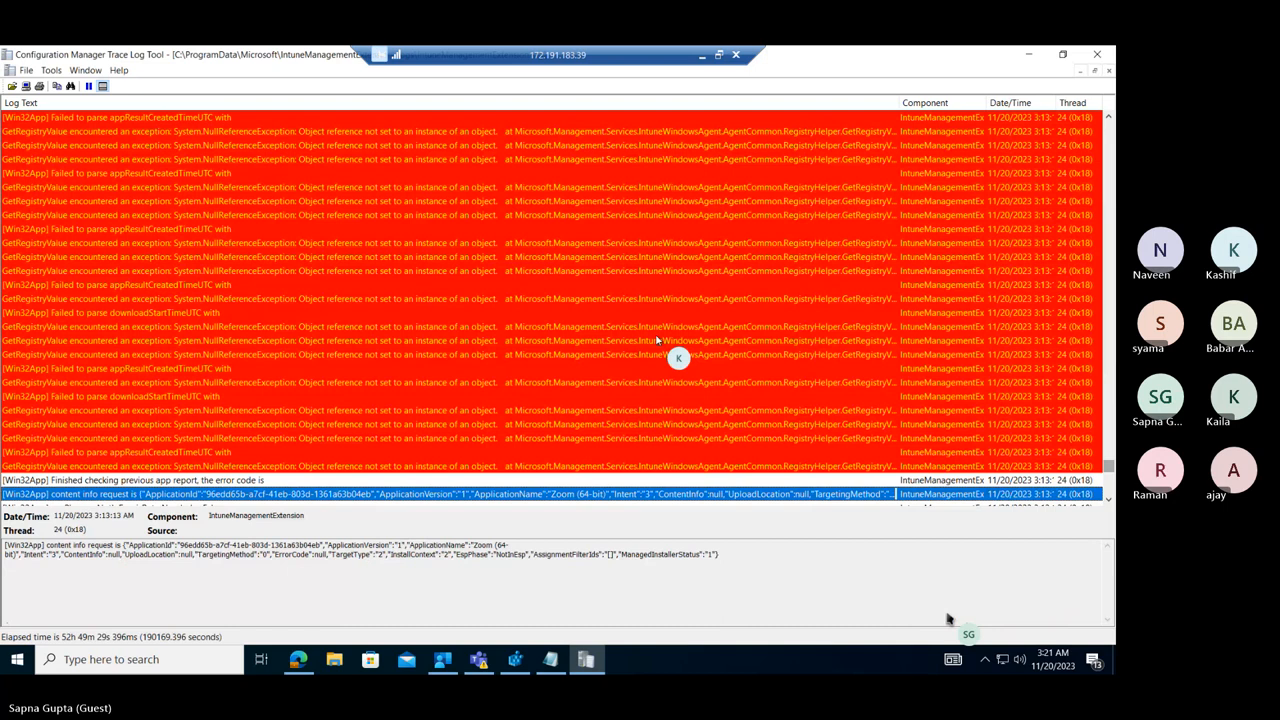
key("ctrl+f")
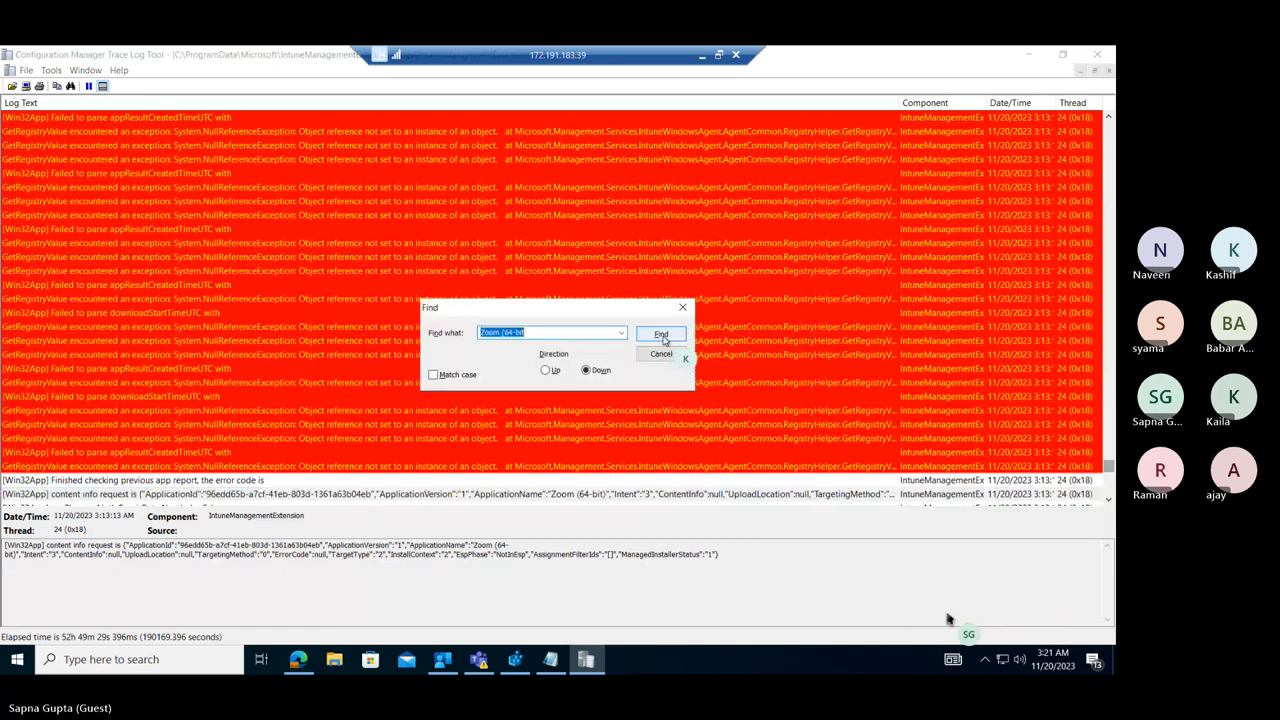
left_click(661, 336)
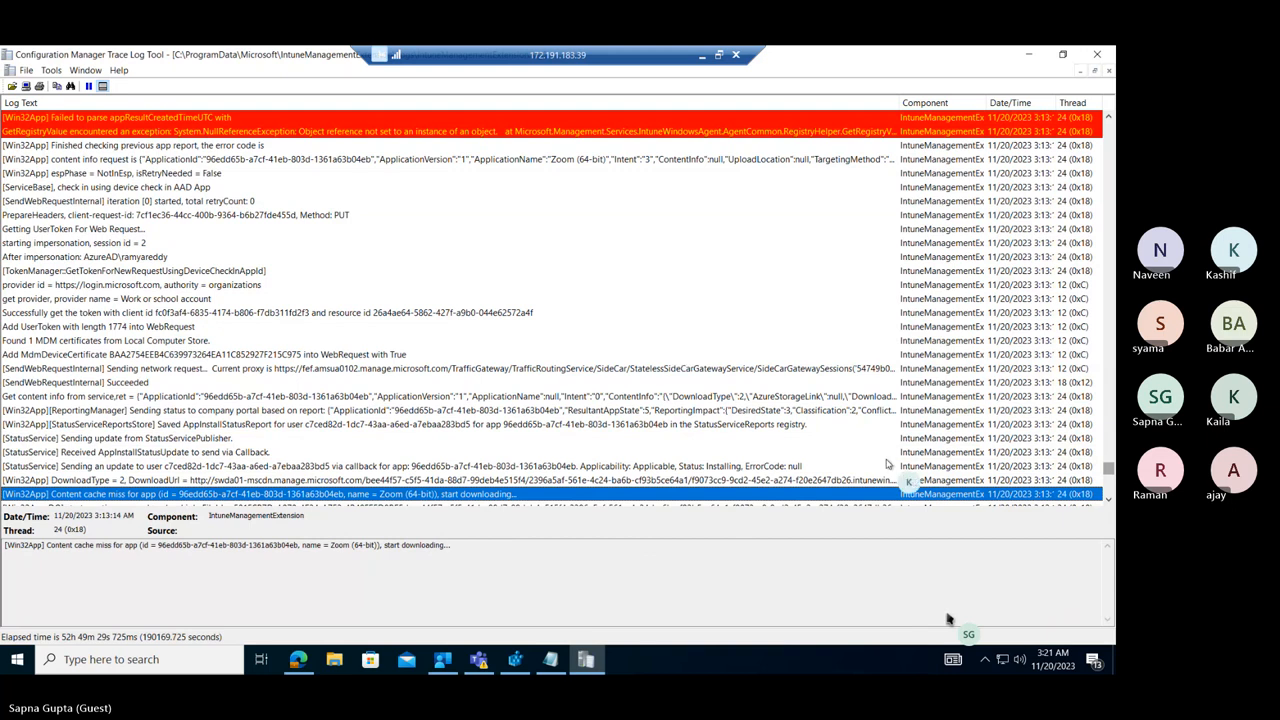
Examine the download job's destination path entry below the cache miss, highlighting the Content\Incoming file path in its details.
left_click(1108, 501)
scroll(1108, 501, "down", 4)
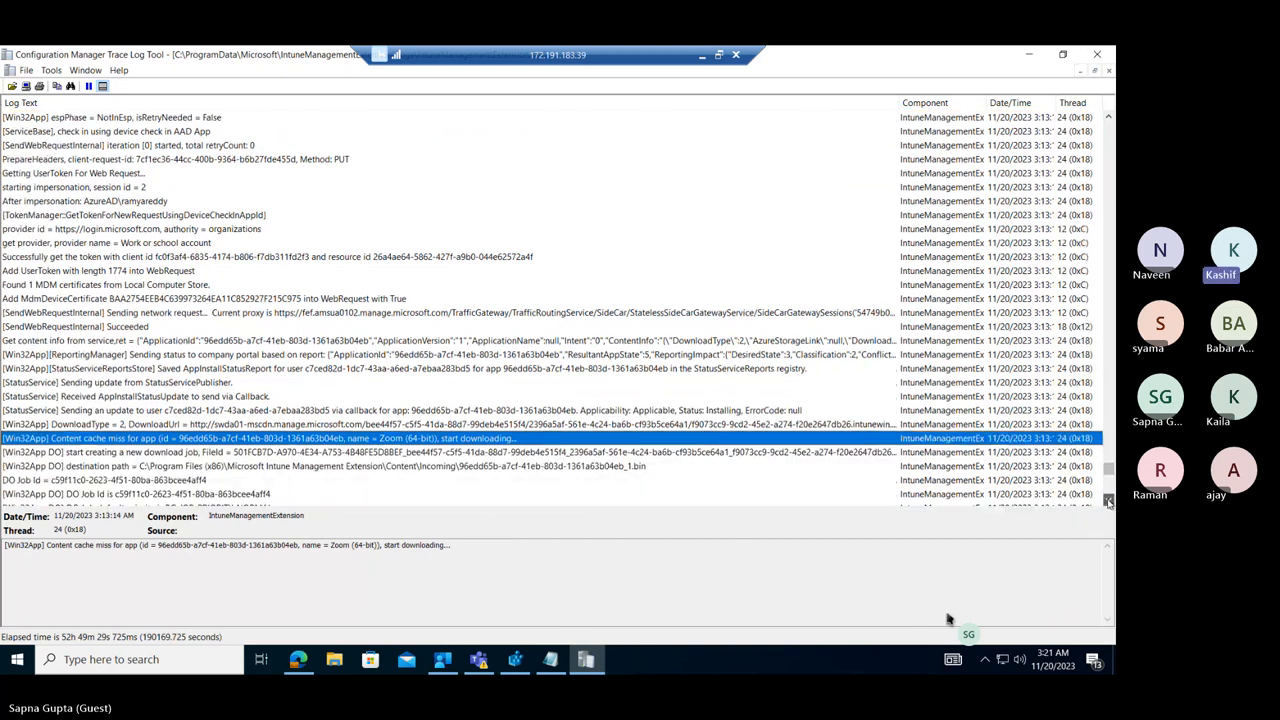
scroll(1108, 501, "down", 1)
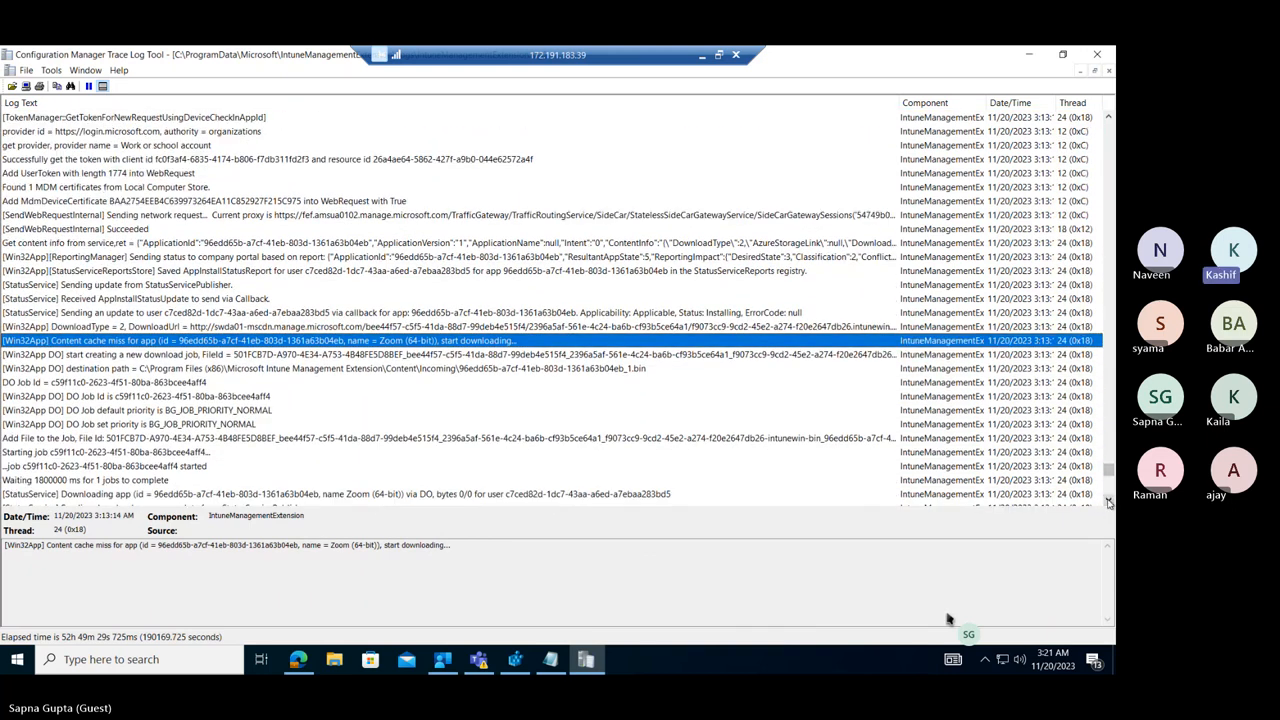
left_click(85, 369)
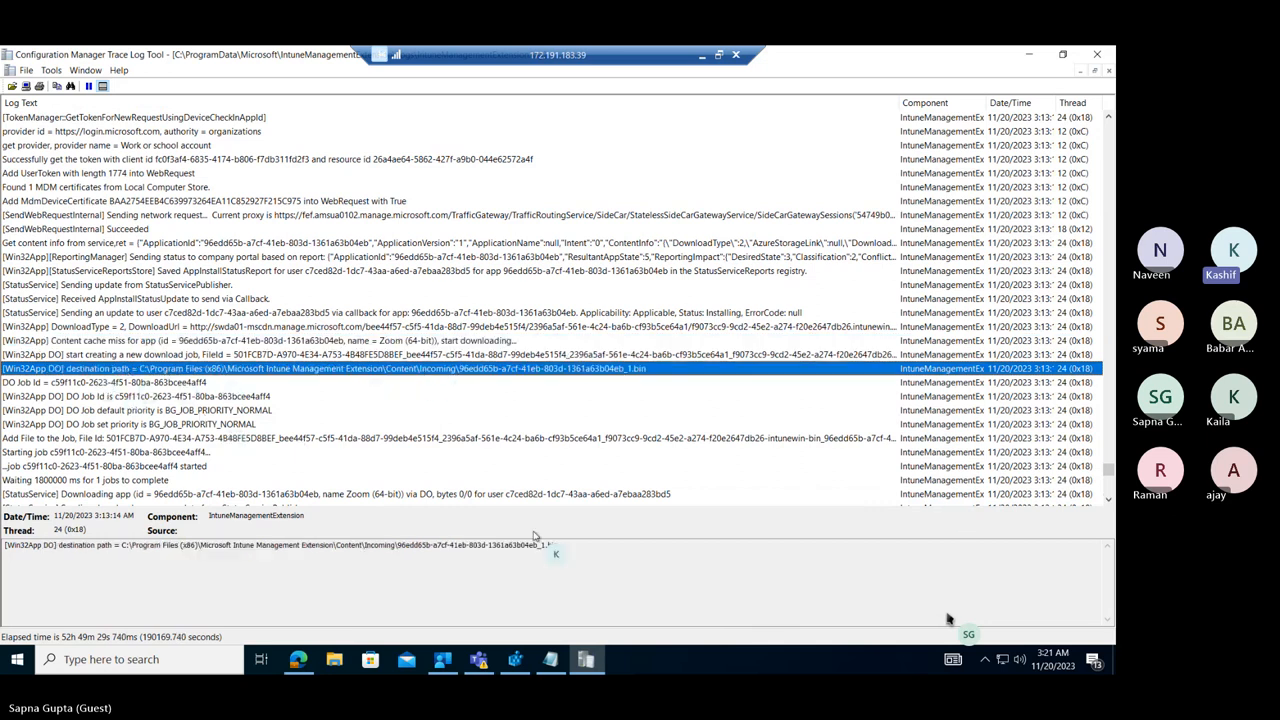
left_click_drag(557, 545, 229, 545)
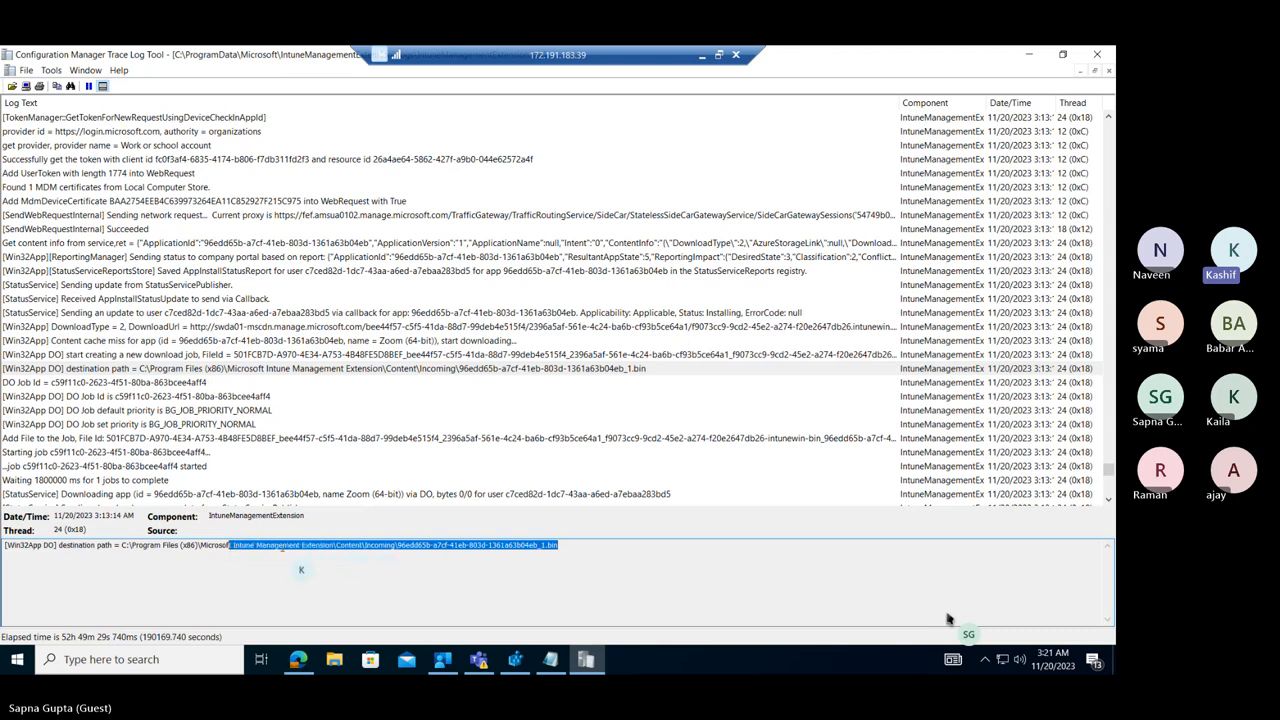
Trace the Zoom download entries from the first "Downloading app" line through hash validation to the decryption entry.
left_click(140, 494)
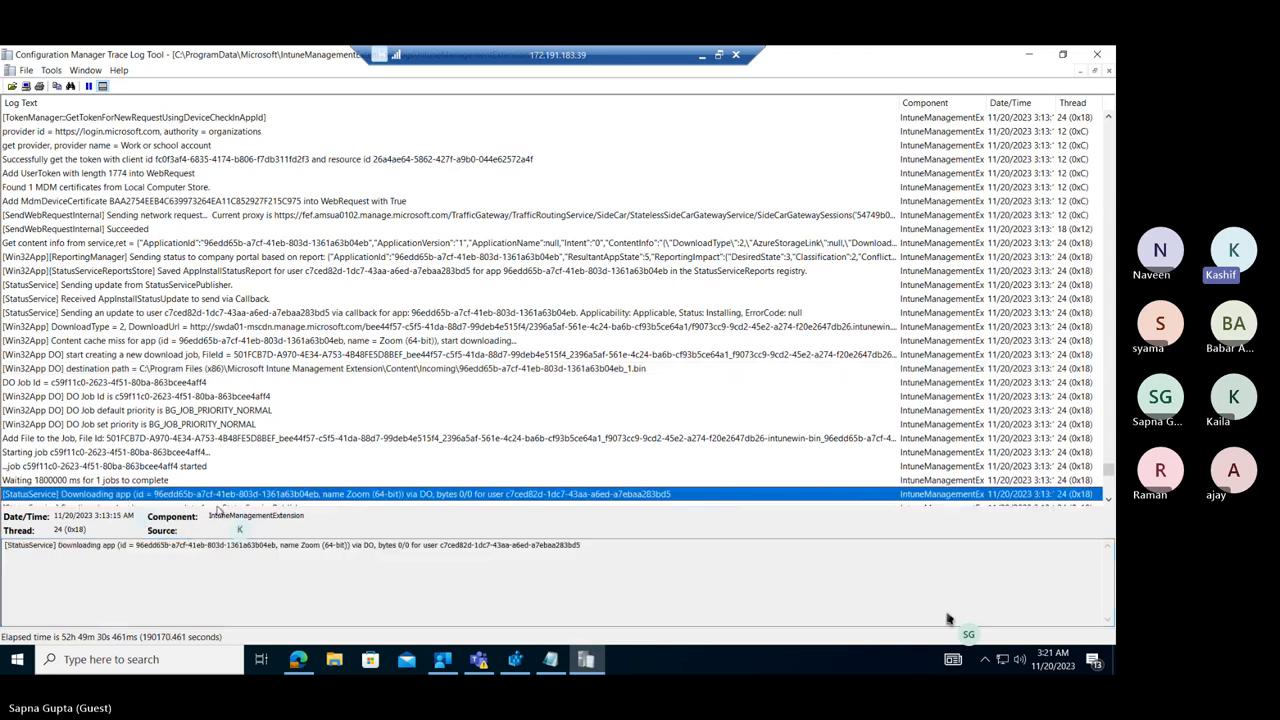
left_click(1108, 501)
left_click(1108, 501)
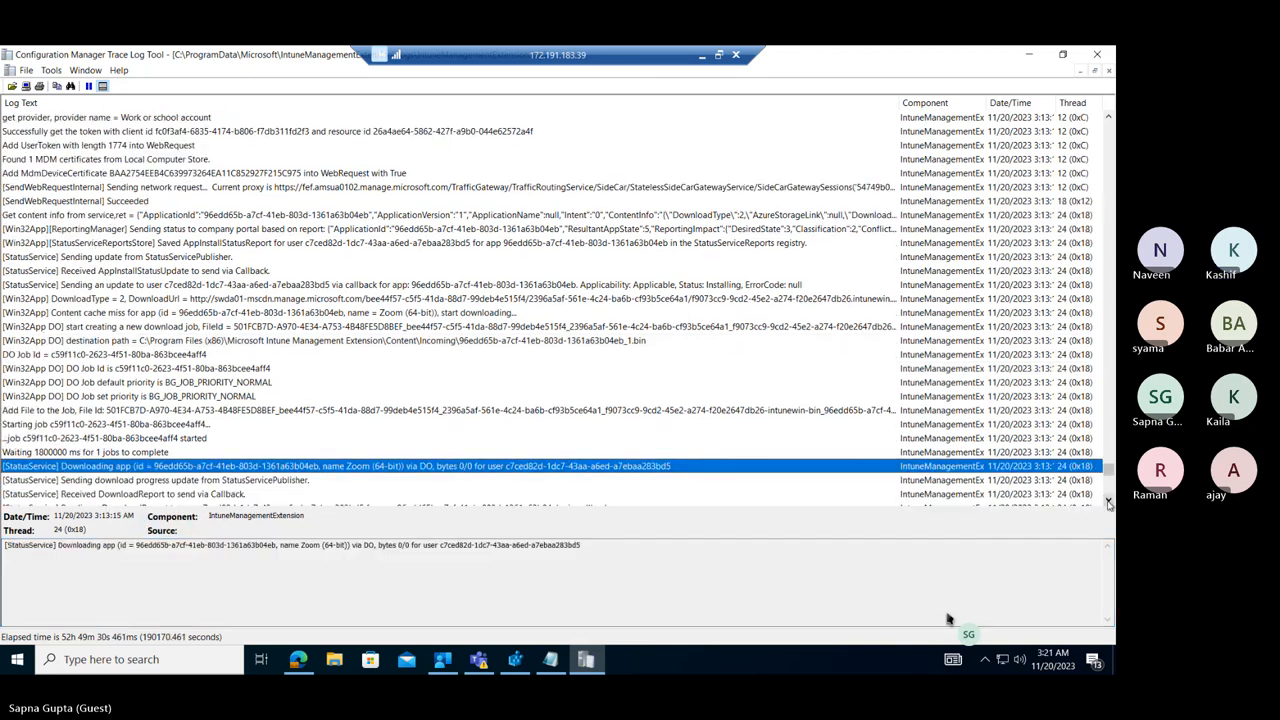
left_click(1108, 501)
left_click(1108, 501)
left_click_drag(1108, 501, 1108, 505)
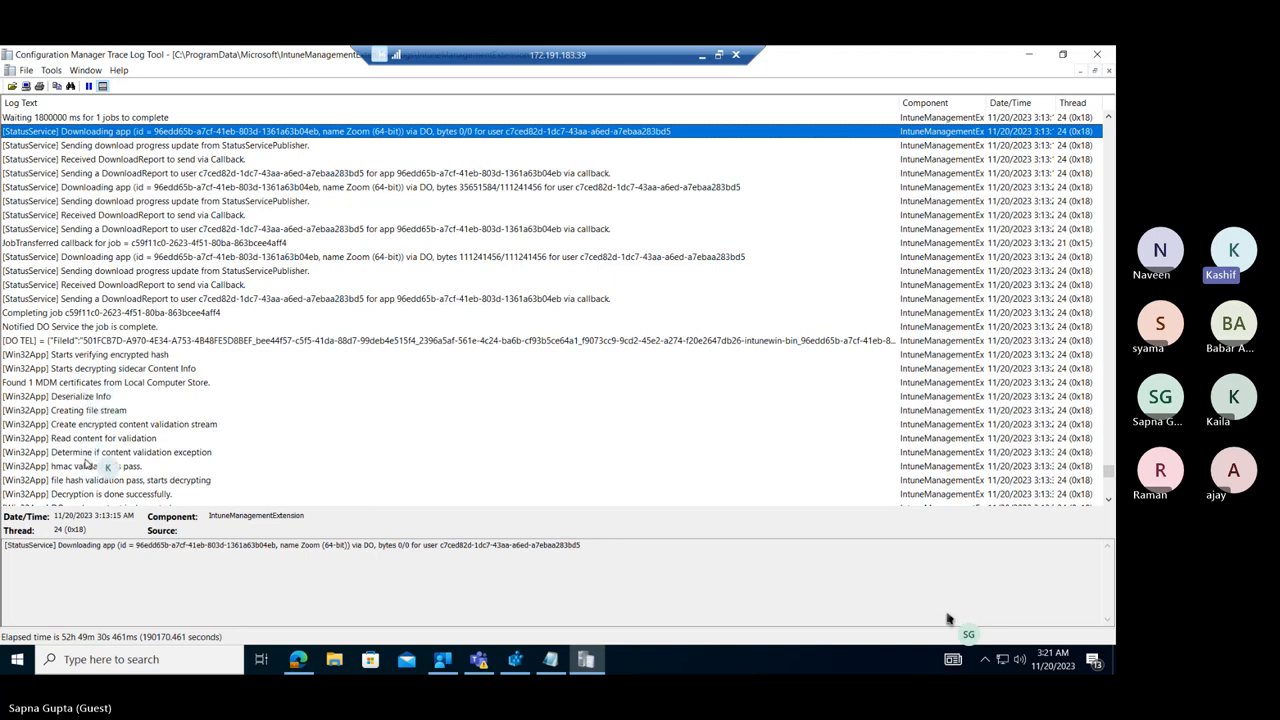
left_click(86, 494)
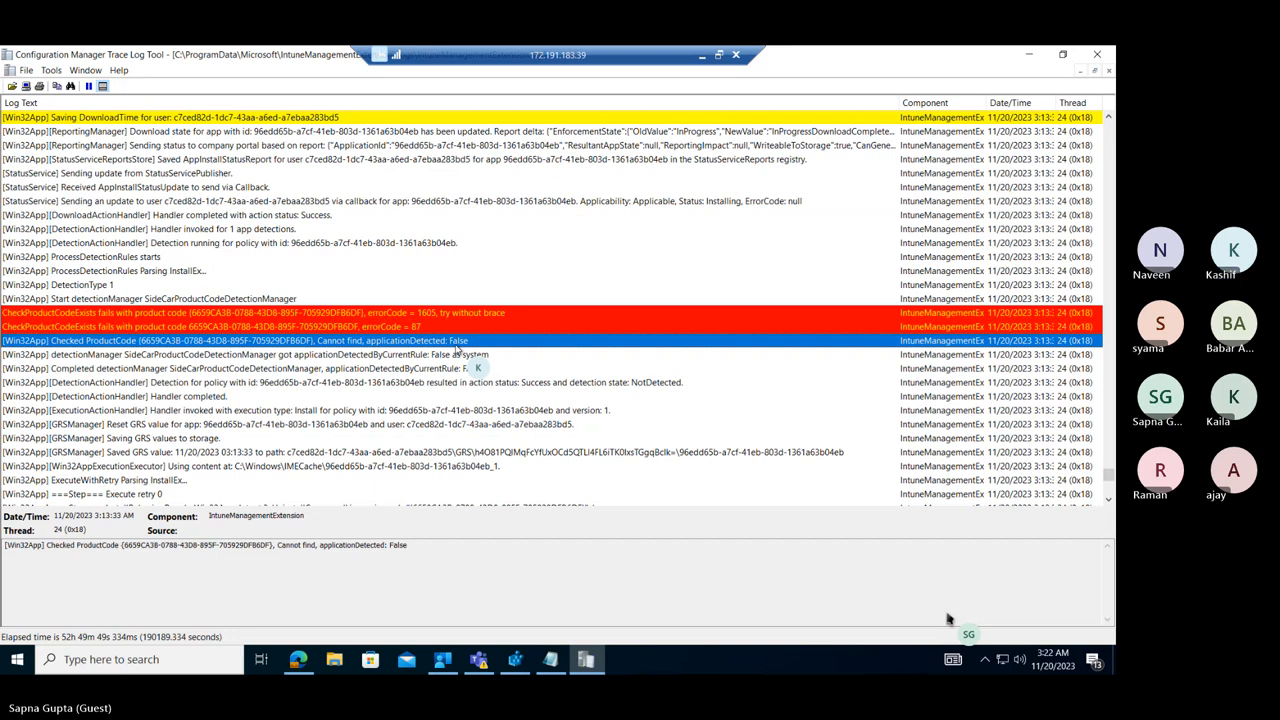
Examine the ExecutionActionHandler install entry and the msiexec installer launch entries through the installer process creation.
left_click(180, 411)
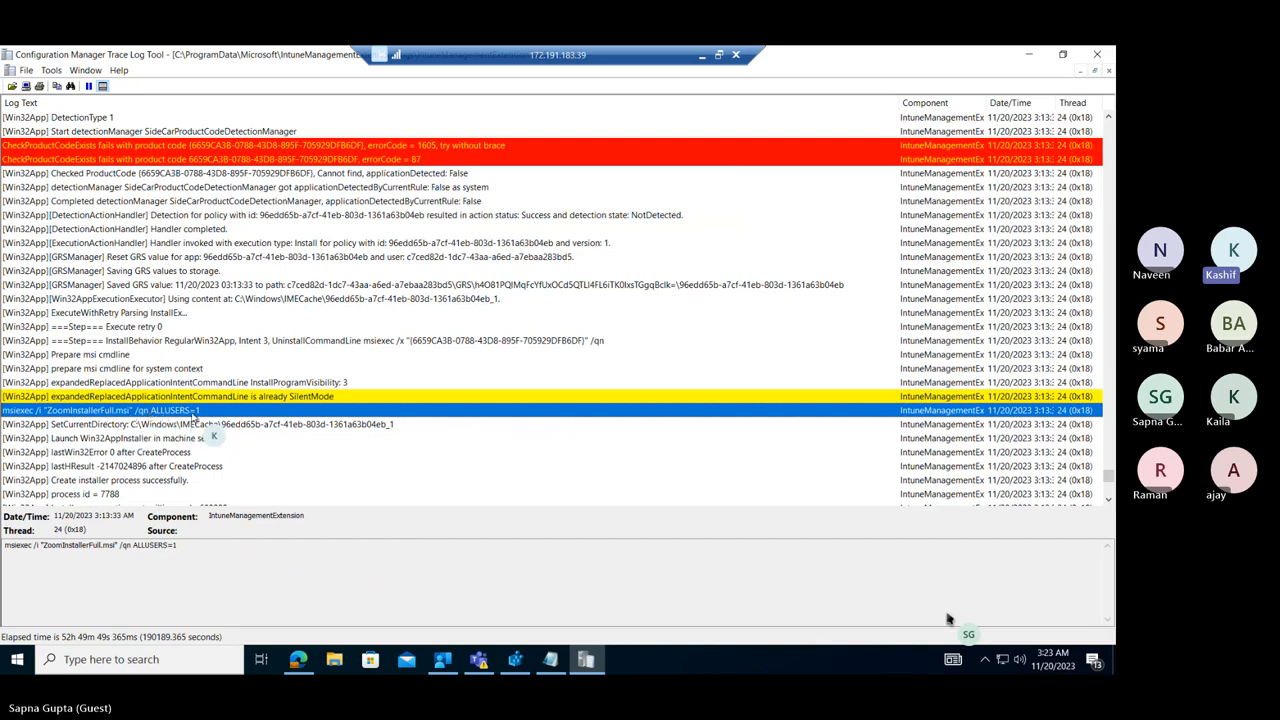
left_click(75, 453)
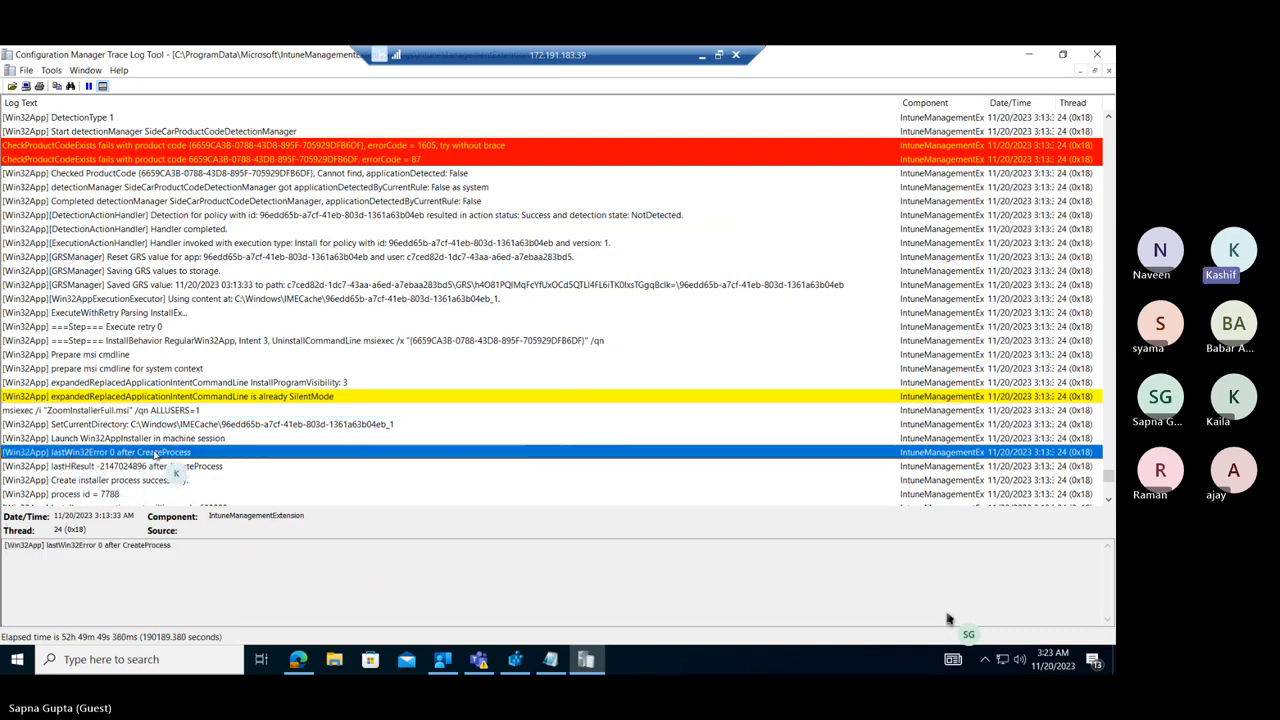
left_click(96, 481)
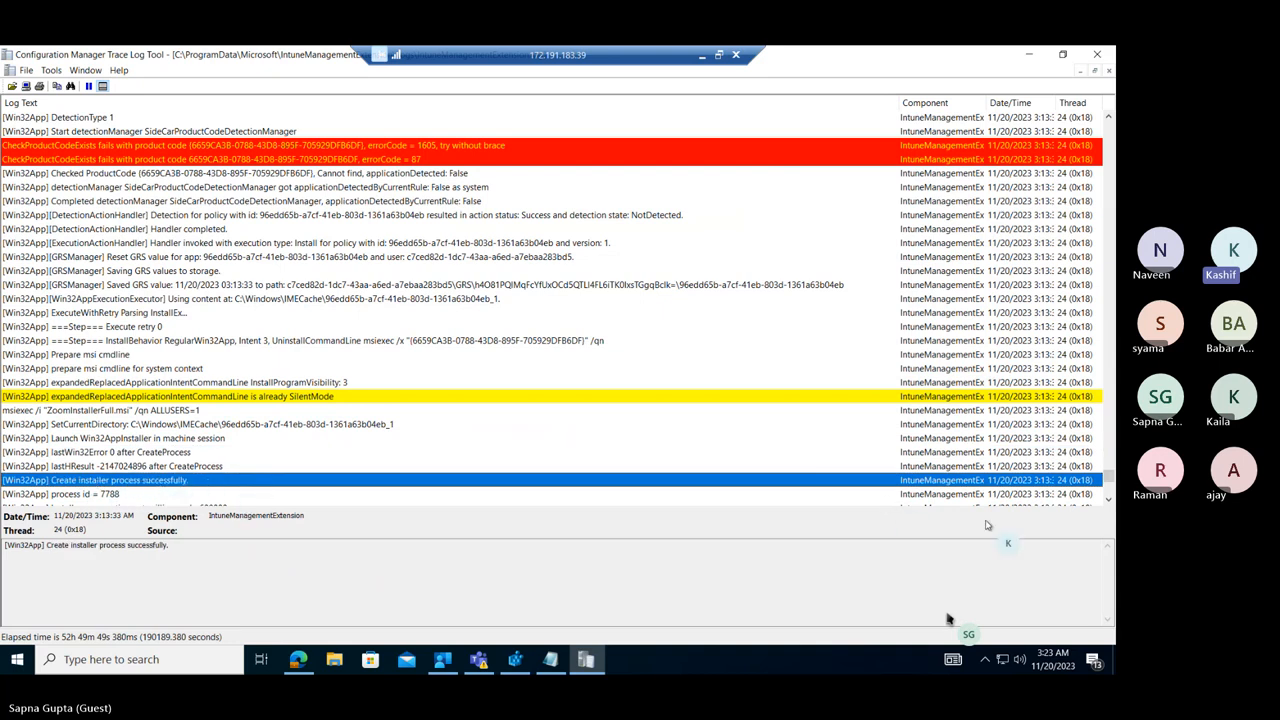
Follow the installation entries below the installer process creation and inspect the lpExitCode entry.
left_click(1108, 503)
left_click(1108, 503)
left_click(1108, 503)
left_click(1108, 503)
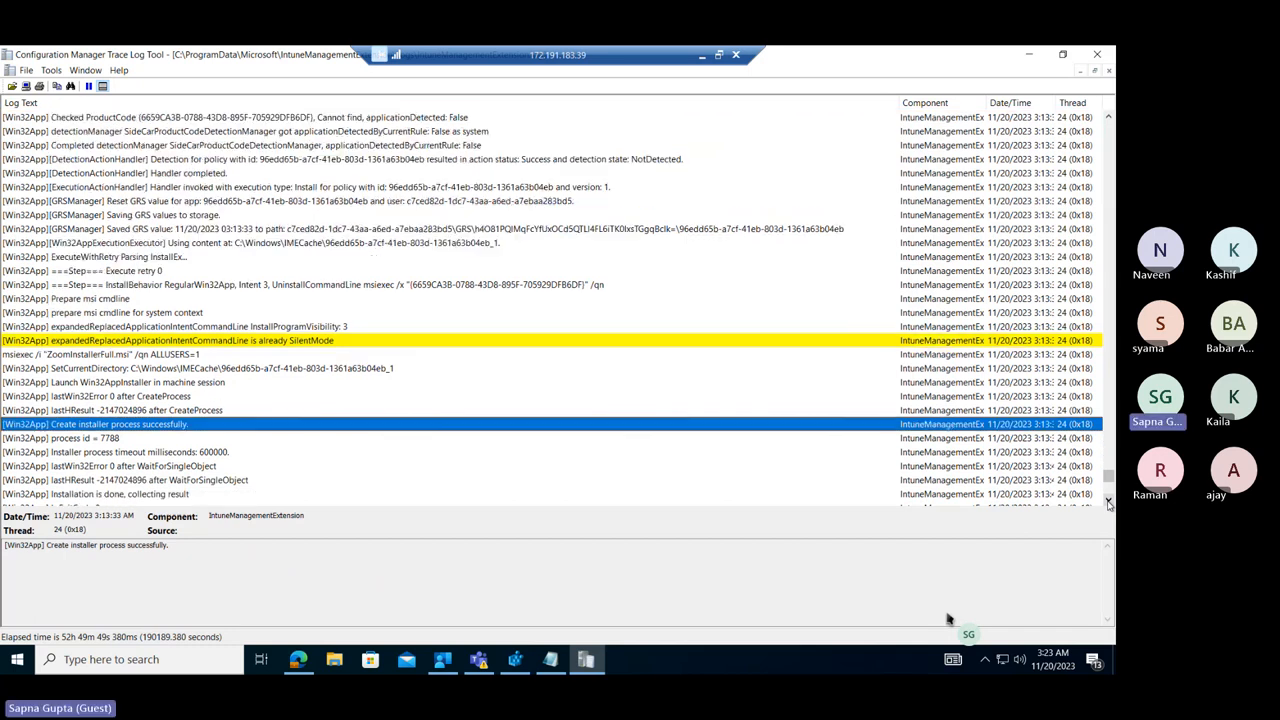
left_click(1108, 503)
left_click(1108, 503)
left_click(1108, 503)
left_click(1108, 503)
left_click(1108, 503)
left_click(1108, 503)
left_click(1108, 503)
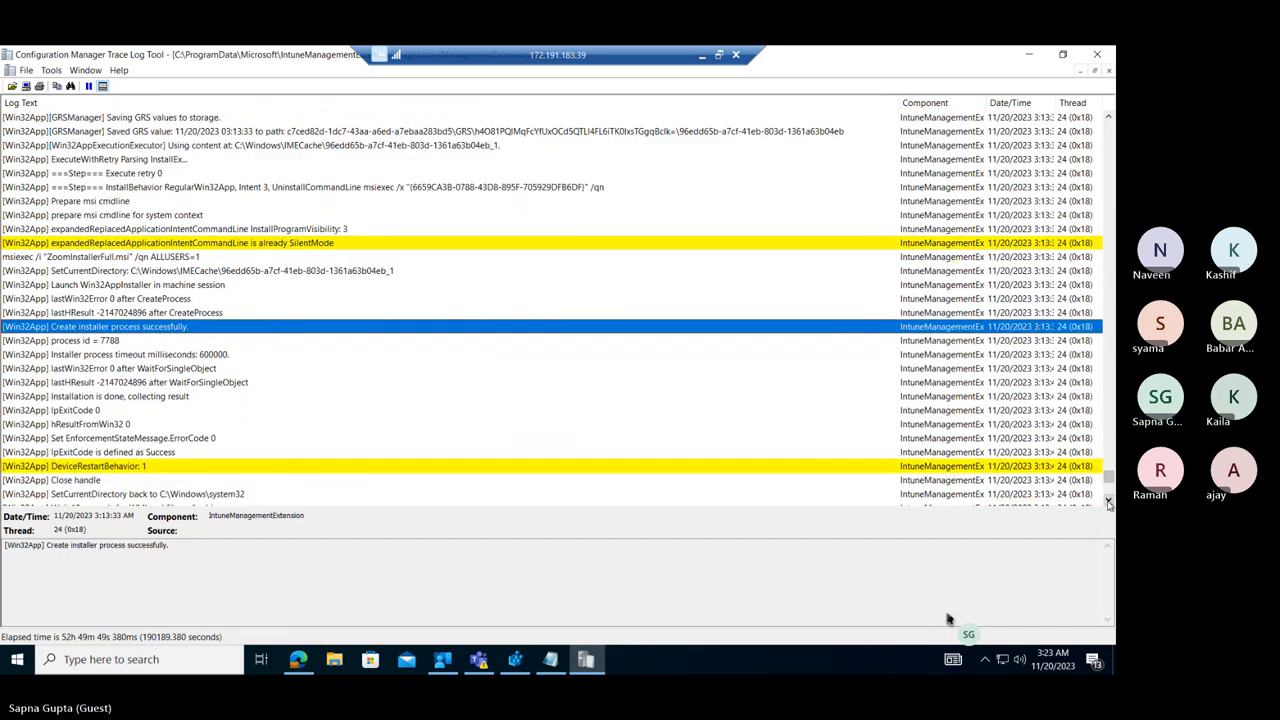
left_click(1108, 503)
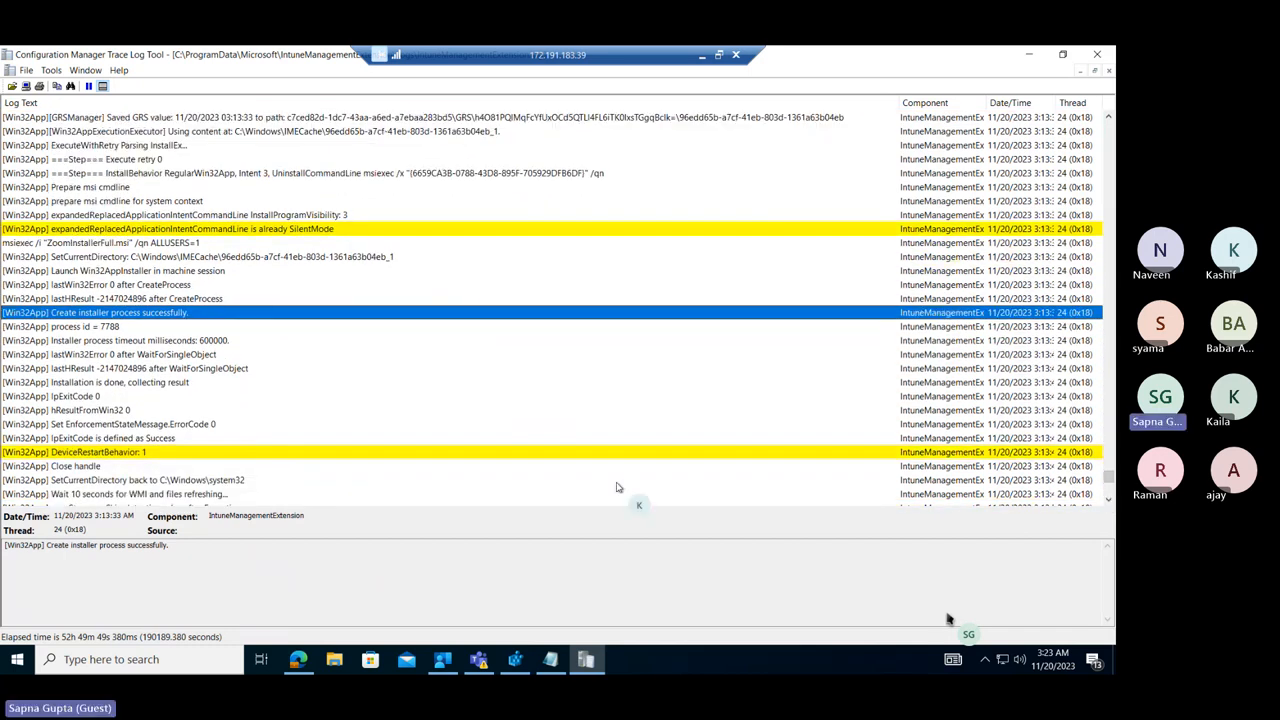
left_click(64, 397)
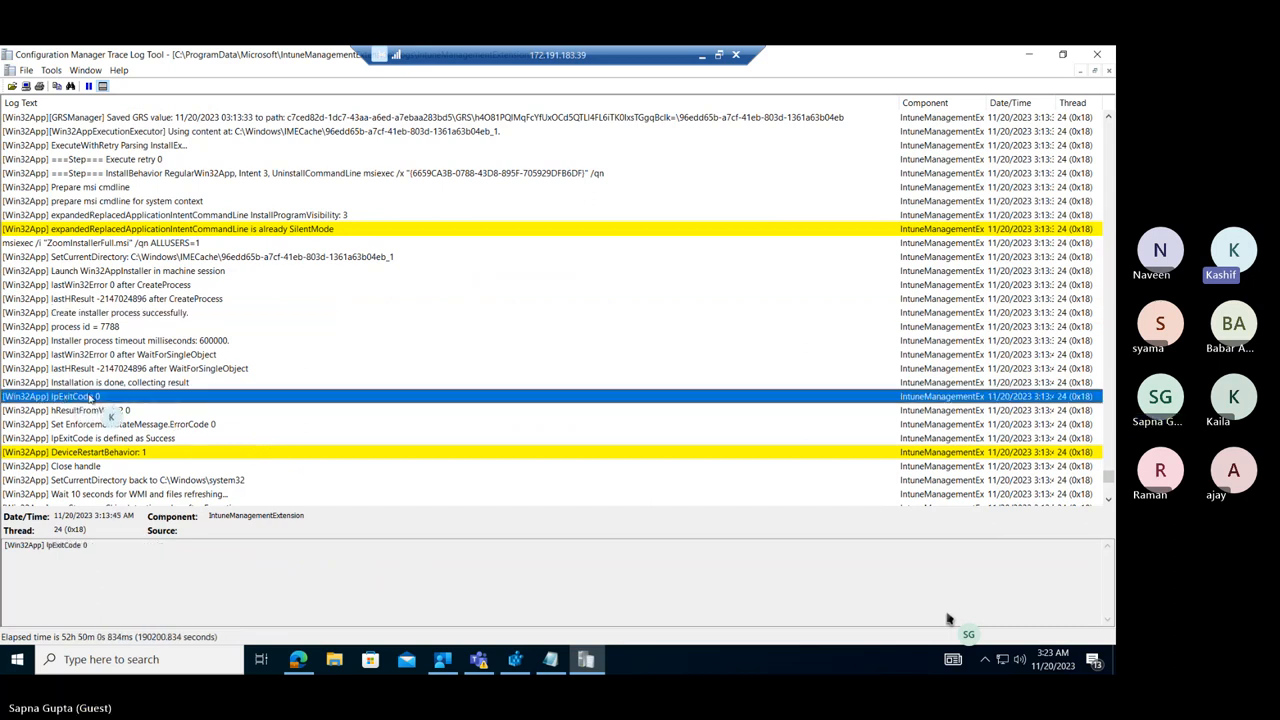
Examine the "Installation is done, collecting result" entry, the Content\Incoming cache removal entry and the IMECache staged content cleanup entry.
left_click(105, 383)
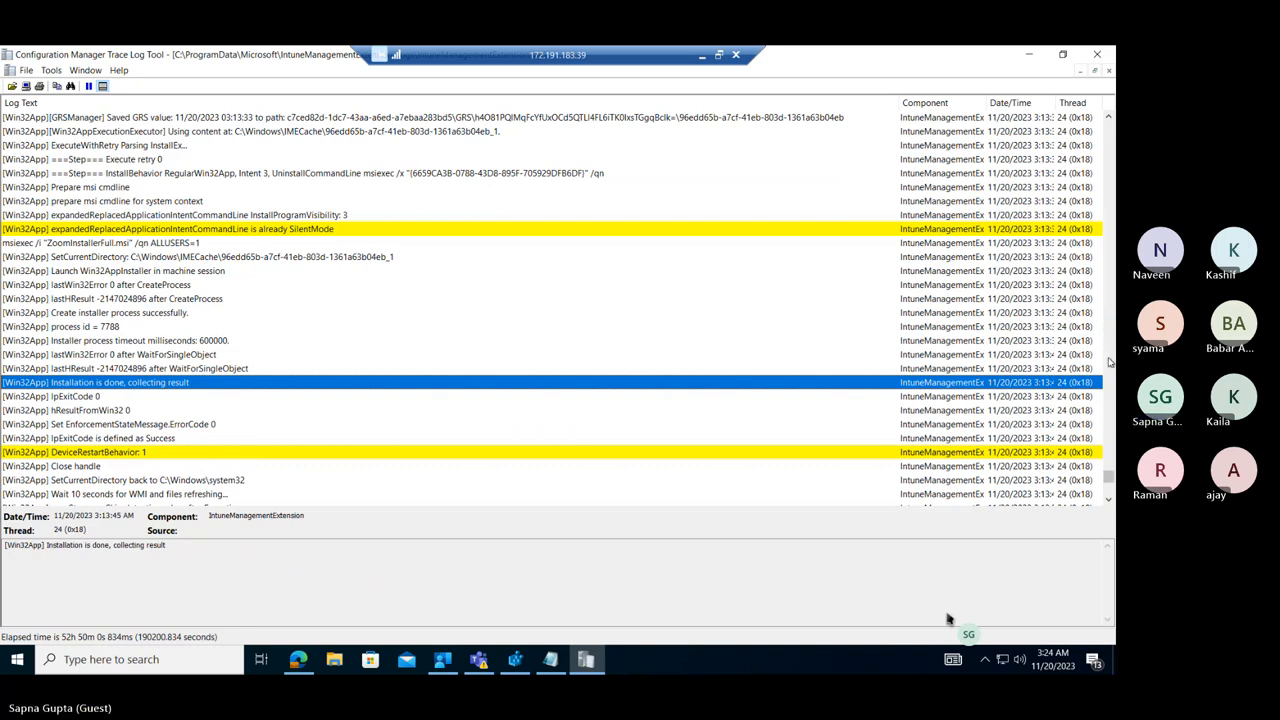
left_click(1108, 500)
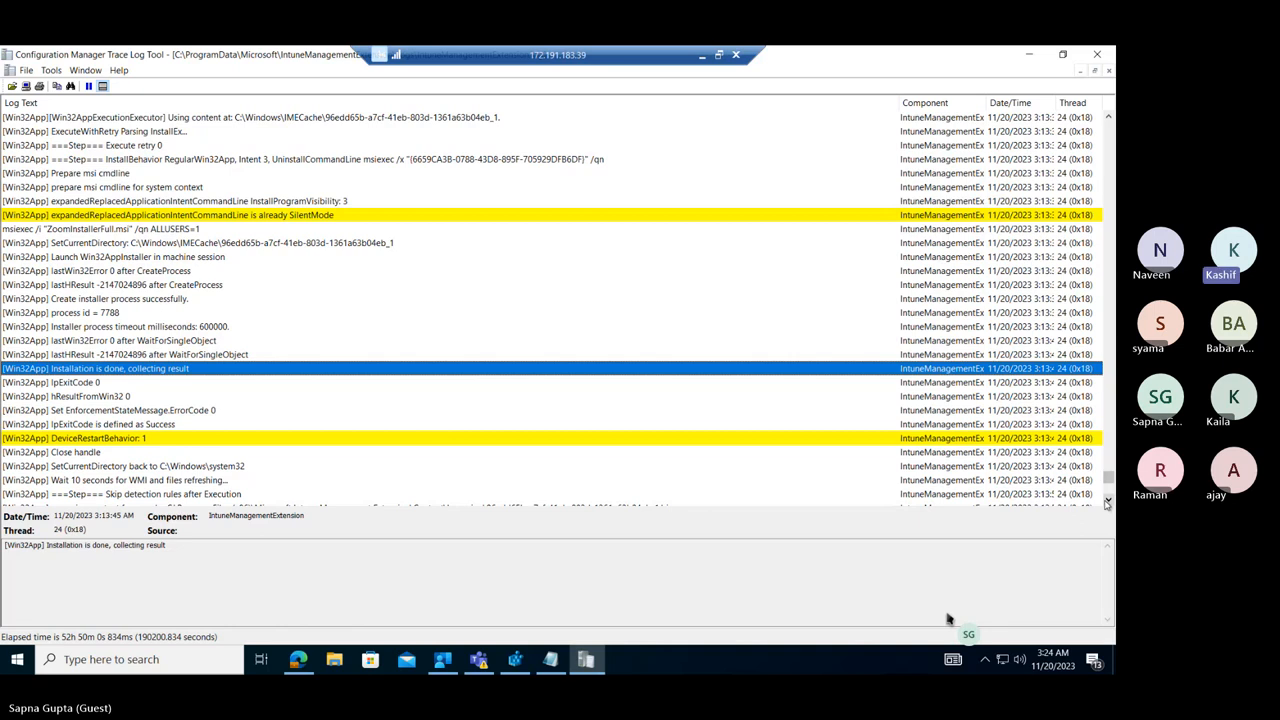
left_click(1107, 502)
left_click(1107, 502)
left_click(1107, 502)
left_click(1107, 502)
left_click(1107, 502)
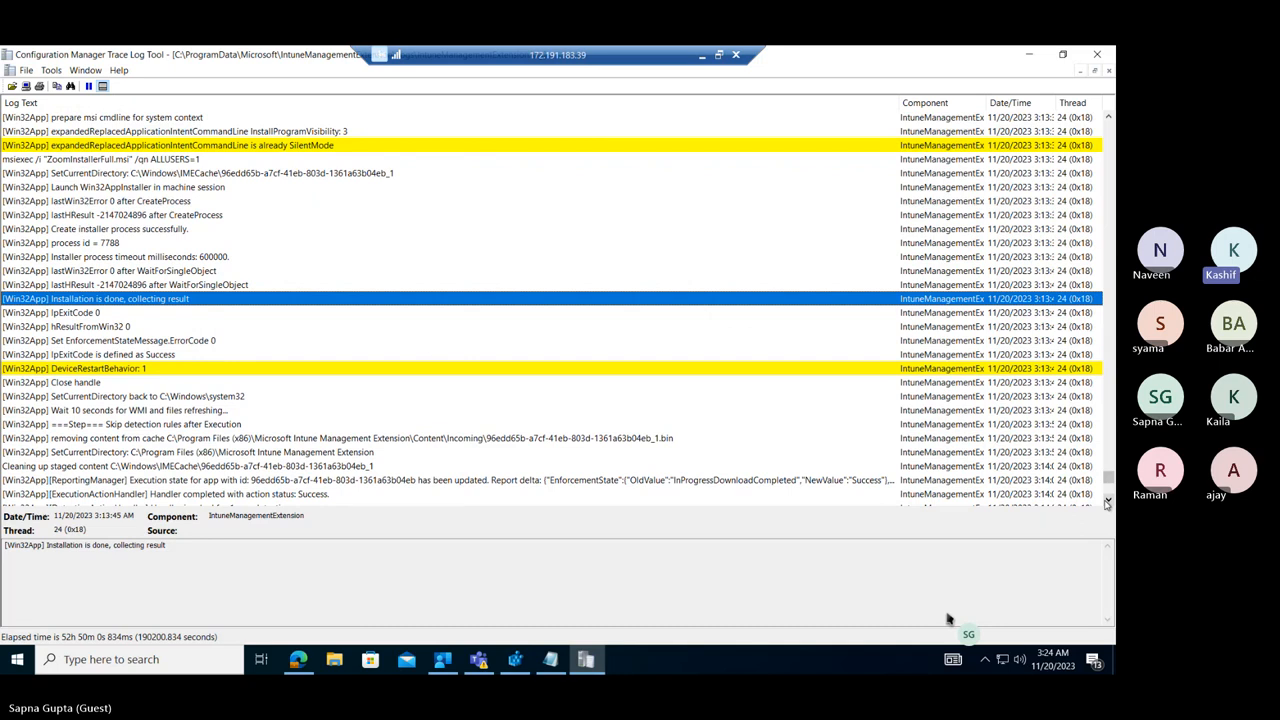
left_click(1107, 502)
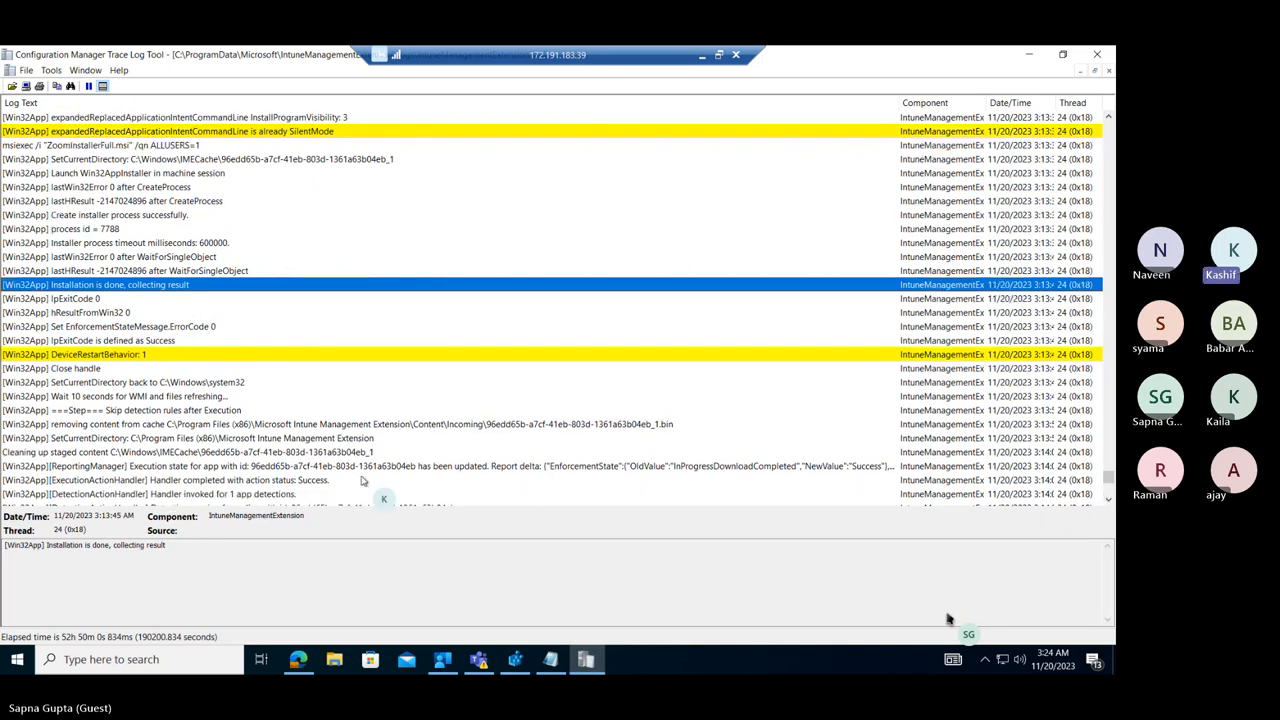
left_click(67, 425)
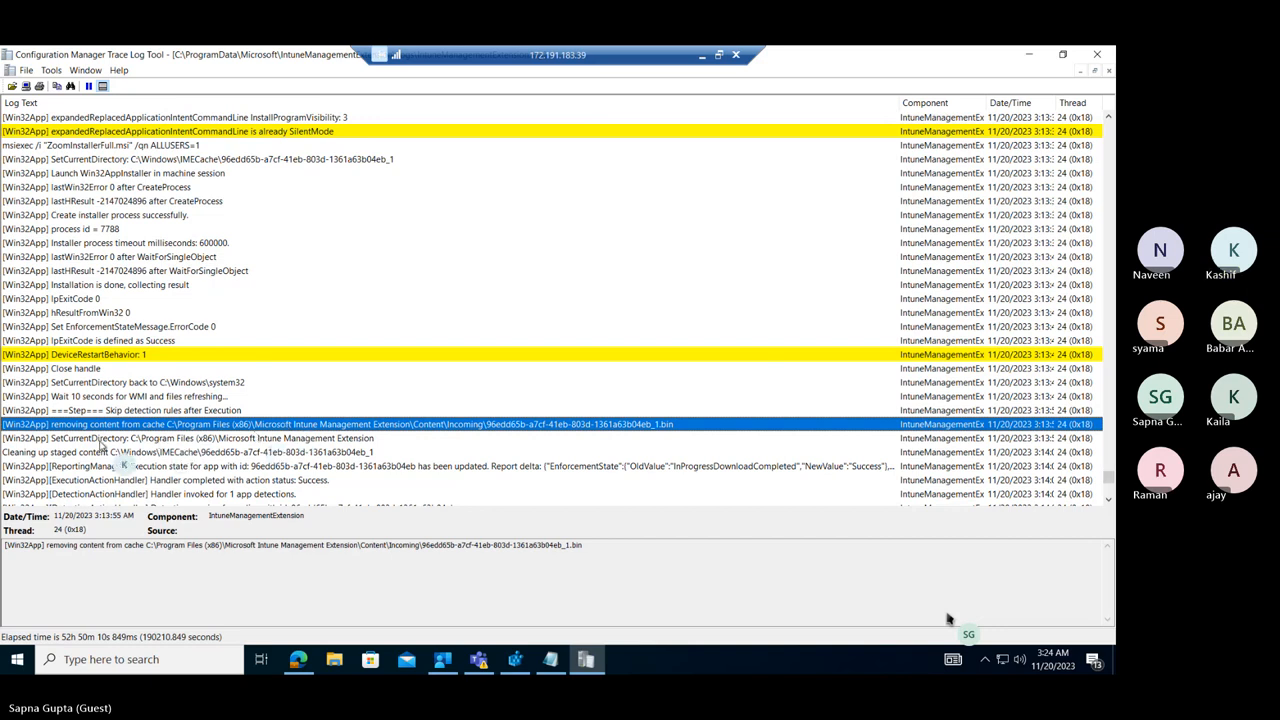
key("Down")
key("Down")
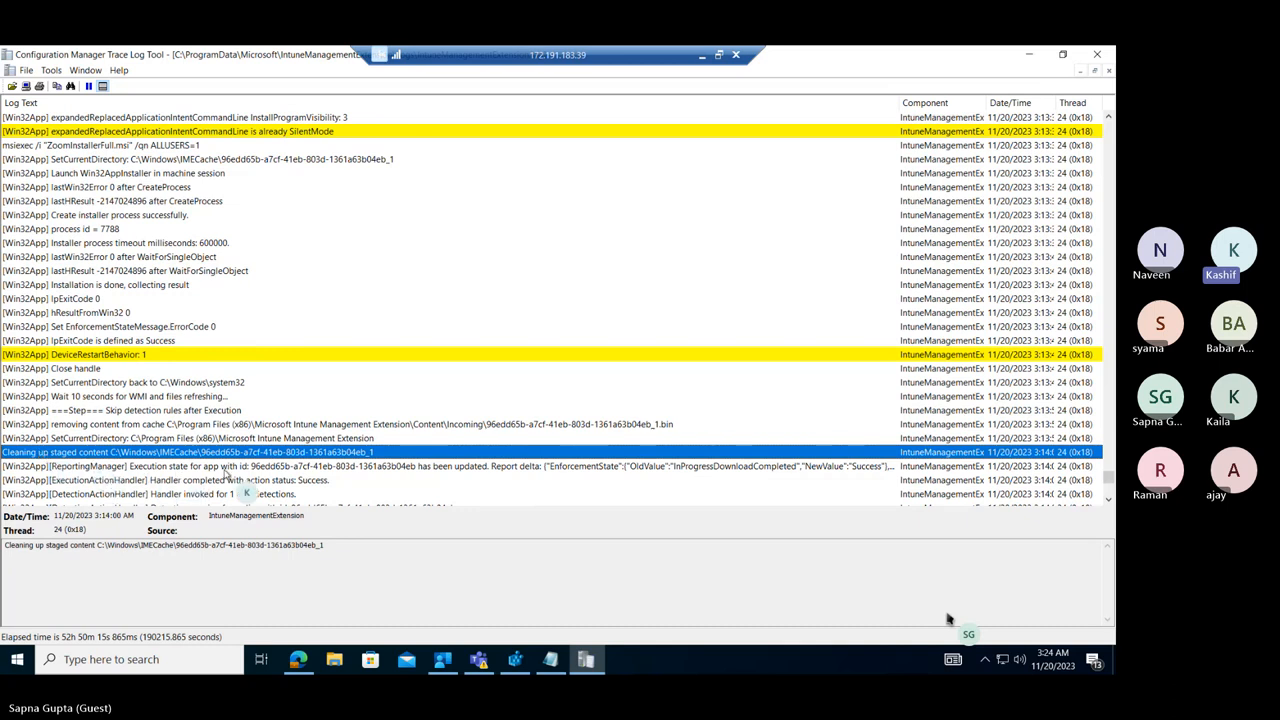
Examine the post-install DetectionActionHandler entries, from the policy's expected enforcement state through the completed SideCarProductCodeDetectionManager entry.
left_click(1108, 500)
left_click(1108, 500)
left_click(1108, 500)
left_click(1108, 500)
left_click(1108, 500)
left_click(1108, 500)
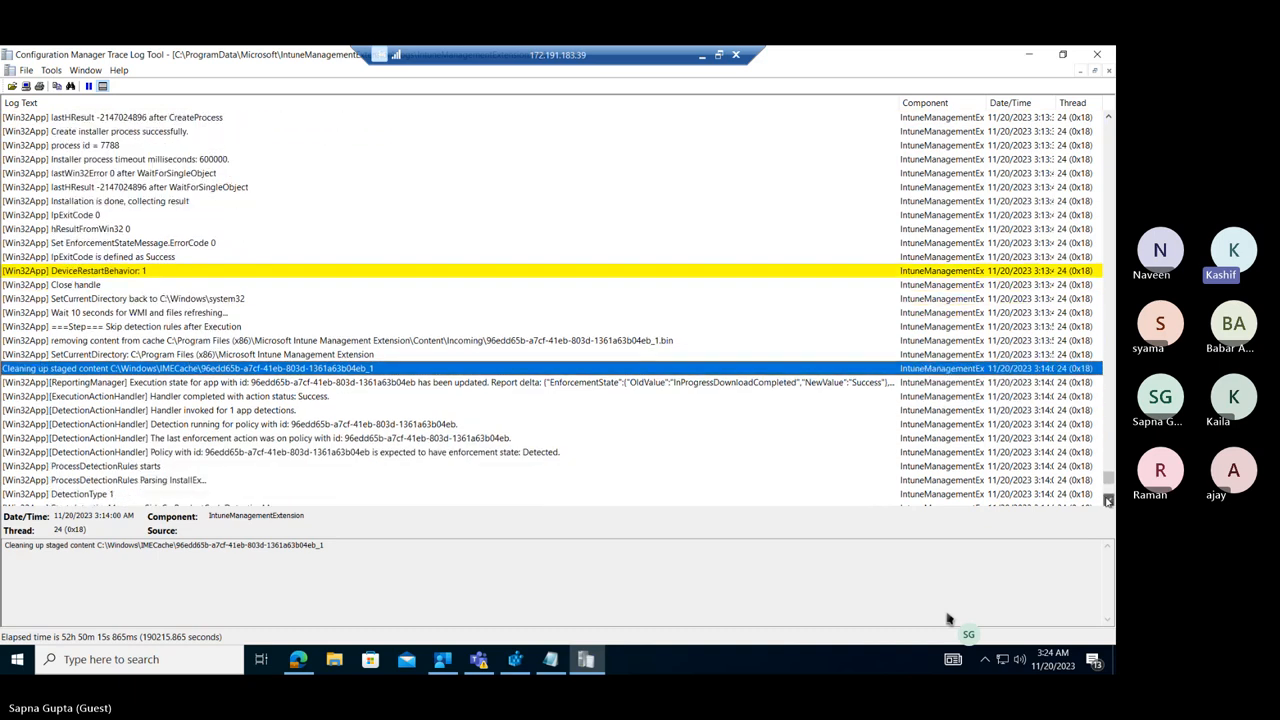
left_click(1108, 500)
left_click(1108, 500)
left_click(1108, 500)
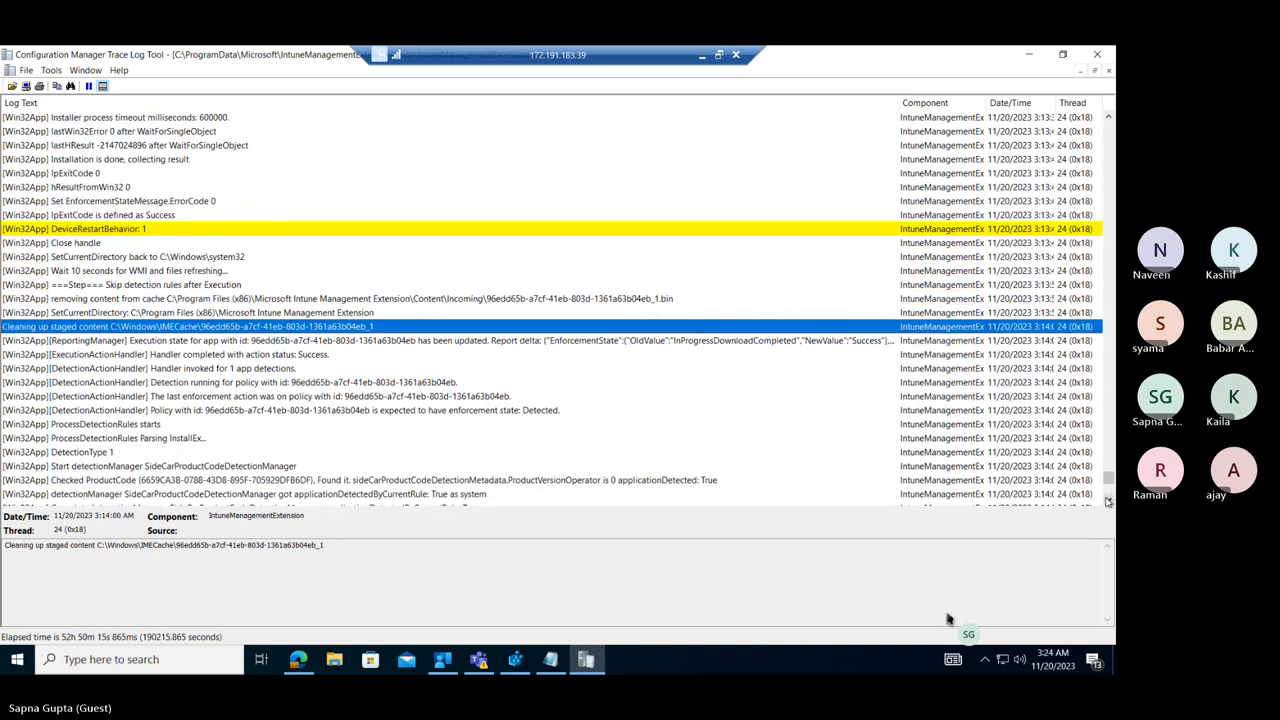
left_click(1108, 500)
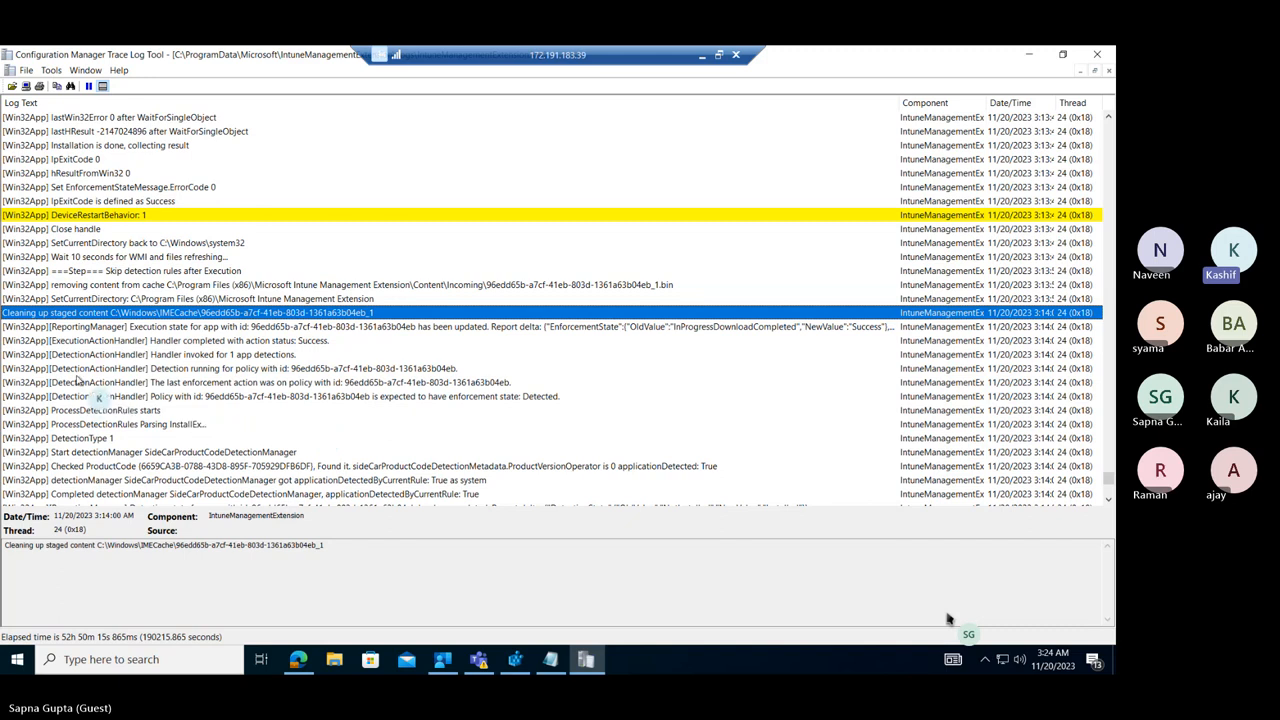
left_click(455, 397)
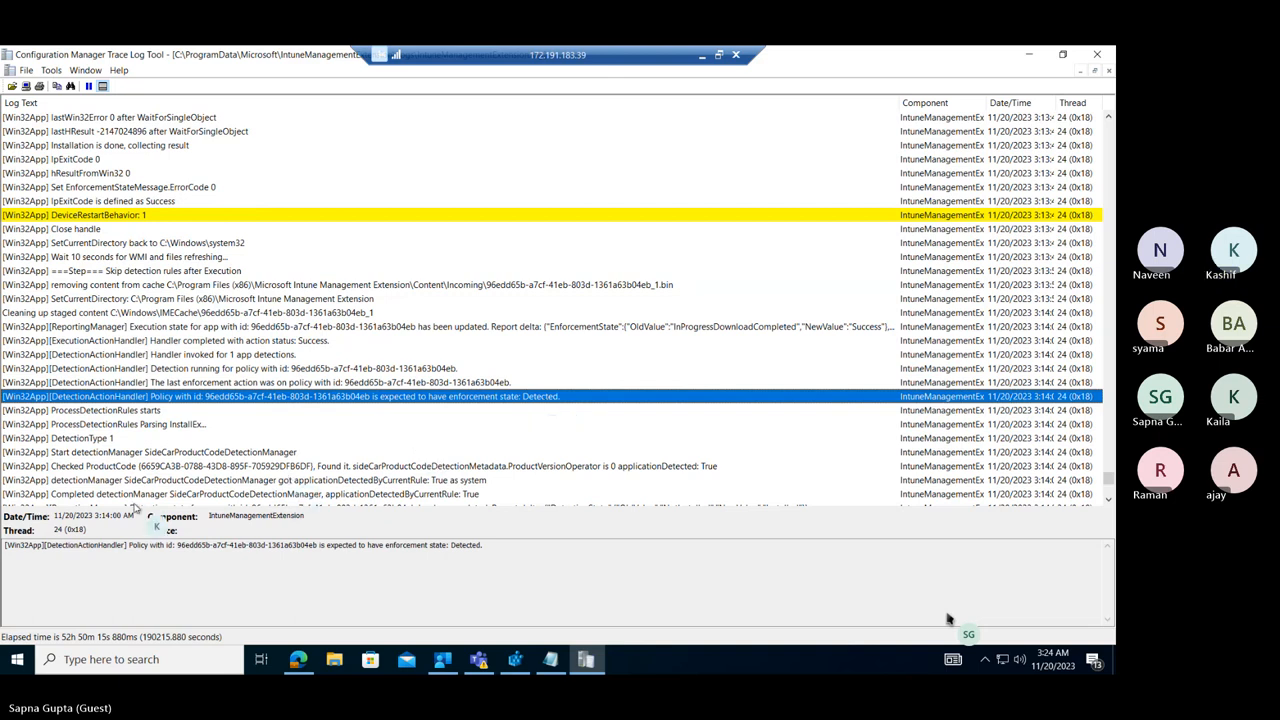
left_click(101, 494)
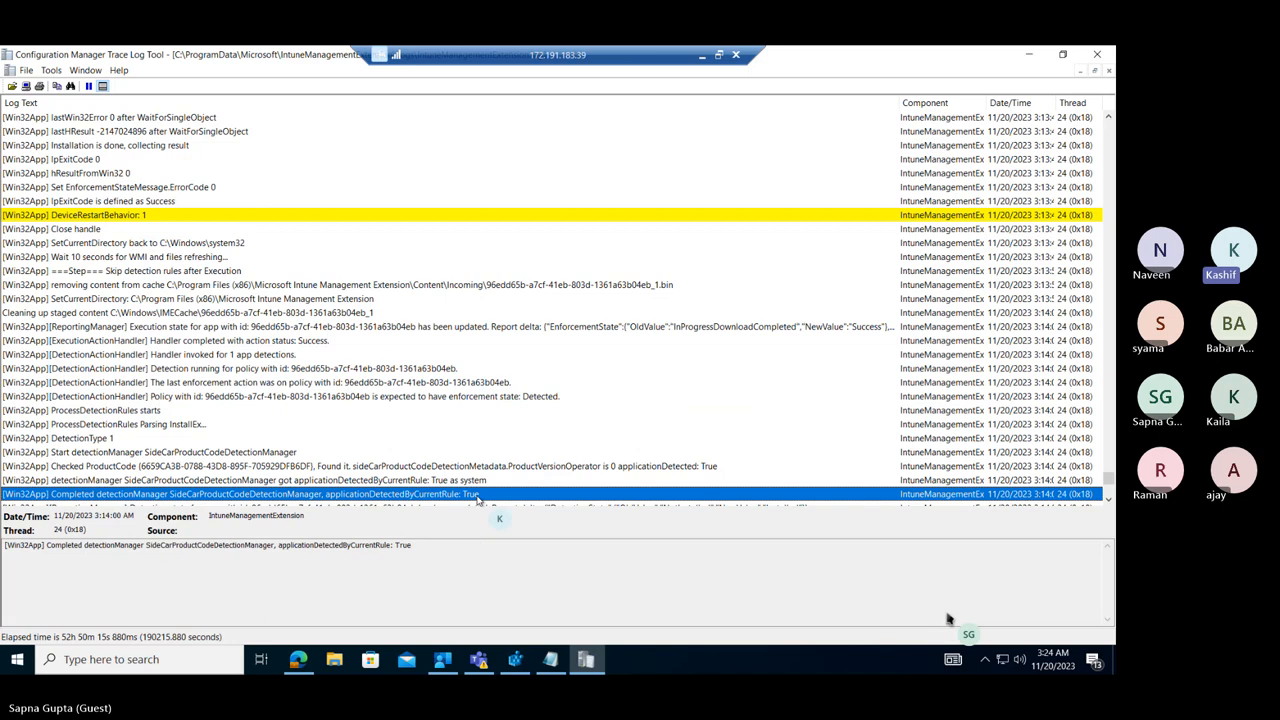
Review the ReportingManager, StatusService and toast message entries below the completed detection, and close the log.
left_click(1108, 500)
left_click(1108, 500)
left_click(1108, 500)
left_click(1108, 500)
left_click(1108, 500)
left_click(1108, 500)
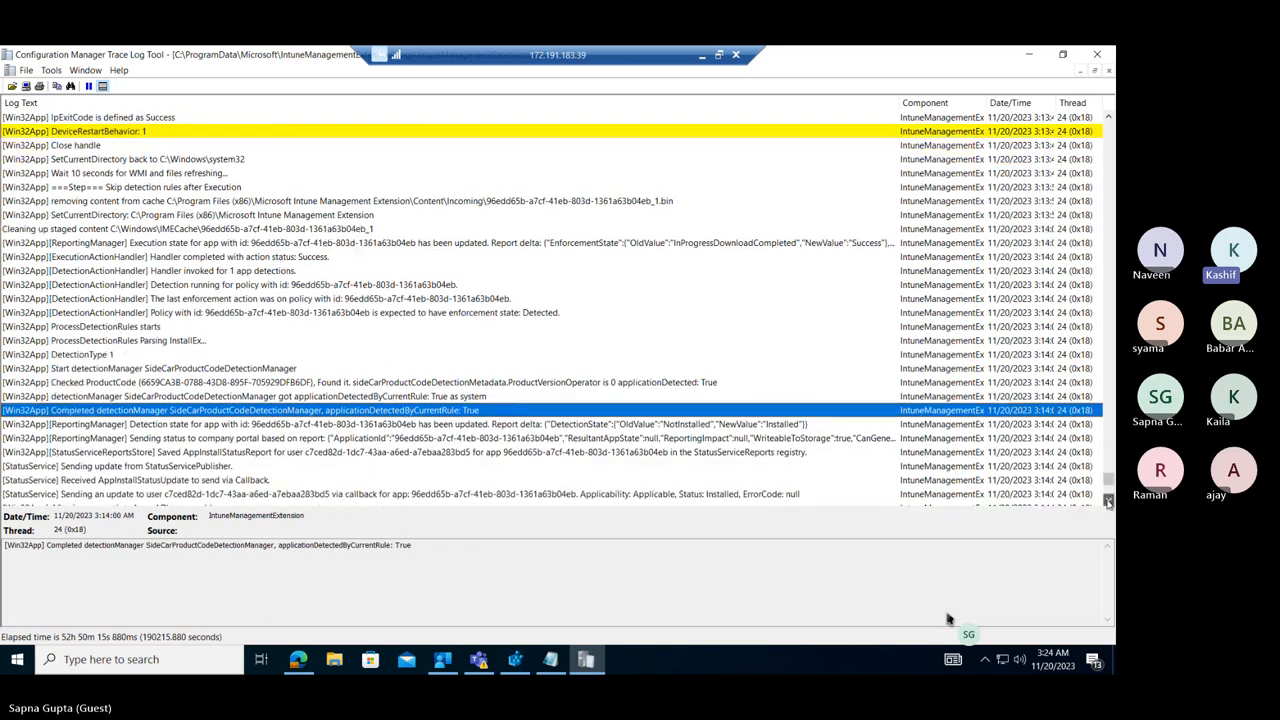
left_click(1108, 500)
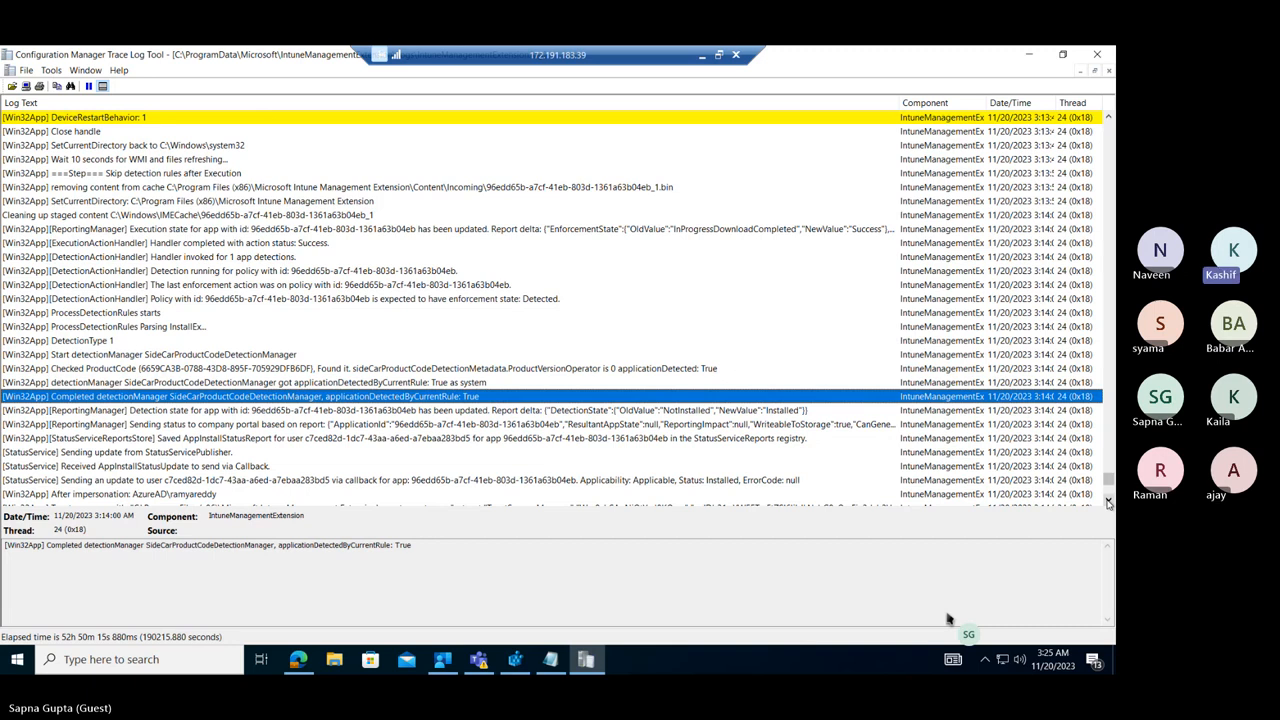
left_click(1108, 501)
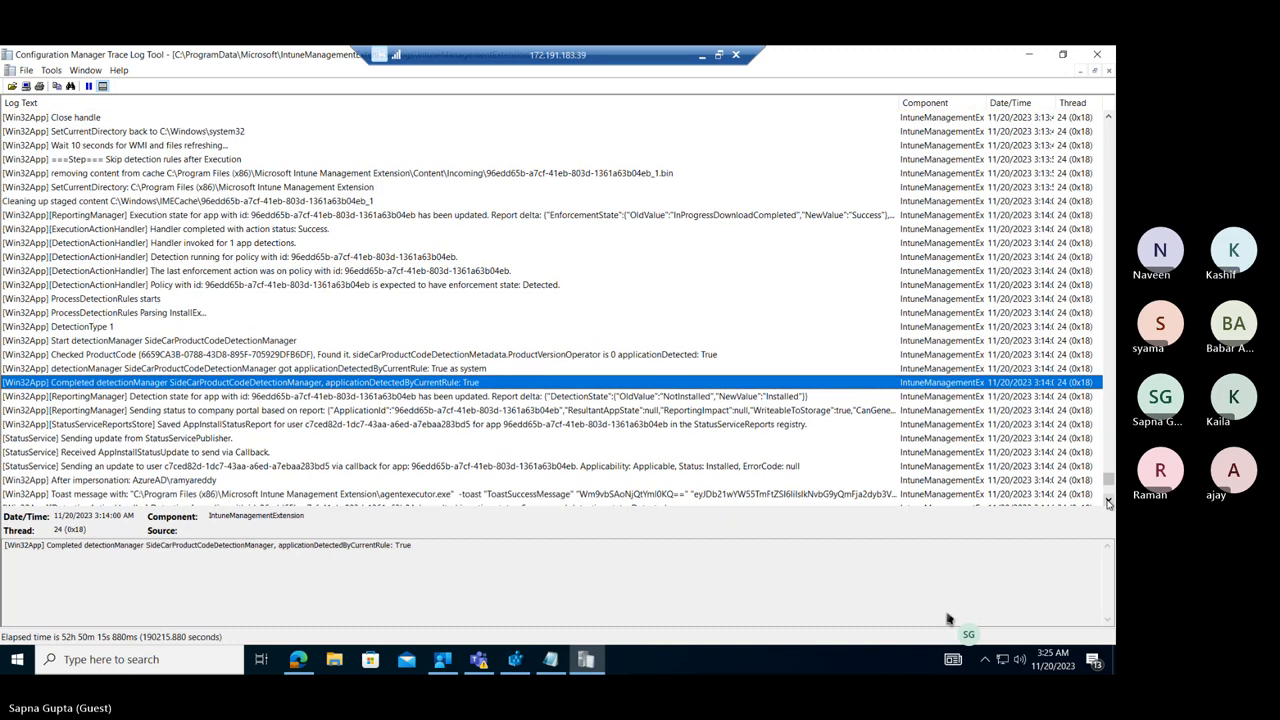
left_click(1108, 501)
left_click(1108, 501)
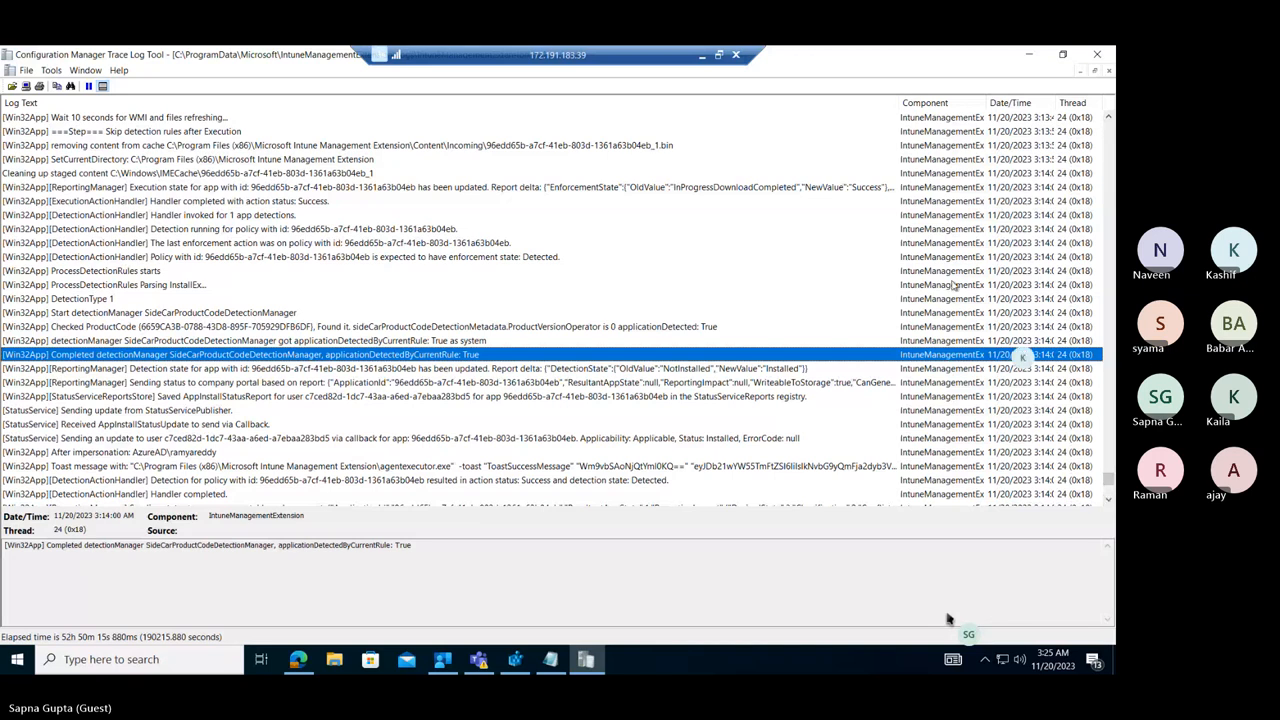
left_click(1097, 55)
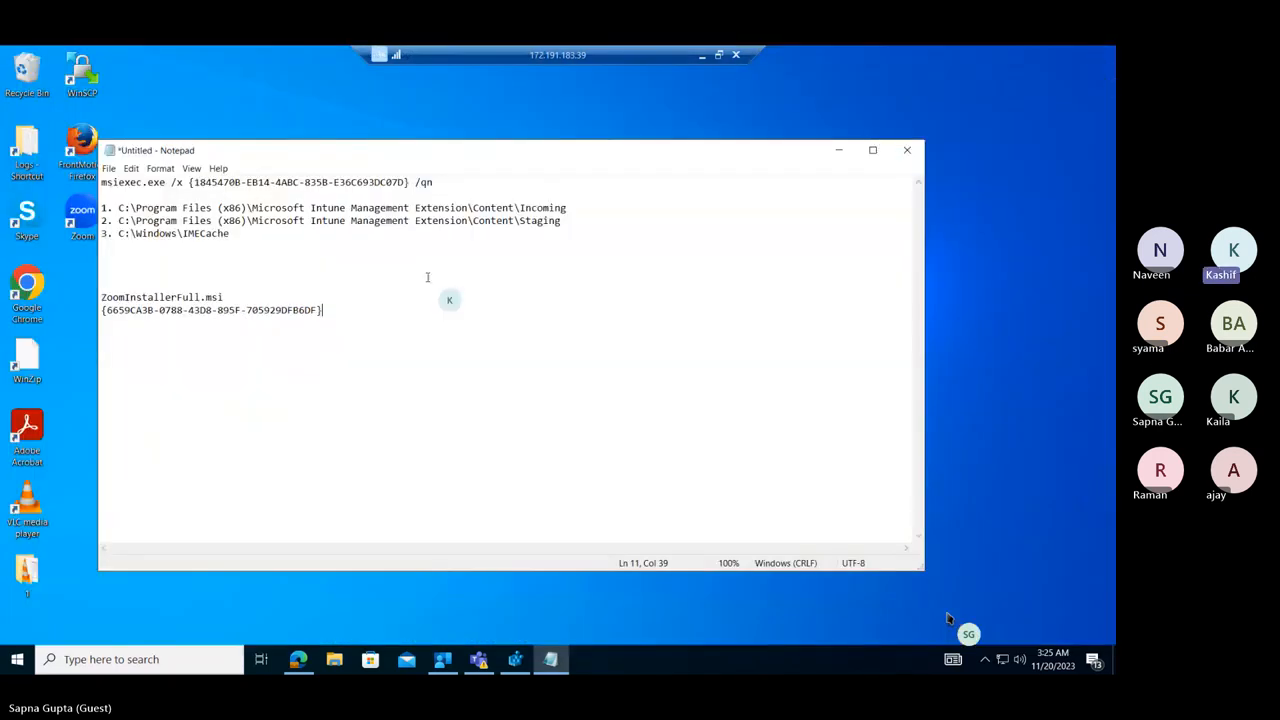
Insert blank lines above the msiexec line in the Notepad note and add the heading "20th Nov Topics:" at the very beginning.
left_click(225, 259)
left_click(104, 182)
key("Return")
key("Return")
key("Return")
key("Return")
key("Return")
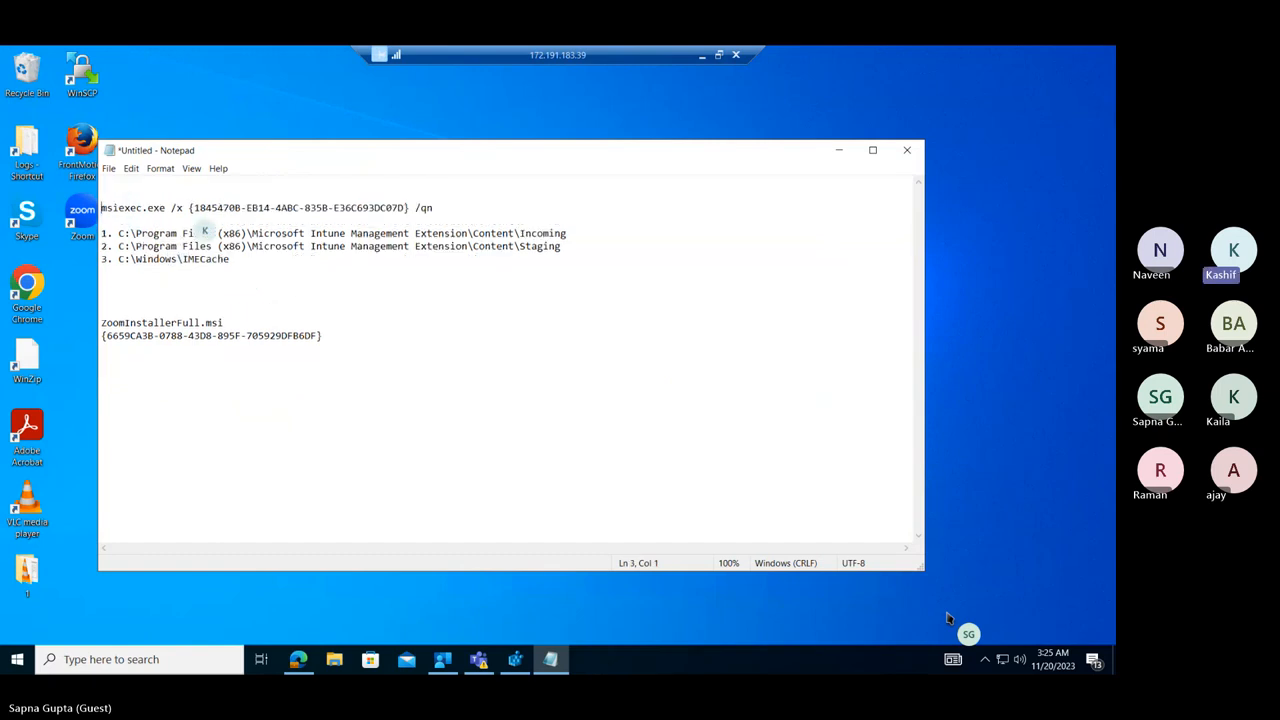
key("Return")
key("Up")
key("Up")
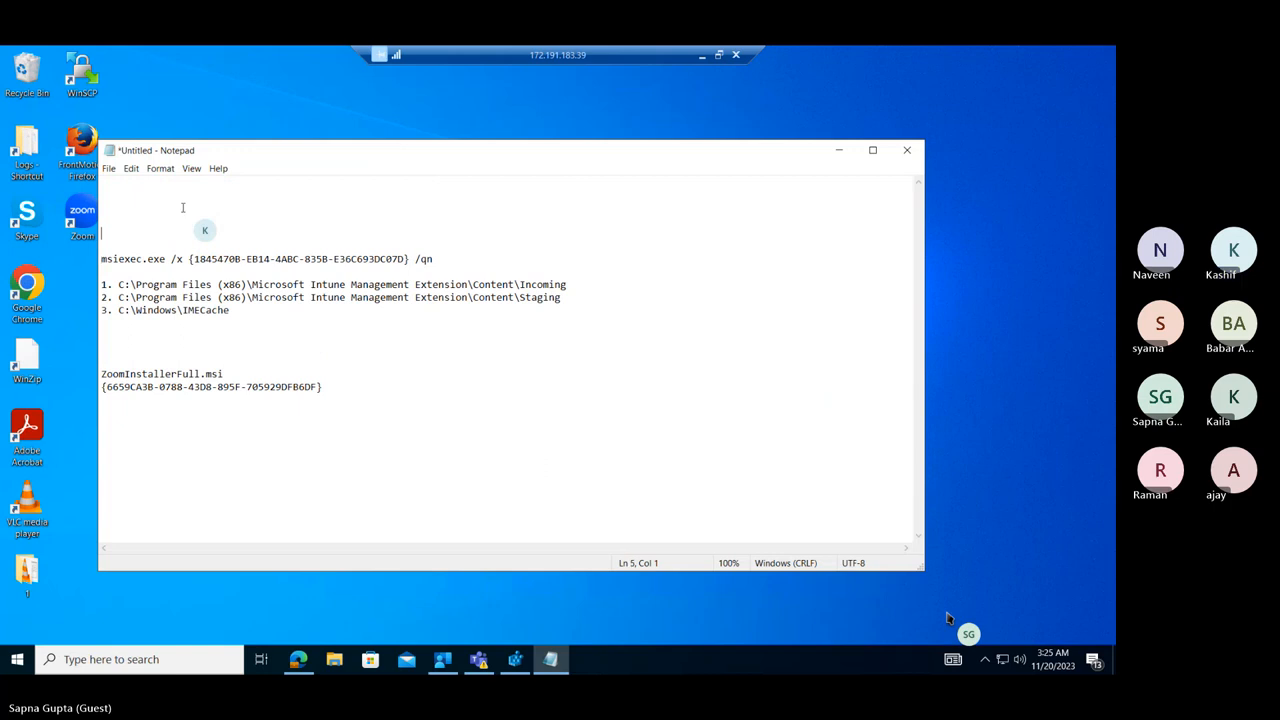
key("Up")
type("20th Nov Topics:")
key("Return")
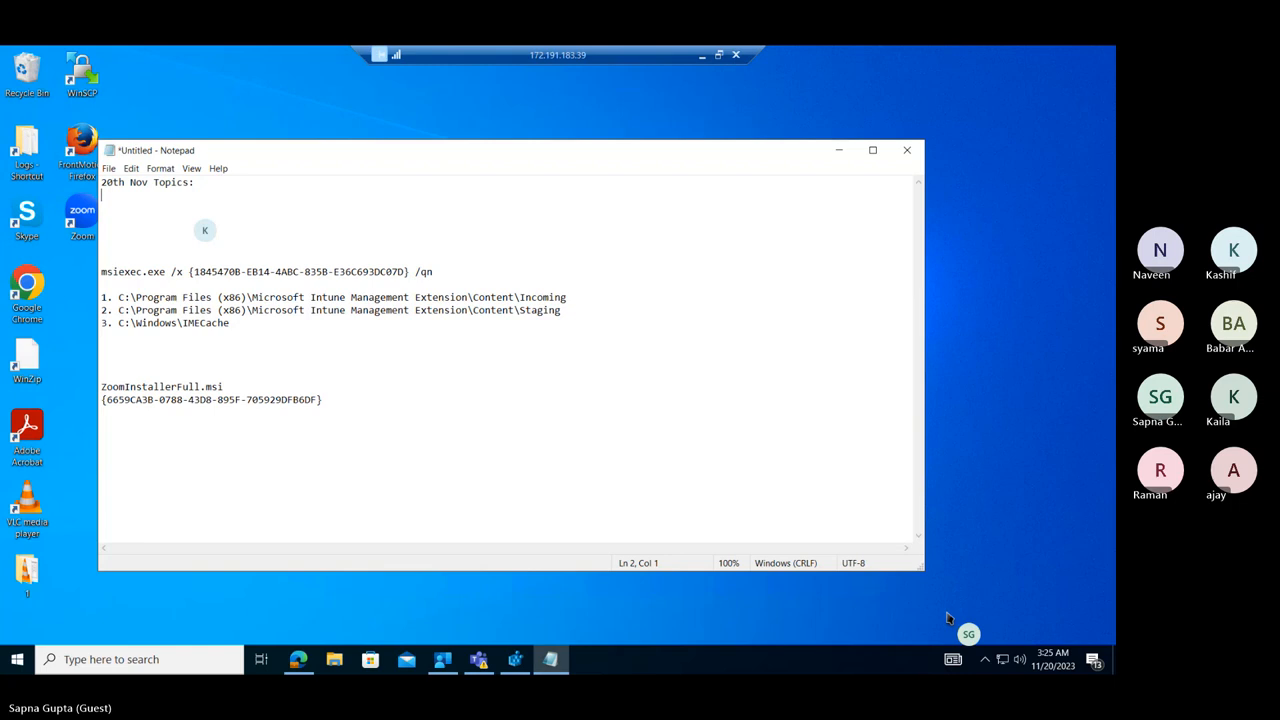
Add the topic line "Win32 application download location and log file :" under the heading, with the label "Download location :" below it.
type("Win32 application dow")
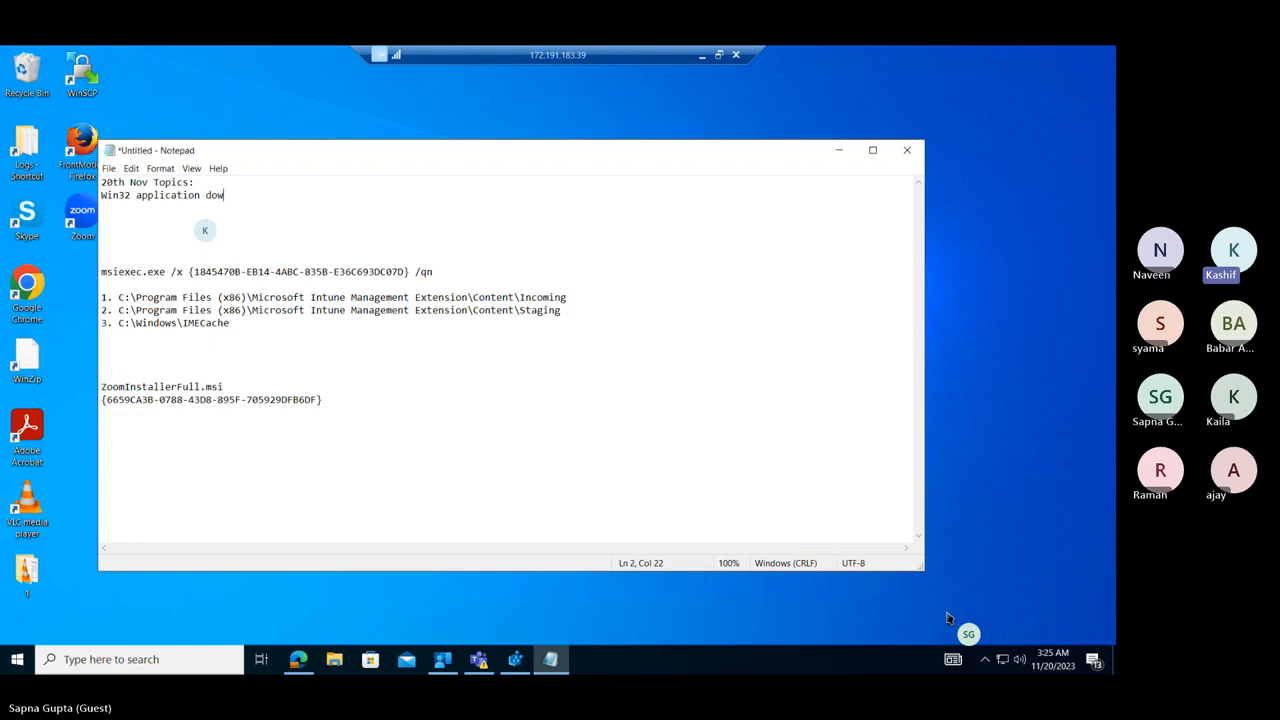
type("nload location and log file")
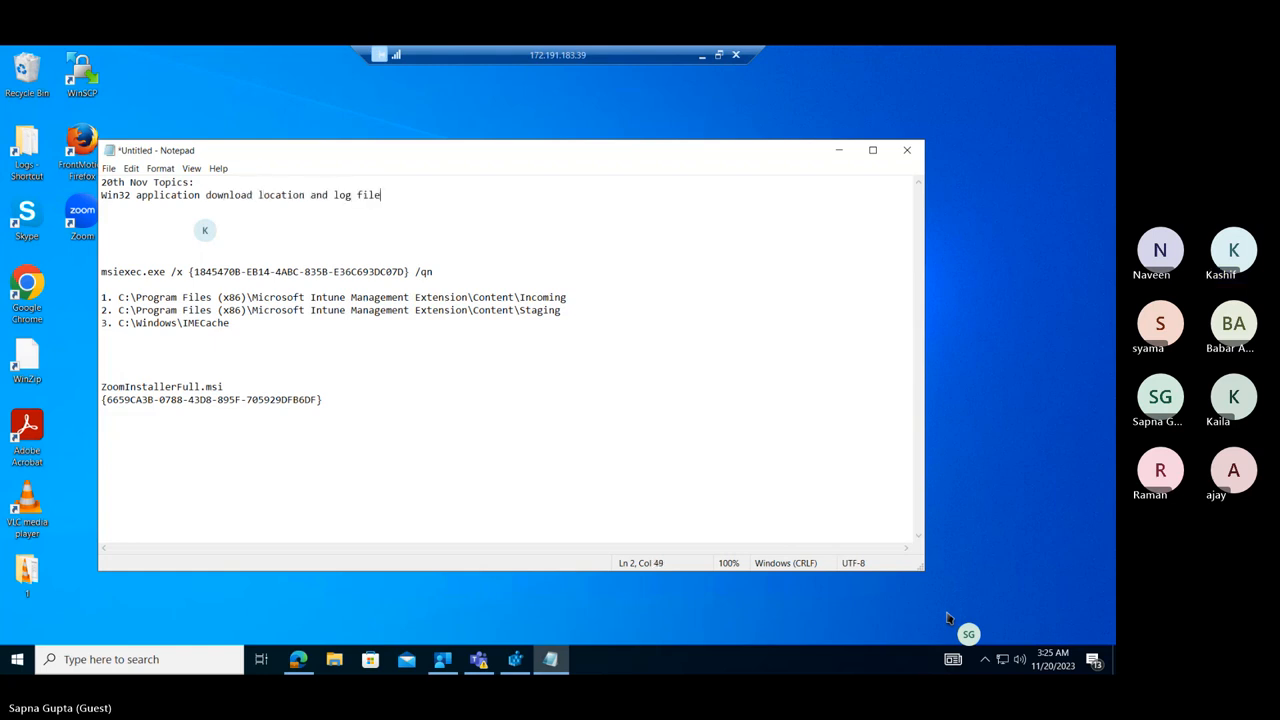
type(" :")
key("Return")
key("Return")
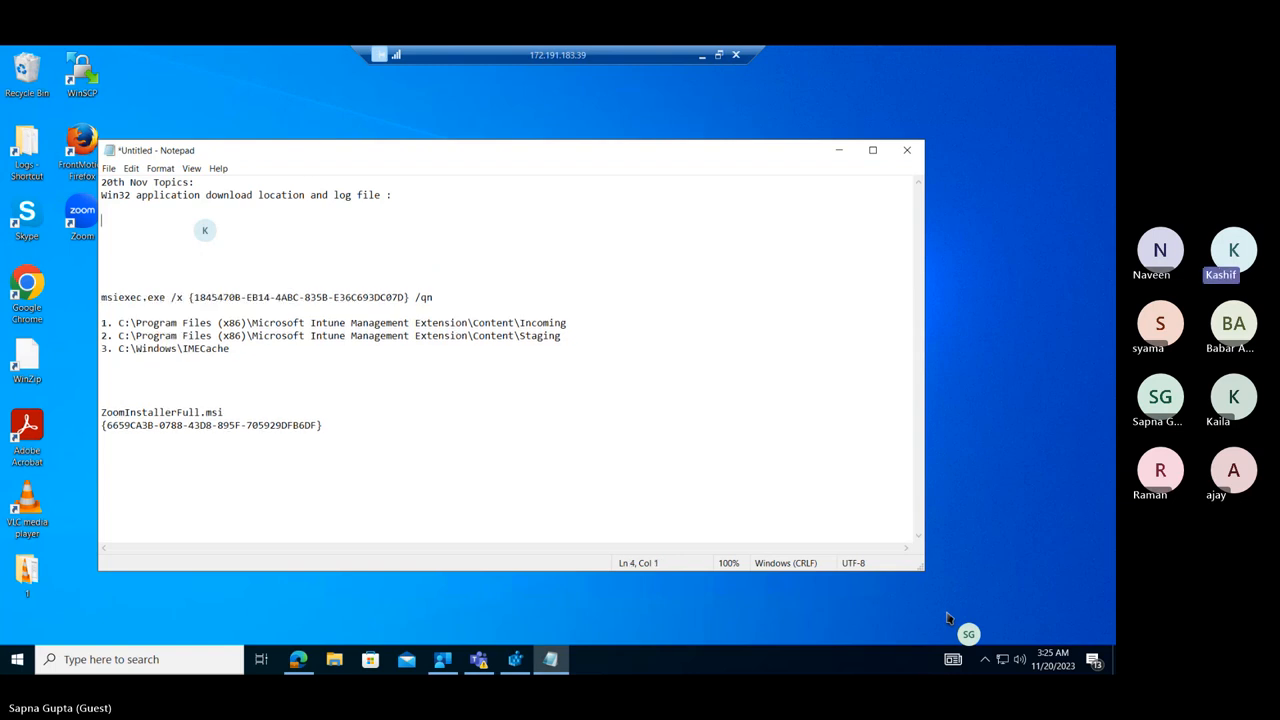
type("Download loca")
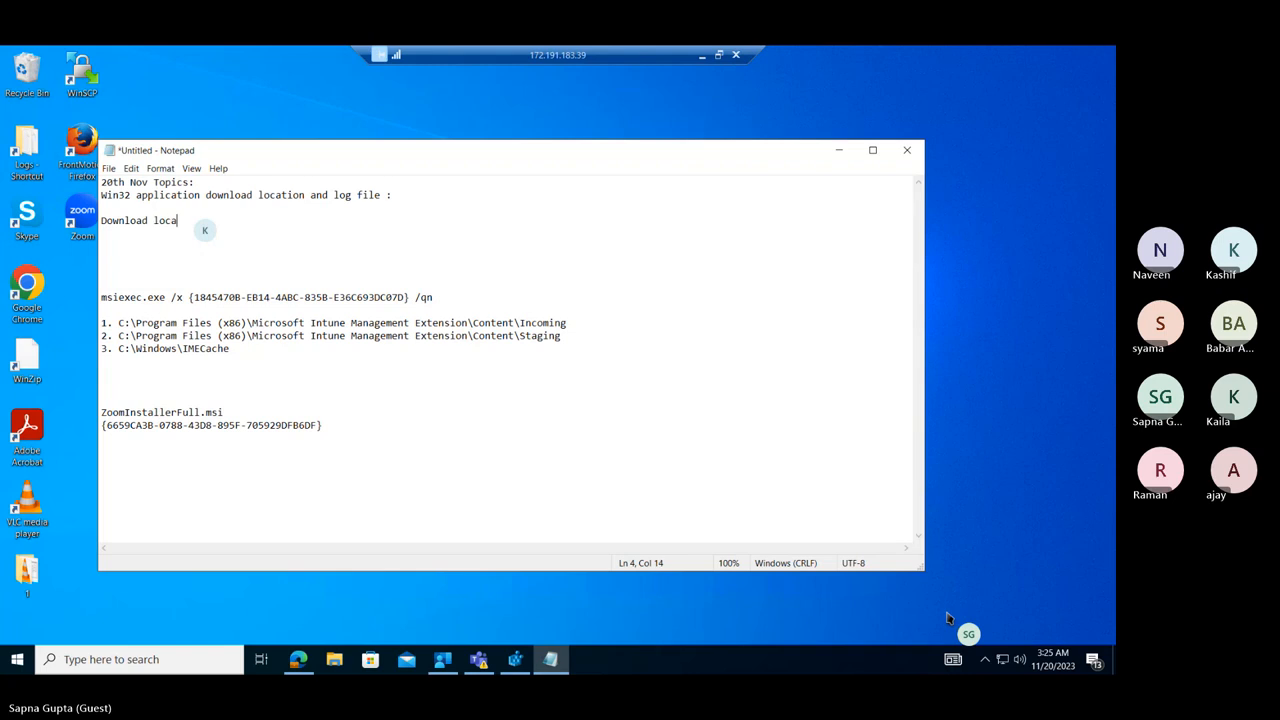
type("tion :")
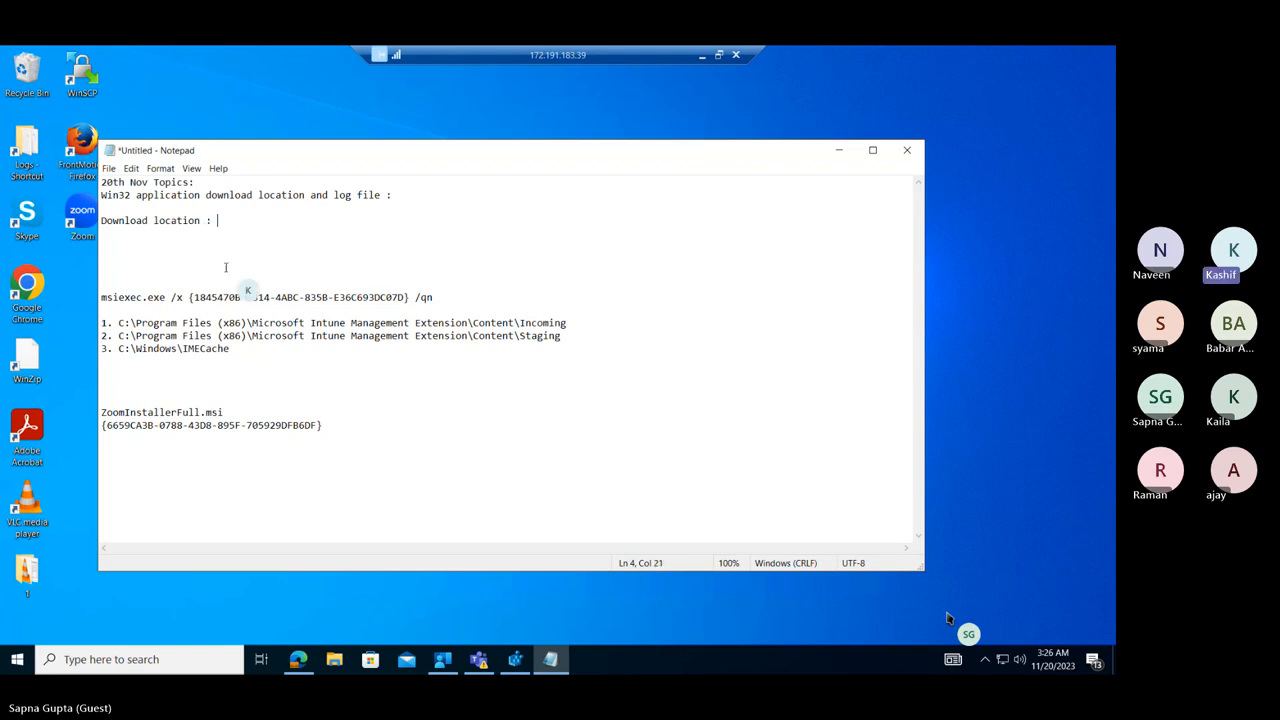
Delete the msiexec.exe uninstall line and the extra blank lines between the "Download location :" label and the numbered folder paths.
left_click_drag(433, 297, 100, 297)
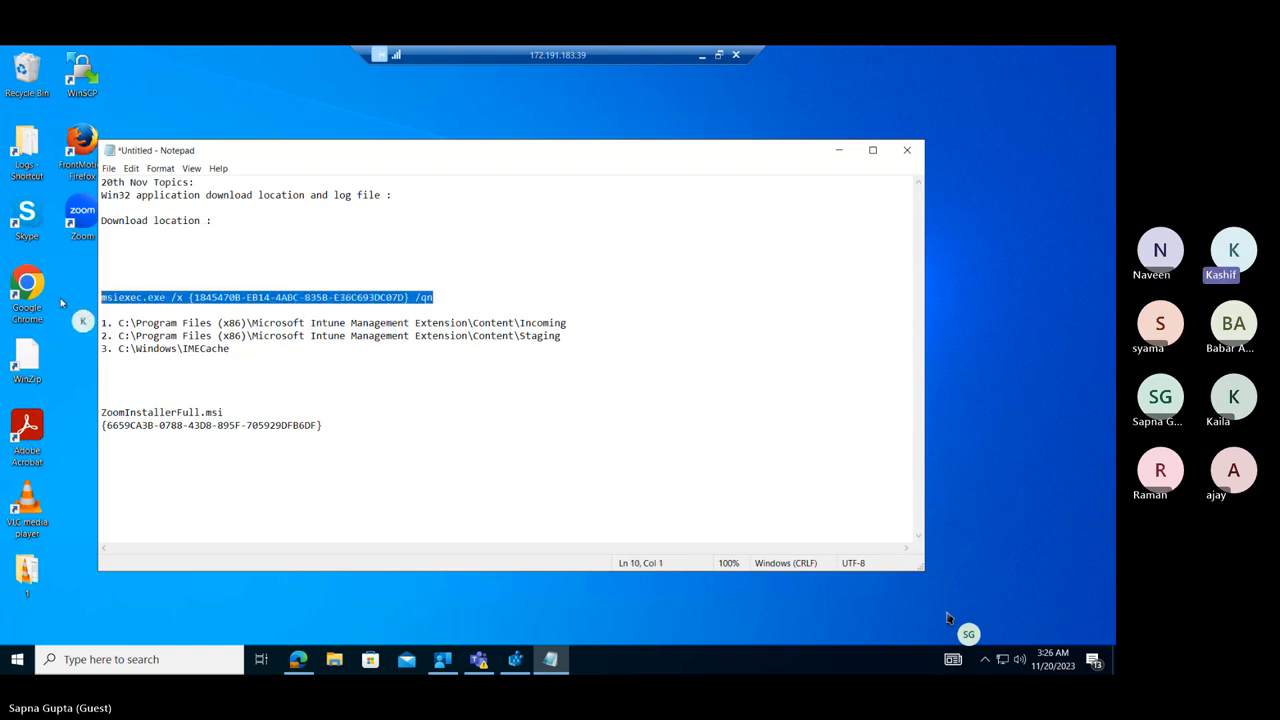
key("Delete")
key("Delete")
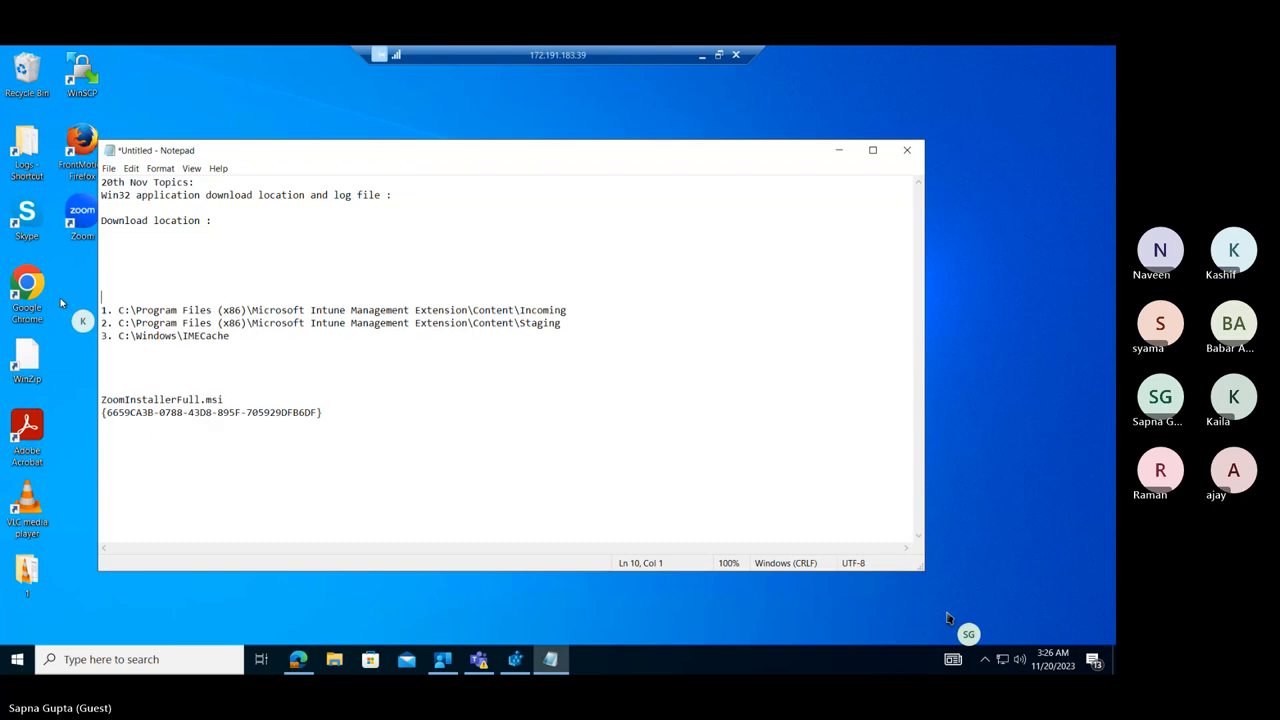
key("Up")
key("Up")
key("Down")
key("Down")
key("Down")
key("BackSpace")
key("BackSpace")
key("BackSpace")
key("BackSpace")
key("BackSpace")
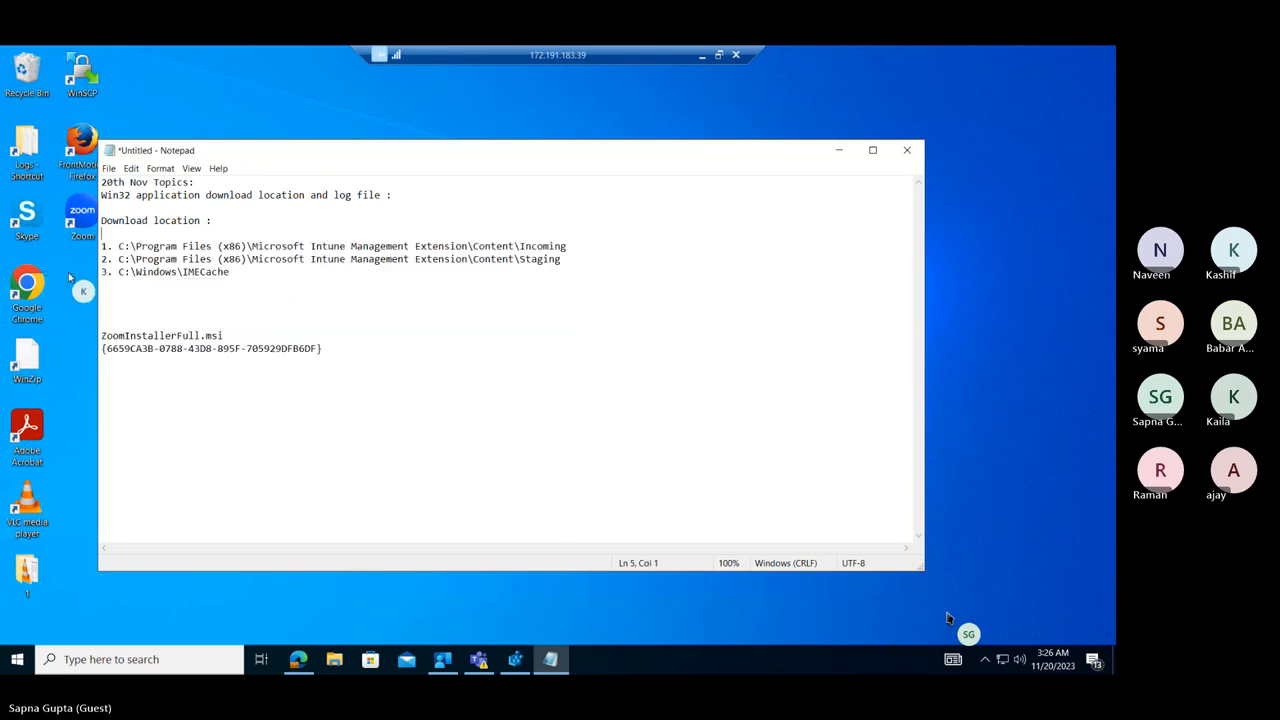
Remove the ZoomInstallerFull.msi name and product code from the note and add the label "Log File Location :" below the folder paths.
left_click_drag(322, 348, 103, 326)
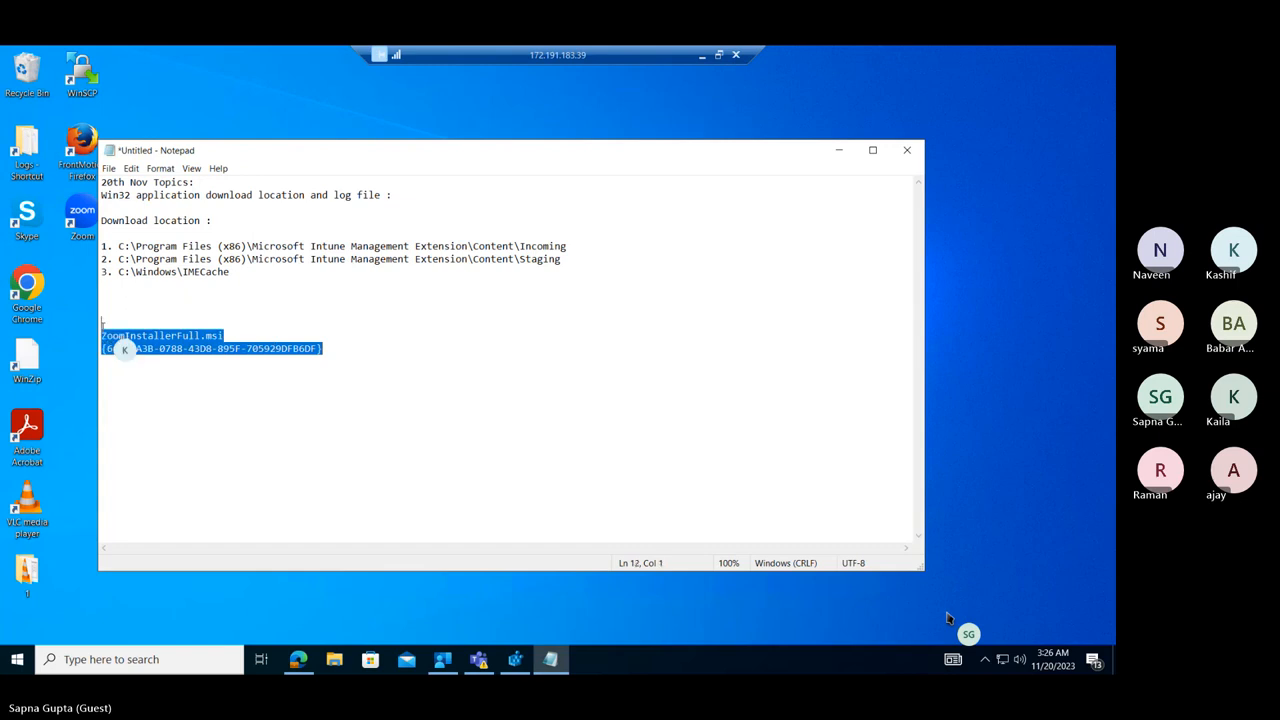
key("BackSpace")
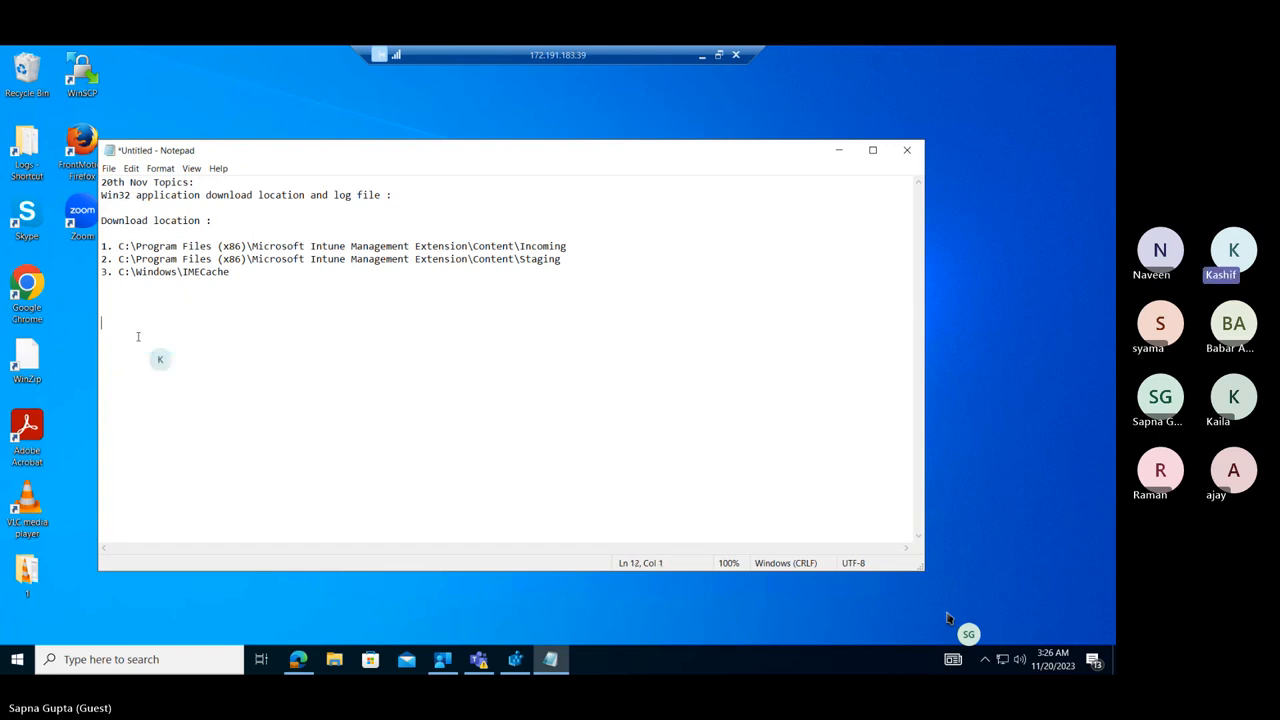
key("BackSpace")
key("BackSpace")
type("Log File Location :")
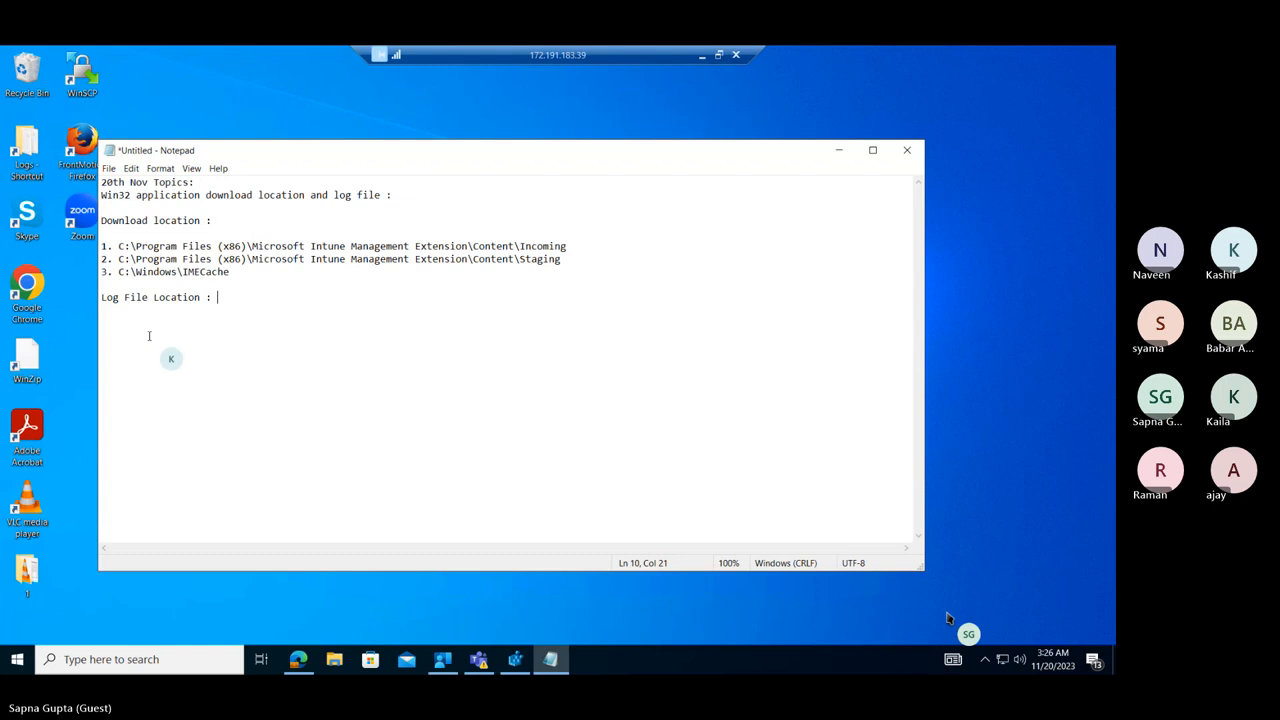
Get the full path of IntuneManagementExtension.log from the Logs folder and paste it after "Log File Location :" in the Notepad note.
double_click(30, 152)
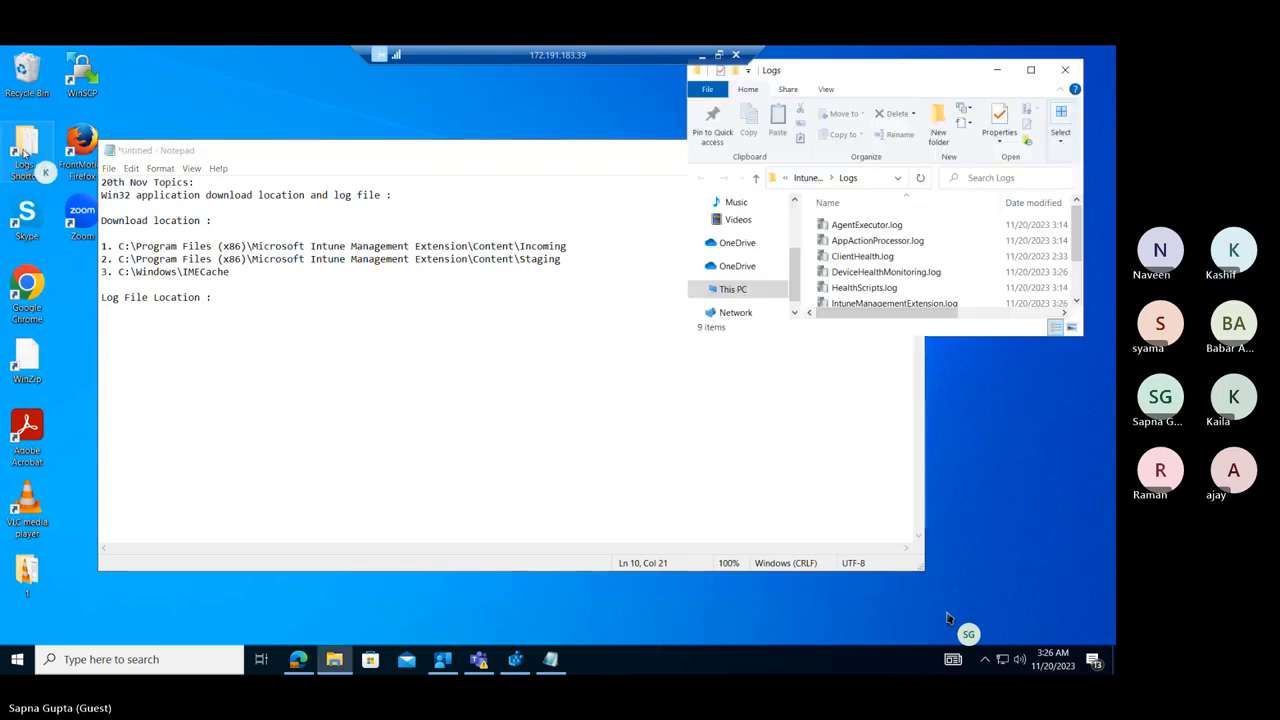
left_click(877, 179)
left_click(878, 179)
type("\\Logs\\")
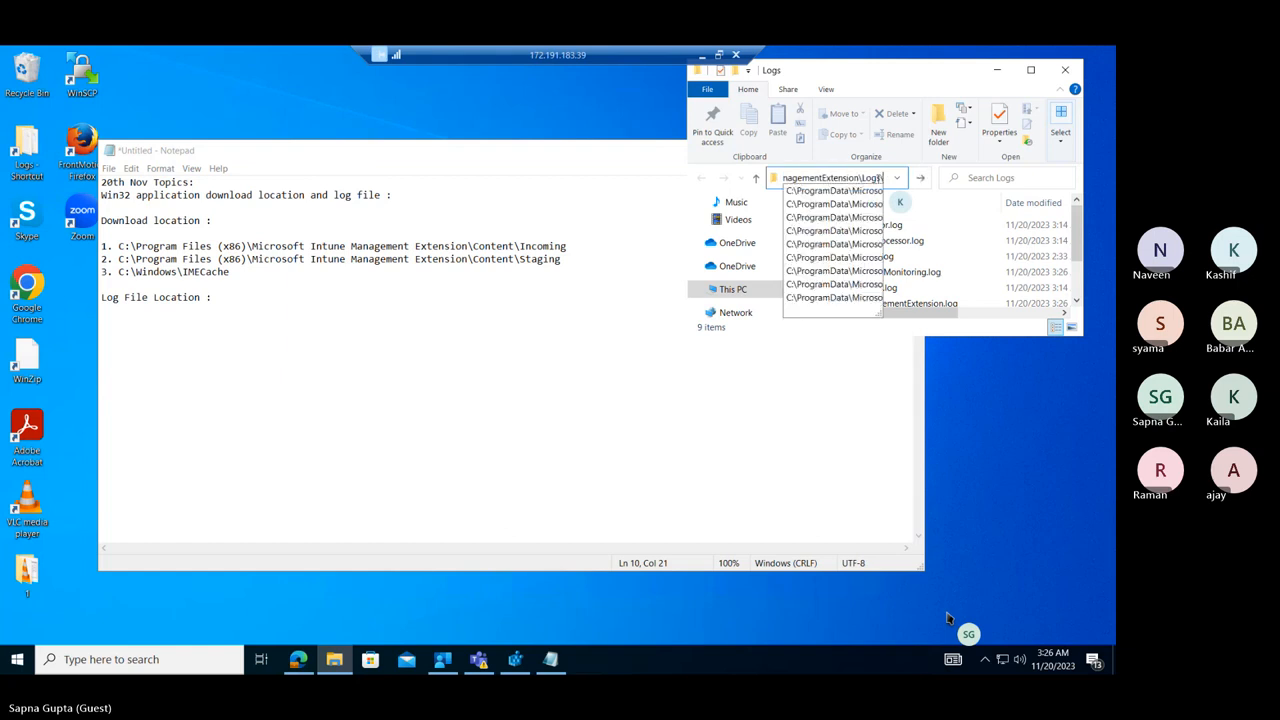
type("intu")
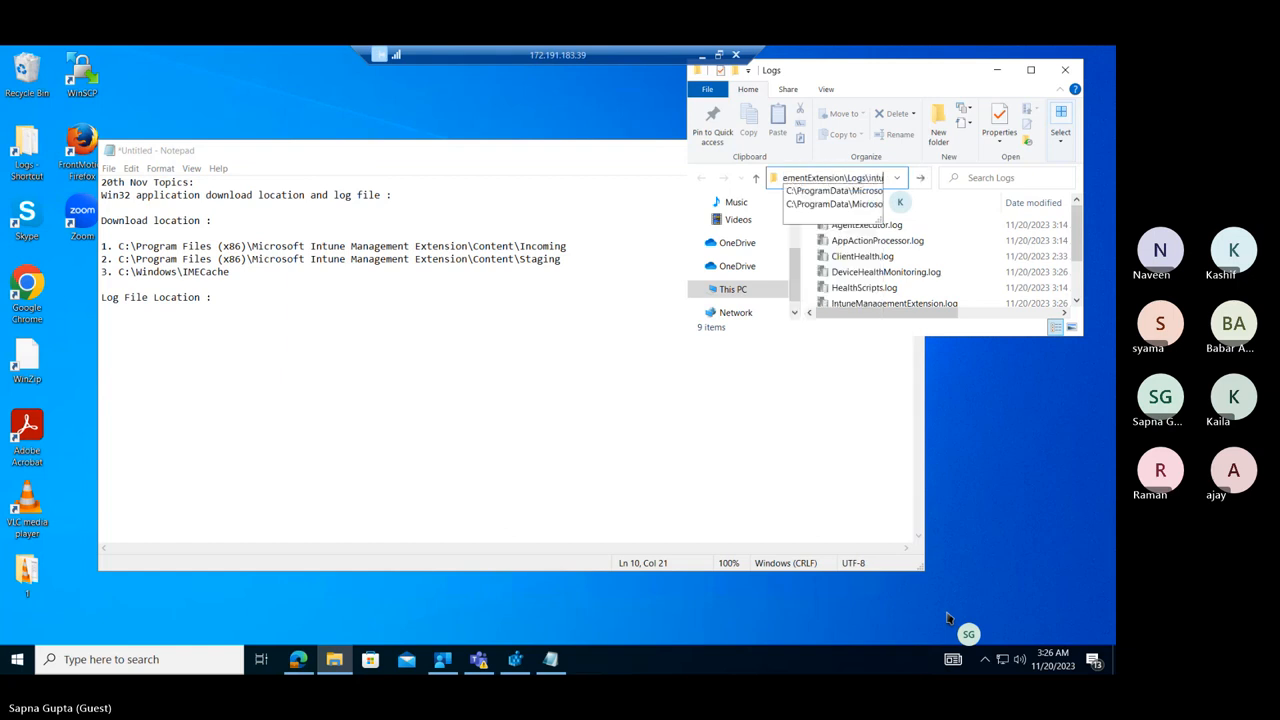
key("Down")
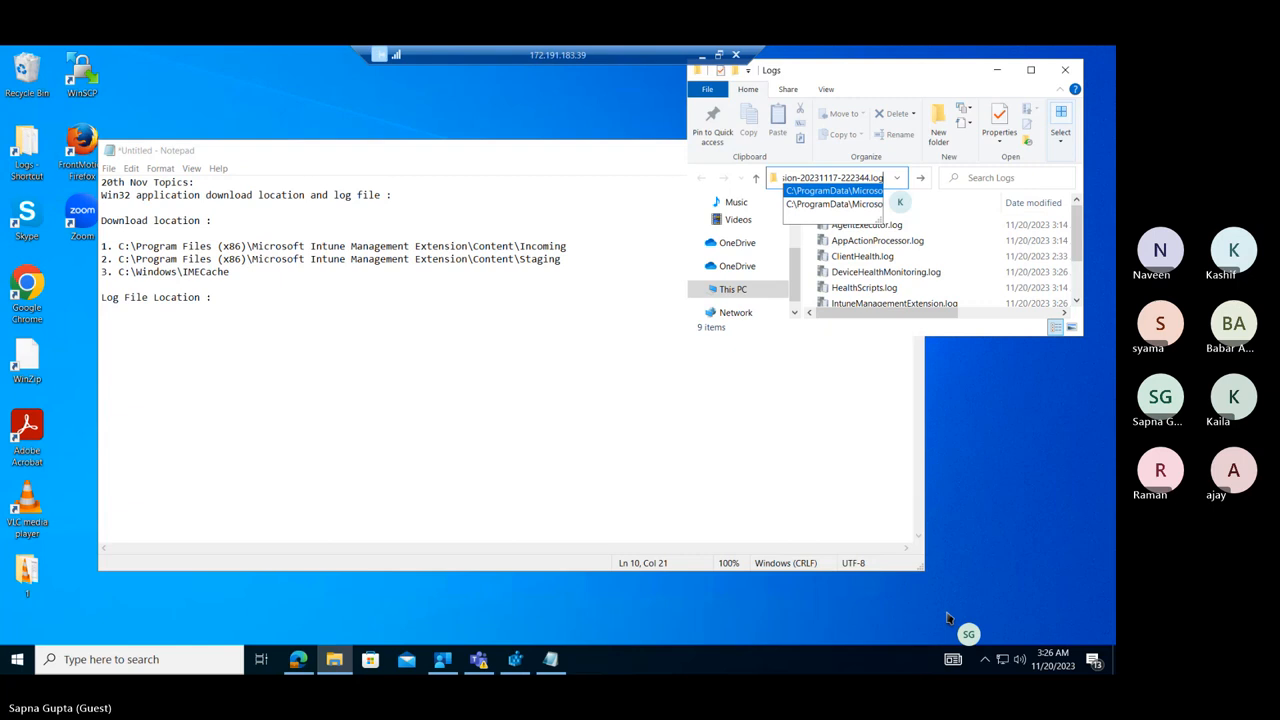
key("Down")
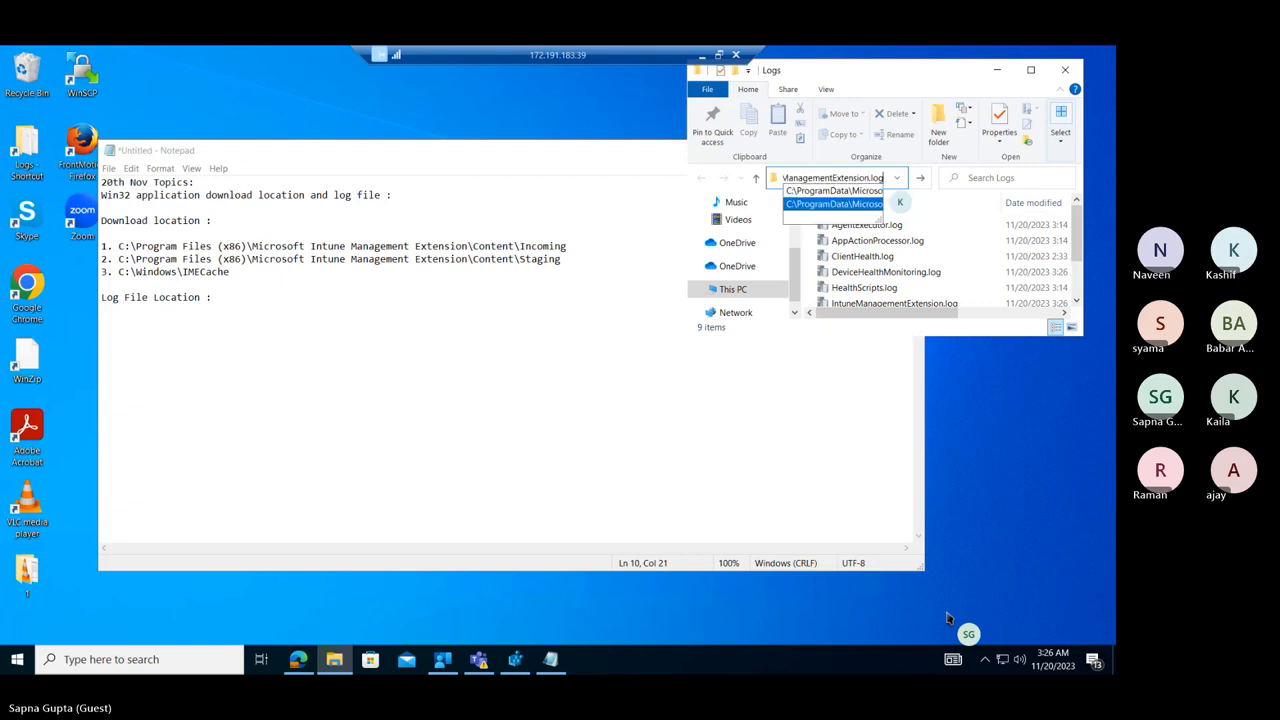
key("Return")
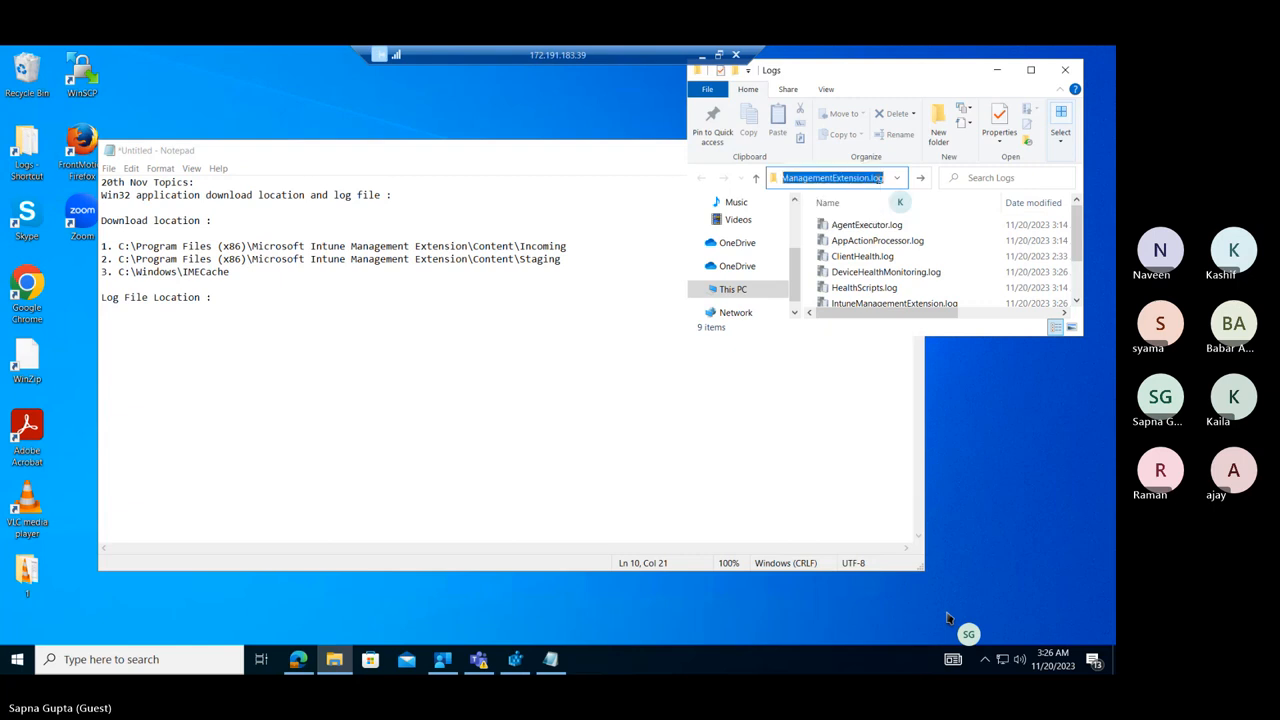
left_click(237, 297)
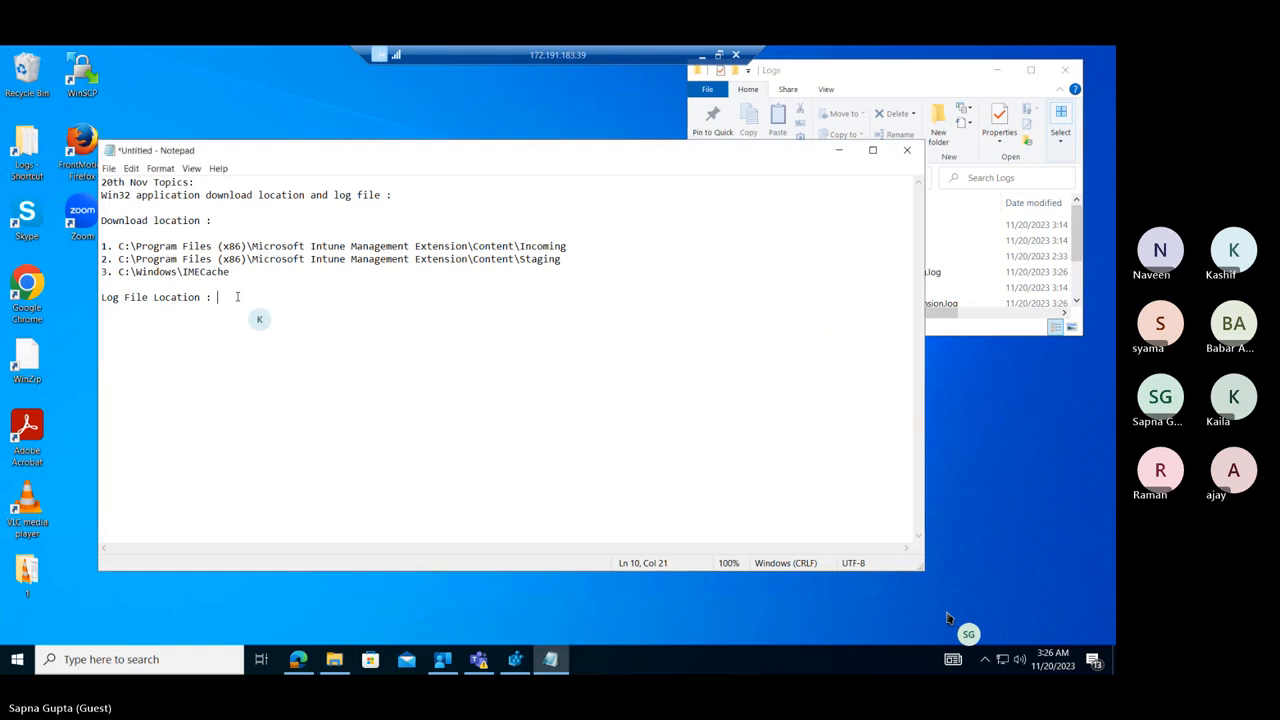
type("C:\\ProgramData\\Microsoft\\IntuneManagementExtension\\Logs\\IntuneManagementExtension.log")
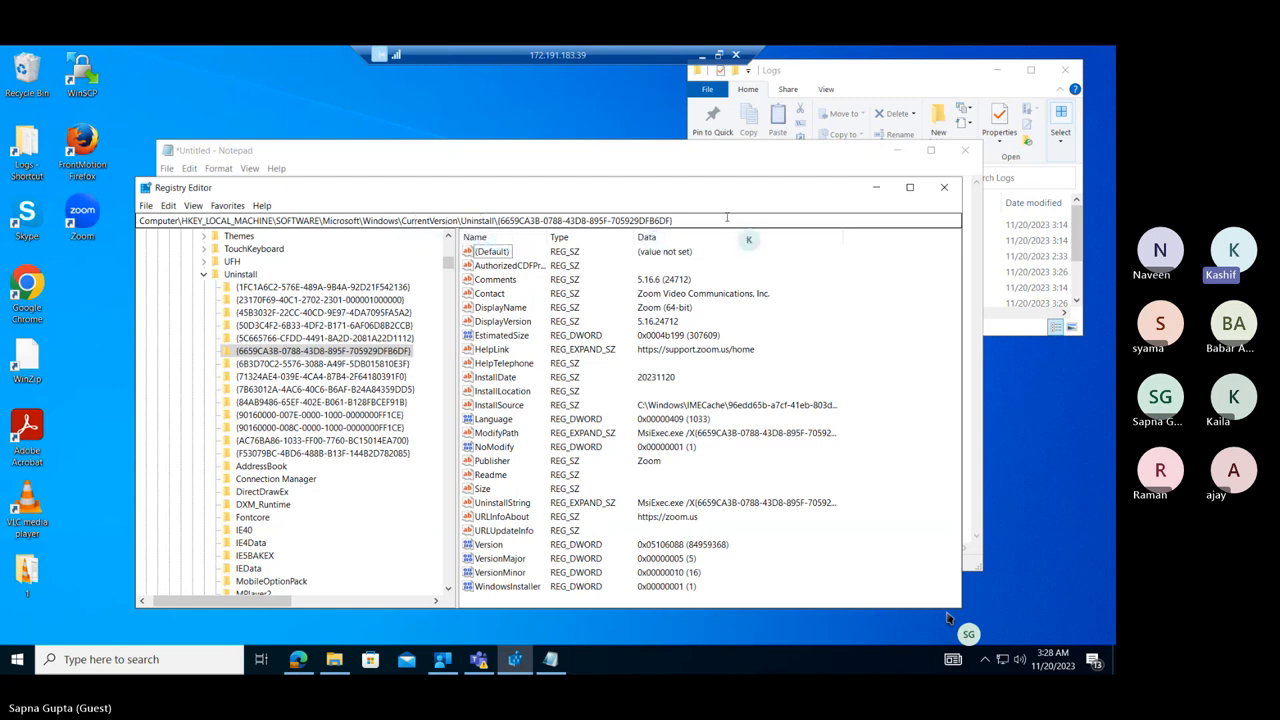
Examine the product code in Zoom's Uninstall registry key path and its UninstallString value in Registry Editor.
left_click_drag(675, 220, 498, 220)
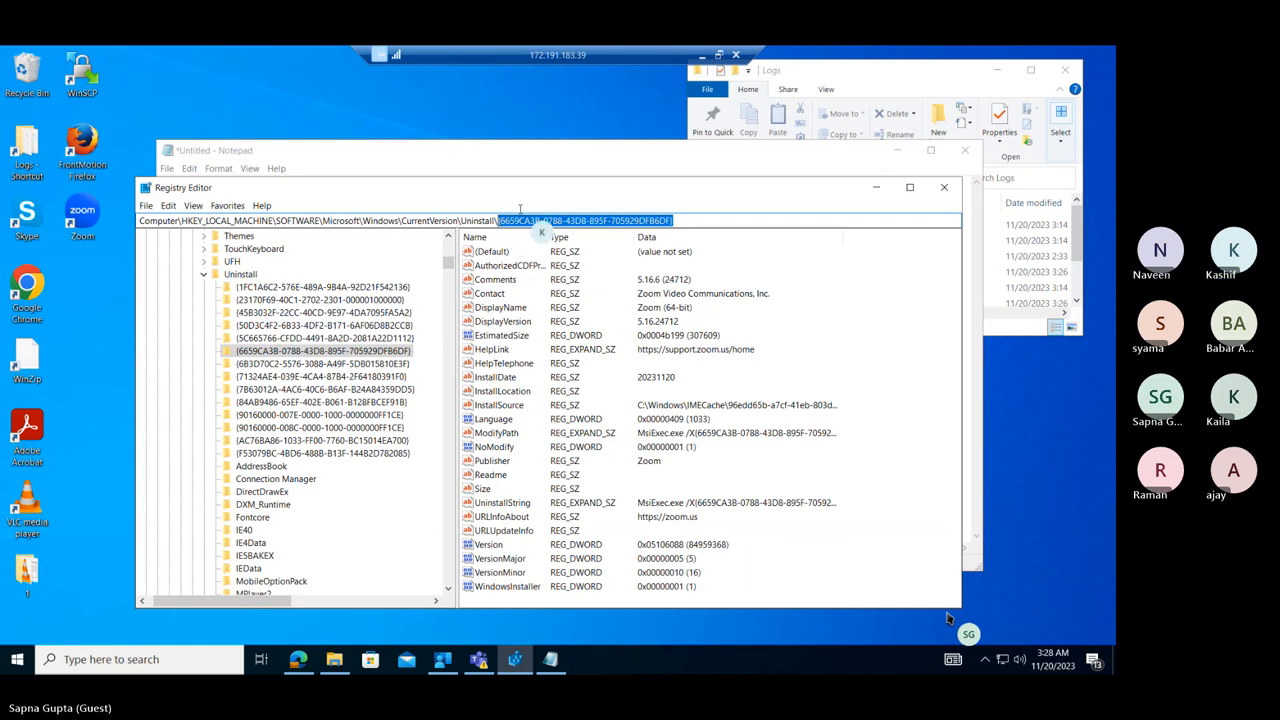
left_click(540, 172)
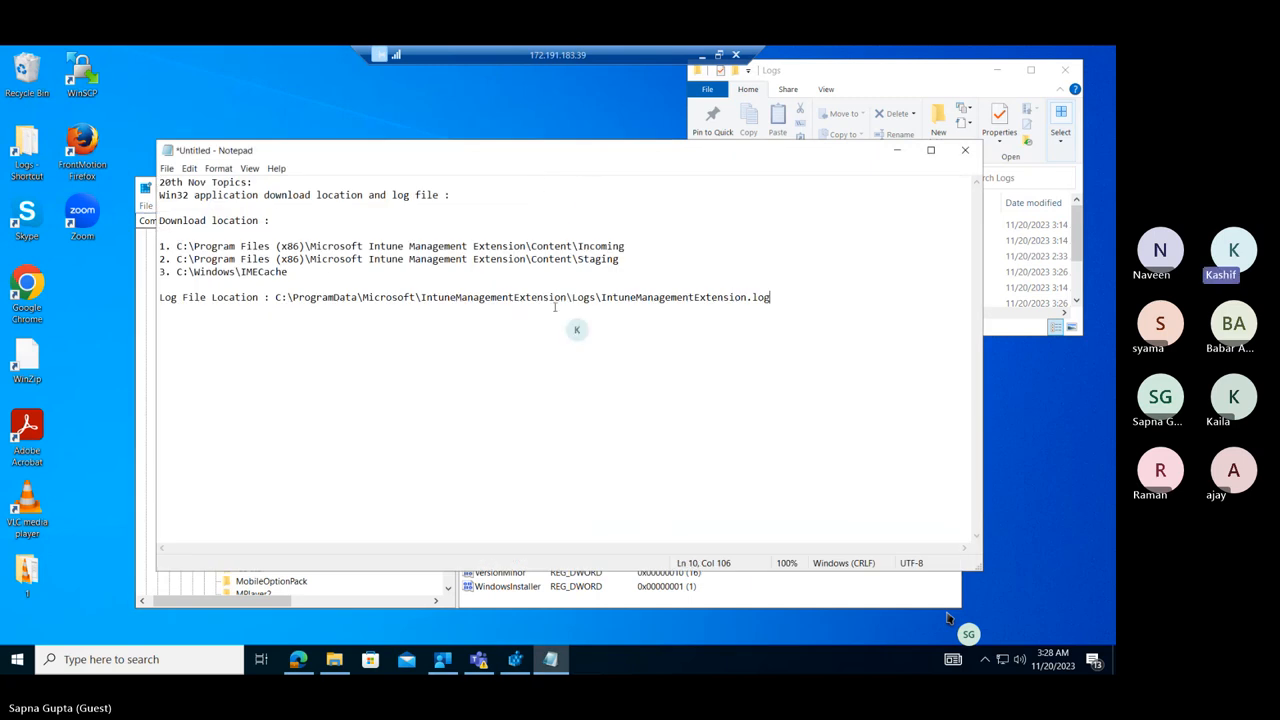
left_click(548, 606)
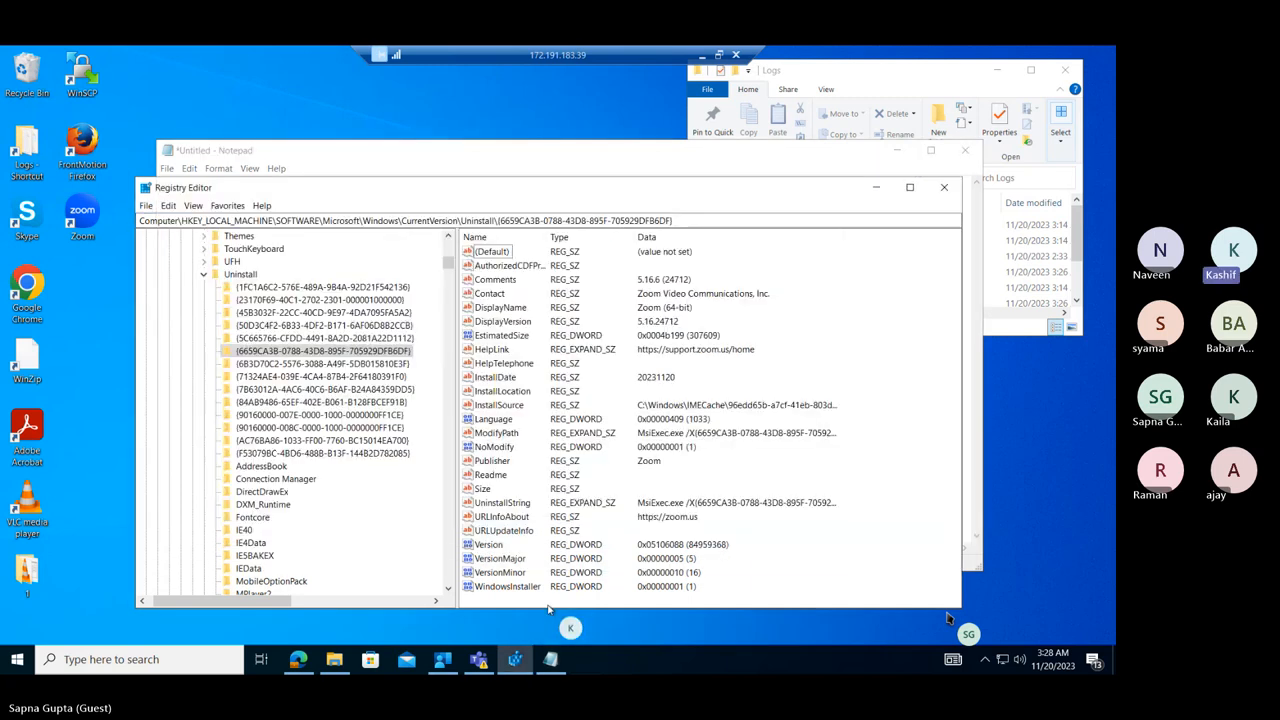
left_click(498, 503)
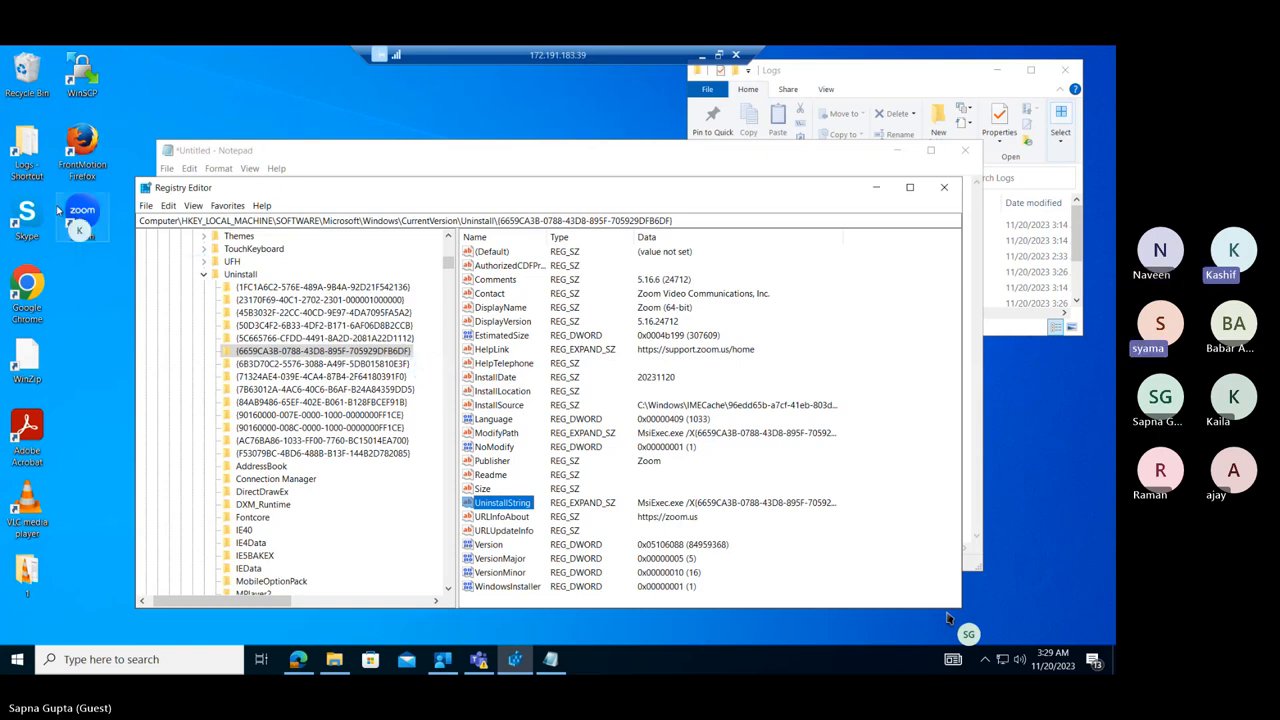
Return to the Notepad note and start a new line below the log file path.
left_click(421, 172)
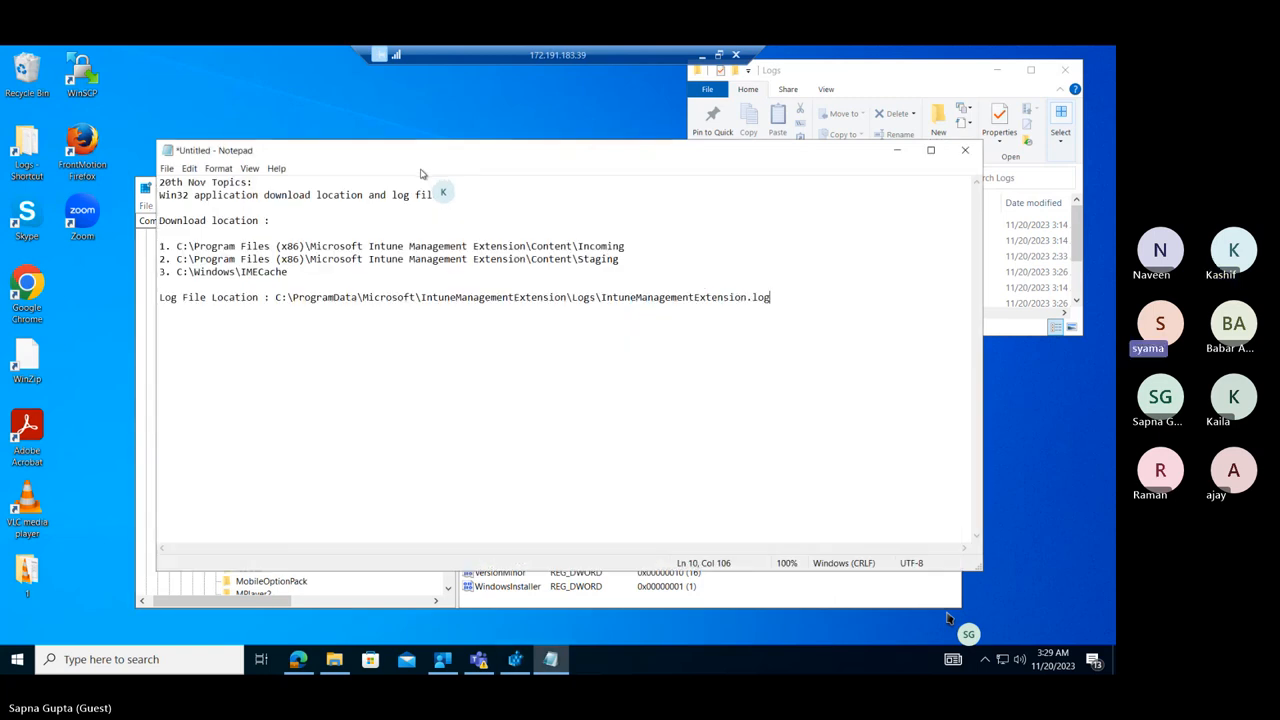
key("Return")
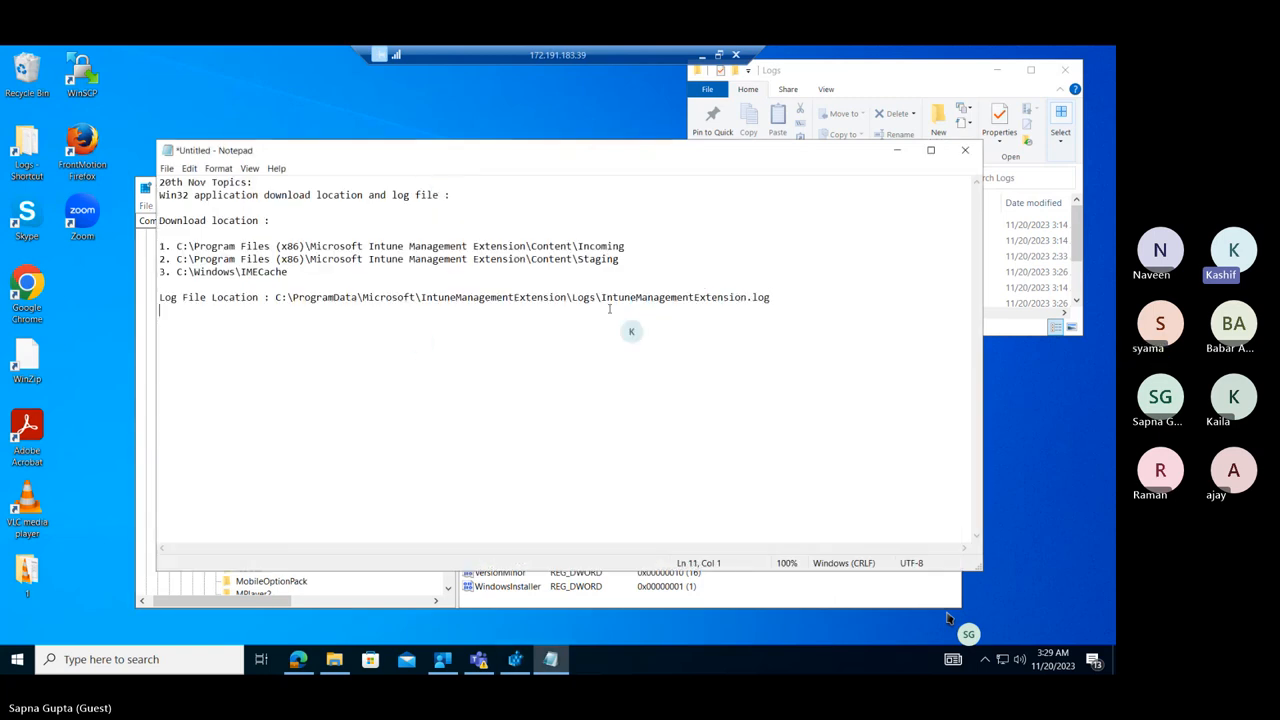